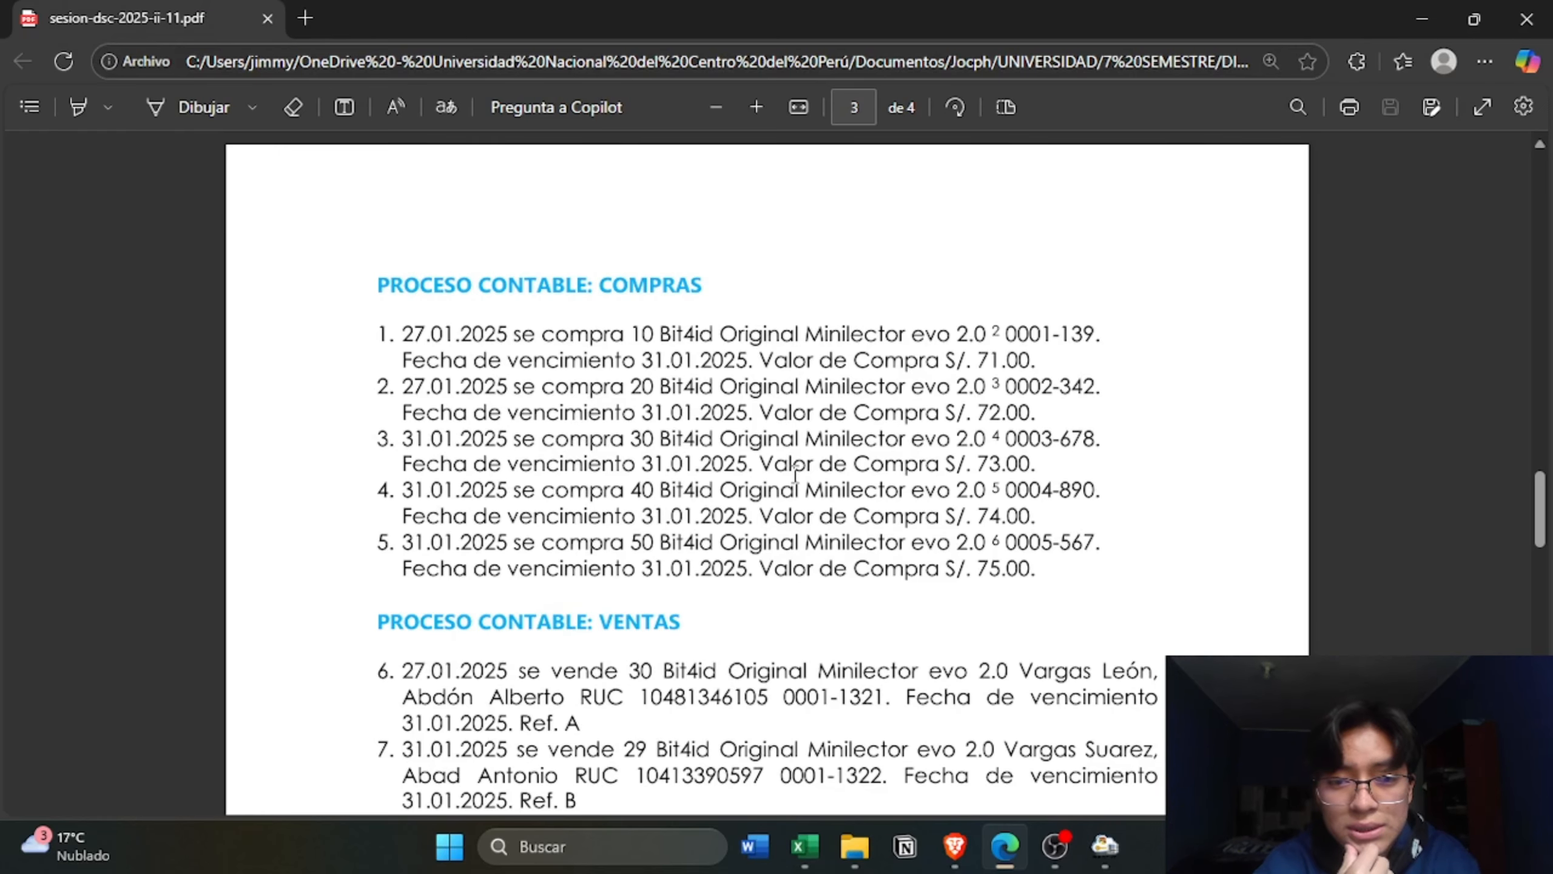
- Review the purchases, sales and price list in the exercise PDF, and switch to the SISCONT company list
scroll(795, 474, down, 5)
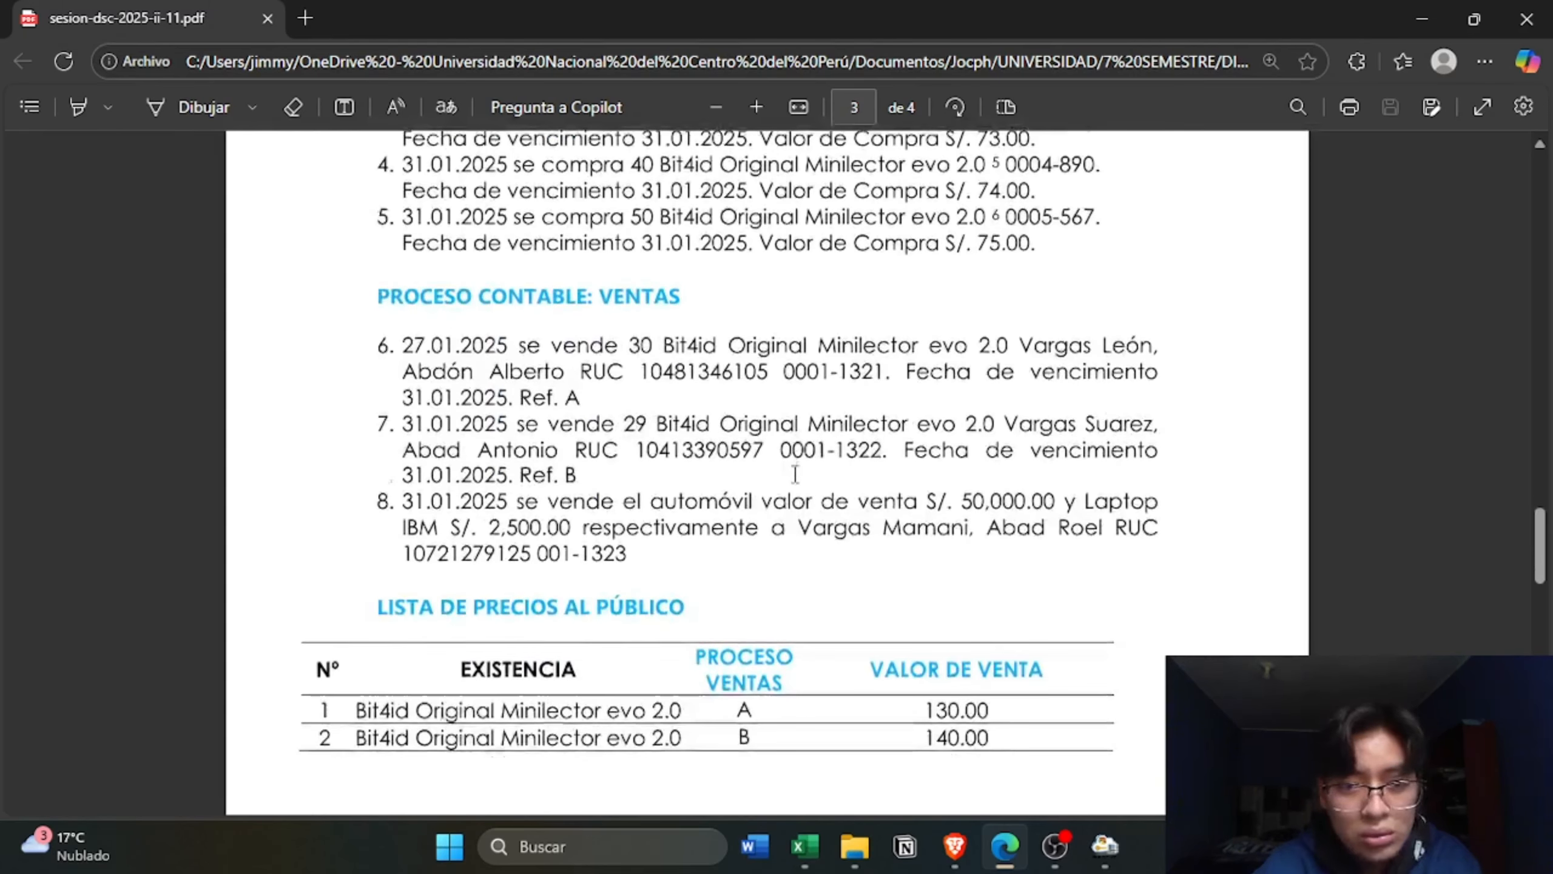
scroll(795, 474, down, 15)
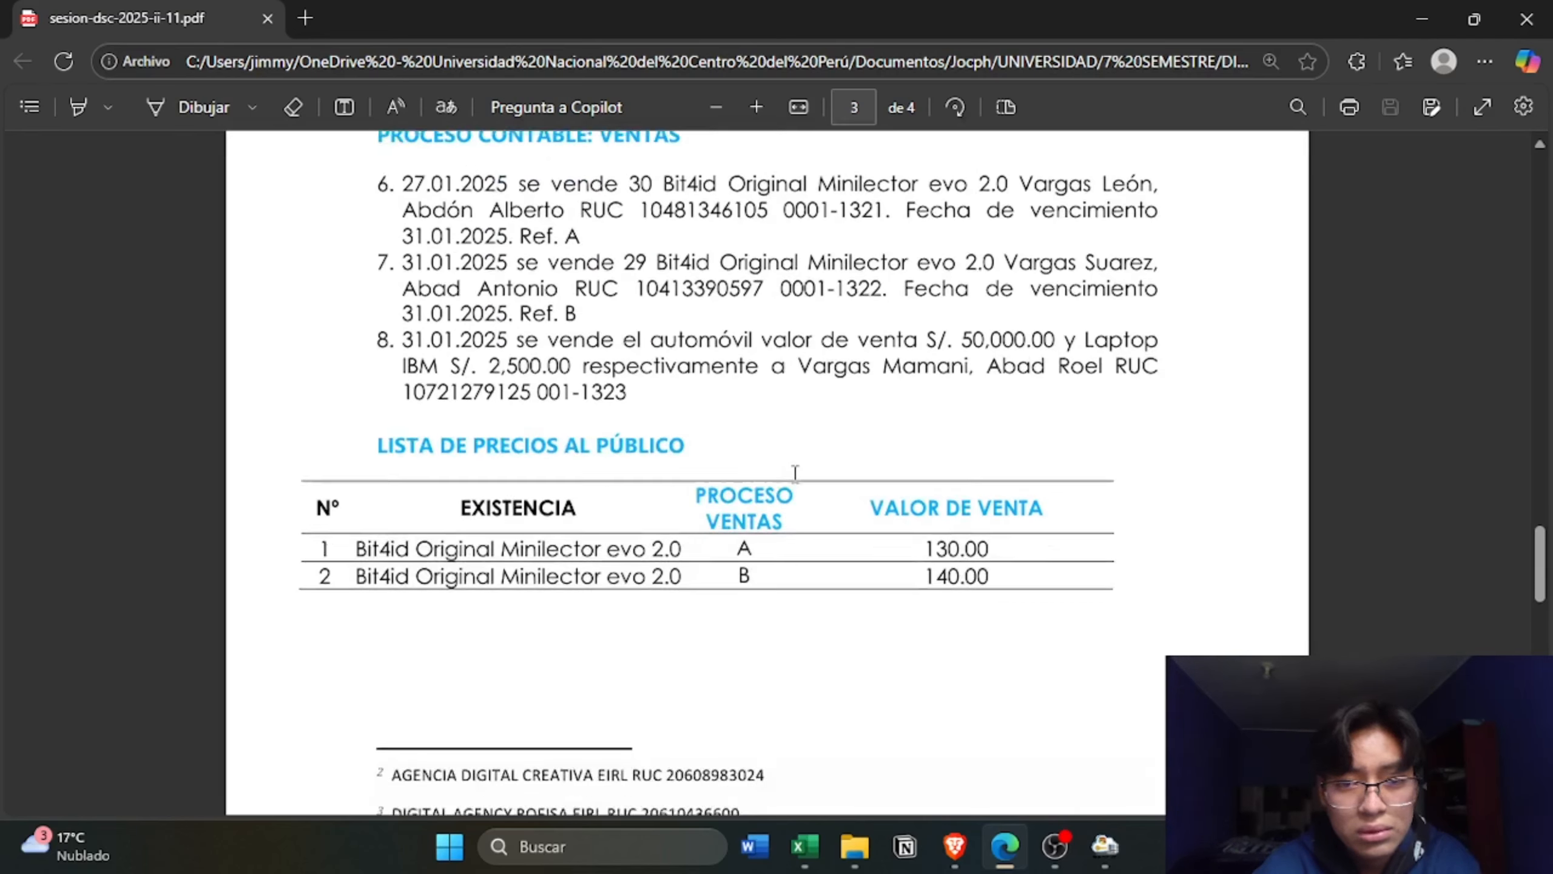
scroll(795, 474, down, 6)
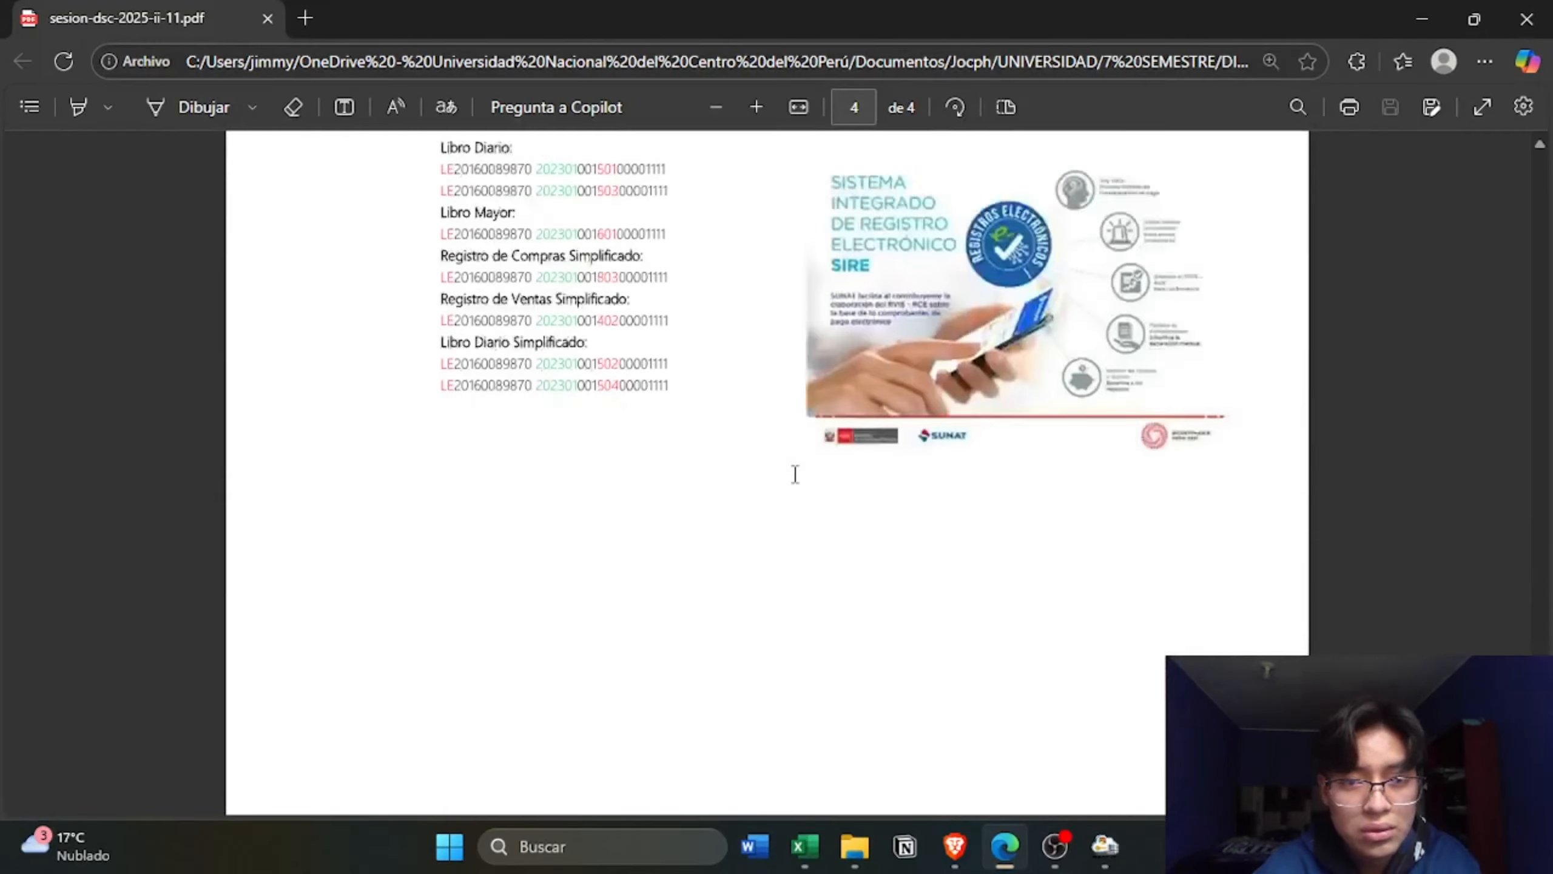
scroll(795, 474, up, 15)
key(alt+Tab)
key(alt+Tab)
key(alt+Tab)
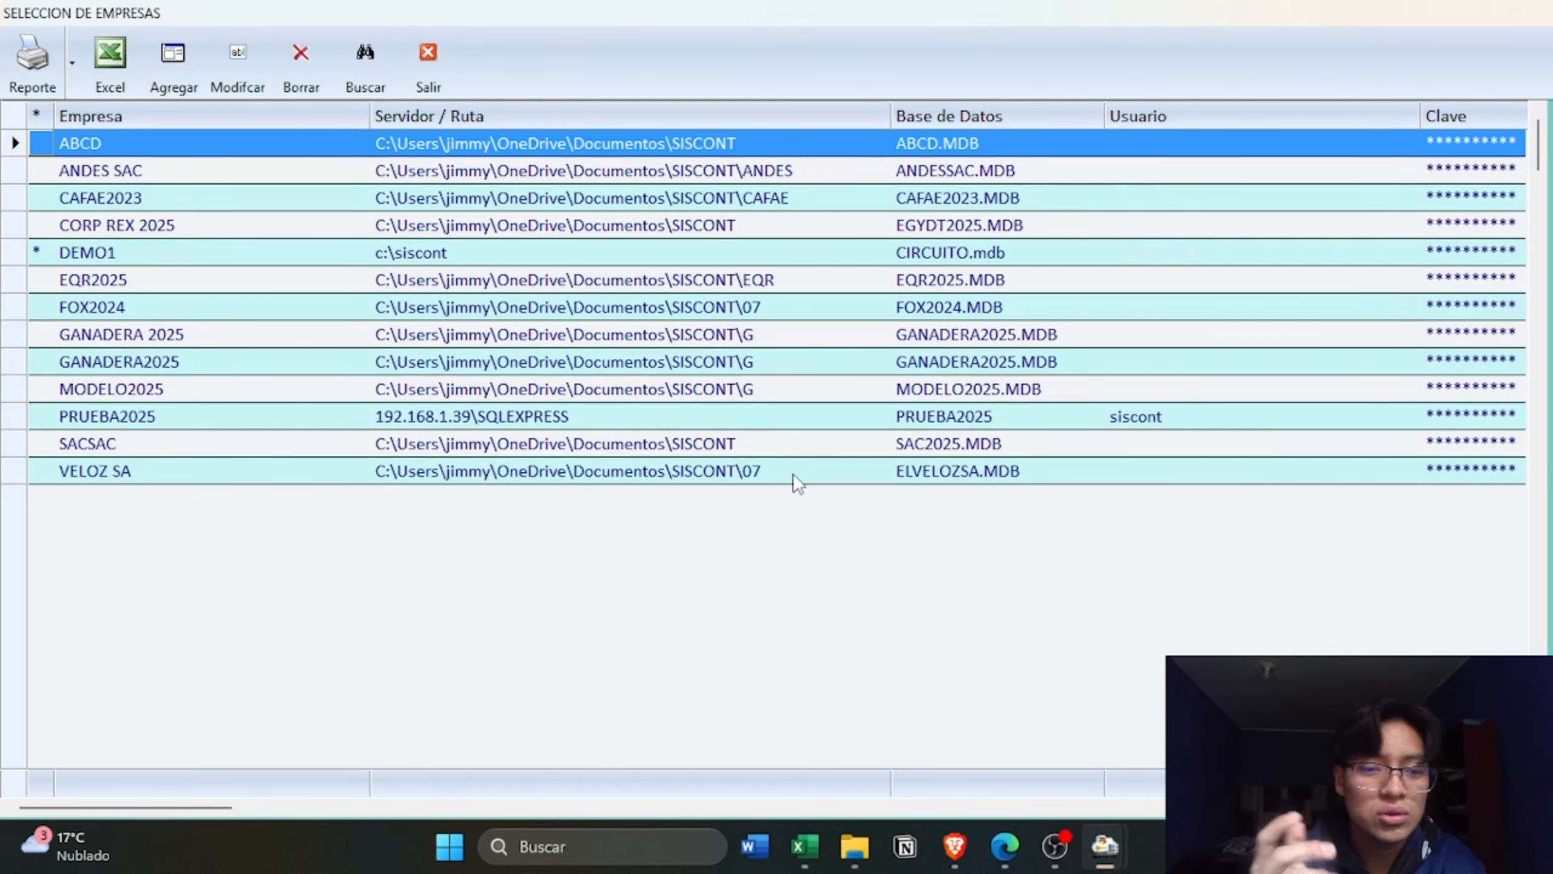
- Check the company details and initial register in the exercise PDF, and return to the SISCONT company list
click(169, 58)
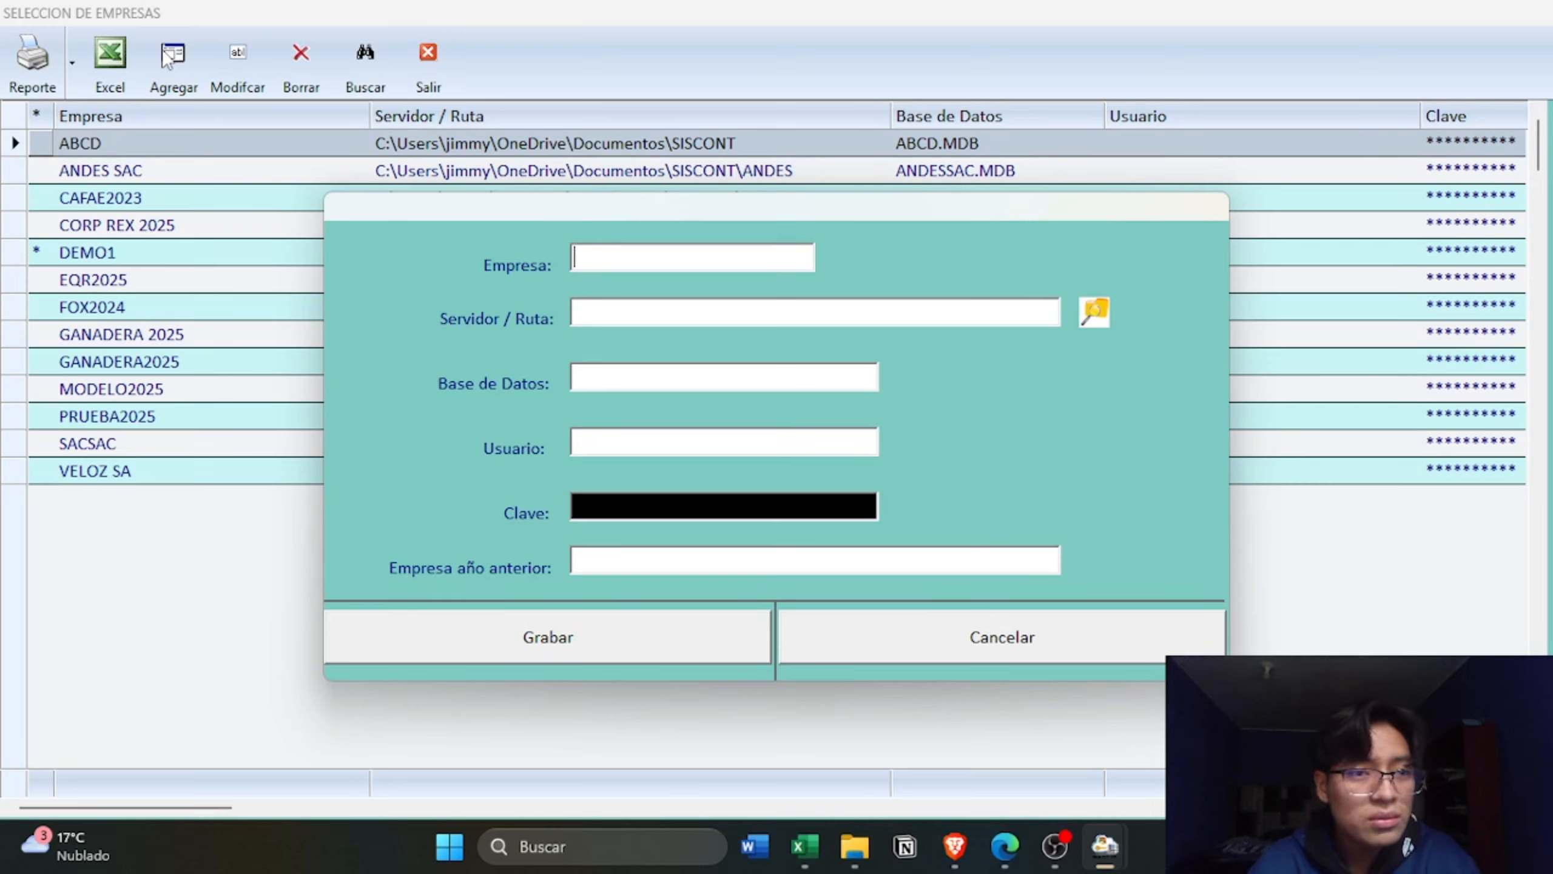
key(Escape)
key(alt+Tab)
key(alt+Tab)
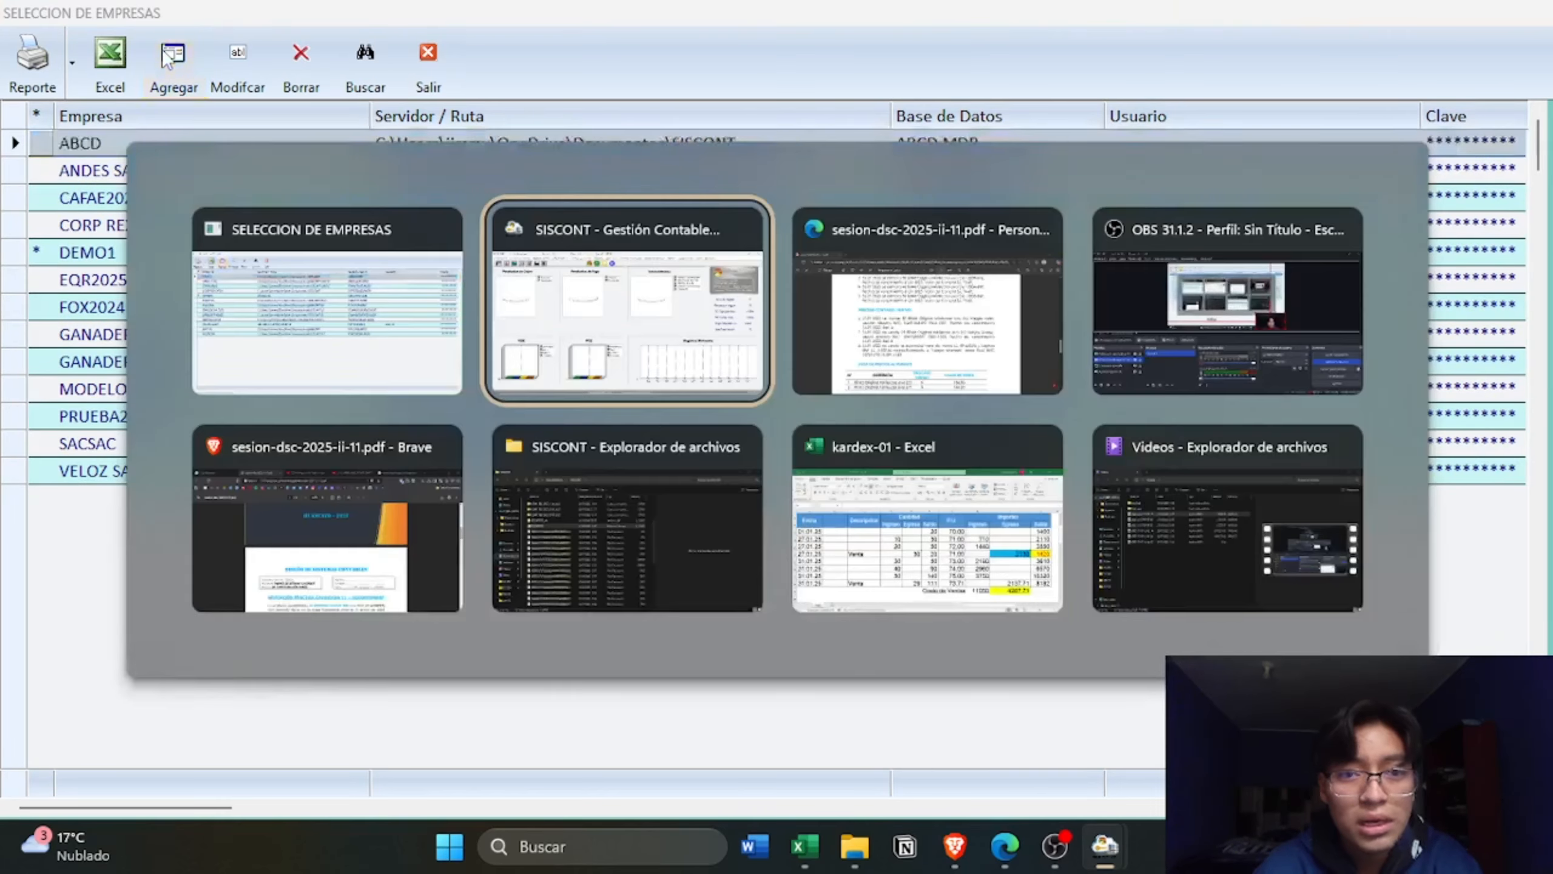
scroll(641, 189, up, 15)
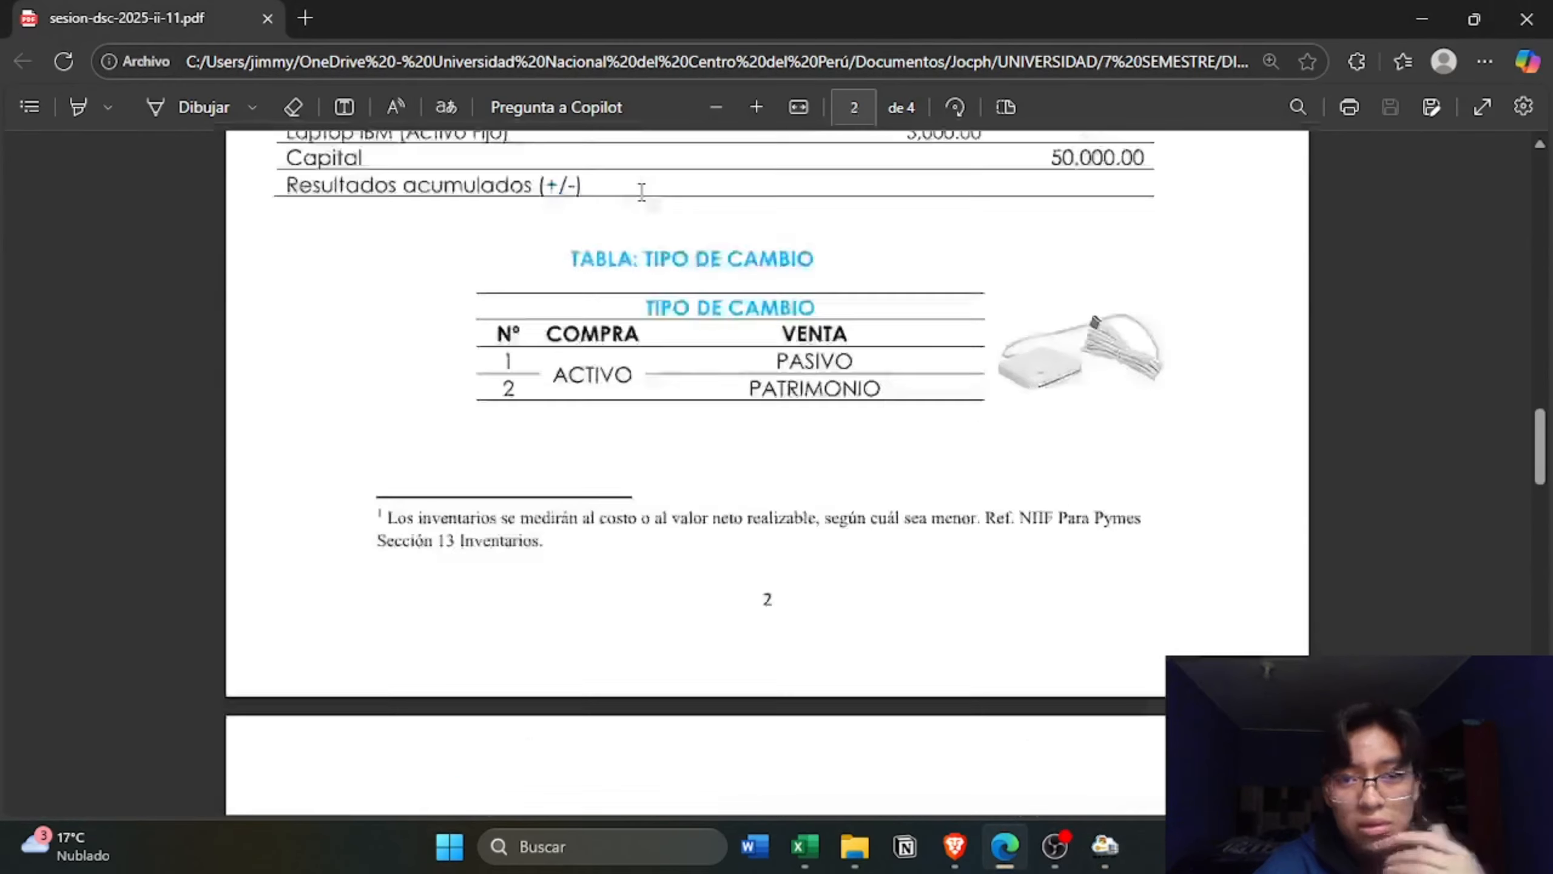
scroll(640, 190, down, 3)
scroll(641, 190, down, 1)
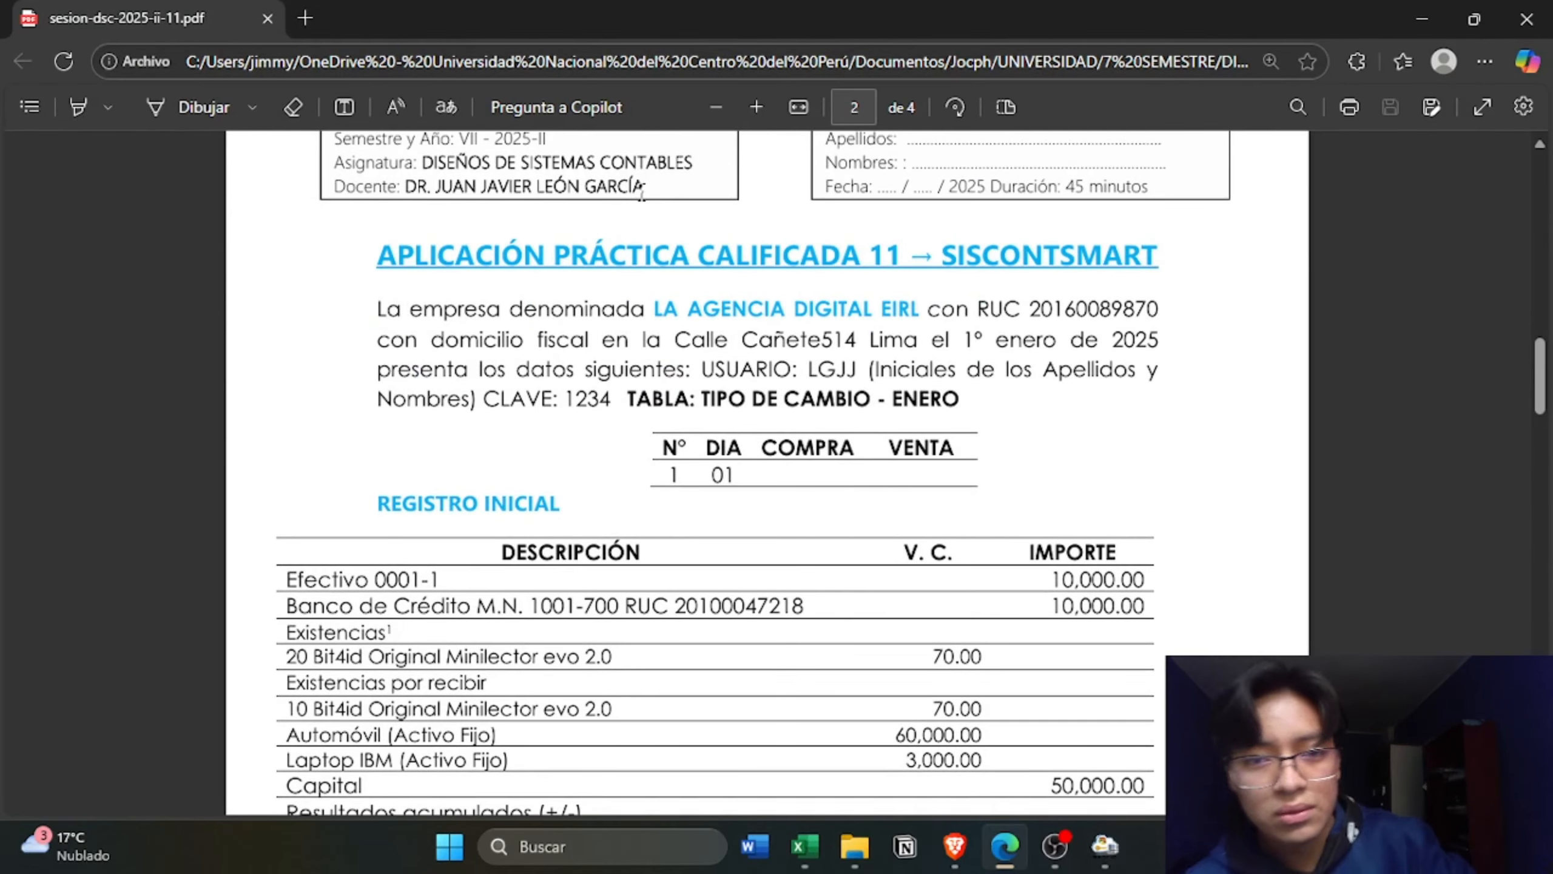
key(alt+Tab)
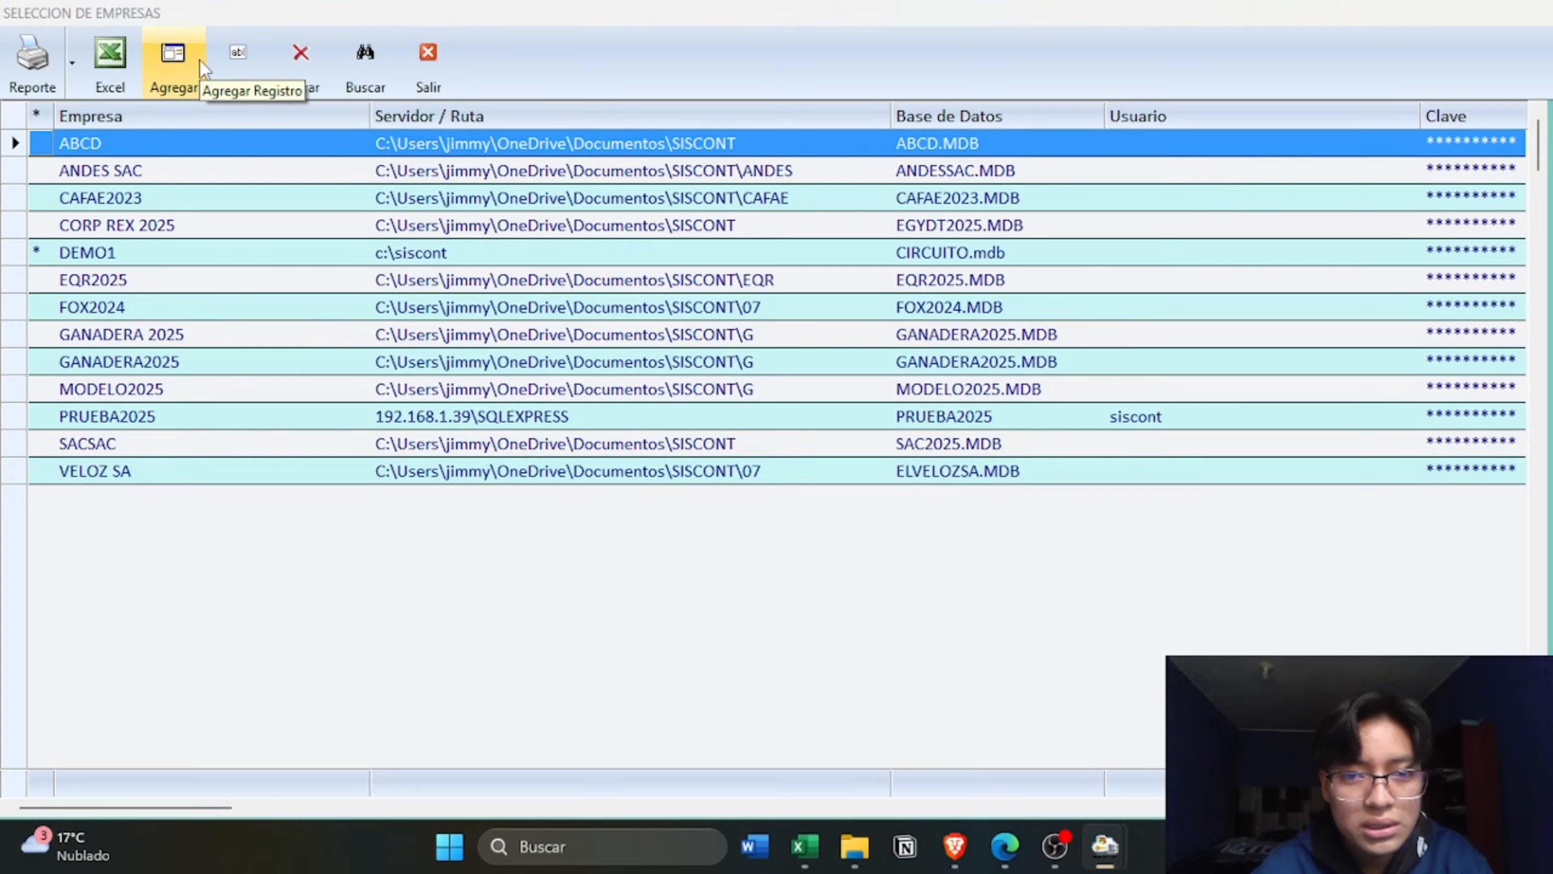
key(alt+Tab)
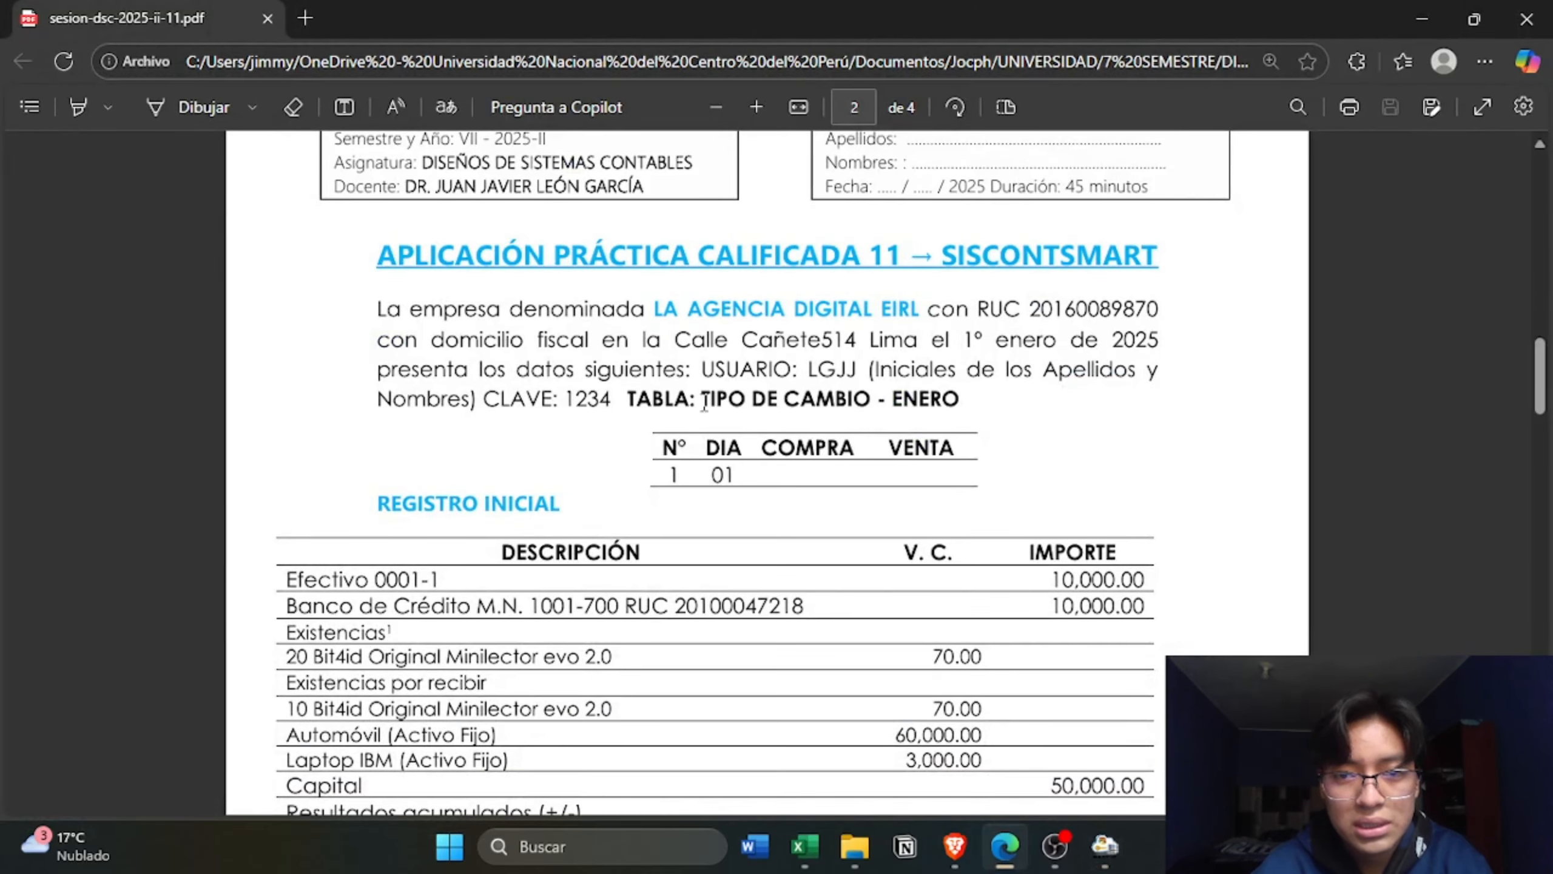
key(alt+Tab)
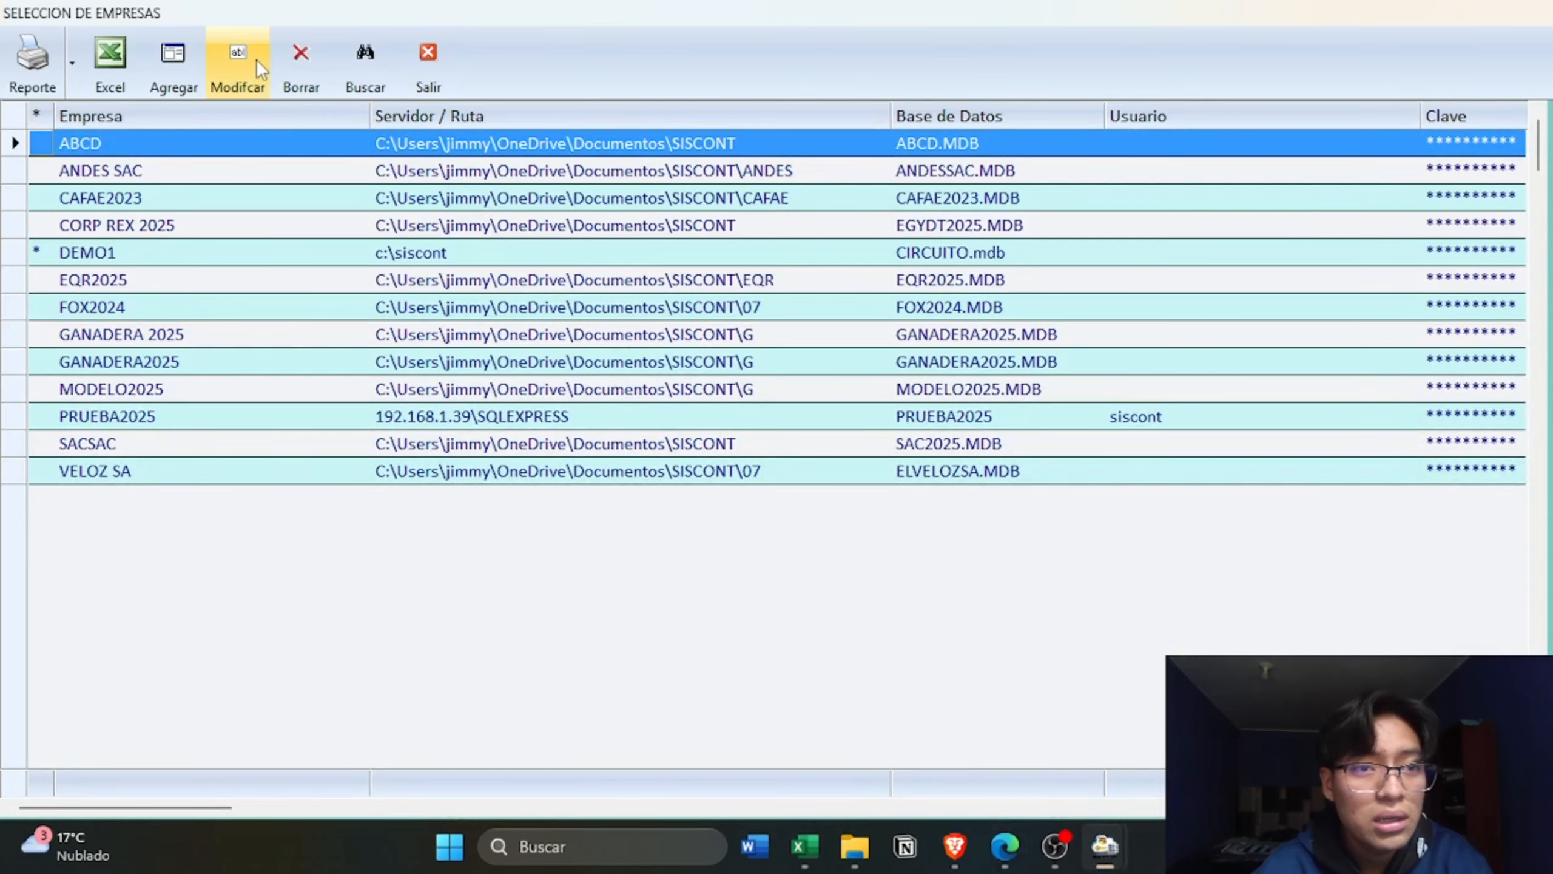
- Start a new company record and name it AGENCIA DIGITAL
click(174, 59)
text(AGENCIA)
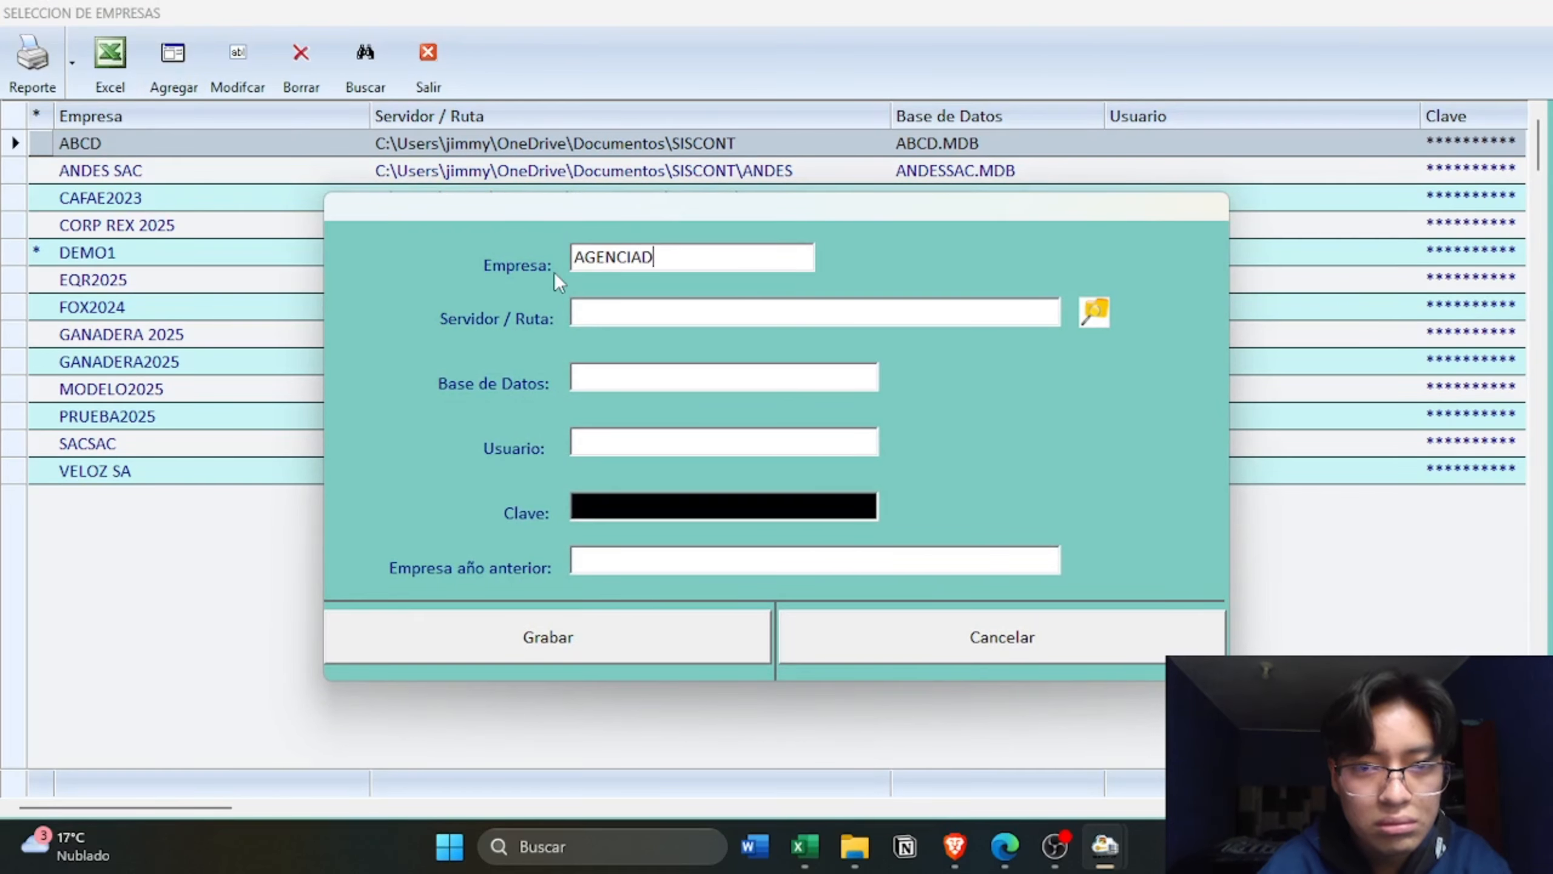
text( DIGITAL)
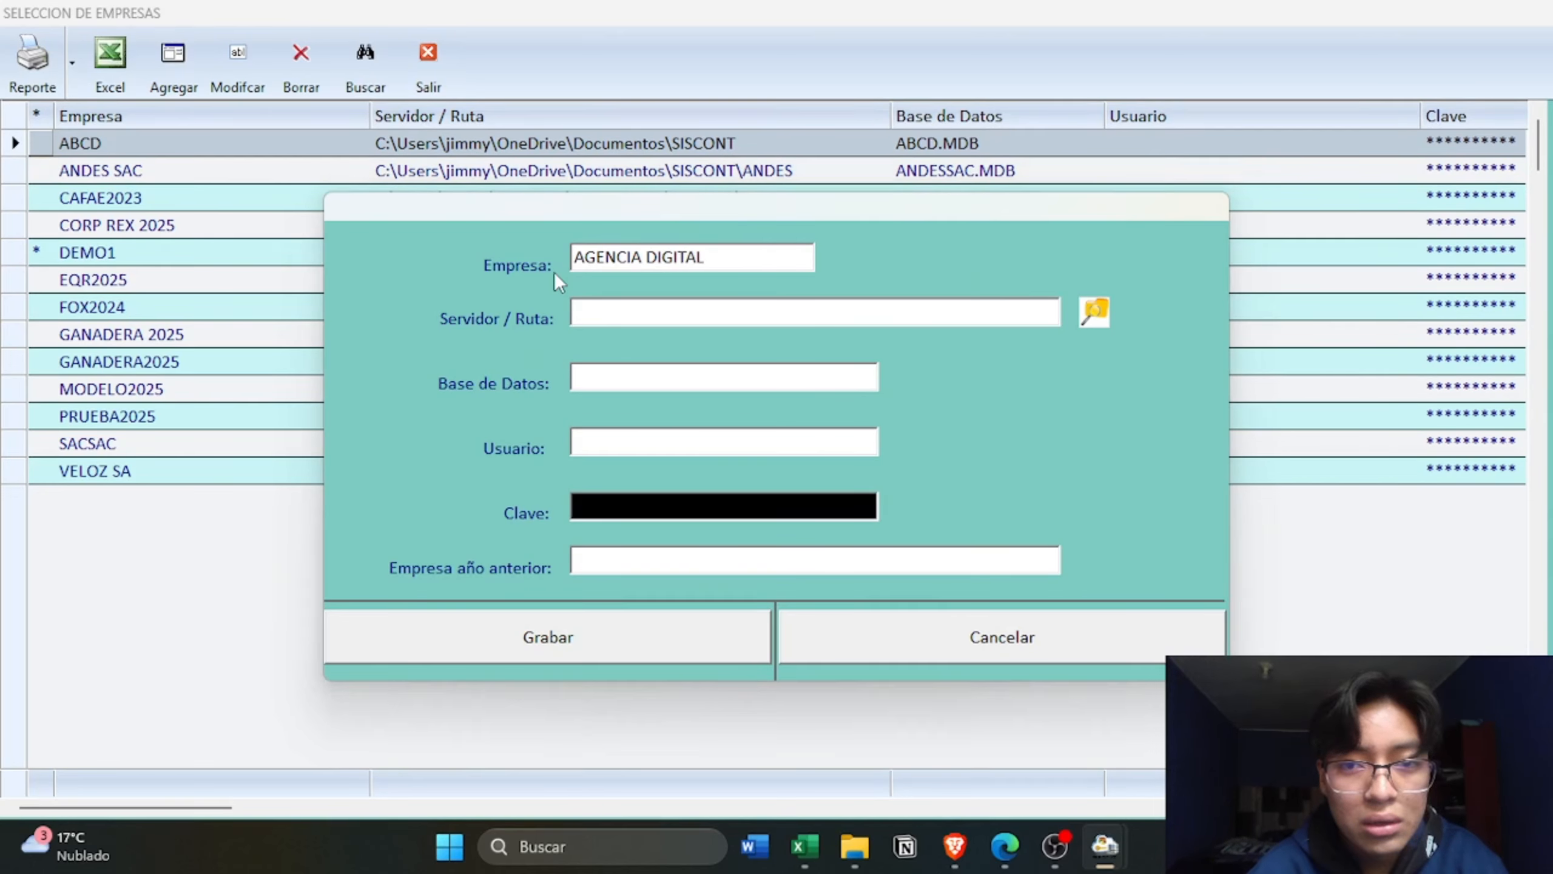
- Copy the path of the SISCONT documents folder from File Explorer into the new company's server path
key(alt+Tab)
click(547, 578)
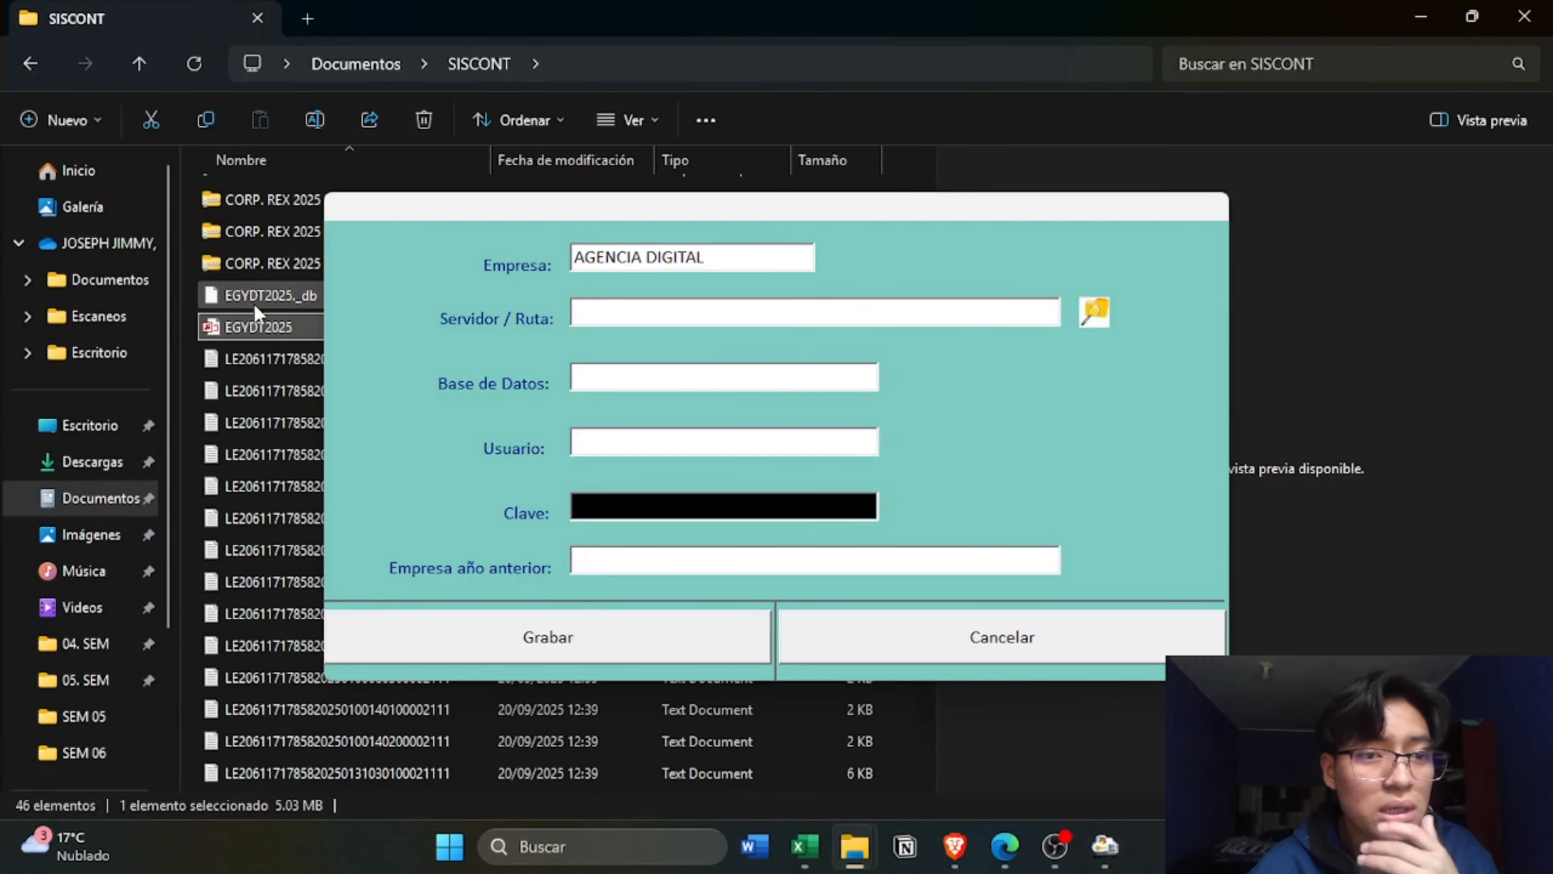
click(686, 58)
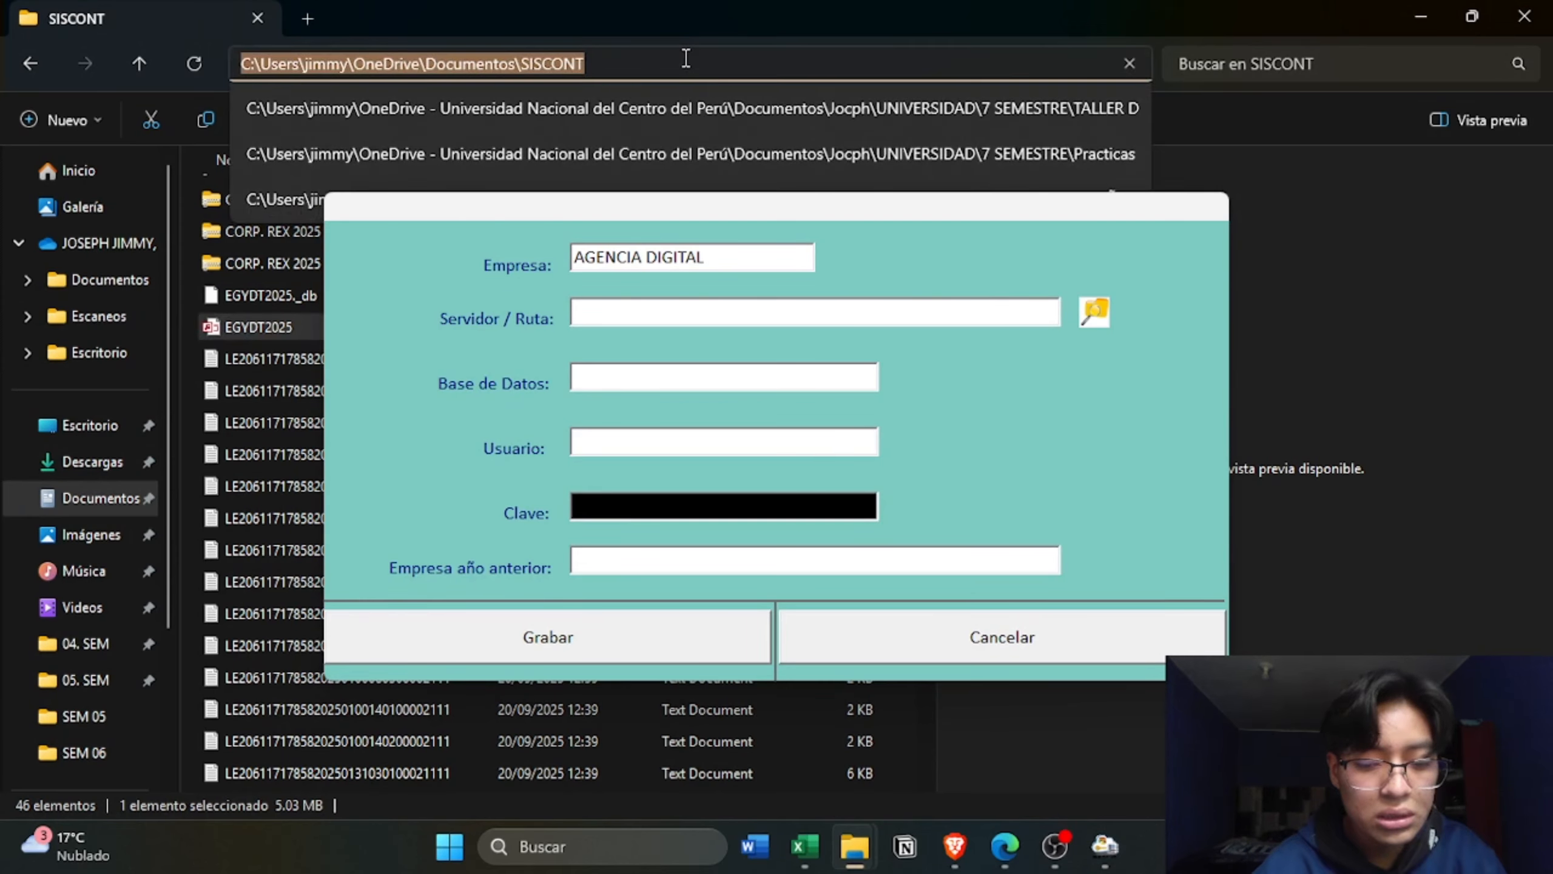
key(ctrl+c)
key(alt+Tab)
key(Tab)
key(ctrl+v)
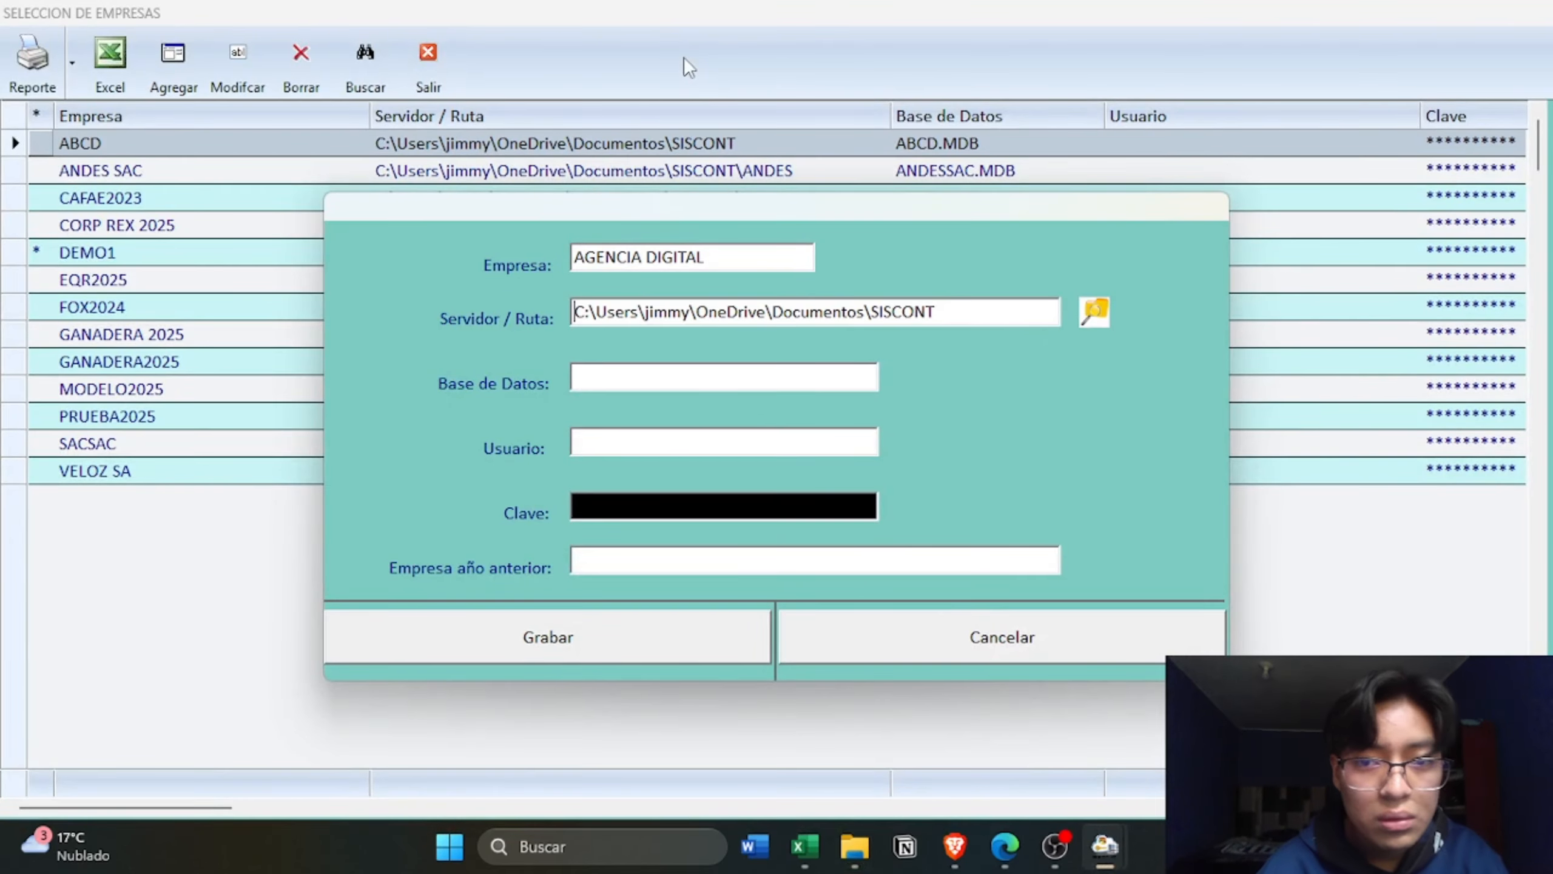
- Set the new company's database name to AGENCIA2025.MDB
key(Tab)
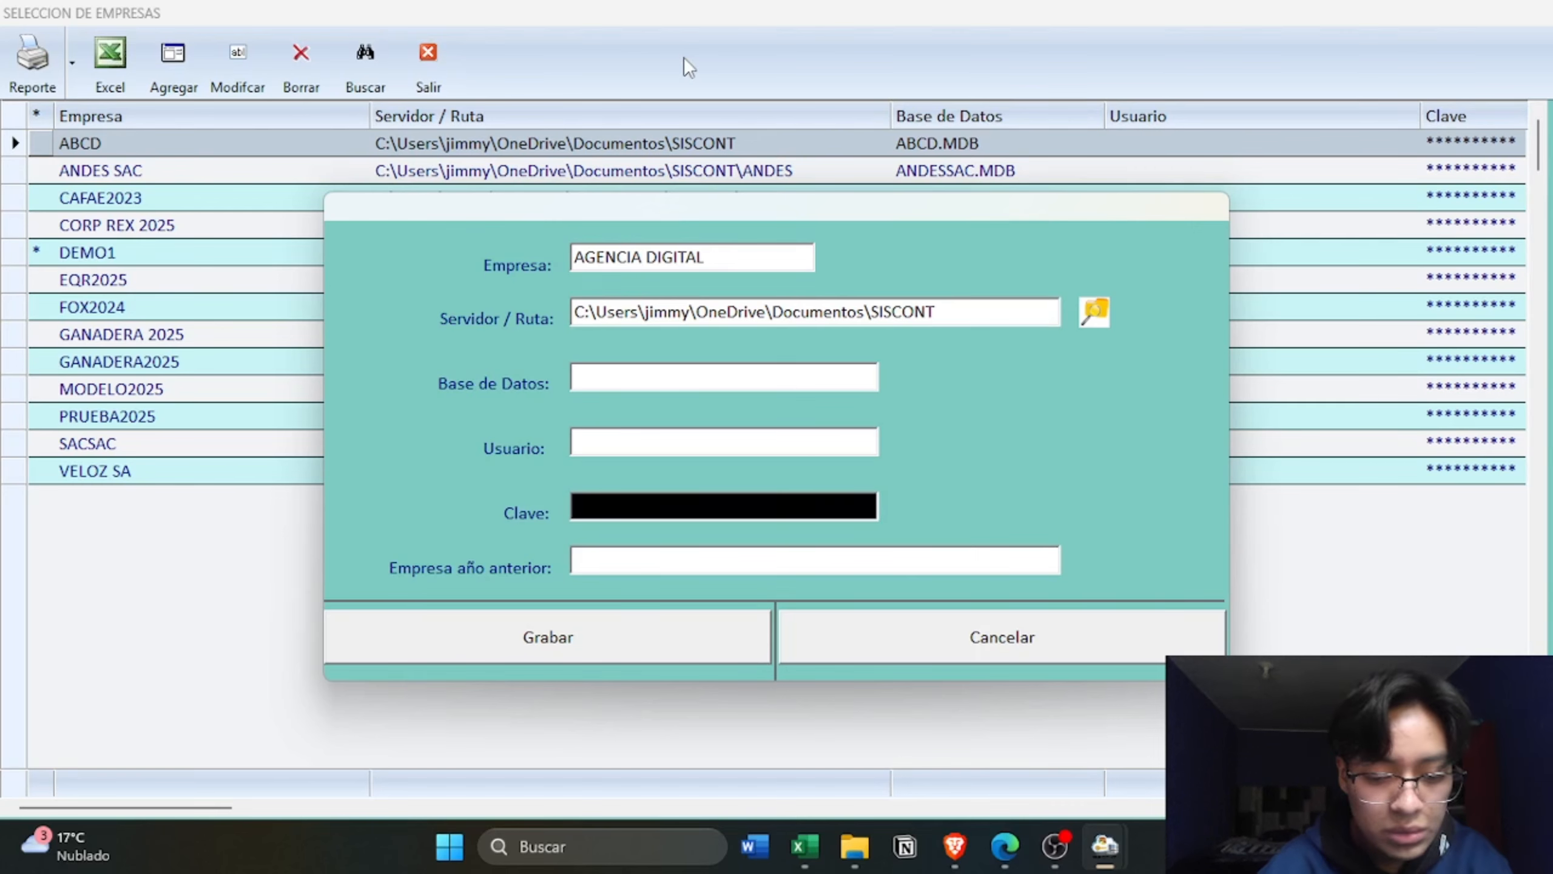
text(AGENCIADIGIT)
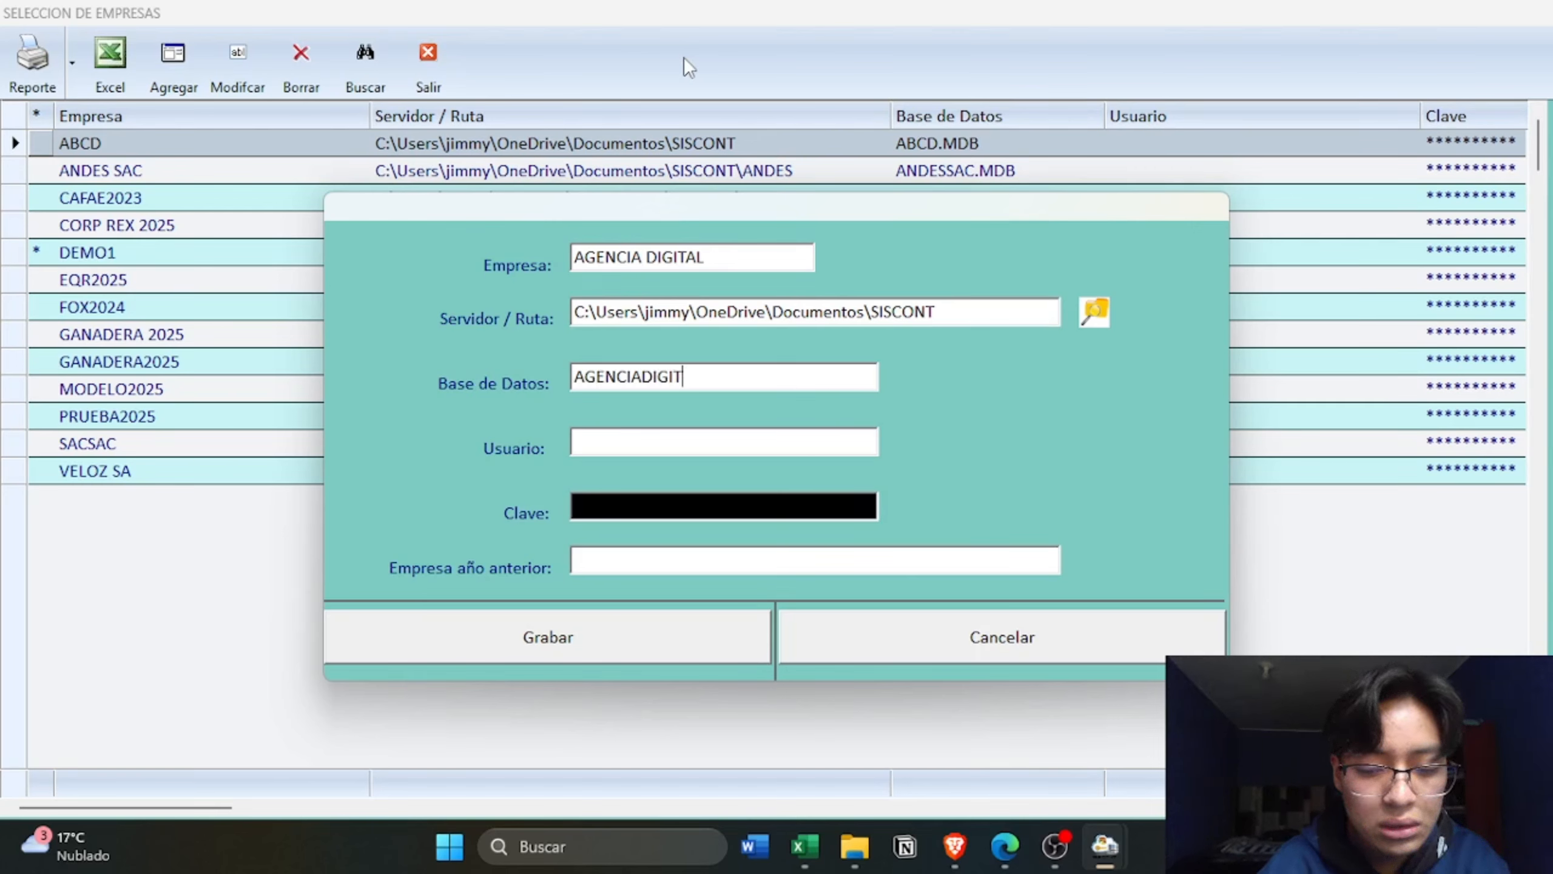
key(BackSpace)
key(BackSpace)
key(BackSpace)
key(BackSpace)
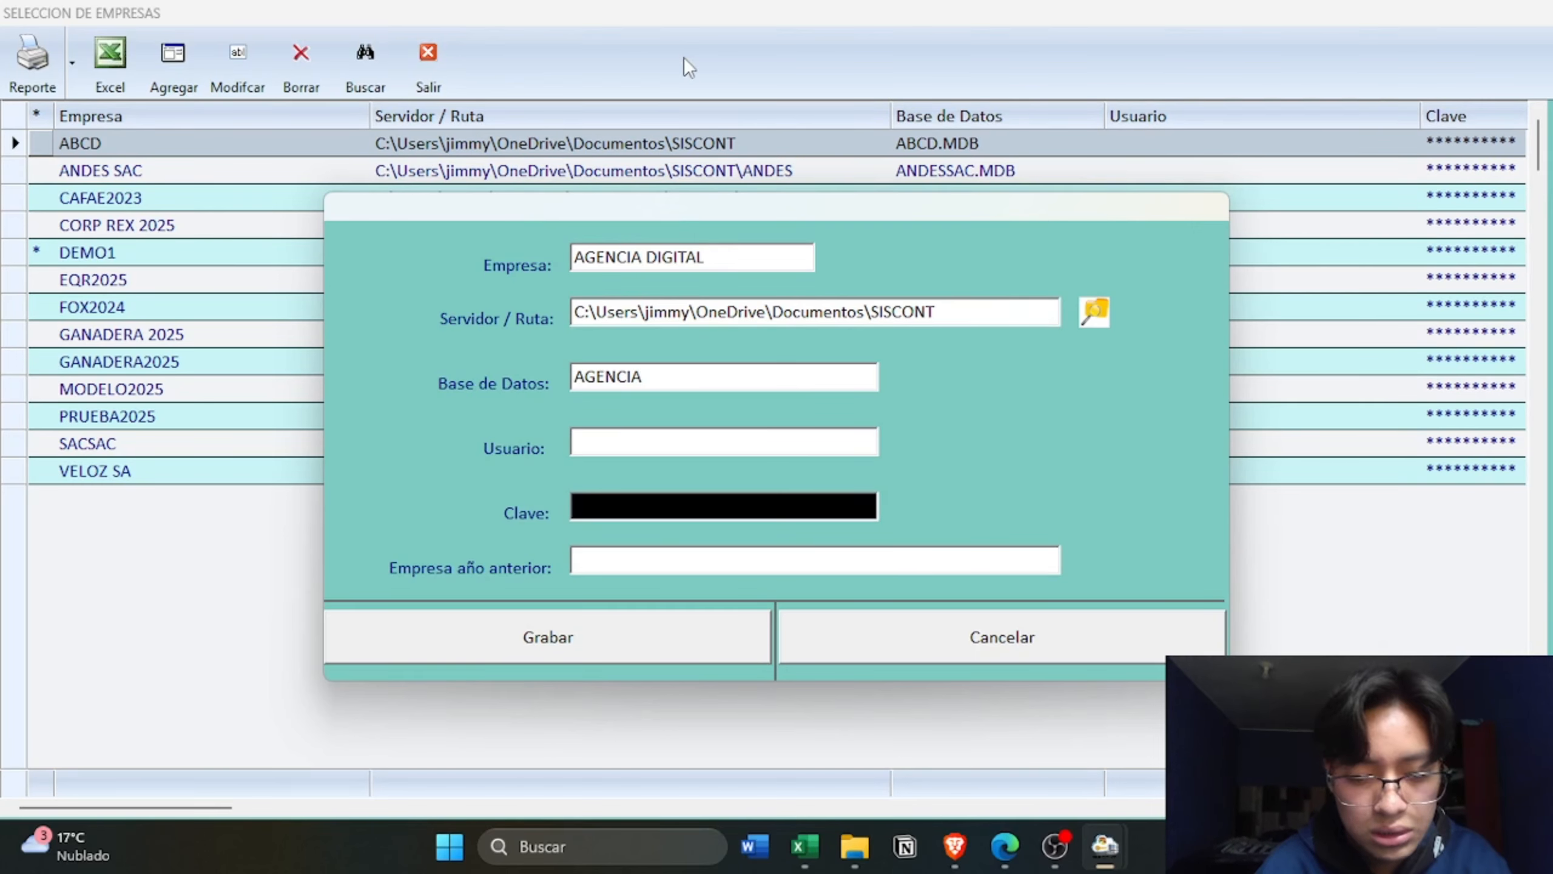
text(2025.MDB)
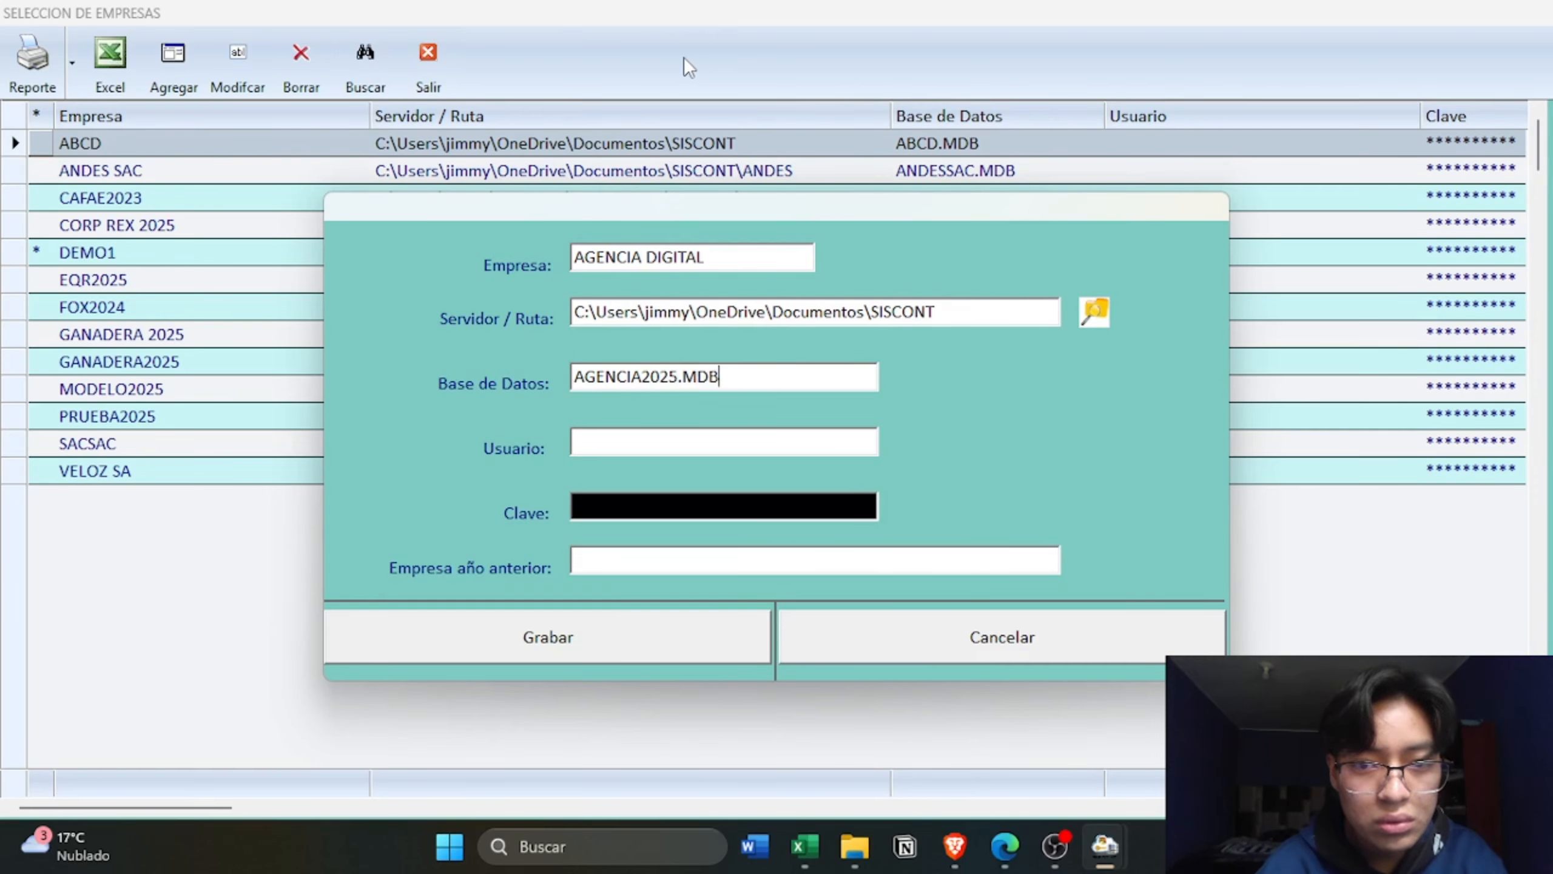
- Leave the user, password and previous-year company as they are, save the record and agree to create the database path
key(Tab)
key(Tab)
key(Tab)
key(Return)
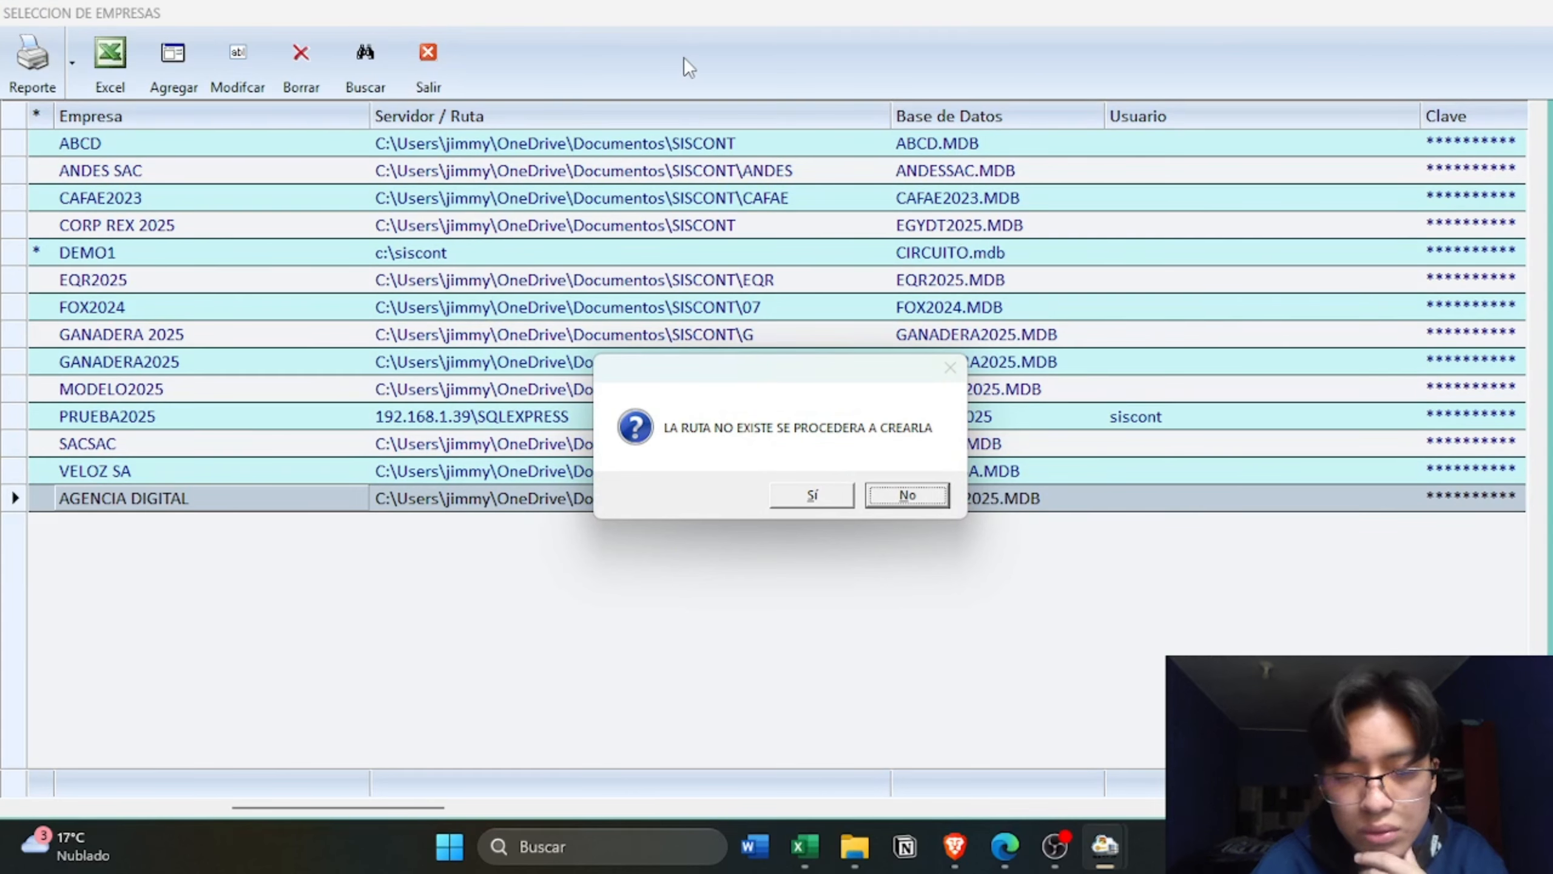
key(Left)
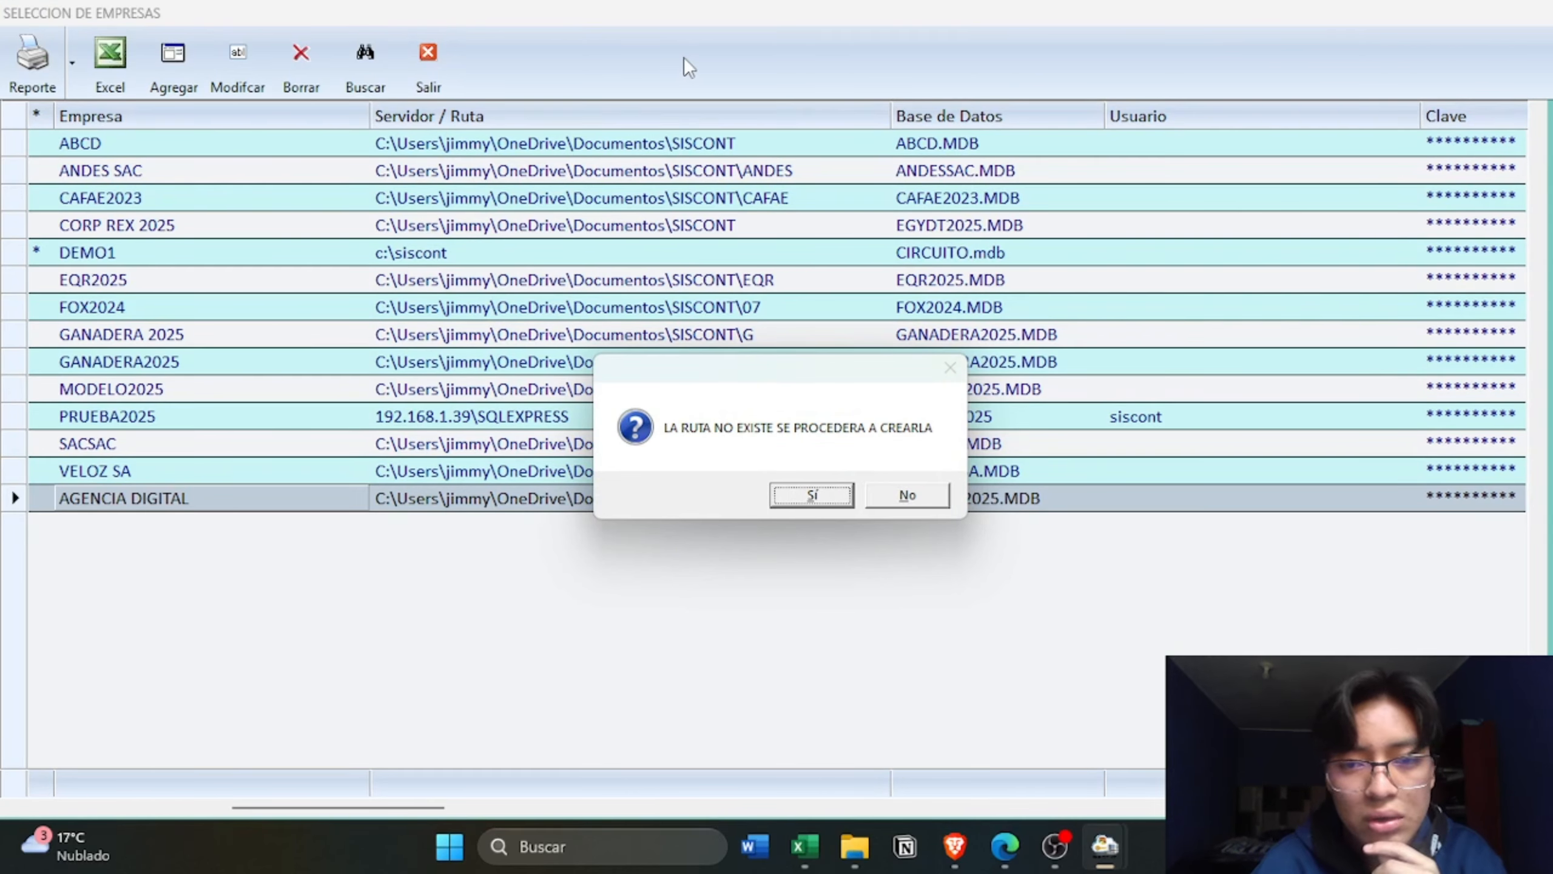
key(Return)
- Set the working year to 2025 and the screen logo to AGENCIA in the company's general data
text(202)
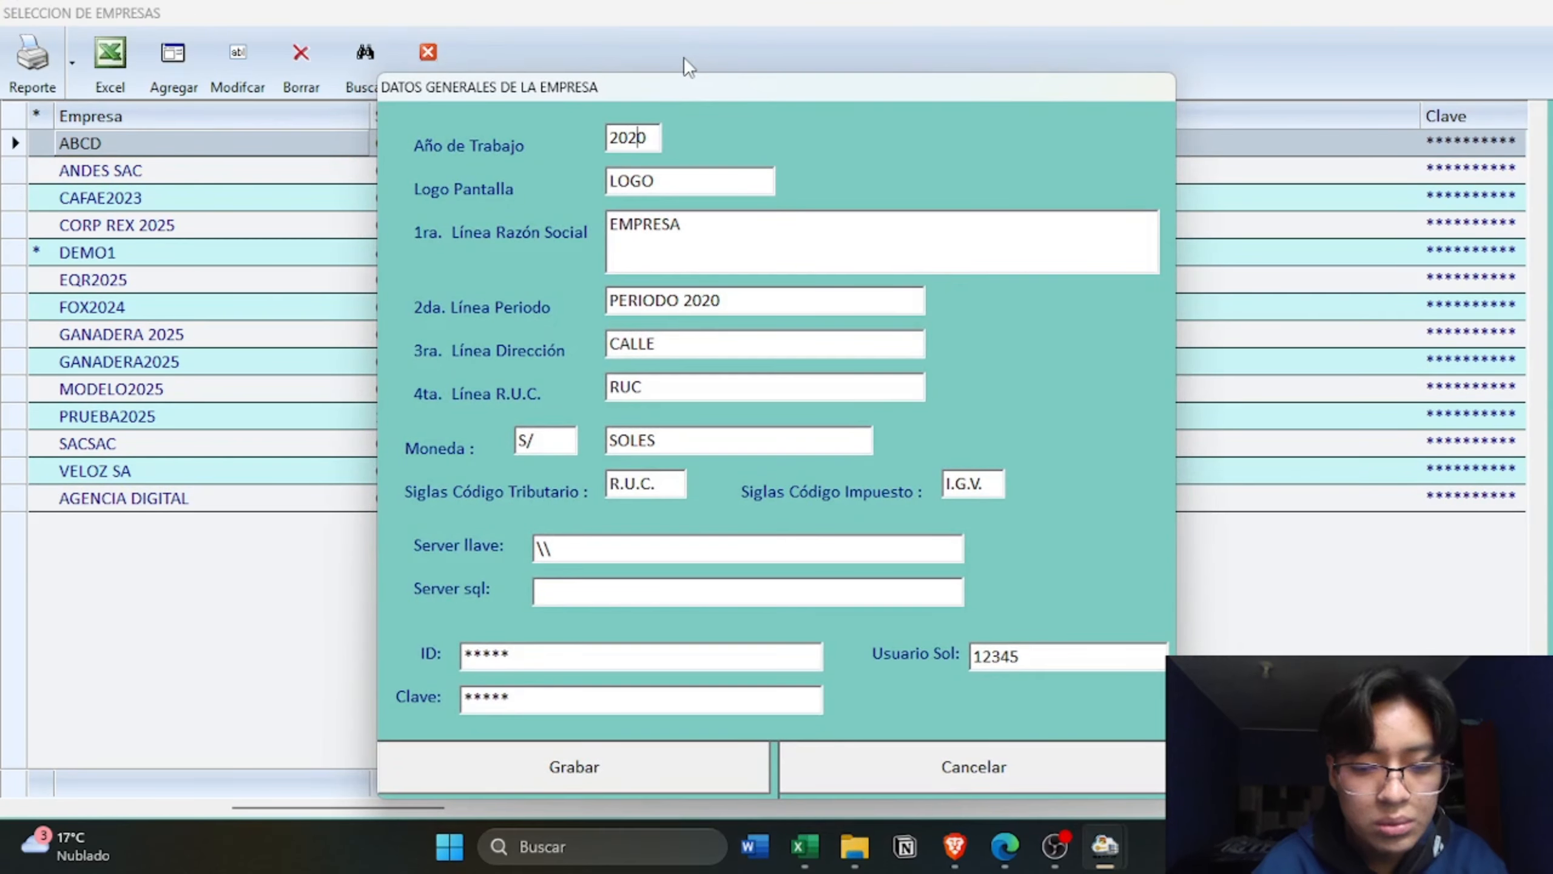
text(5)
key(Return)
key(Up)
text(AGE)
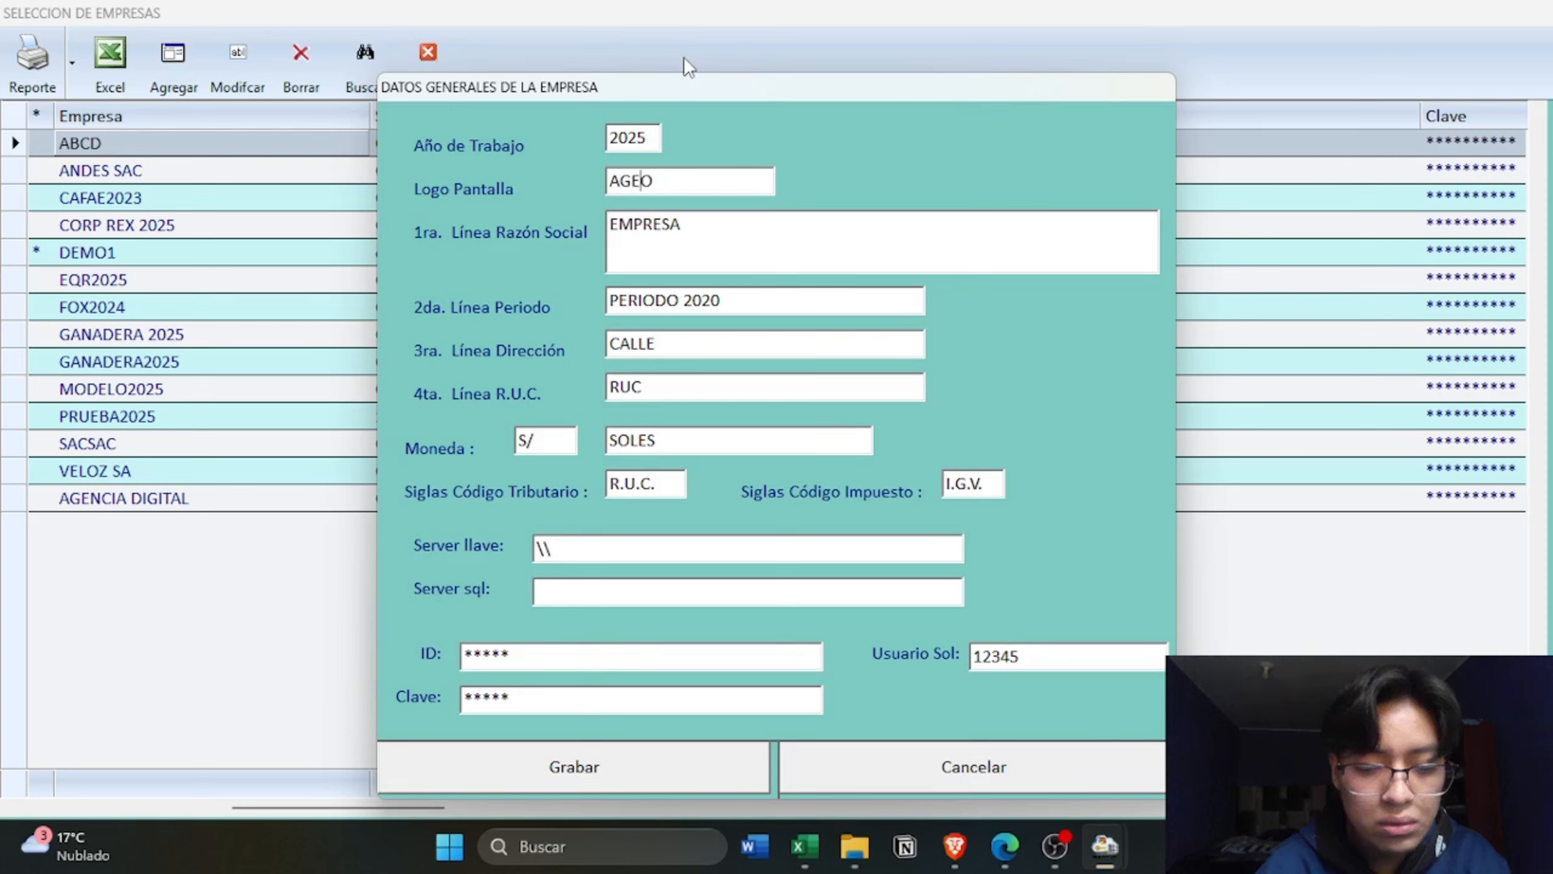
text(NCIA)
key(BackSpace)
key(BackSpace)
text(IA)
key(Return)
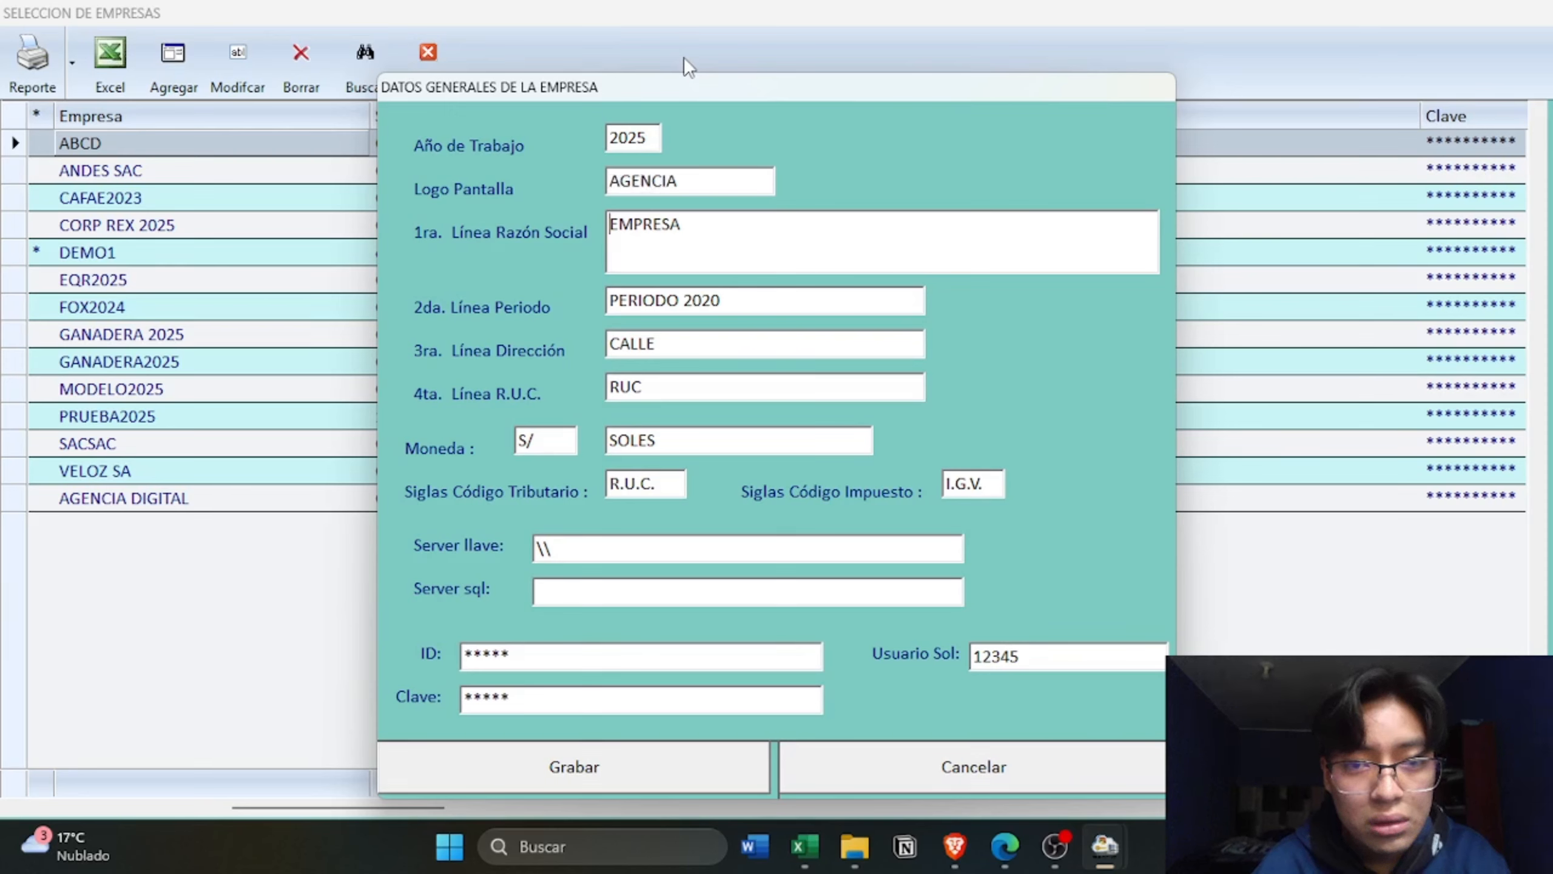
- Enter AGENCIA DIGITAL EIRL as the company's business name
text(AGENC)
key(BackSpace)
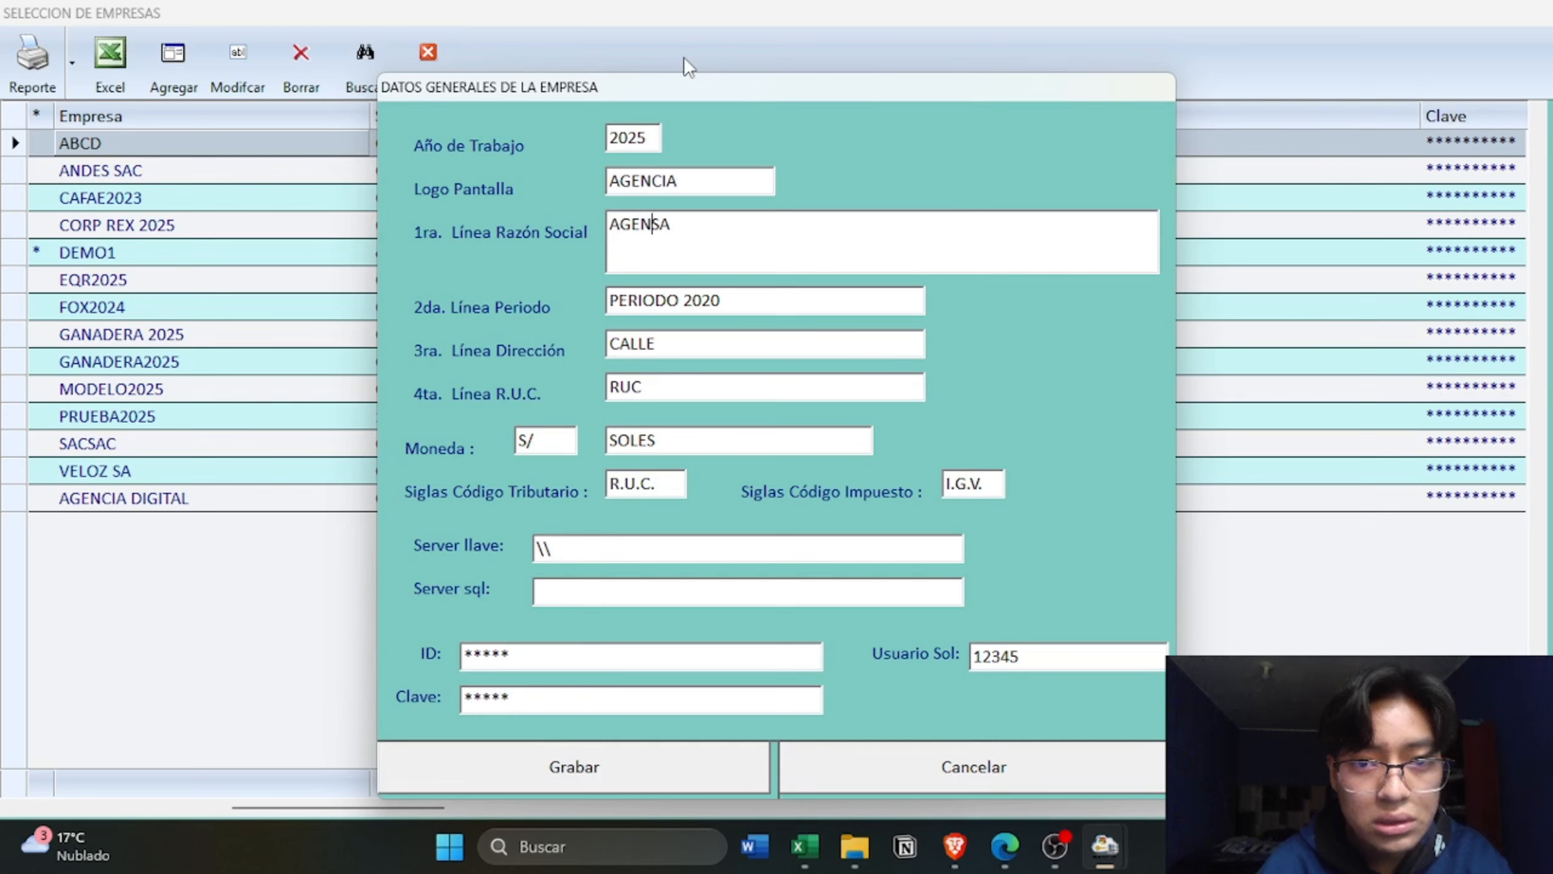
text(CIA DIGITAL )
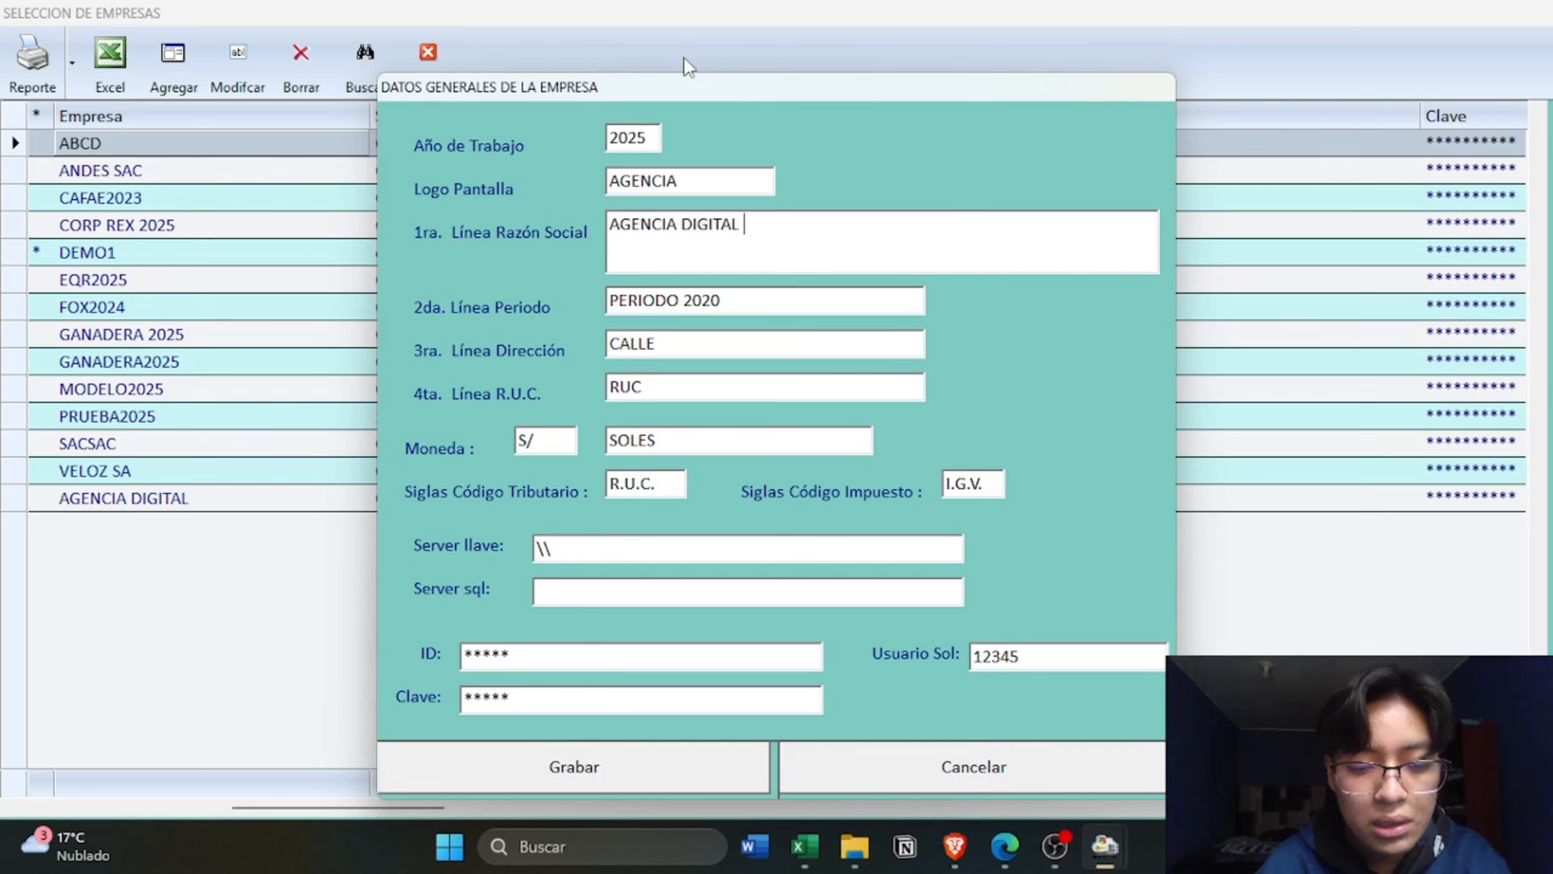
text(EIRL)
key(Return)
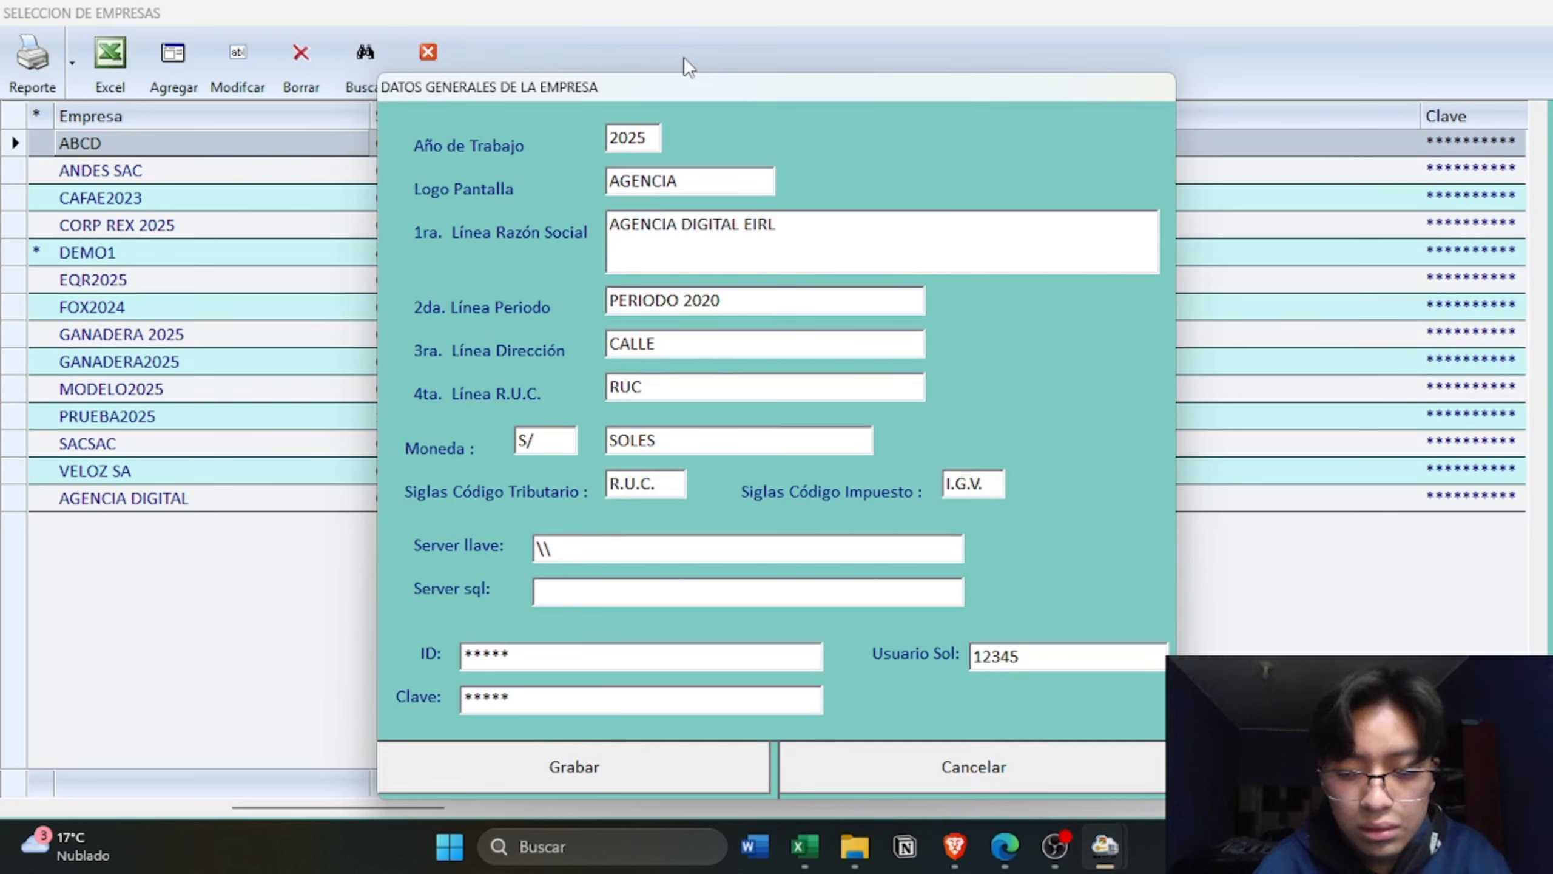
- Change the company's period line to PERIODO 2025
key(Right)
key(Right)
text(5)
key(Return)
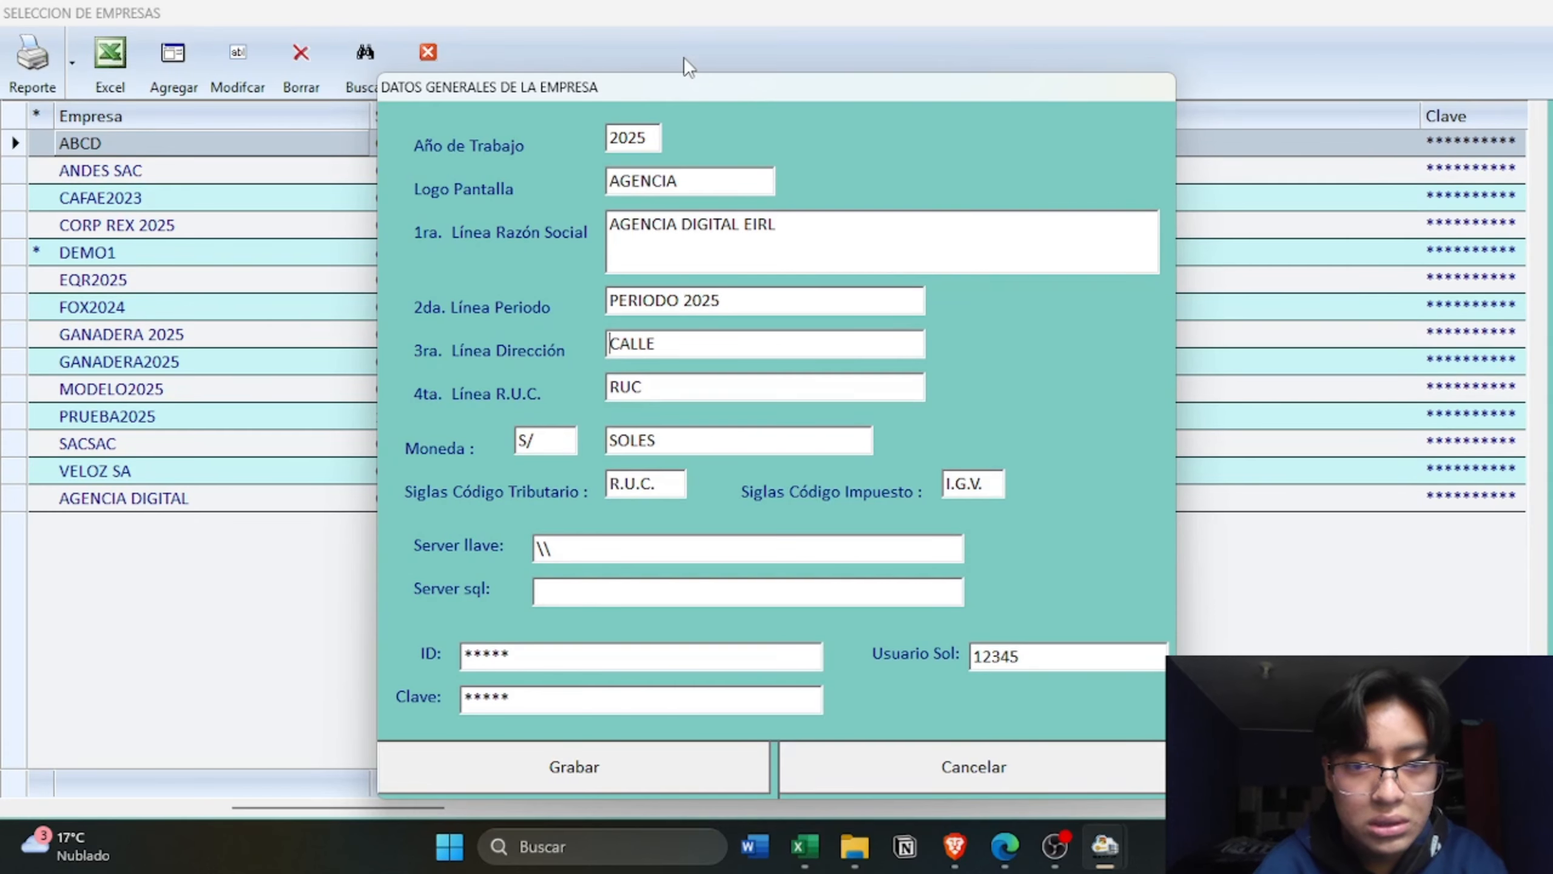
- Copy the company's tax number from the exercise PDF into the R.U.C. line of its general data
key(alt+Tab)
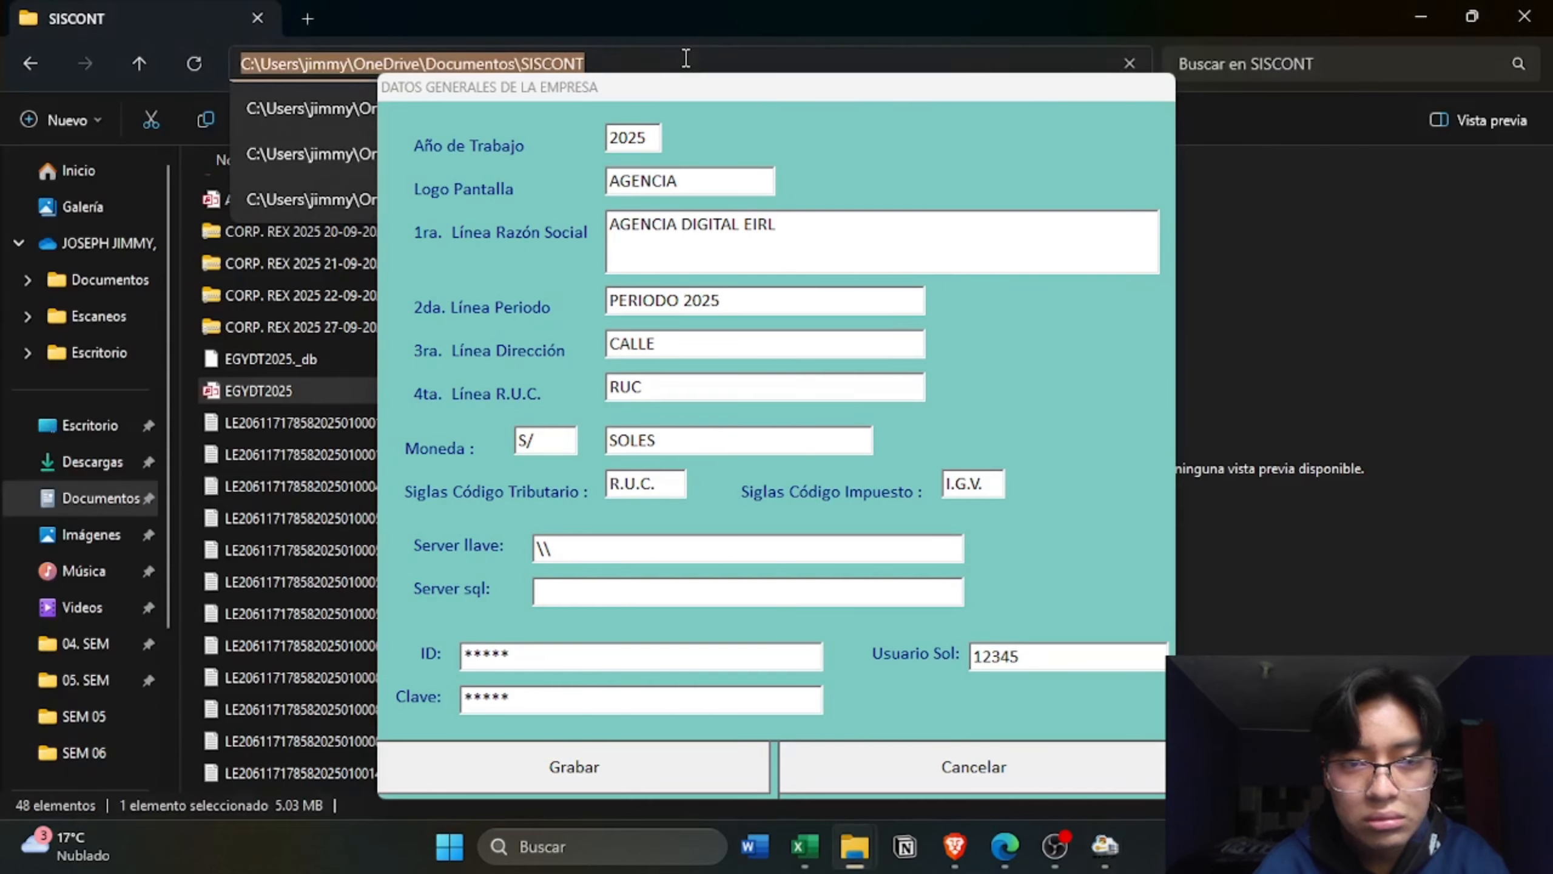
key(alt+Tab)
key(Tab)
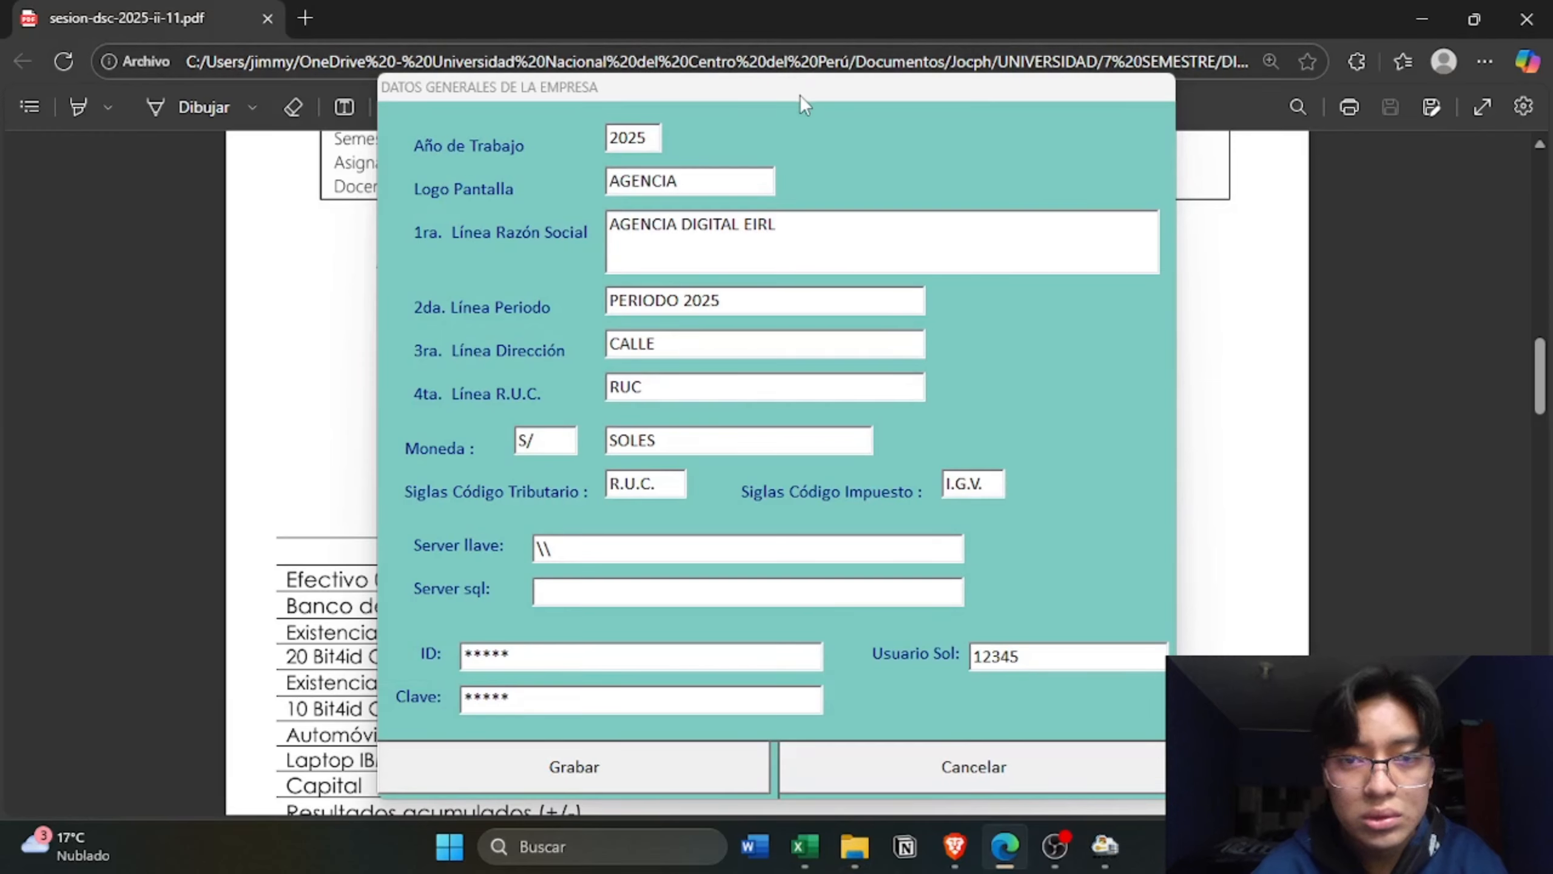
drag(799, 95, 342, 82)
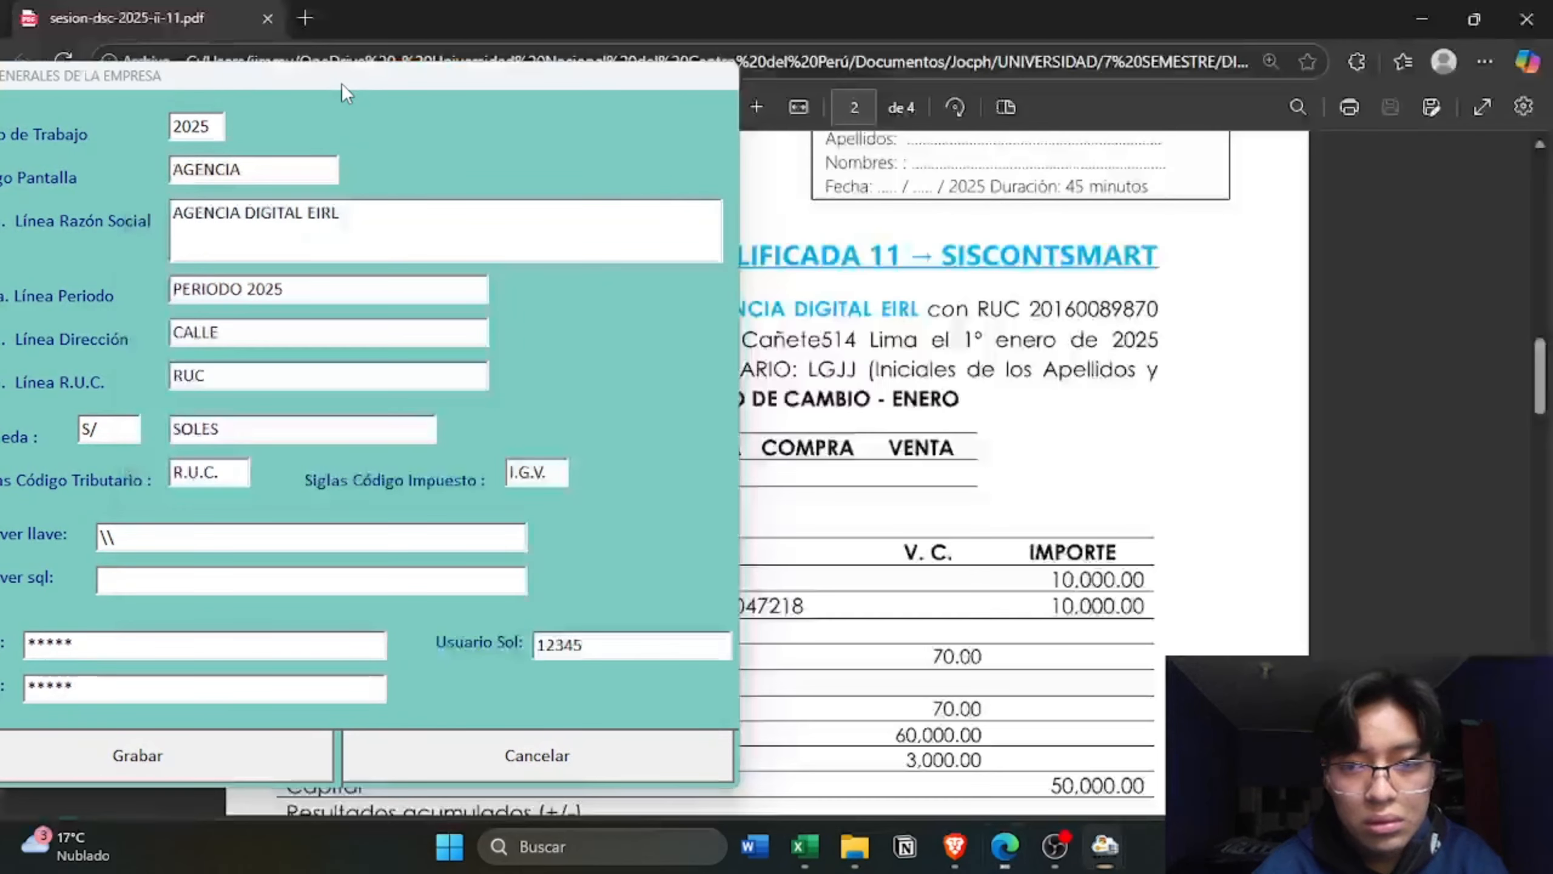
double_click(1058, 309)
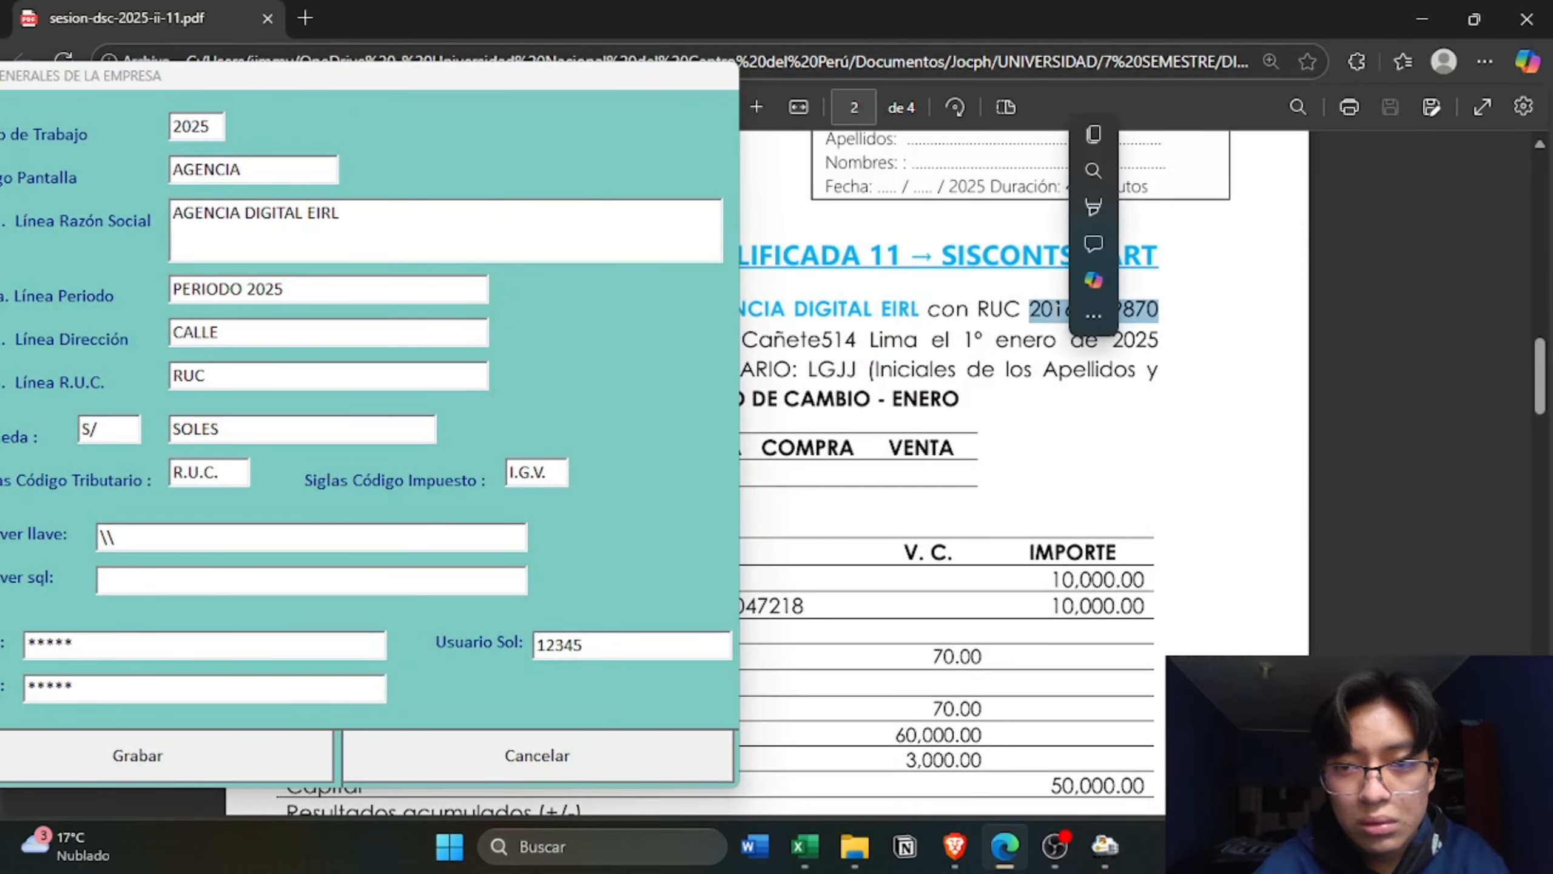
key(alt+Tab)
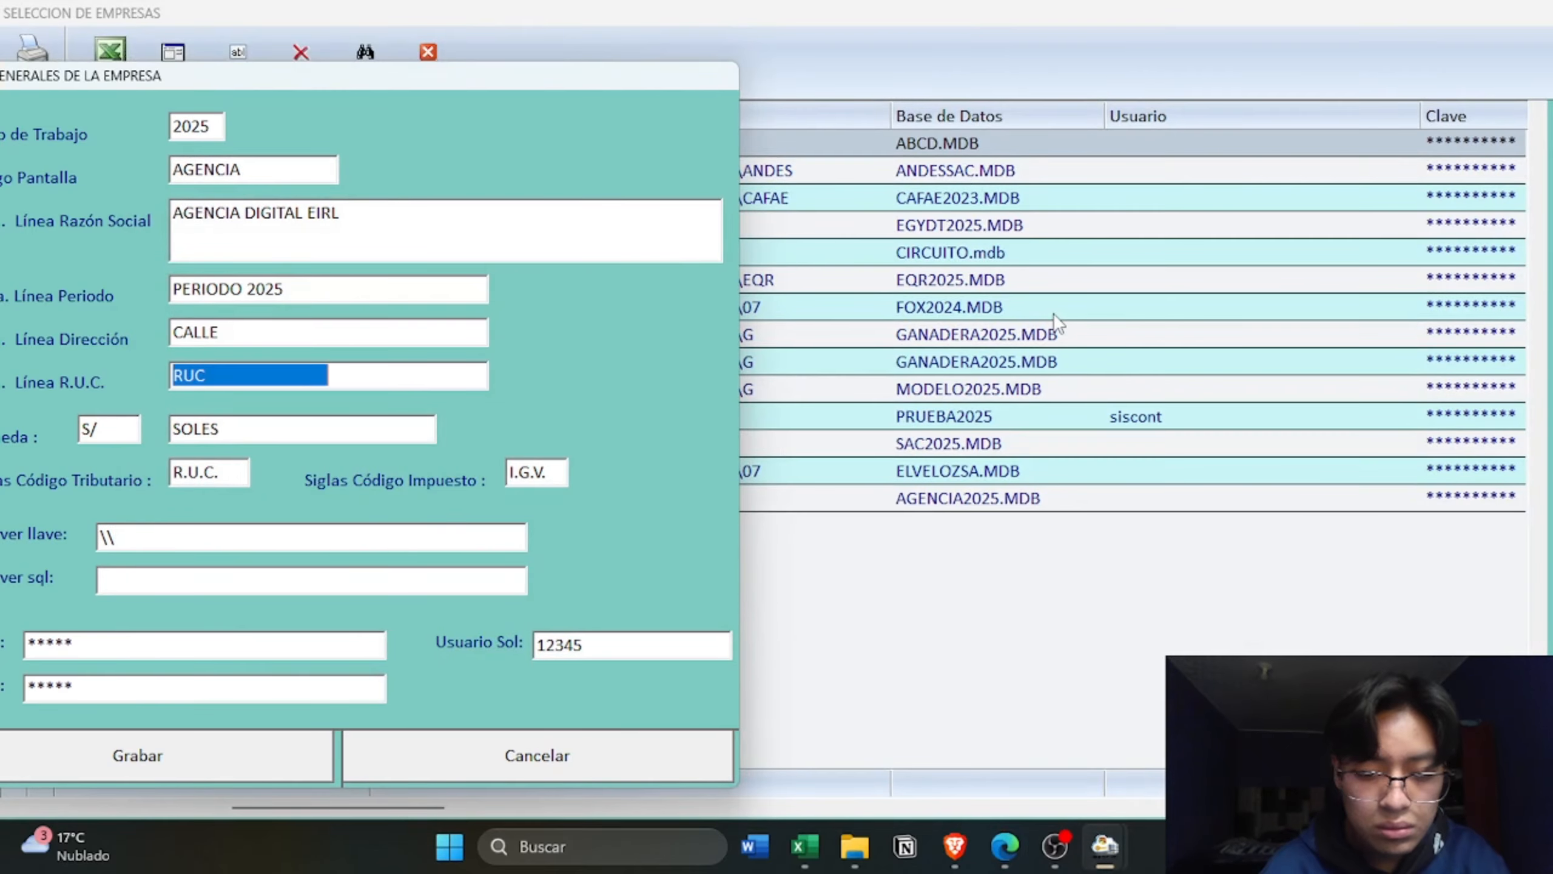
key(ctrl+v)
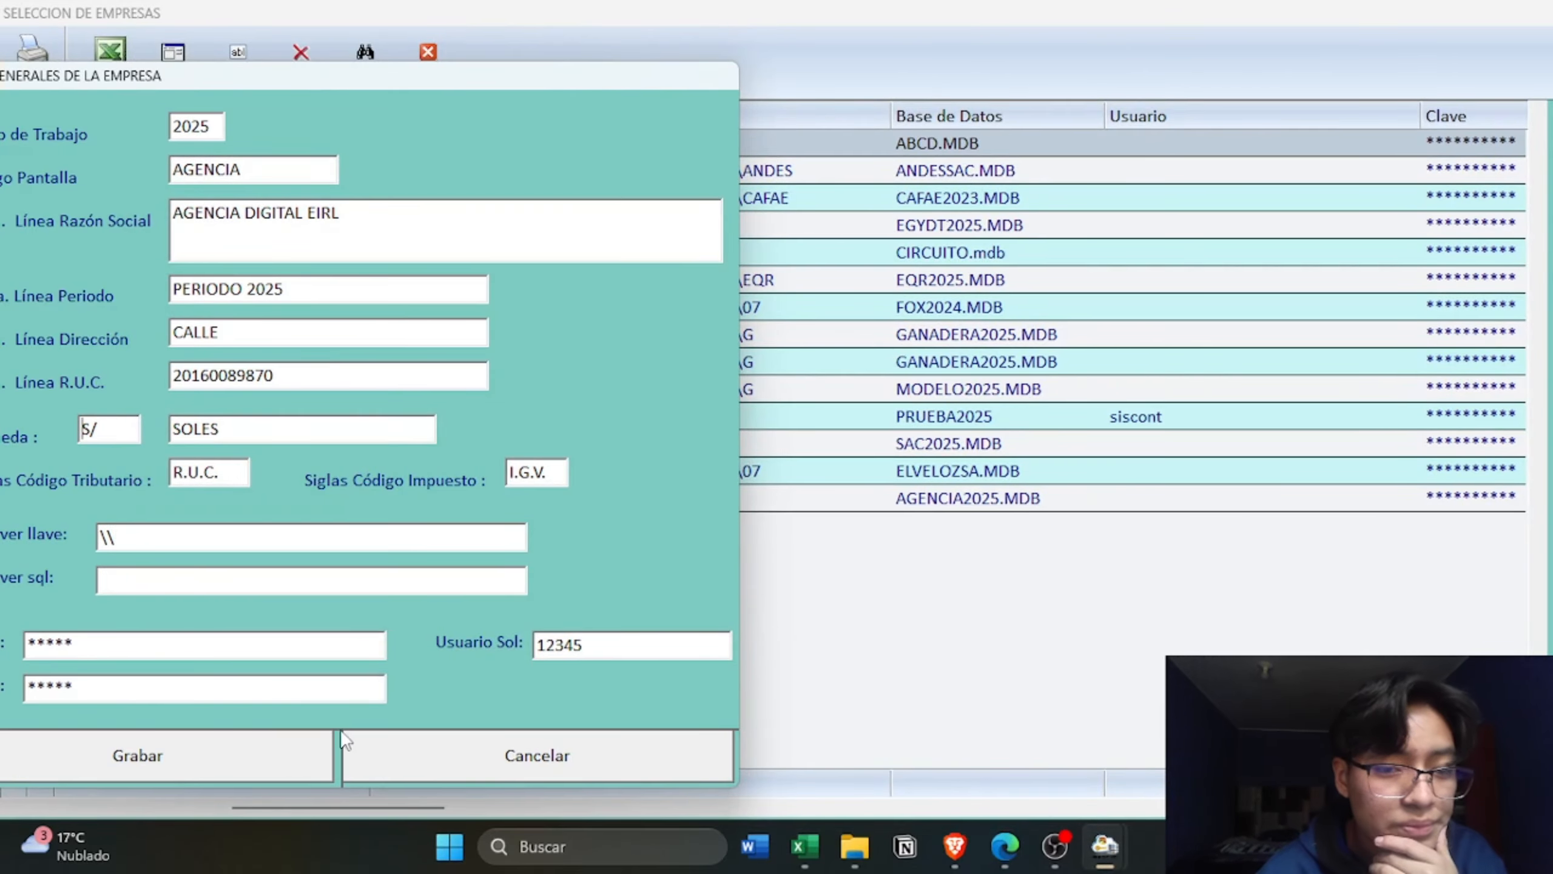
- Save the company's general data and close the company selection list
click(233, 765)
key(Return)
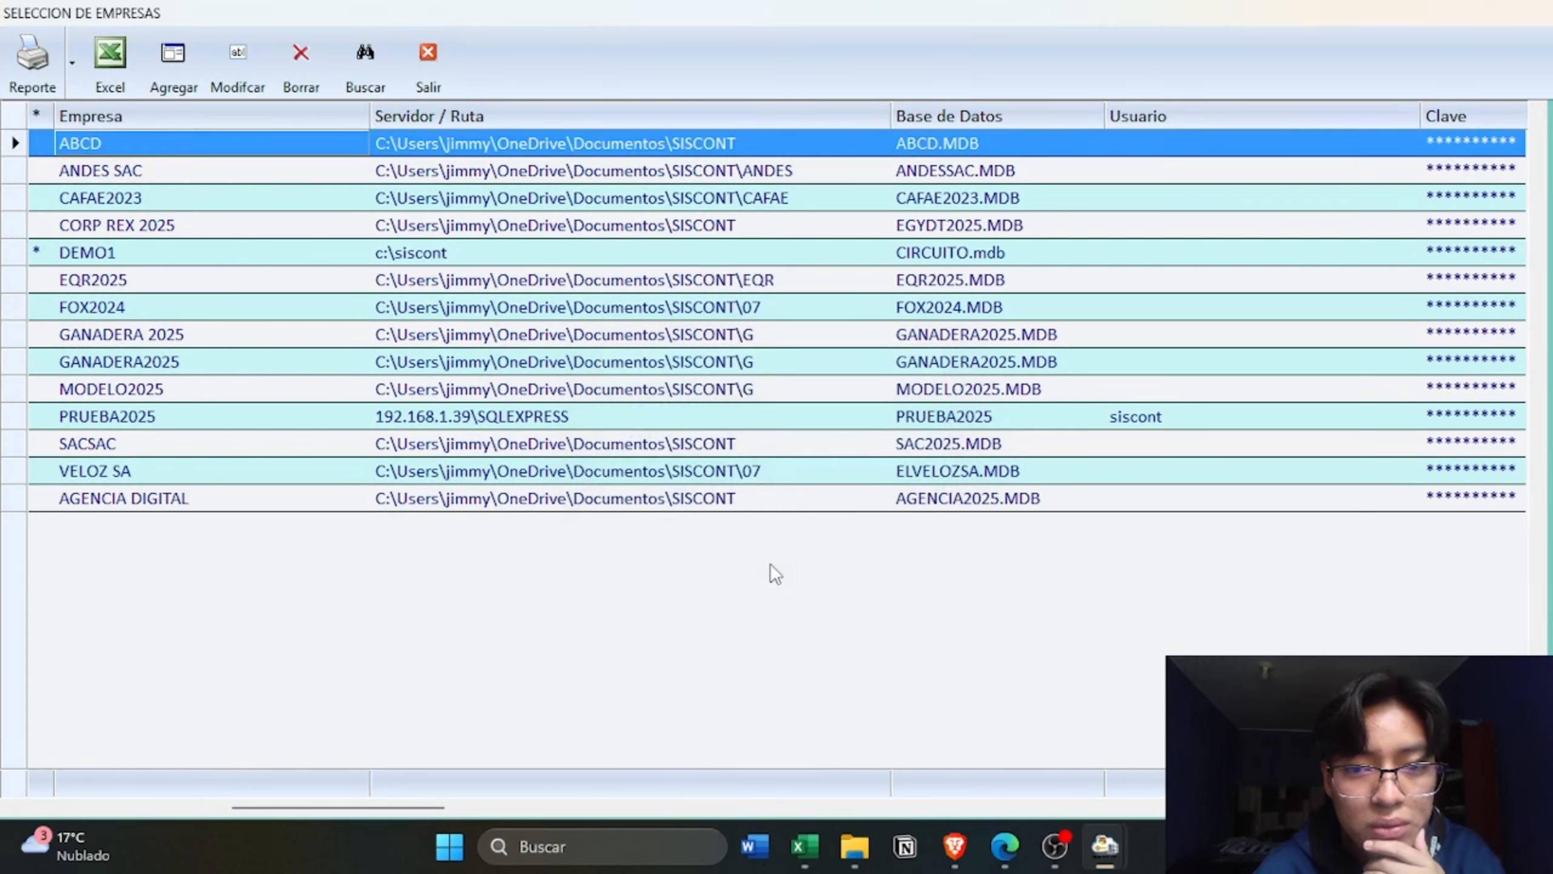
key(alt+Tab)
key(alt+Tab)
key(Tab)
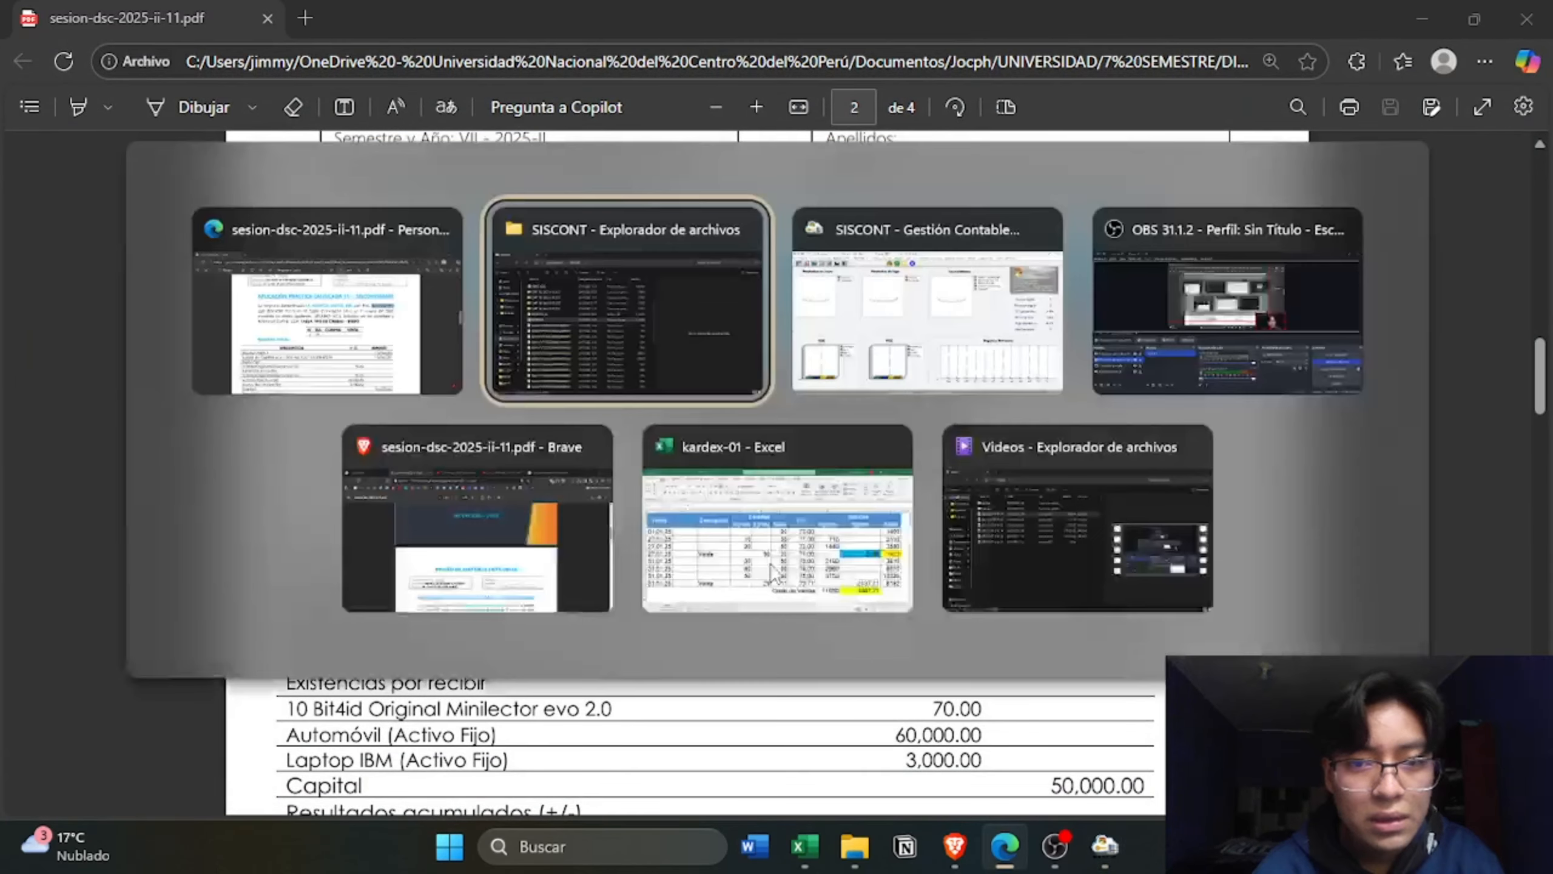
click(252, 68)
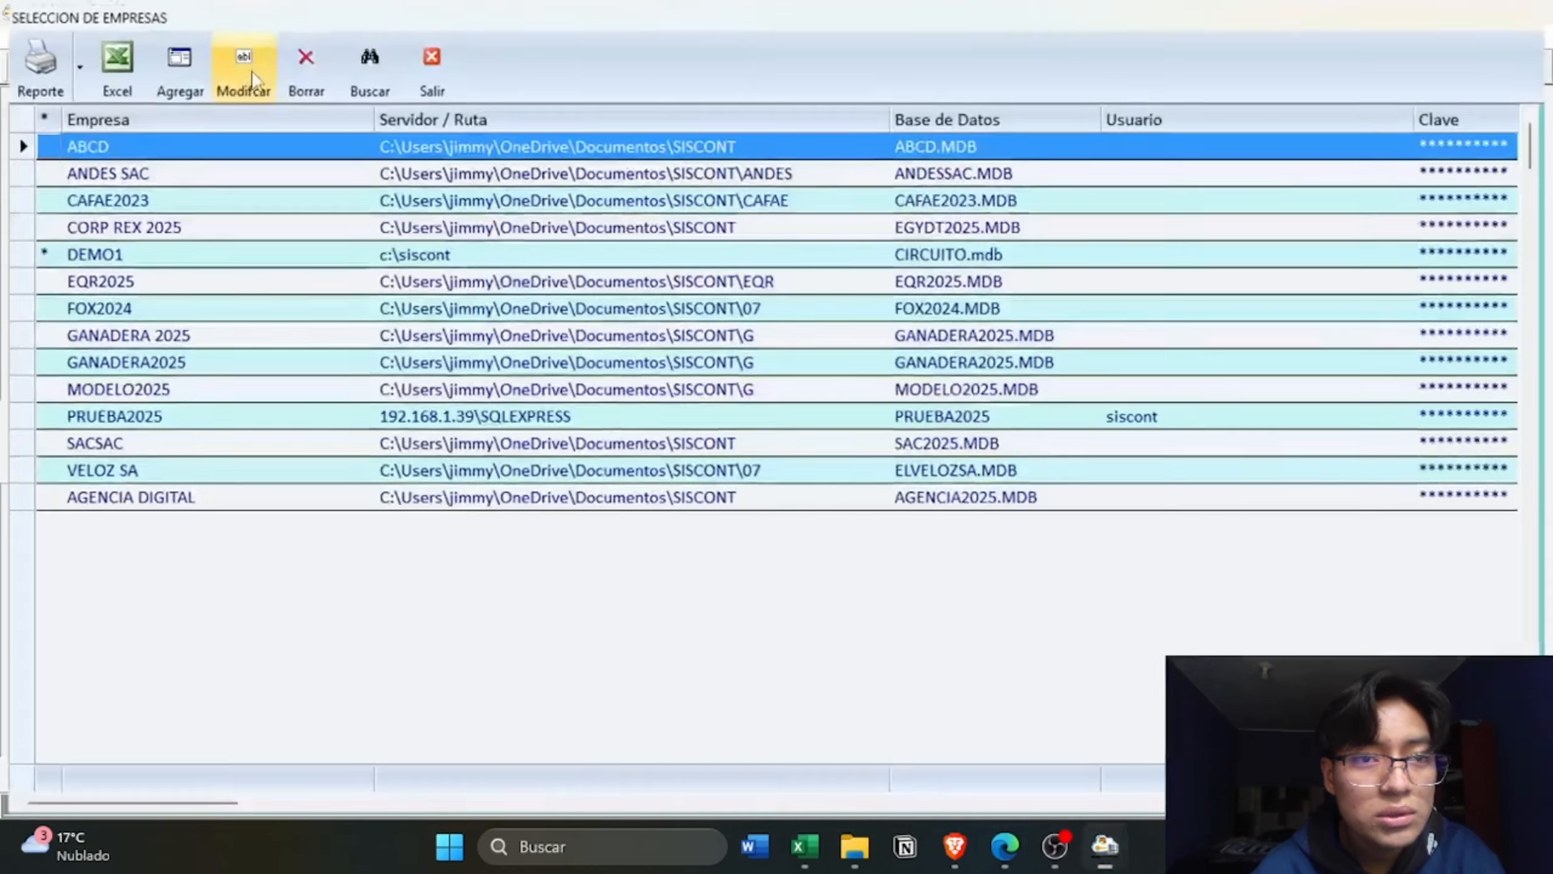
click(432, 67)
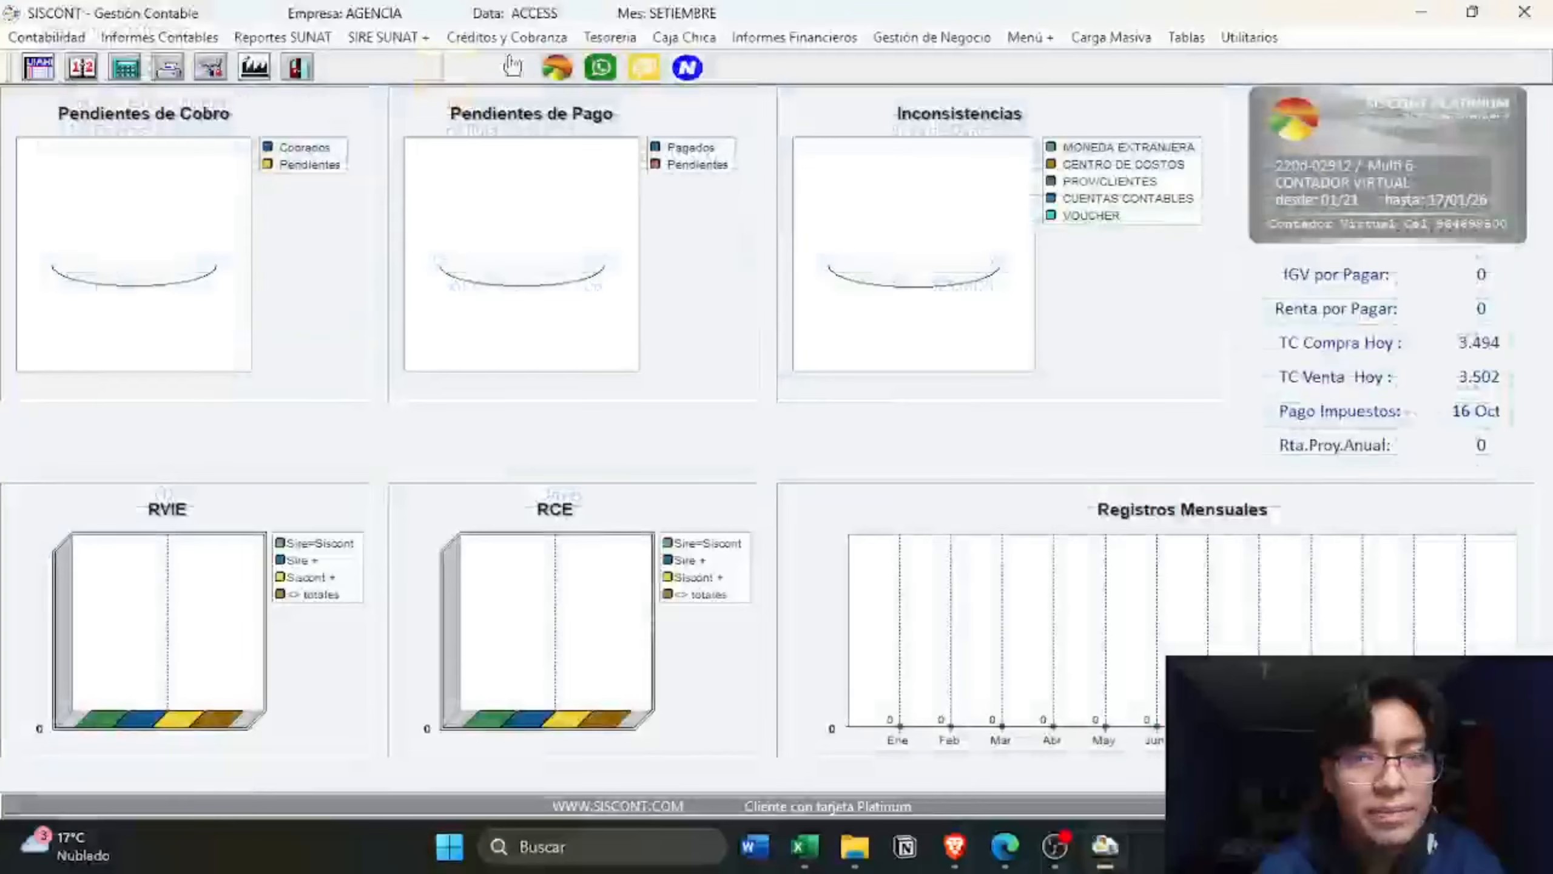
- Review the general data of the AGENCIA company and close it without changes
click(1247, 37)
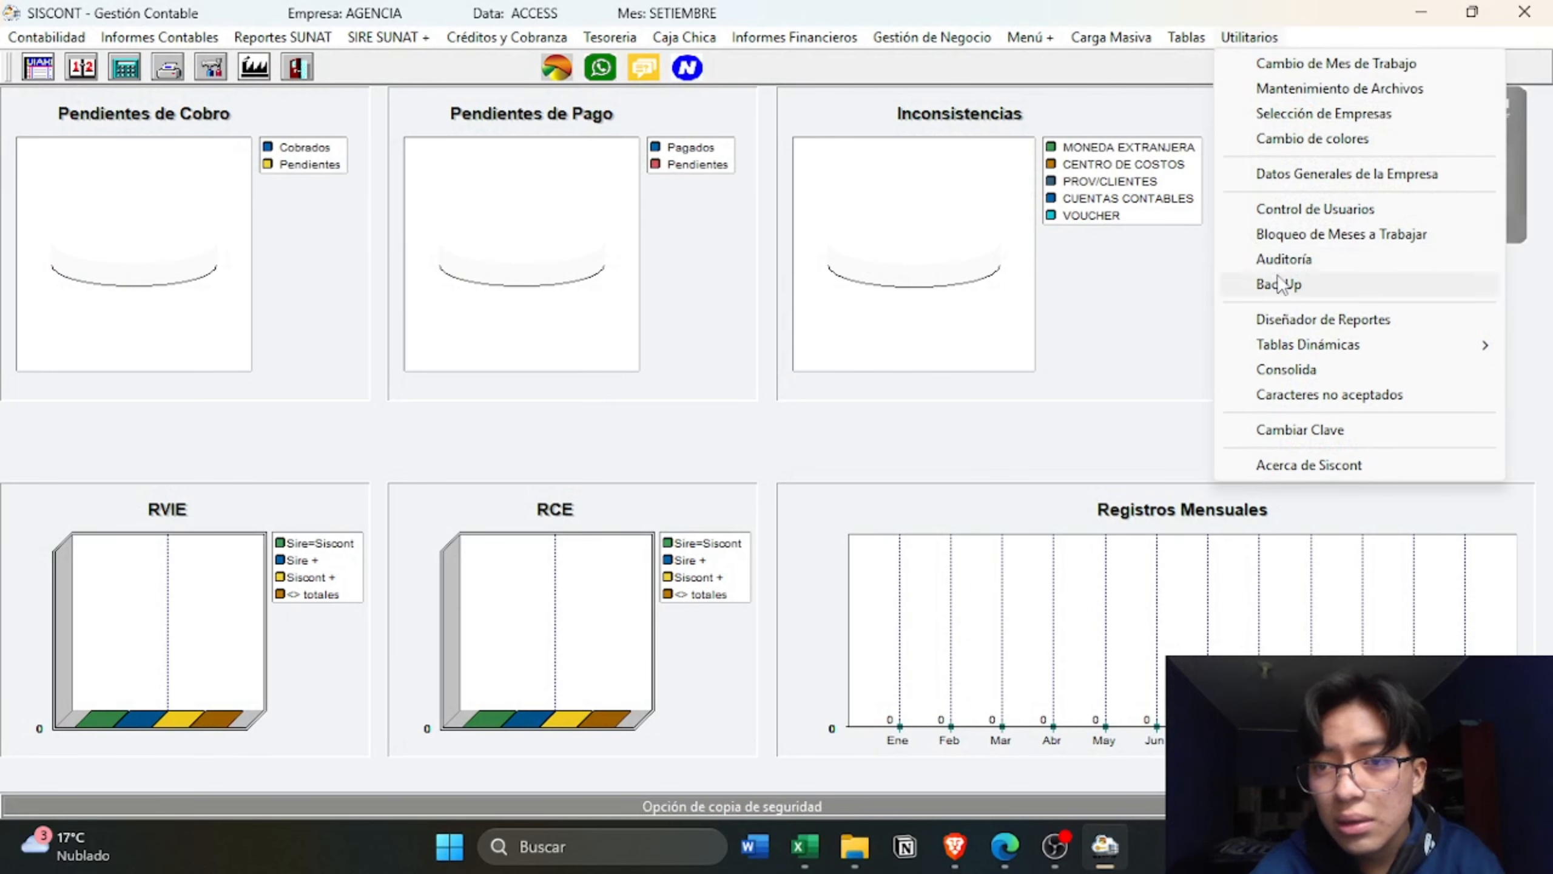
click(1332, 183)
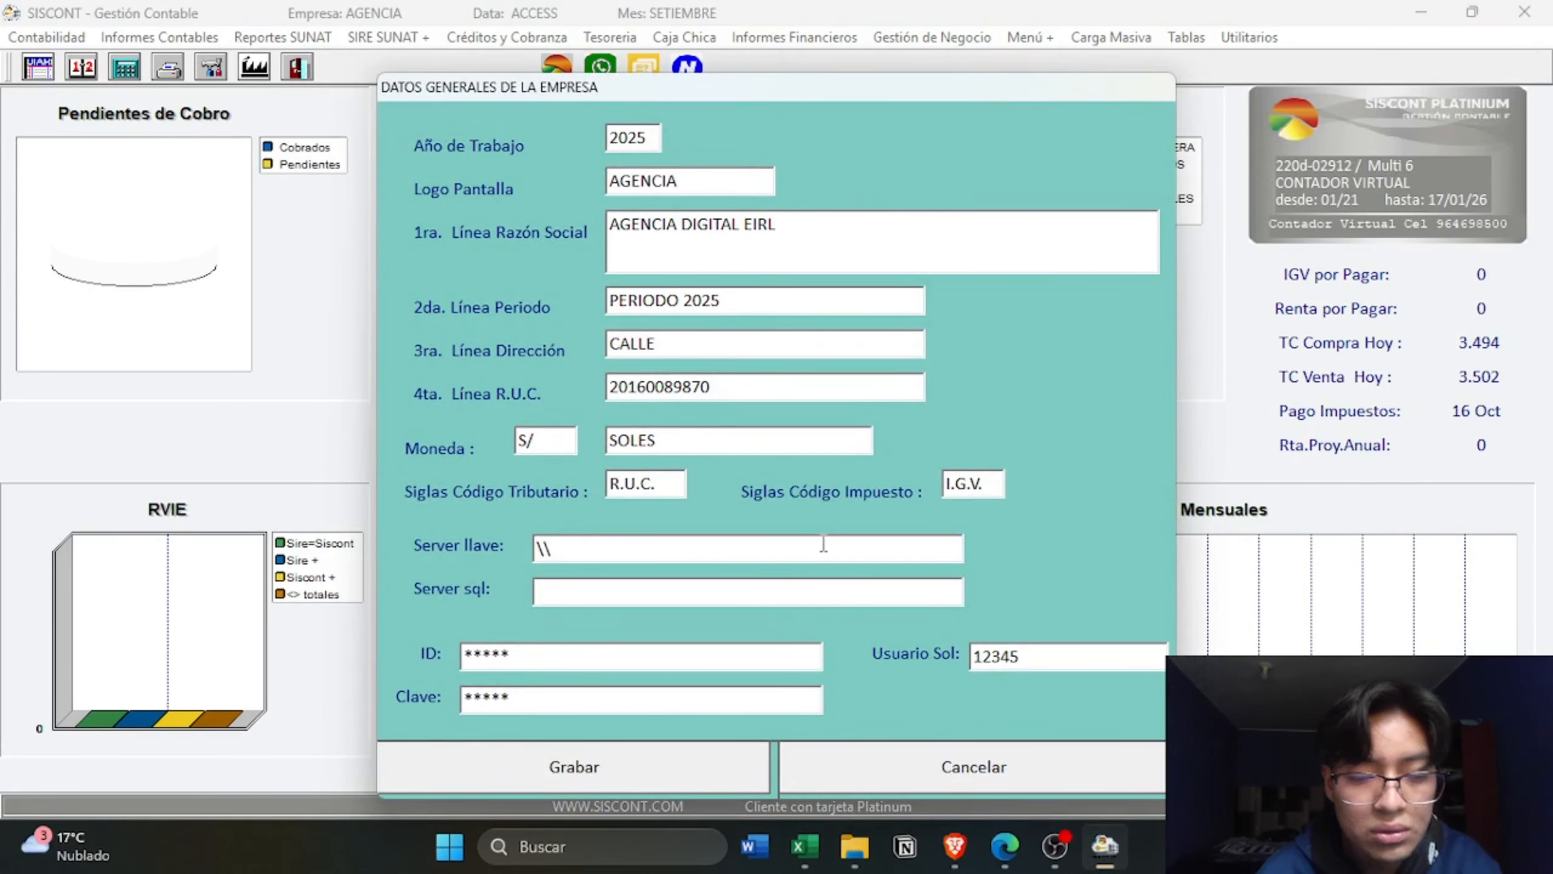
key(Escape)
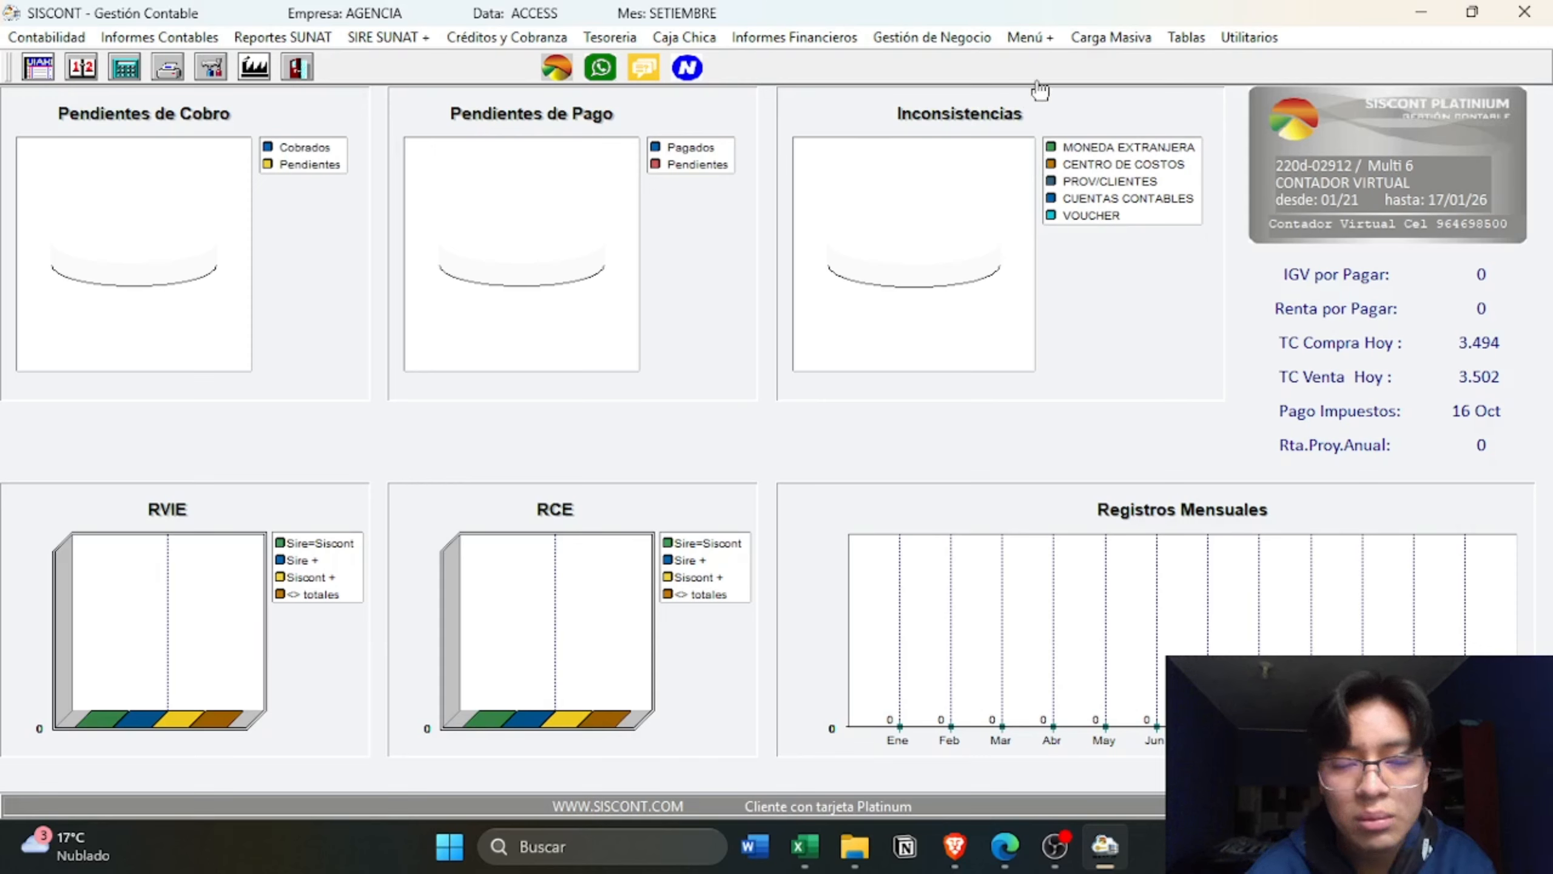
- Check the cost centre table and the suppliers/clients table of the AGENCIA company
click(1185, 44)
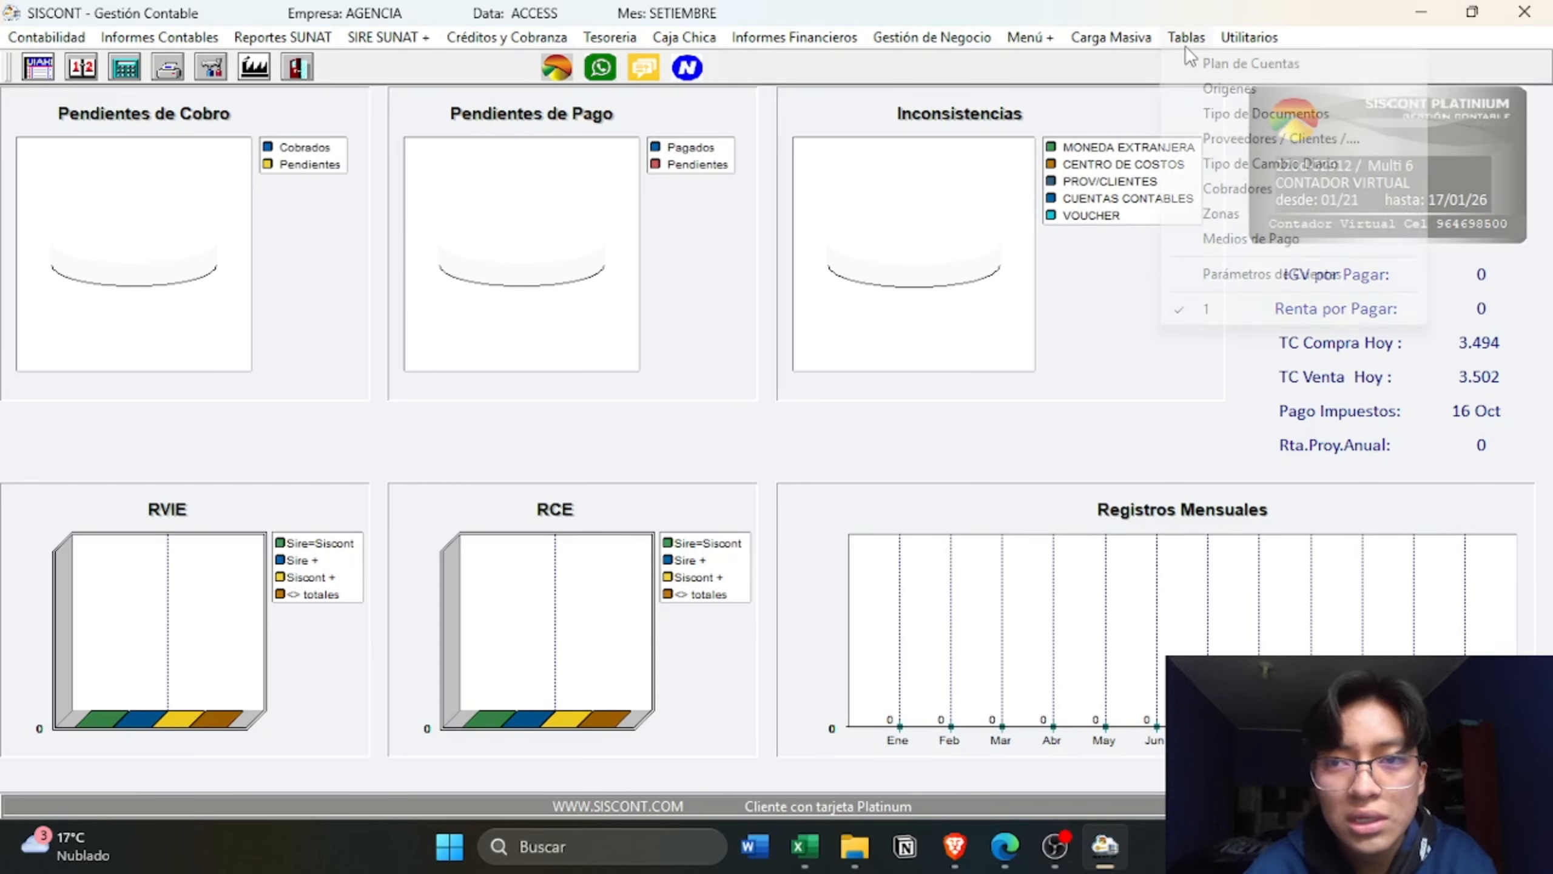
mouse_move(931, 36)
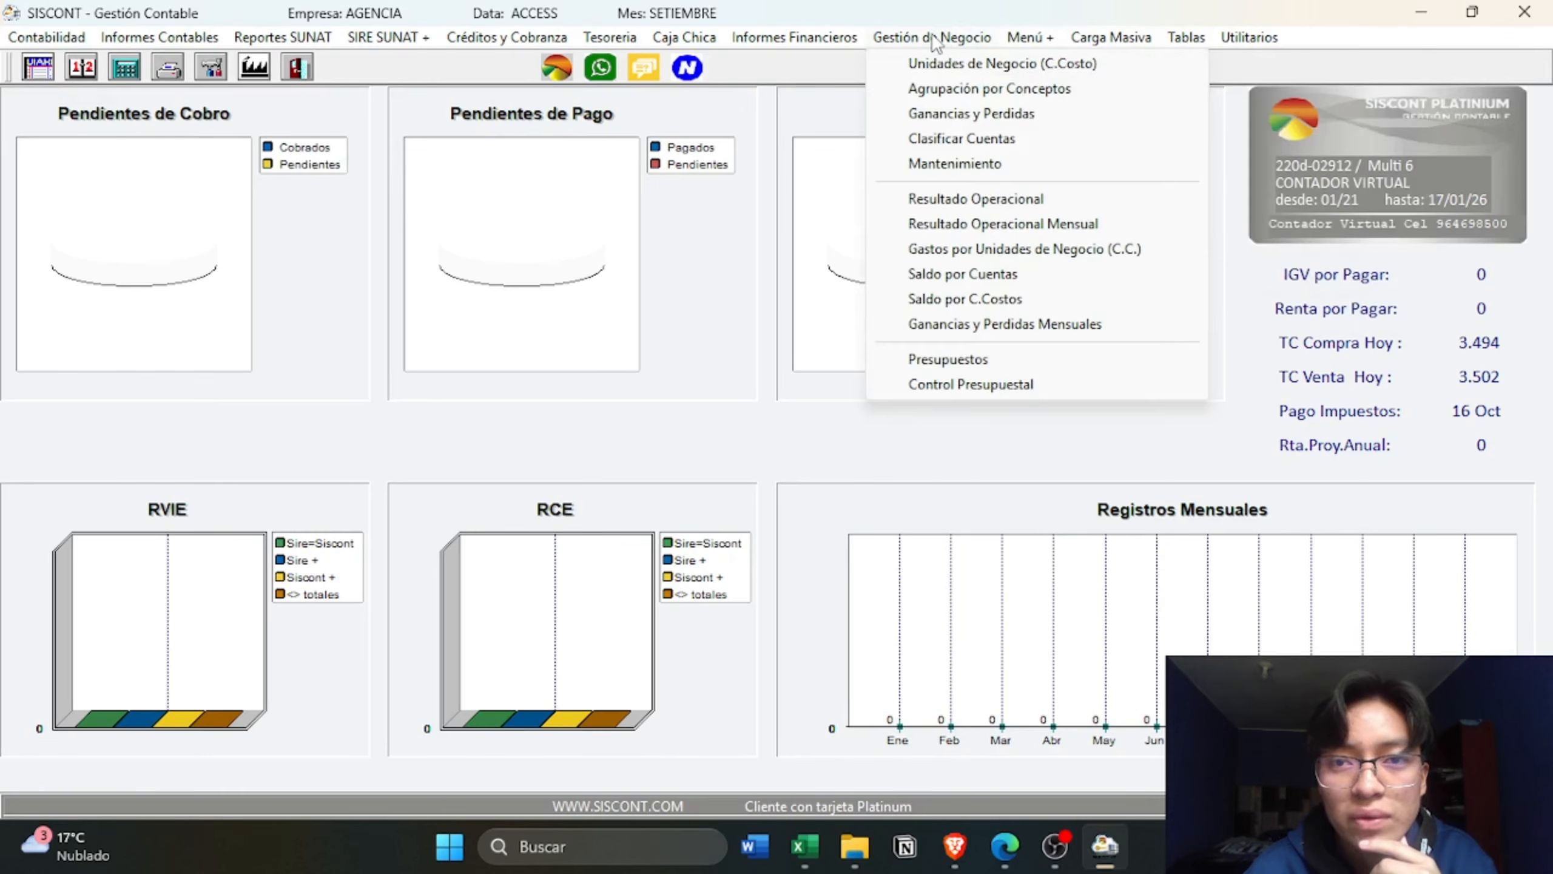
click(934, 68)
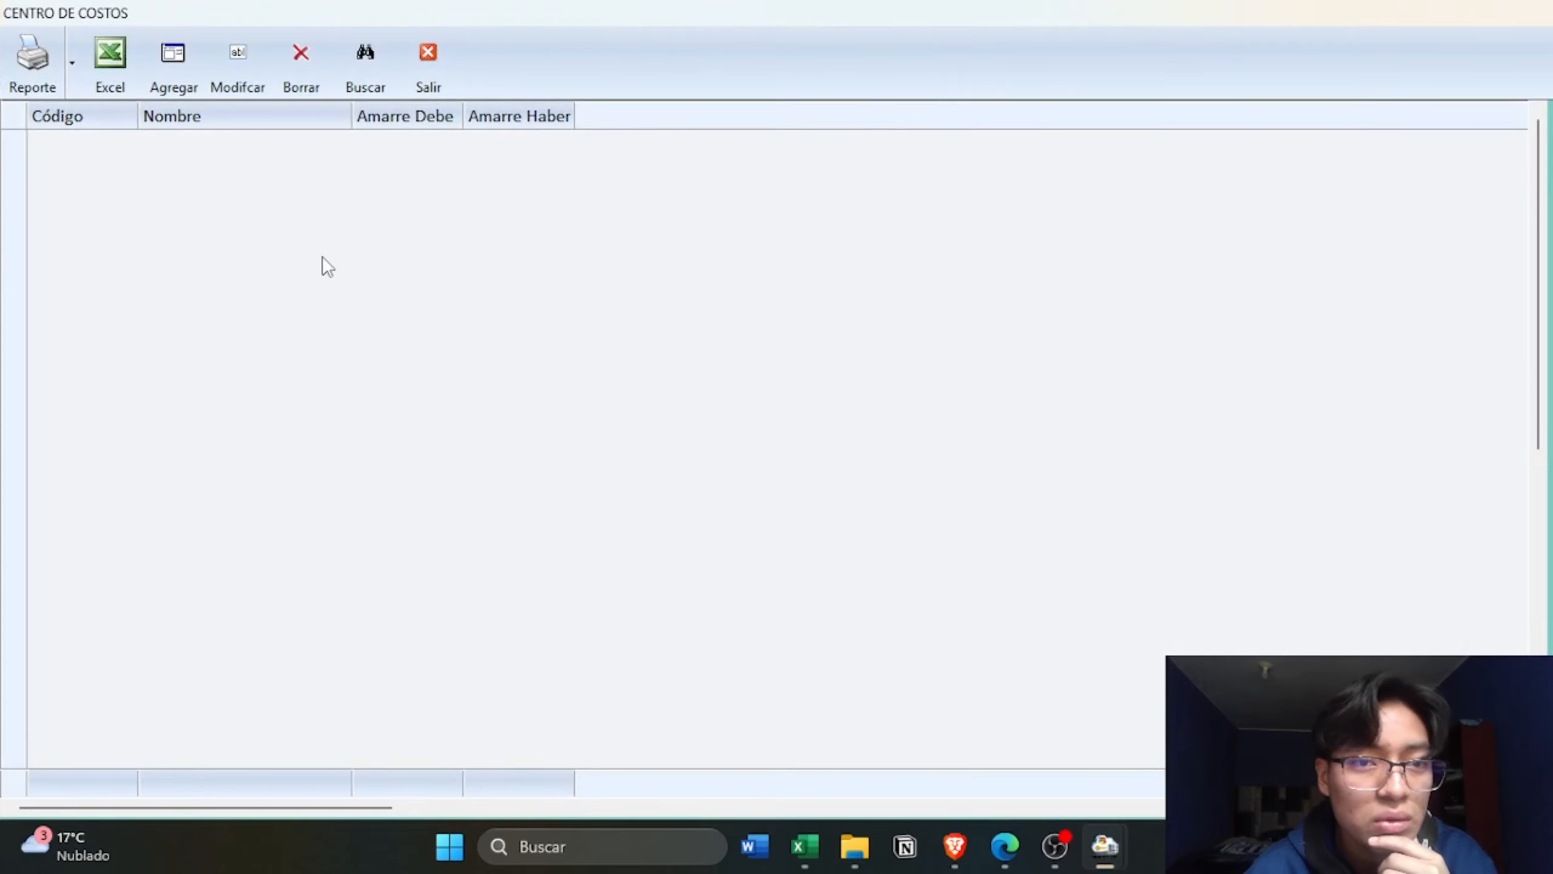
click(426, 61)
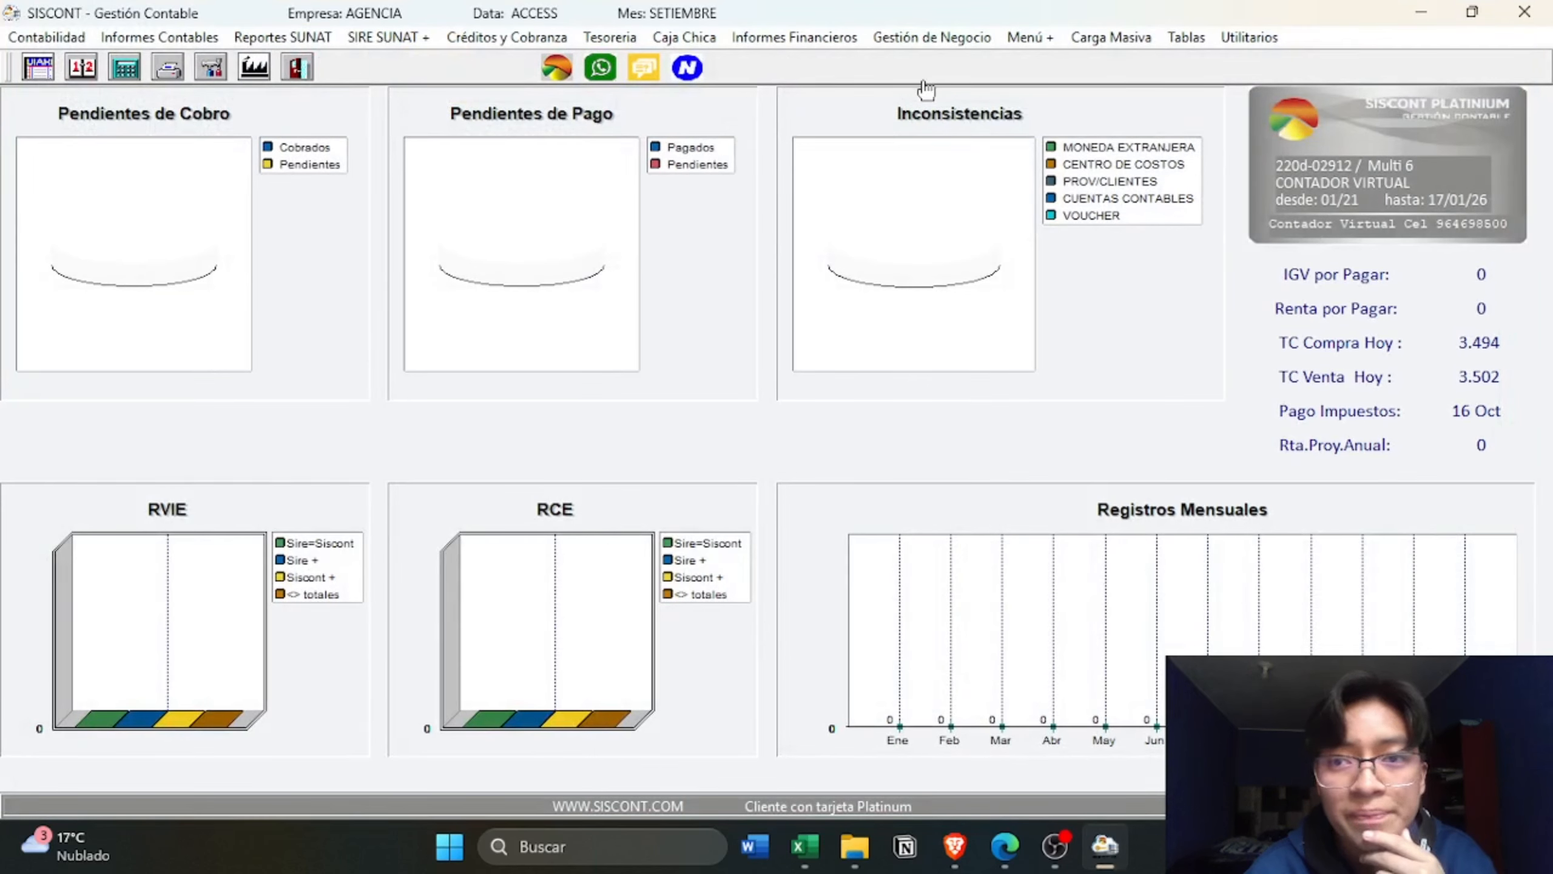
click(1189, 38)
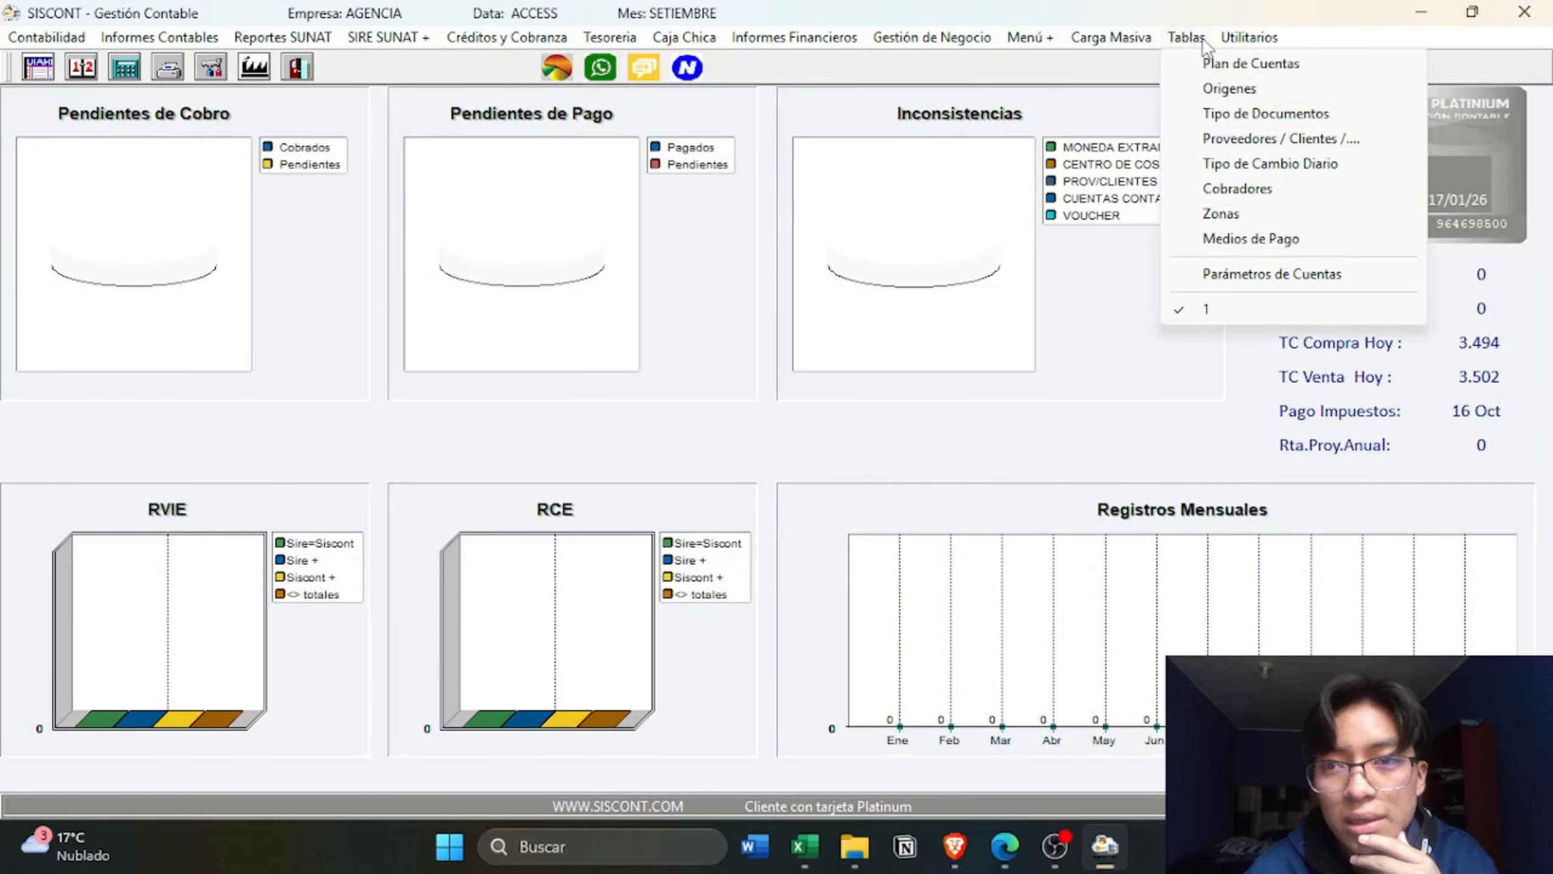
click(1231, 129)
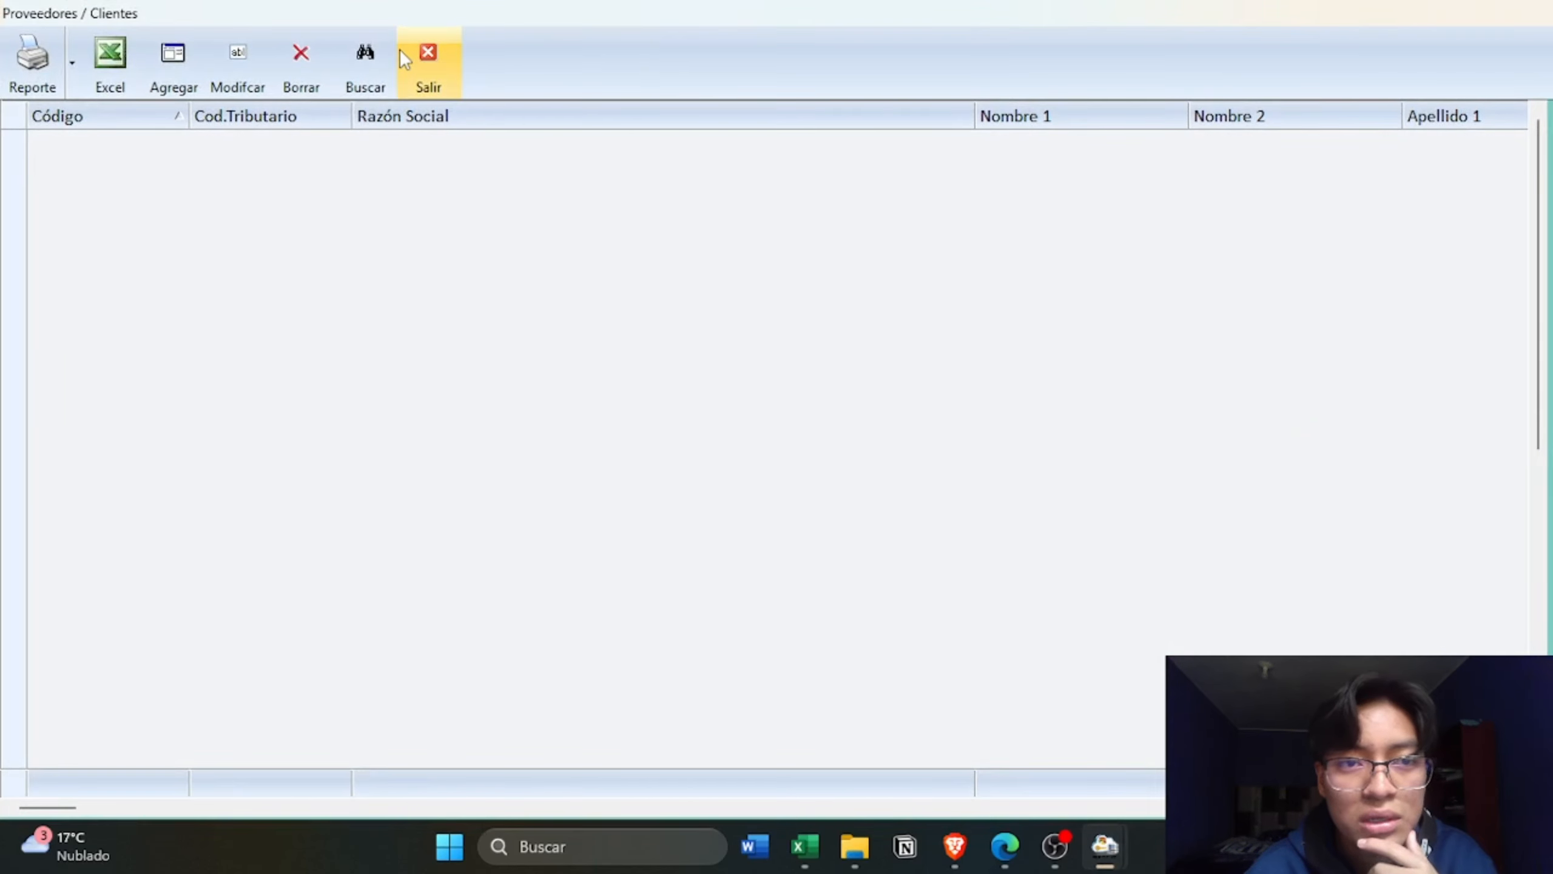
click(428, 59)
- Find account 78 in AGENCIA's chart of accounts and review the account types from there through class 9
click(1186, 38)
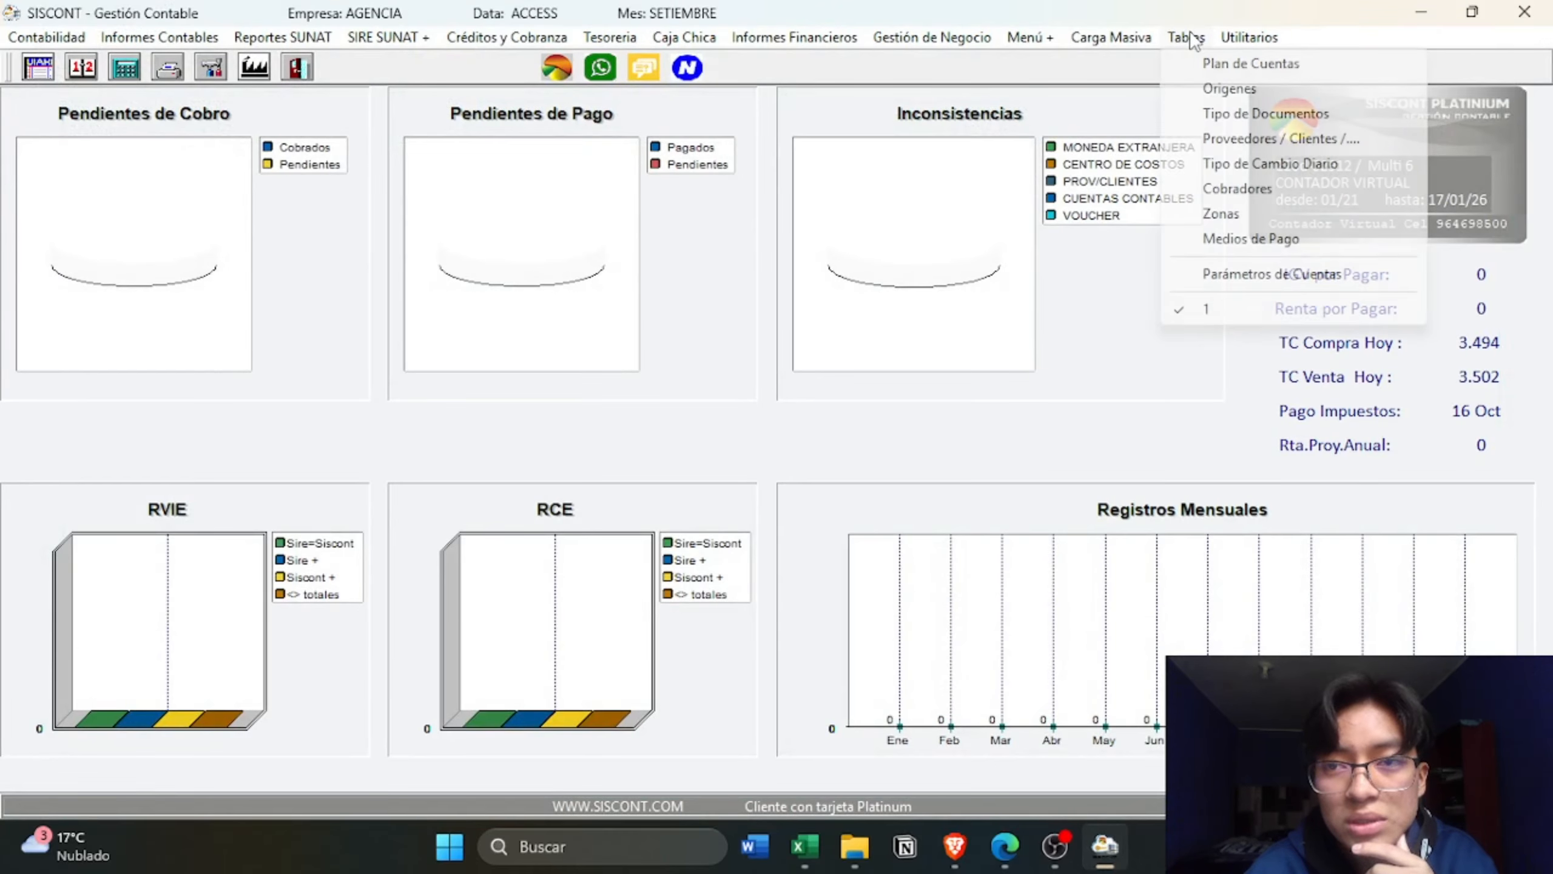
click(1199, 68)
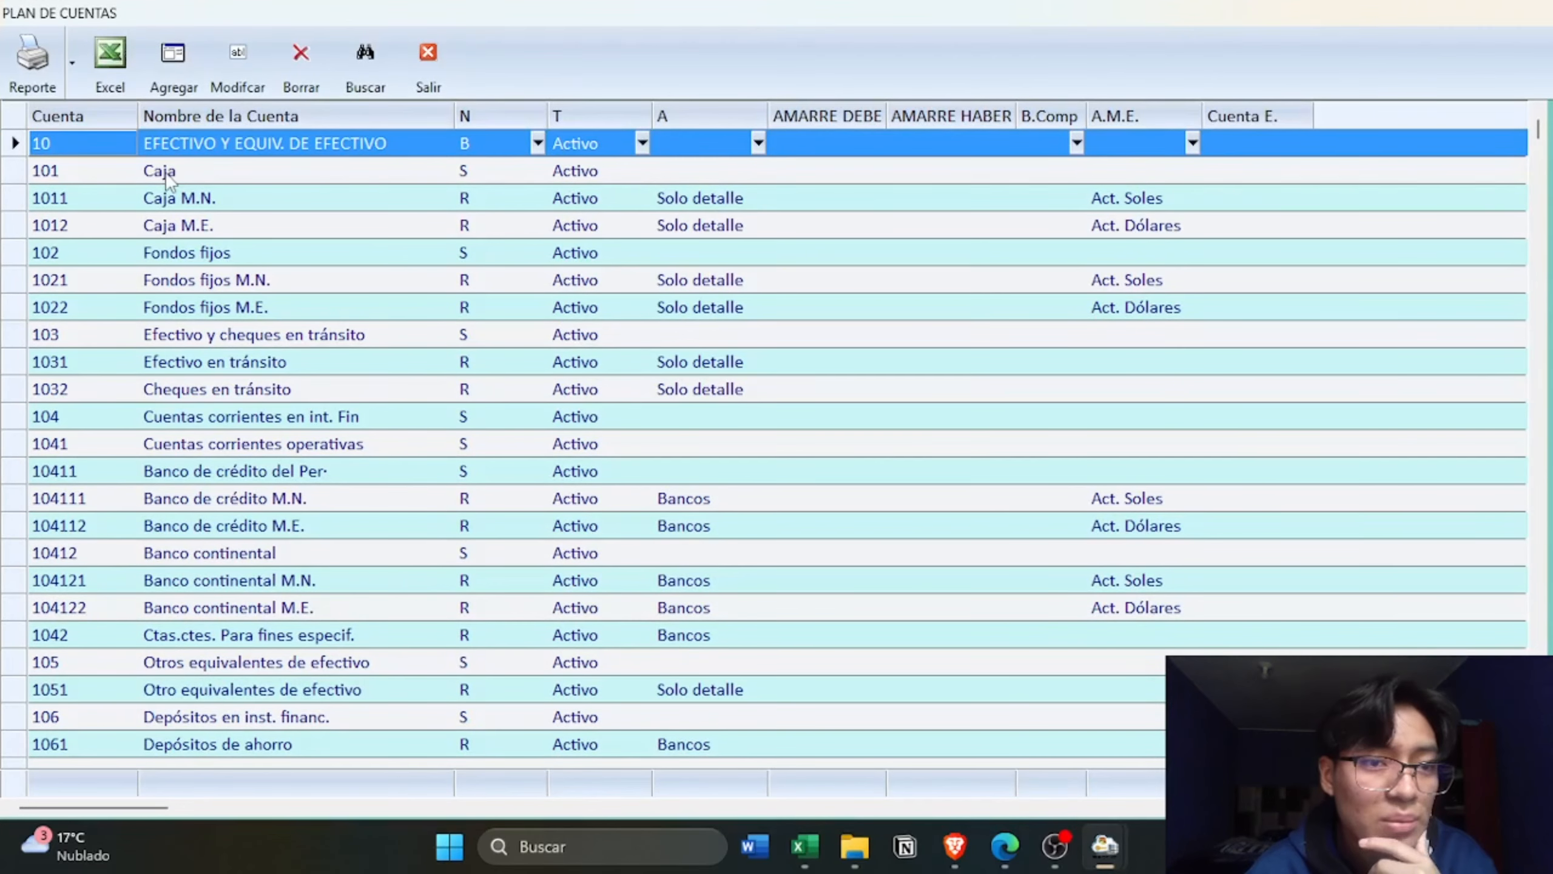
click(90, 176)
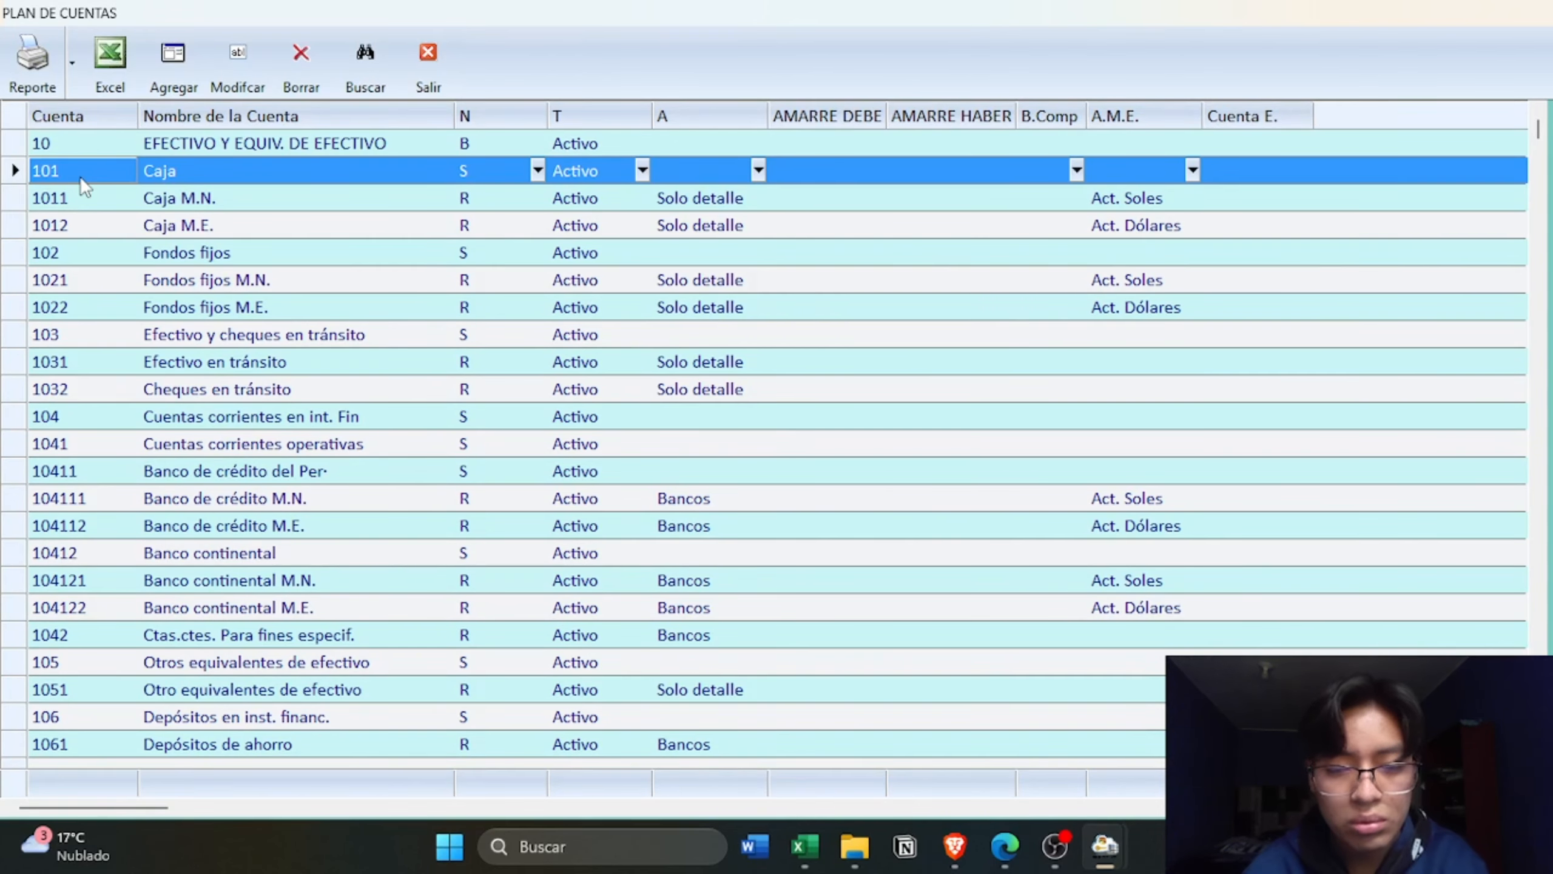
key(7)
key(8)
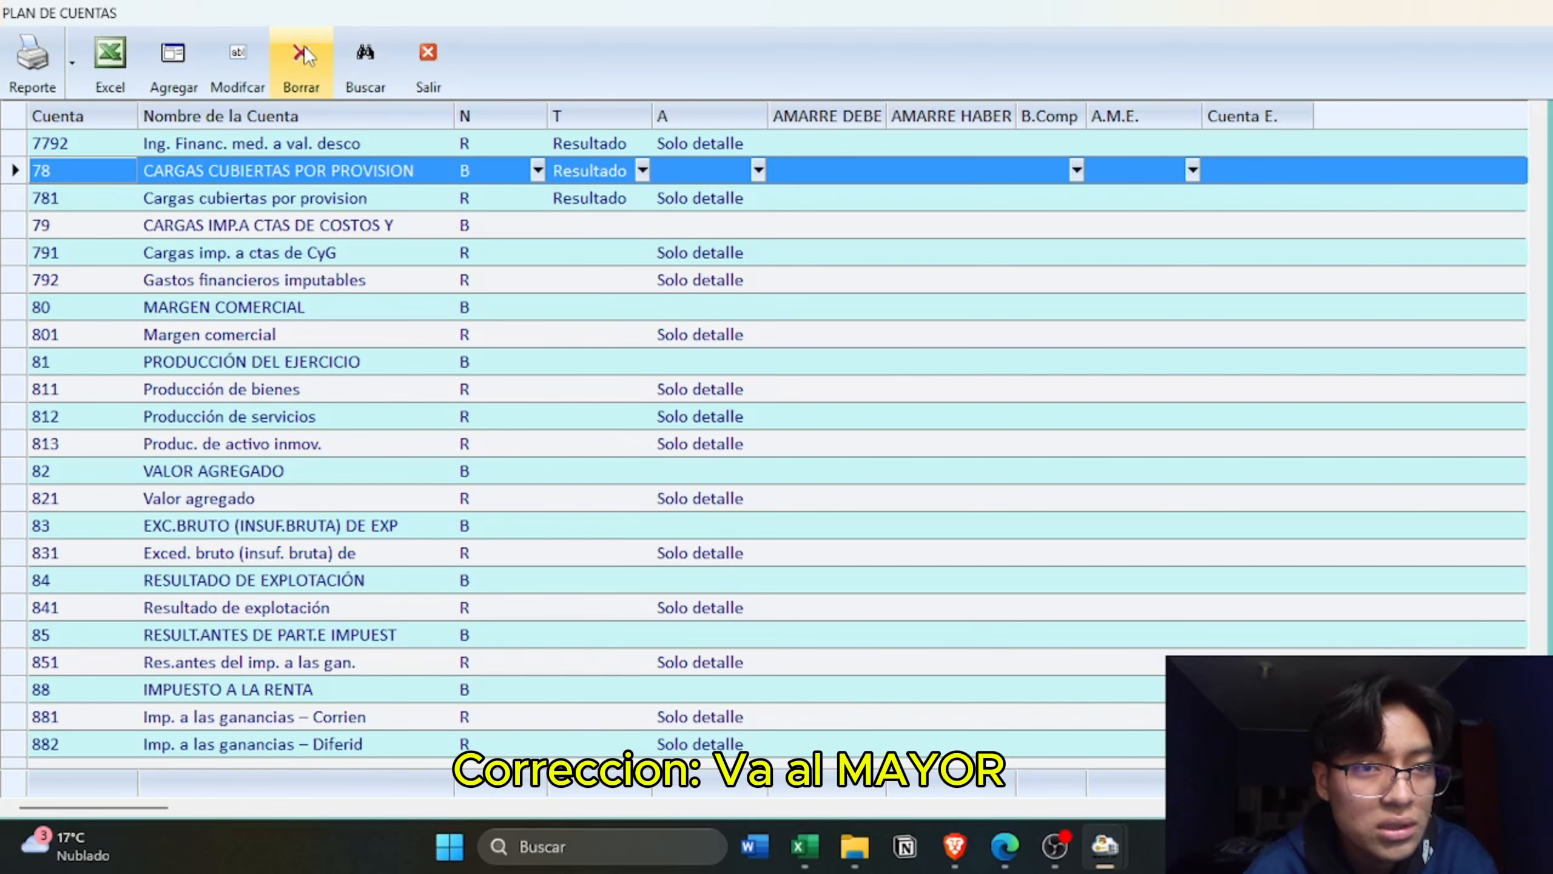
scroll(227, 383, down, 10)
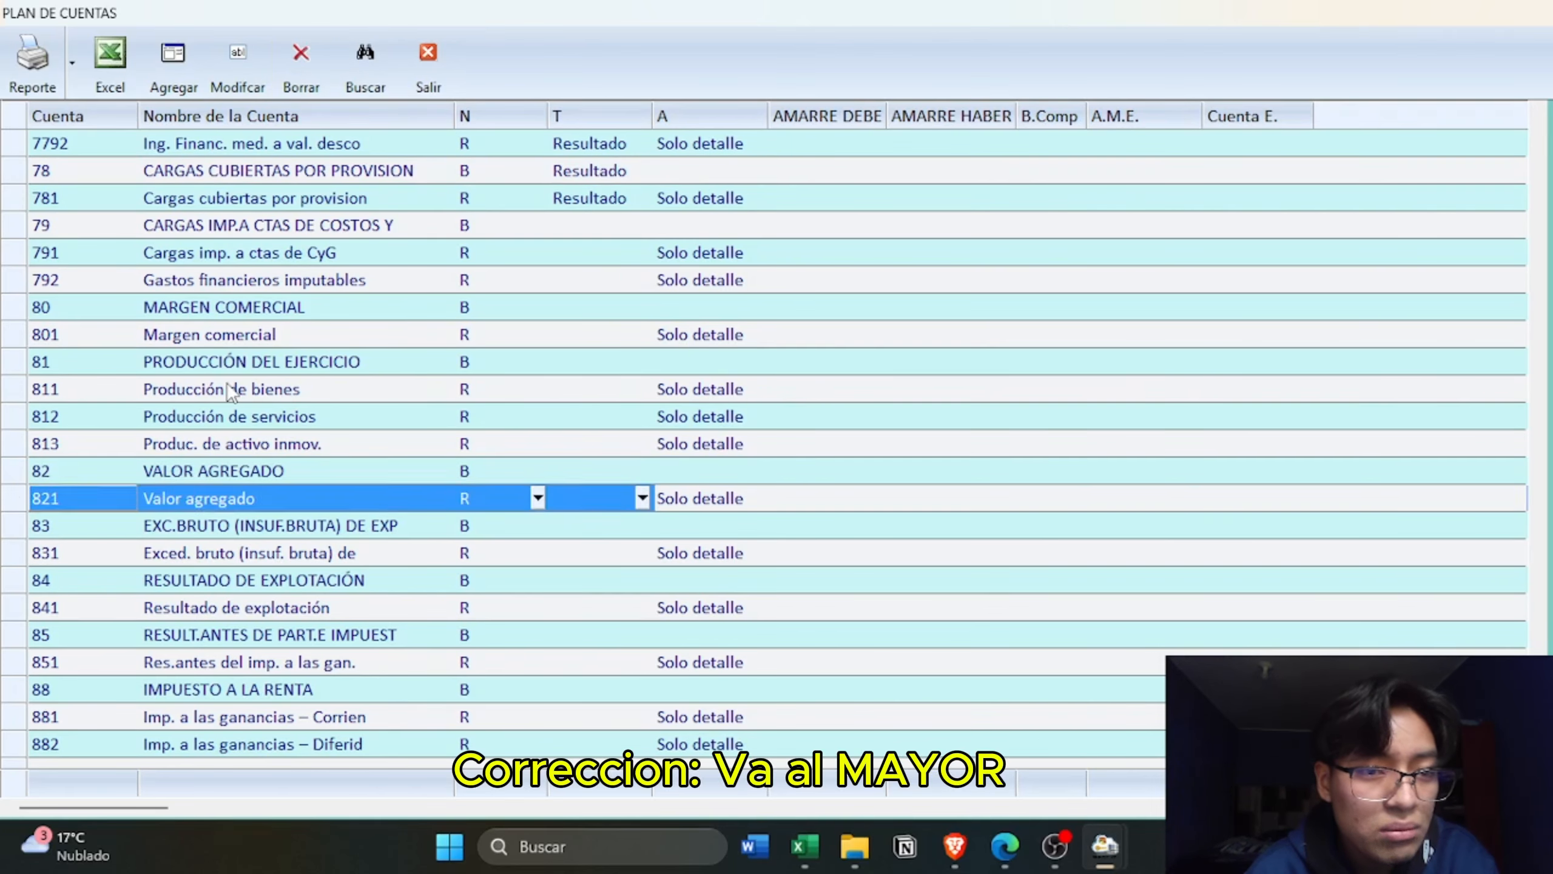
scroll(231, 394, down, 2)
scroll(231, 395, up, 20)
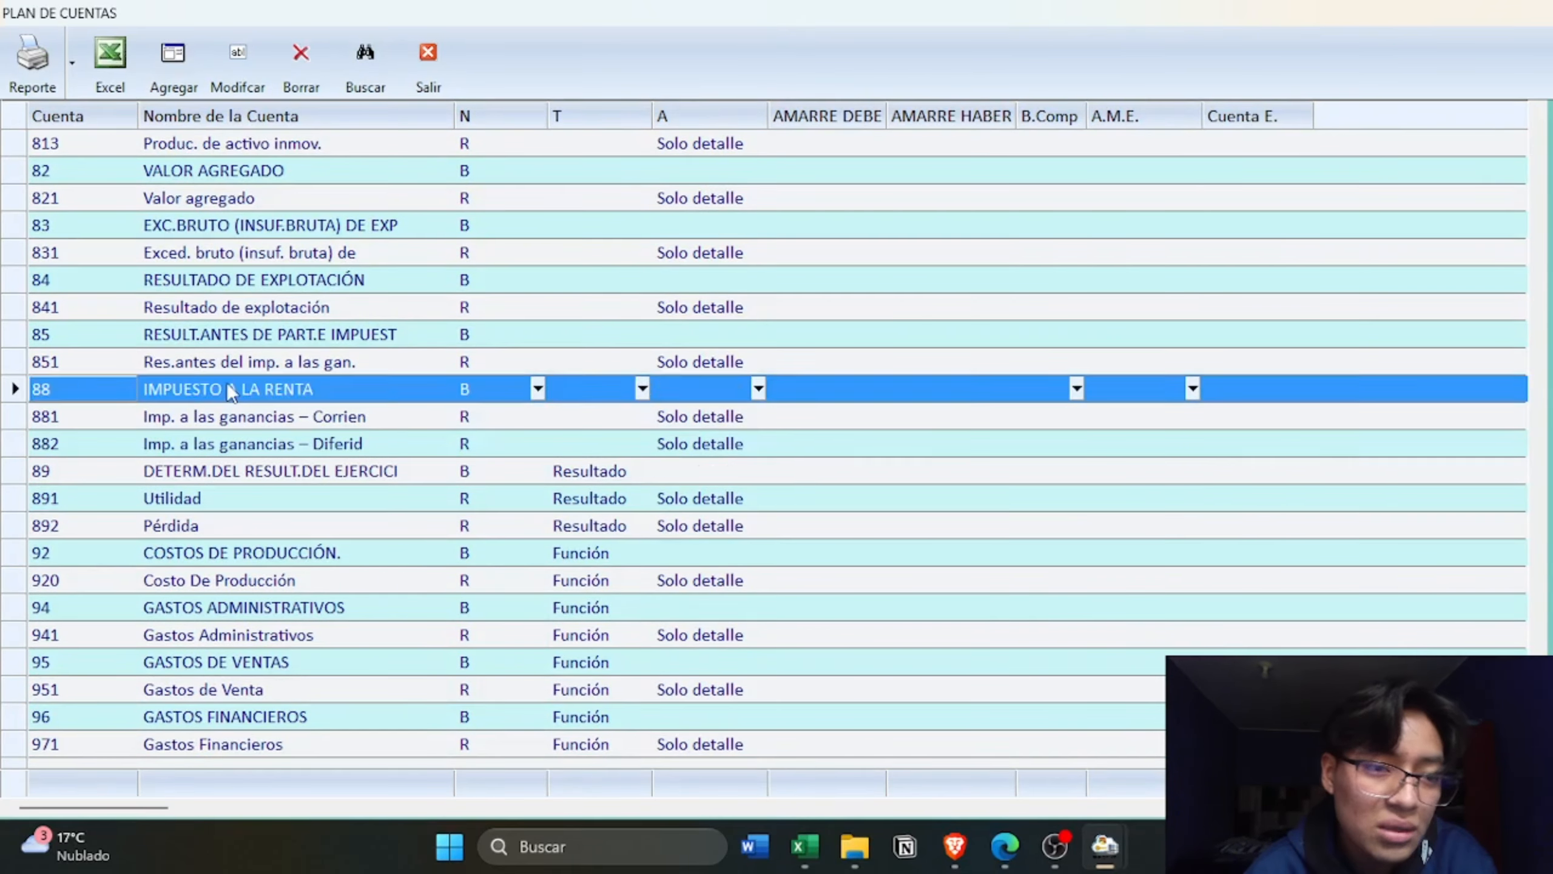
click(419, 72)
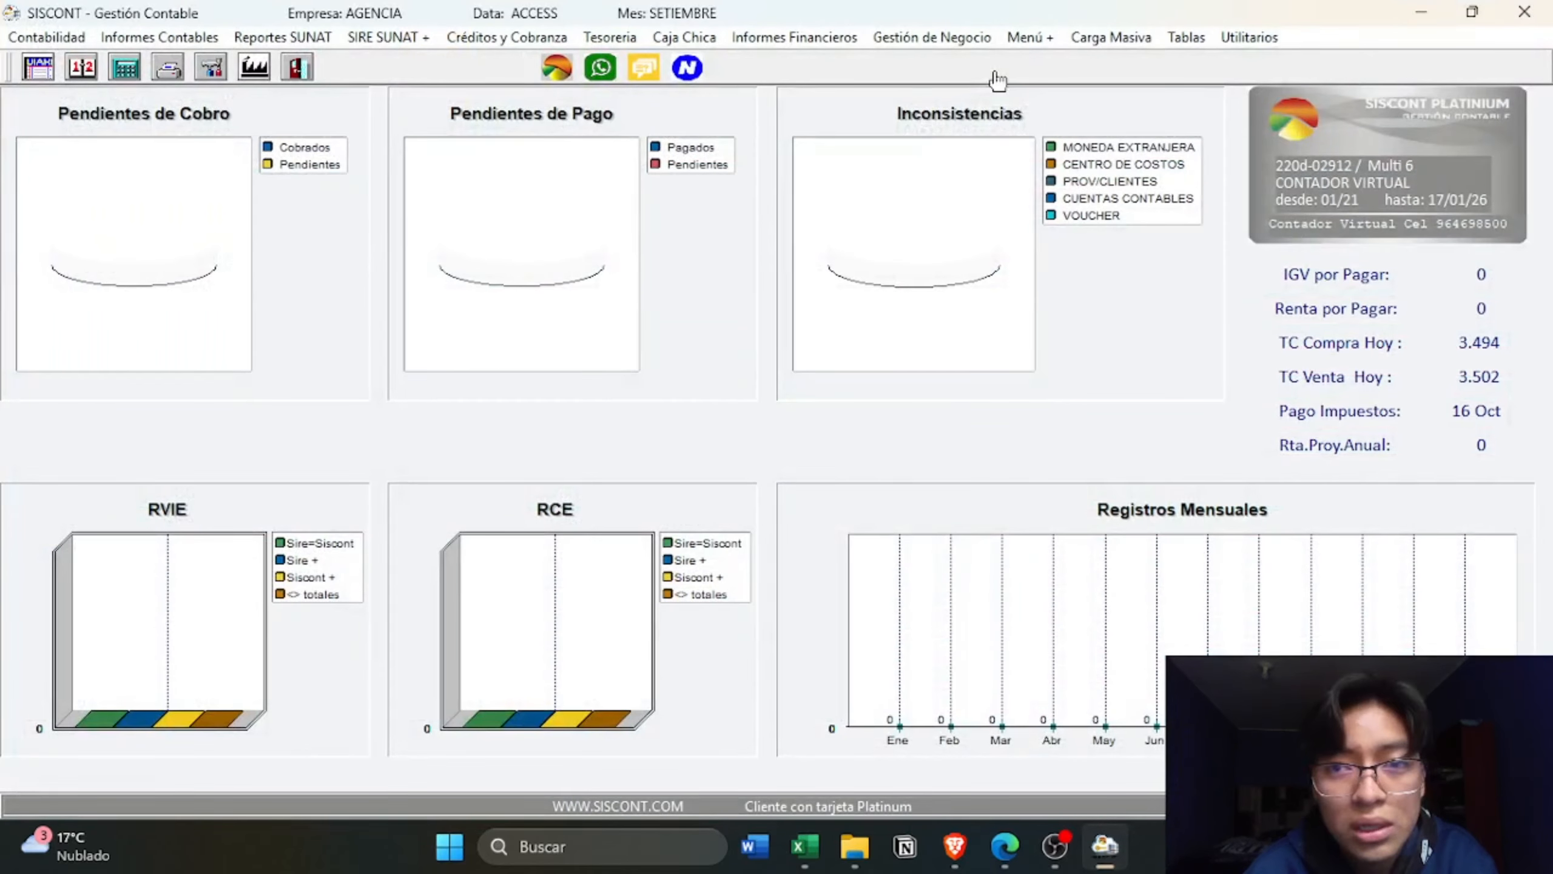
- Switch to the company CORP REX 2025 with the prefilled login and display its chart of accounts
click(252, 69)
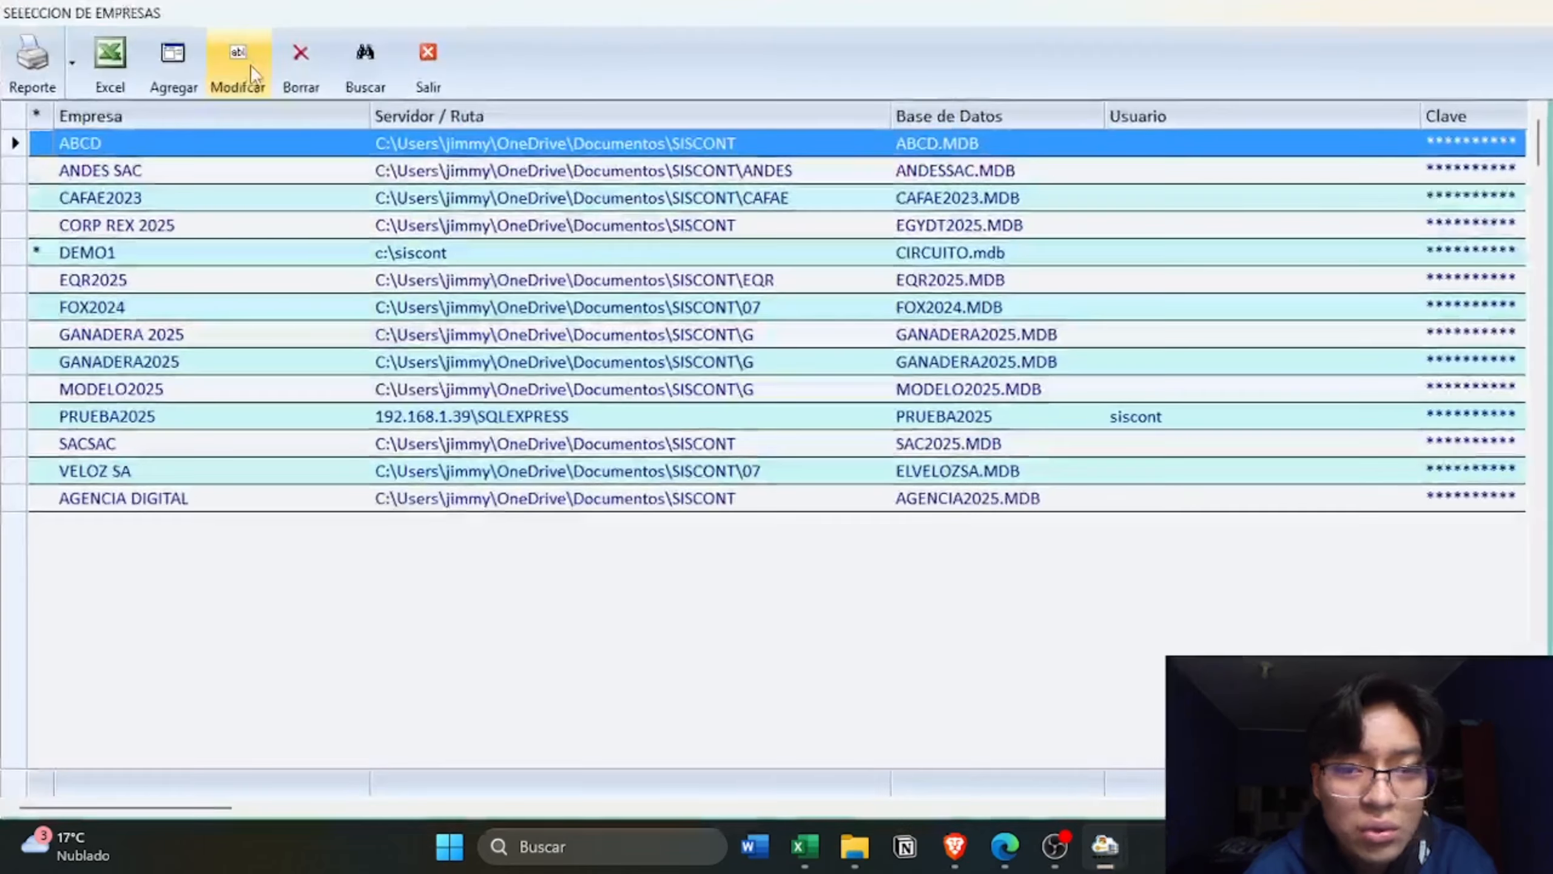
click(207, 233)
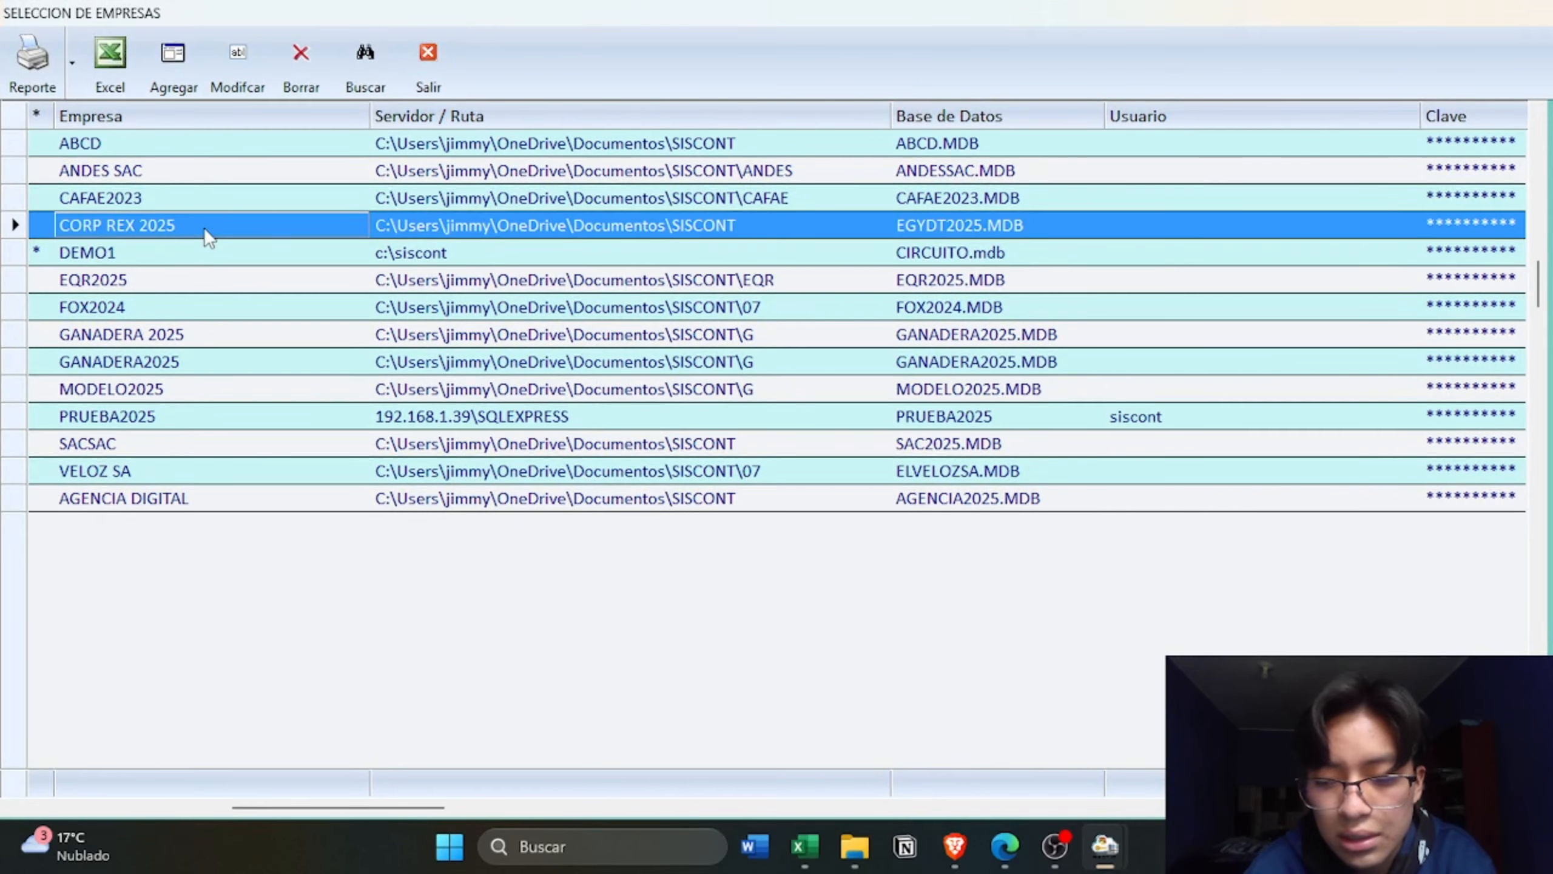
double_click(204, 228)
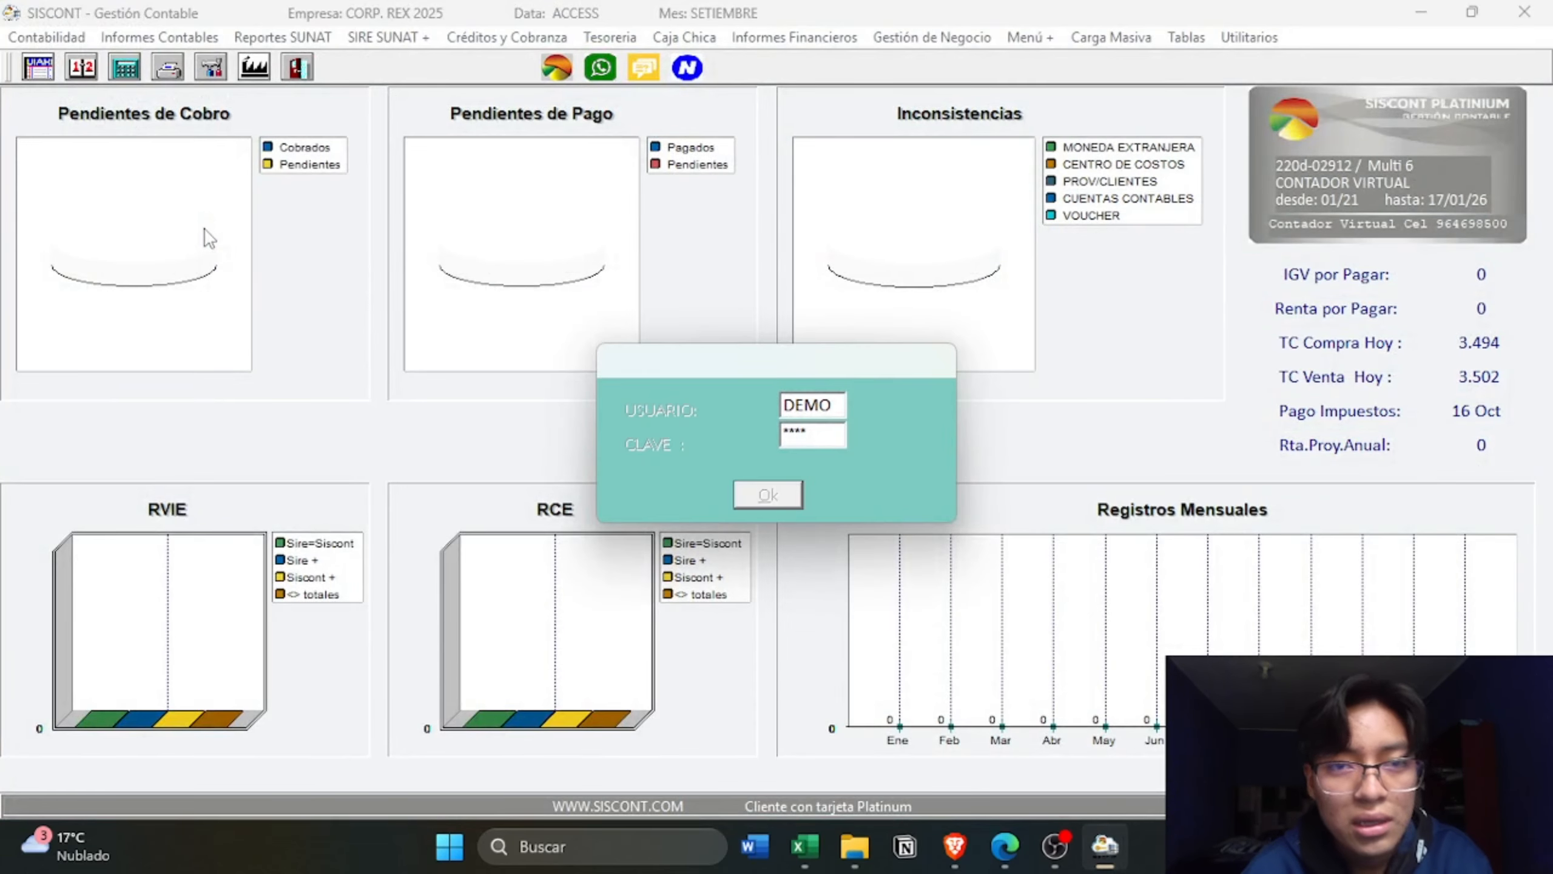
key(Return)
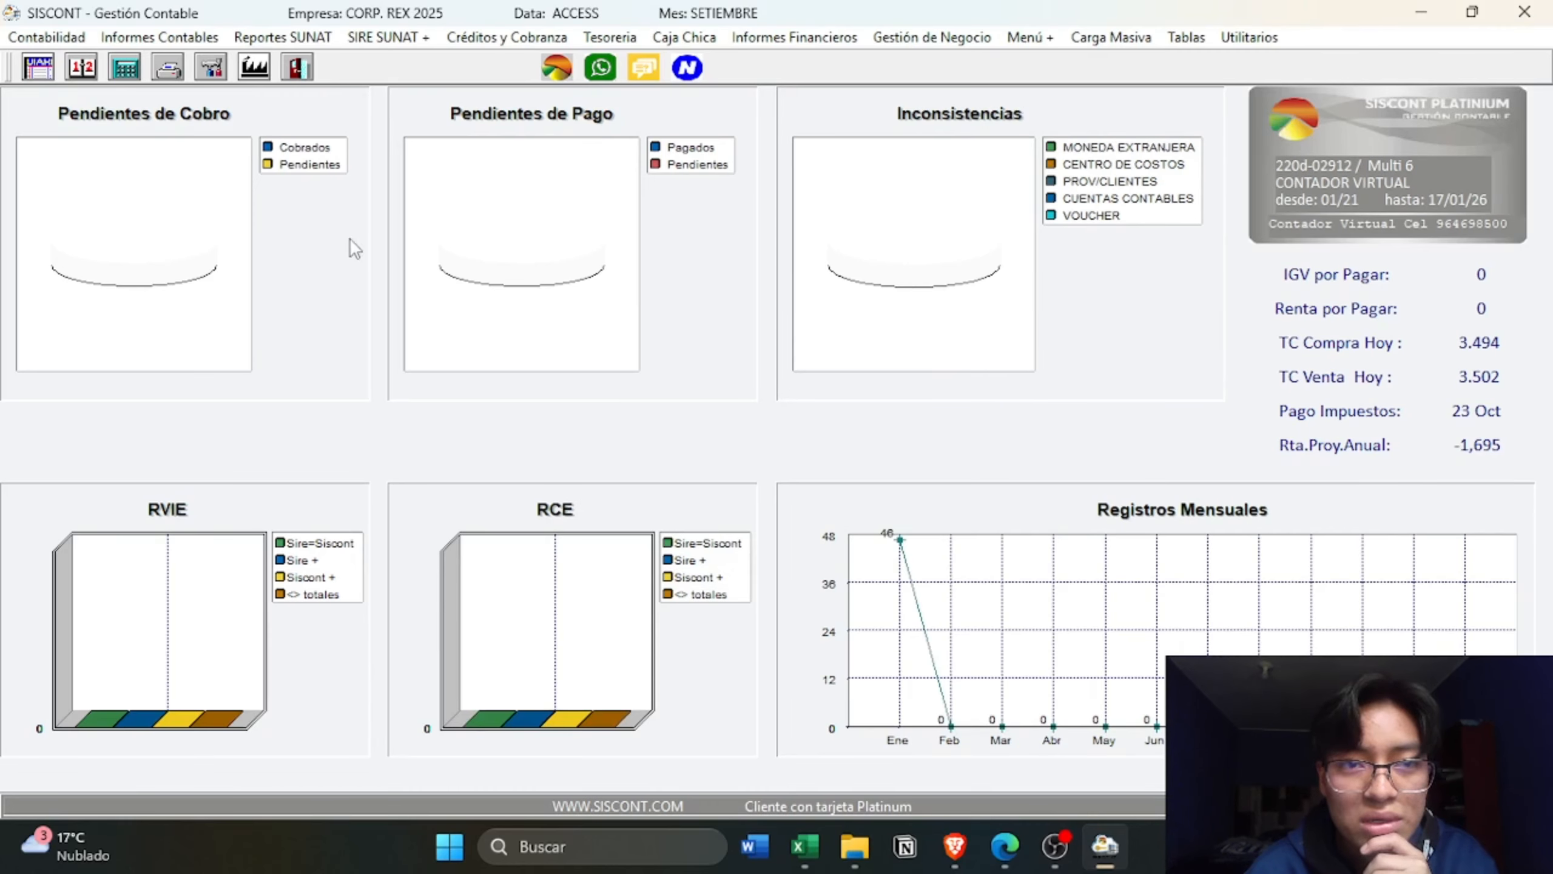
click(1186, 38)
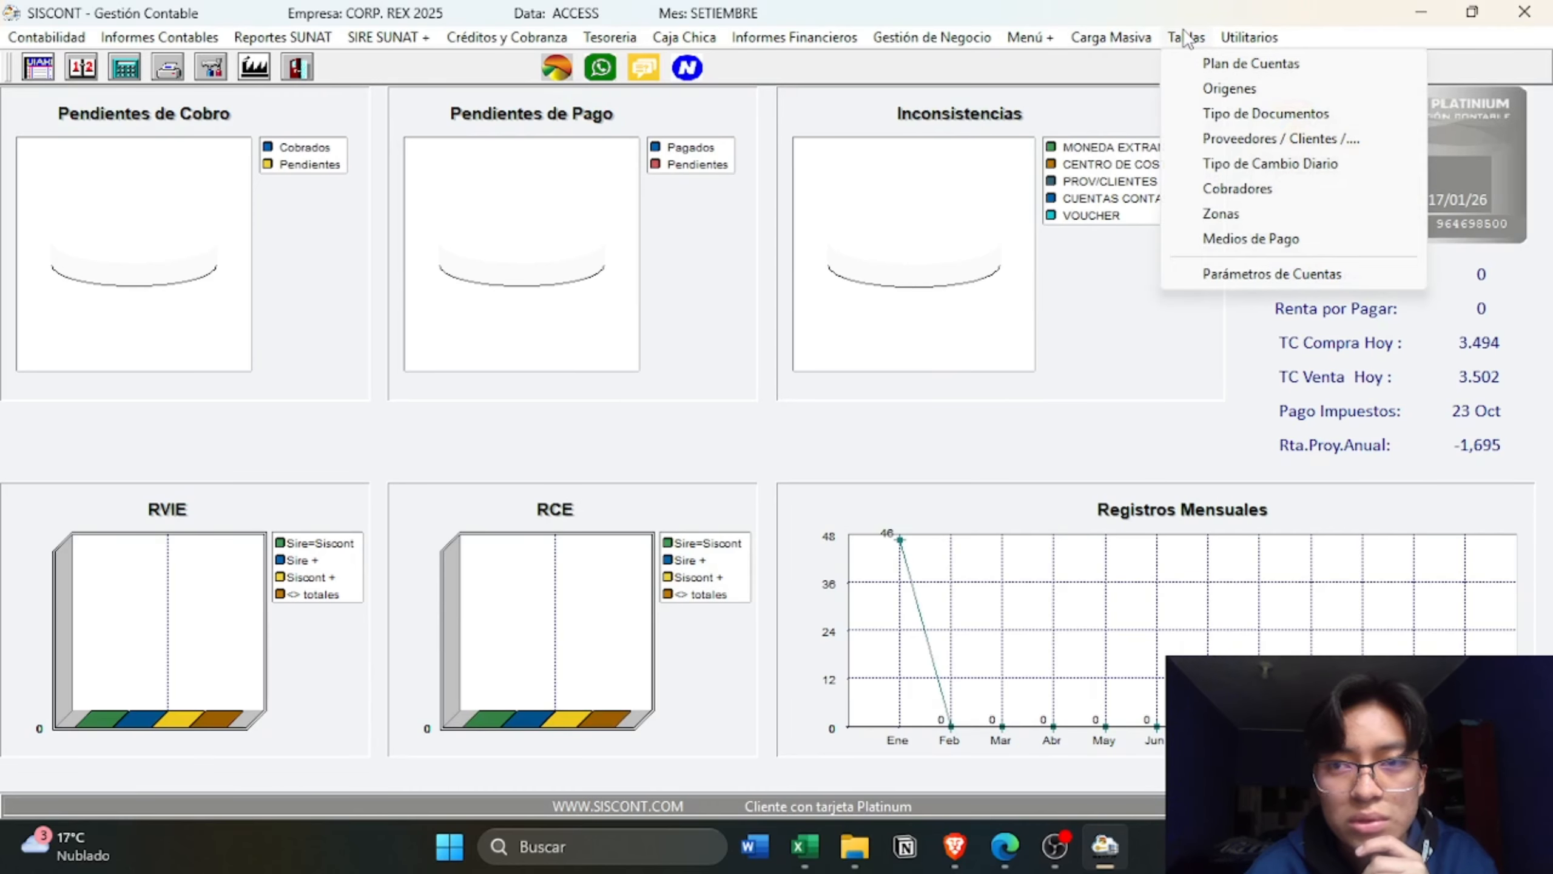
click(1211, 64)
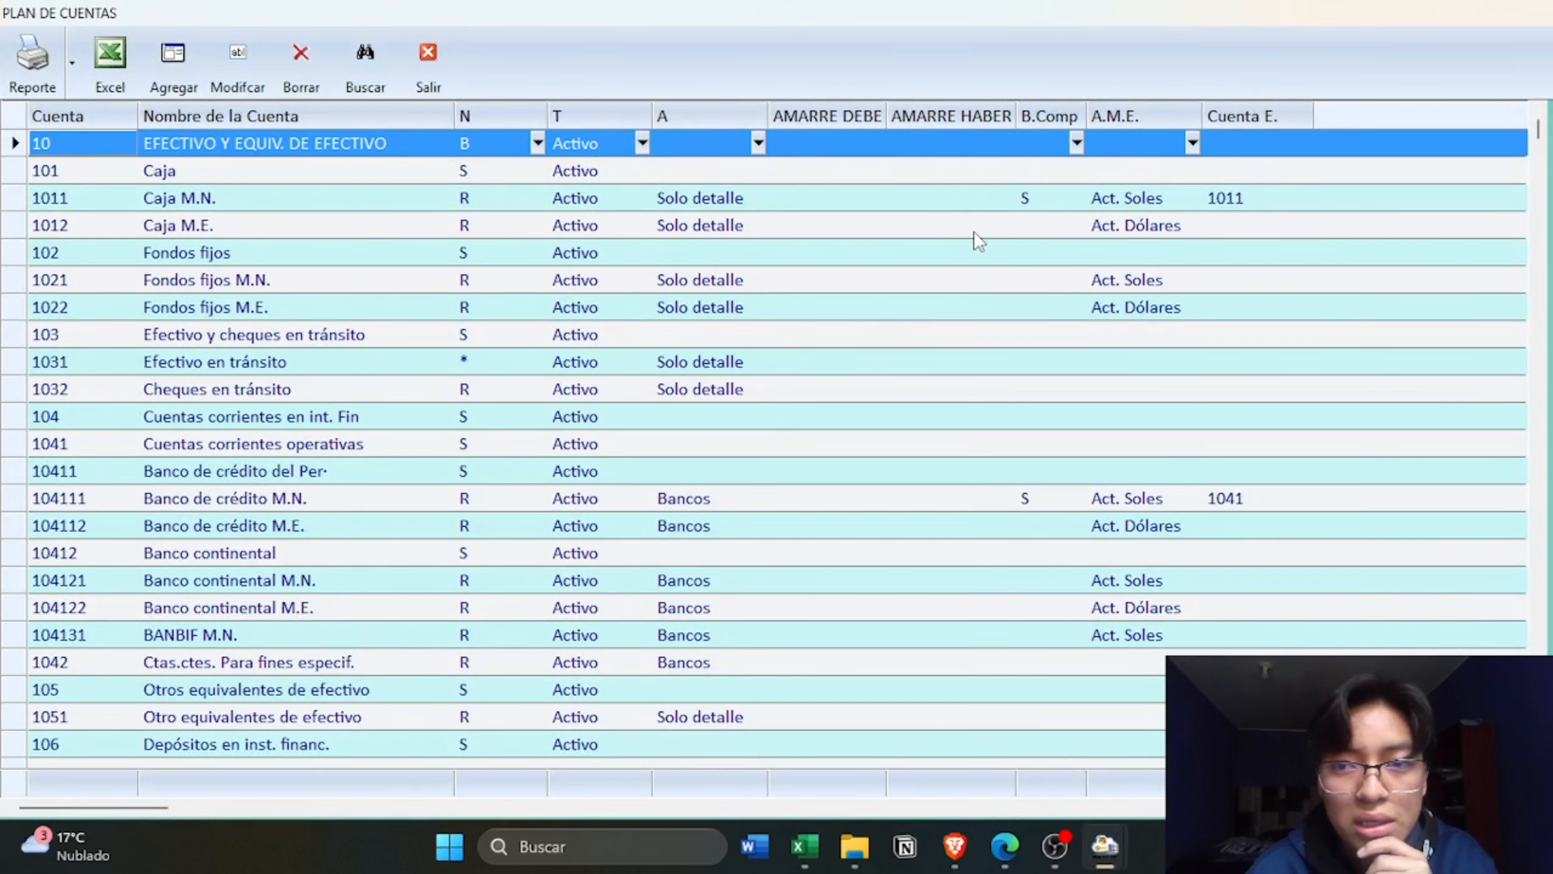
- Examine the B.Comp setting of account 1011 Caja M.N. and the accounts following it
click(1029, 208)
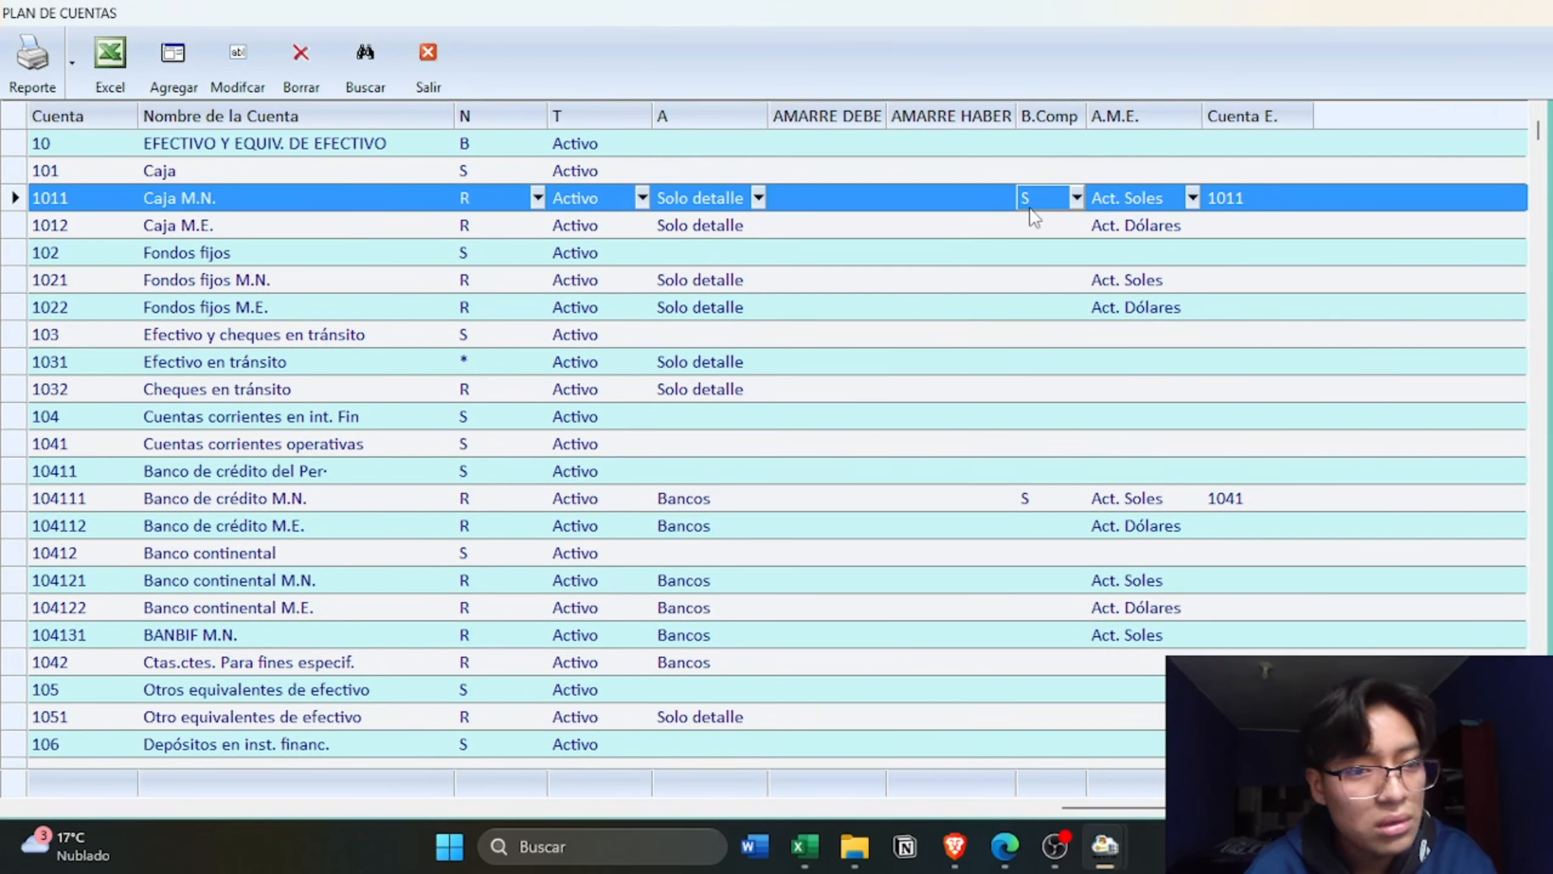
key(Down)
key(Down)
key(Down)
key(Down)
key(Down)
key(Down)
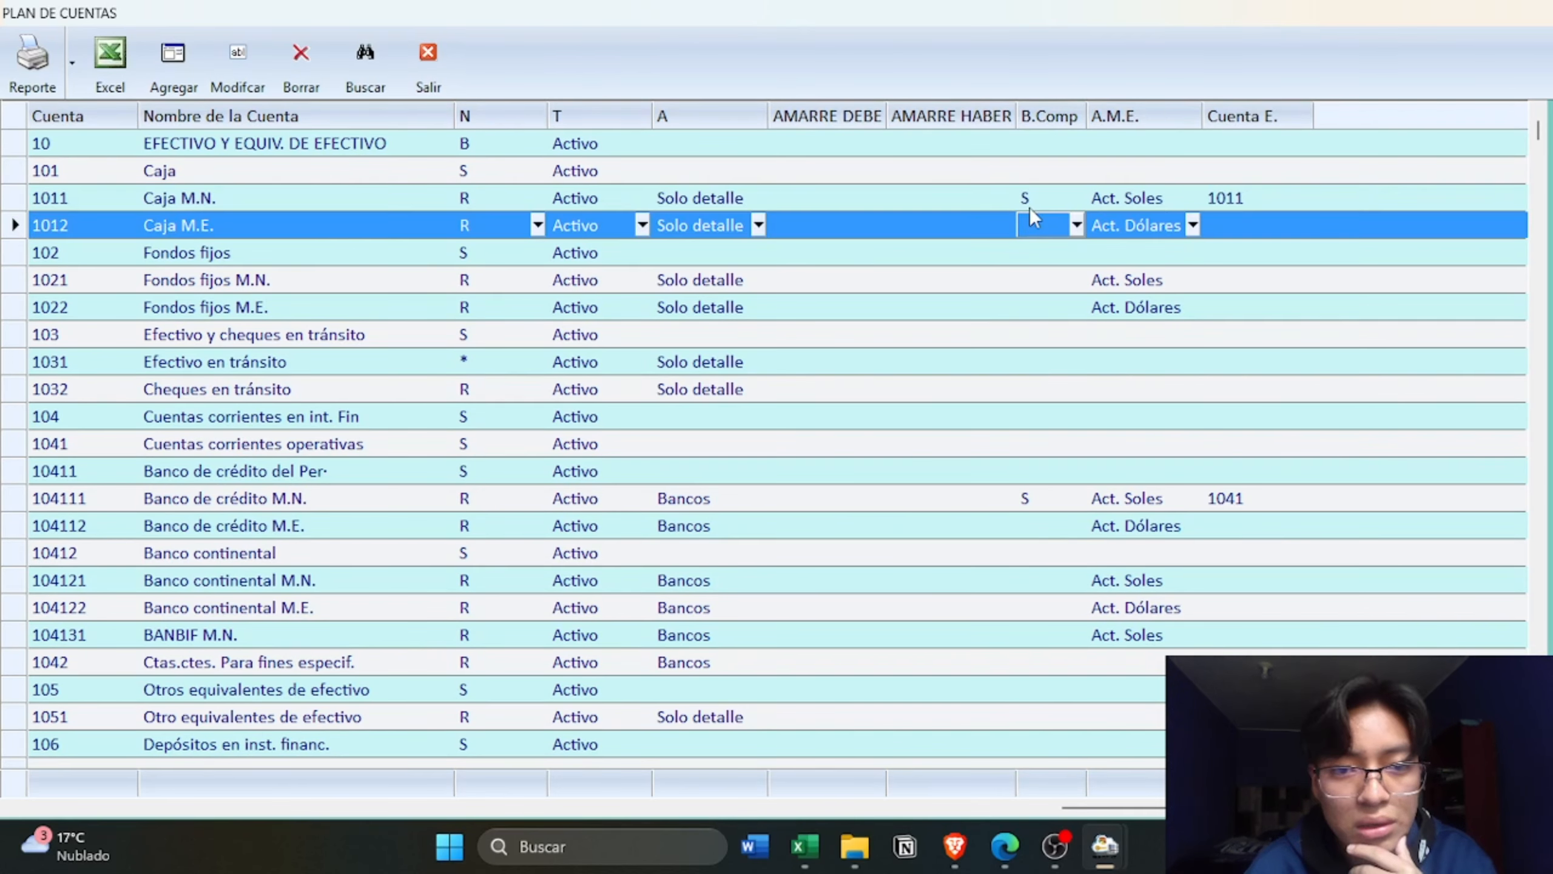
- Find account 78 in CORP REX 2025's chart of accounts and open its details
click(105, 302)
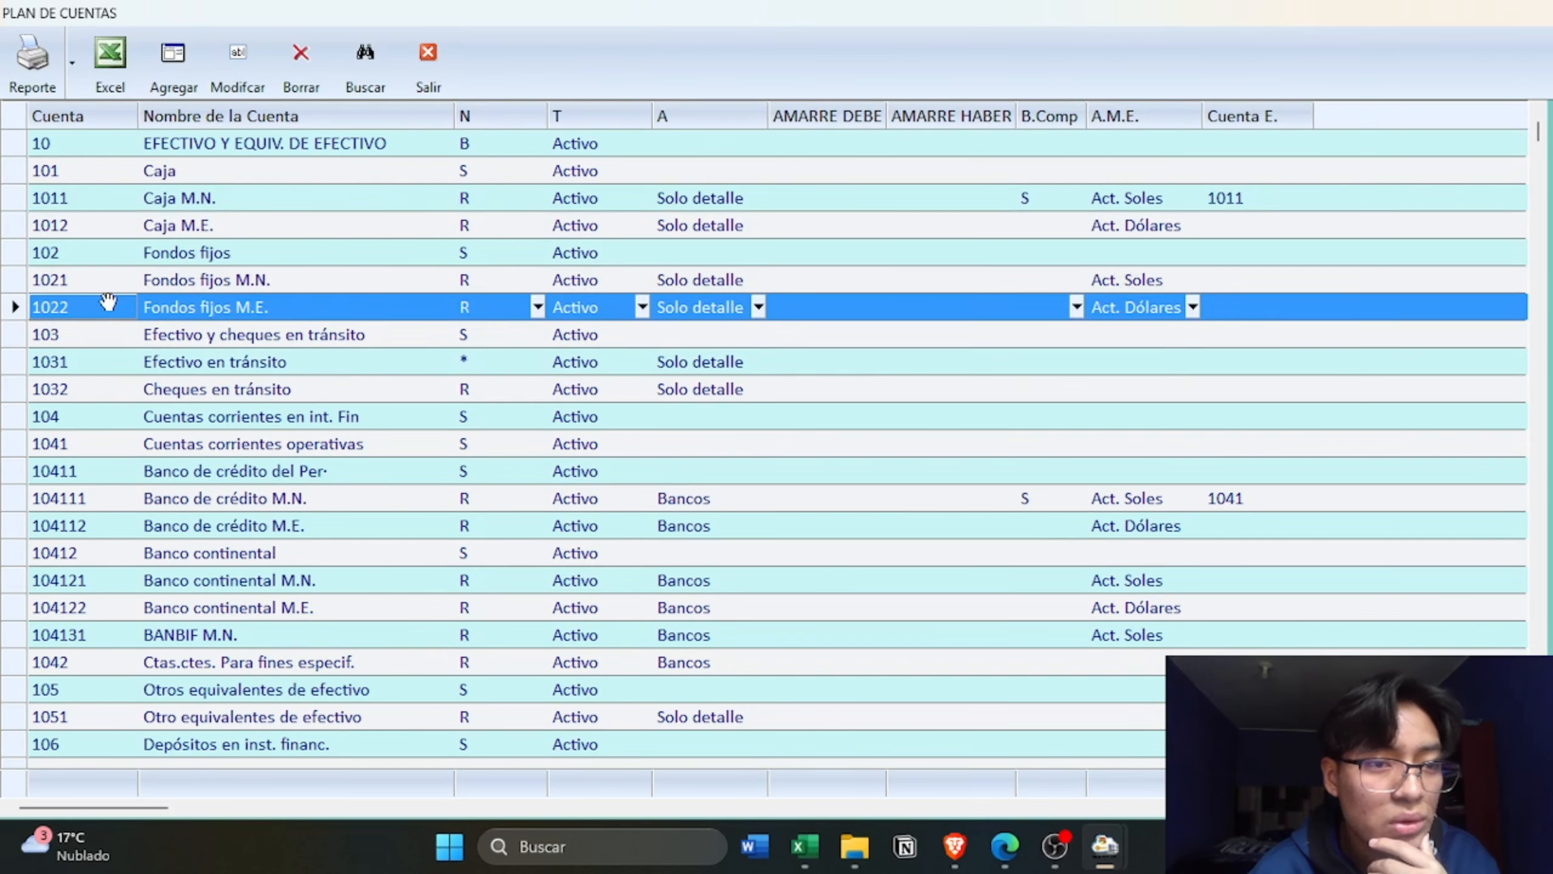
text(78)
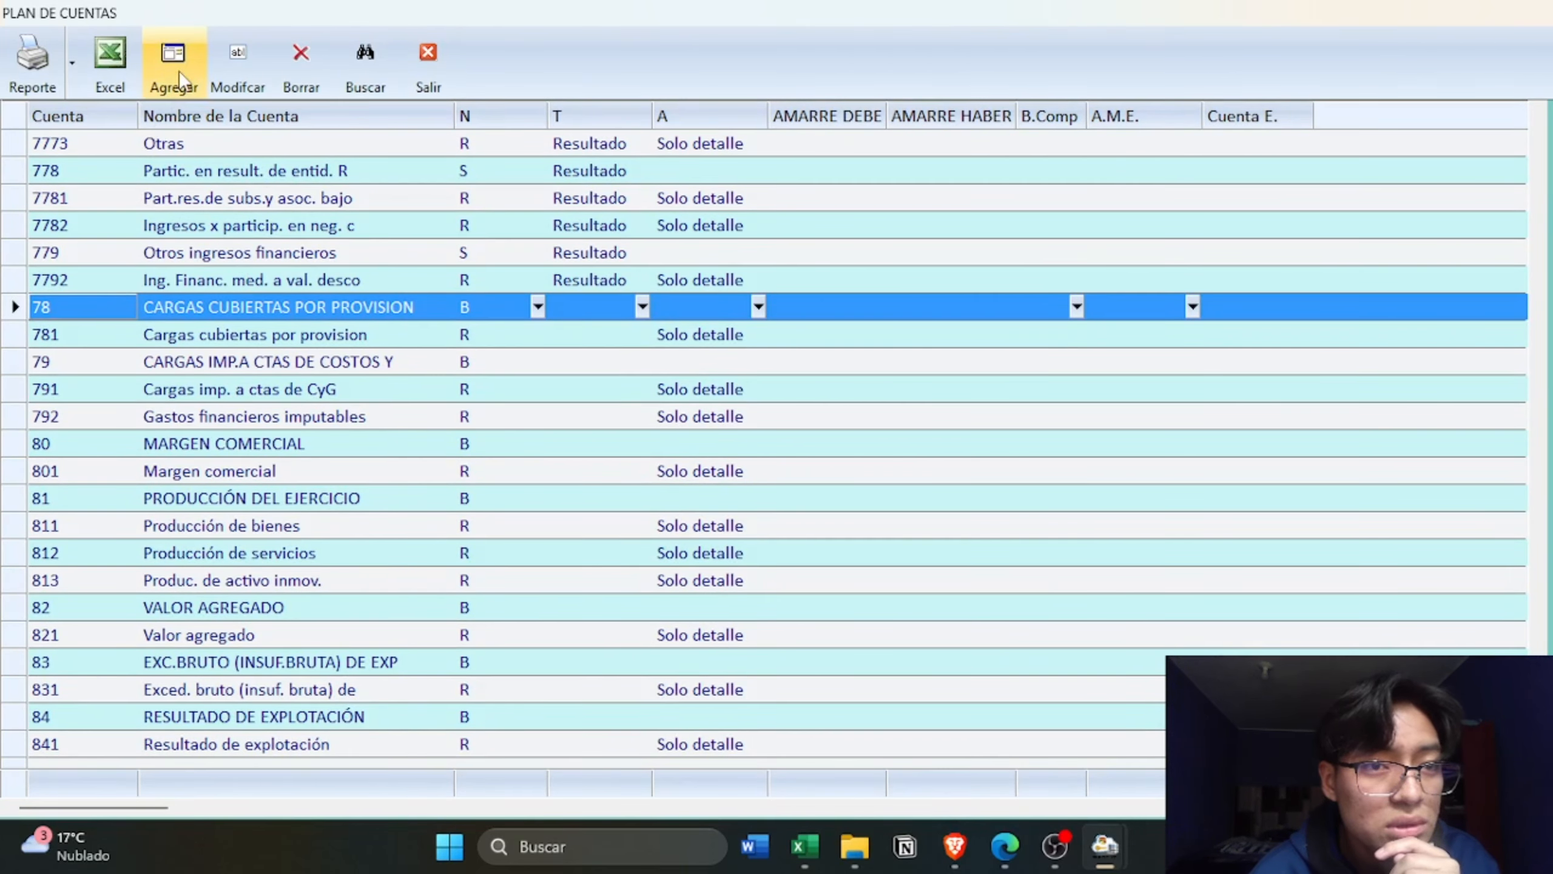
click(226, 73)
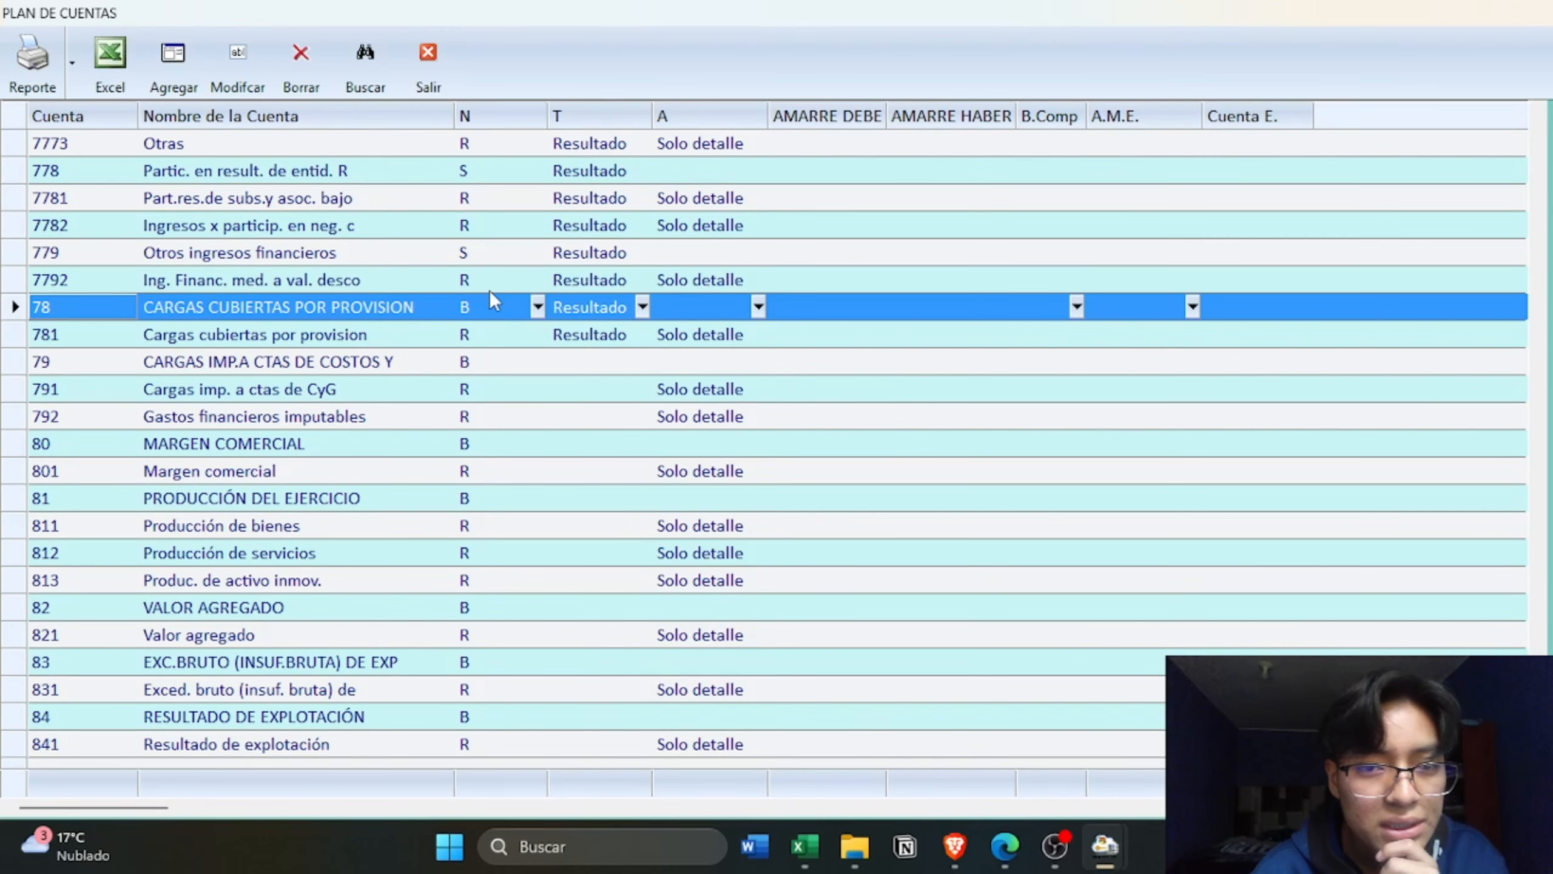
- Inspect the account type options of account 78 in AGENCIA and leave the chart of accounts without saving changes
click(235, 61)
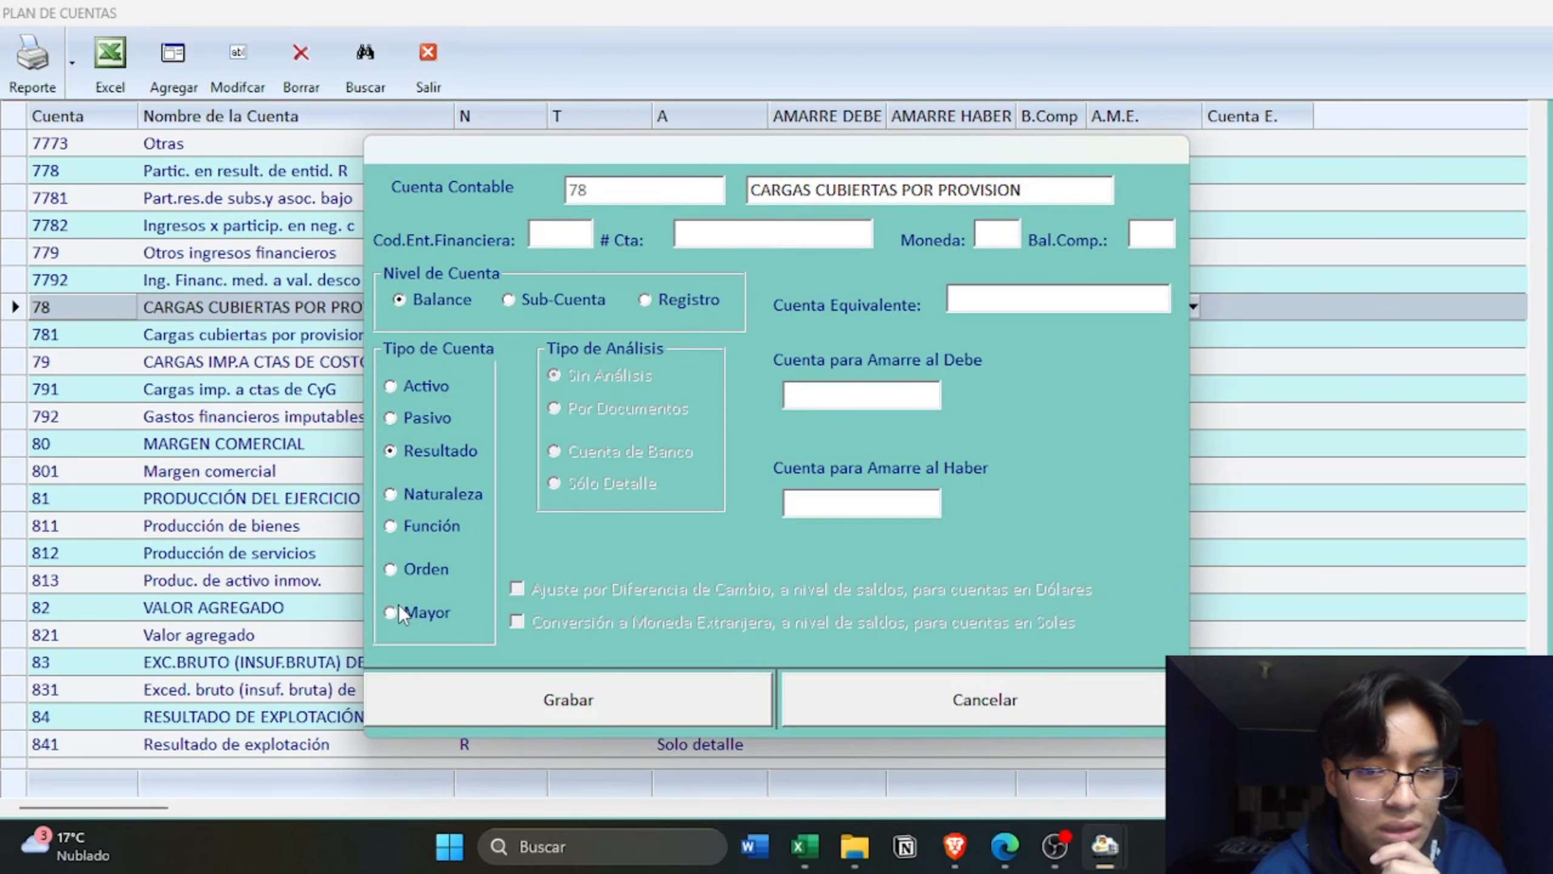
click(1043, 682)
click(439, 44)
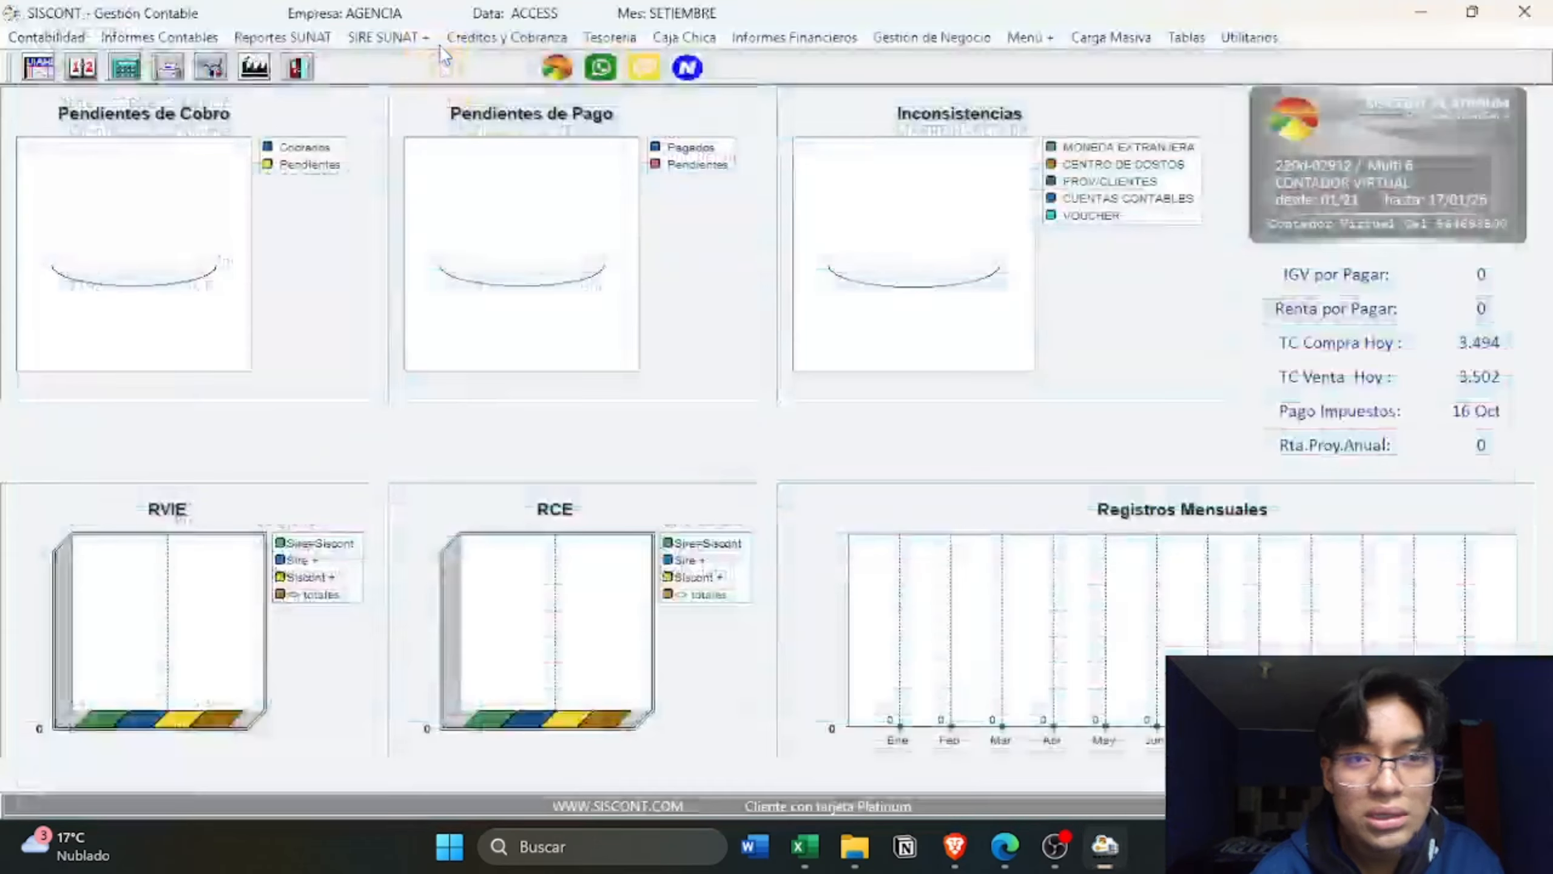
- Switch to the company CORP REX 2025 and accept its prefilled login
click(250, 72)
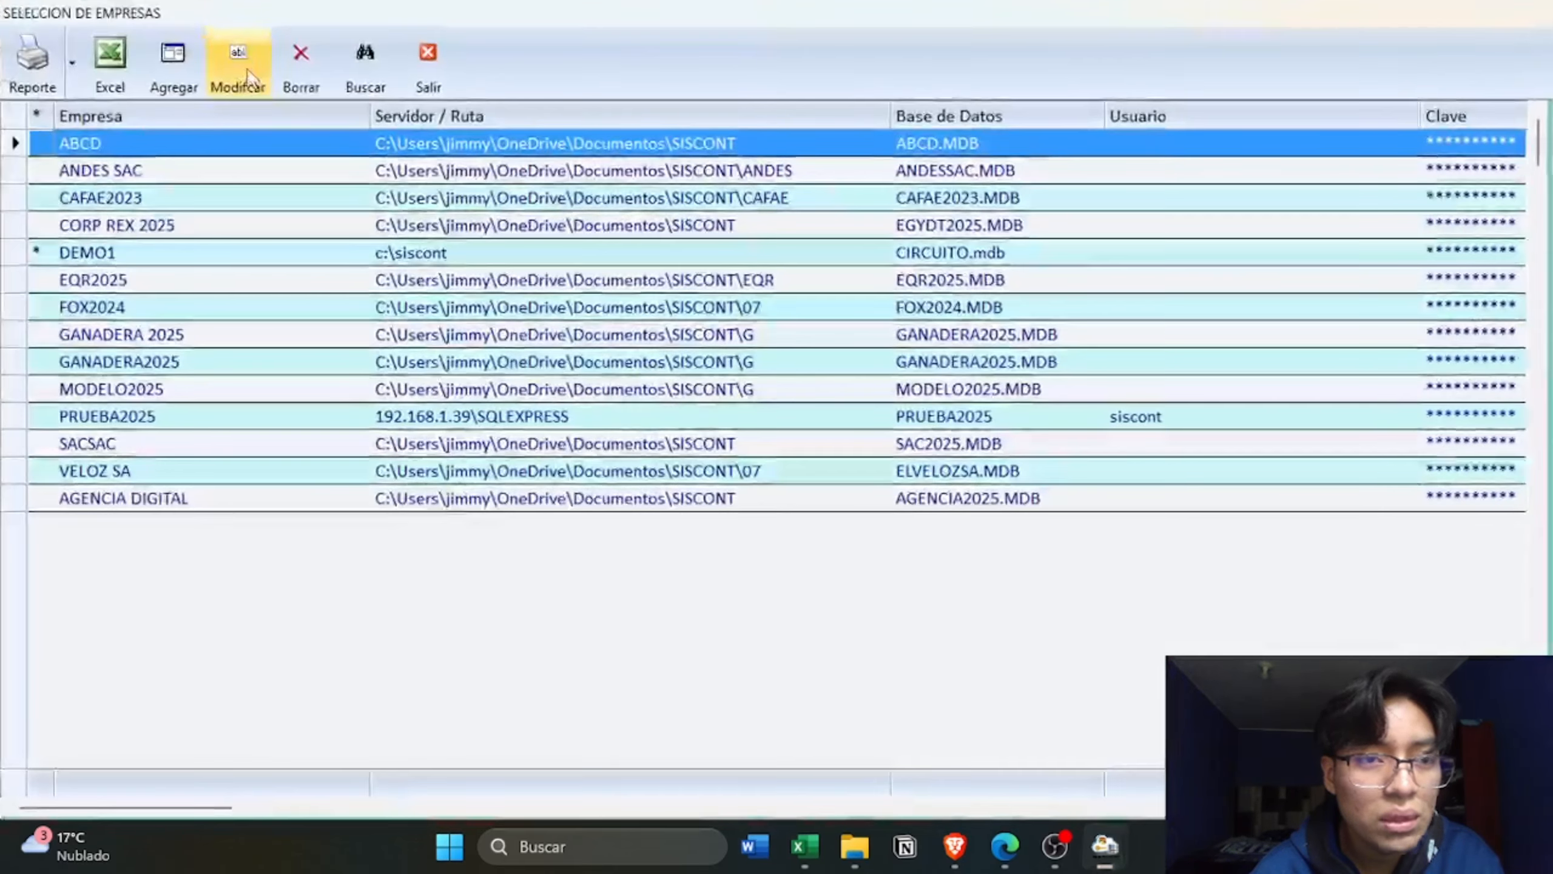
click(150, 217)
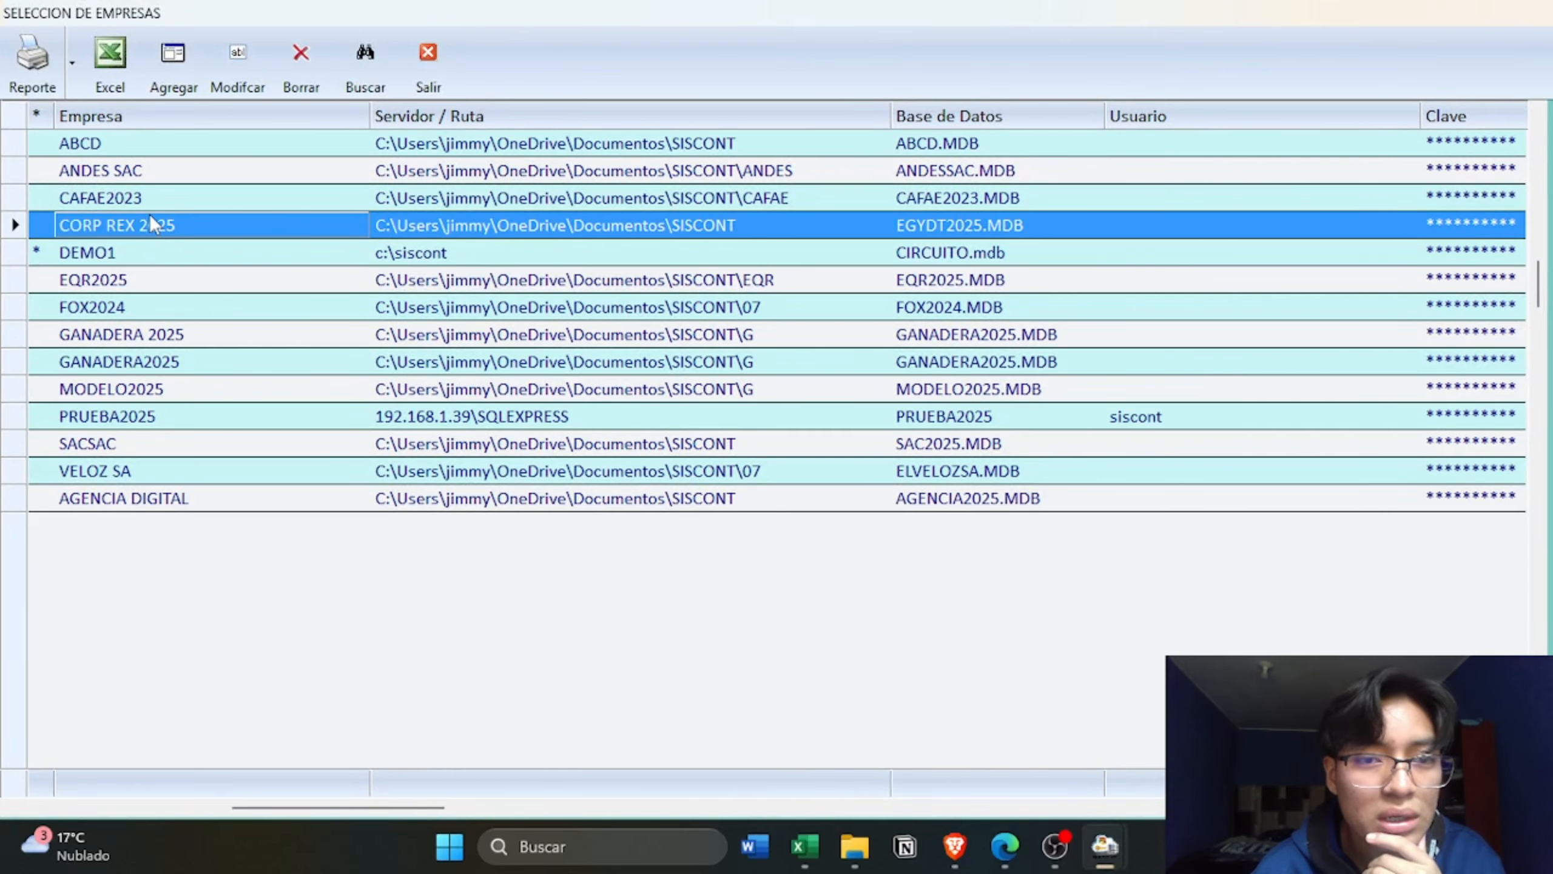
double_click(150, 216)
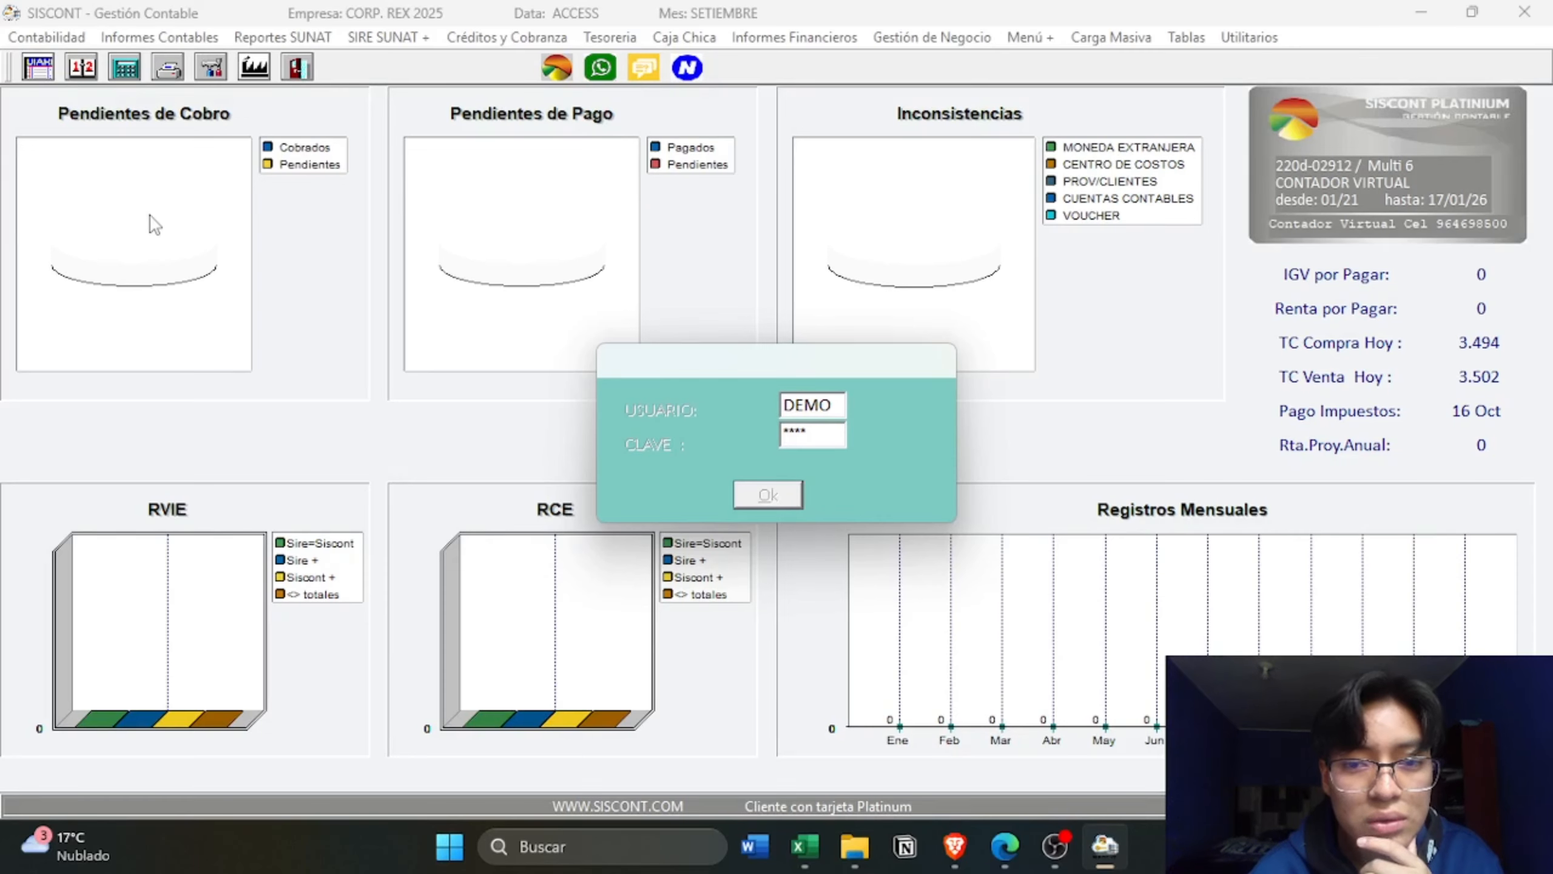
key(Return)
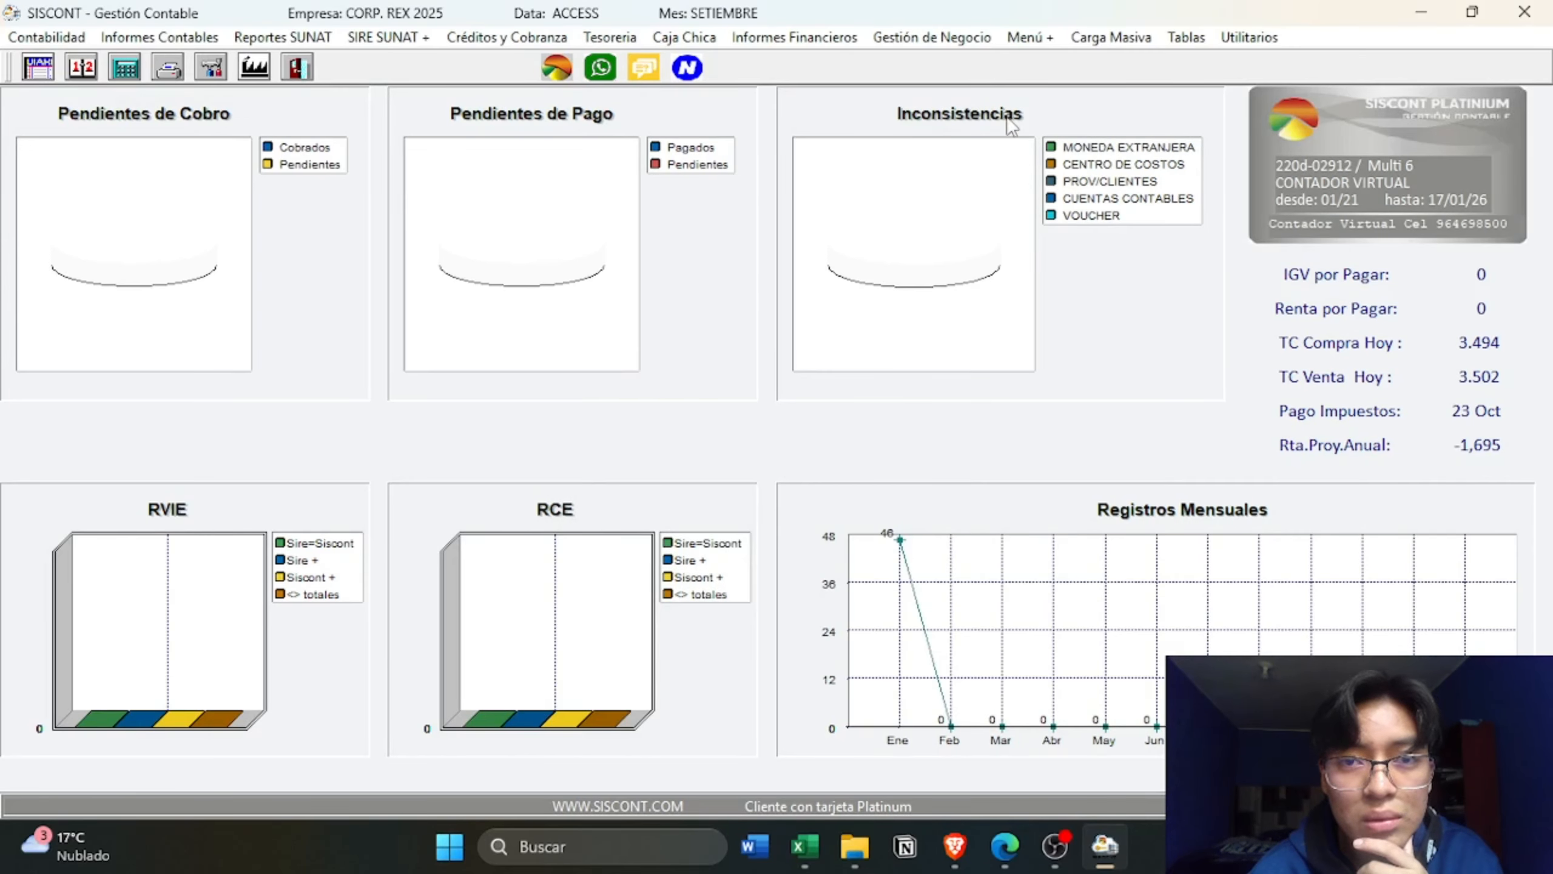
- Display the list of cost centres for CORP REX 2025 and leave it without changes
click(959, 39)
click(956, 62)
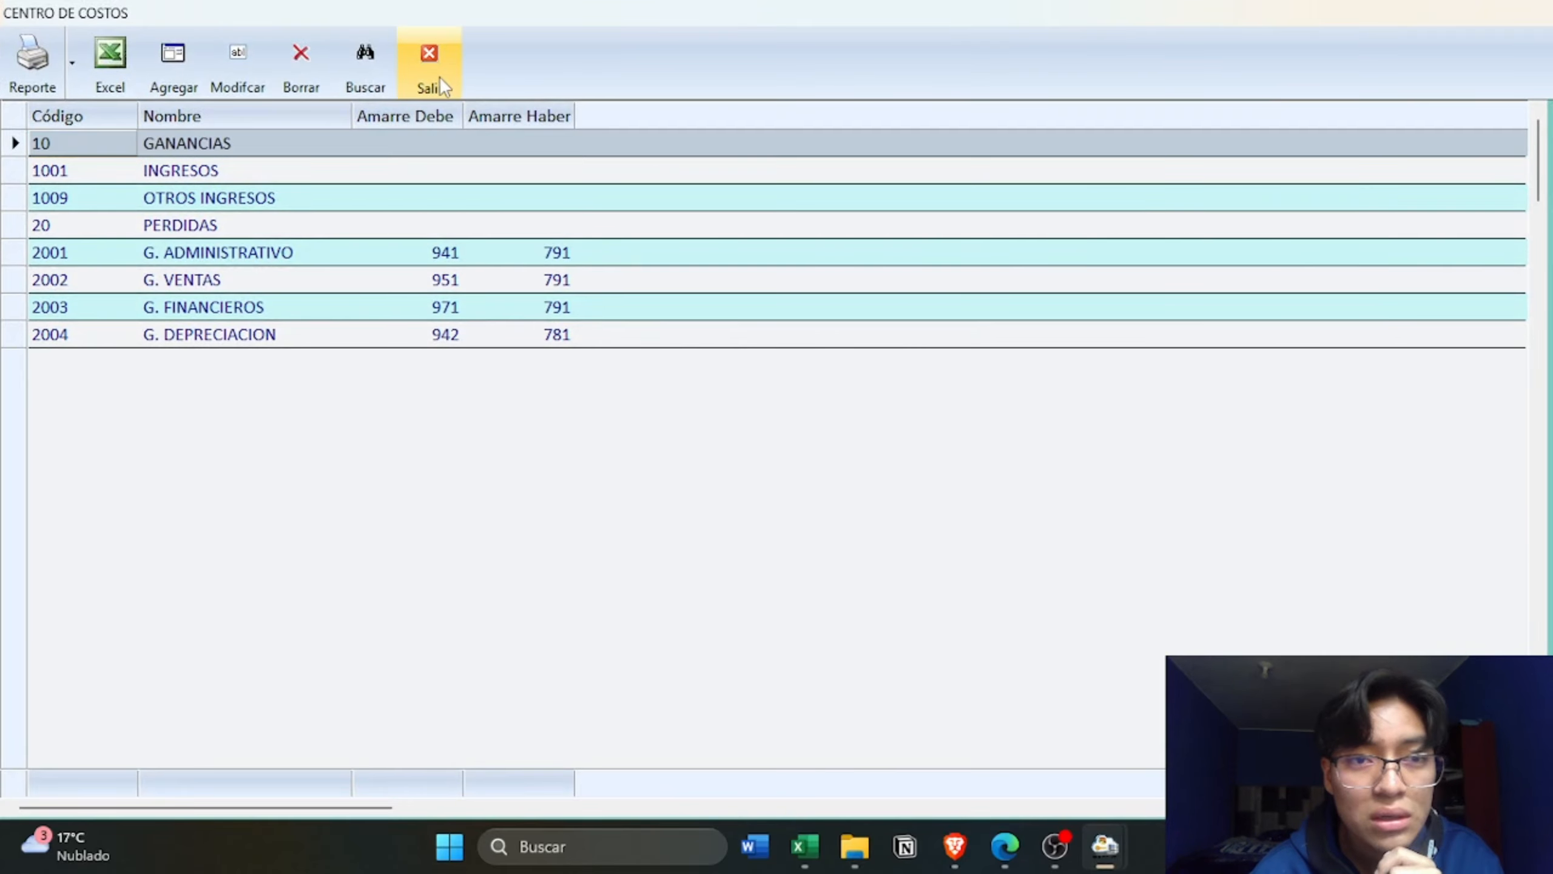
click(439, 75)
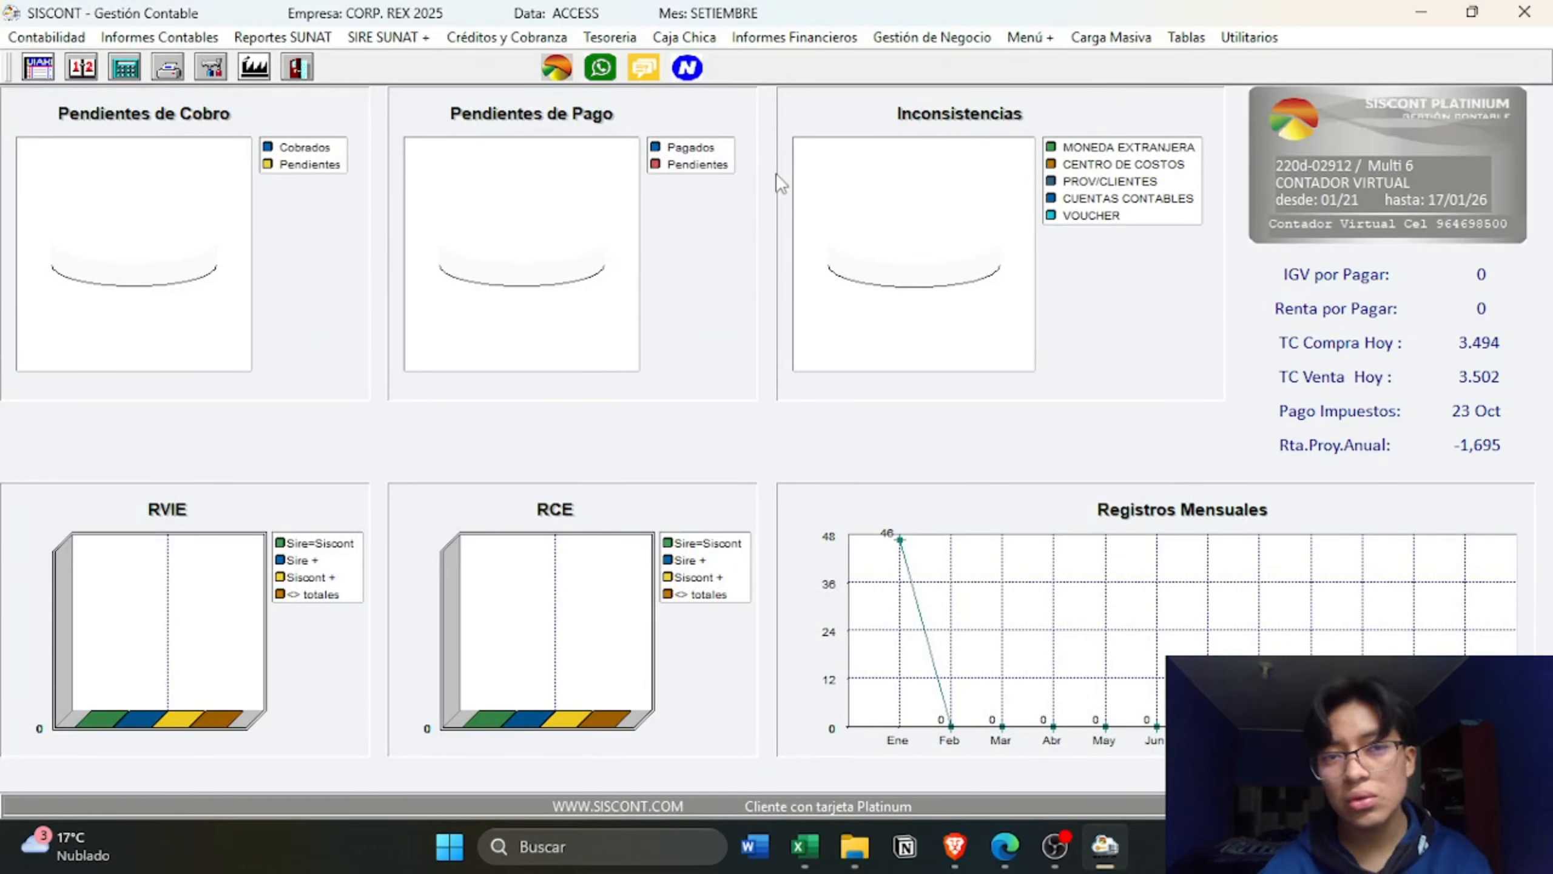
- Process the 10-column worksheet with the options Soles, Acumulado and Registro, and open its report preview
click(126, 38)
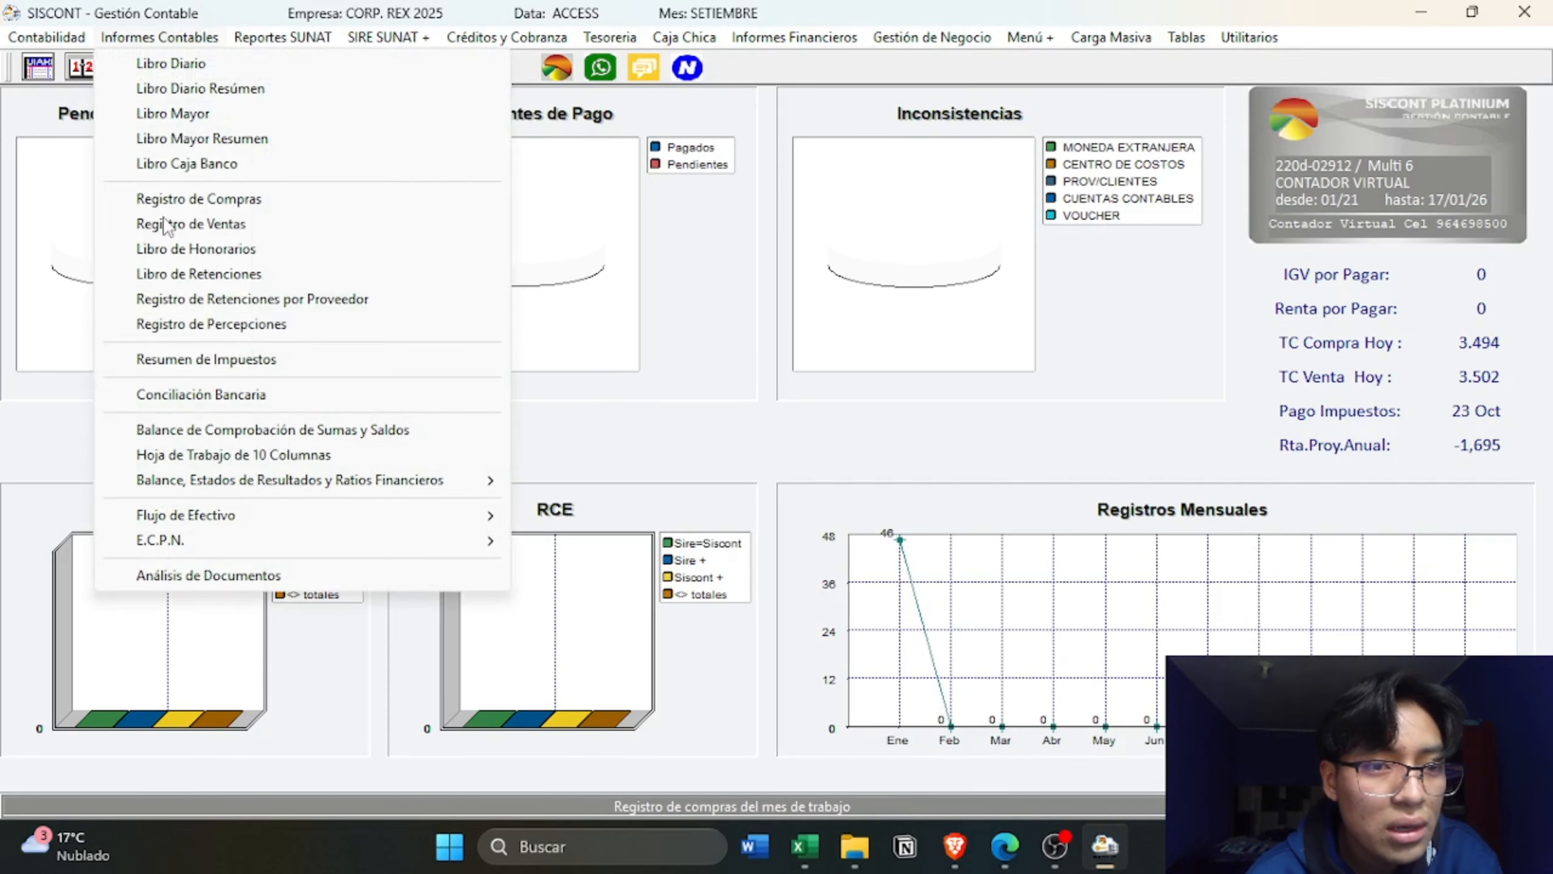
click(225, 450)
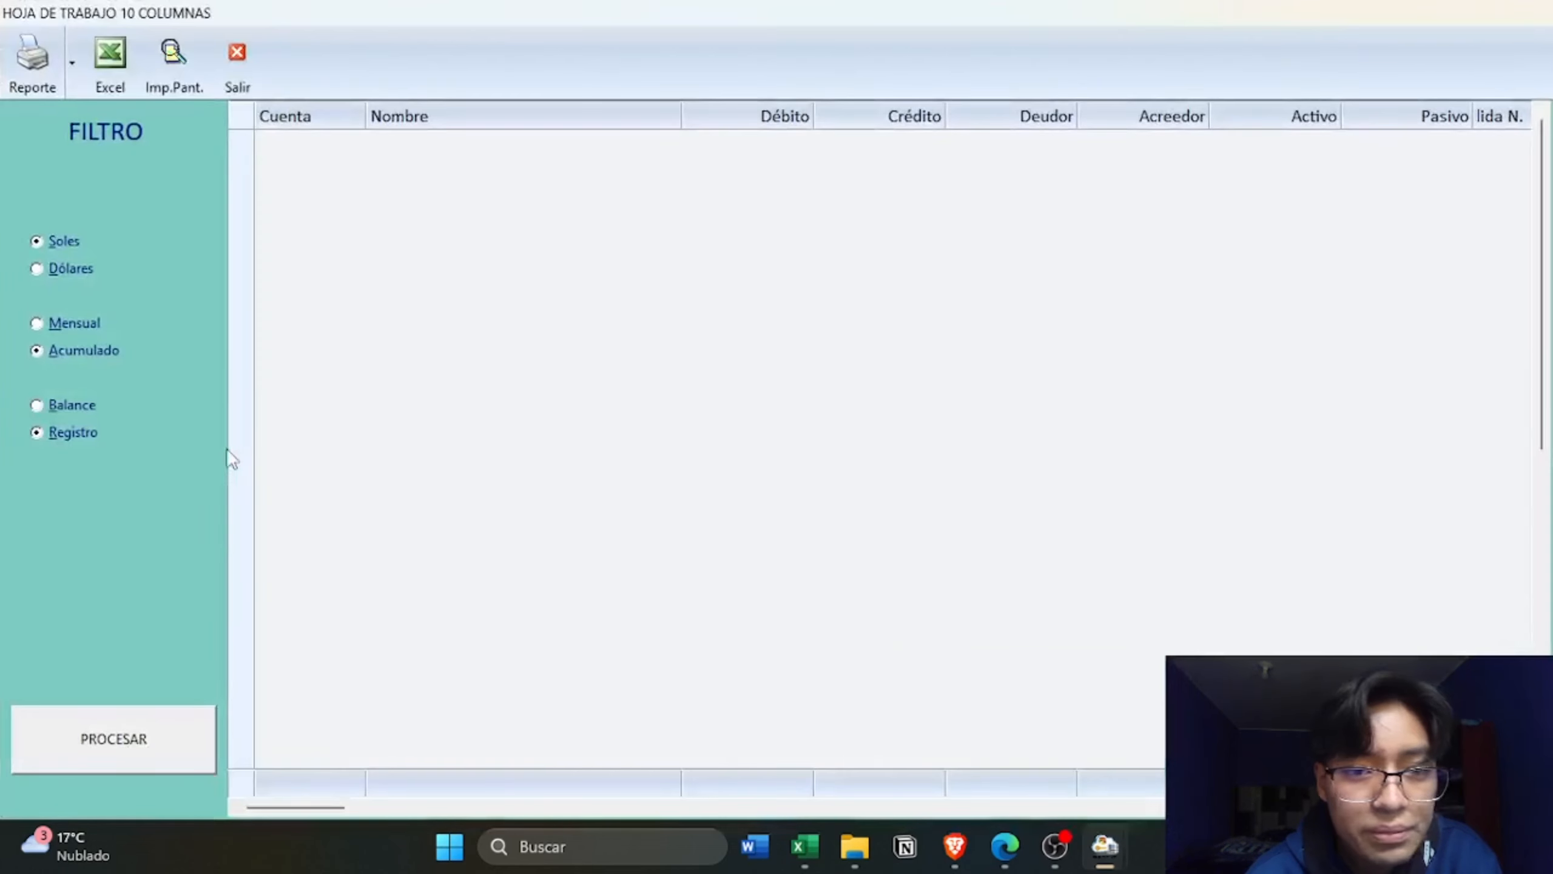
click(152, 739)
click(53, 77)
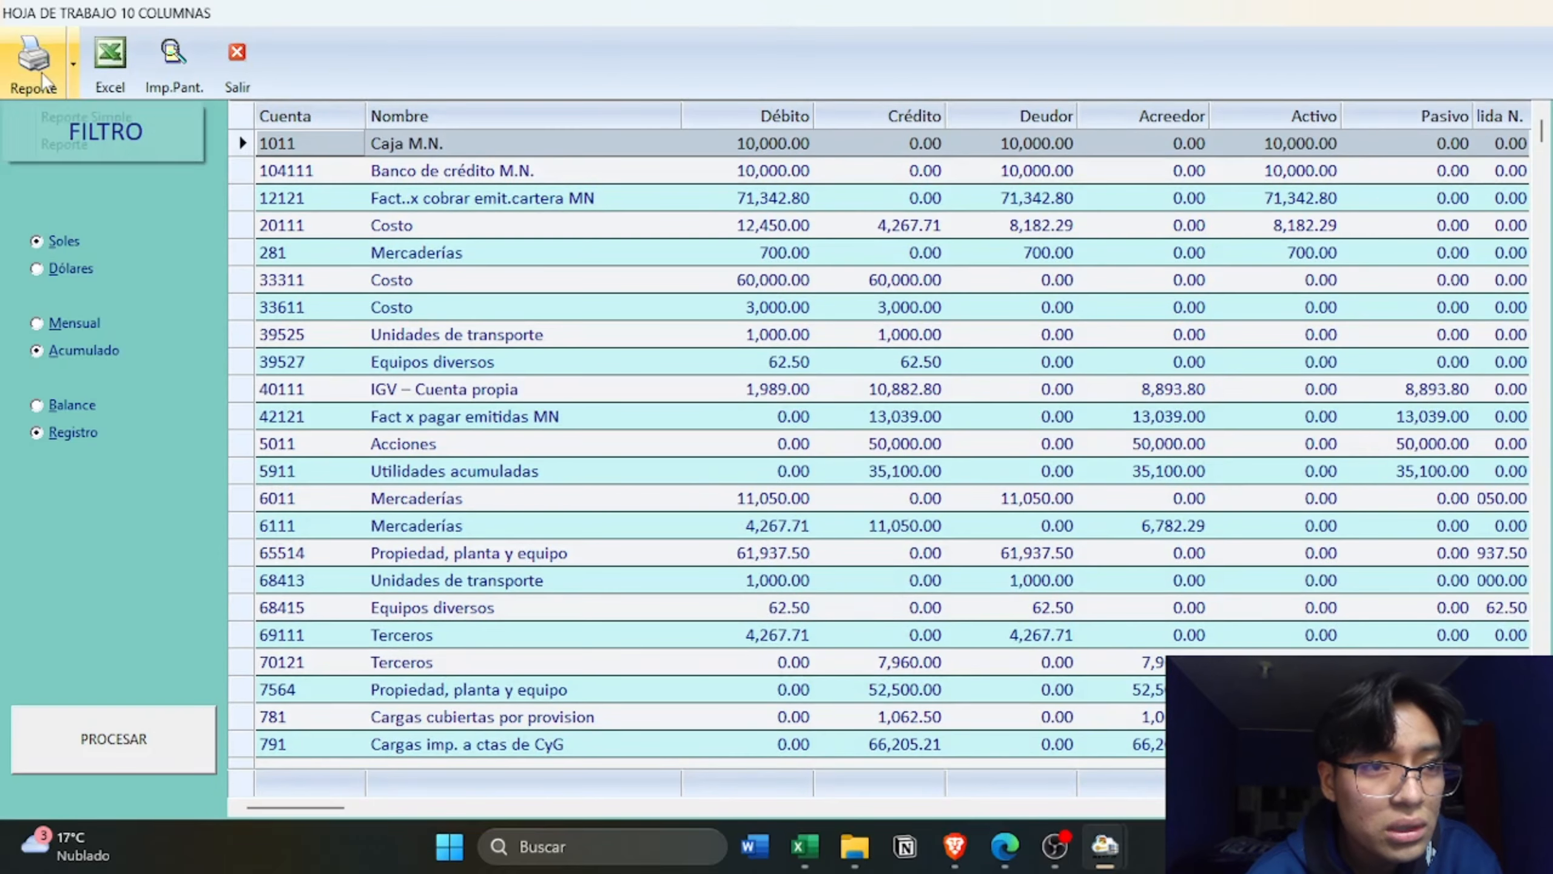
click(92, 144)
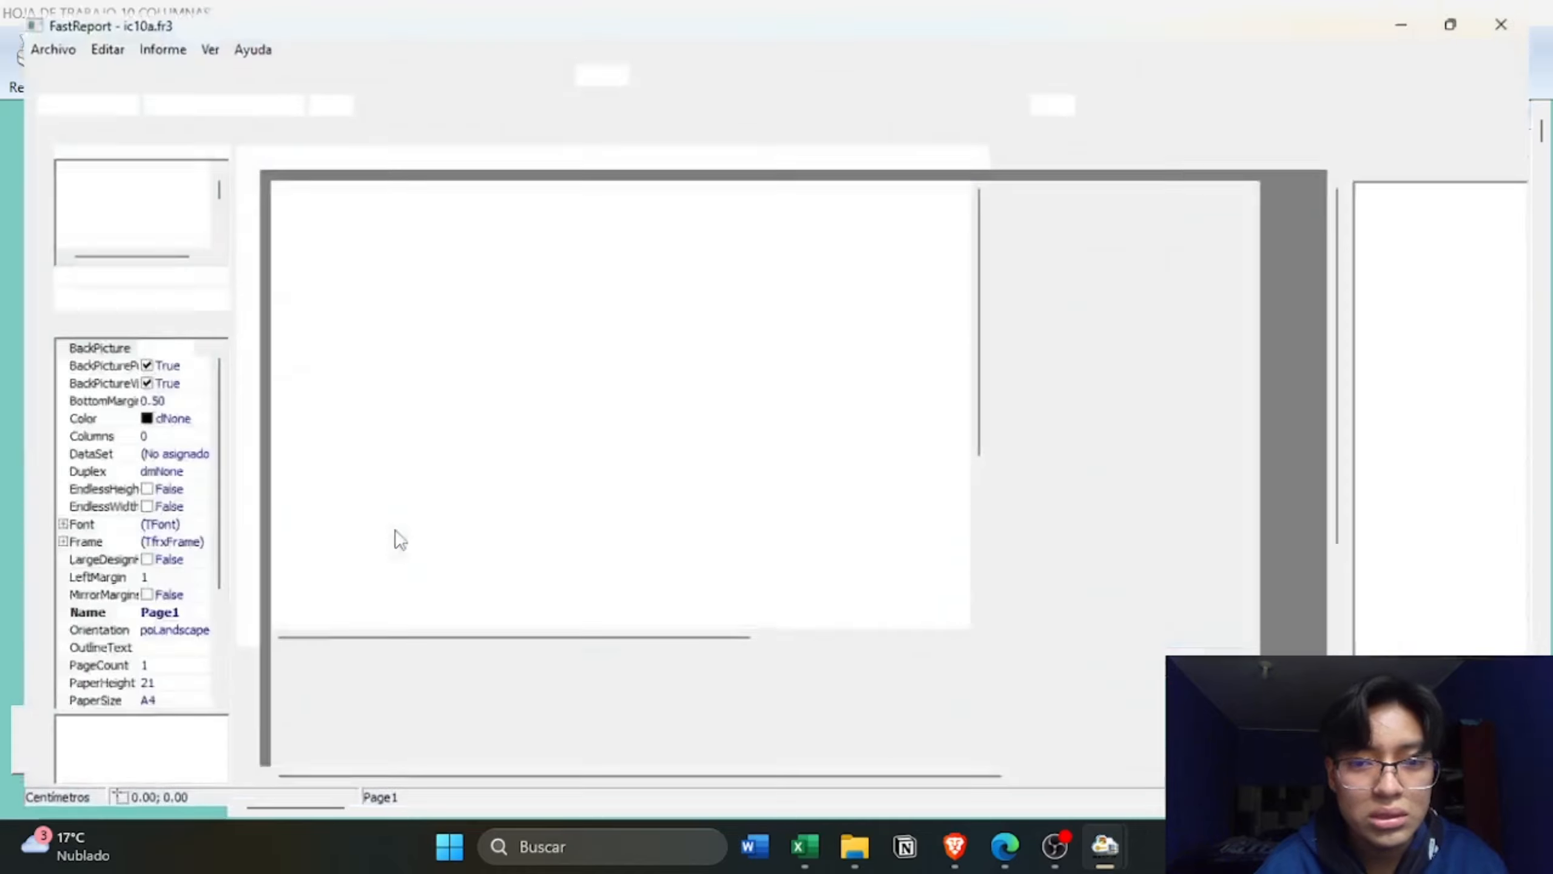
- Examine the worksheet report's account rows, column headings and totals, including the NATURALEZA and FUNCION columns
scroll(403, 536, up, 2)
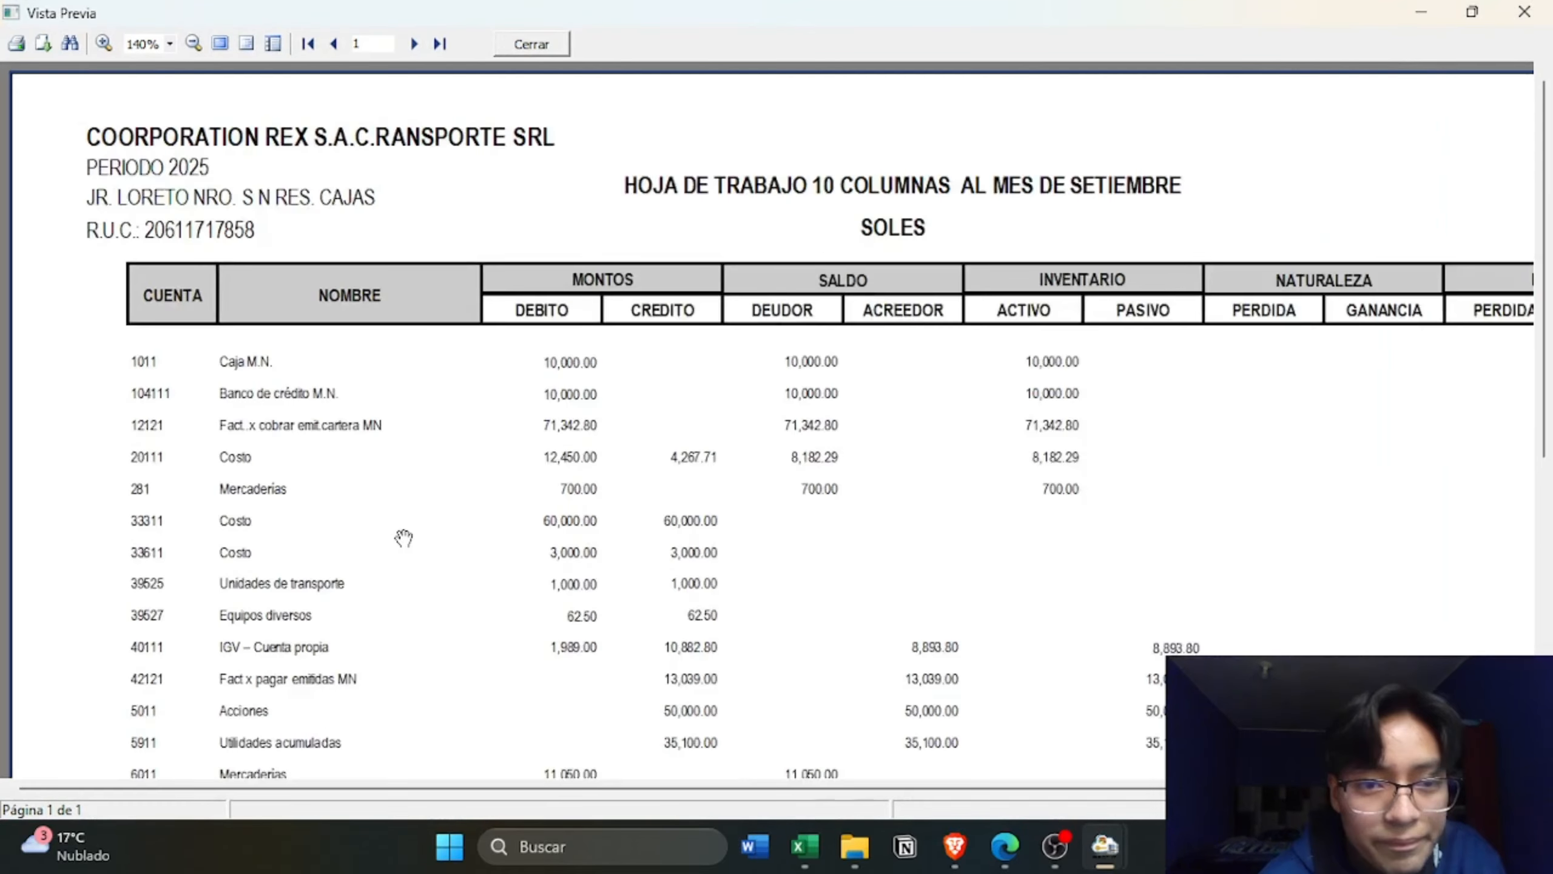
scroll(403, 537, down, 10)
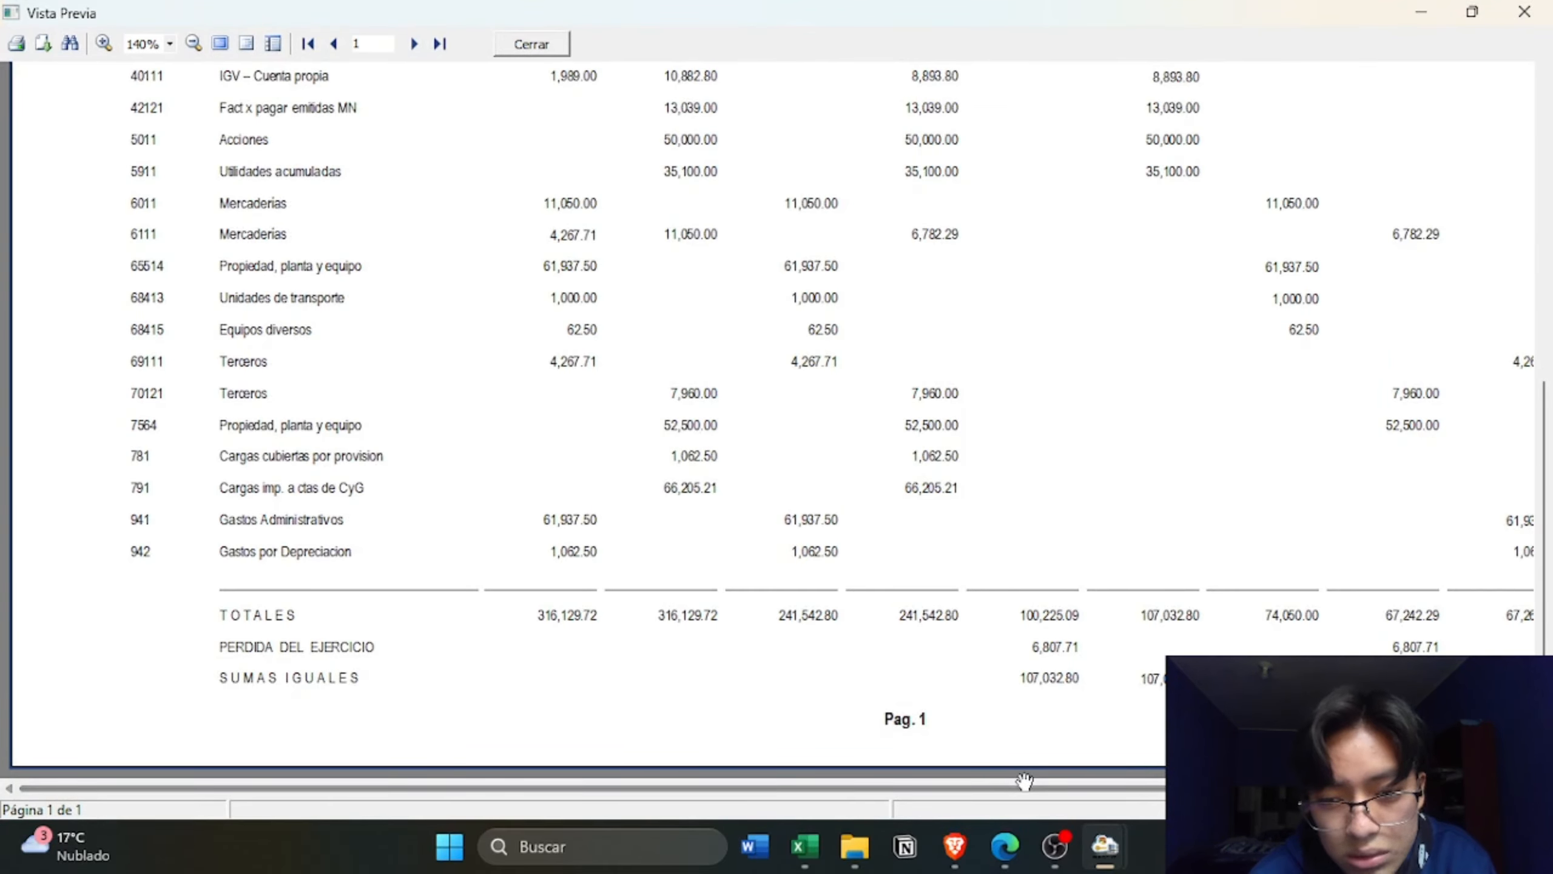
drag(1009, 784, 1189, 789)
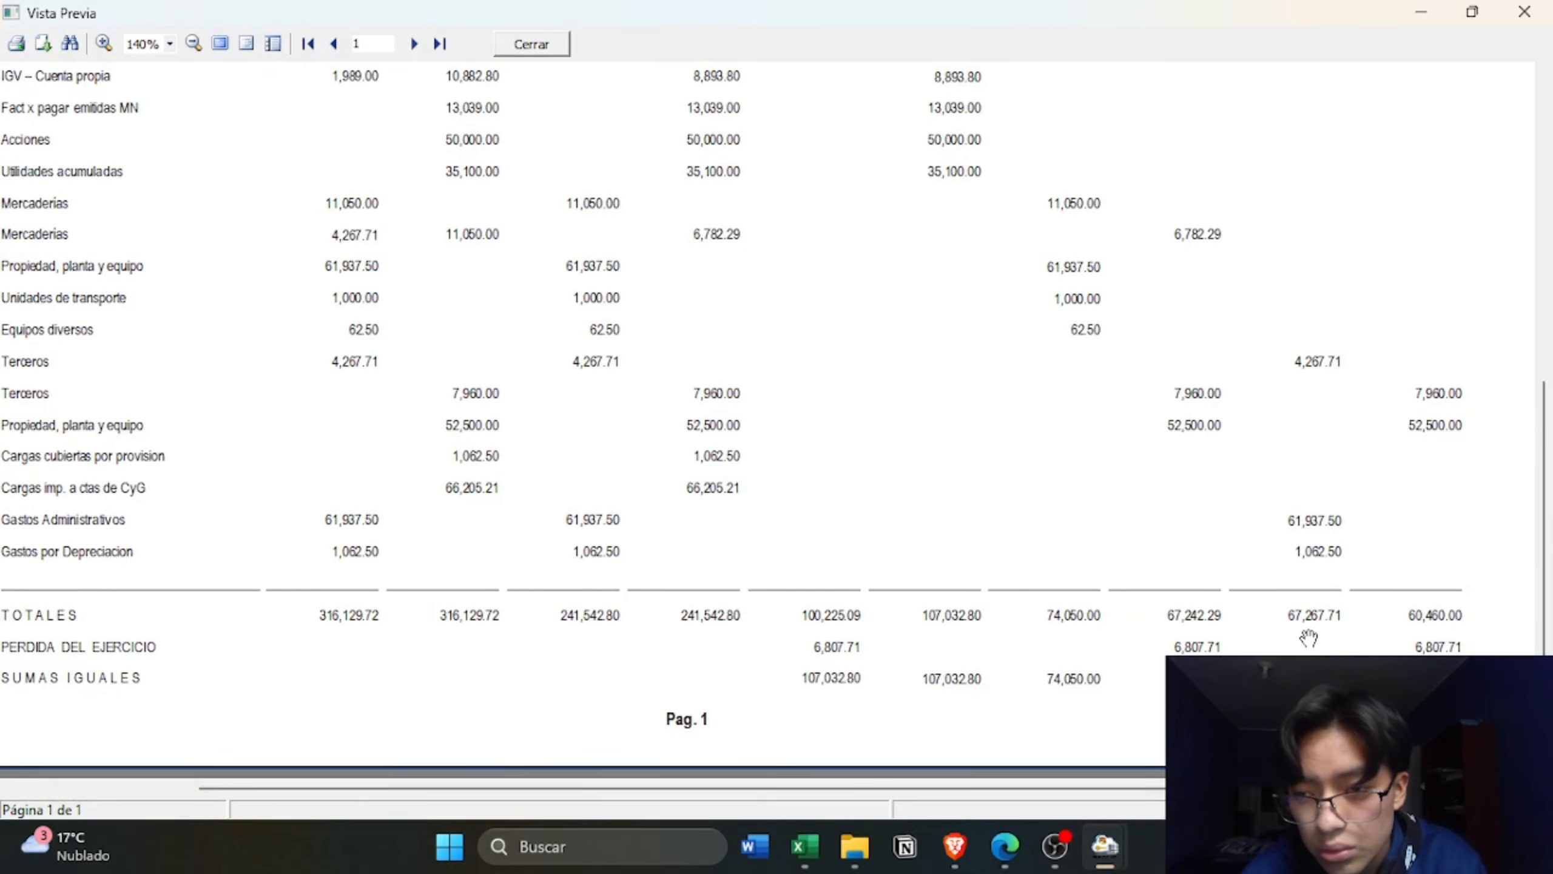
scroll(687, 407, up, 5)
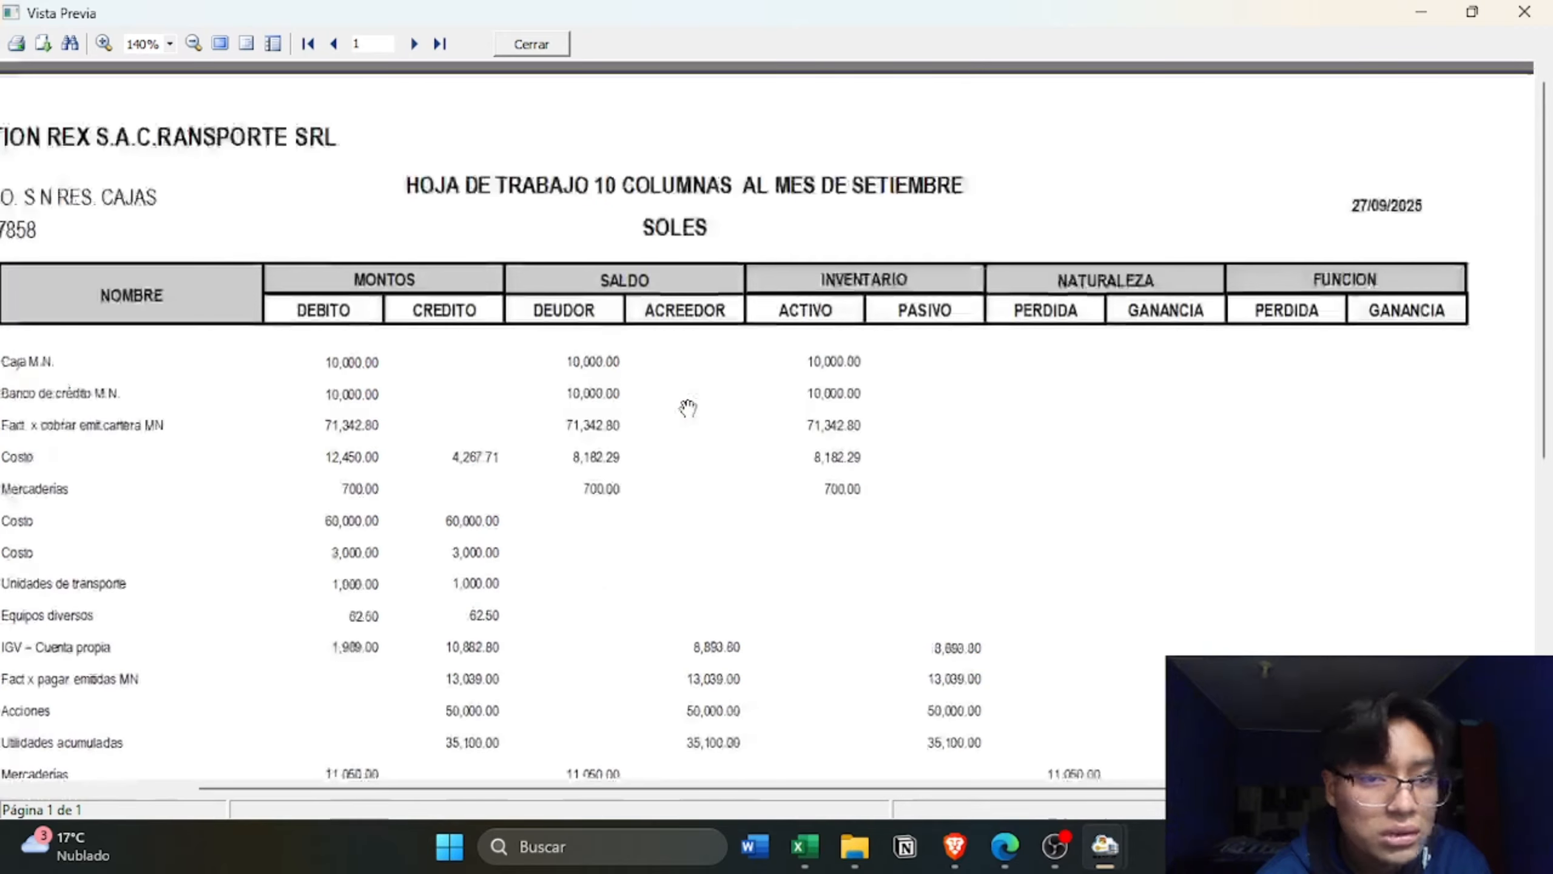
drag(515, 410, 722, 27)
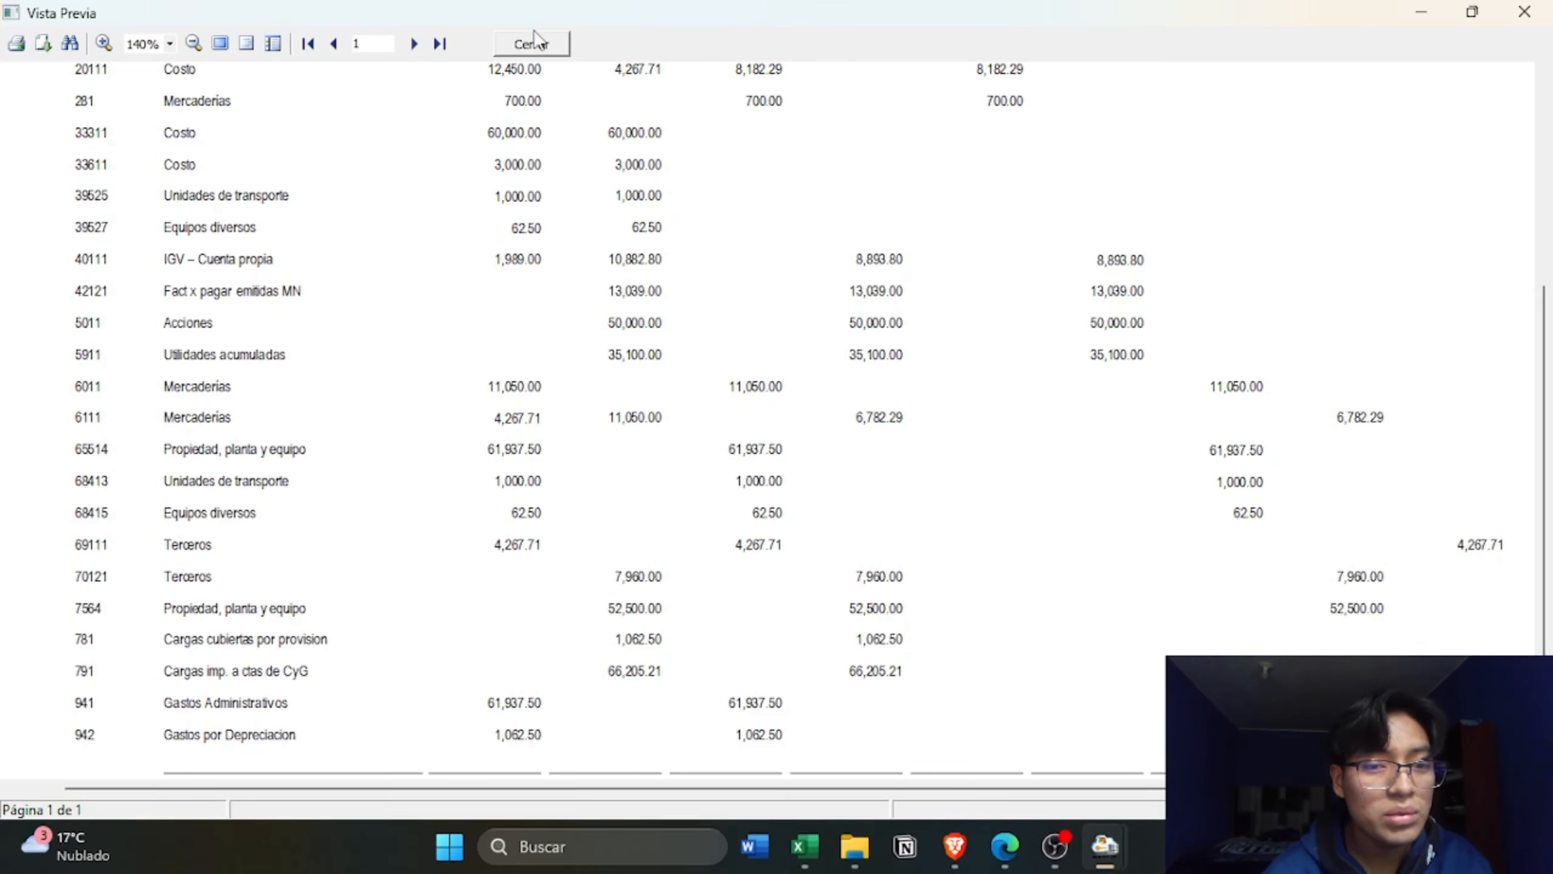
- Switch to sesion-dsc-2025-ii-11.pdf in Edge and review the REGISTRO INICIAL table
key(alt+Tab)
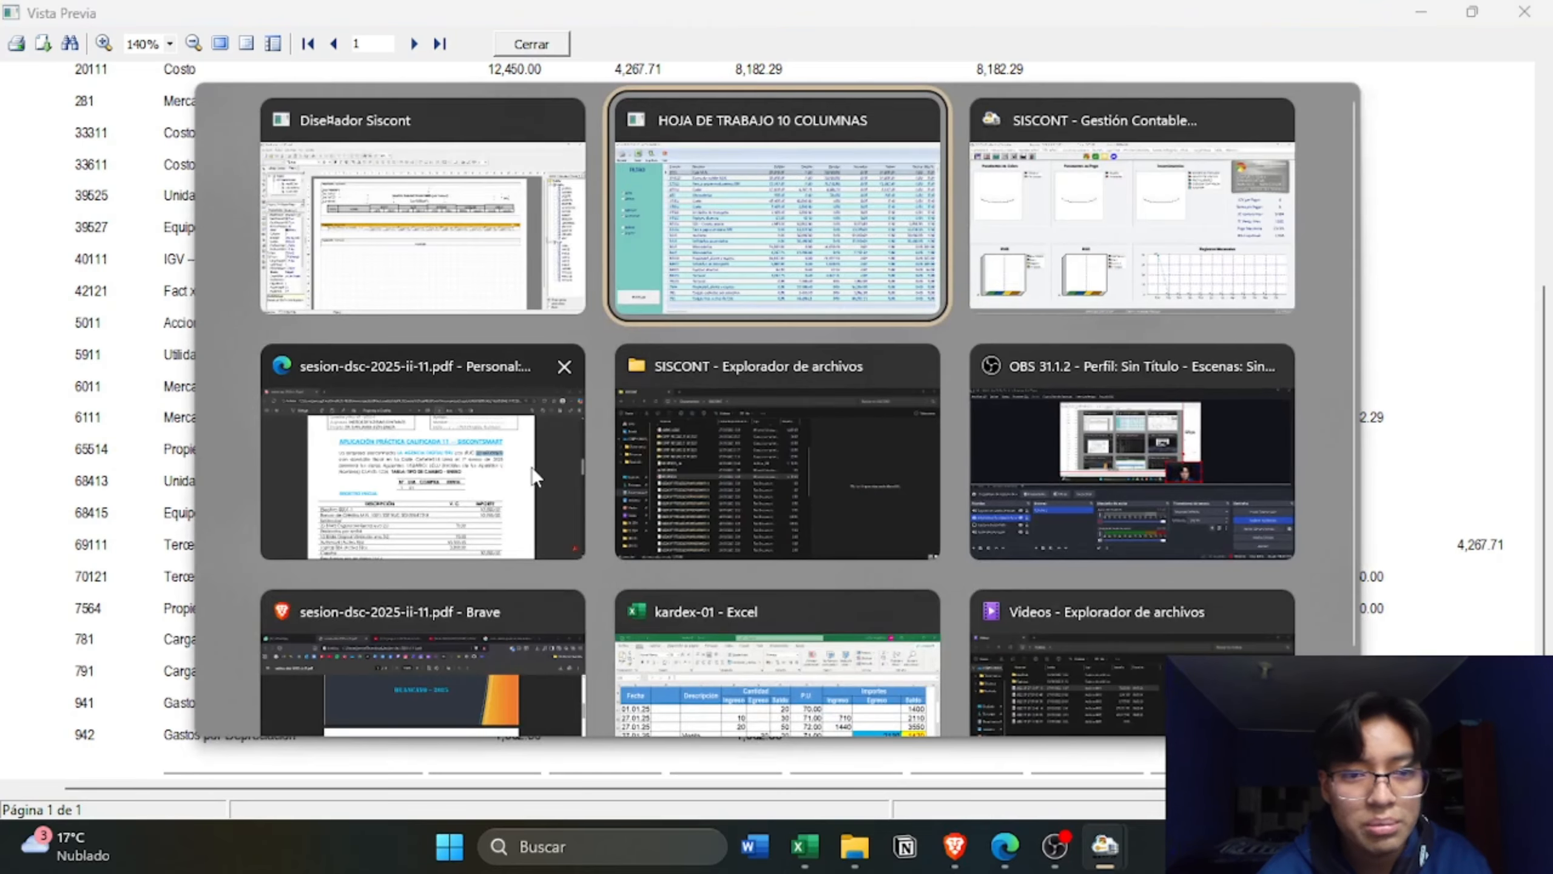
key(alt+Tab)
key(alt+Tab)
key(alt+Tab)
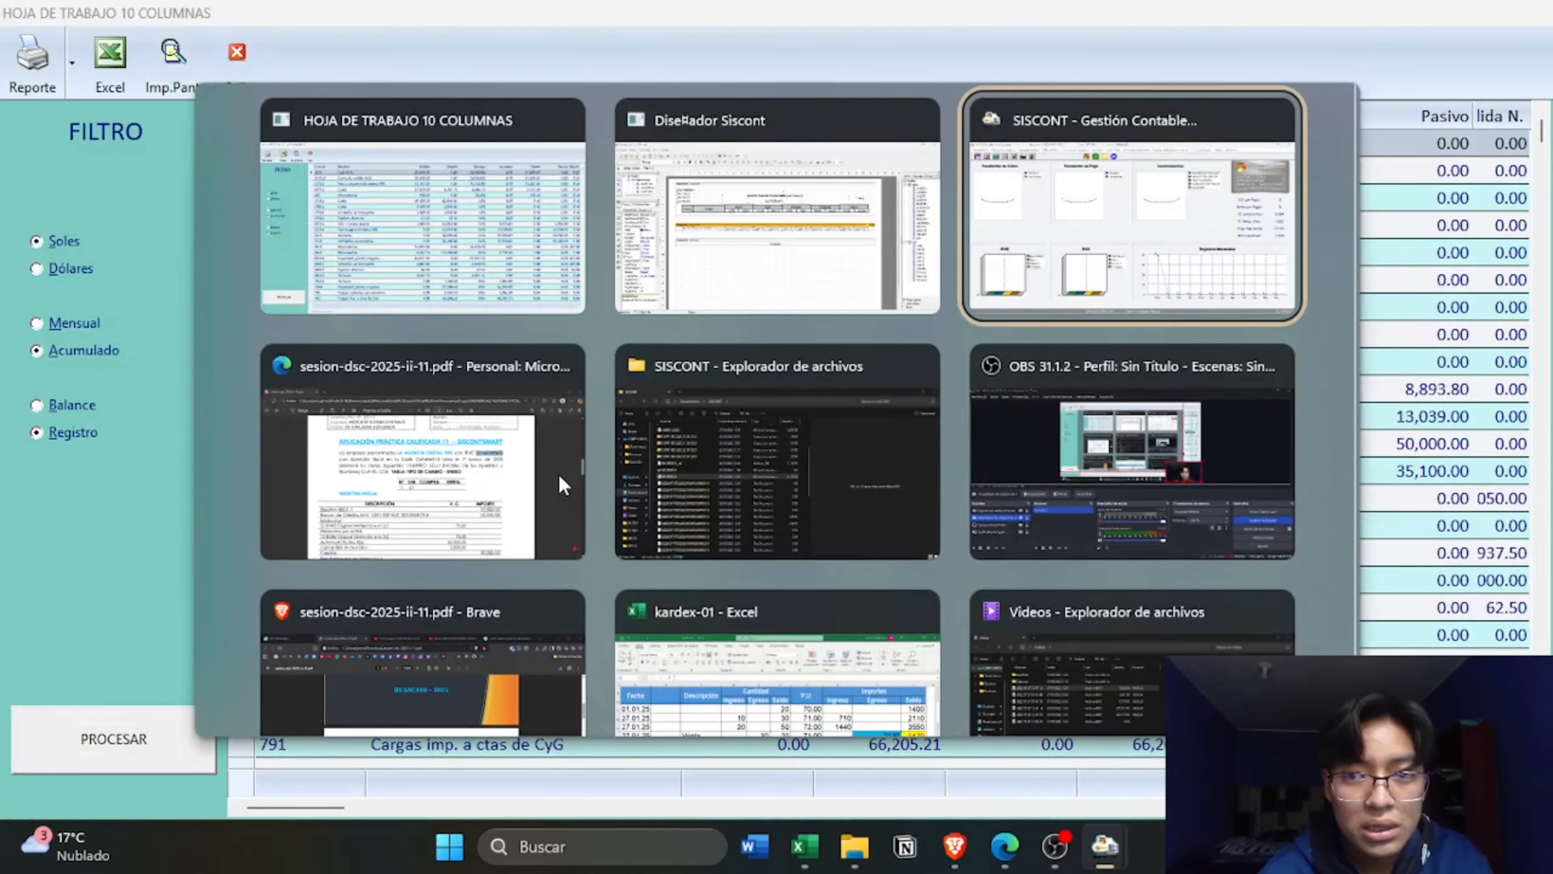
click(558, 475)
scroll(725, 490, down, 5)
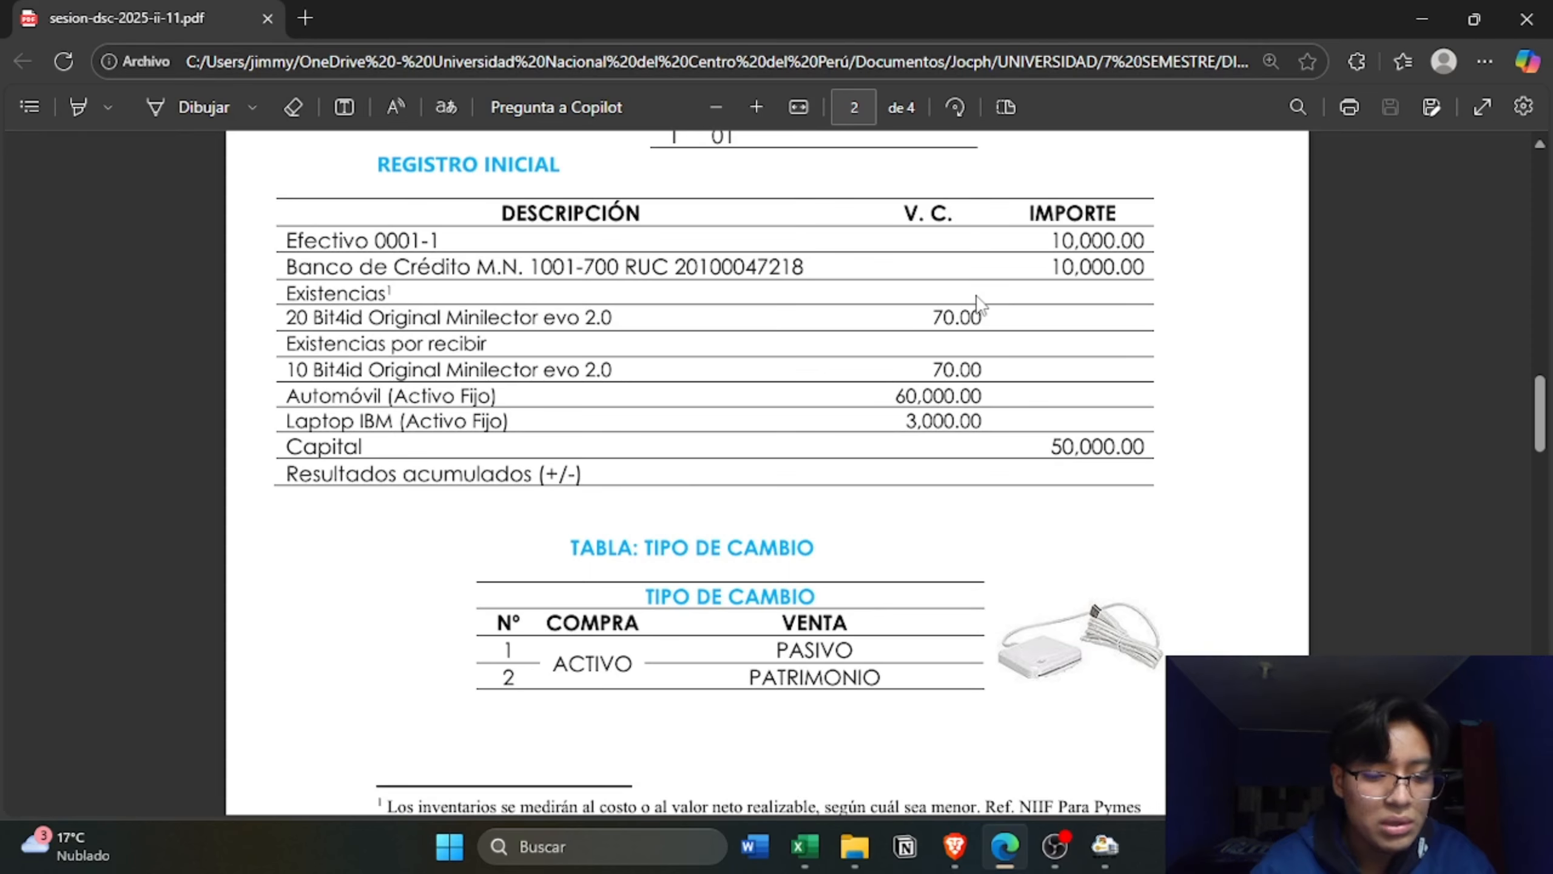
- Return to SISCONT and close the worksheet's report preview, report designer and 10-column worksheet windows
key(alt+Tab)
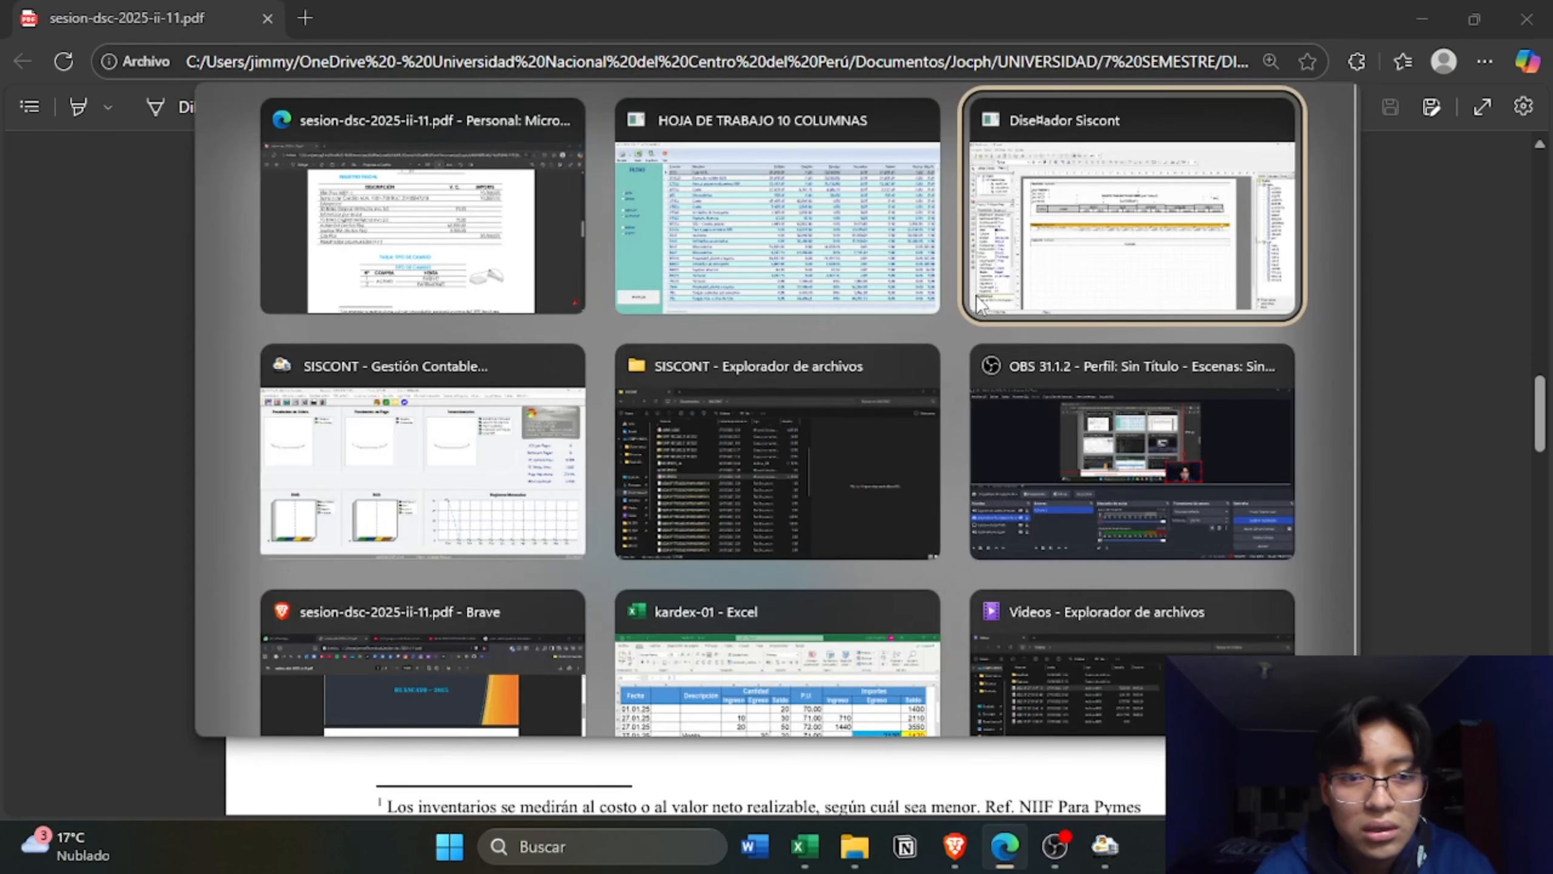
click(980, 302)
click(528, 44)
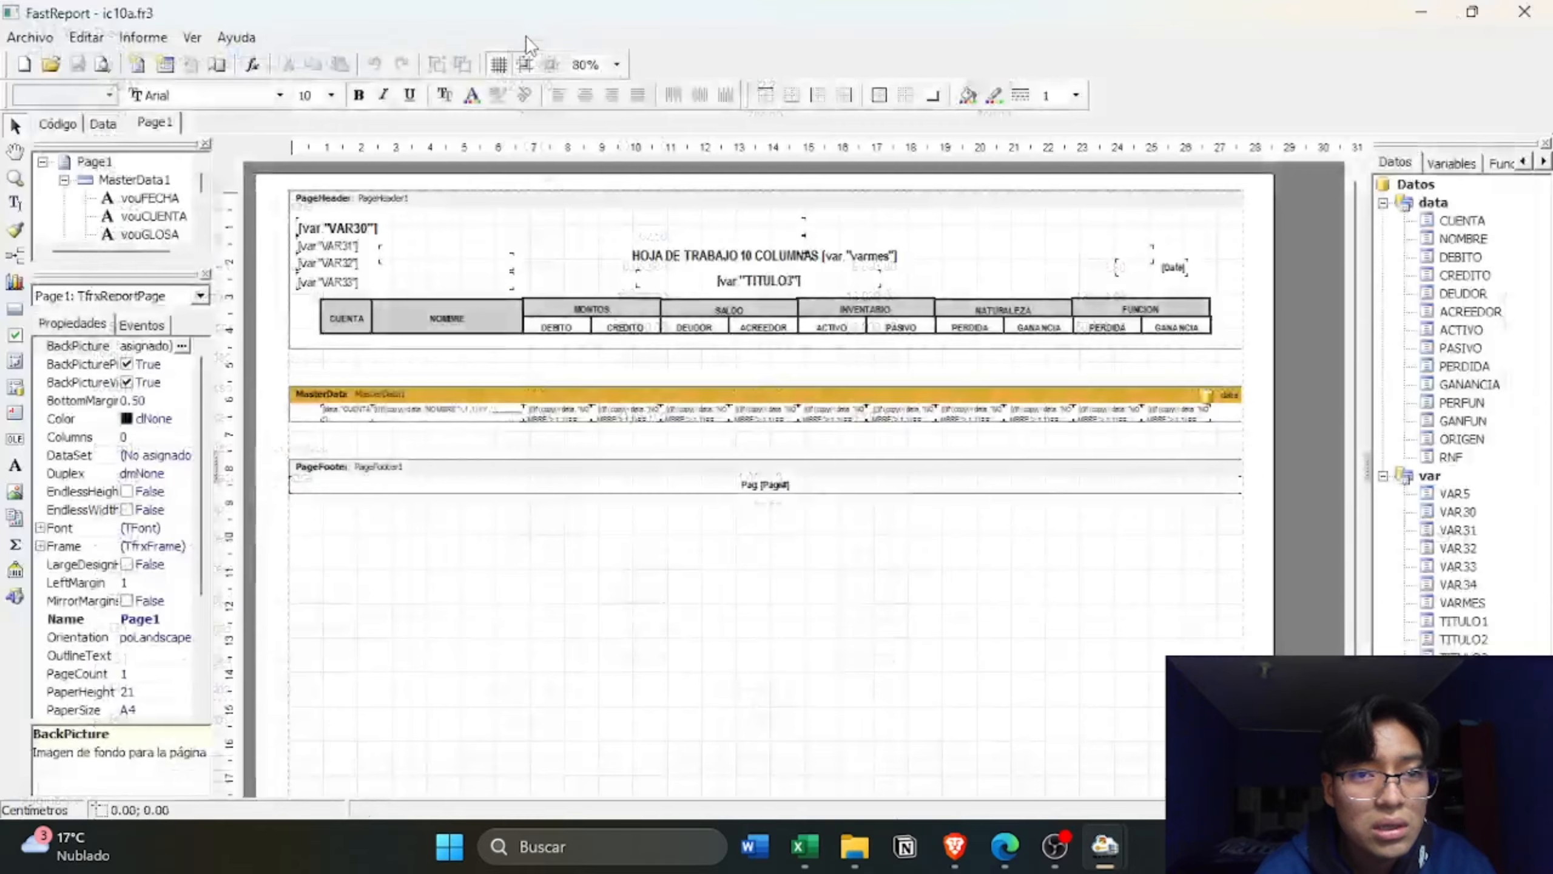
click(1525, 11)
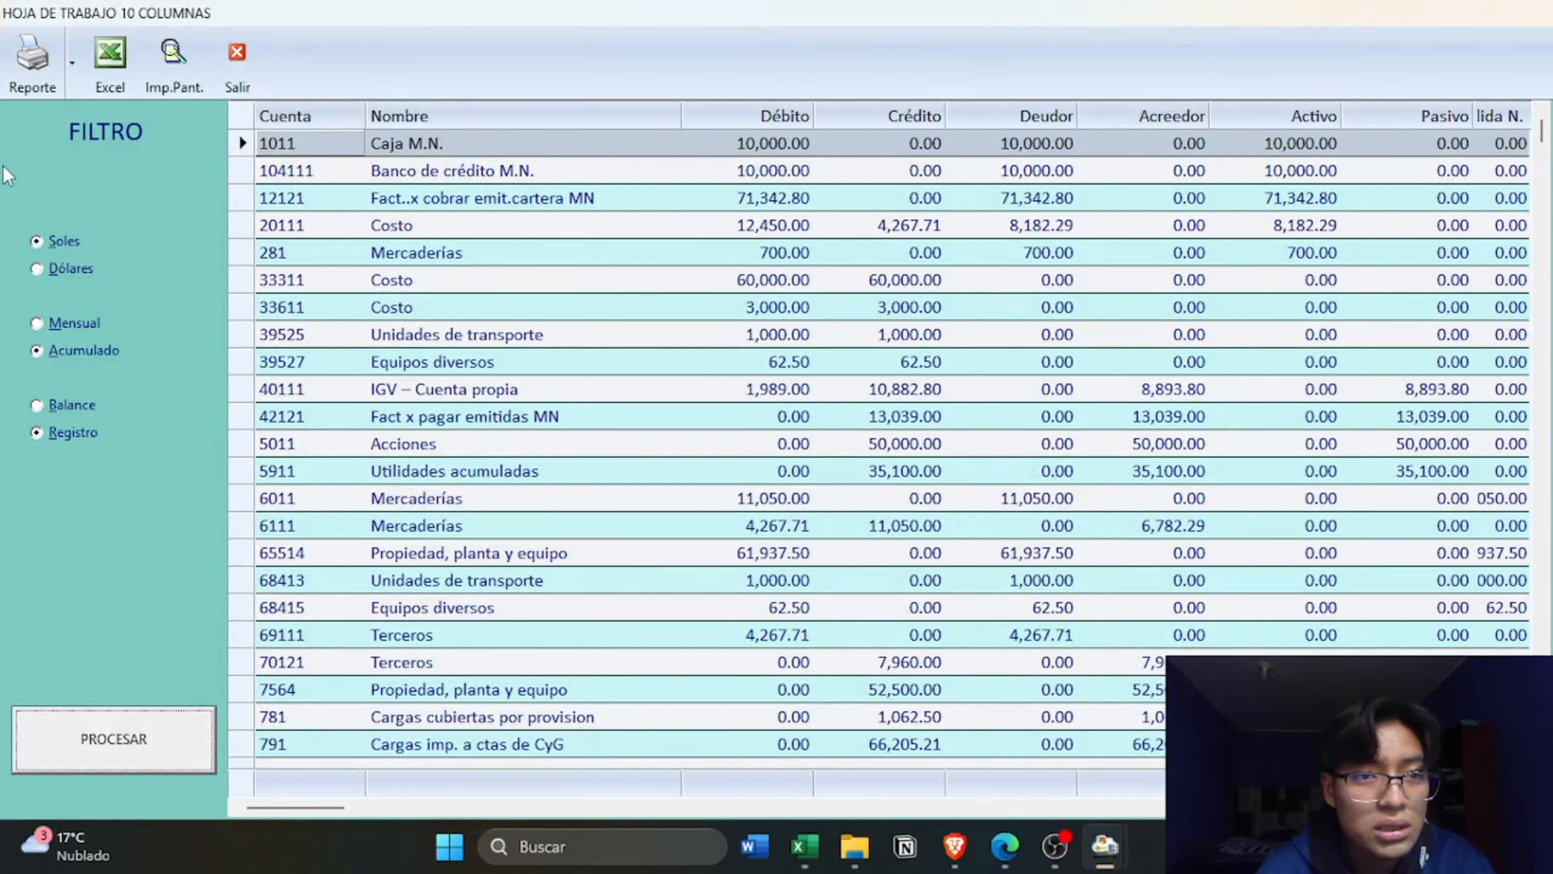
click(223, 55)
key(alt+Tab)
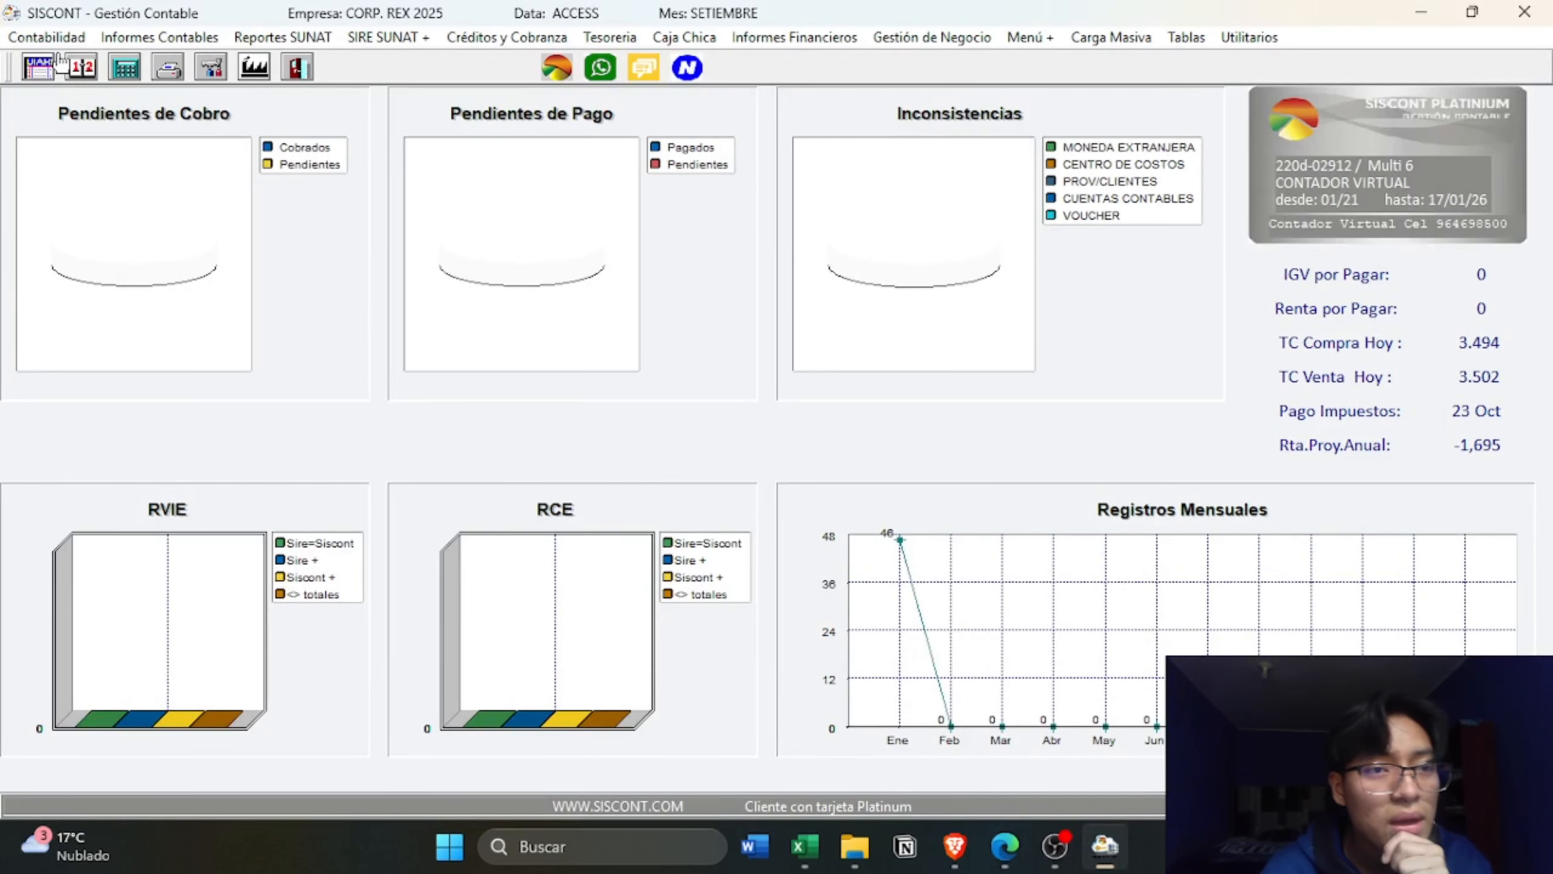
- Set the working month to APERTURA and view voucher 1 of origin 00 APERTURA without changing it
click(80, 68)
text(0)
key(Return)
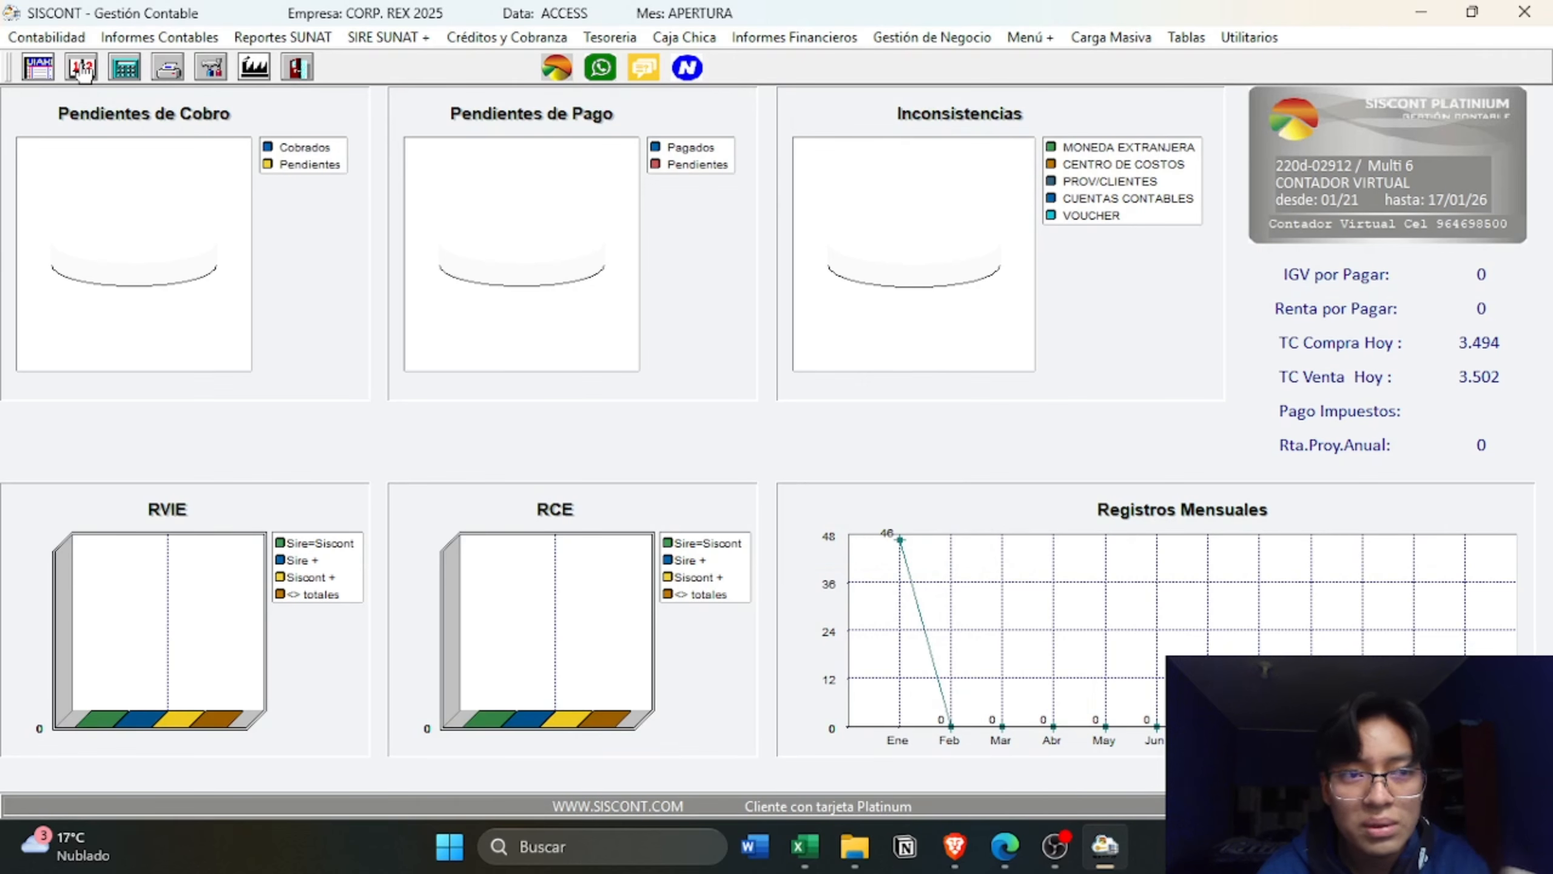
click(41, 68)
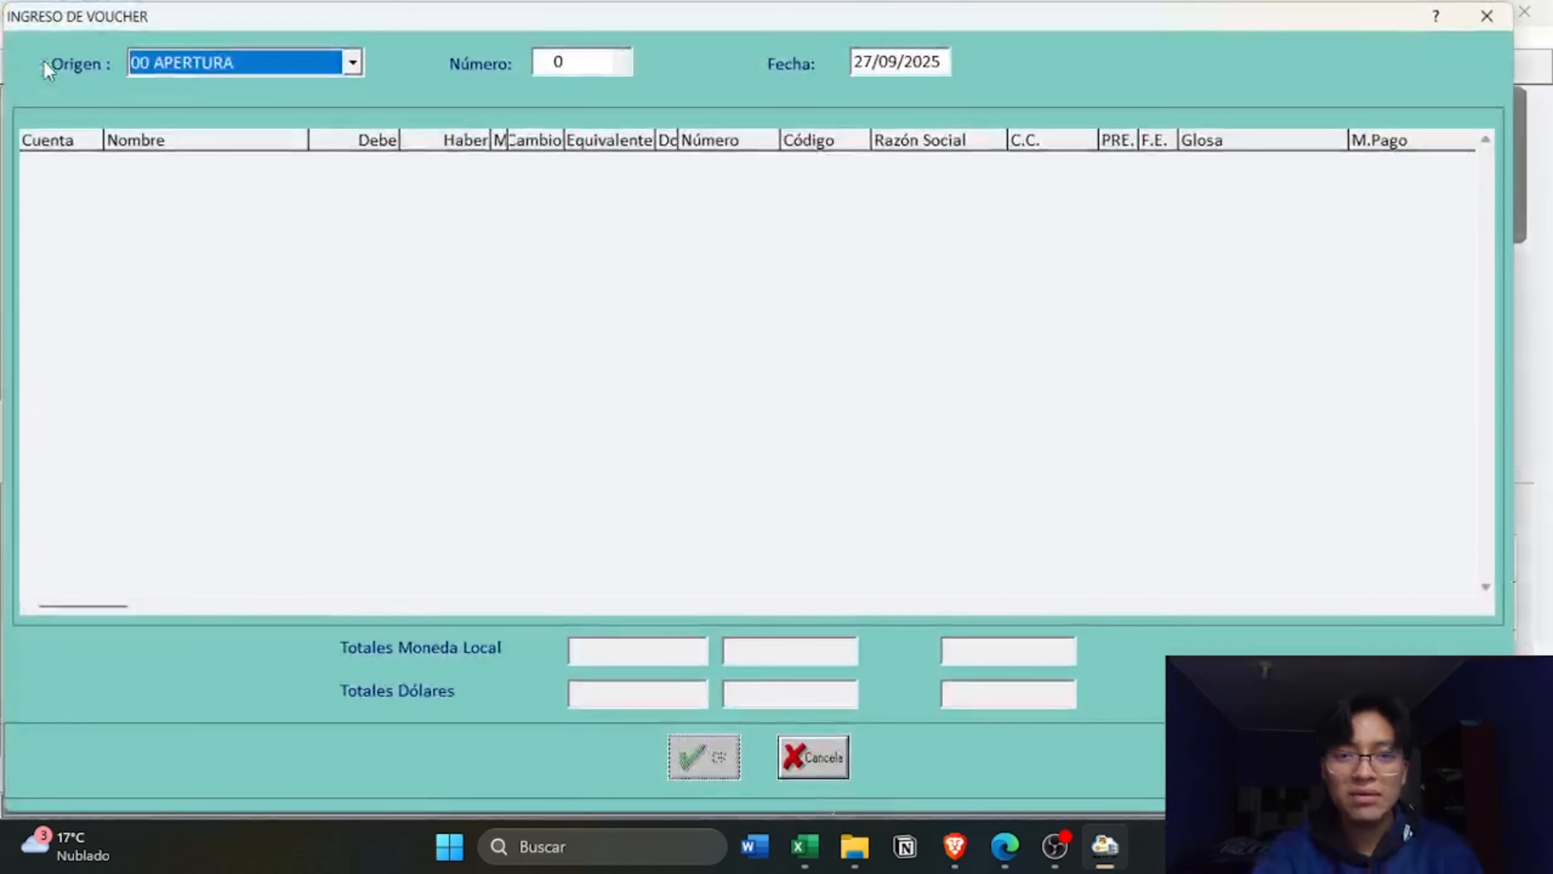
key(Return)
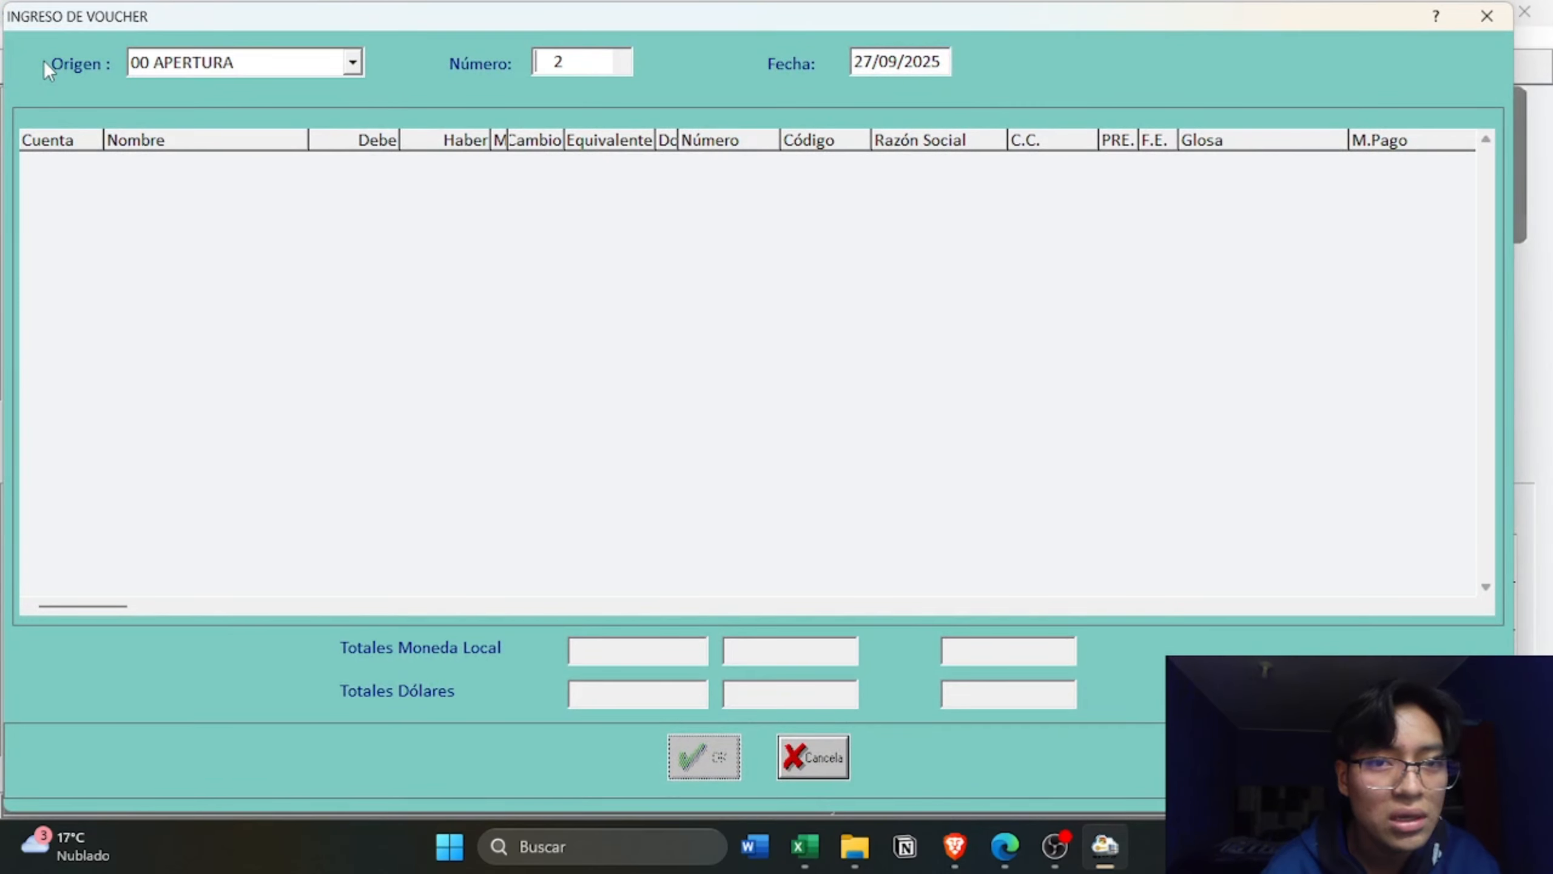
text(1)
key(Return)
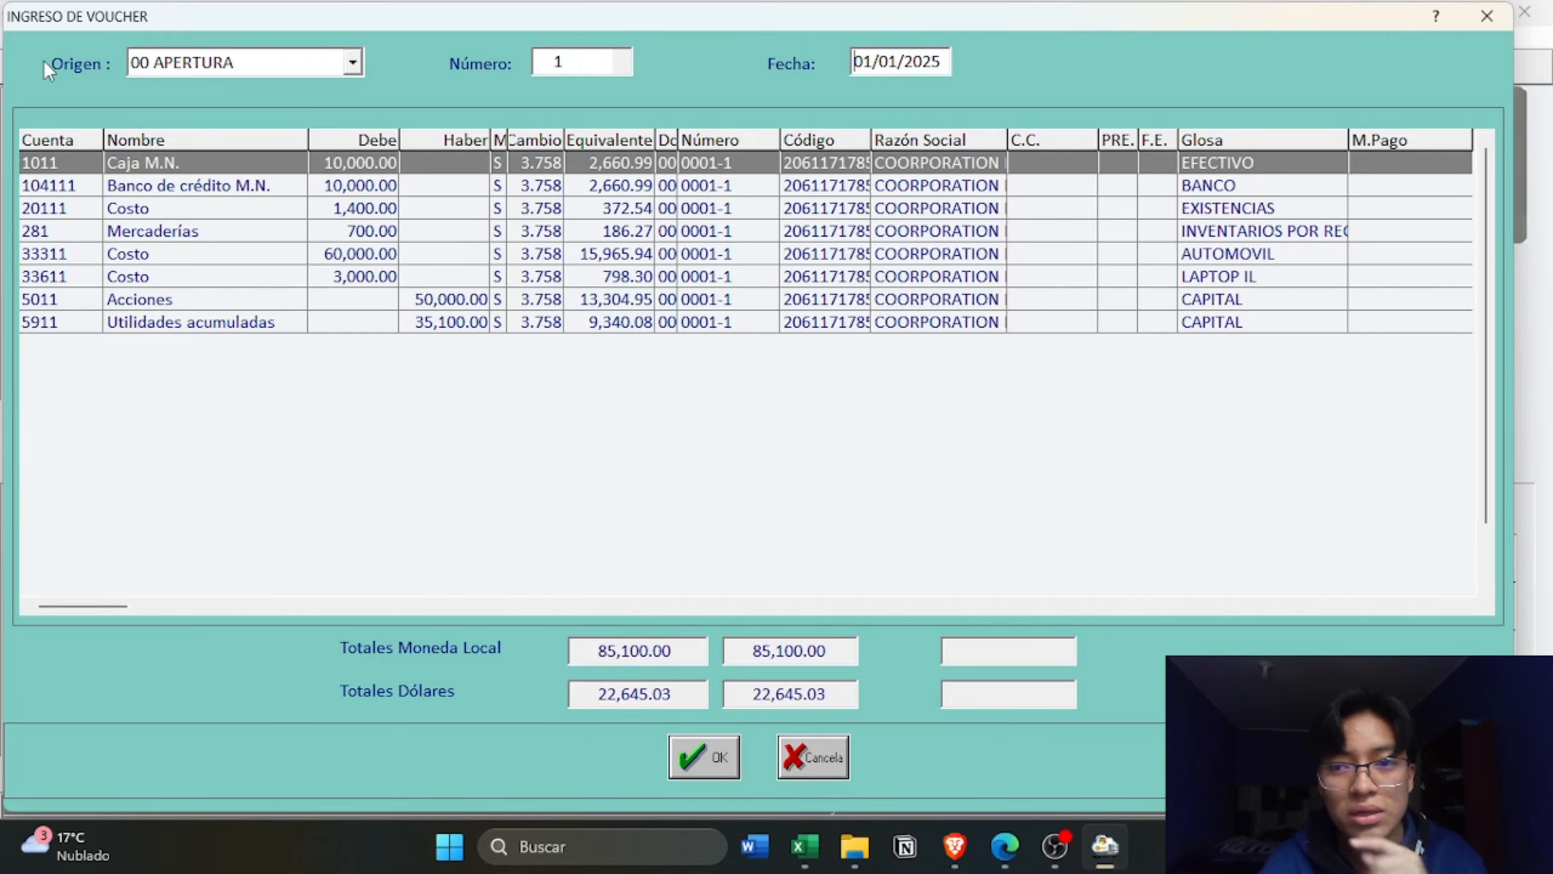
key(Escape)
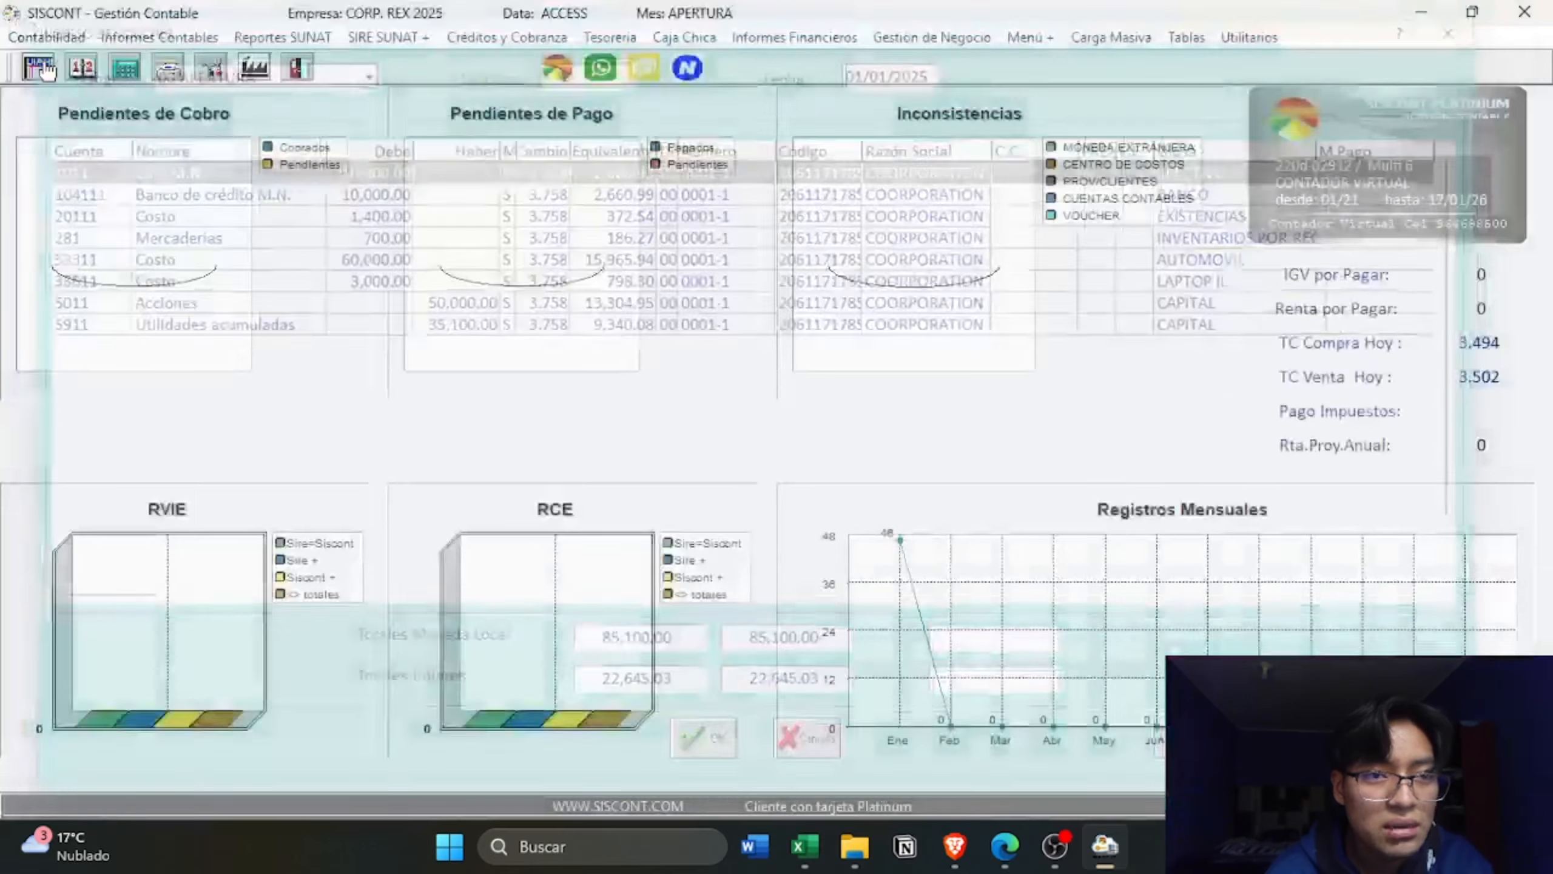
click(44, 61)
key(Return)
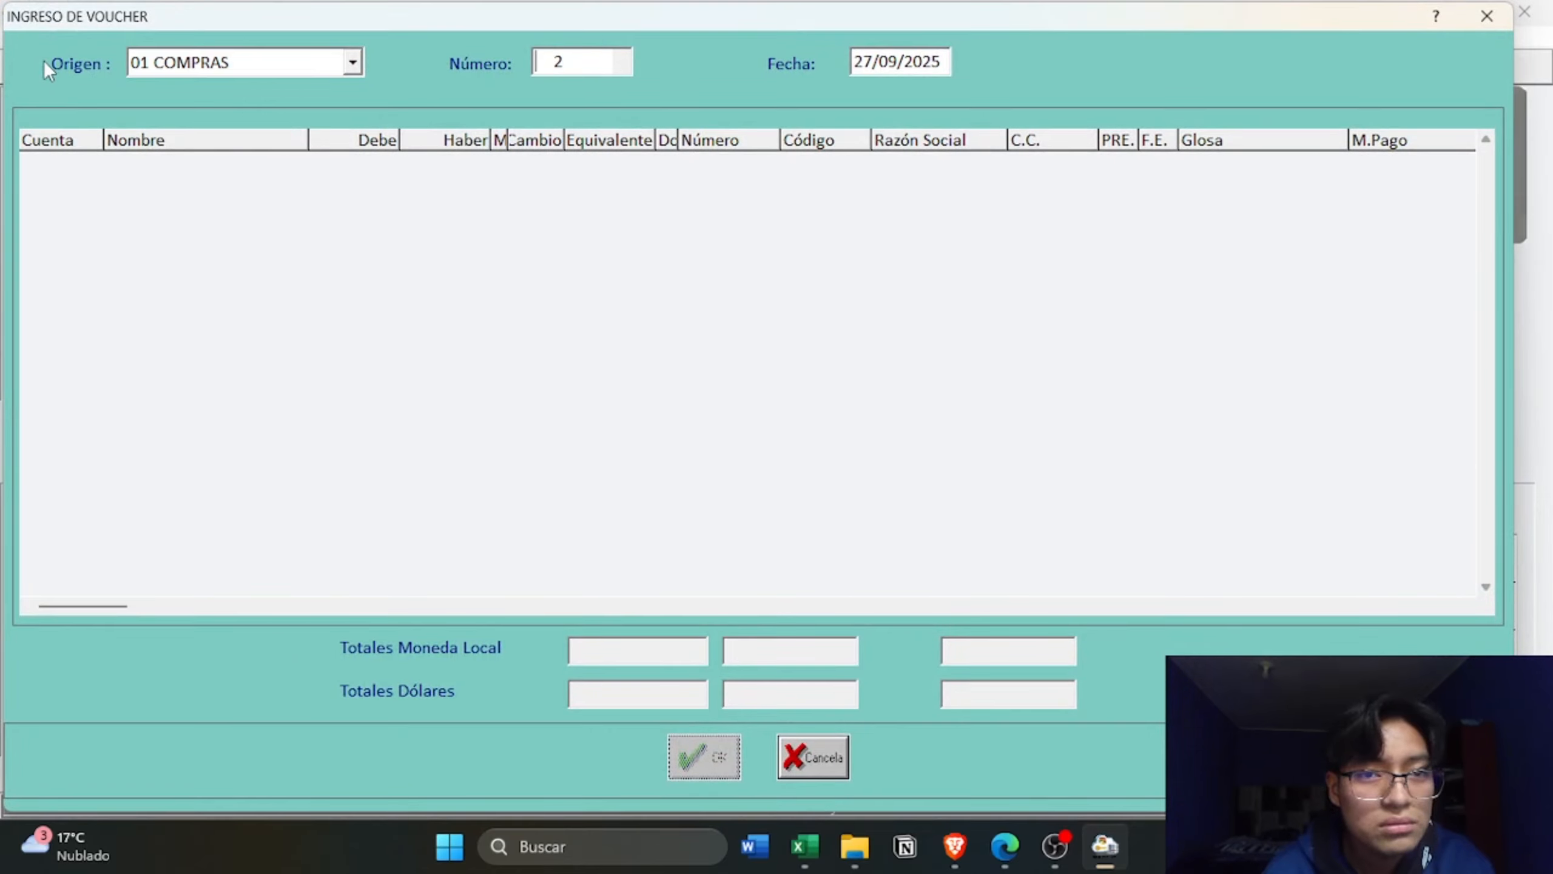
text(1)
key(Return)
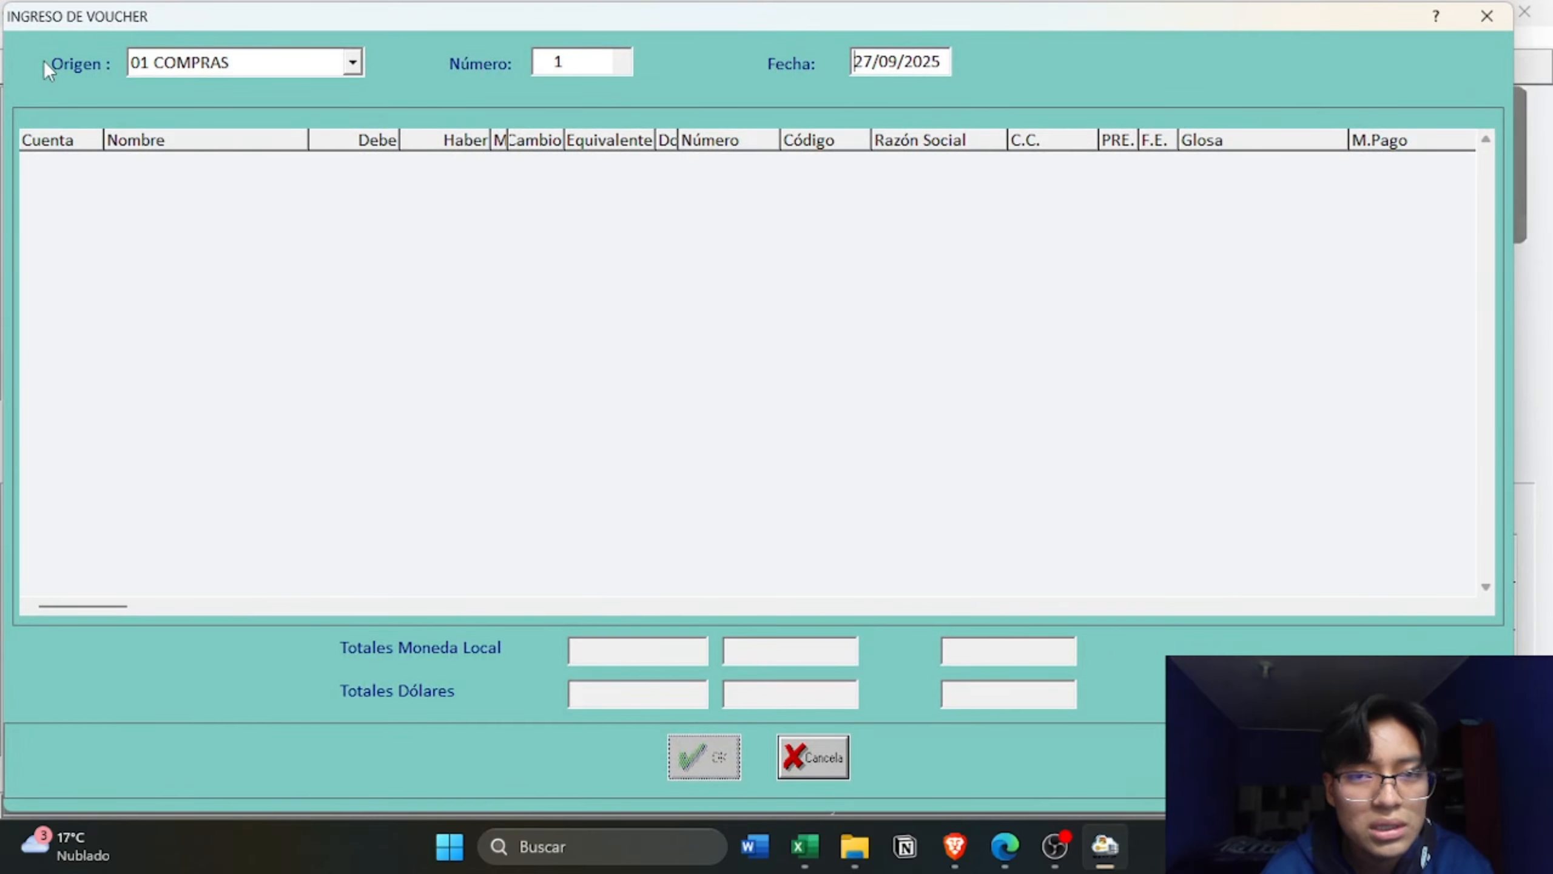
key(Escape)
- Set the working month to ENERO and display voucher 1 of origin 01 COMPRAS
click(81, 68)
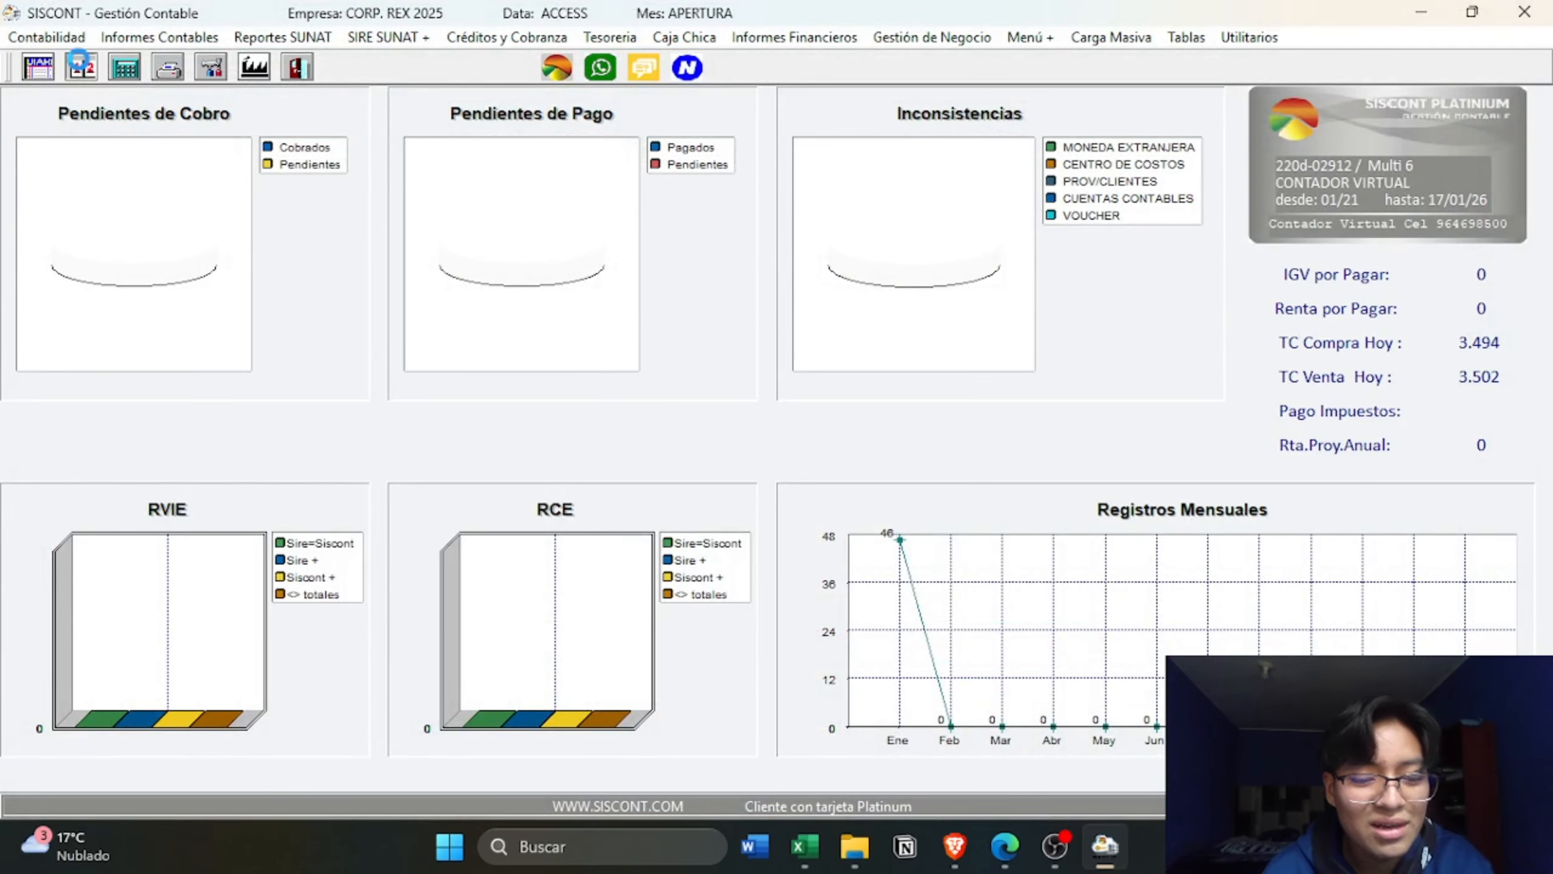
key(Return)
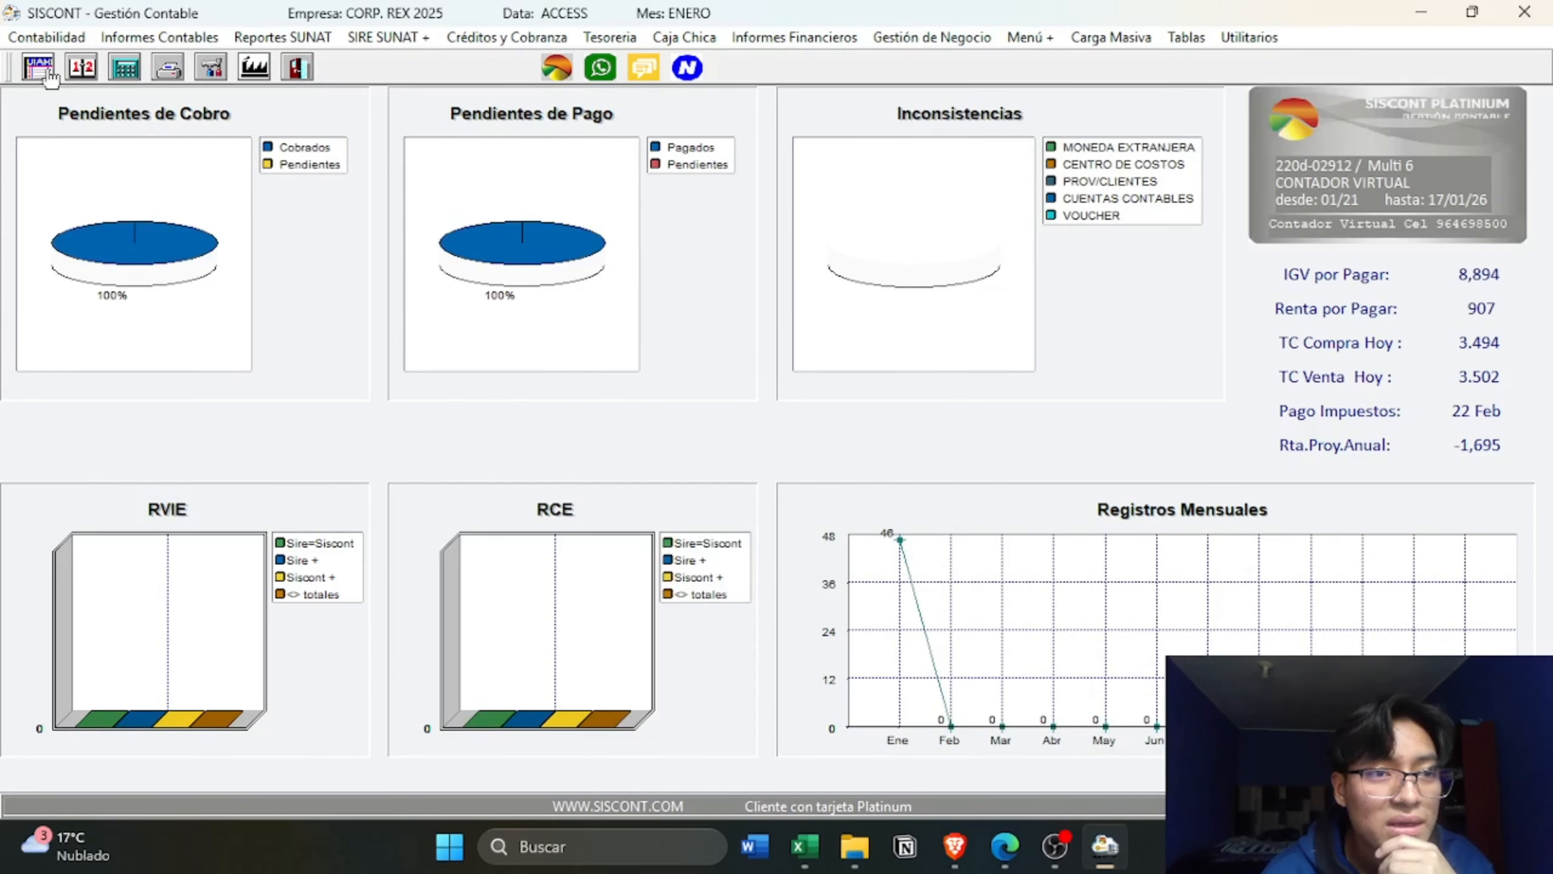
click(46, 68)
key(Down)
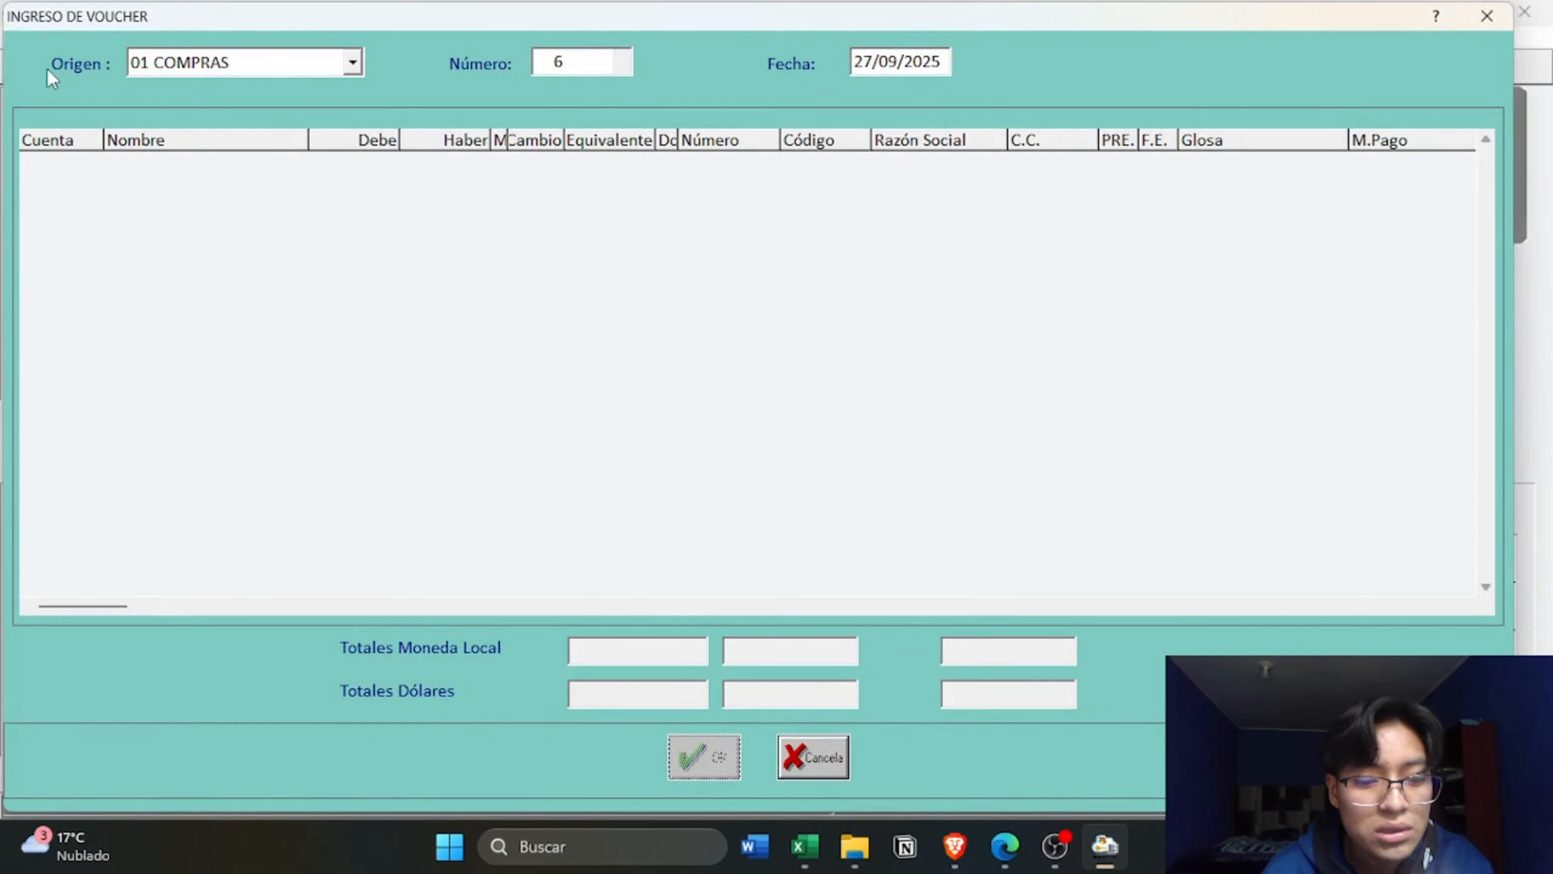
text(1)
key(Return)
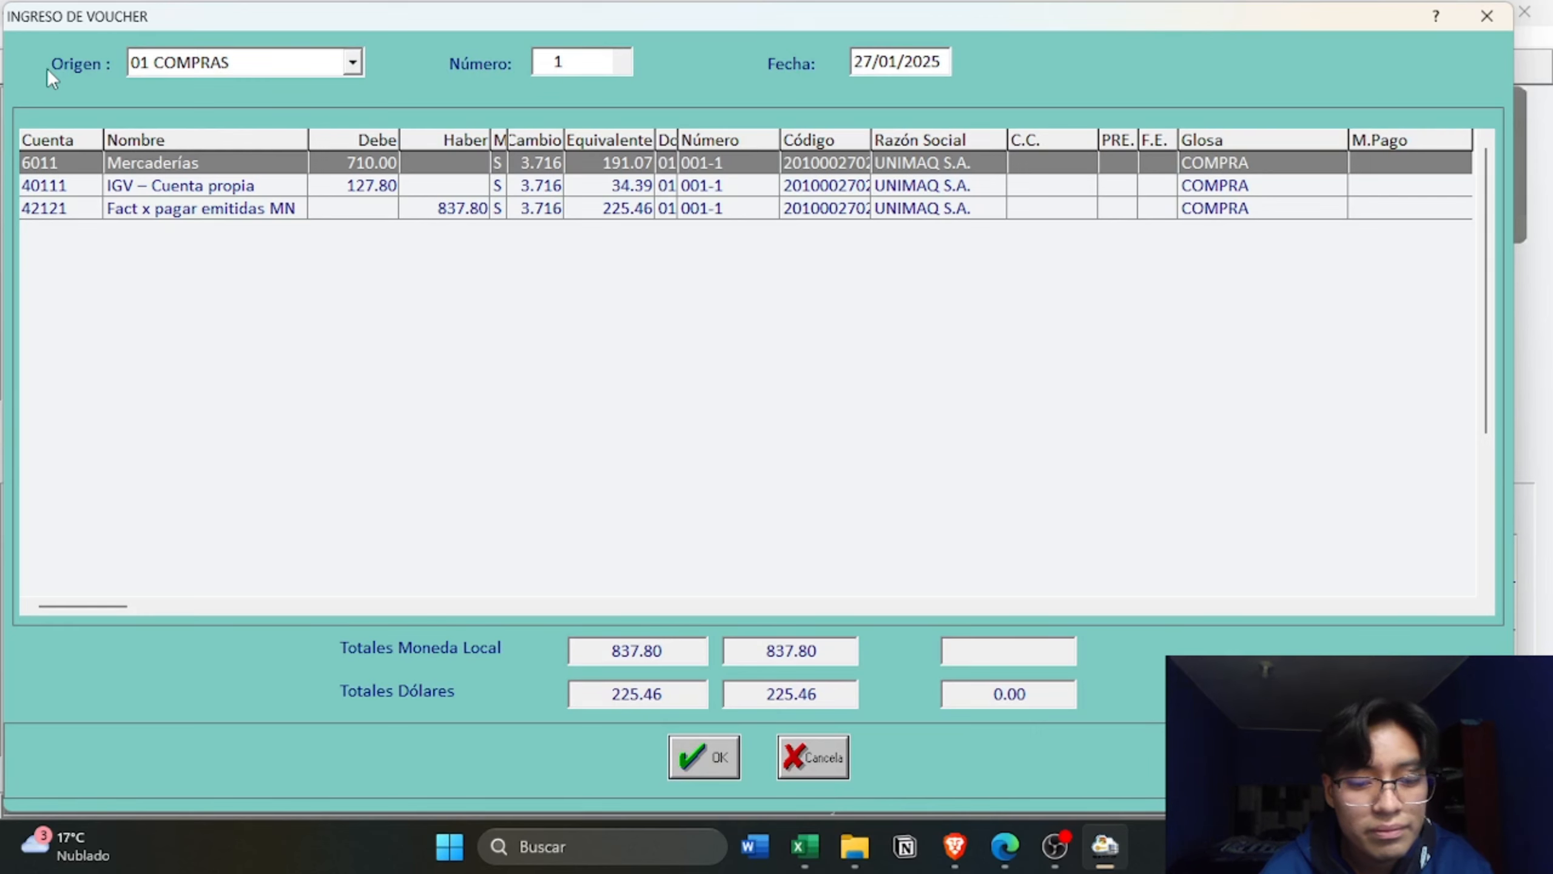
- Review vouchers 2 to 5 of origin 01 COMPRAS one after another, and close voucher entry without changes
key(shift+Tab)
text(2)
key(Return)
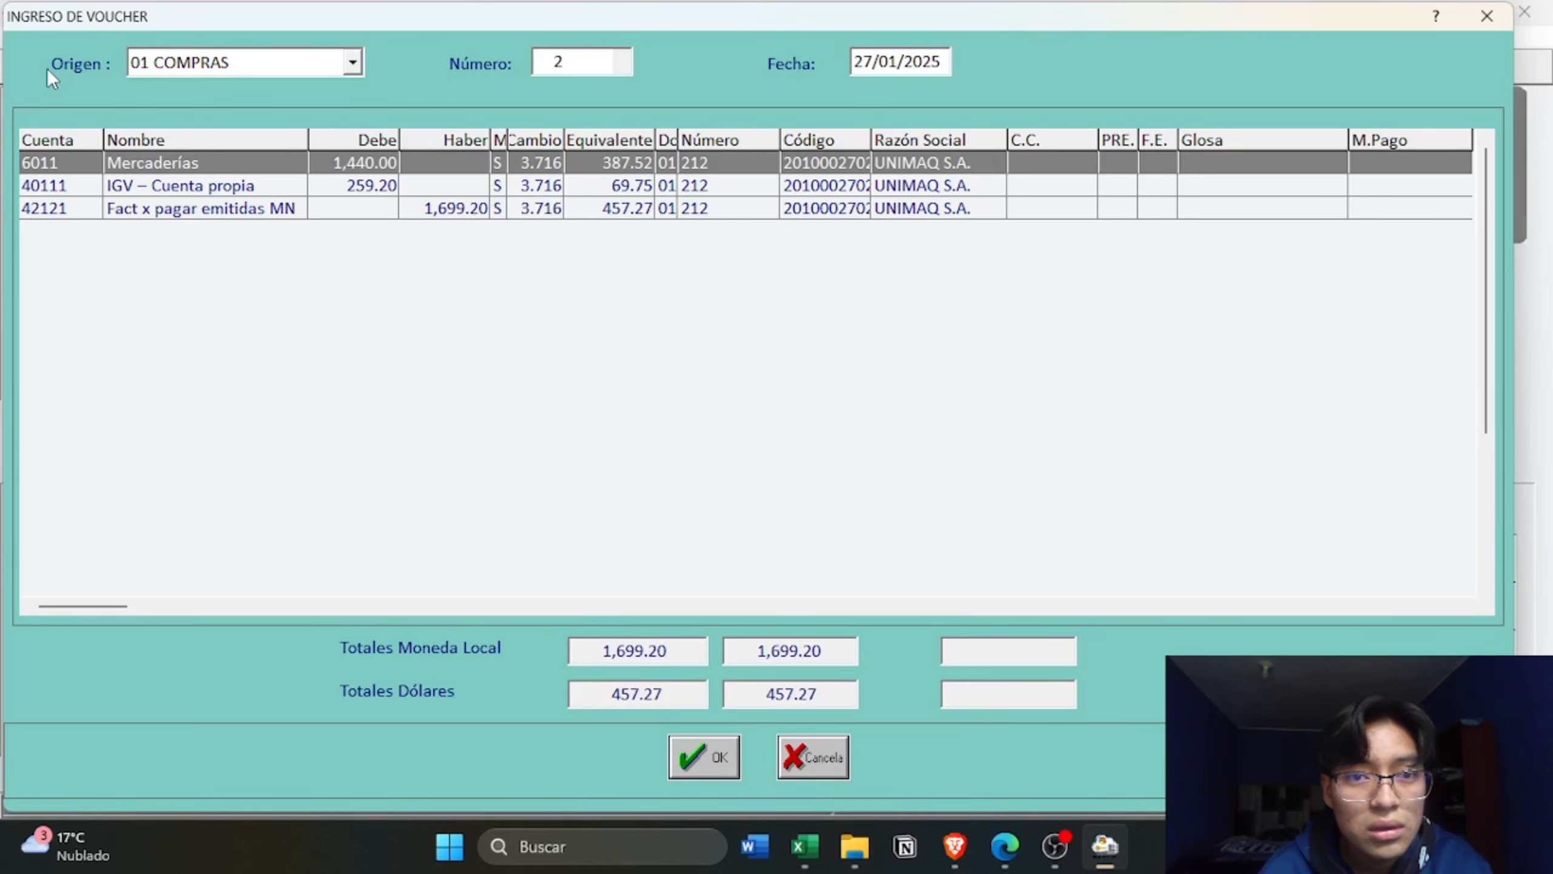
key(shift+Tab)
text(3)
key(Return)
text(4)
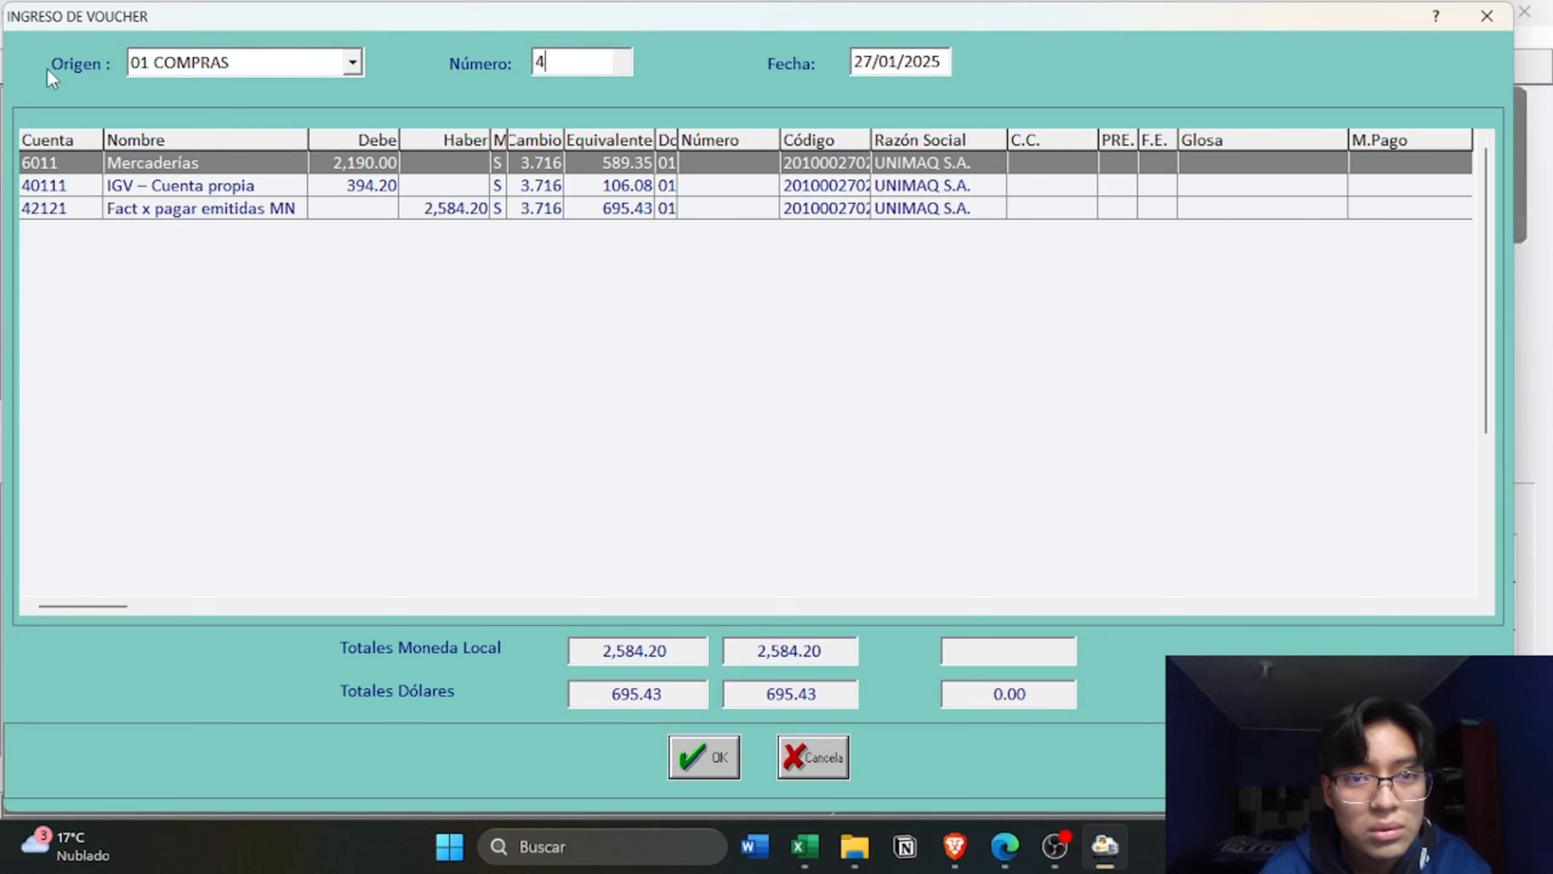
key(Return)
key(shift+Tab)
text(5)
key(Return)
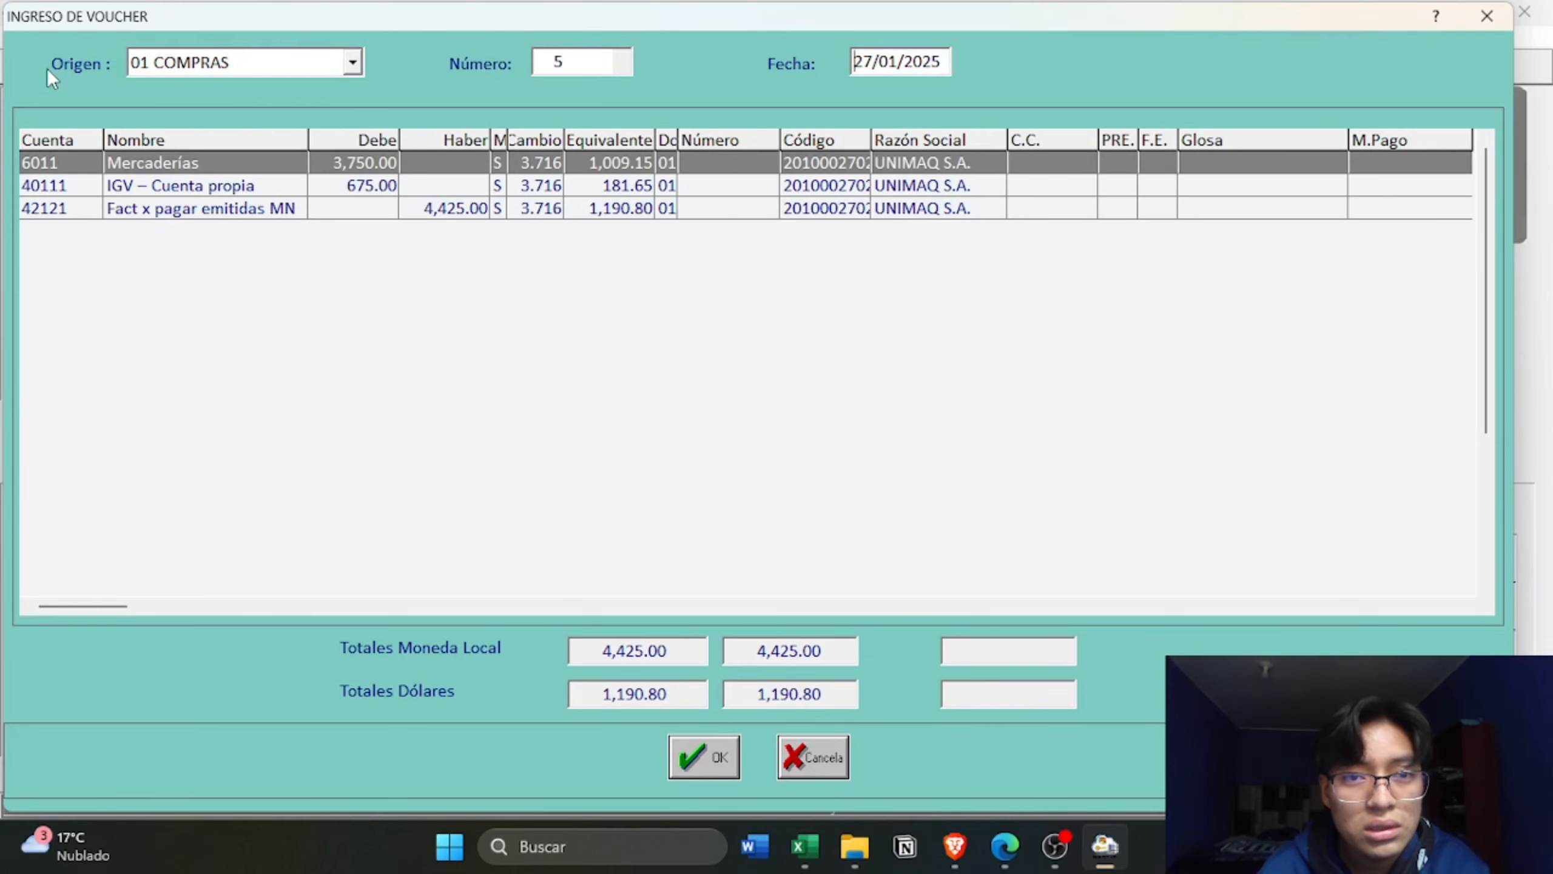
key(Escape)
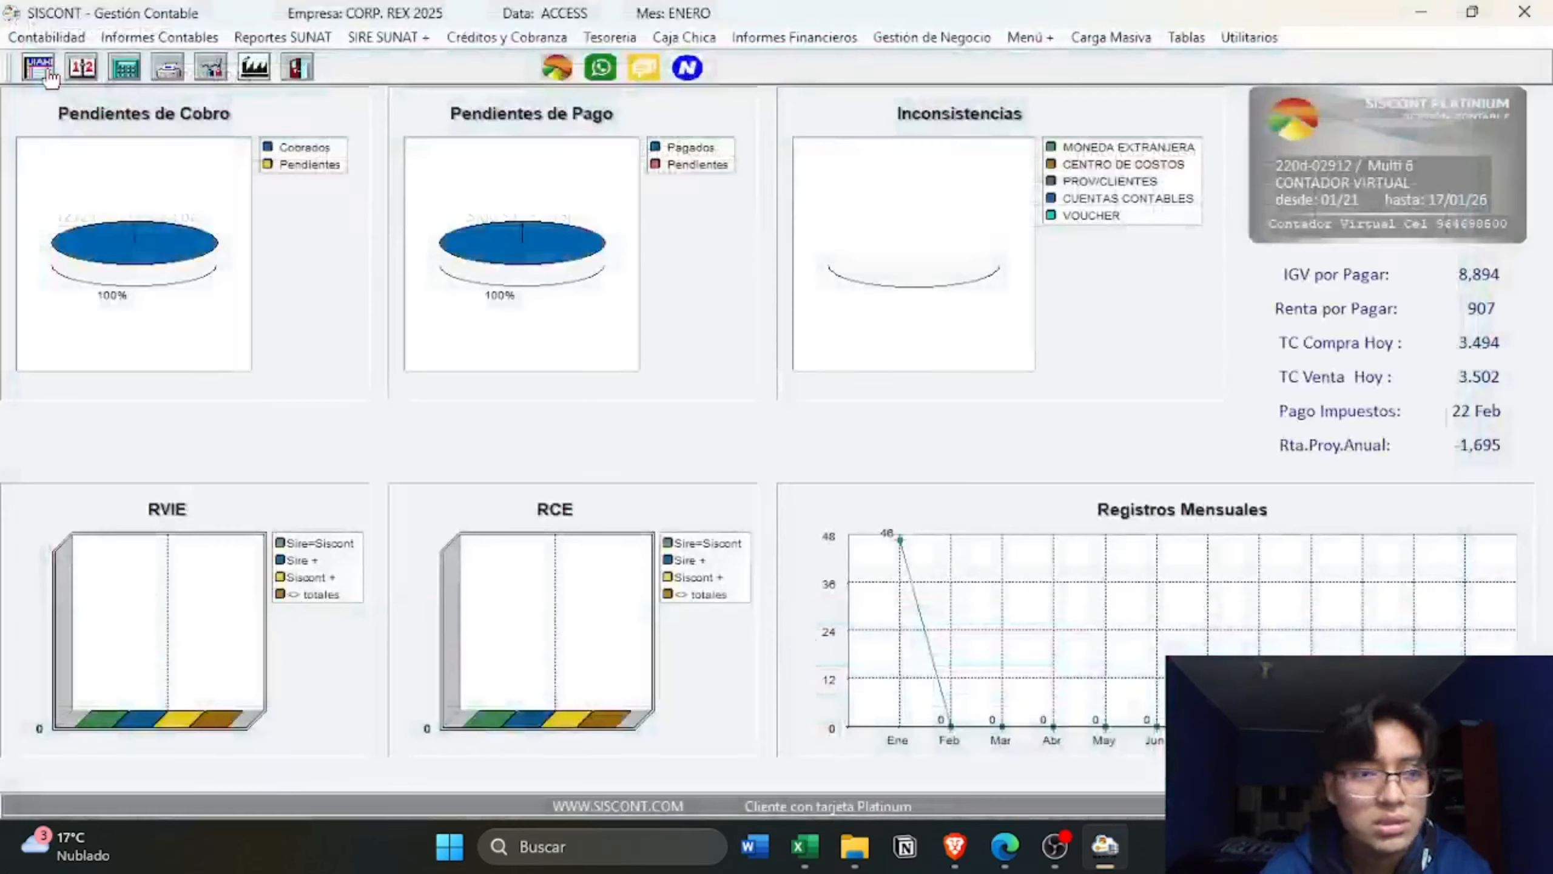
- Reopen voucher entry and display voucher 1 of origin 02 VENTAS
click(29, 73)
key(Down)
key(Down)
key(Down)
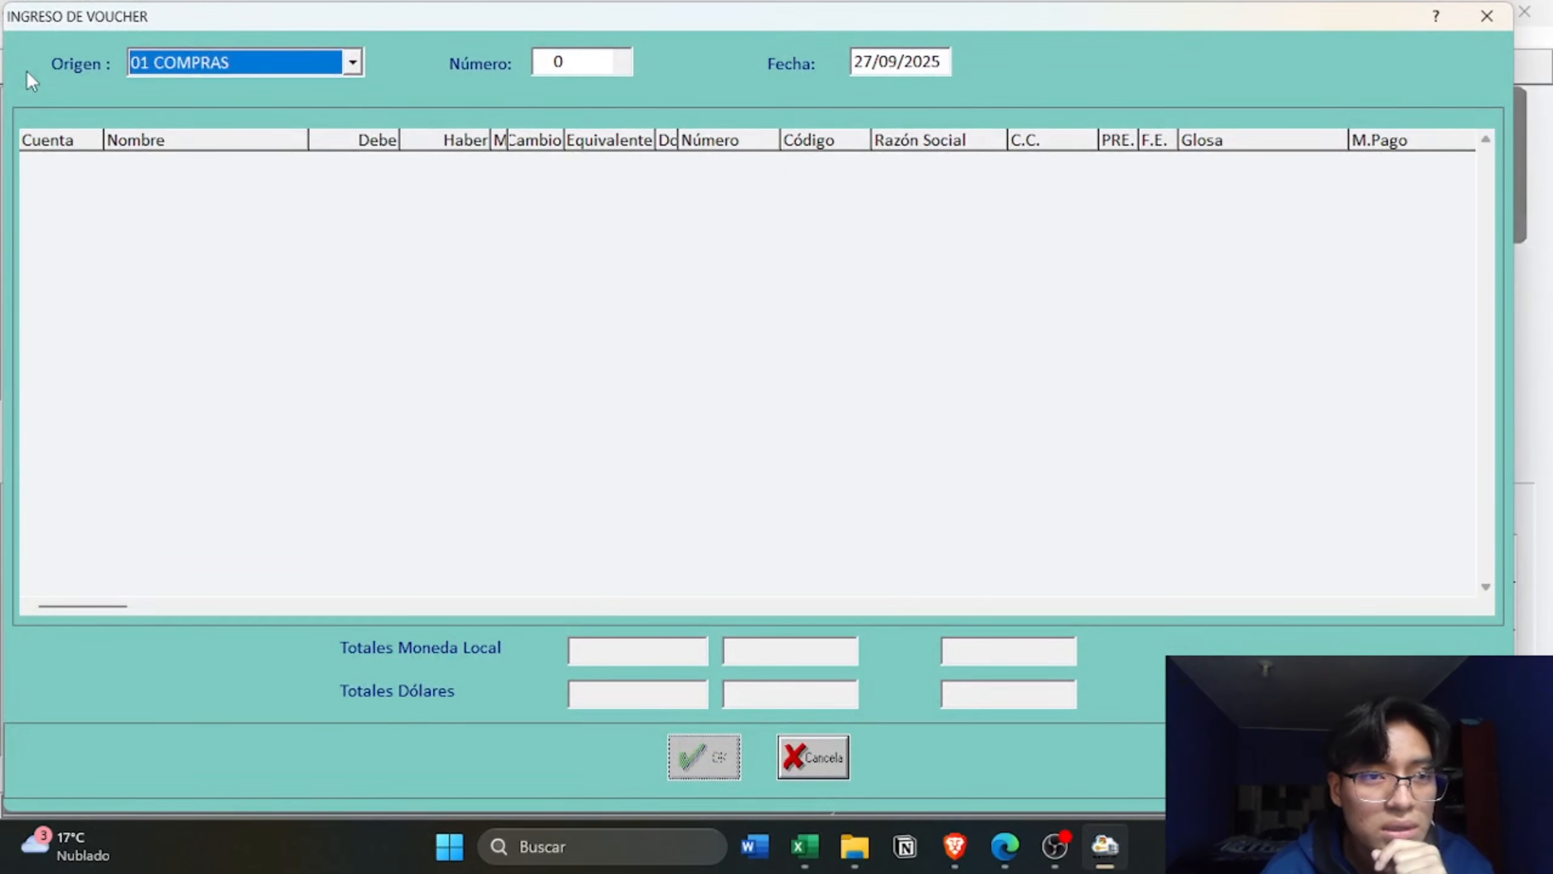
key(Up)
key(Return)
text(1)
key(Return)
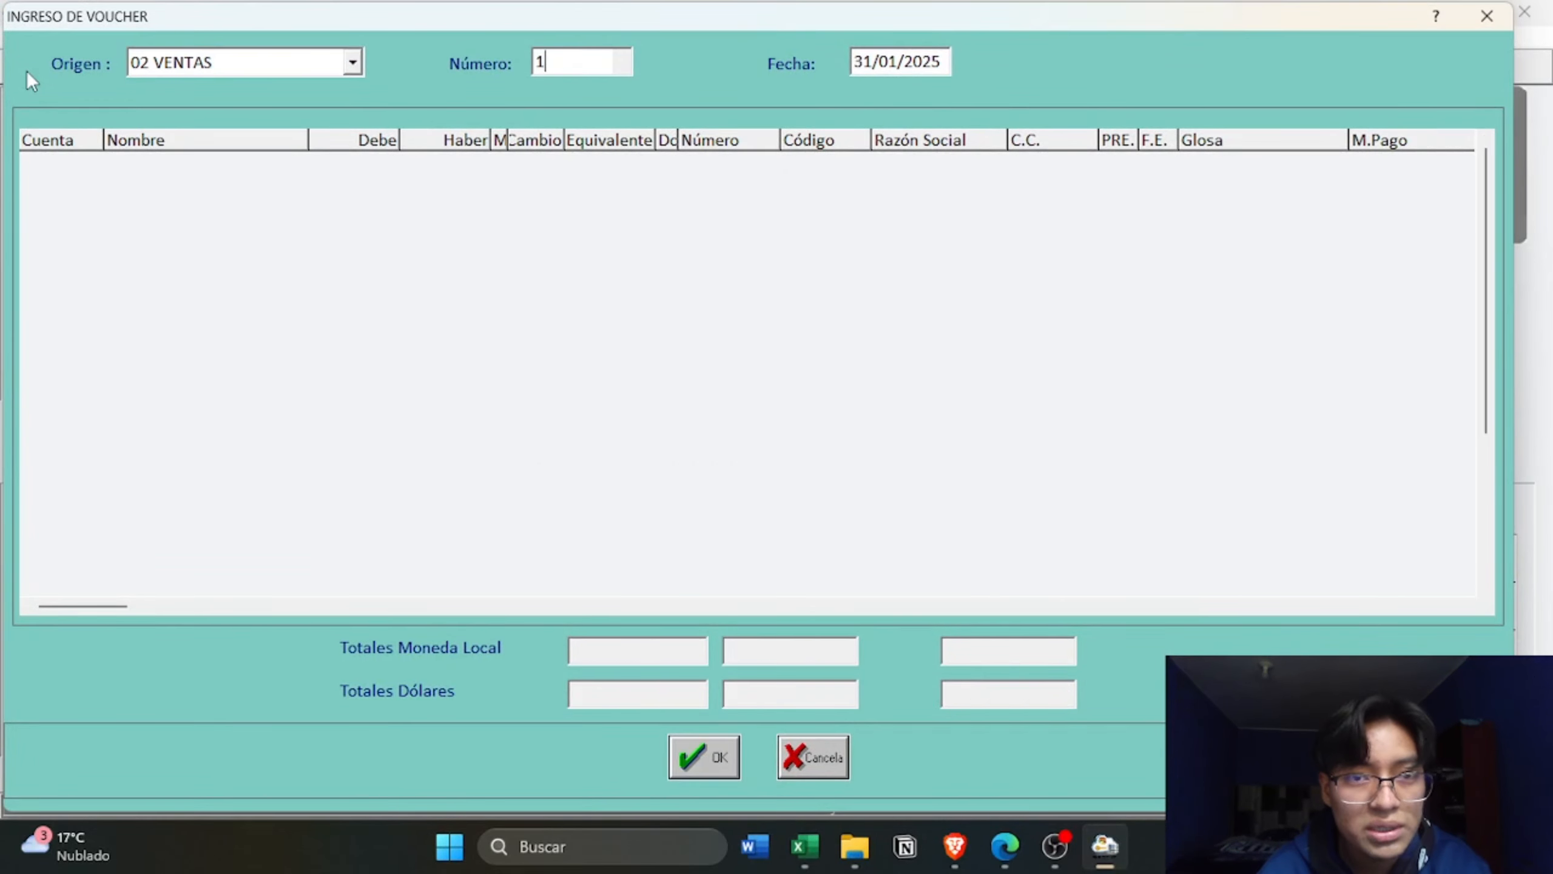
- Review vouchers 2 to 5 of origin 02 VENTAS one after another
key(shift+Tab)
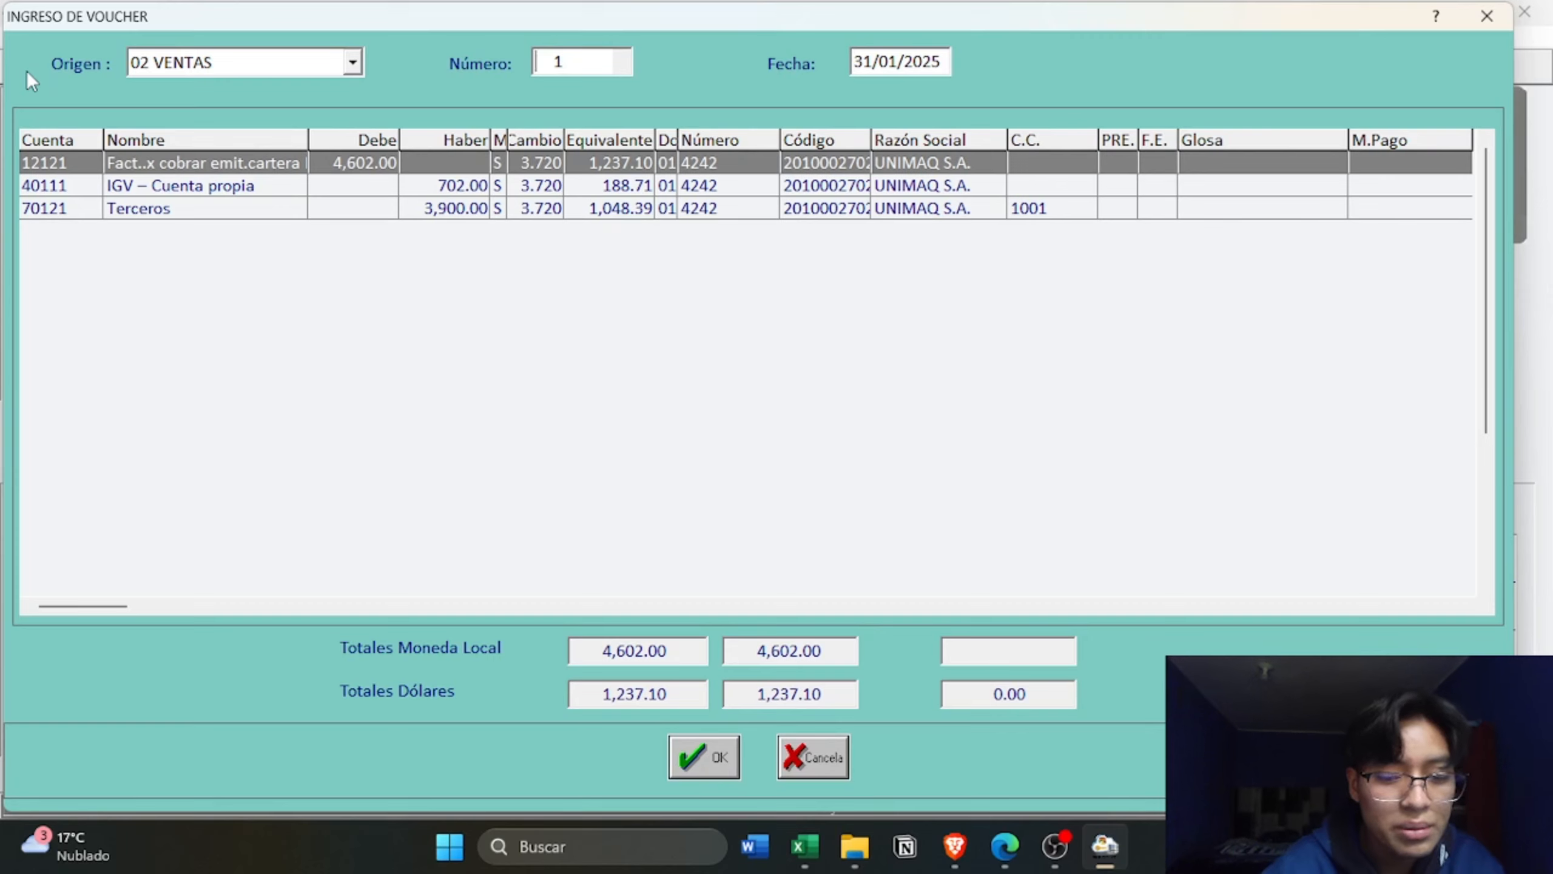
text(2)
key(Return)
key(shift+Tab)
text(3)
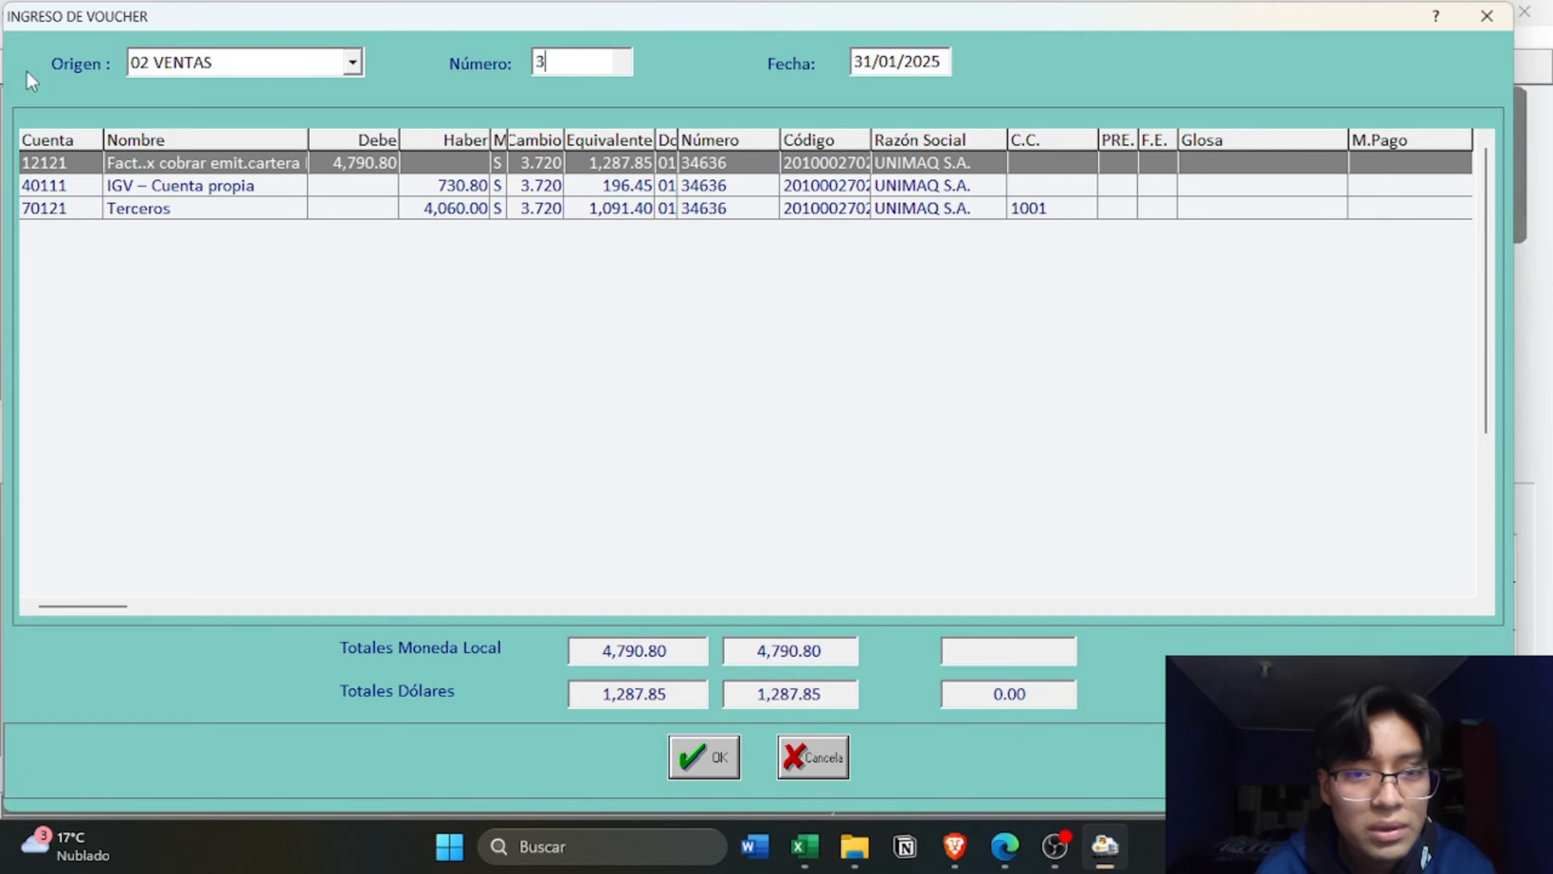
key(Return)
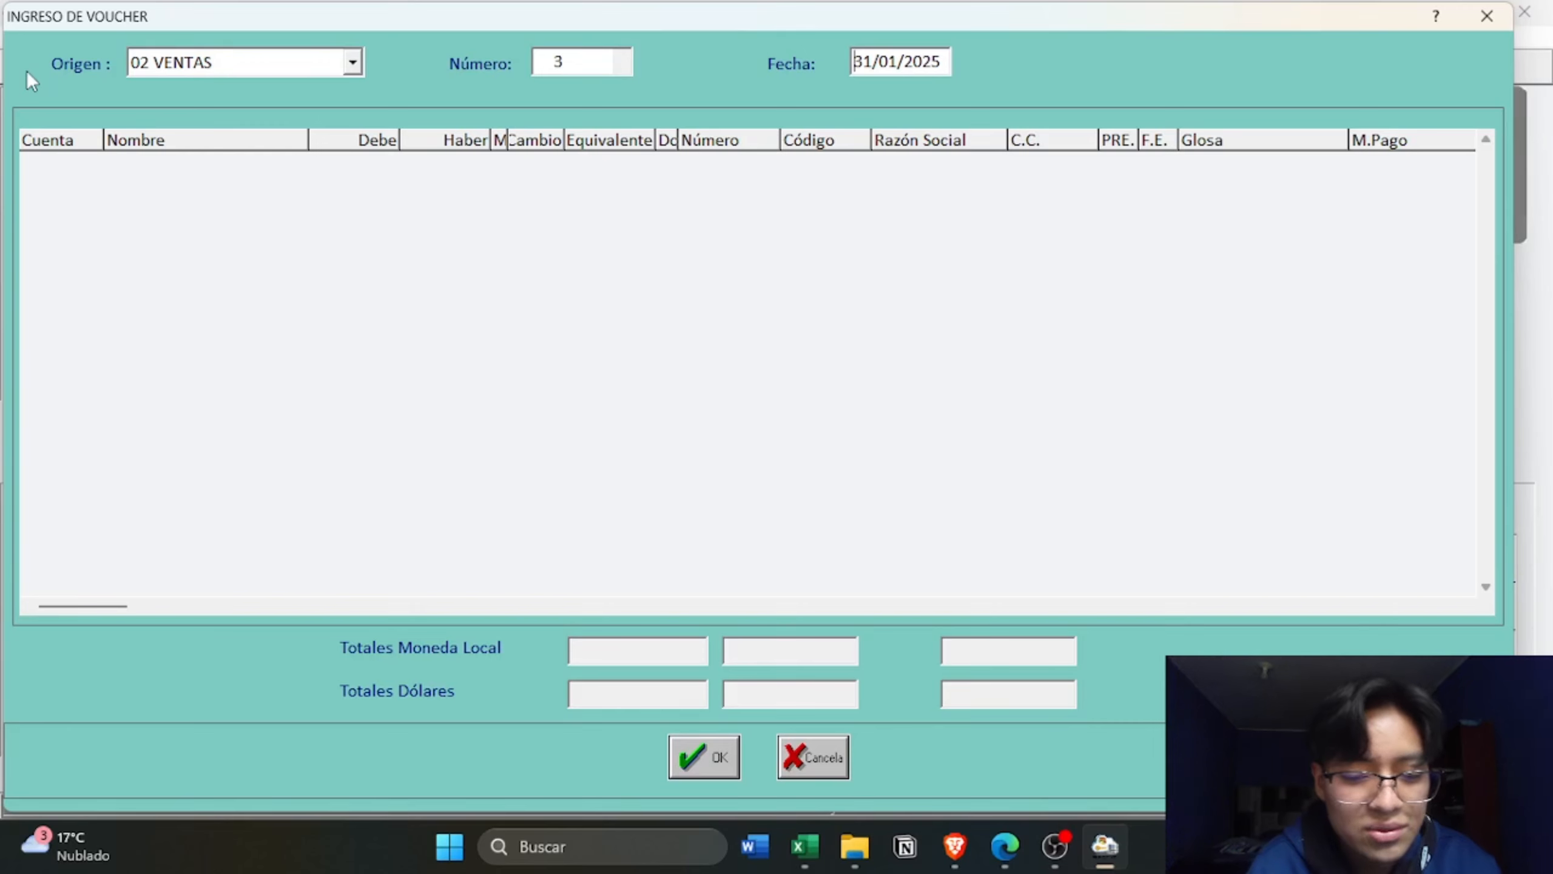
key(shift+Tab)
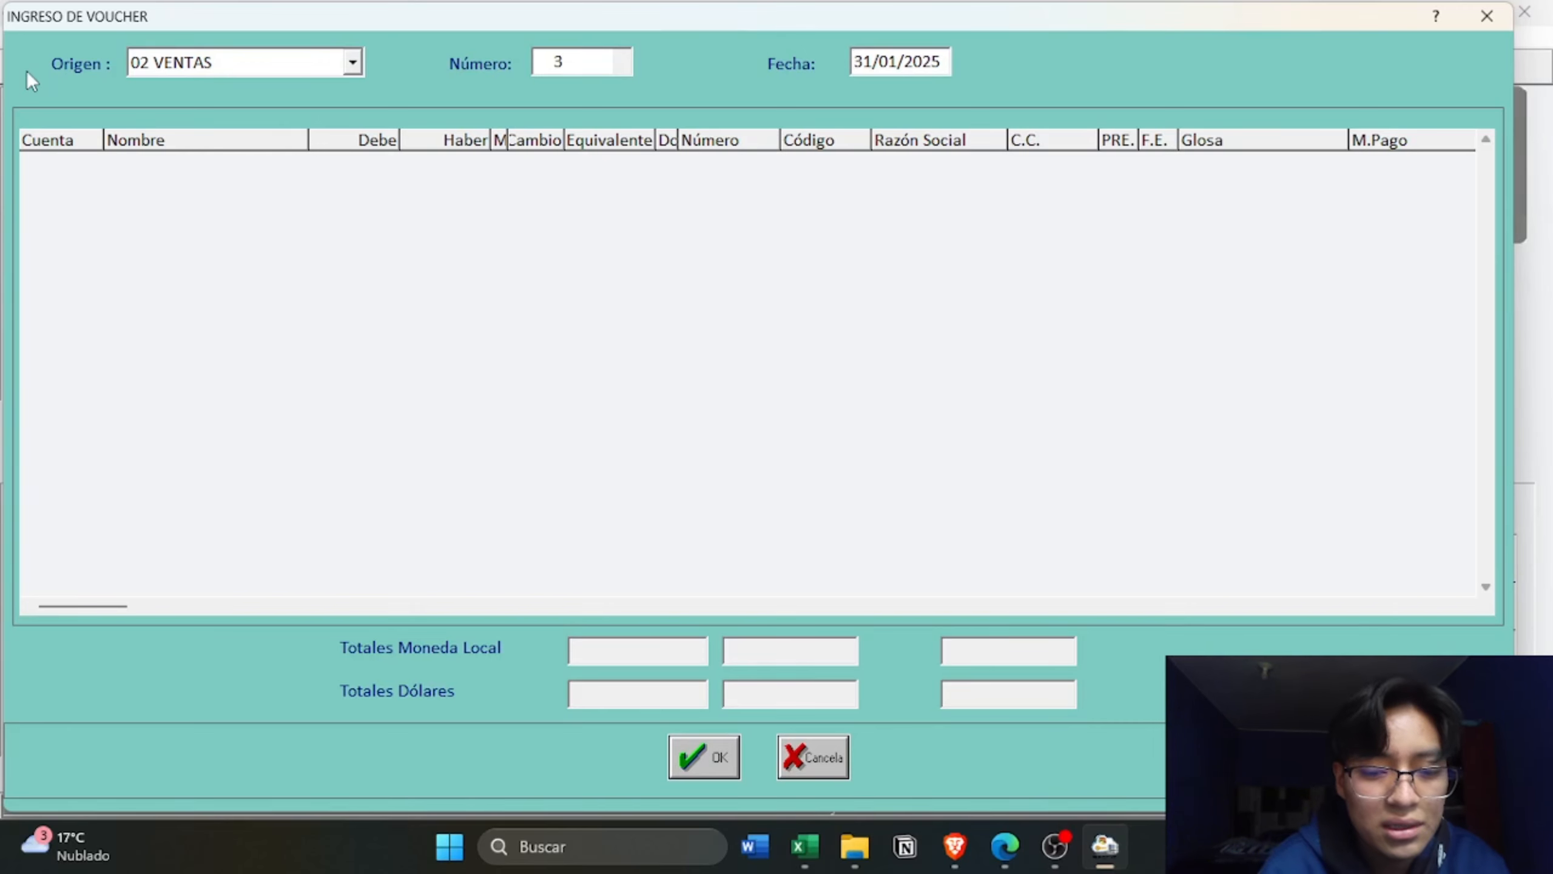
text(4)
key(Tab)
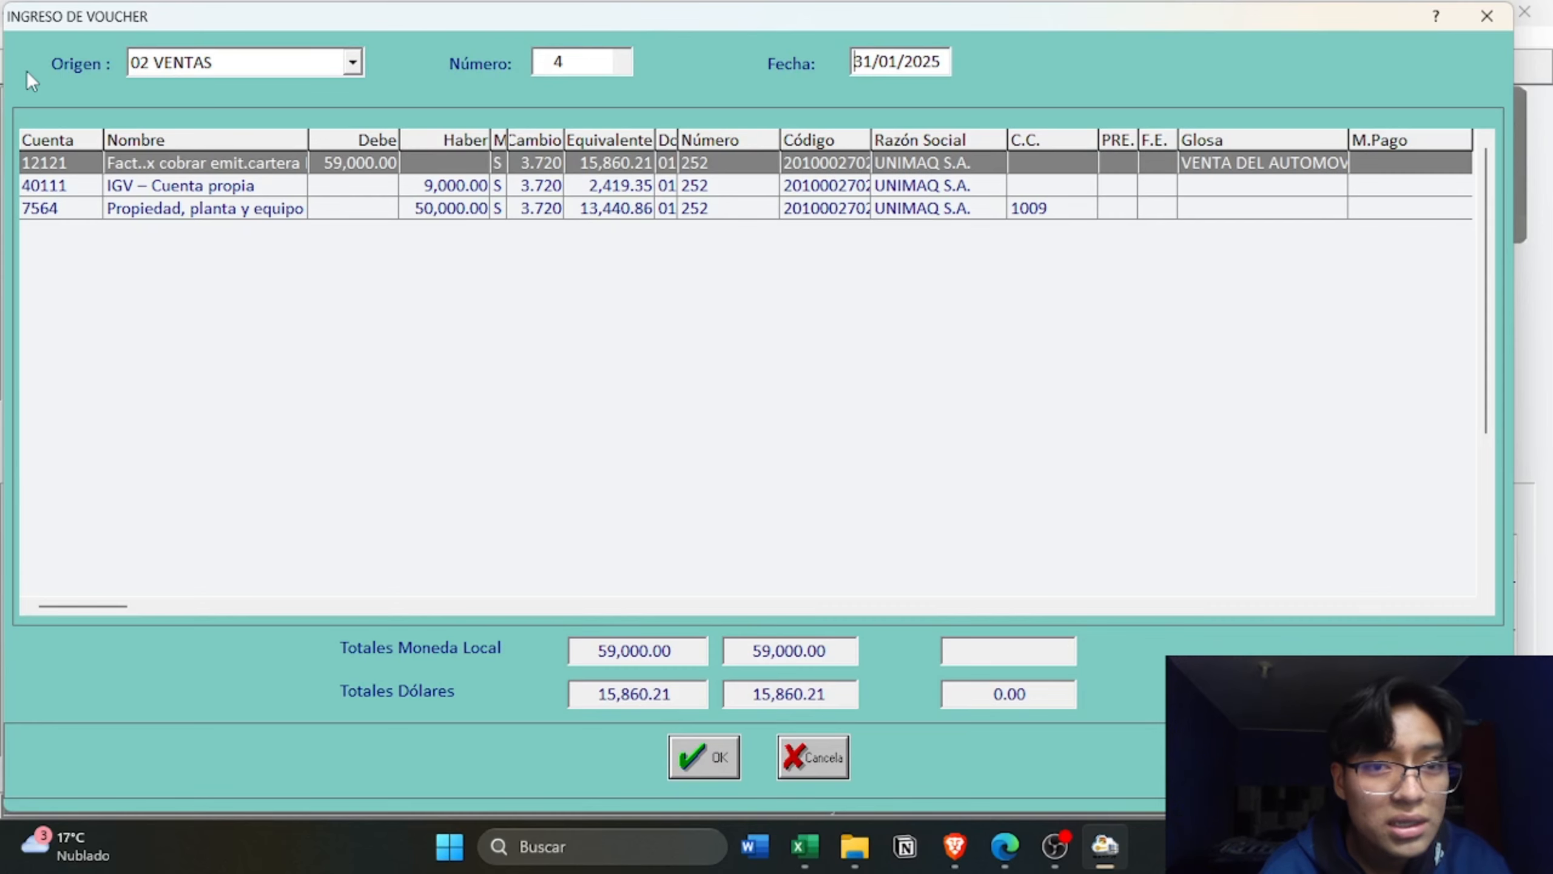
text(5)
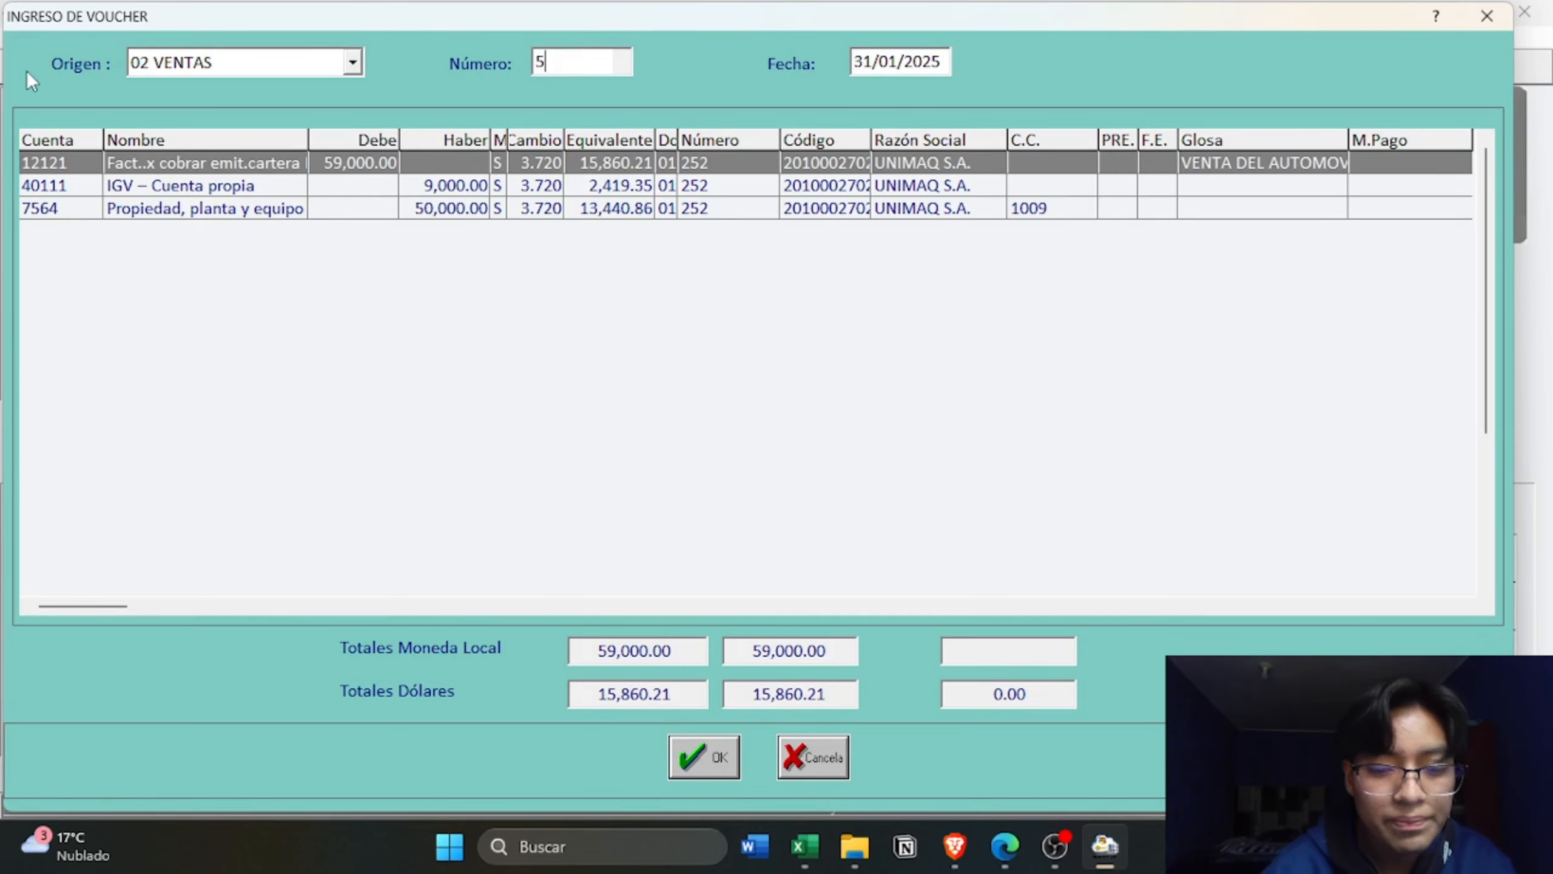
key(Tab)
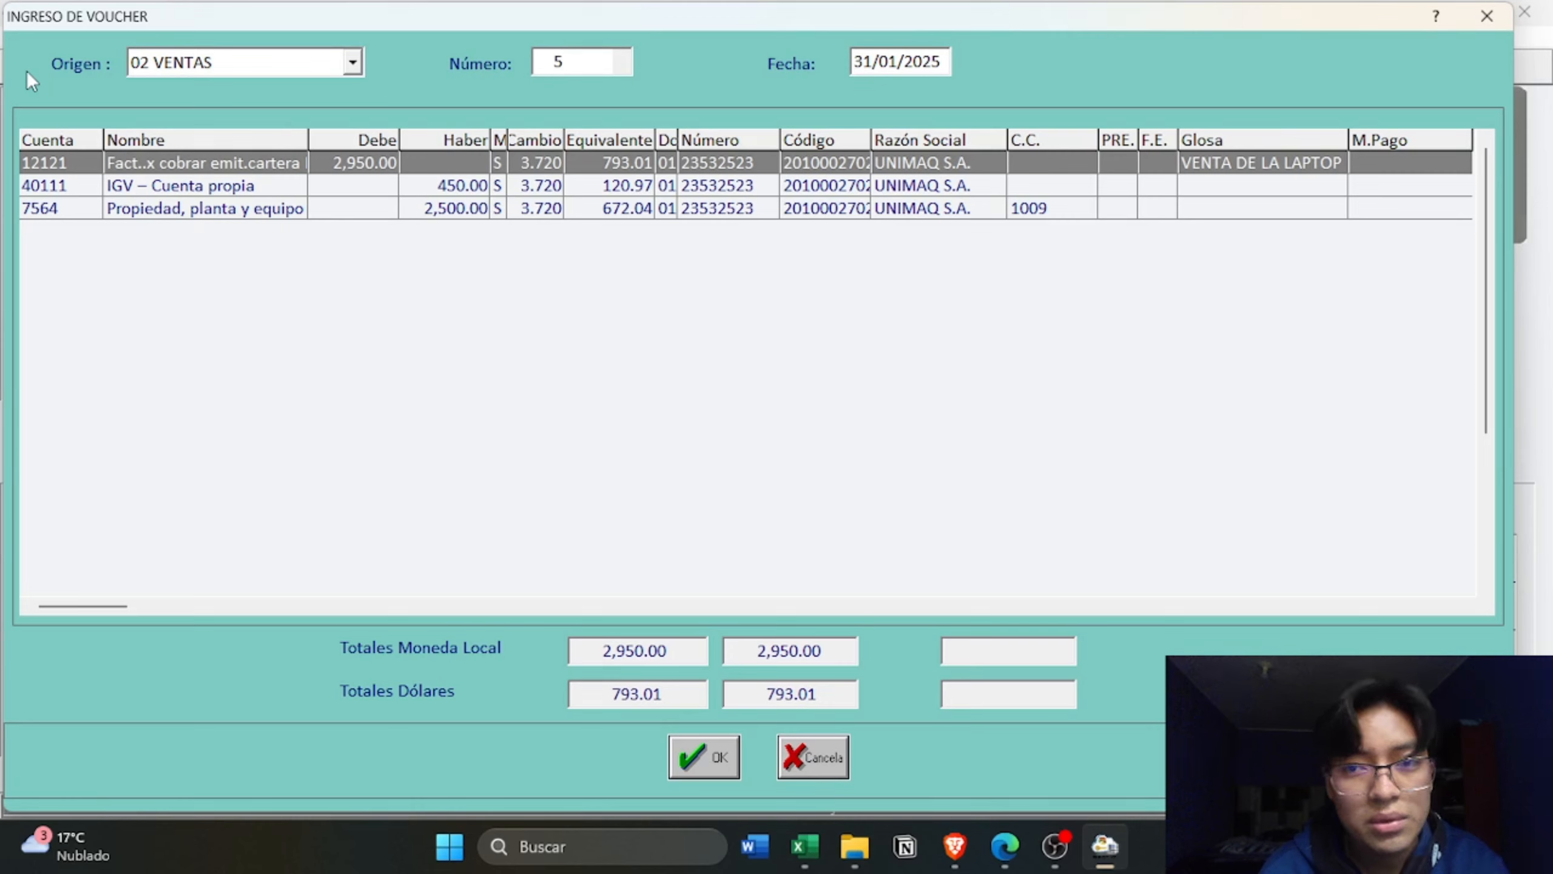
- Change the origin to 05 DIARIO and display its voucher 1
key(shift+Tab)
key(shift+Tab)
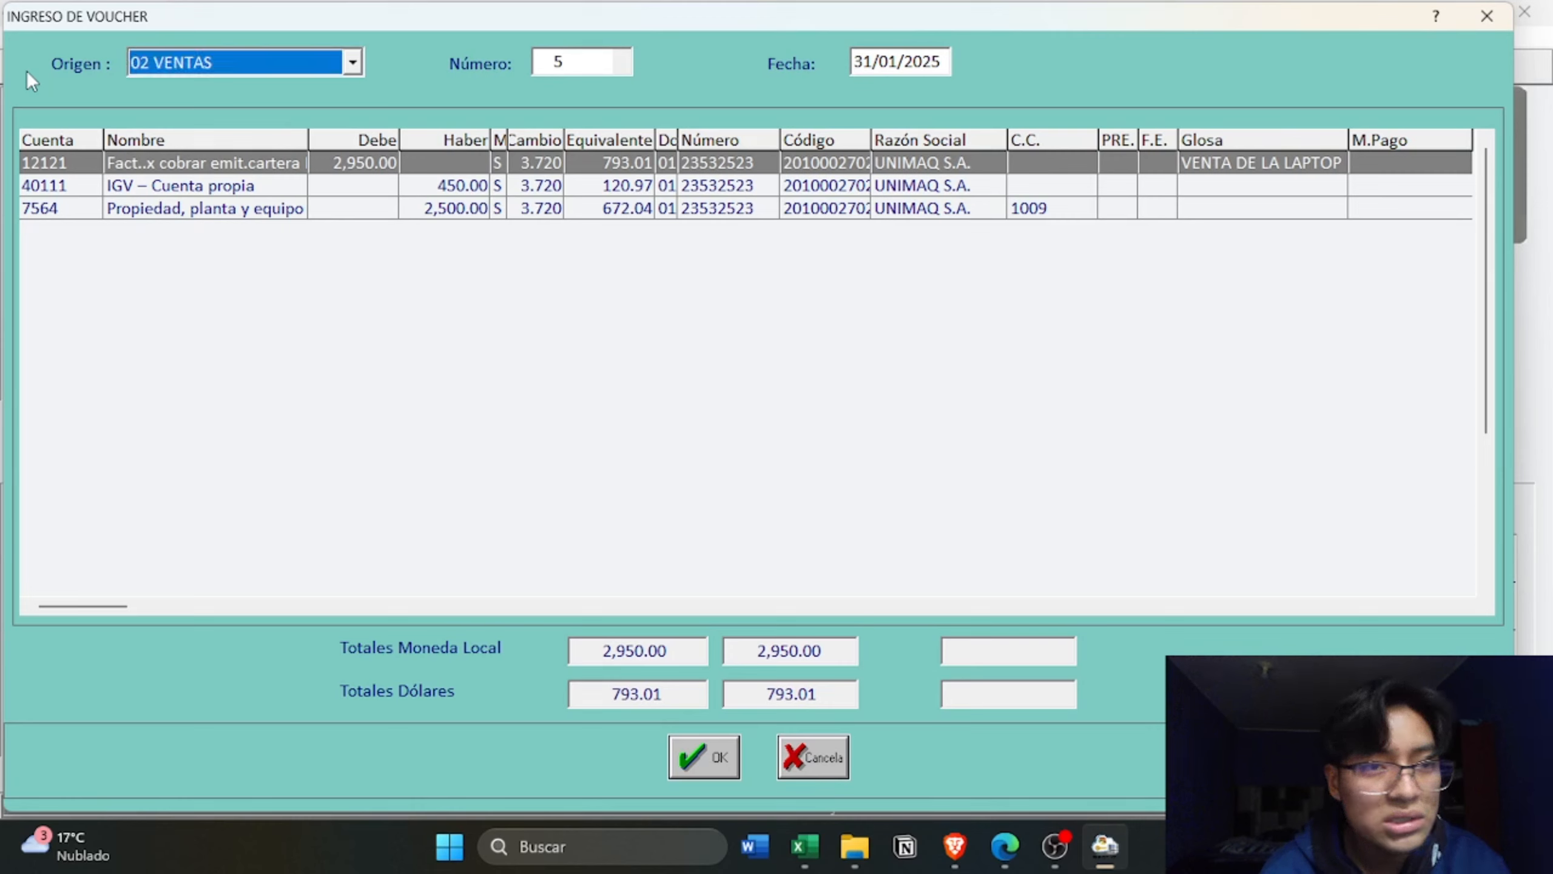
key(Down)
key(Down)
key(Down)
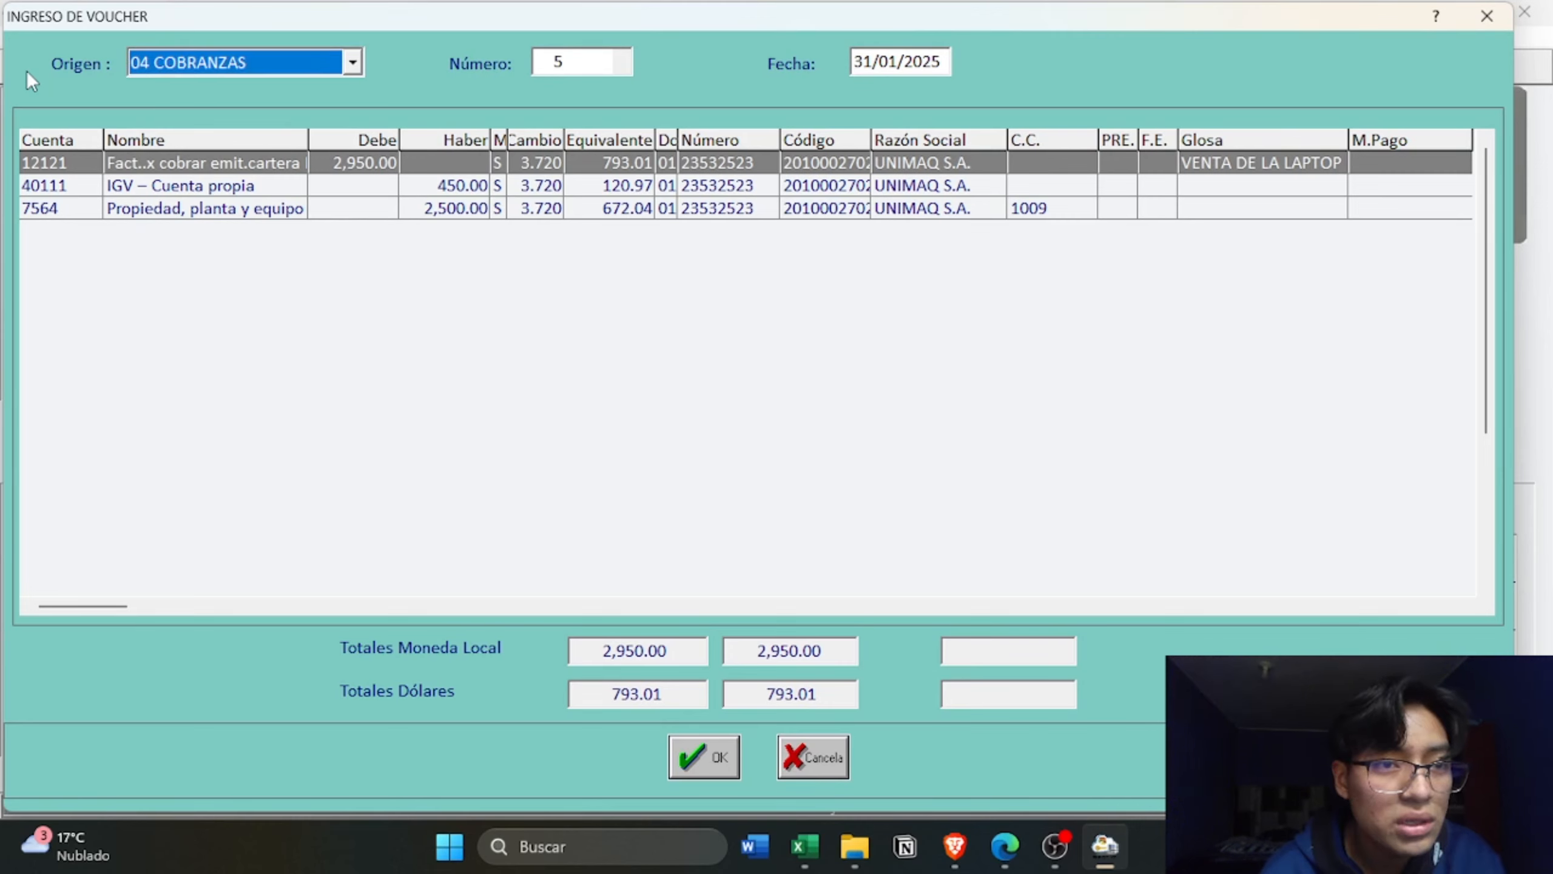
key(Tab)
text(1)
key(Tab)
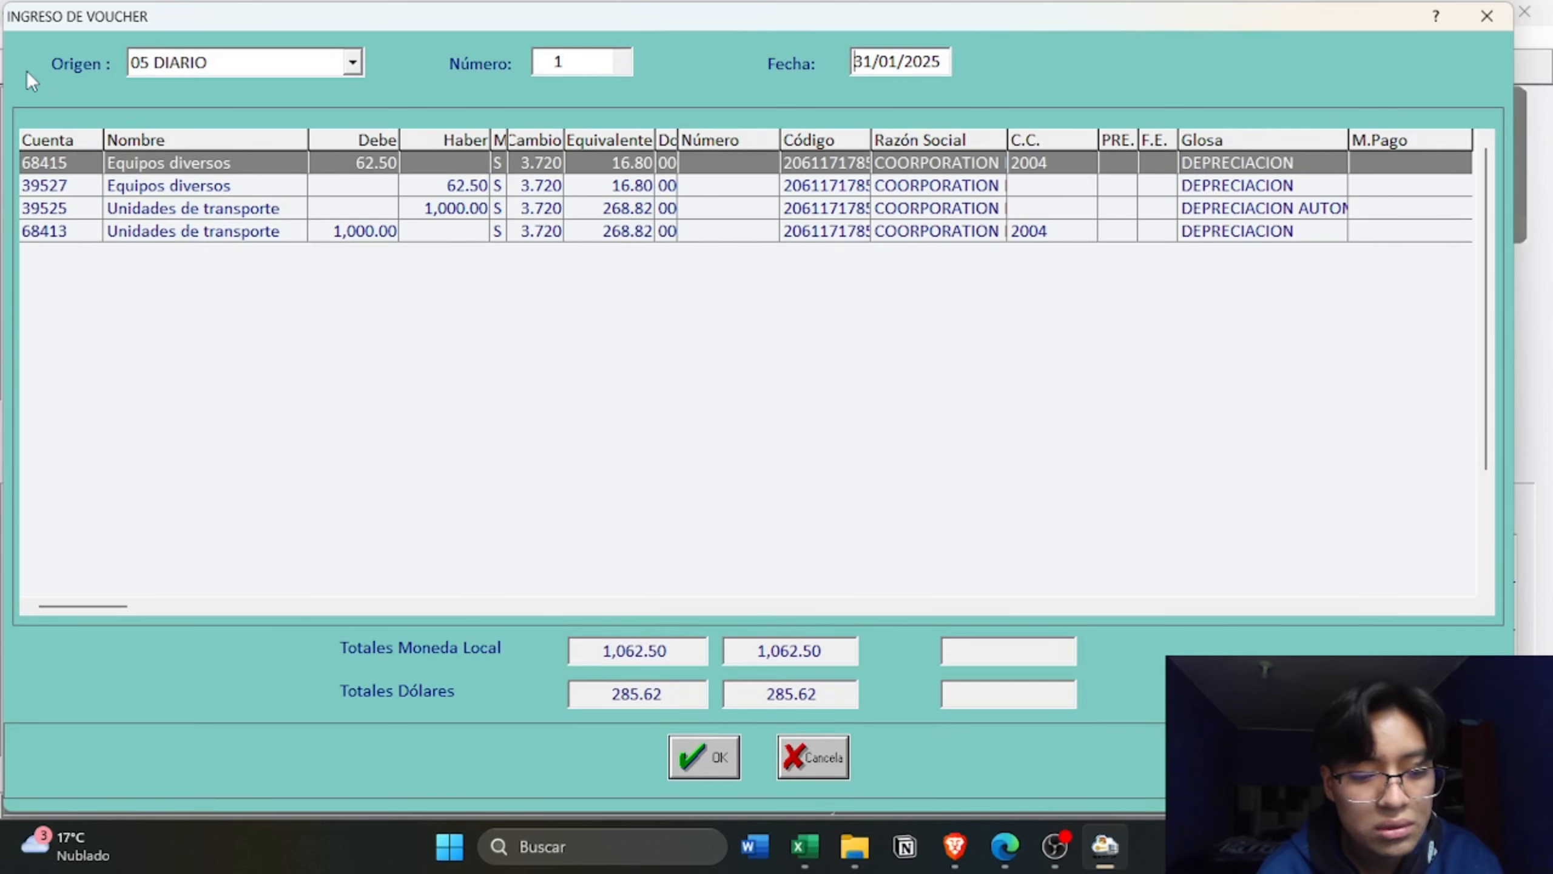
- Review vouchers 2 to 5 of origin 05 DIARIO and leave voucher entry without changes
text(2)
key(Tab)
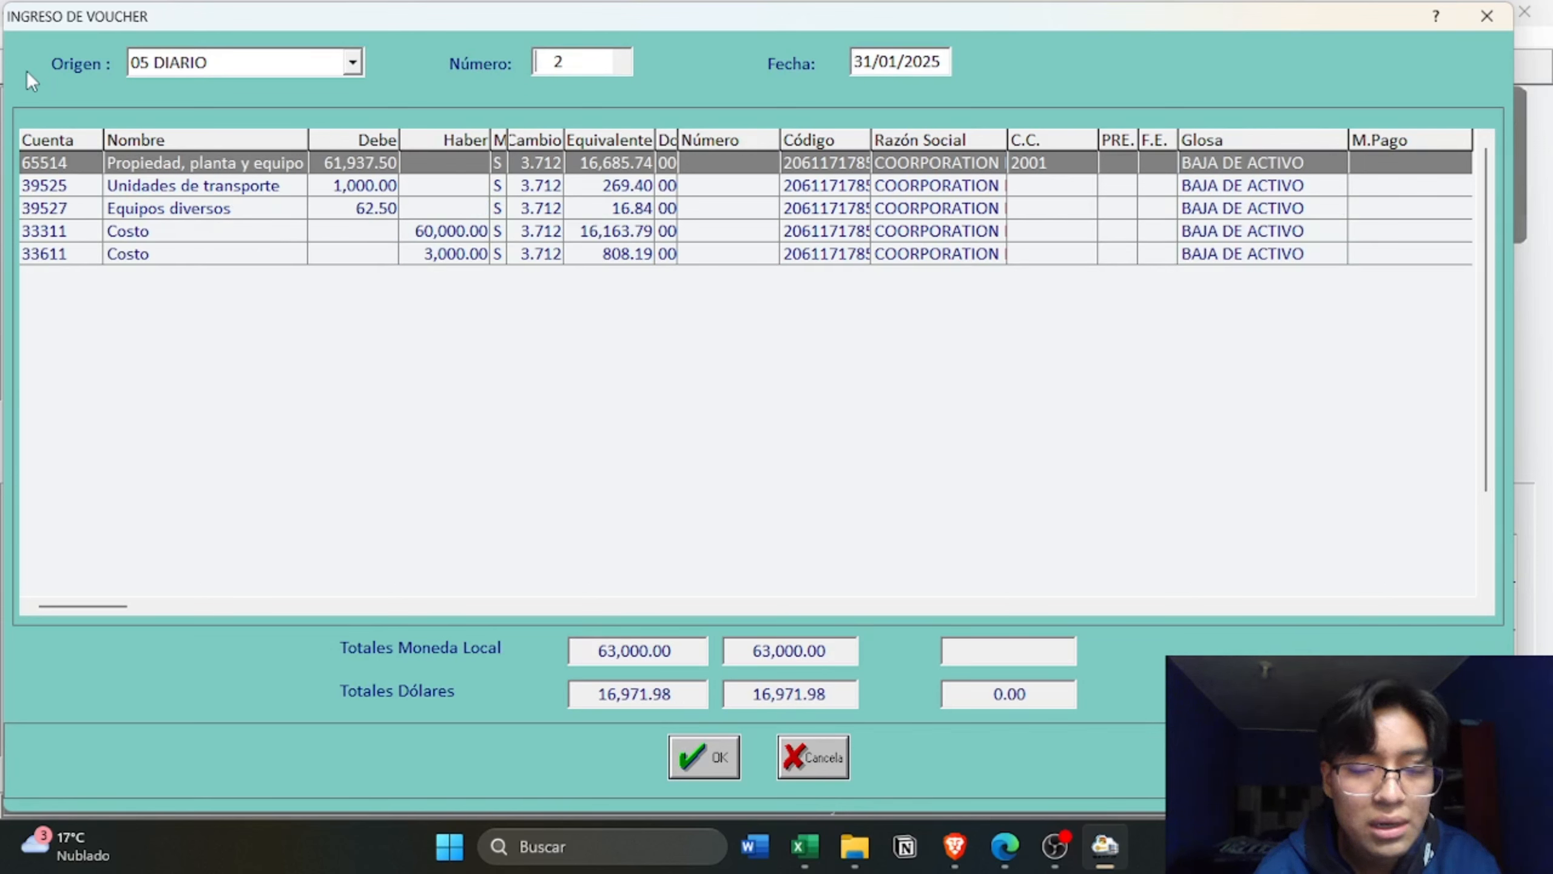
text(3)
key(Tab)
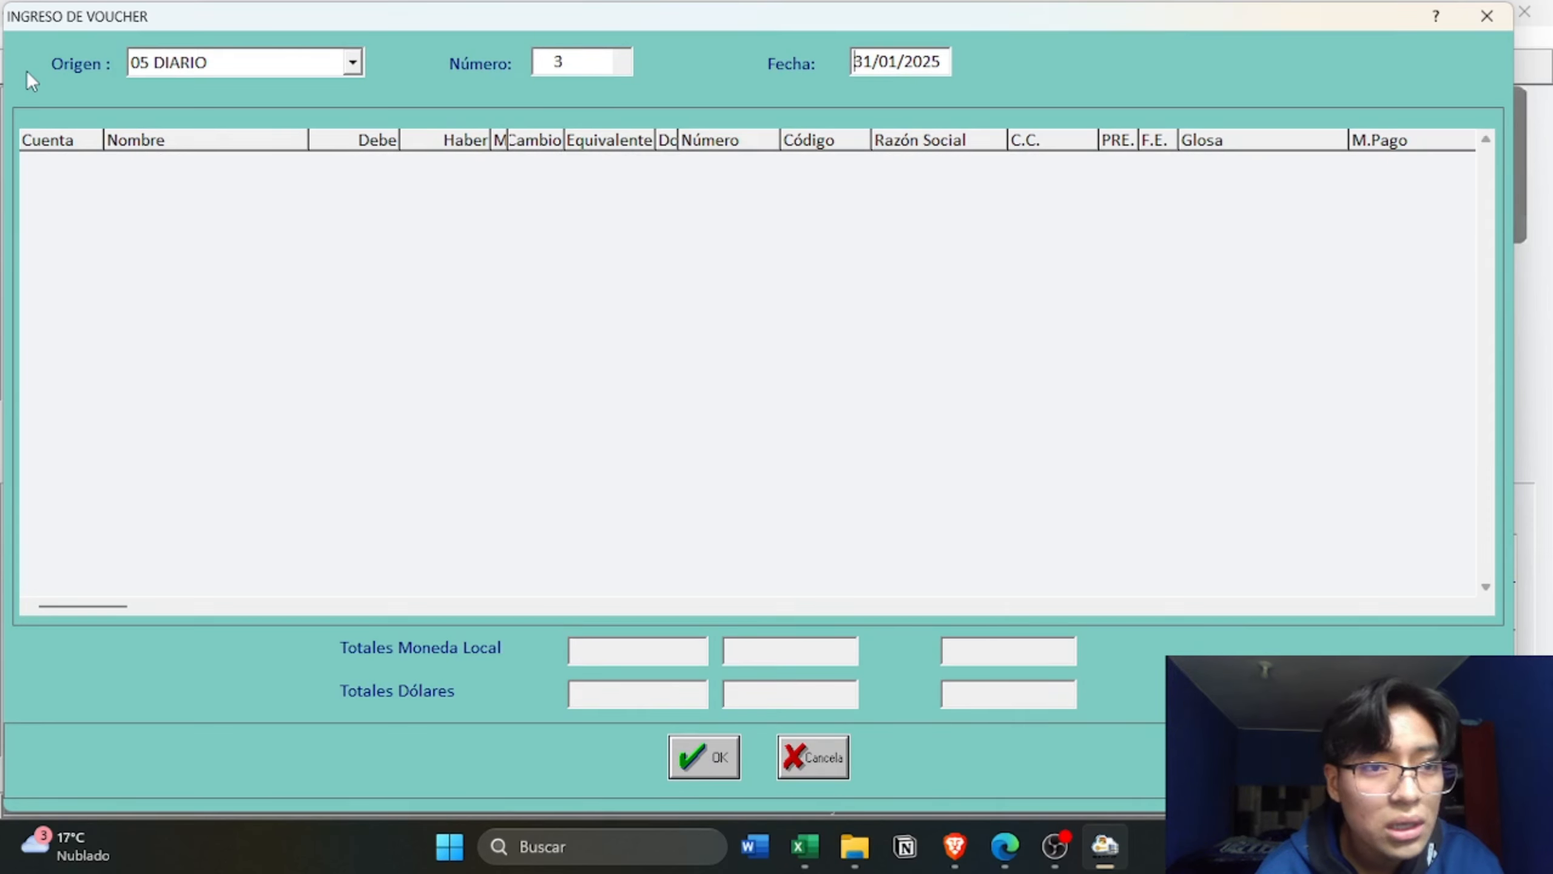
text(4)
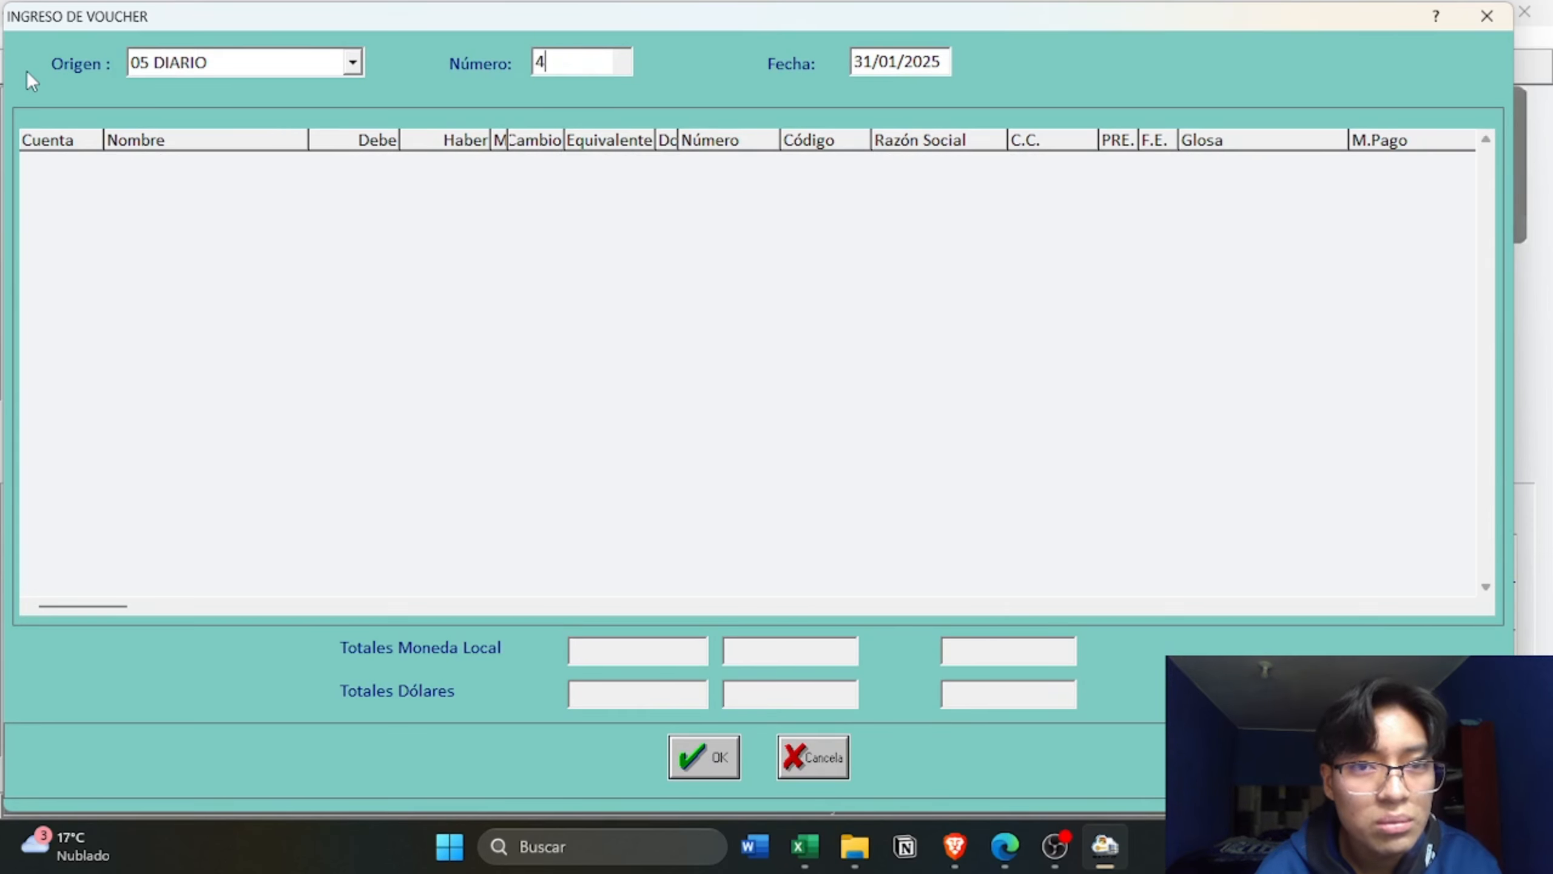
key(Tab)
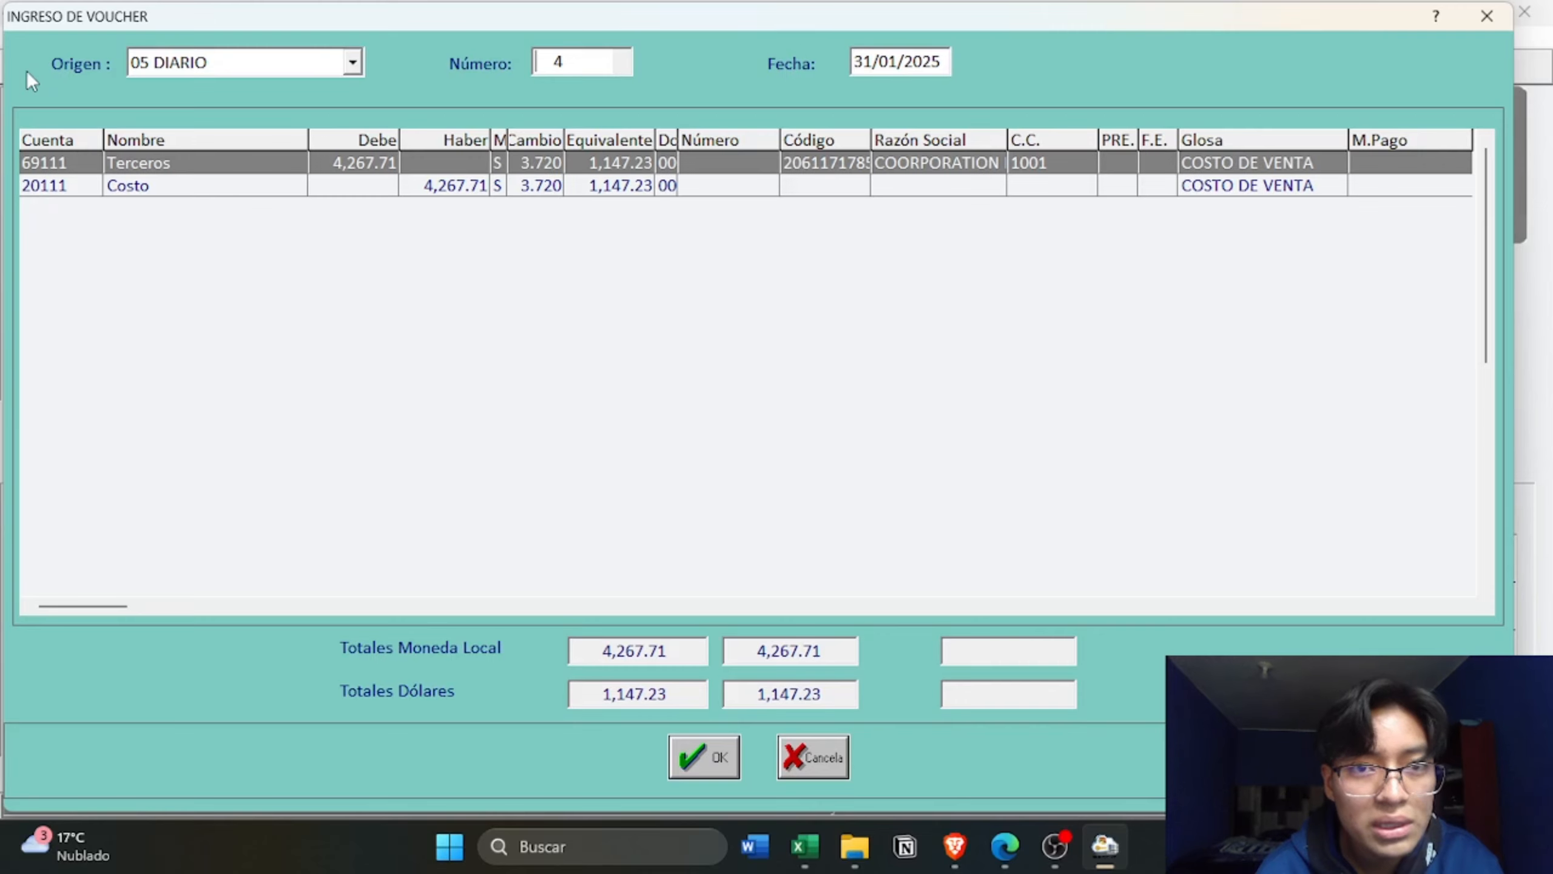
text(5)
key(Return)
key(Escape)
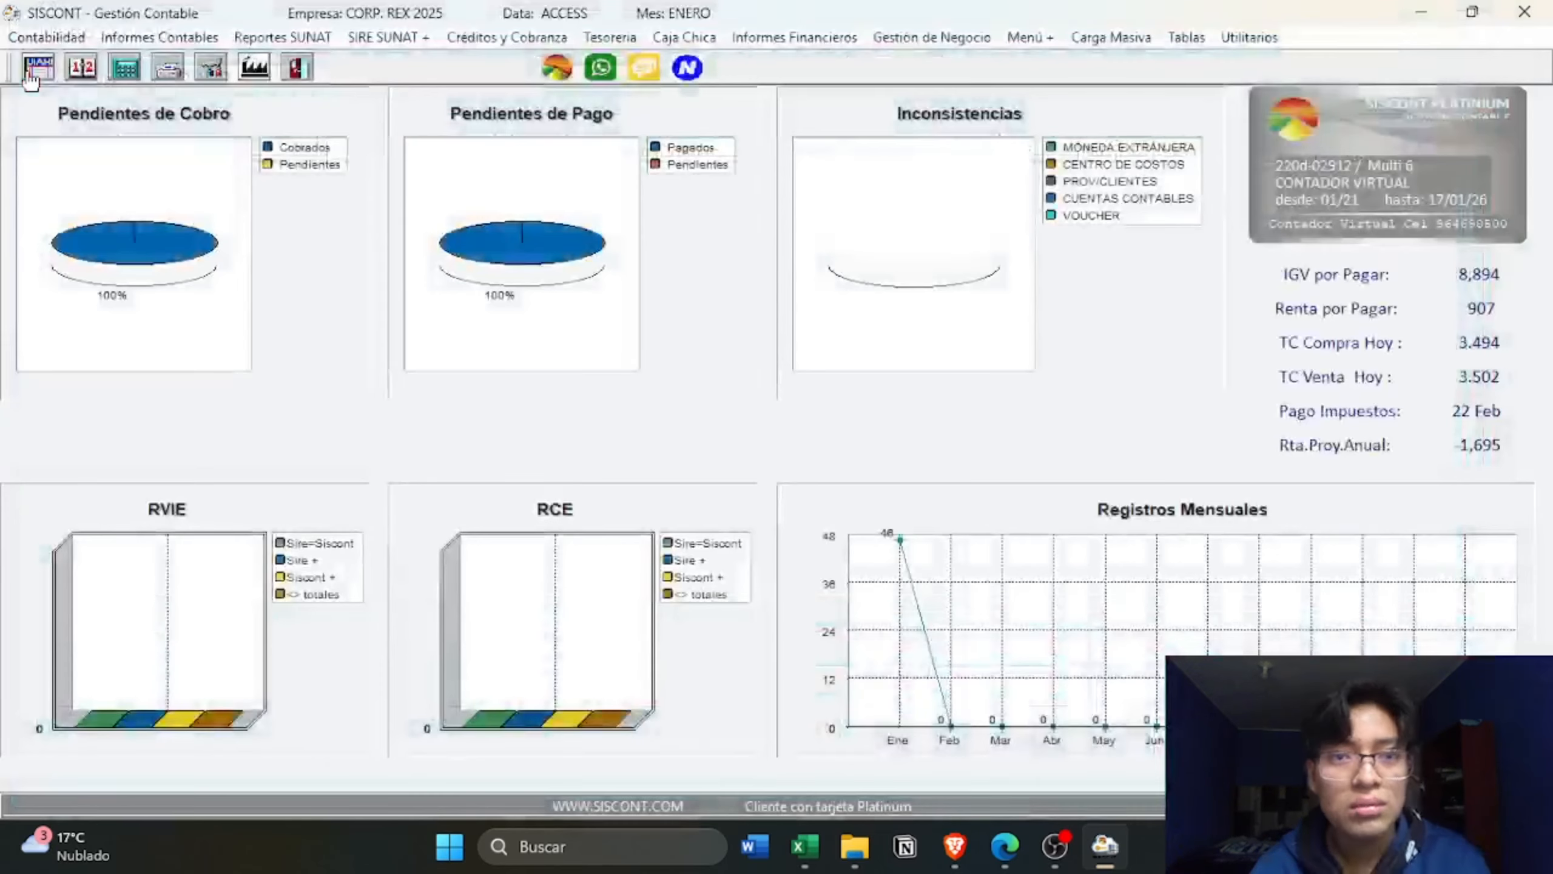
click(183, 41)
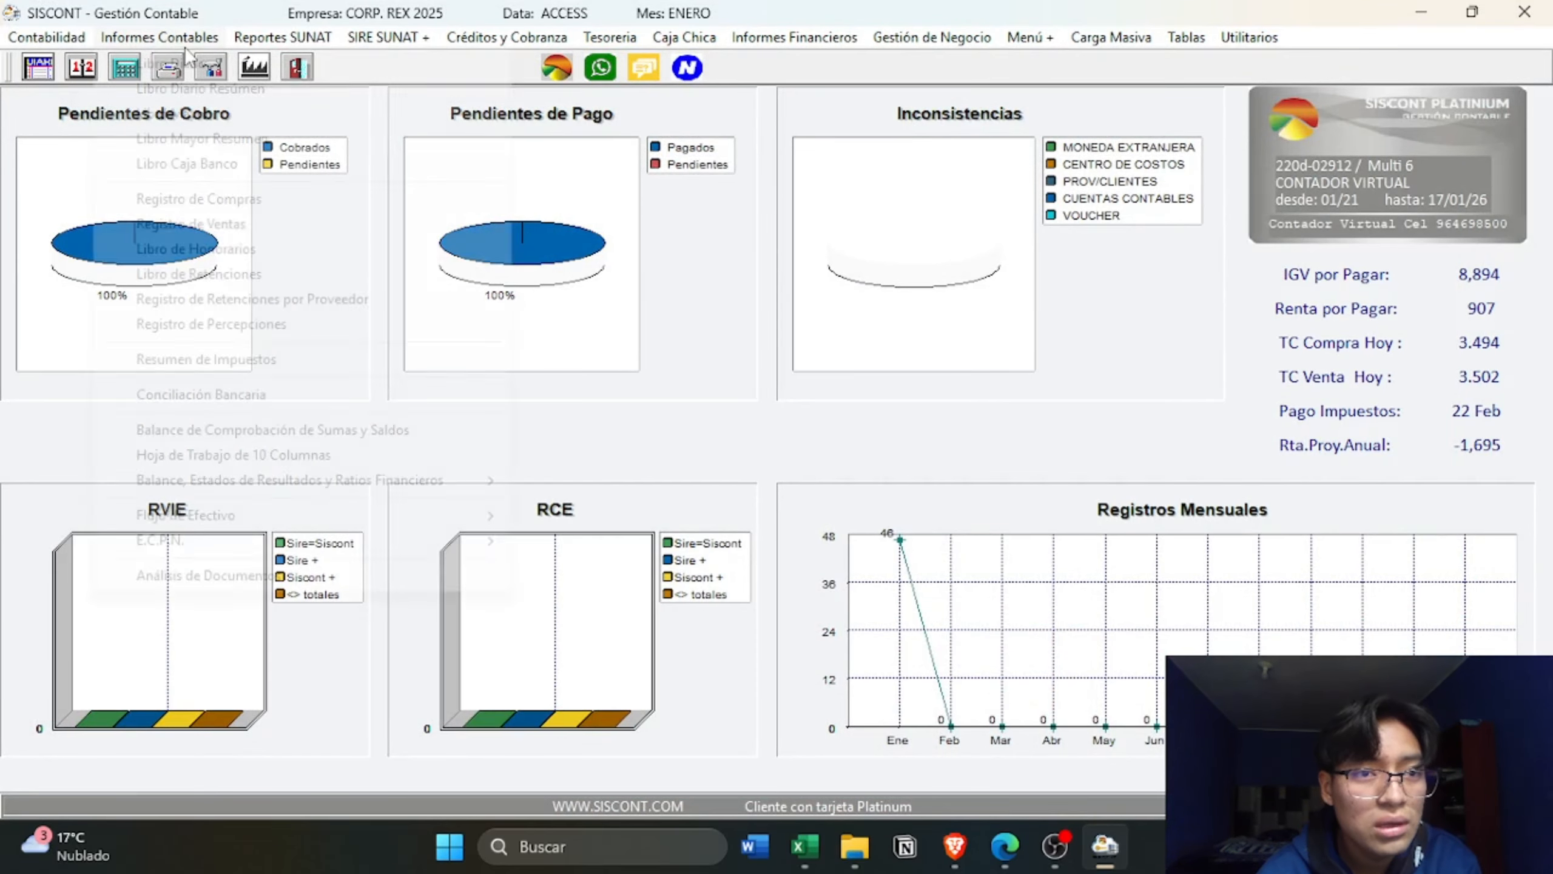
click(774, 326)
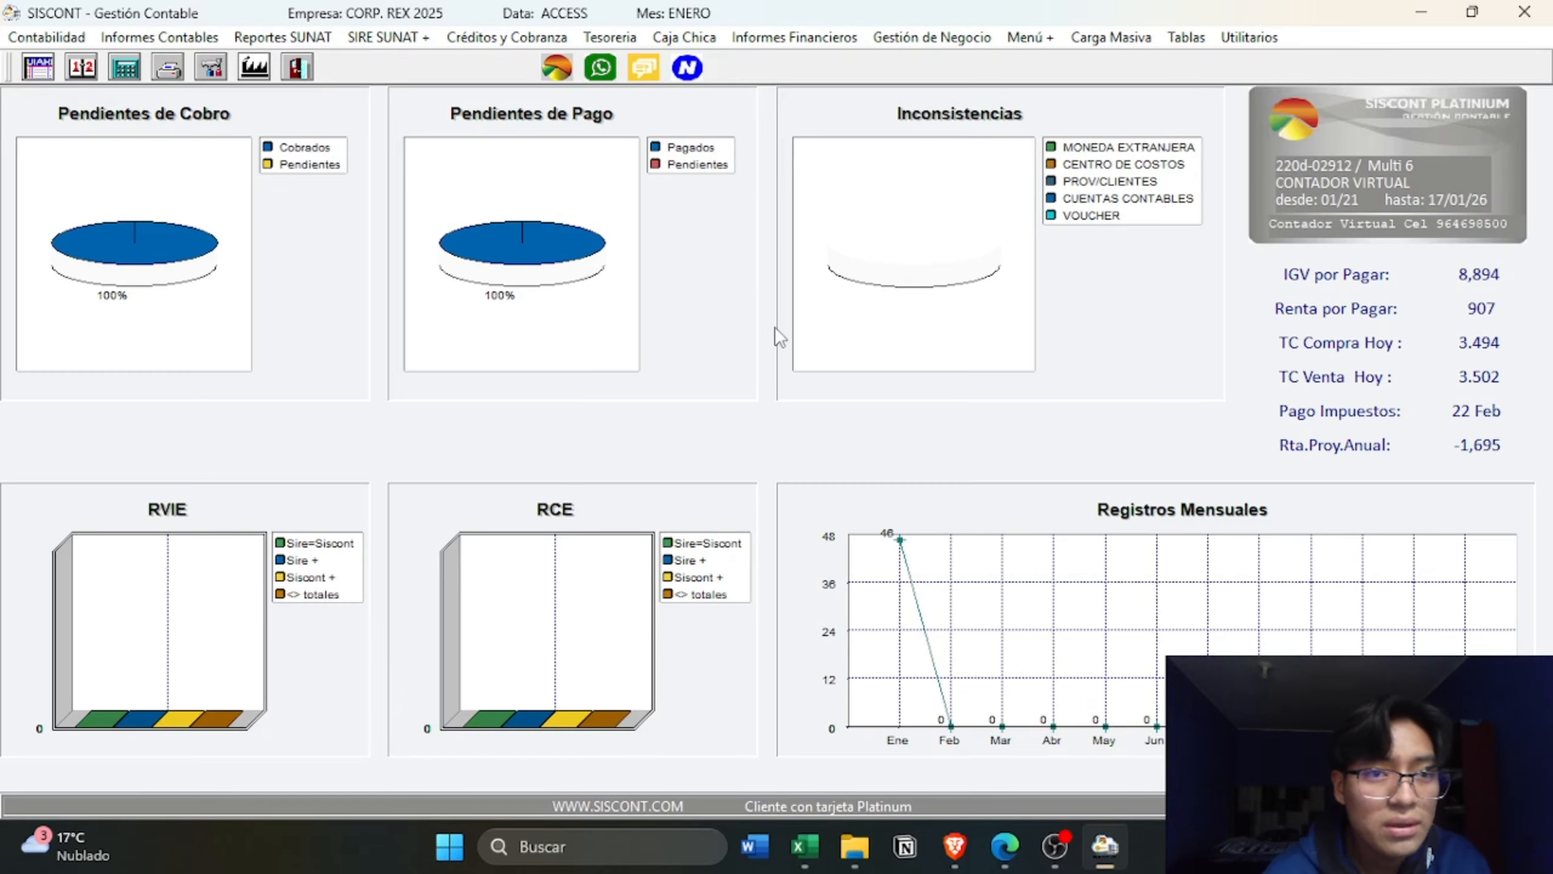
- Switch the active company to AGENCIA DIGITAL and log in with the prefilled credentials
click(262, 63)
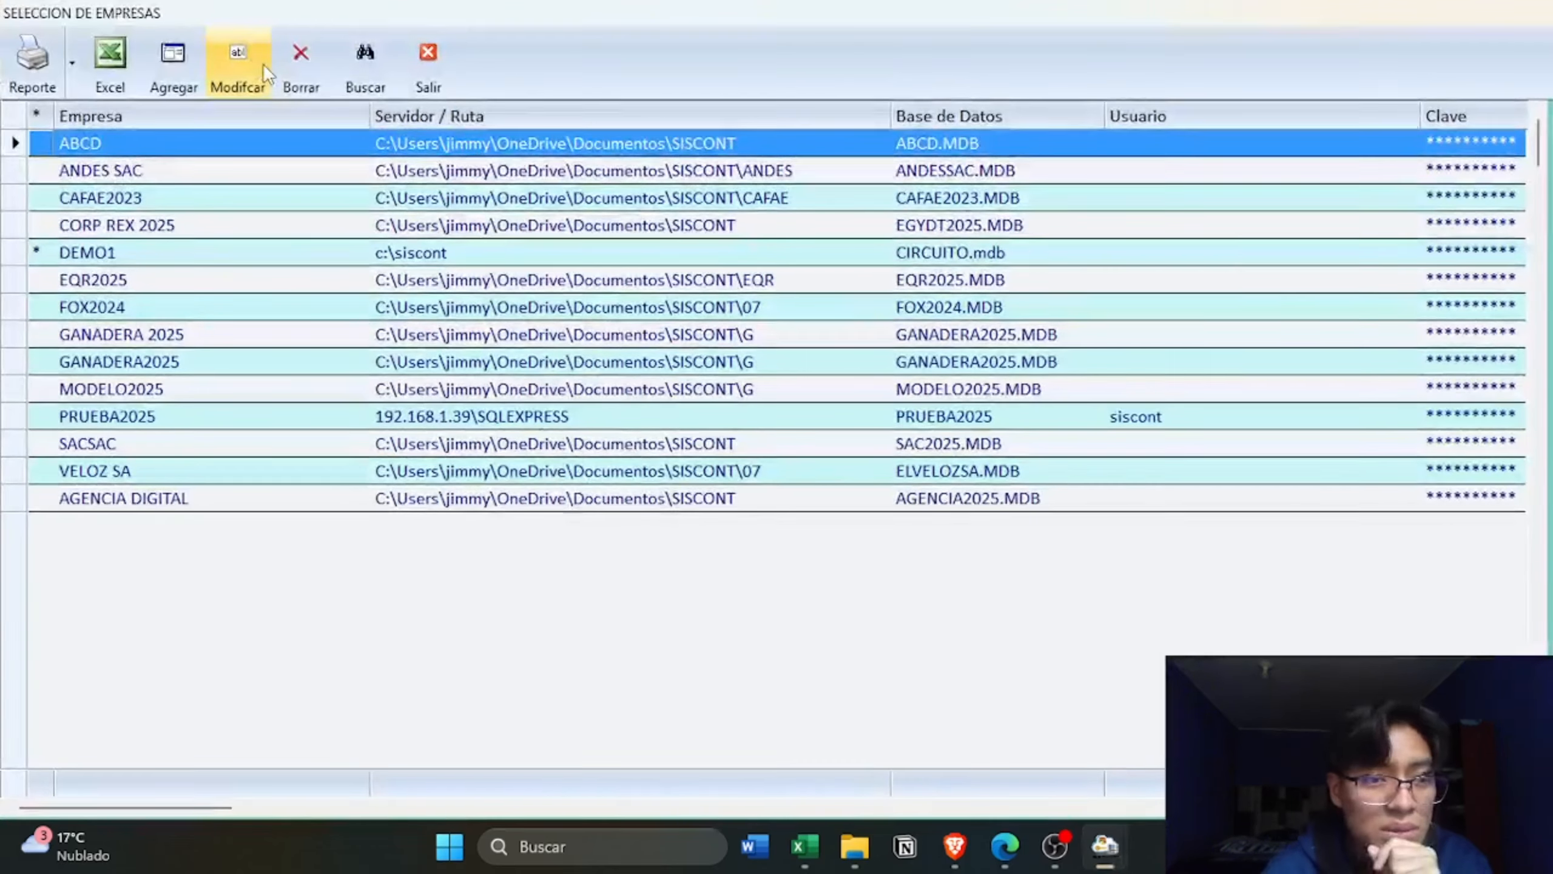
key(Down)
key(Down)
key(Down)
key(Down)
key(Down)
key(Down)
key(Down)
key(Down)
key(Down)
key(Down)
key(Down)
key(Down)
key(Down)
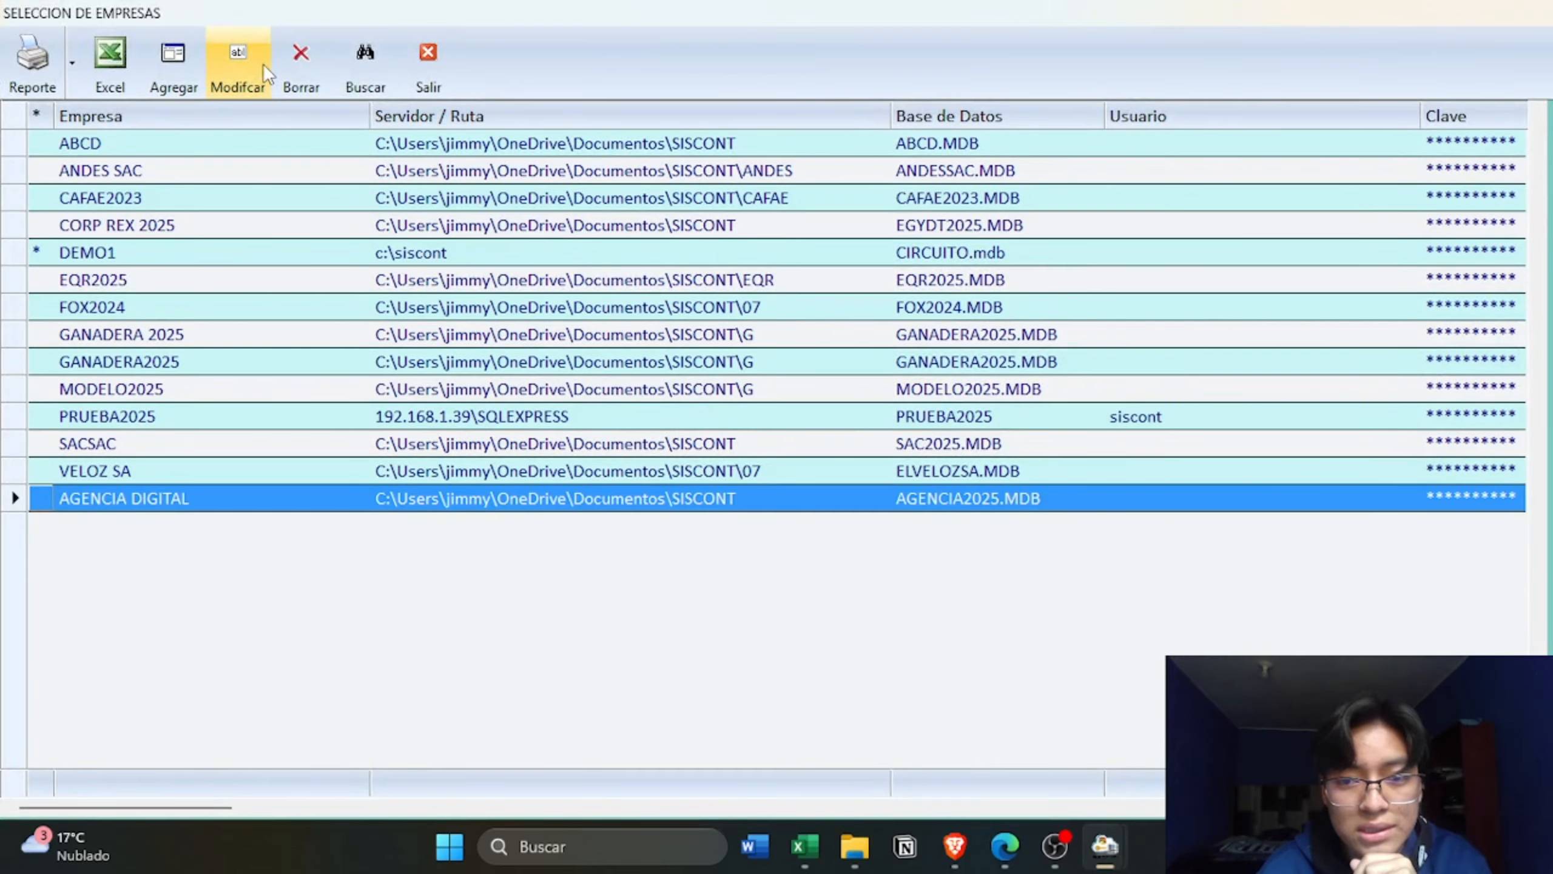
key(Return)
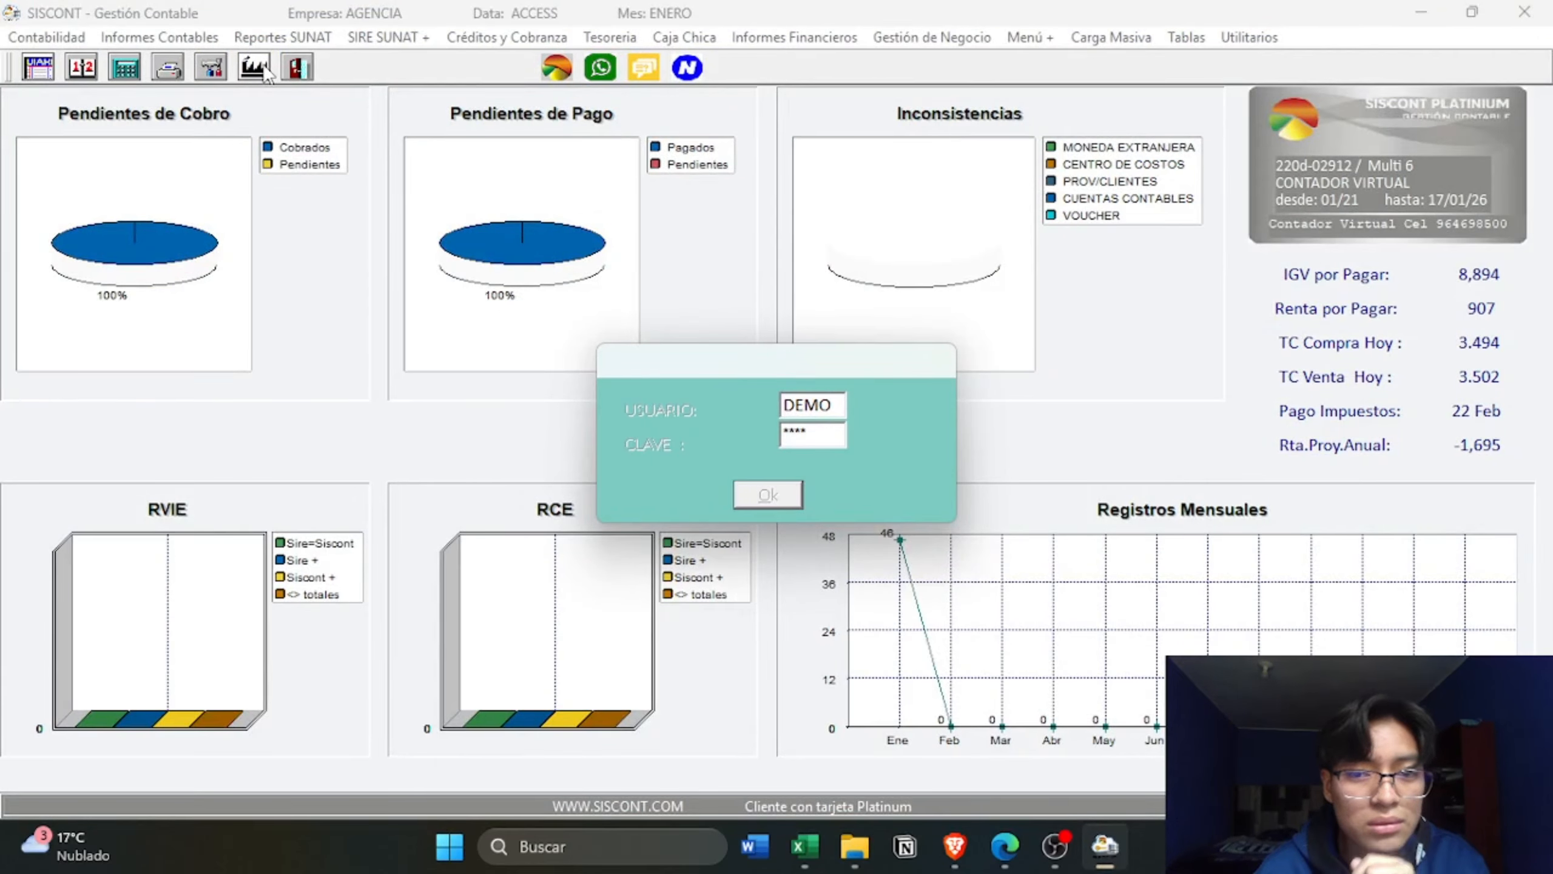
key(Return)
- Check the EGYDT2025 database file in the SISCONT folder in File Explorer, and return to SISCONT
key(alt+Tab)
key(alt+Tab)
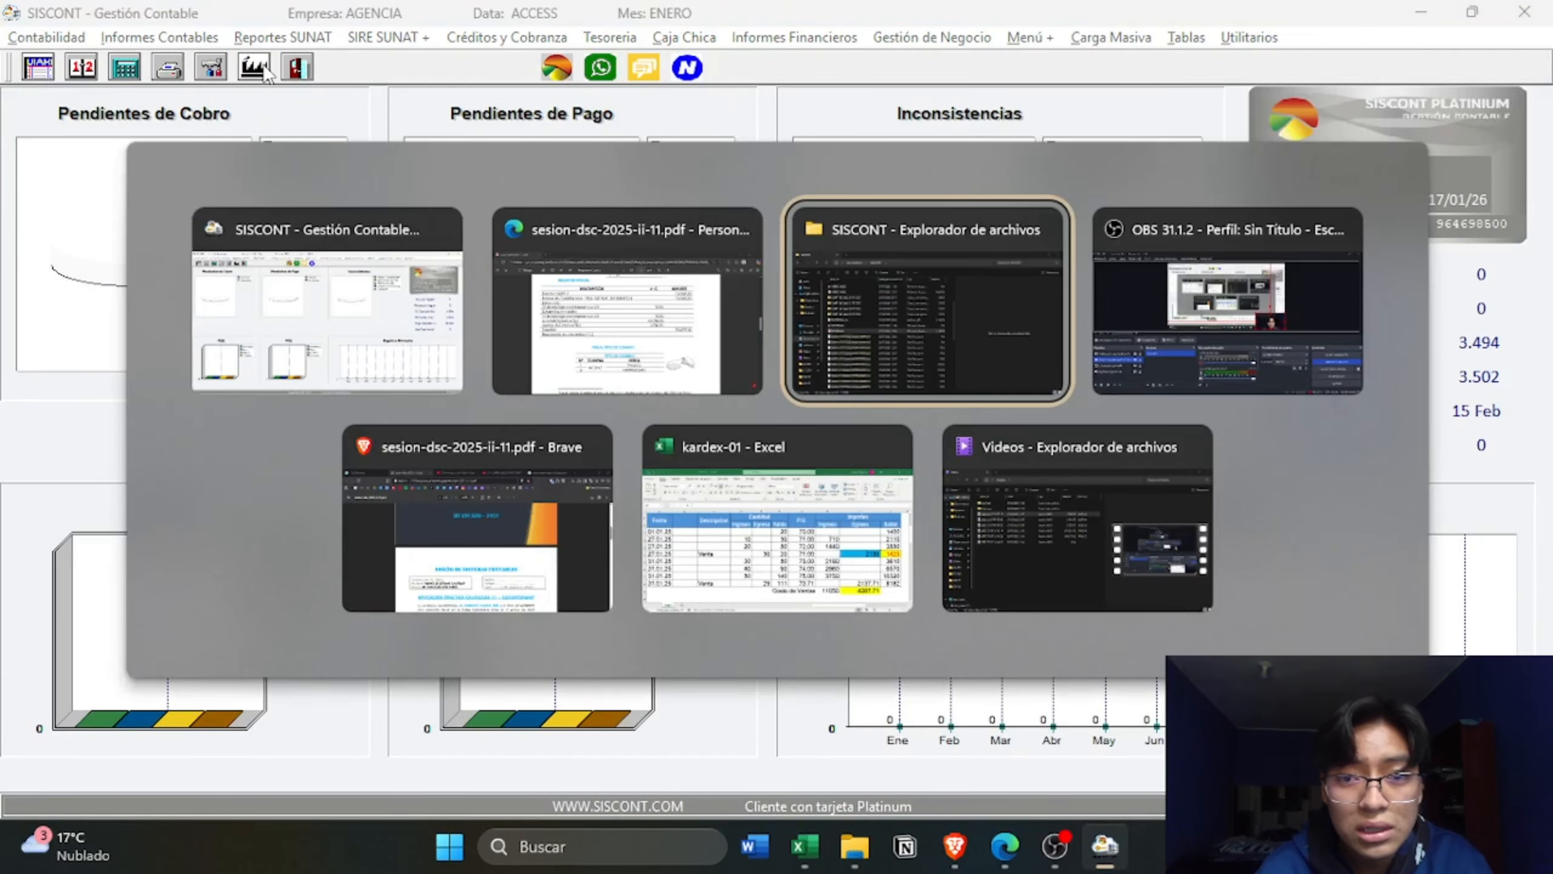
click(262, 63)
click(1092, 462)
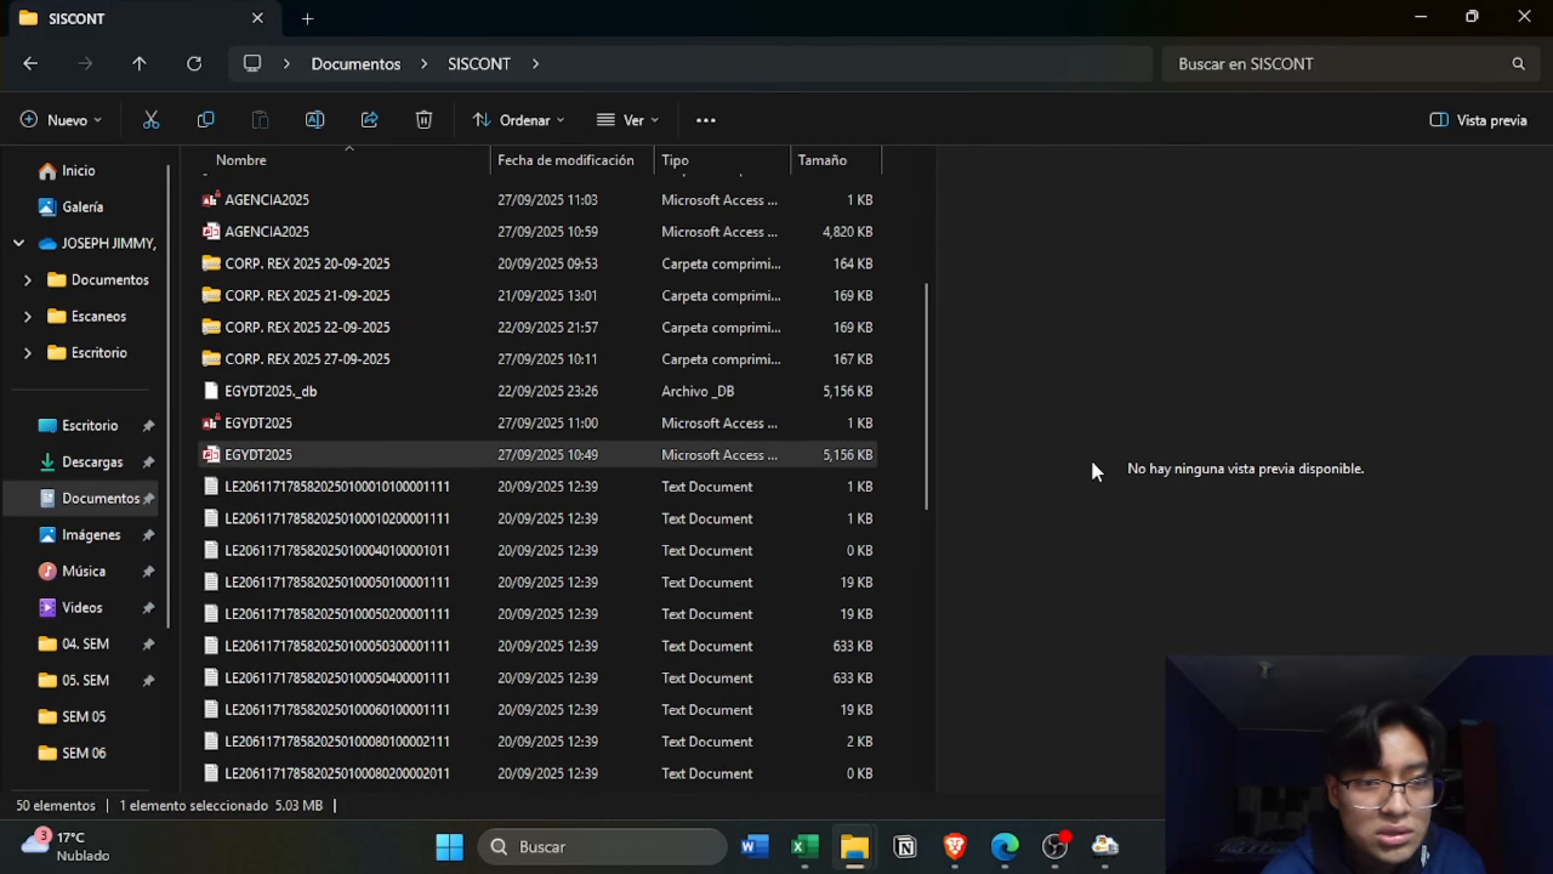
key(alt+Tab)
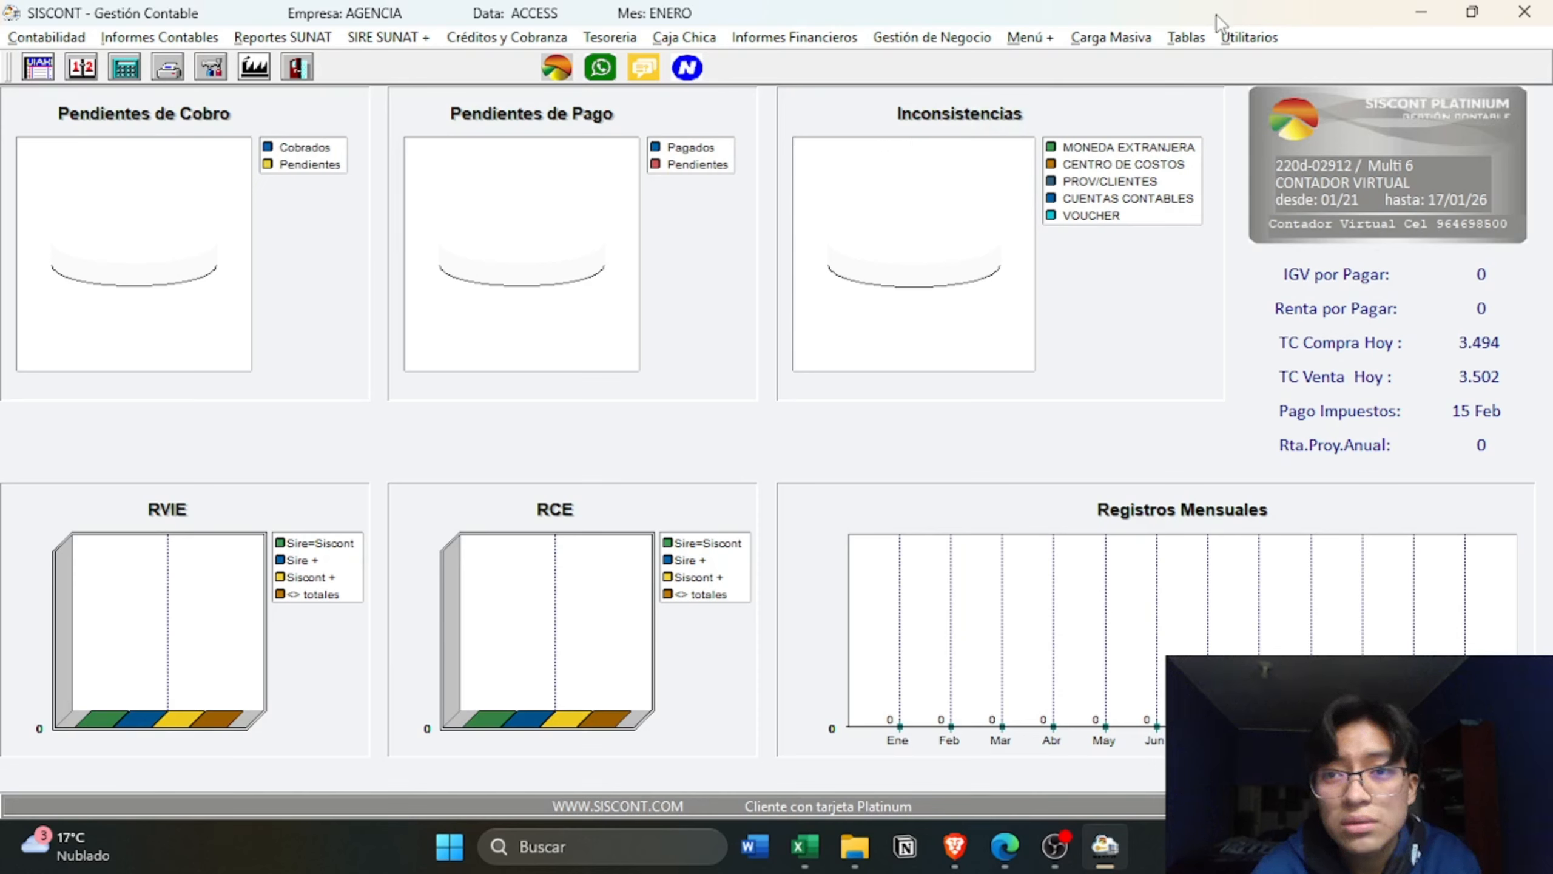
- Start an Access table import using EGYDT2025 from the SISCONT folder as the source database
click(1185, 38)
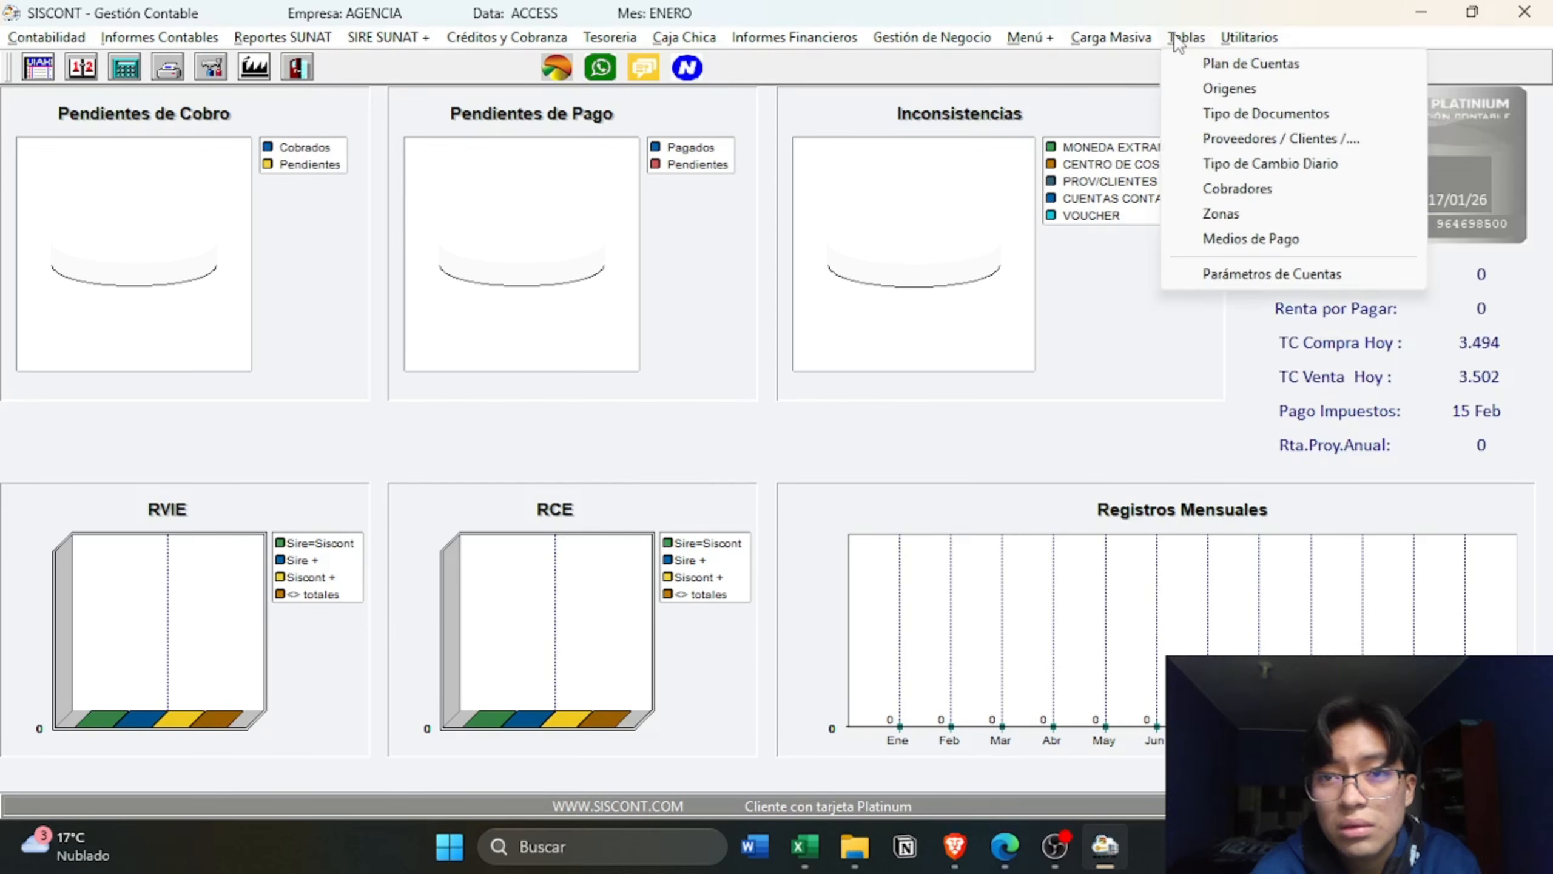
mouse_move(1142, 41)
mouse_move(1134, 88)
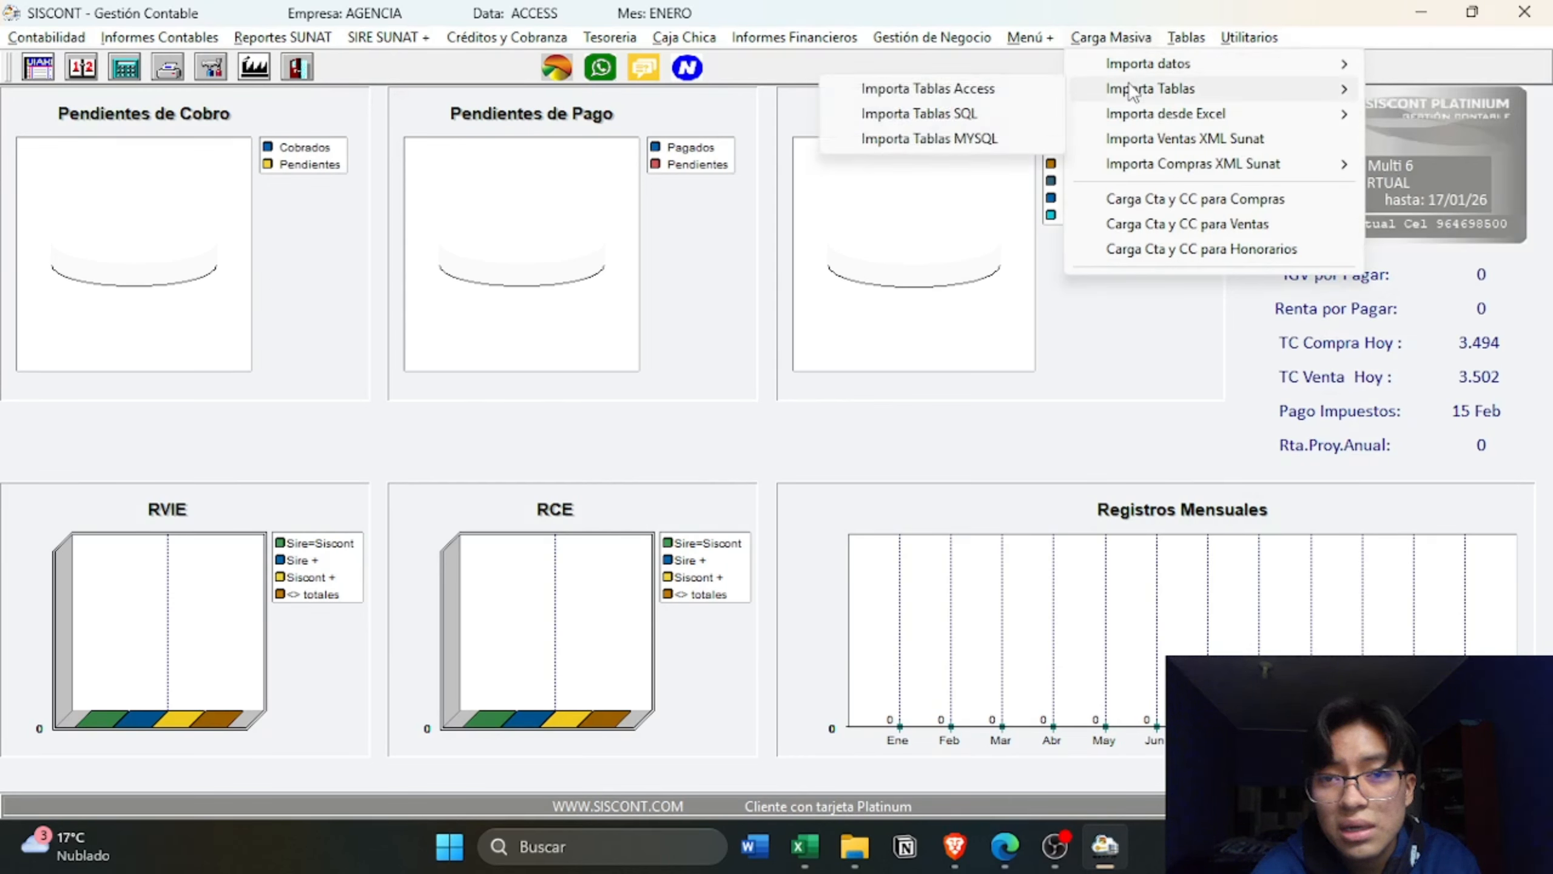
click(1002, 90)
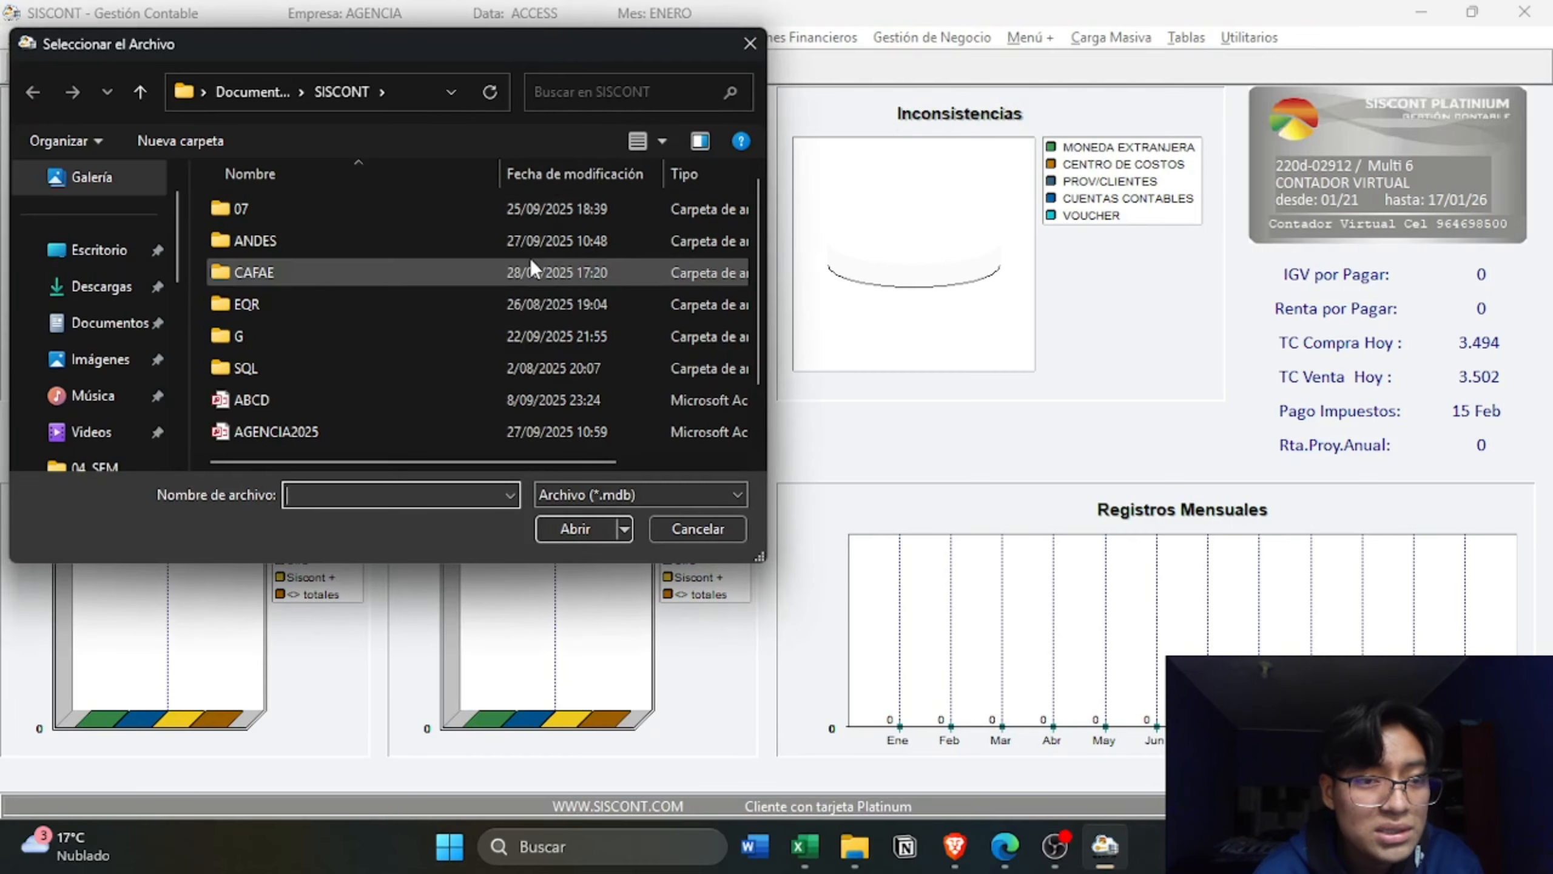
scroll(352, 327, down, 1)
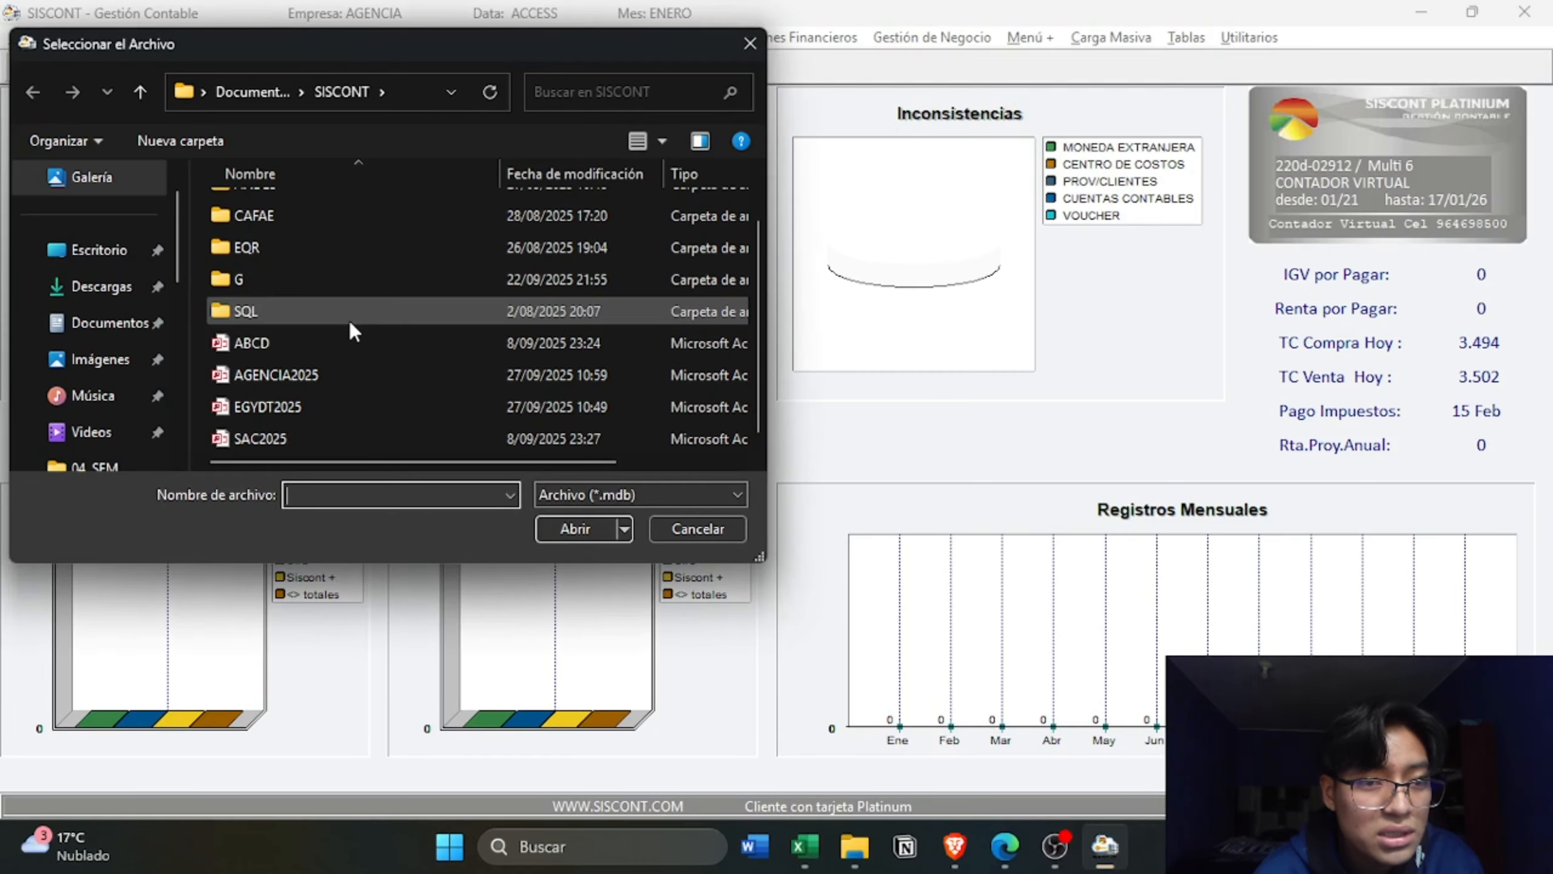
click(269, 405)
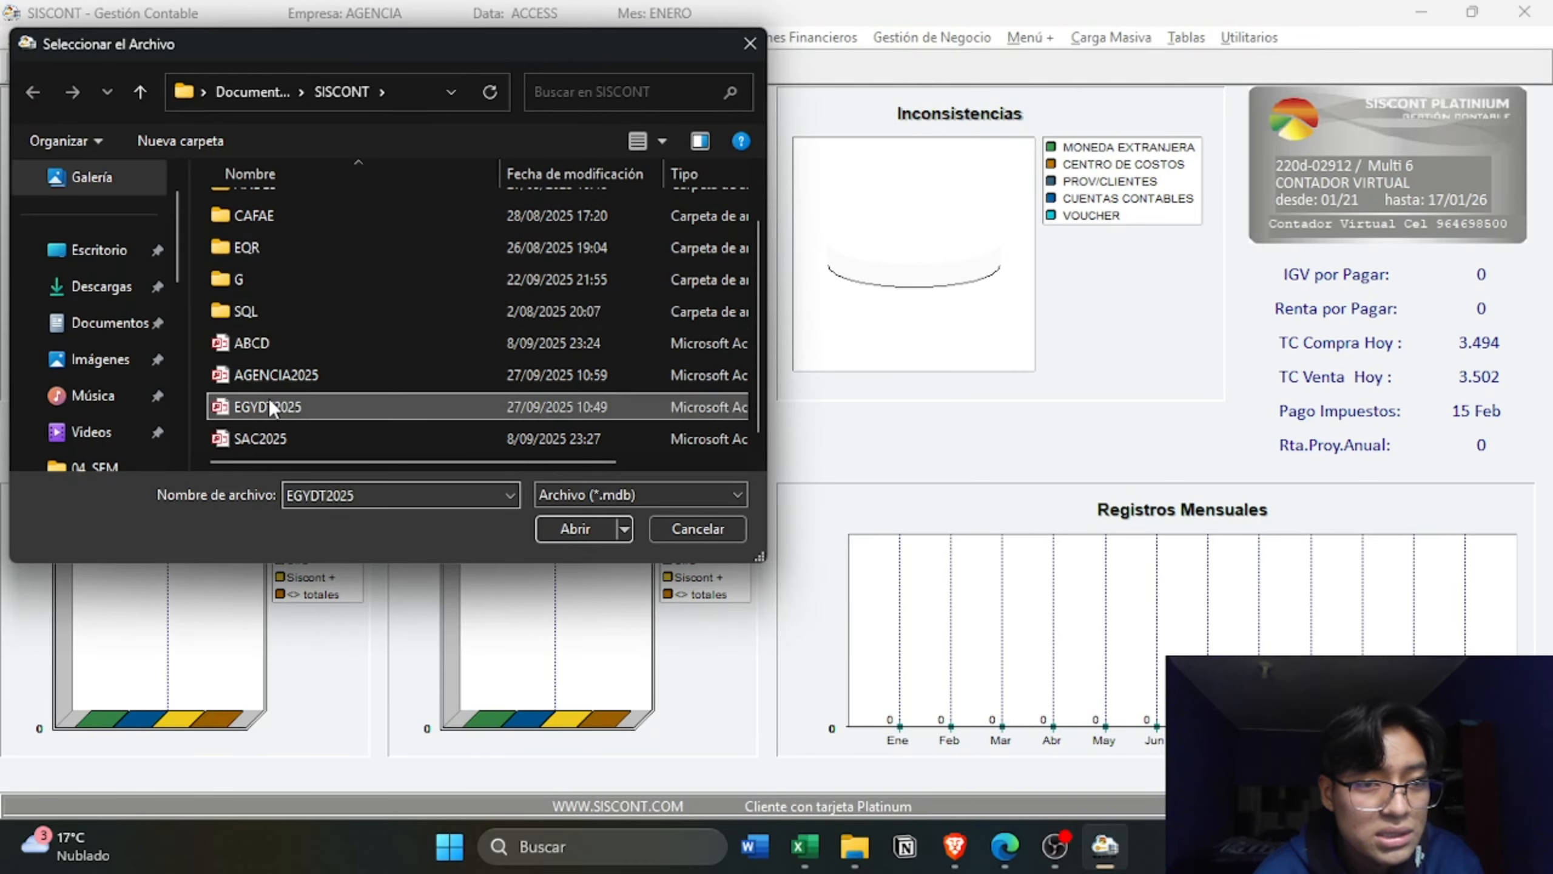
click(563, 534)
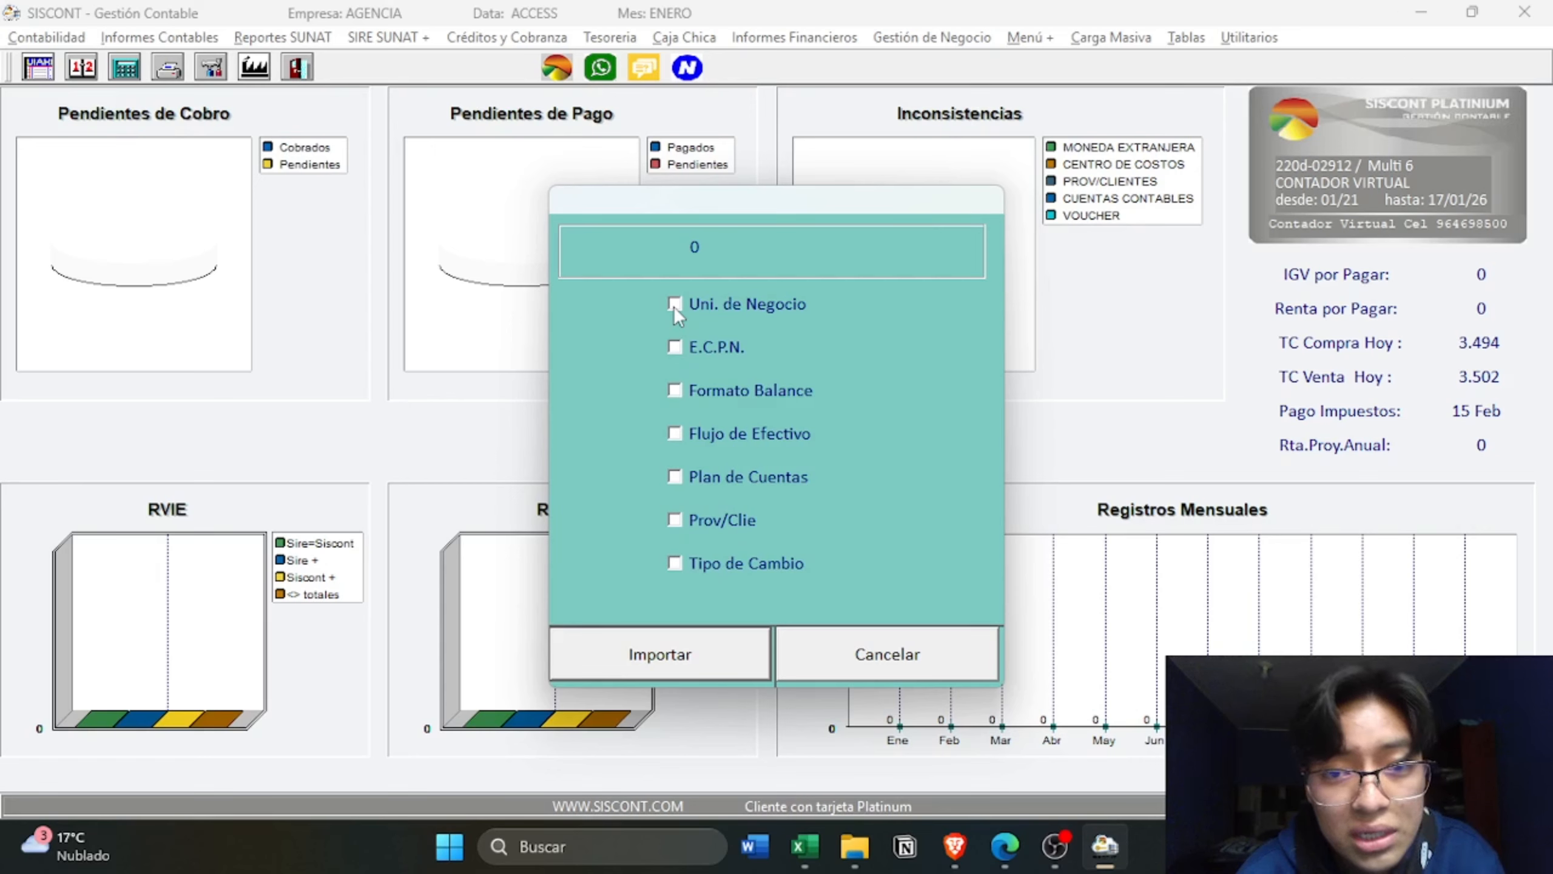
- Import the Uni. de Negocio, E.C.P.N., Formato Balance, Flujo de Efectivo, Plan de Cuentas and Prov/Clie tables, and process the file maintenance
click(673, 303)
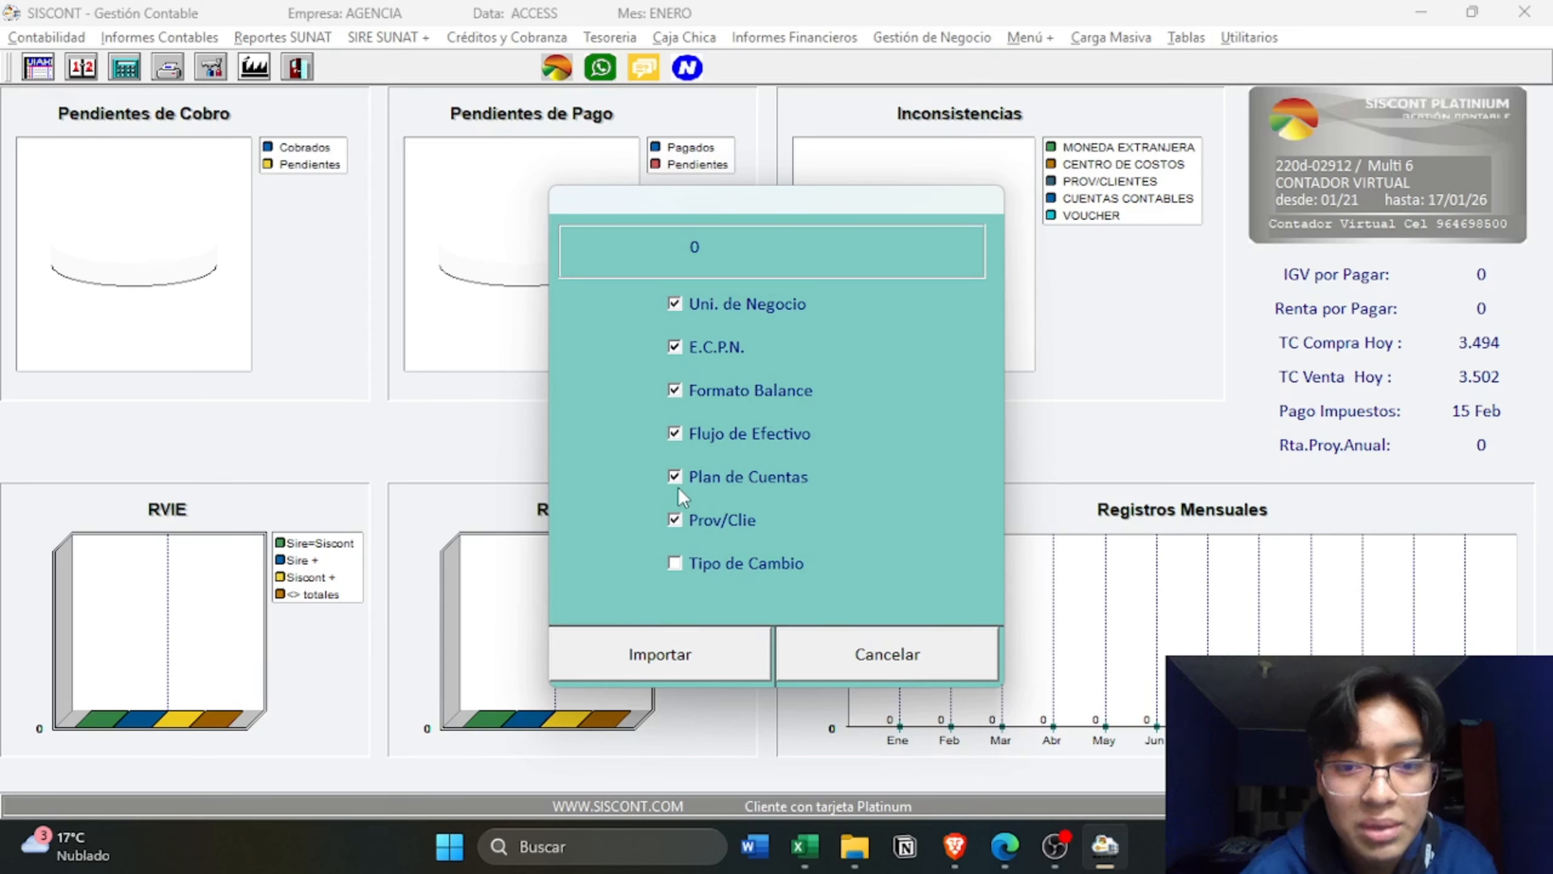
click(660, 653)
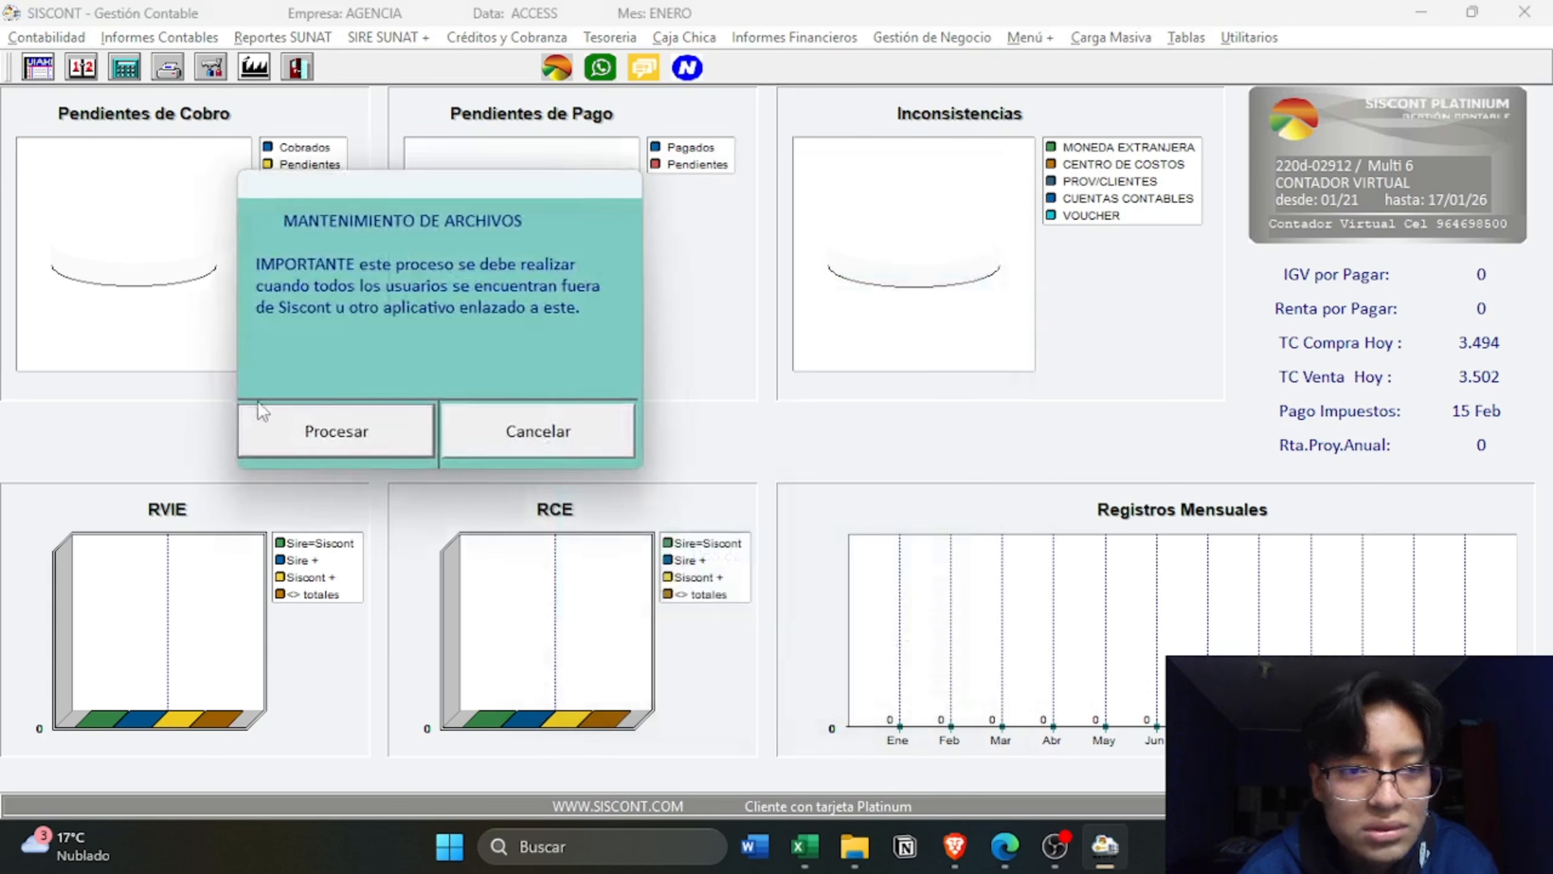
click(338, 429)
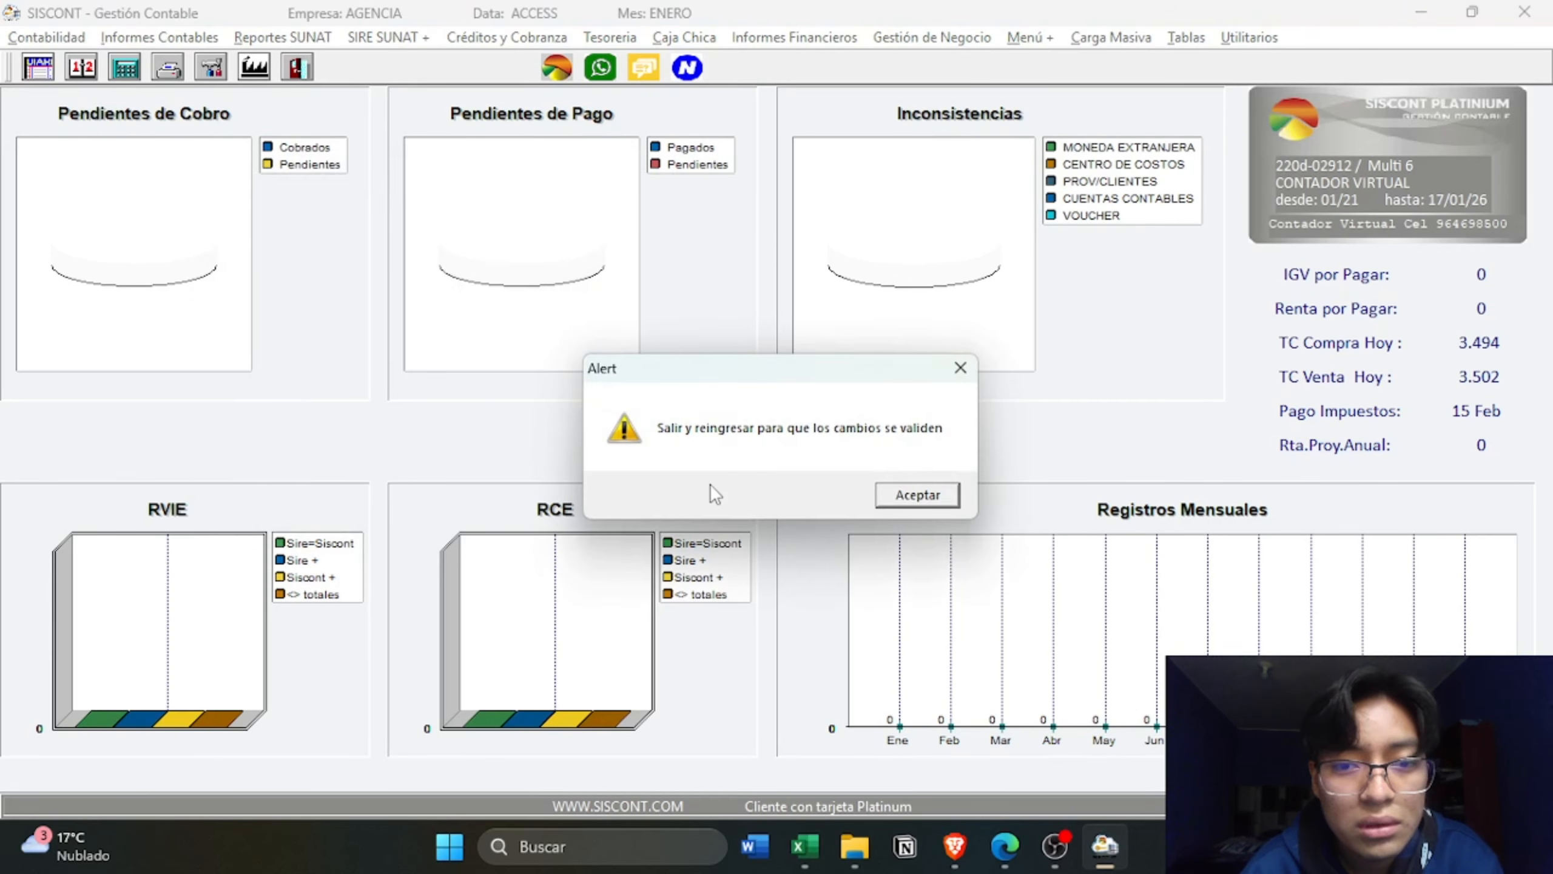
click(941, 493)
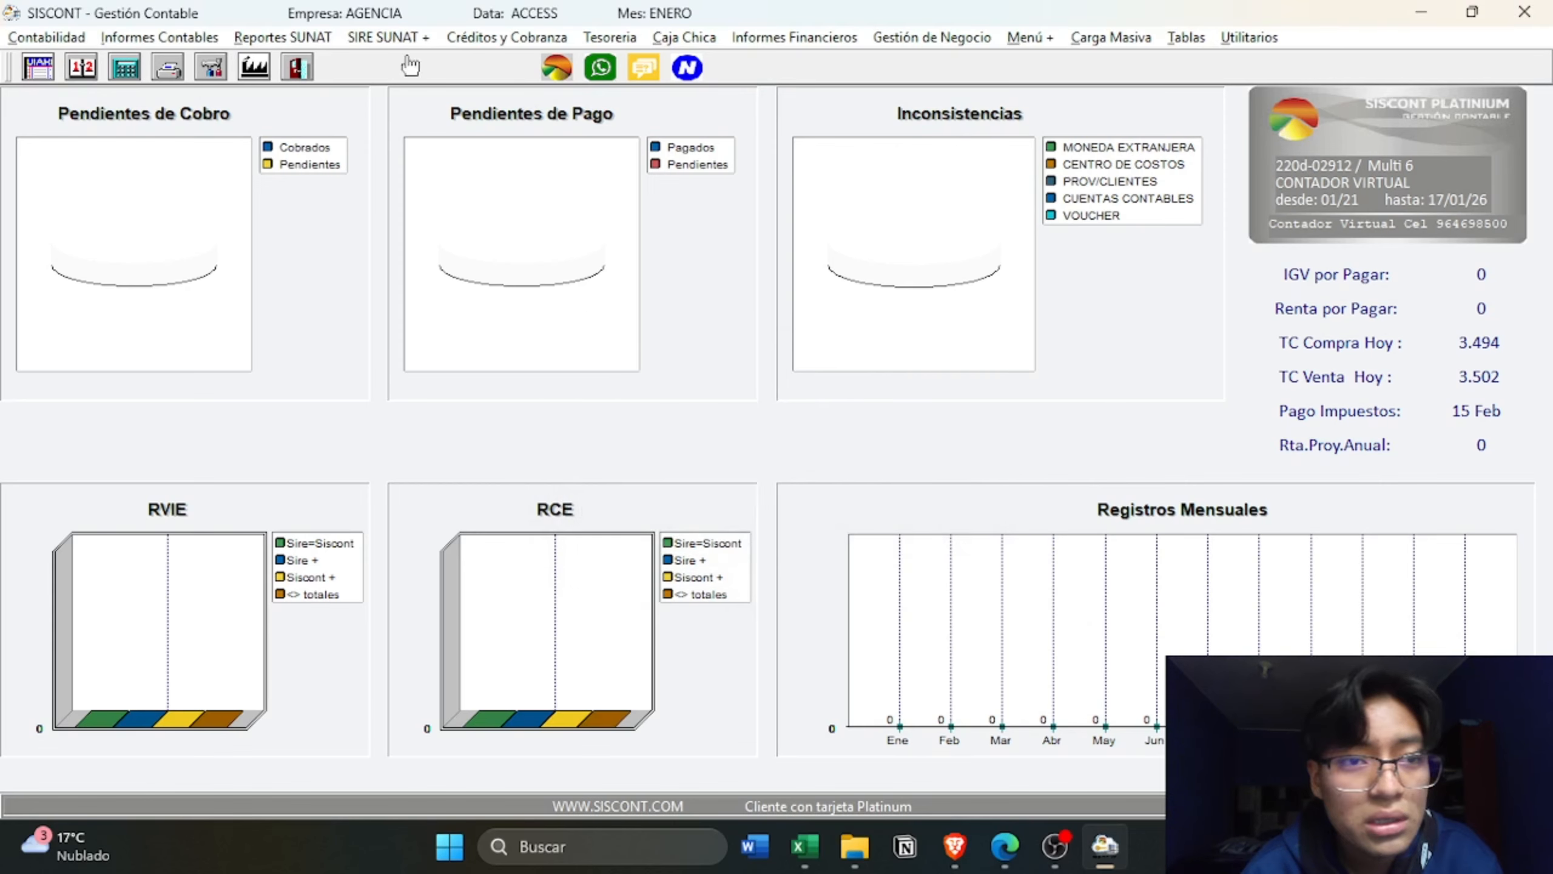
- Switch to ANDES SAC with the prefilled credentials and return to AGENCIA DIGITAL so the imported changes take effect
click(263, 69)
double_click(169, 199)
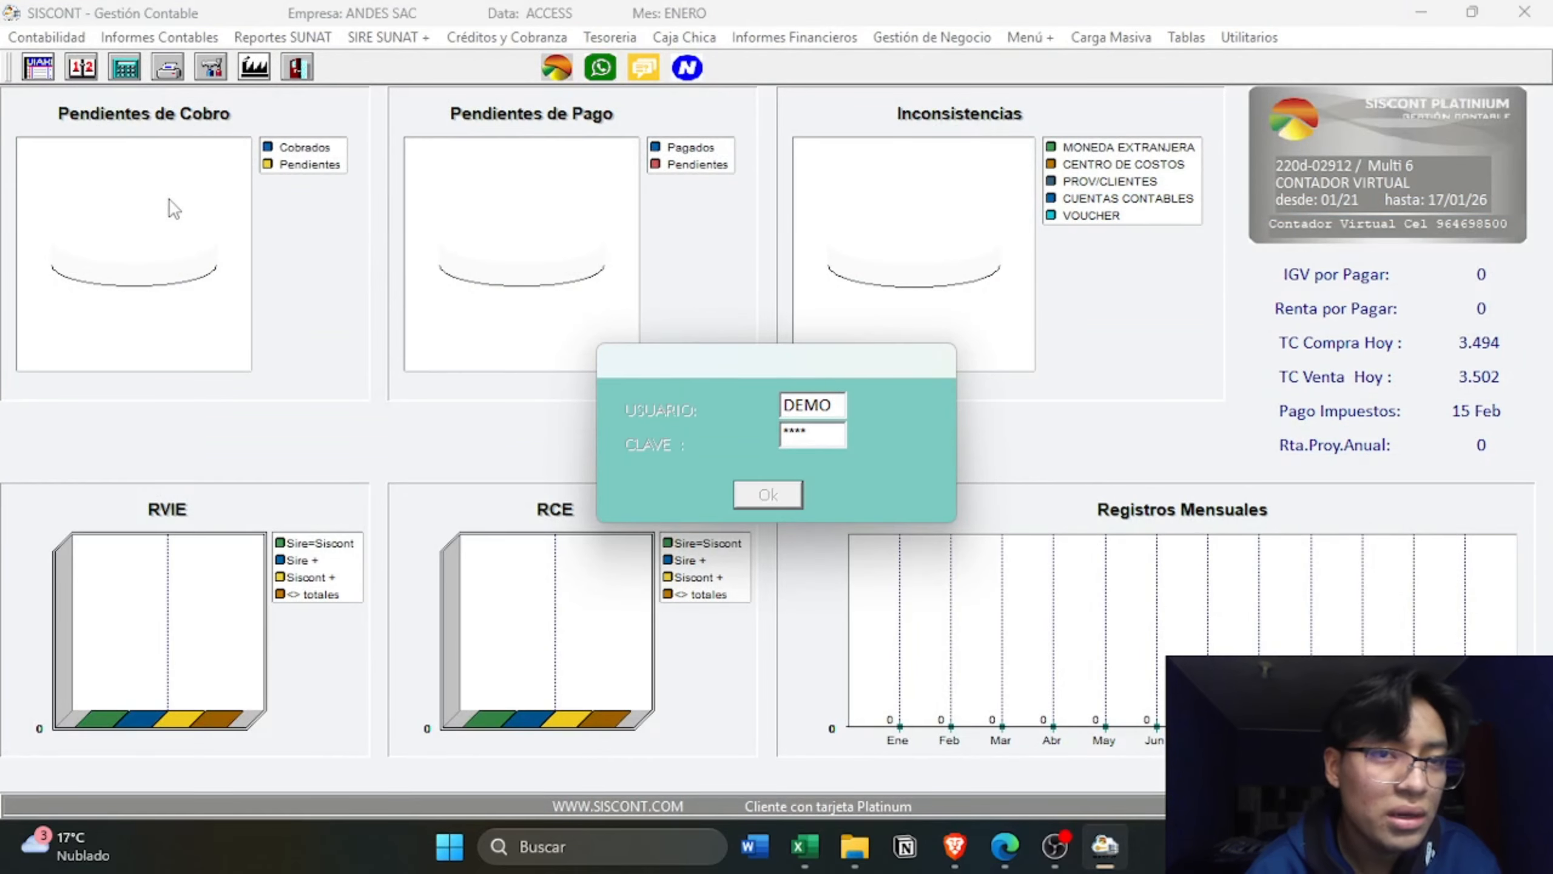
key(Return)
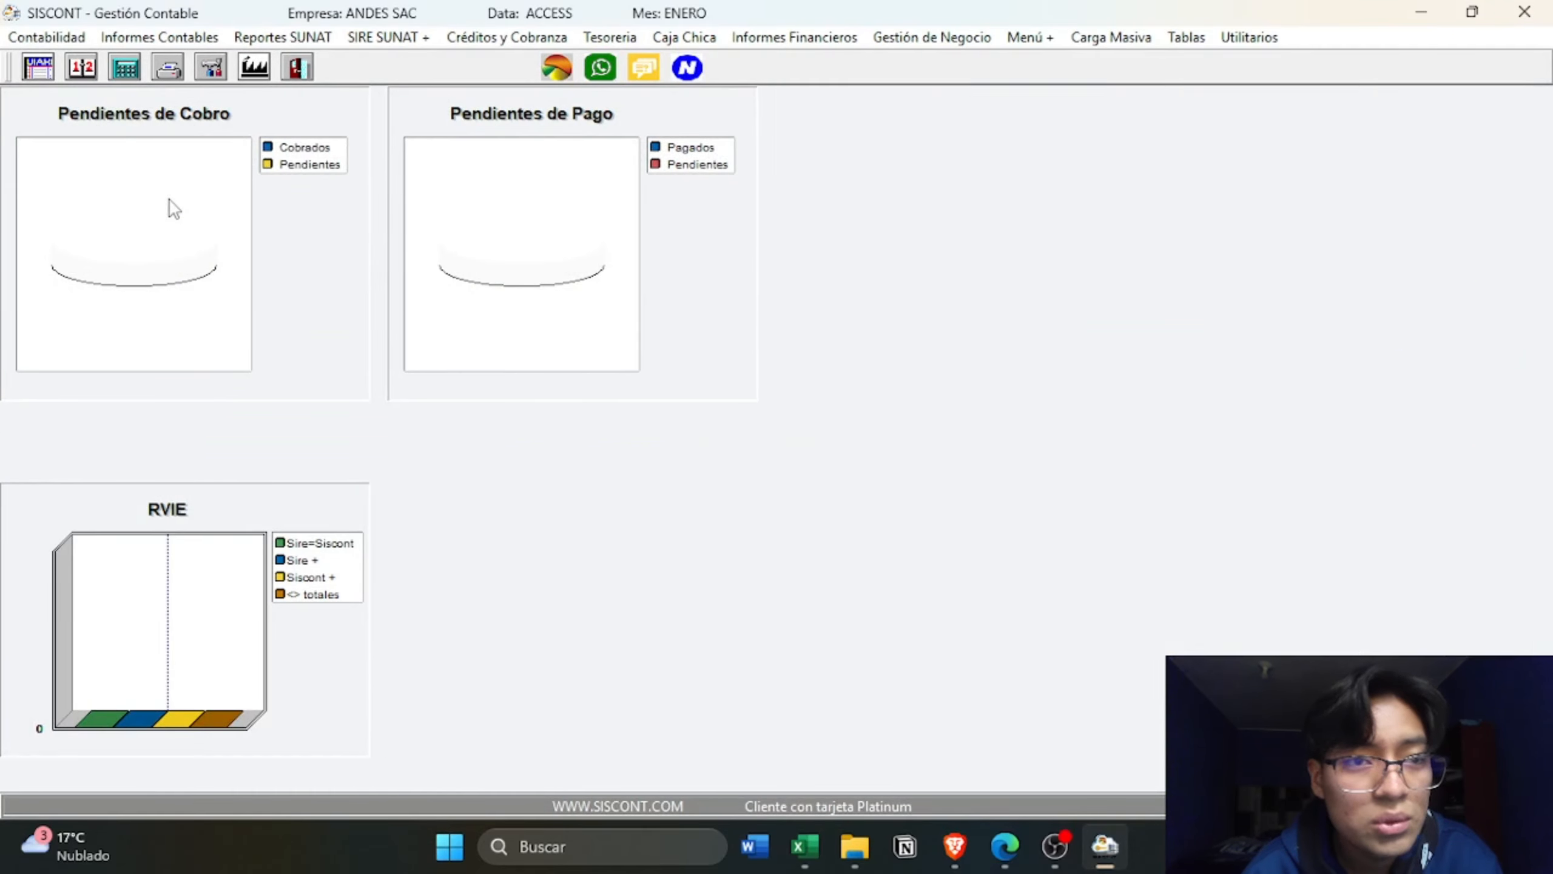
click(249, 71)
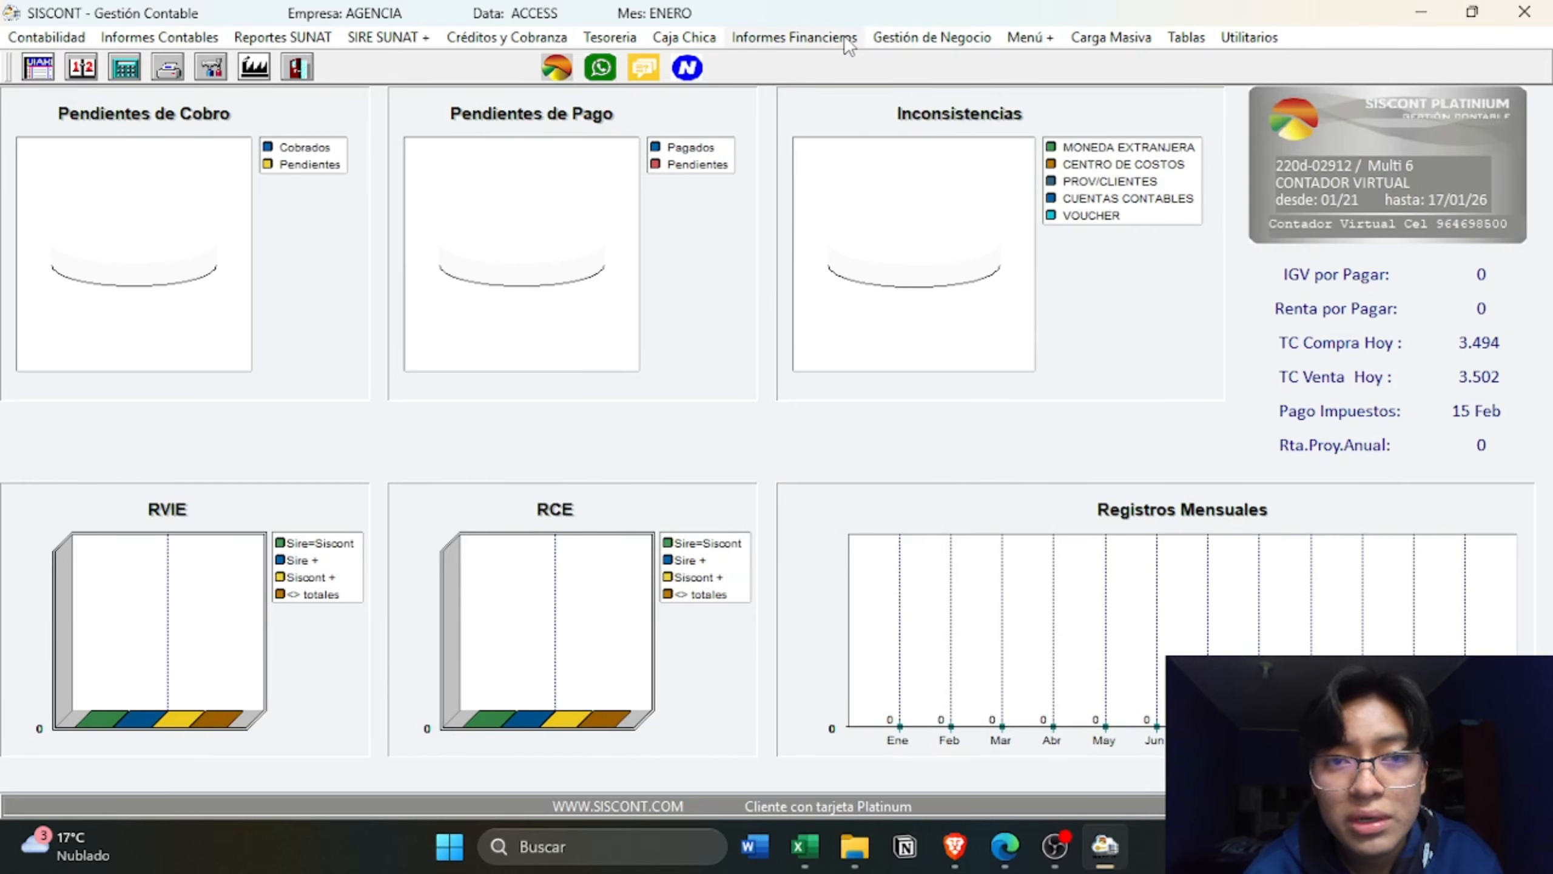
- Check the imported cost centers and the suppliers/clients table, closing both without changes
click(942, 37)
click(937, 63)
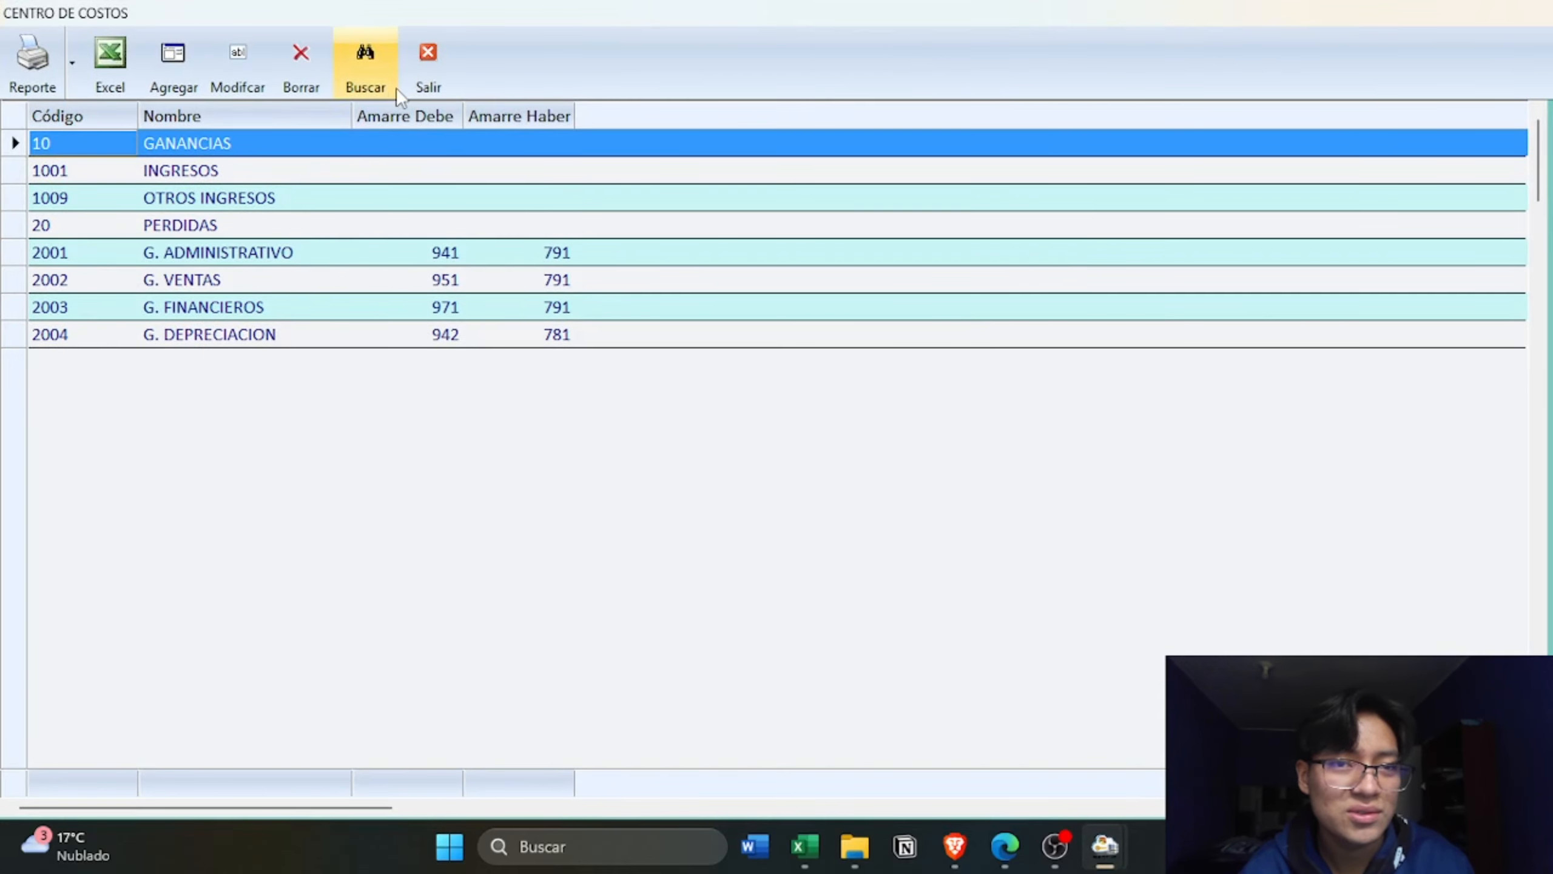
click(427, 72)
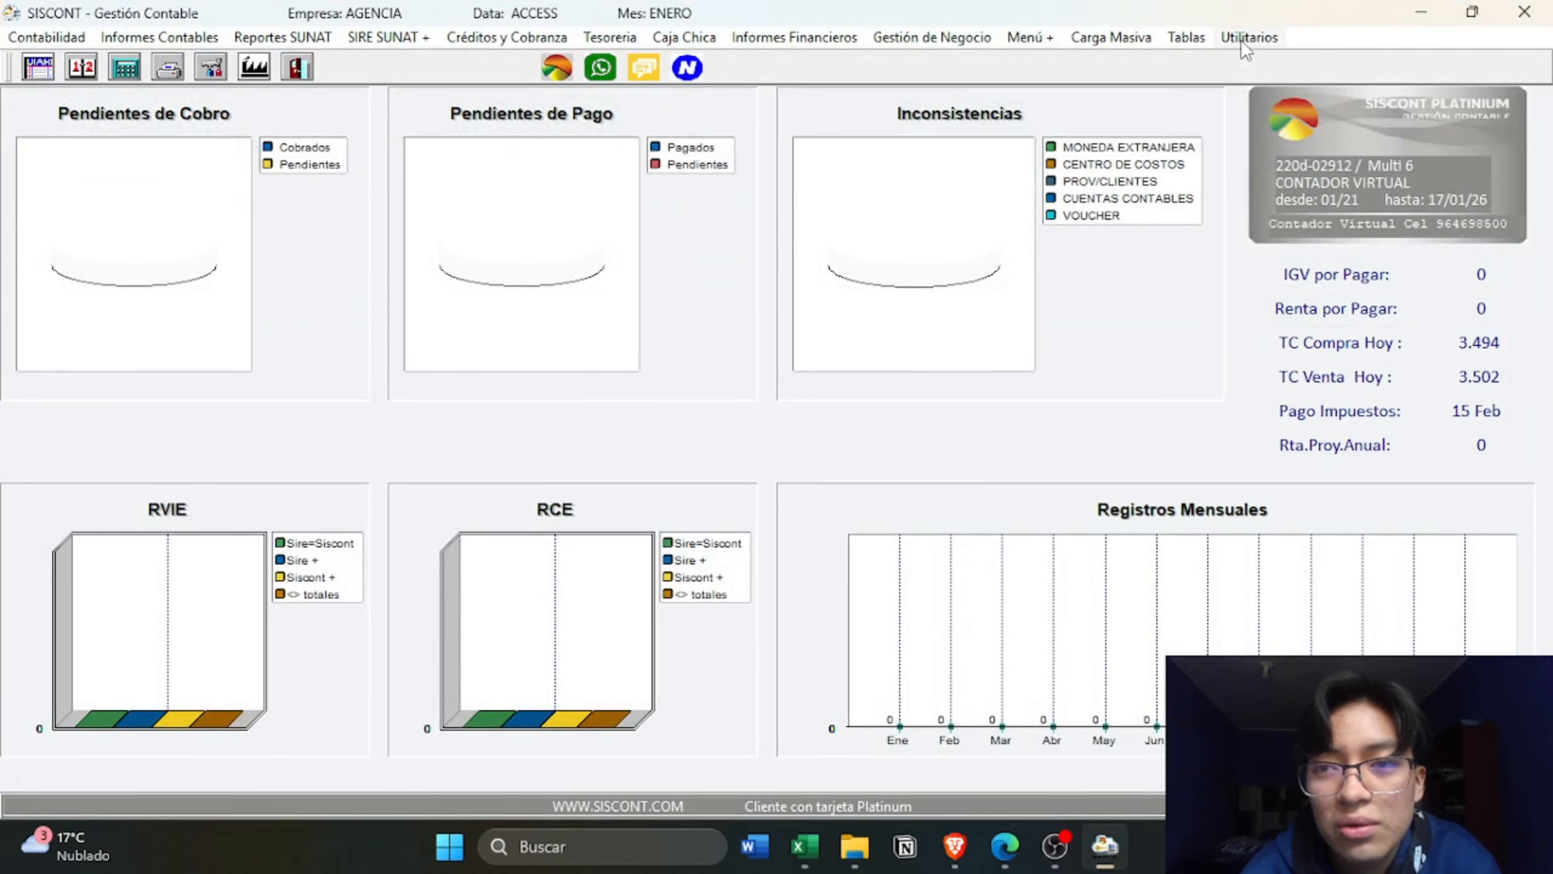
click(1243, 39)
mouse_move(1183, 42)
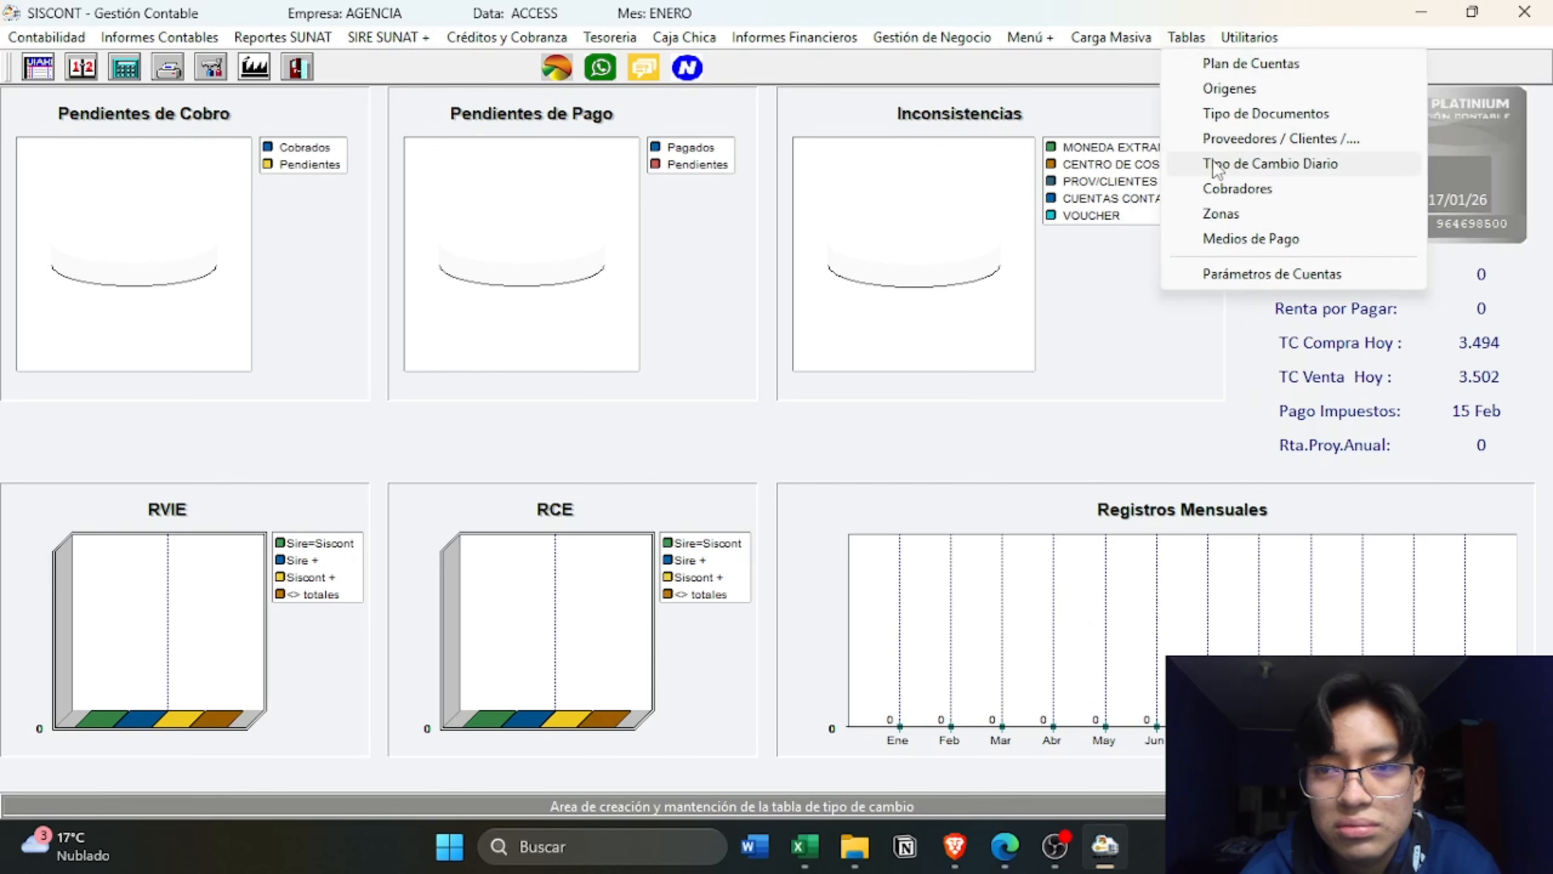
click(1233, 139)
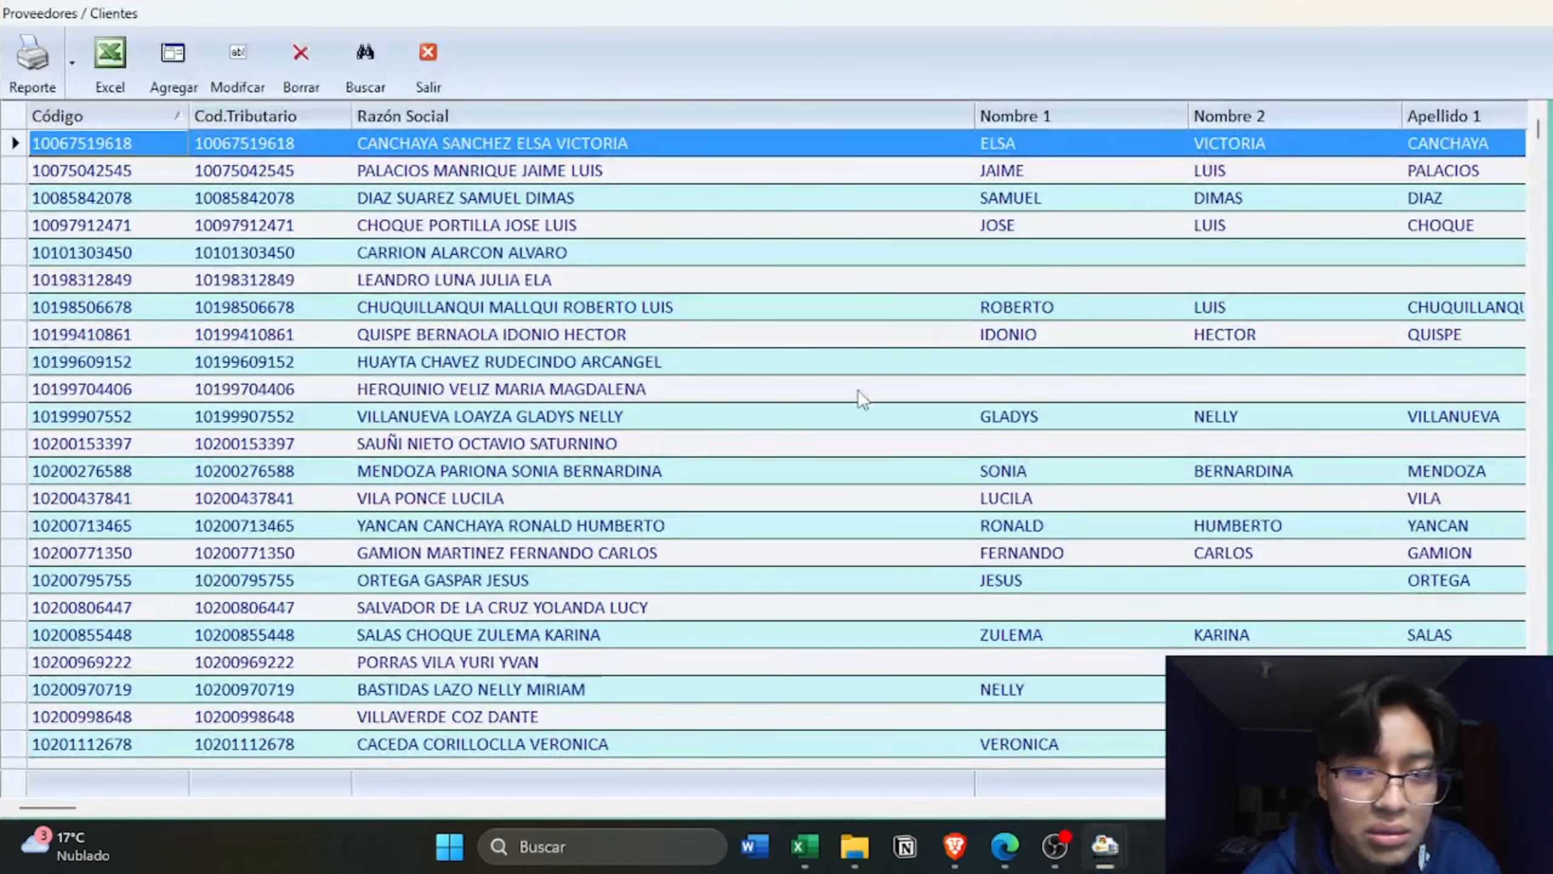
click(804, 453)
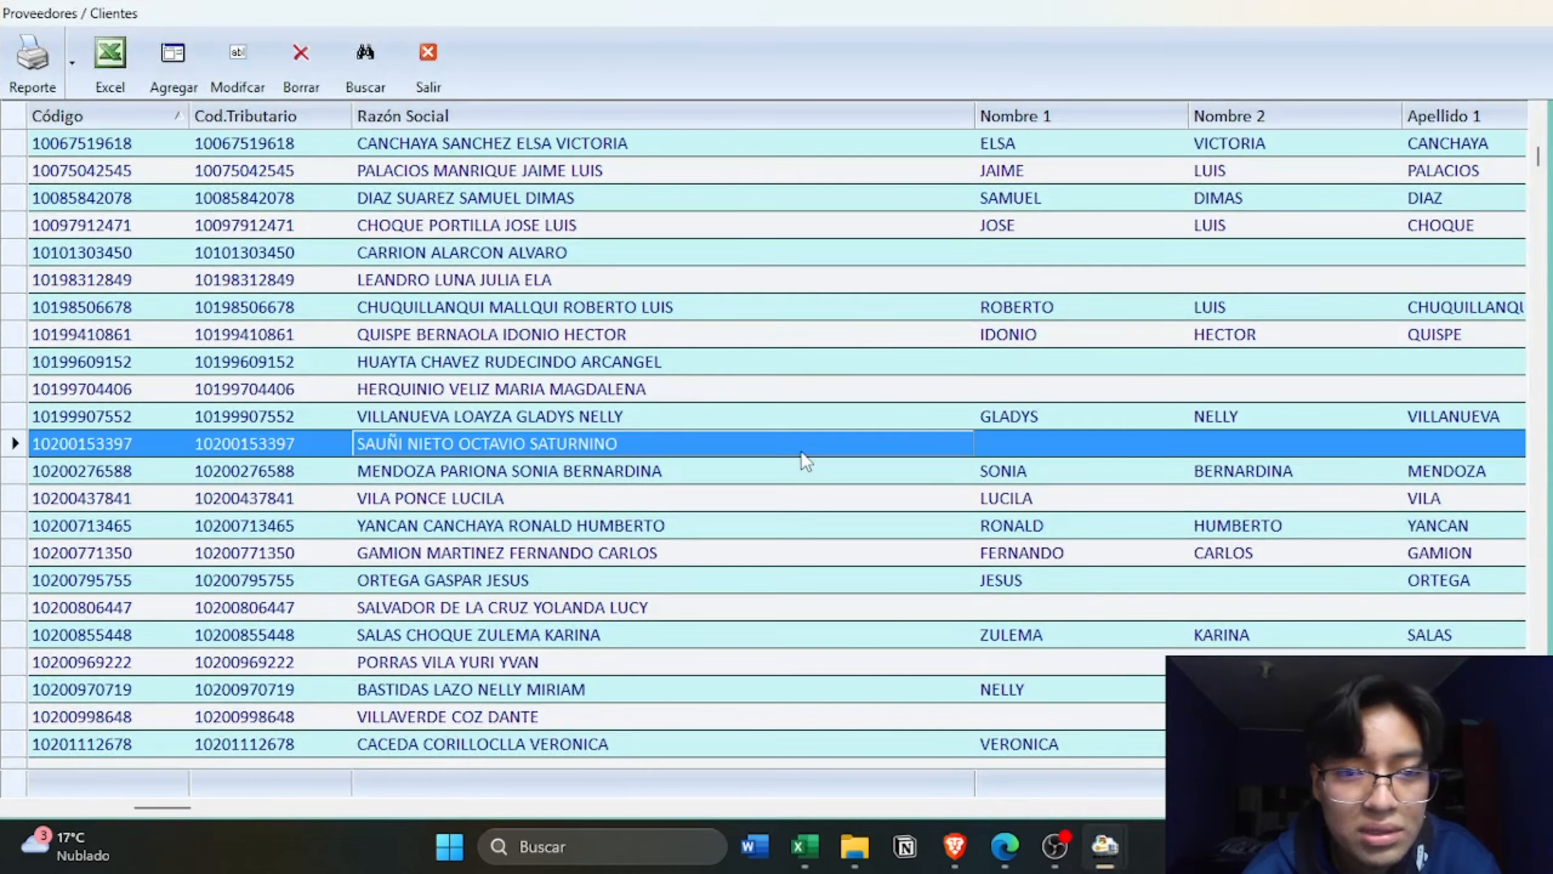
click(447, 65)
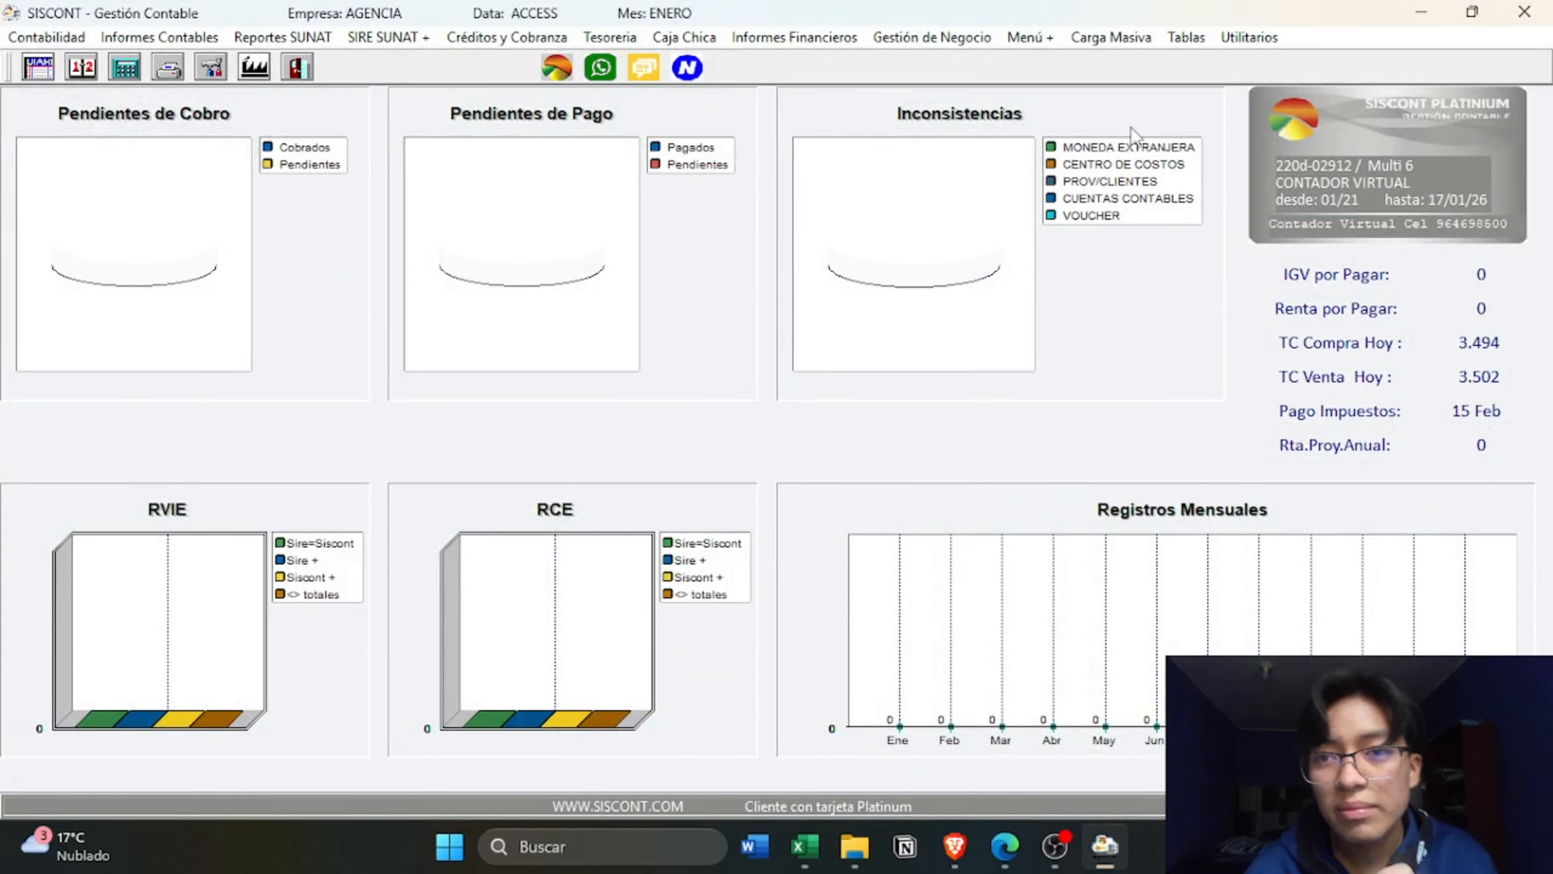
- Review the company's general data and close it without saving
click(1251, 37)
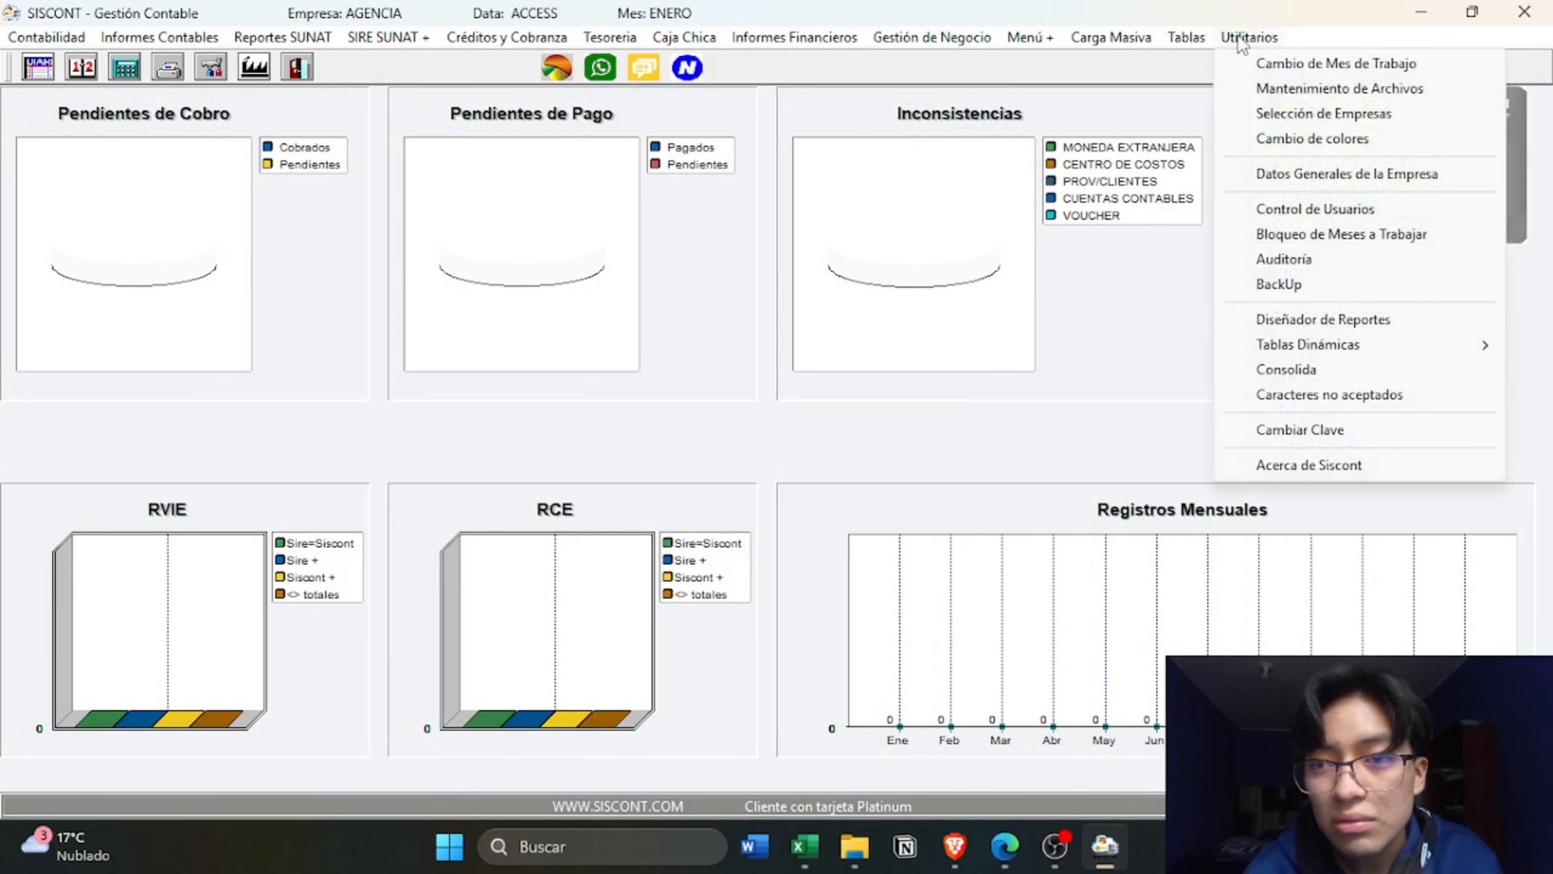
click(1261, 166)
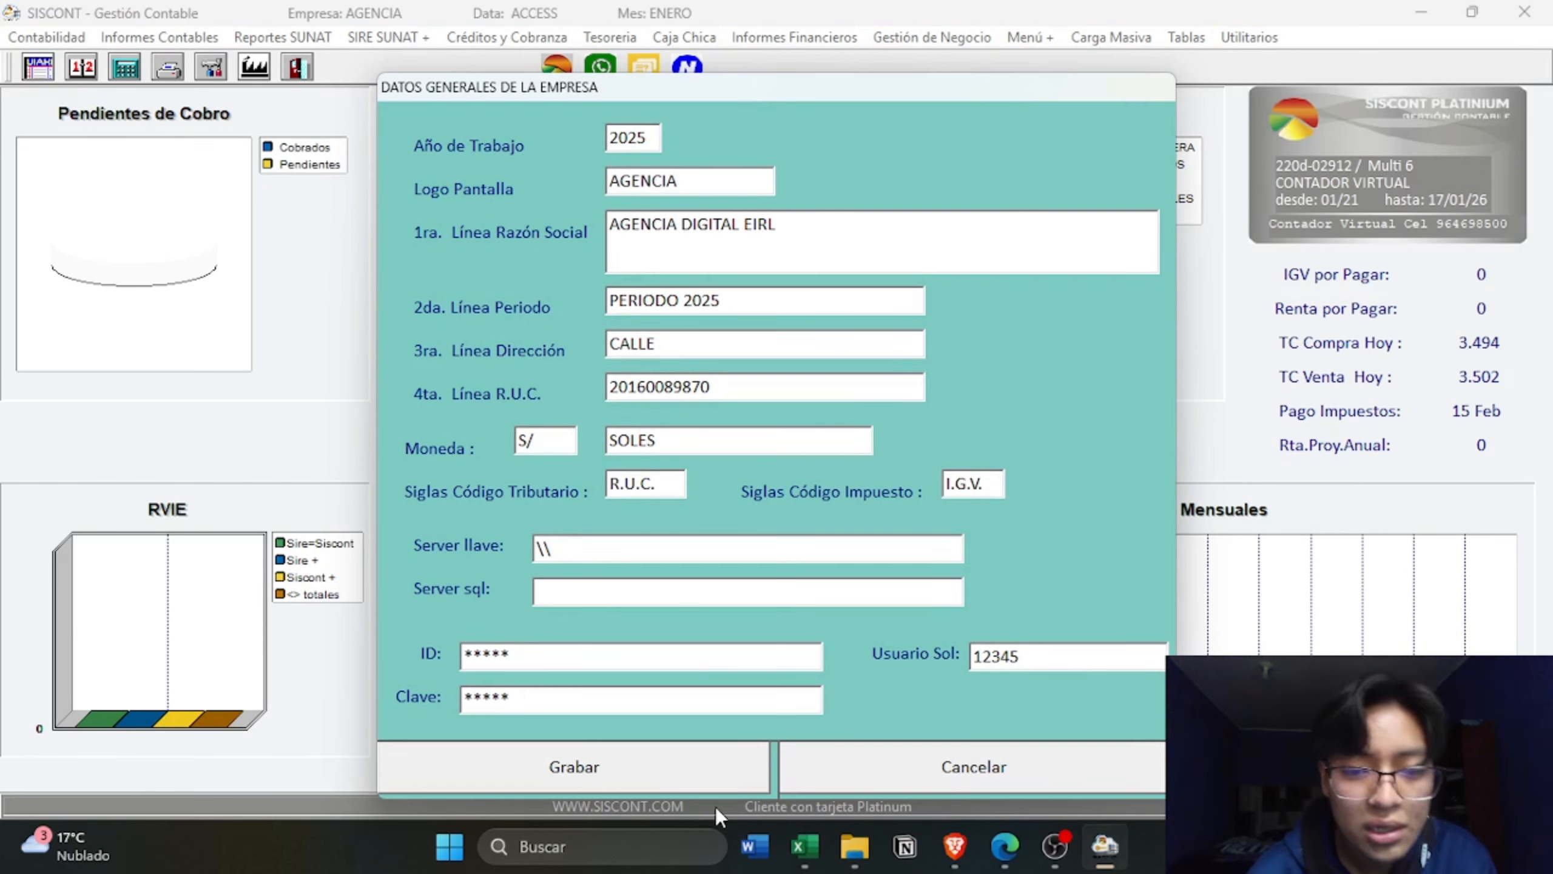
click(866, 782)
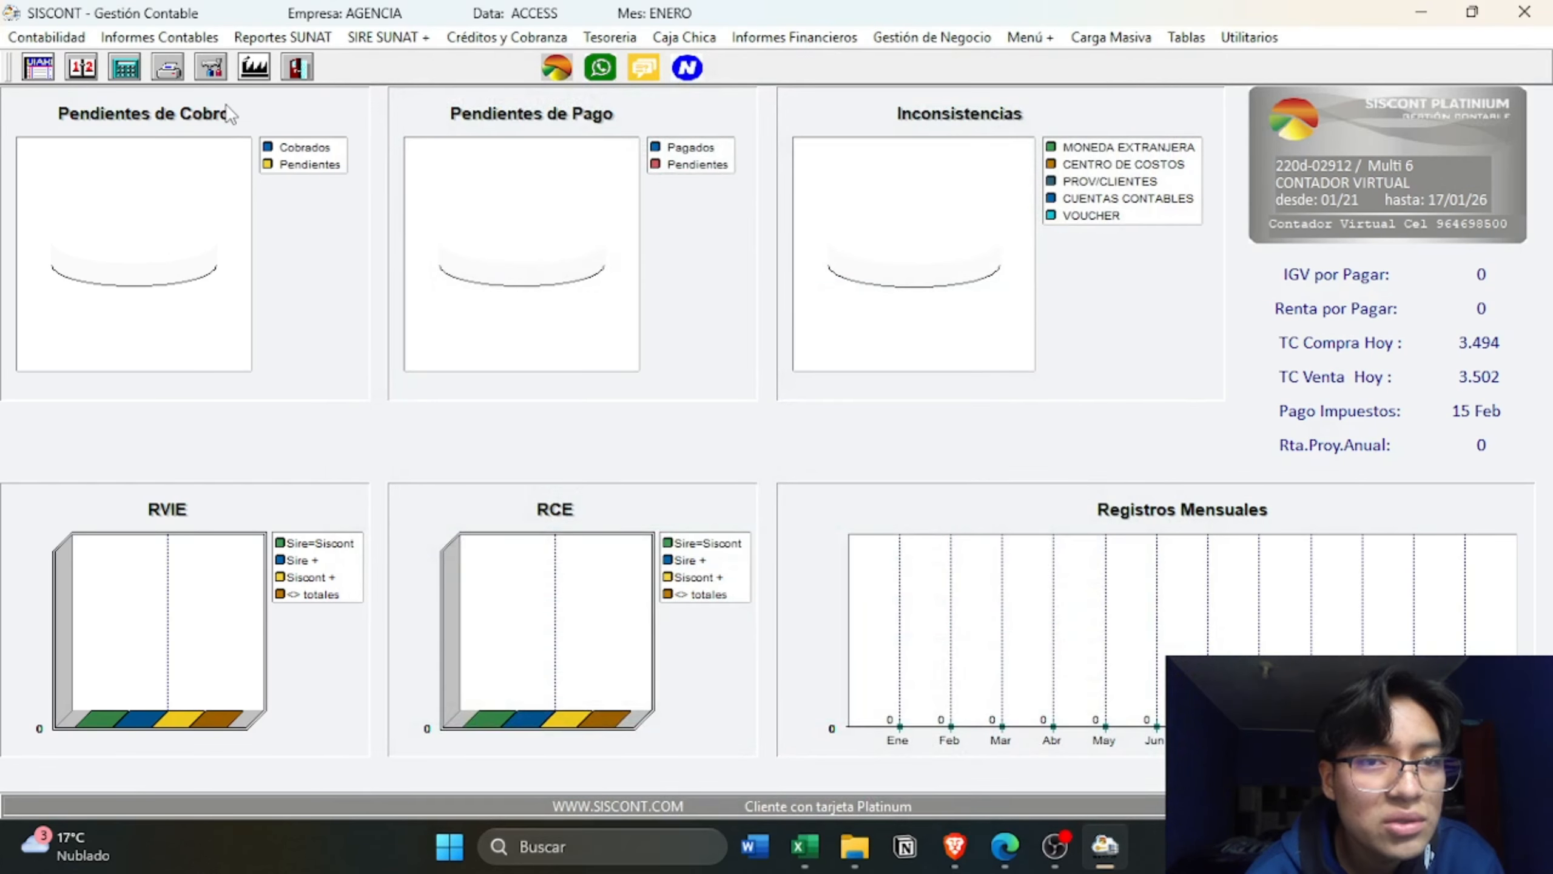
- Process the 10-column worksheet in soles, accumulated and by registro, to check the company's balances, and close it
click(119, 39)
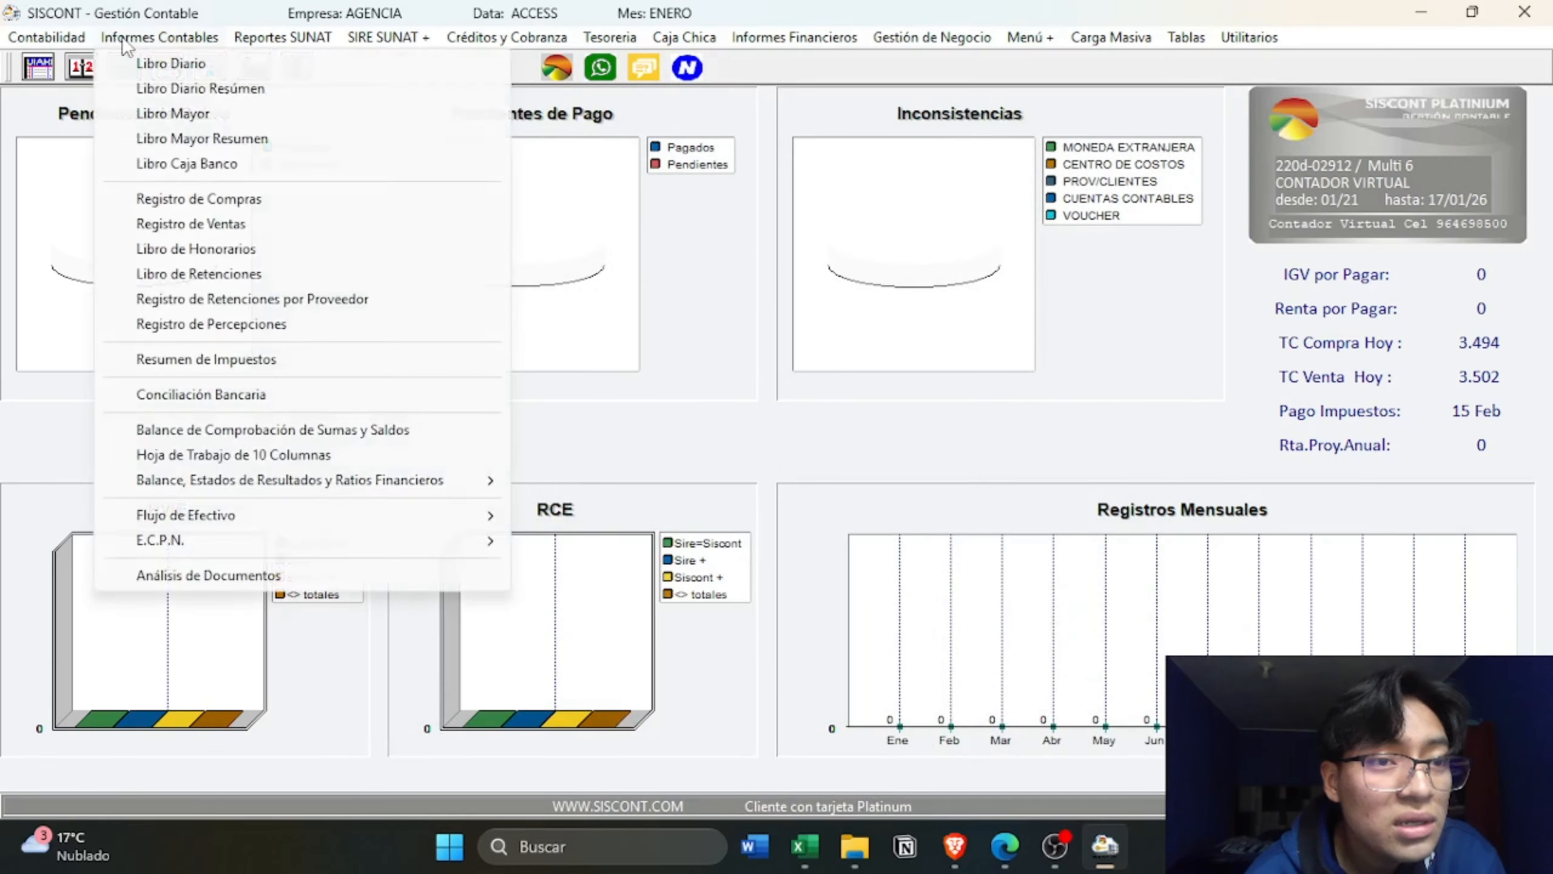
click(202, 459)
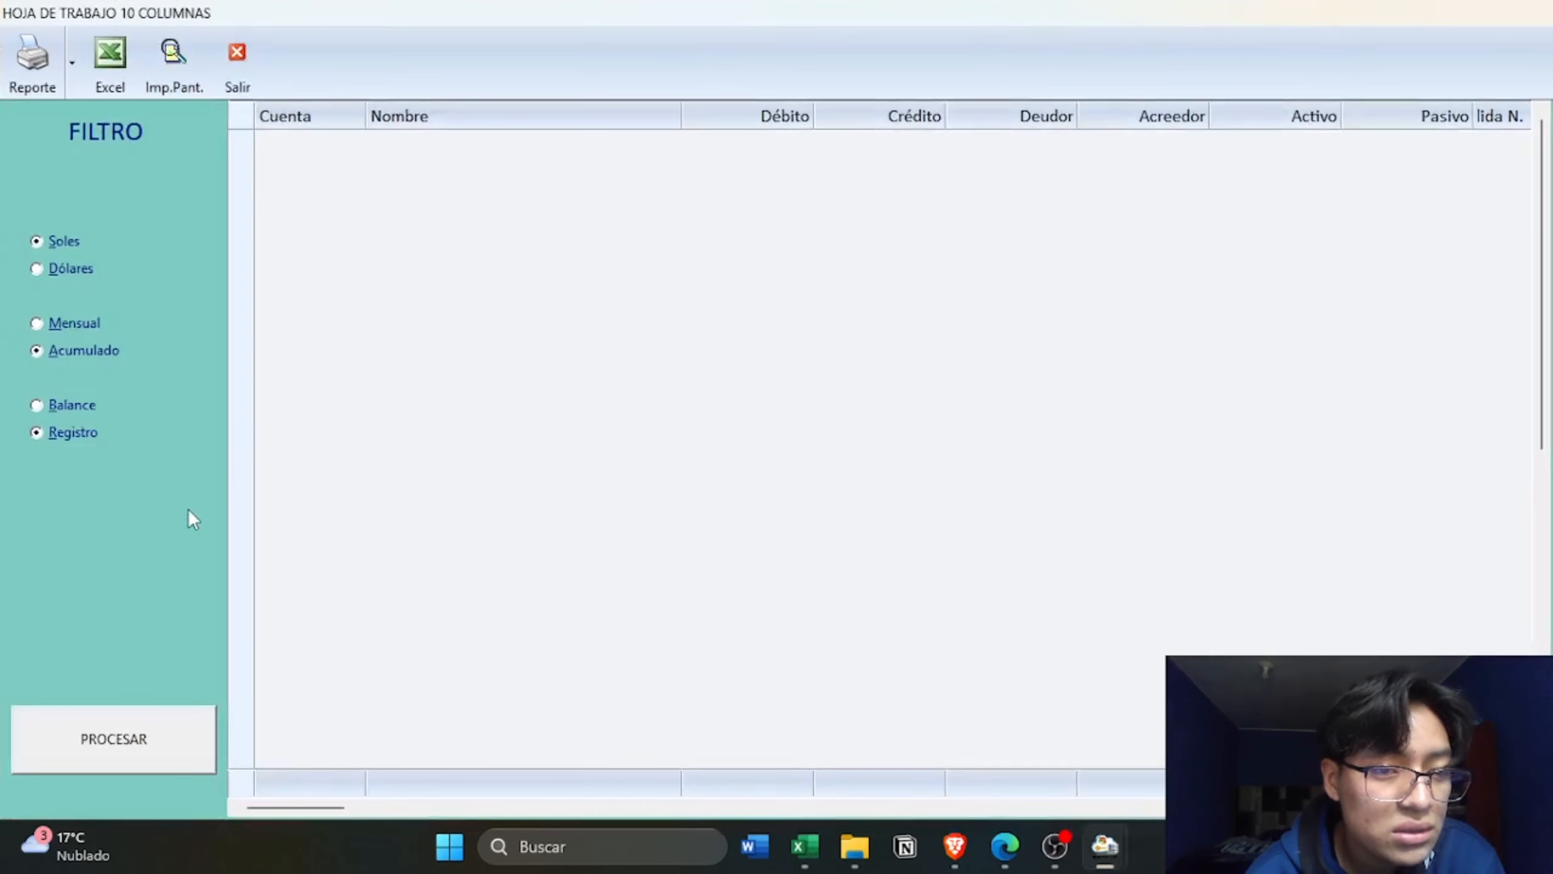
click(151, 734)
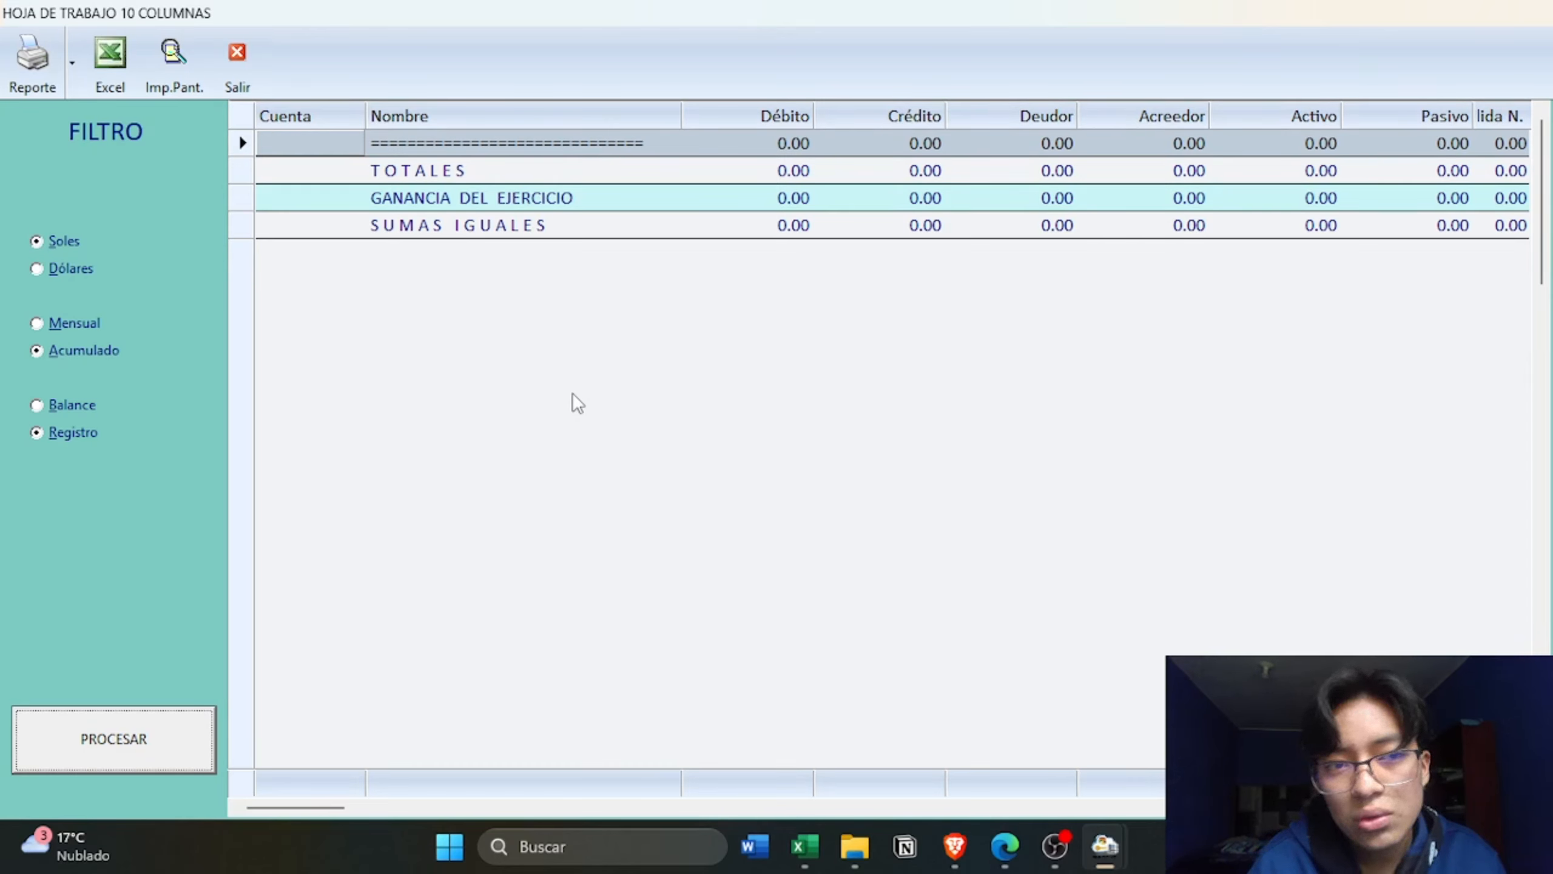
click(264, 50)
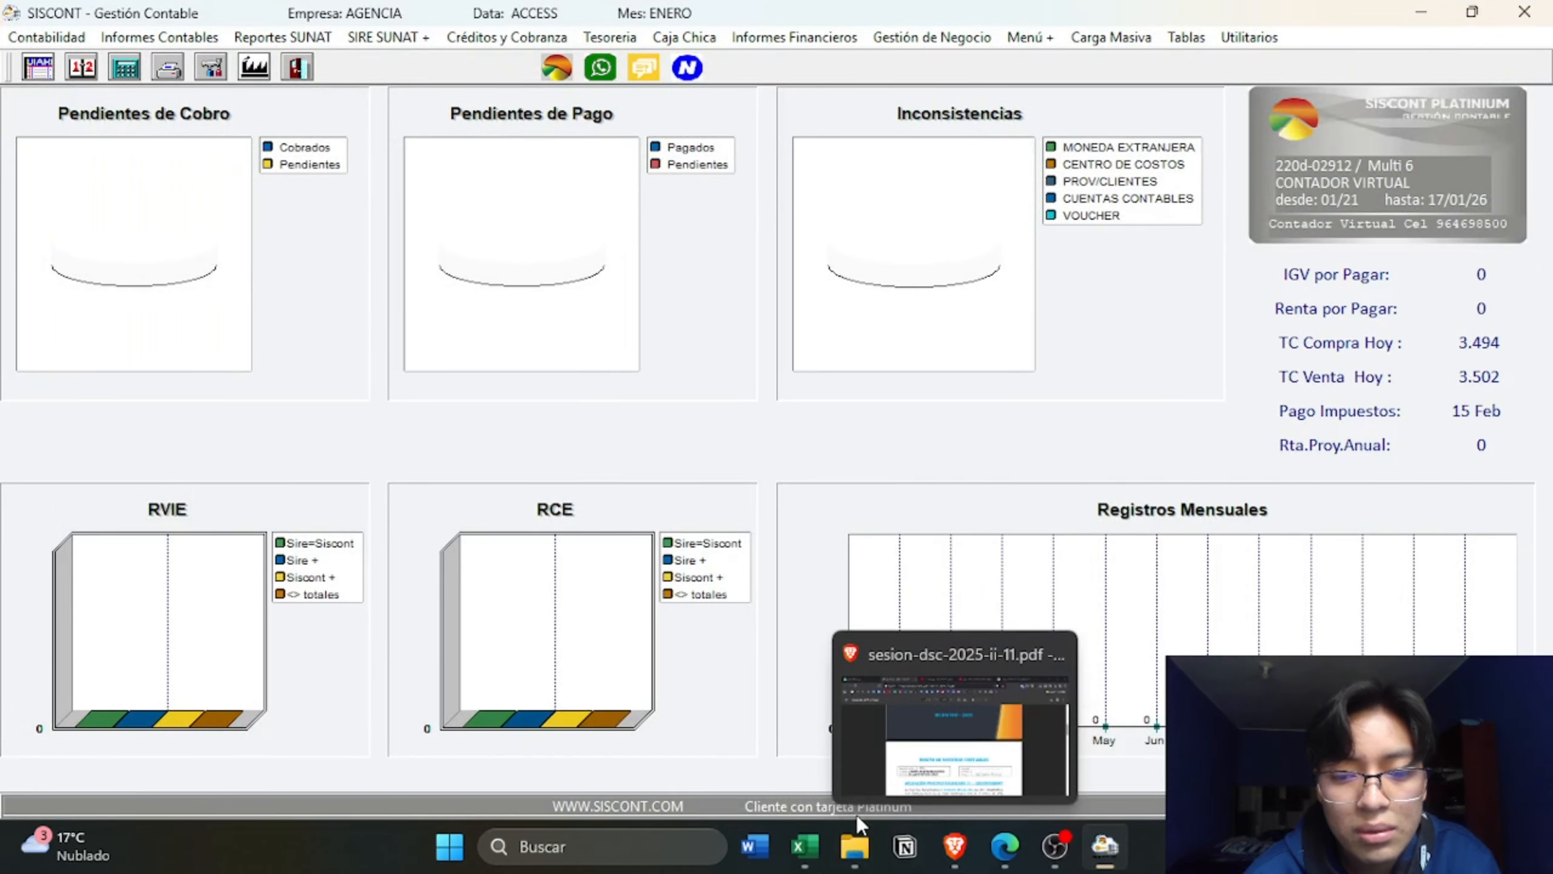
- Switch to the EGYDT2025 database in Access, open the MDH_VOU table and look through its voucher records
mouse_move(855, 863)
click(764, 731)
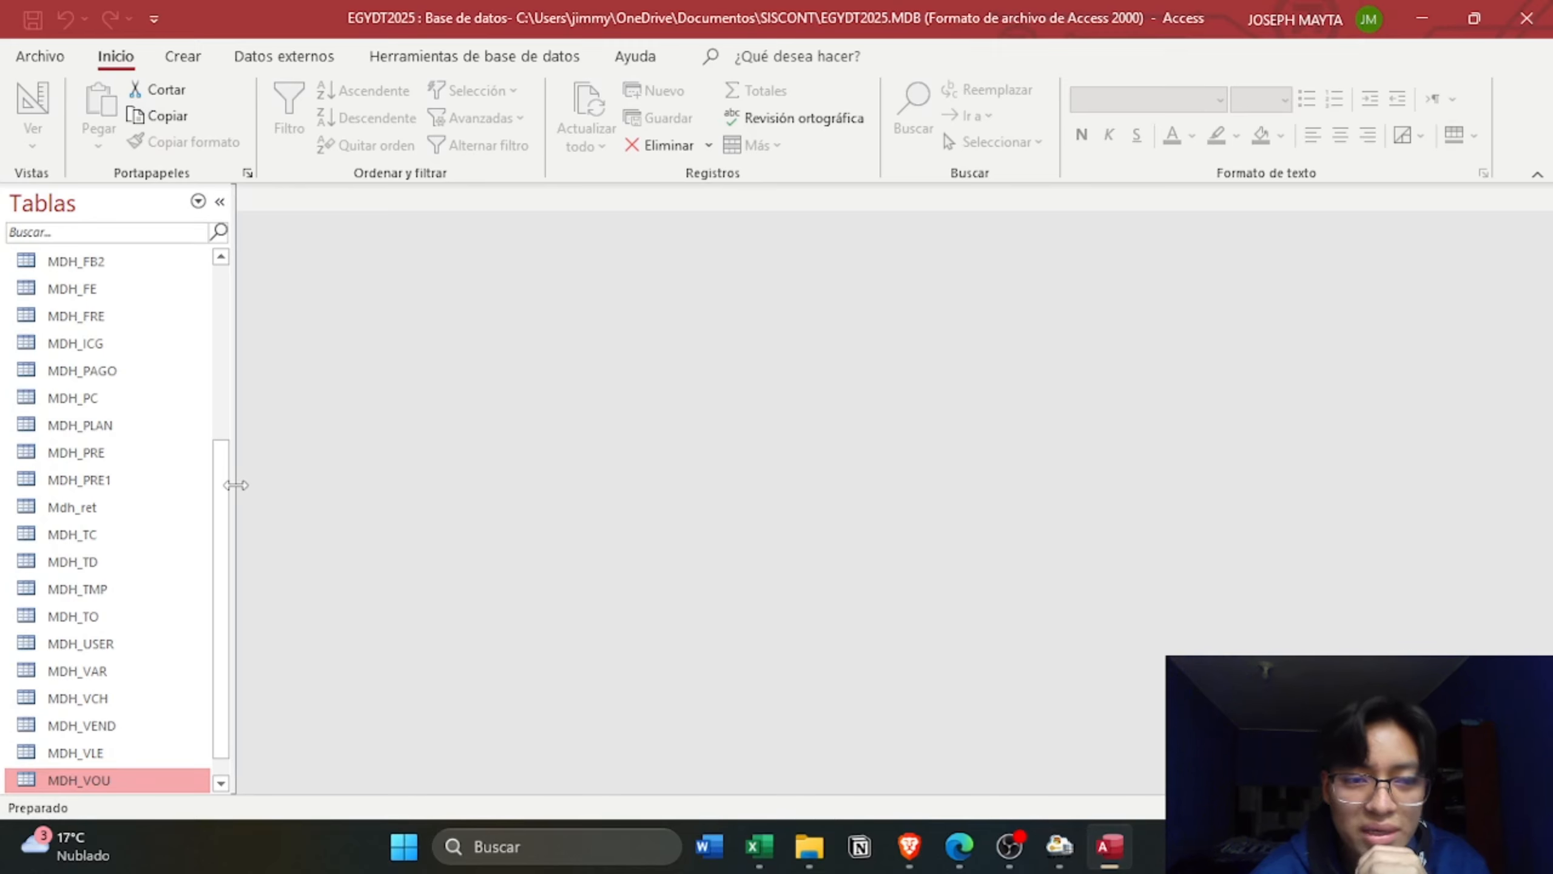
scroll(103, 643, down, 1)
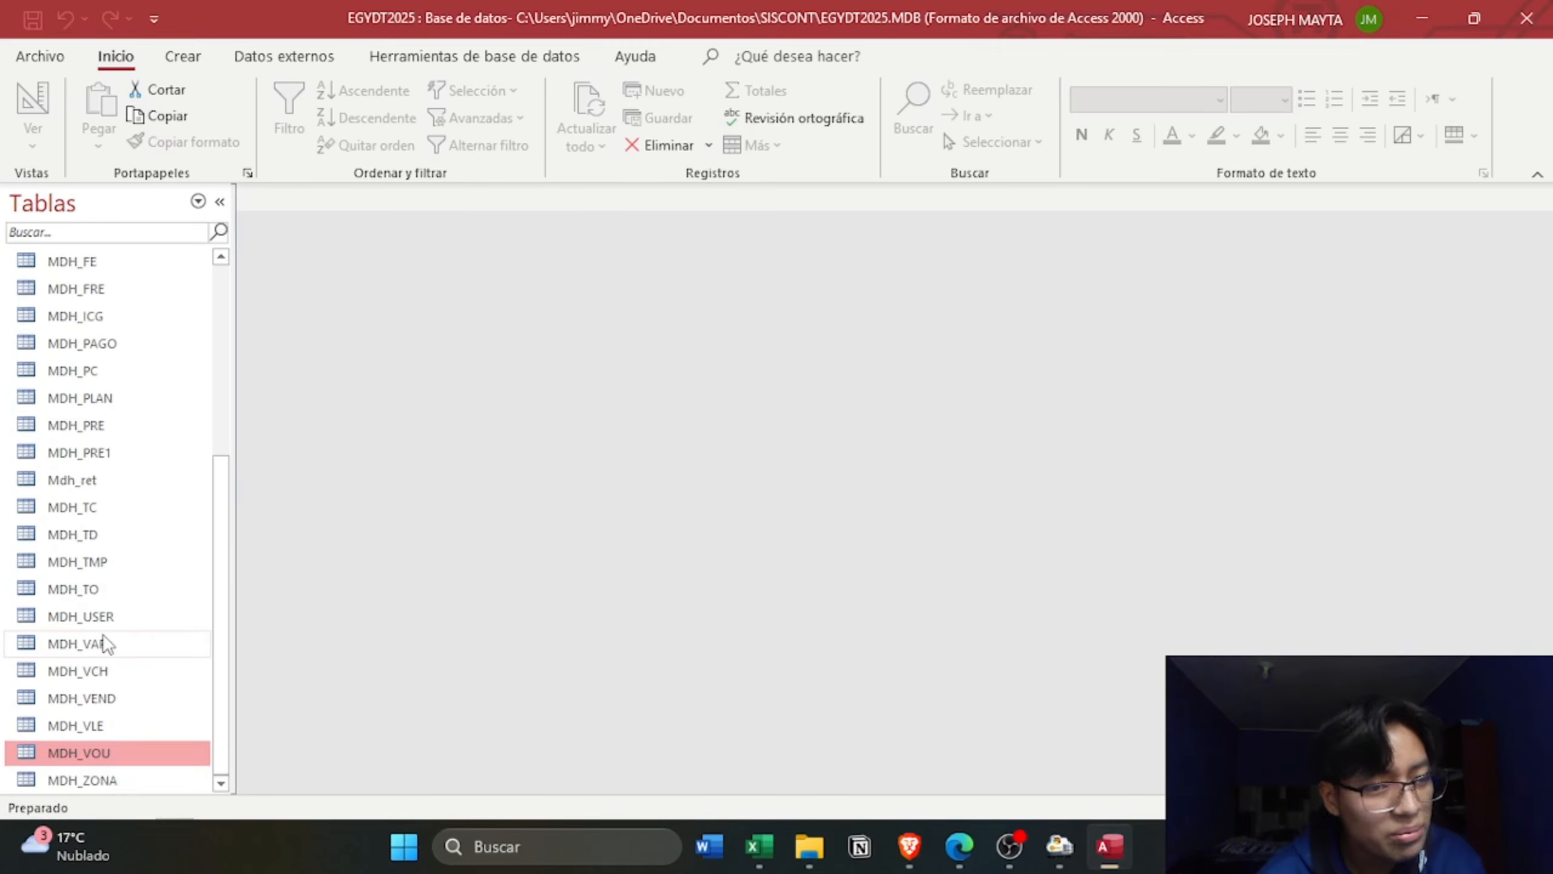
double_click(78, 752)
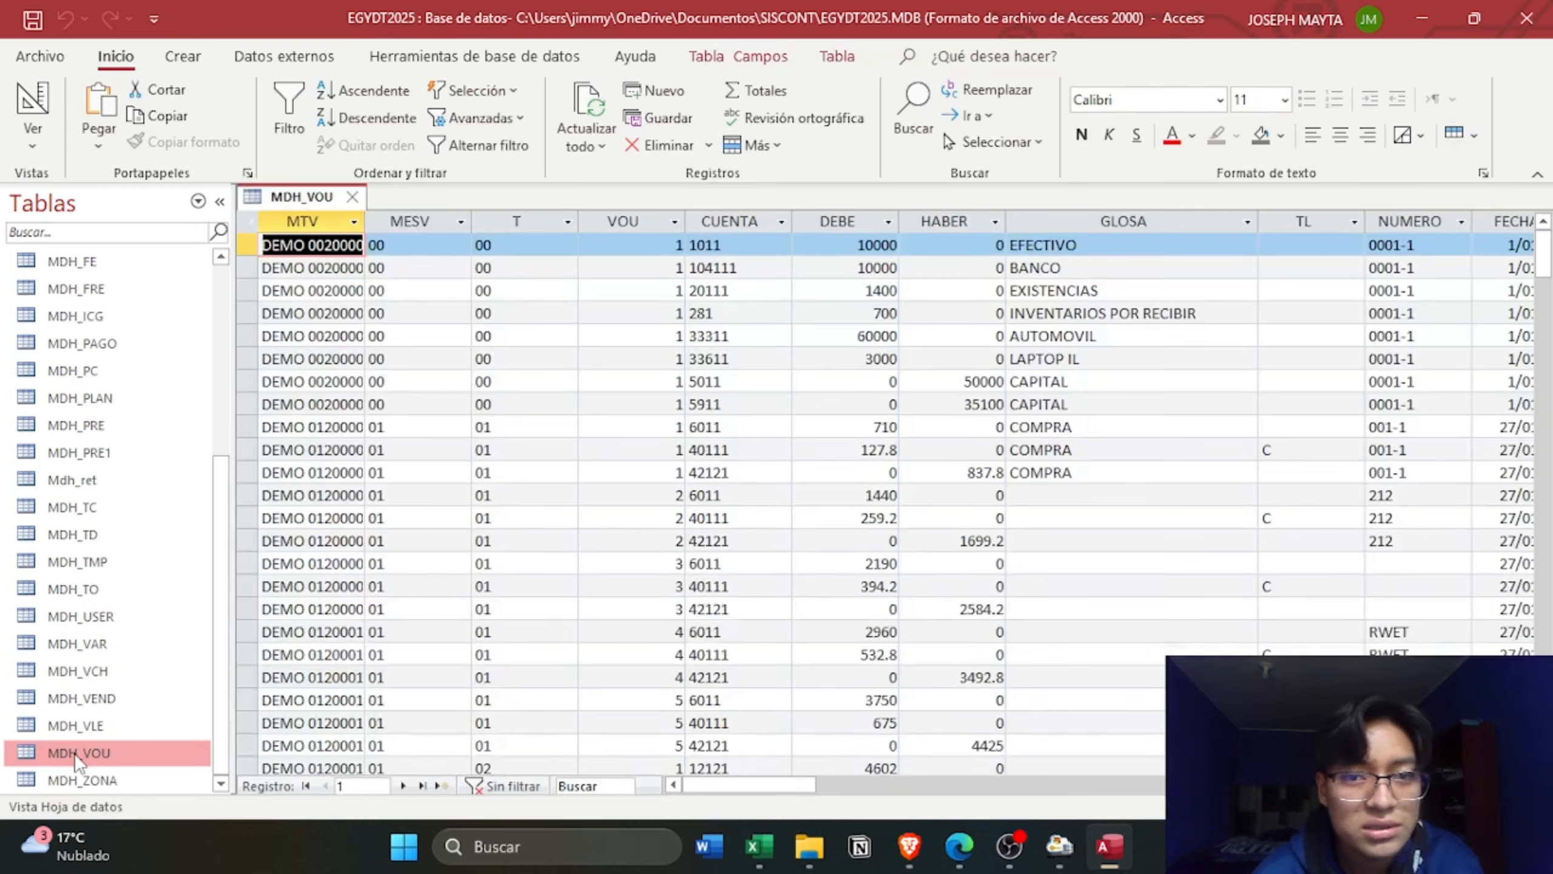
scroll(914, 477, down, 9)
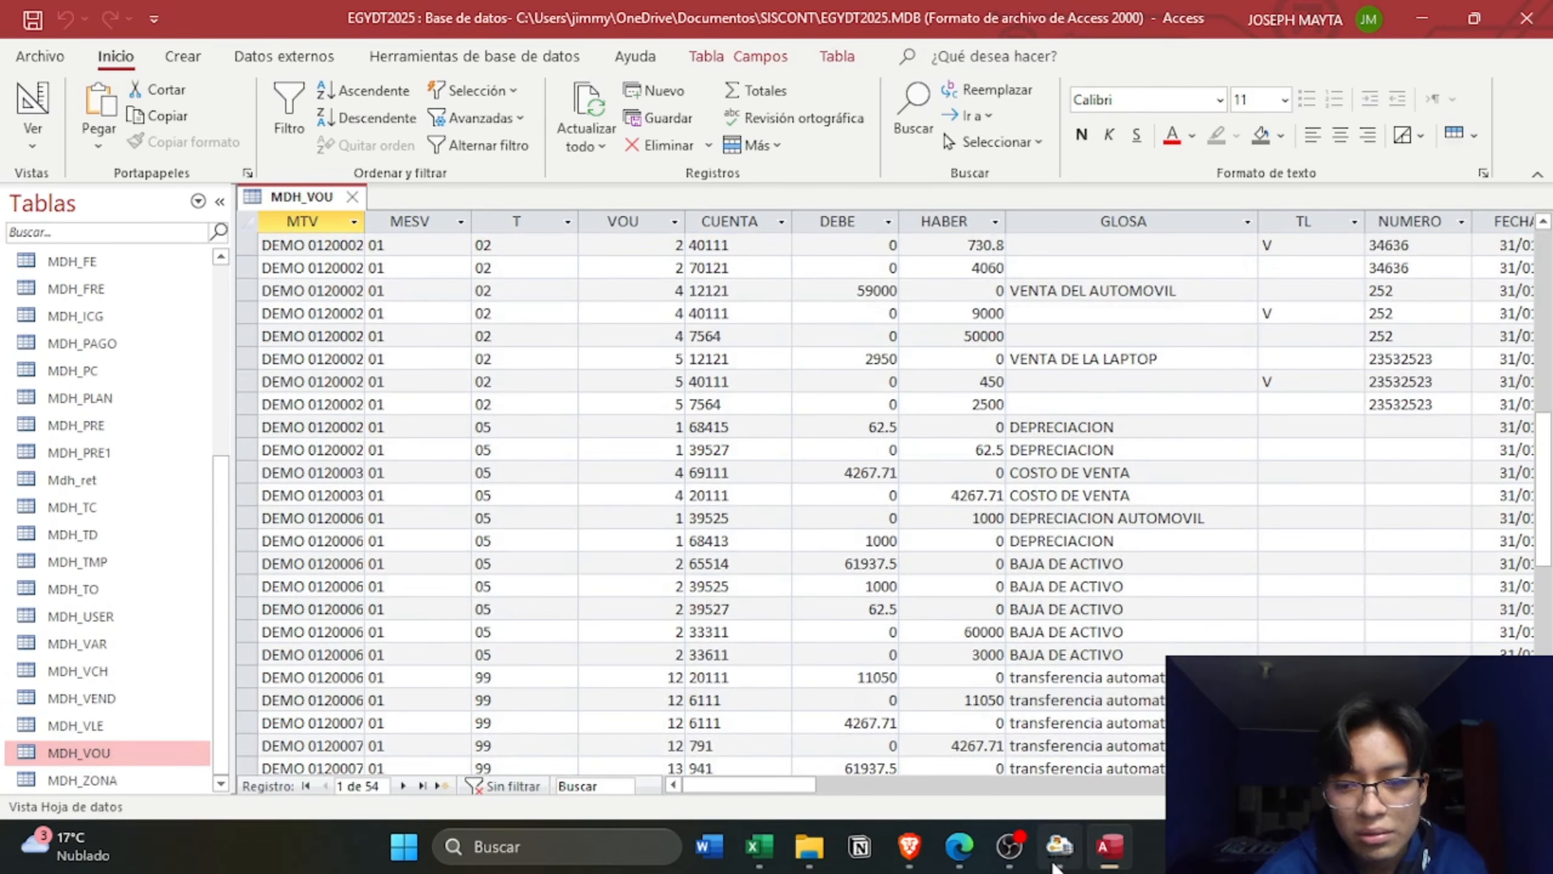
- Return to SISCONT, view the Mago entry form for voucher 1 of origin 01 COMPRAS dated 01/01/2025, and leave without saving
click(1060, 847)
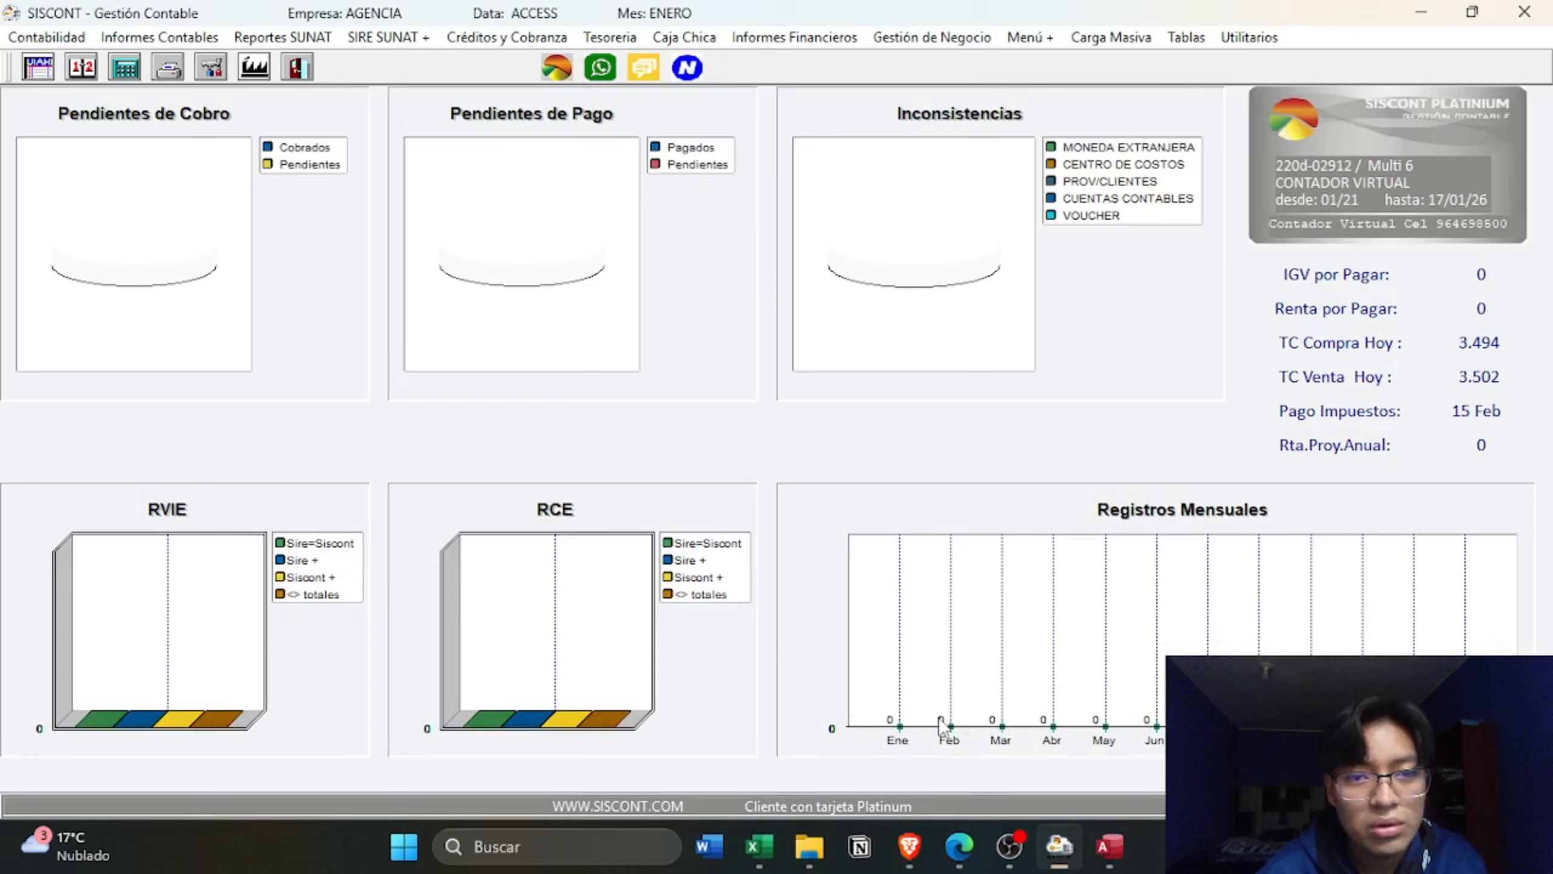
click(42, 66)
key(Down)
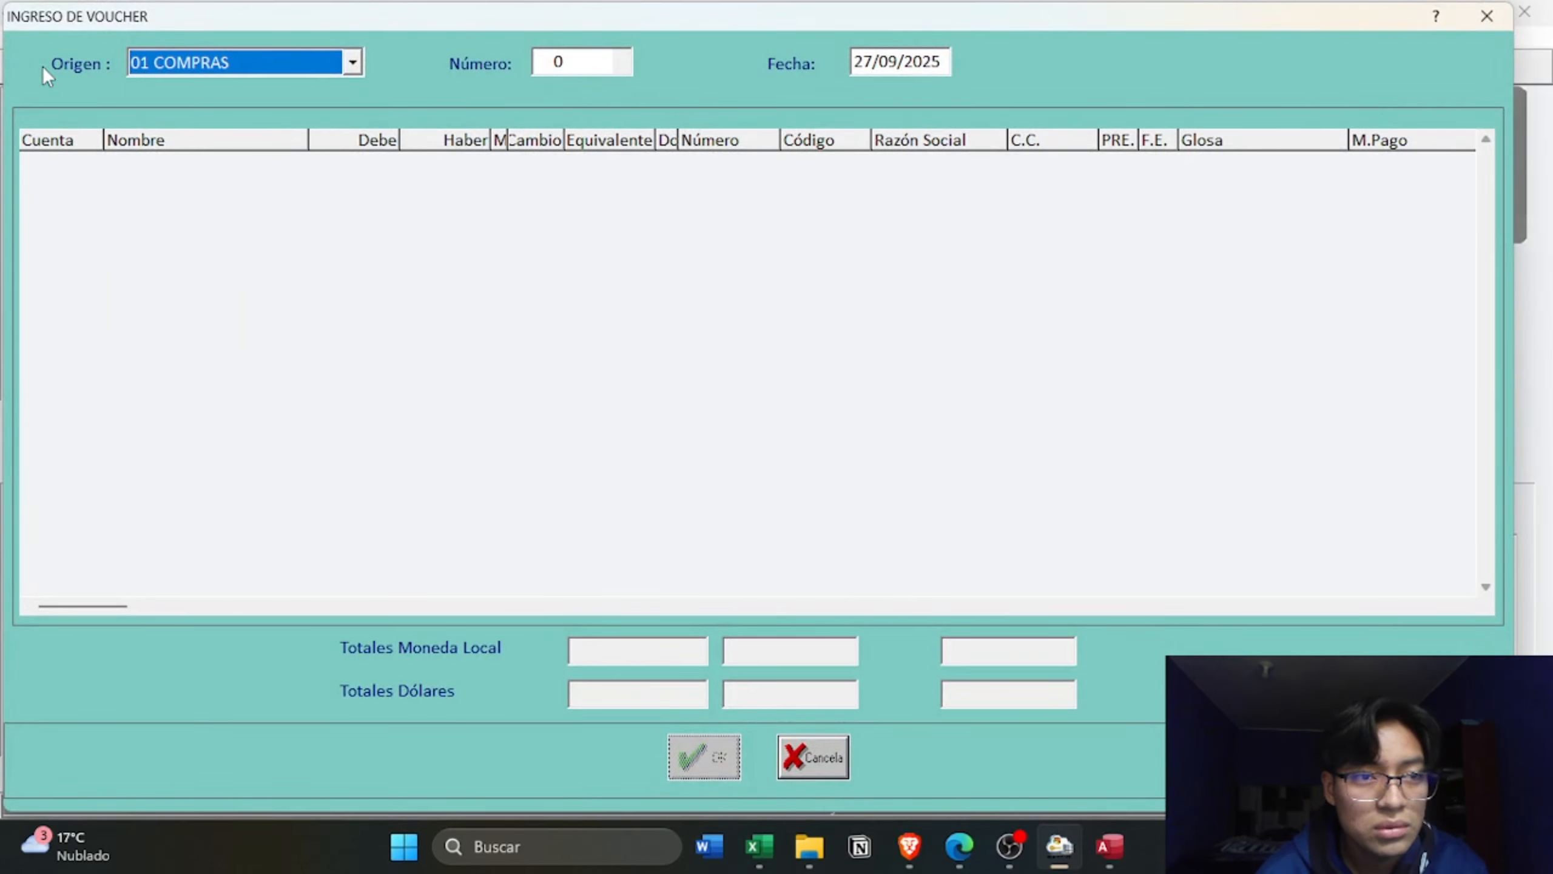
key(Return)
text(0101)
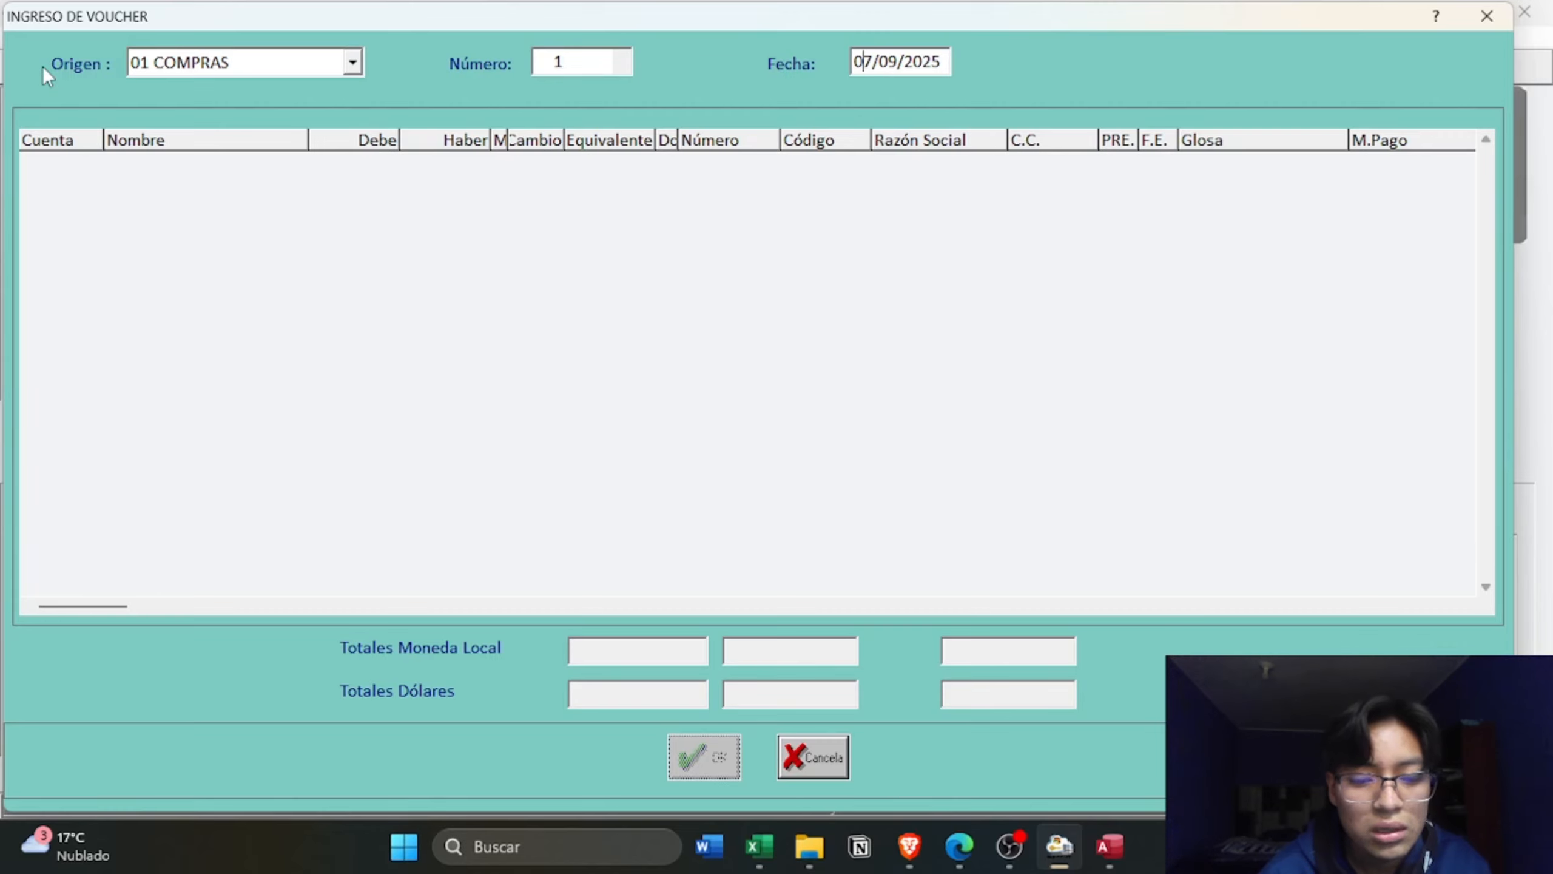
key(Return)
key(Return)
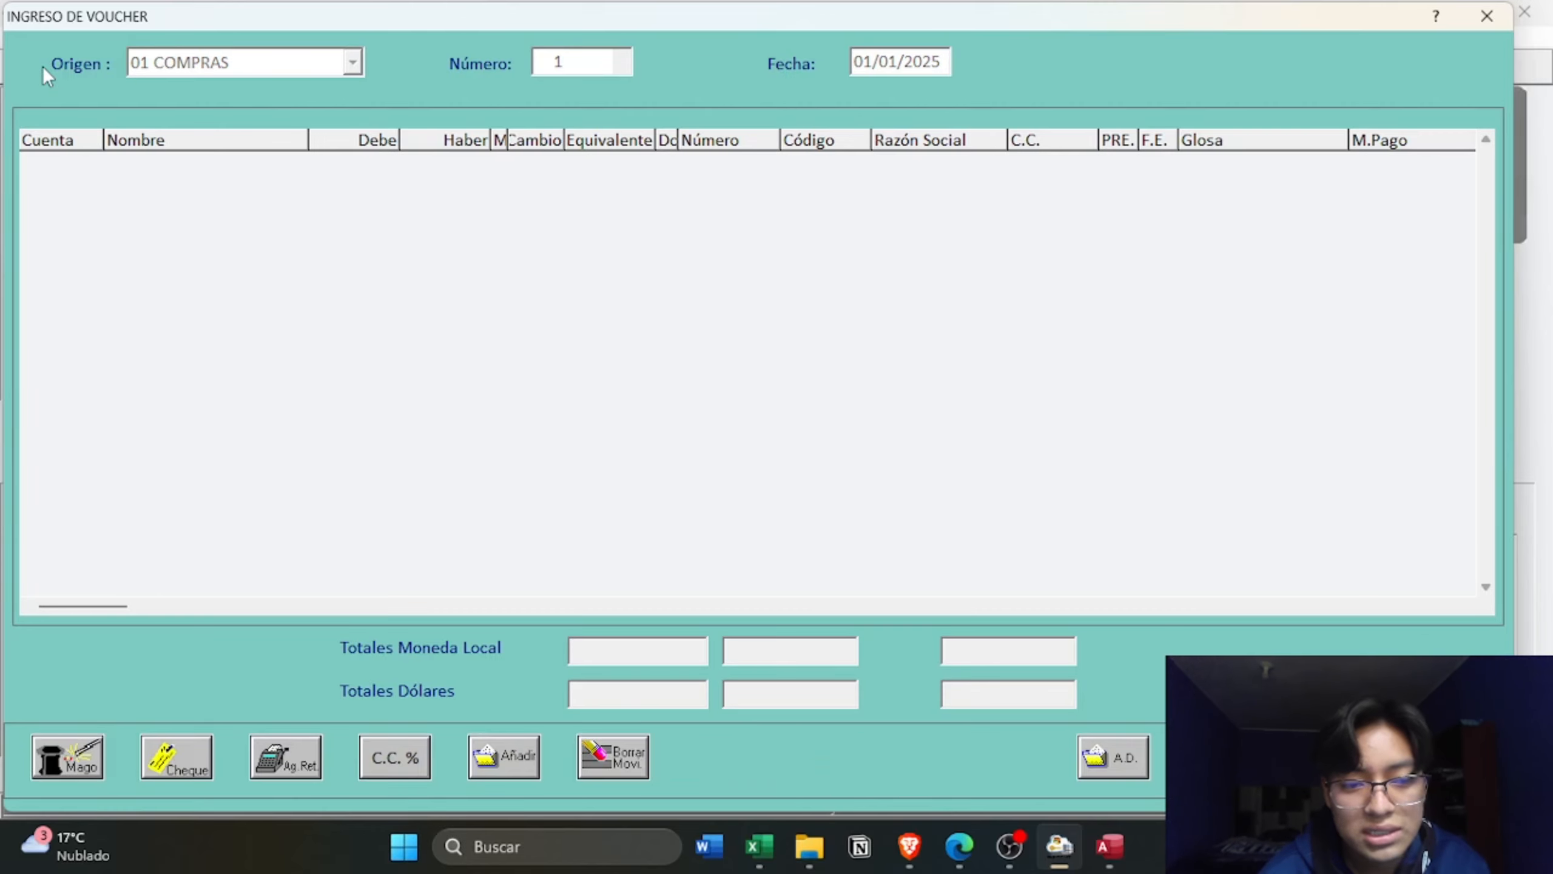
key(Return)
key(Return)
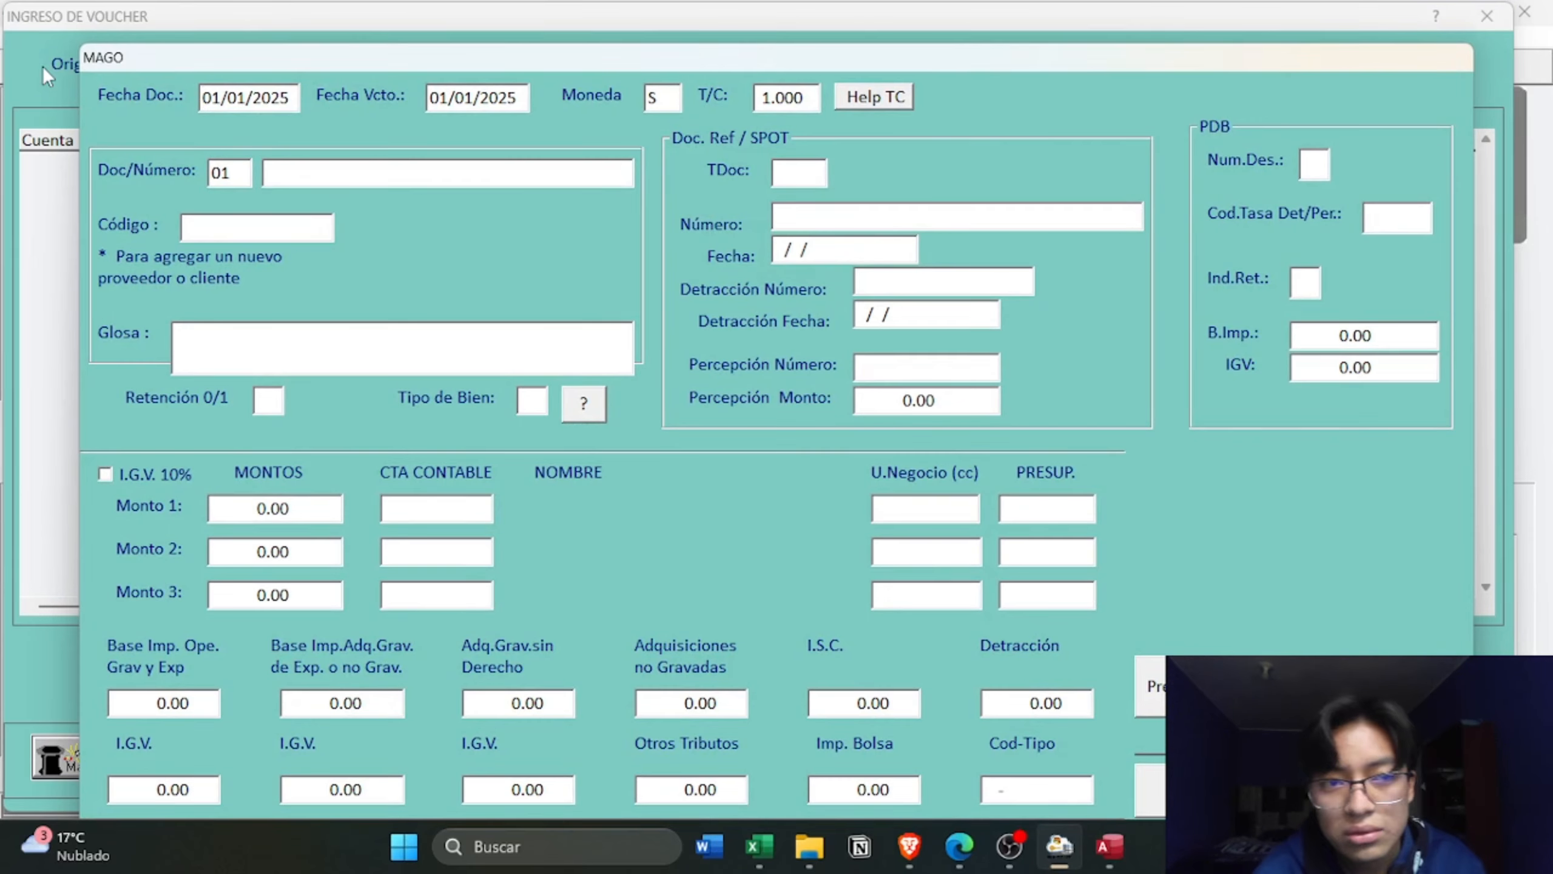
key(Escape)
key(Escape)
- Return to Access and examine the MDH_VOU voucher records, focusing on the MTV and MESV columns
key(alt+Tab)
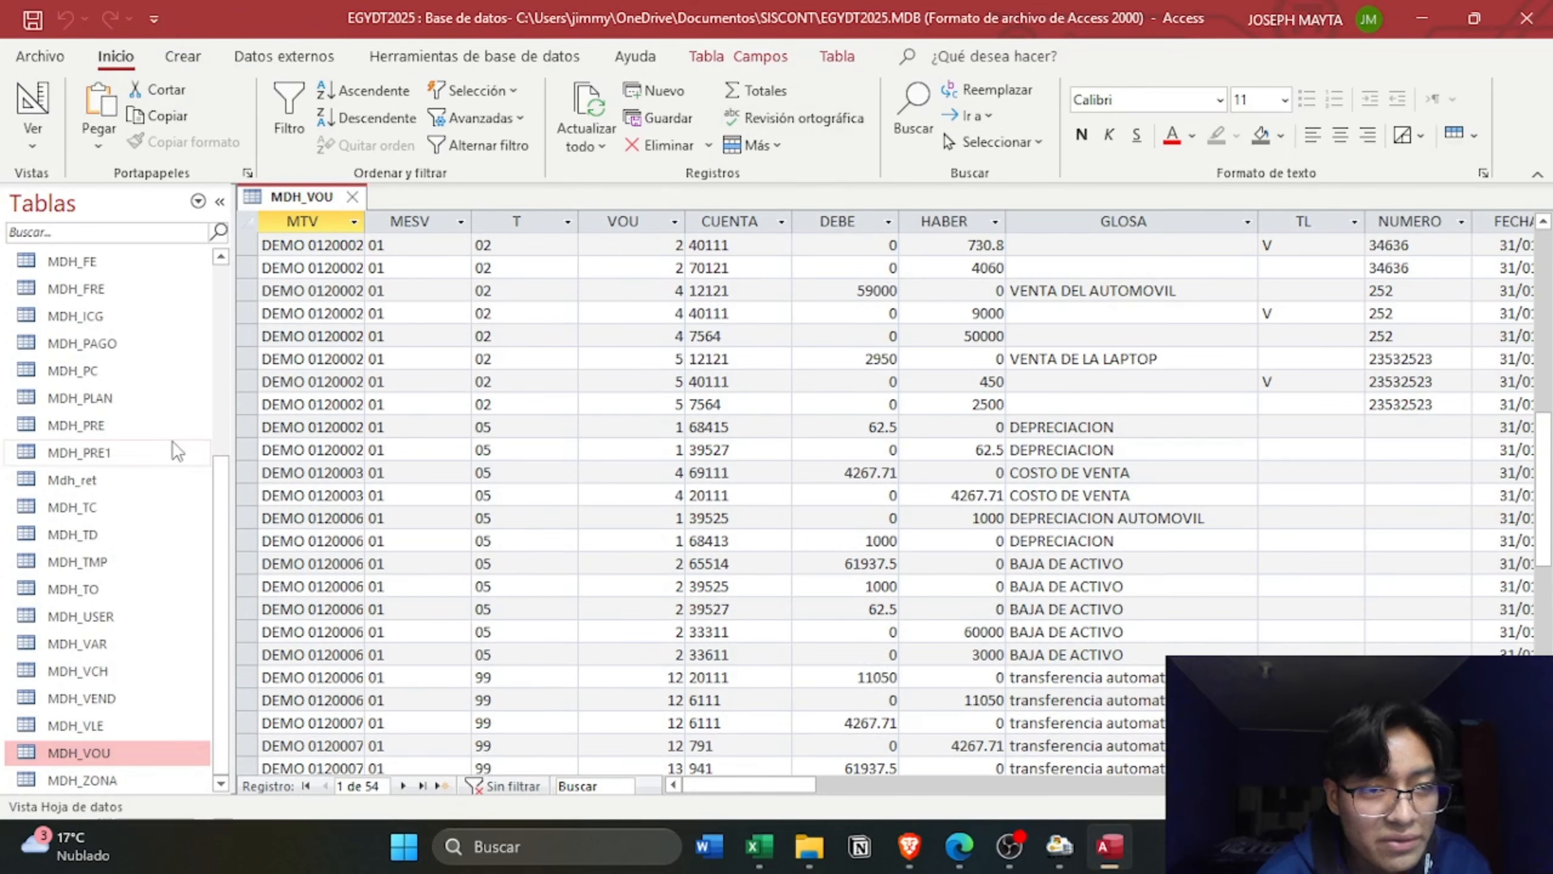
scroll(172, 439, up, 3)
scroll(175, 446, down, 3)
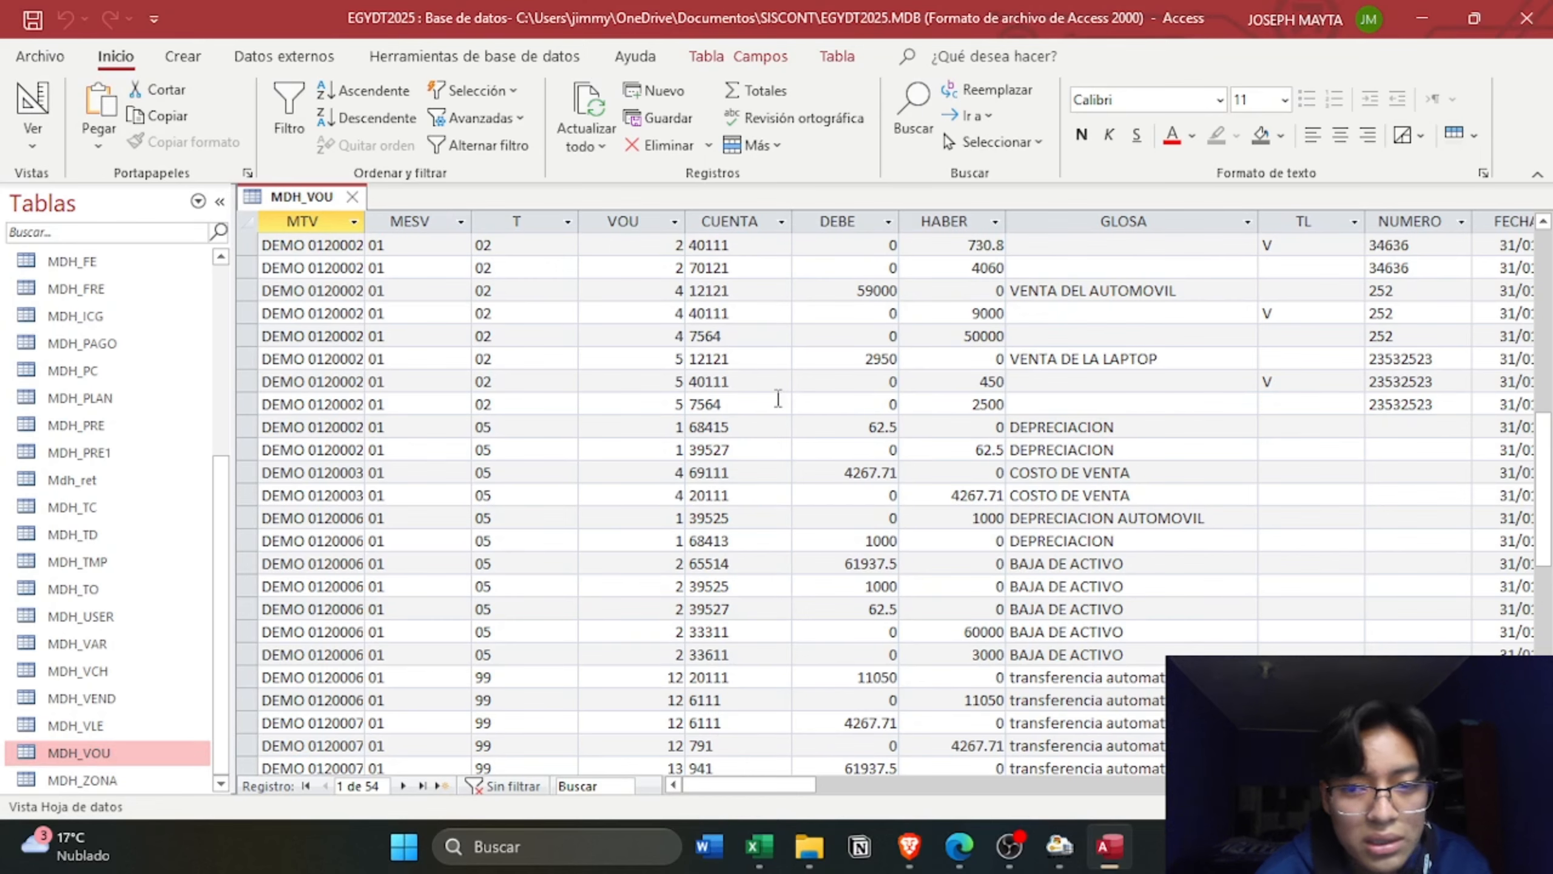
scroll(777, 398, up, 2)
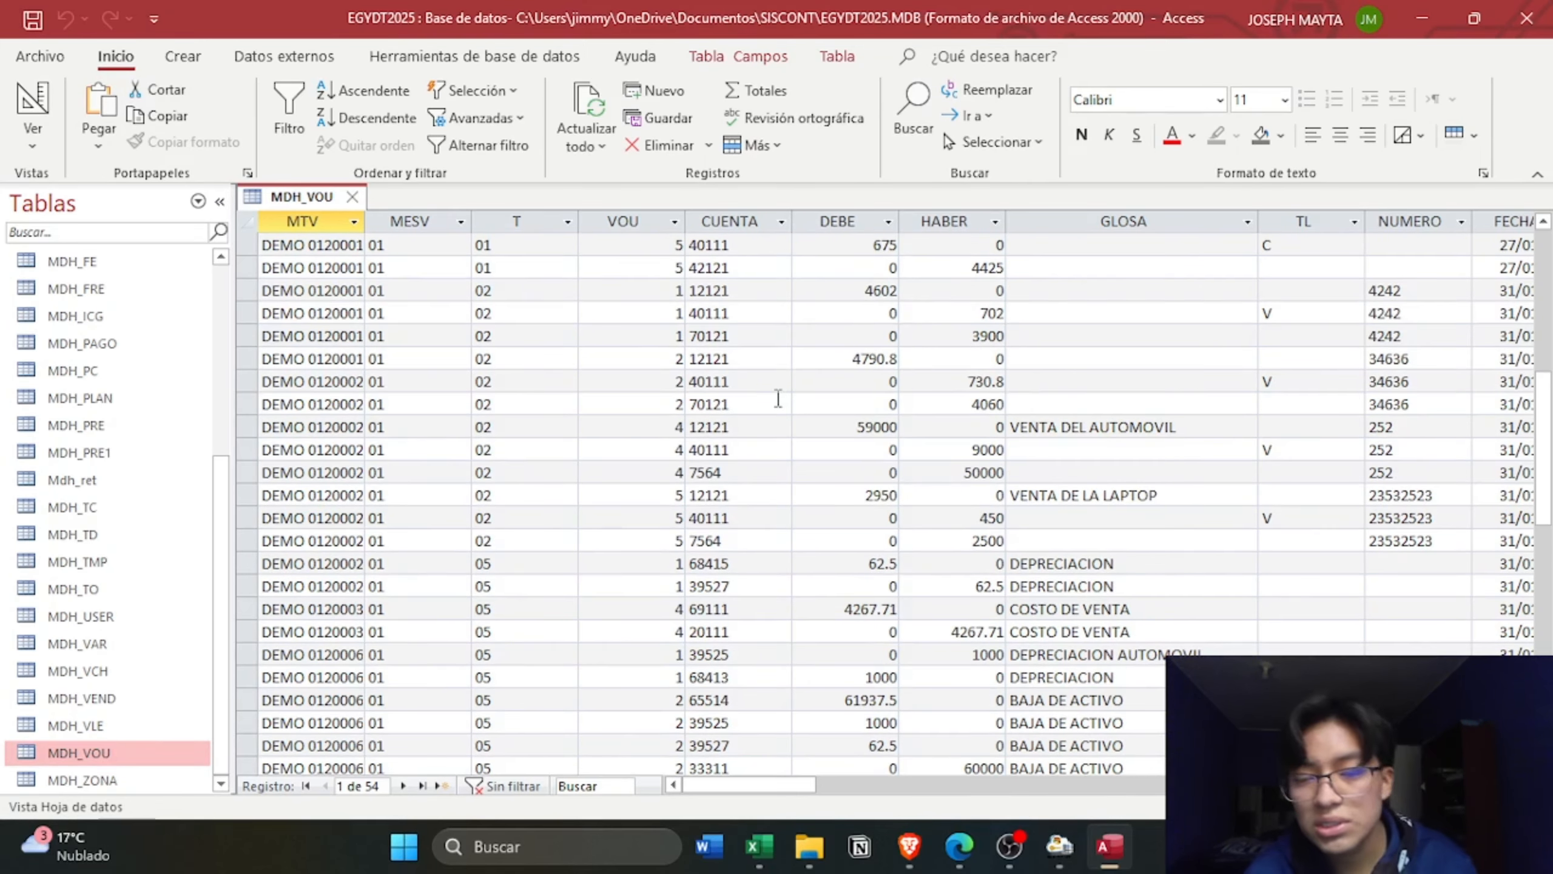
scroll(777, 398, up, 7)
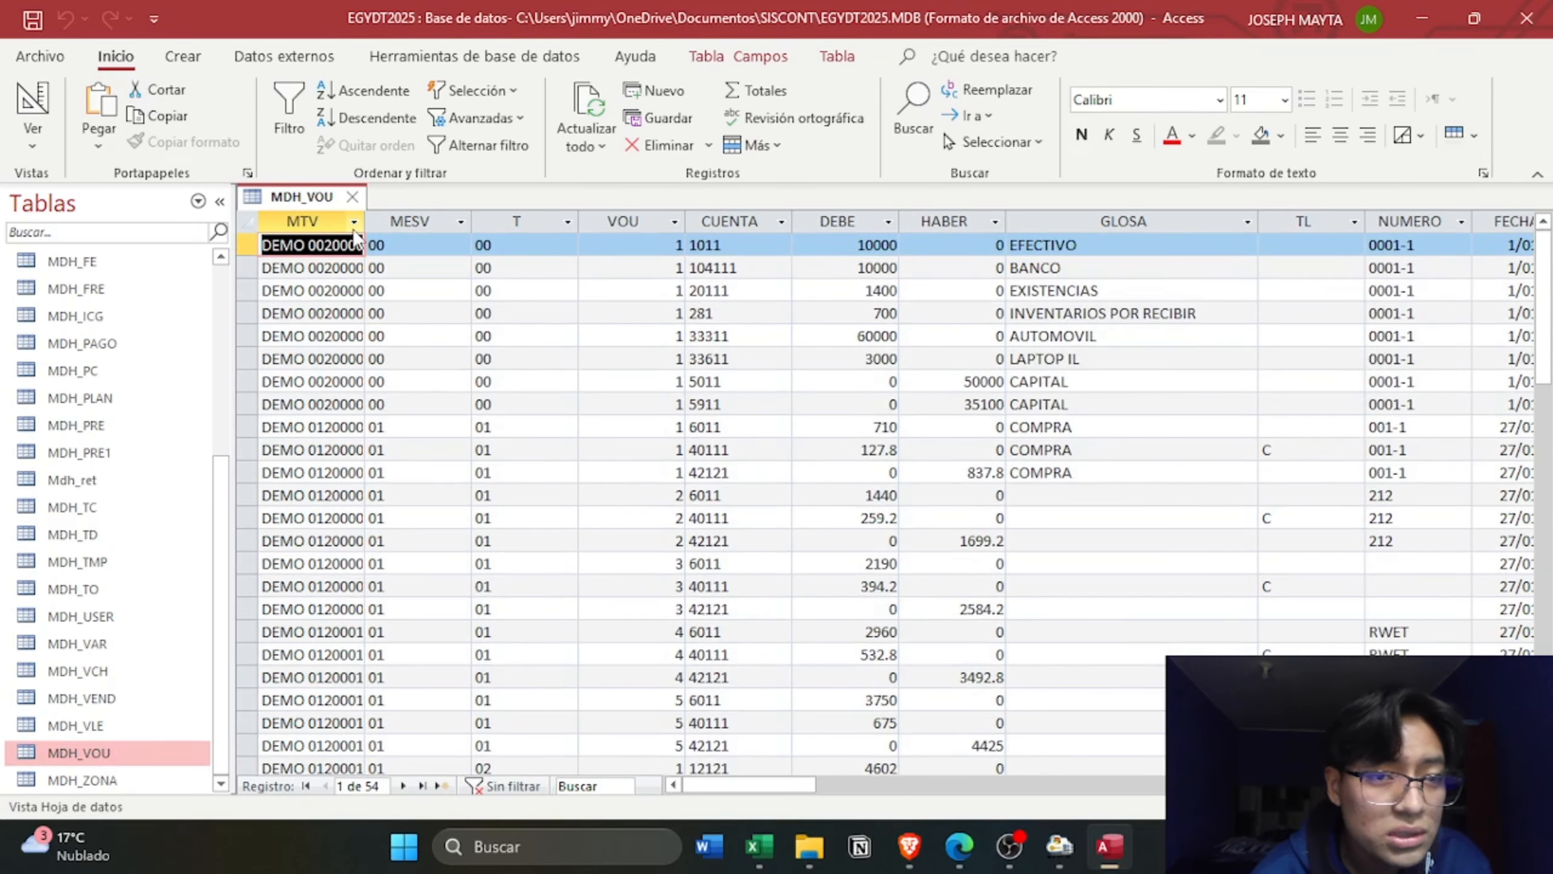
click(315, 220)
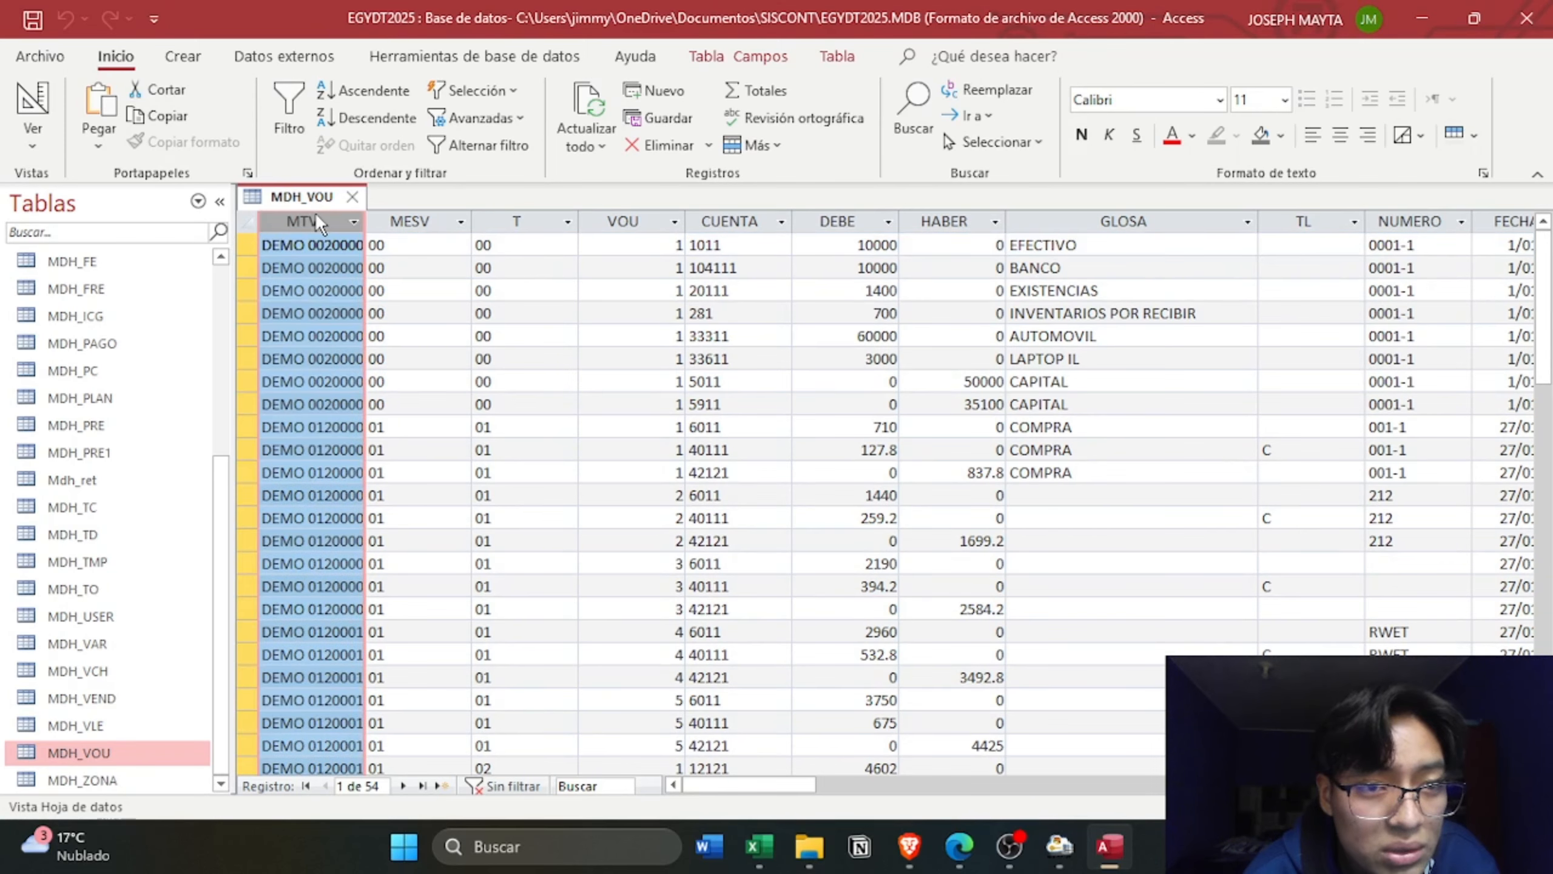
click(415, 222)
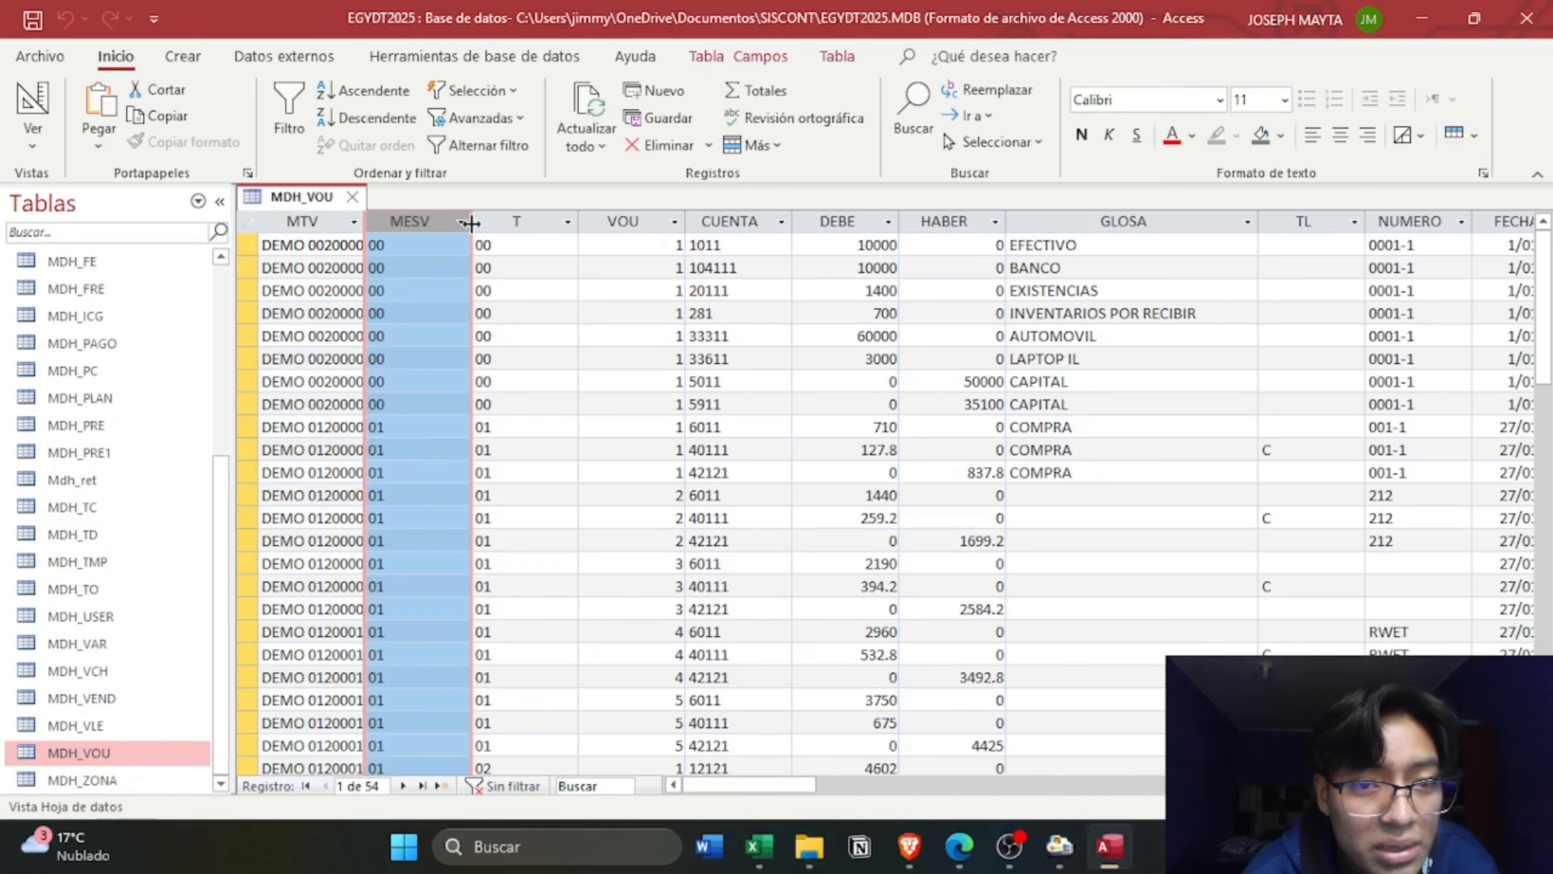
- Examine the T and VOU columns of the MDH_VOU table and look through its remaining voucher records
click(501, 221)
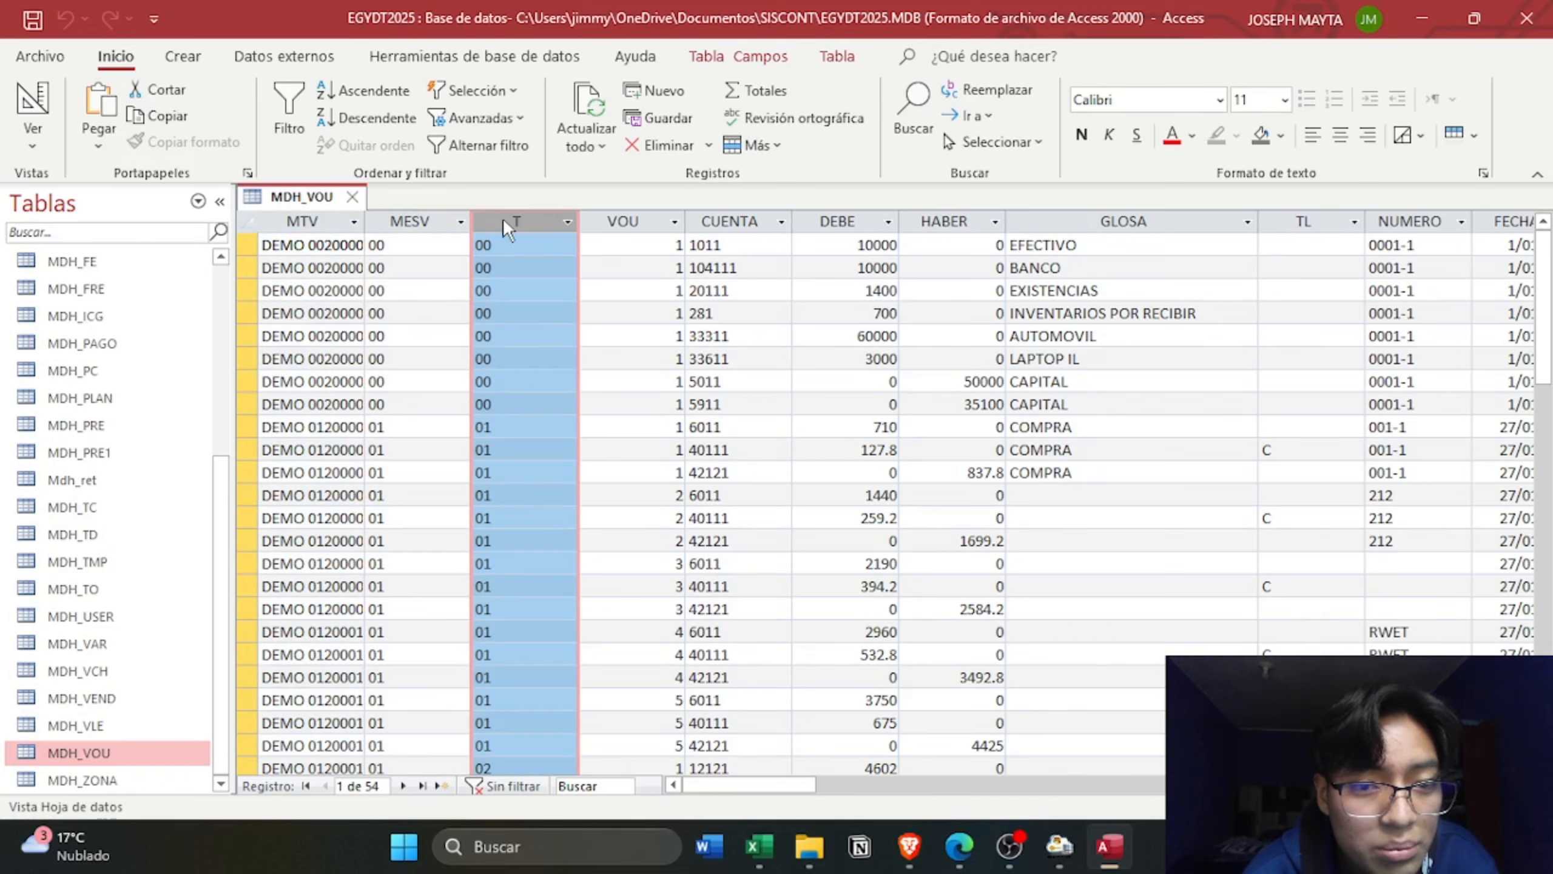
click(622, 214)
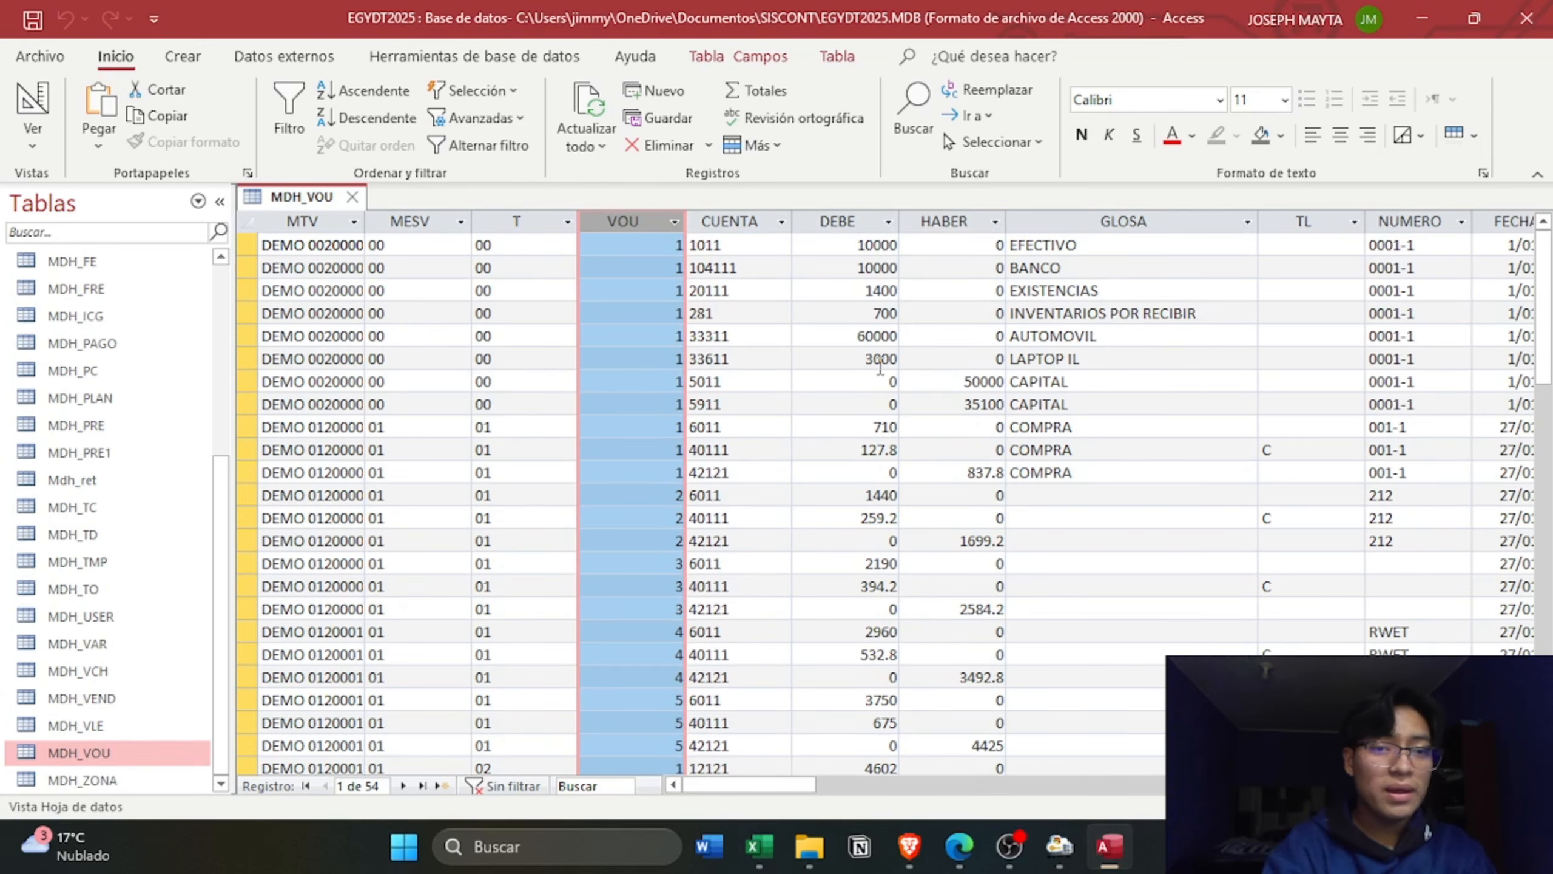
click(417, 364)
scroll(513, 593, down, 8)
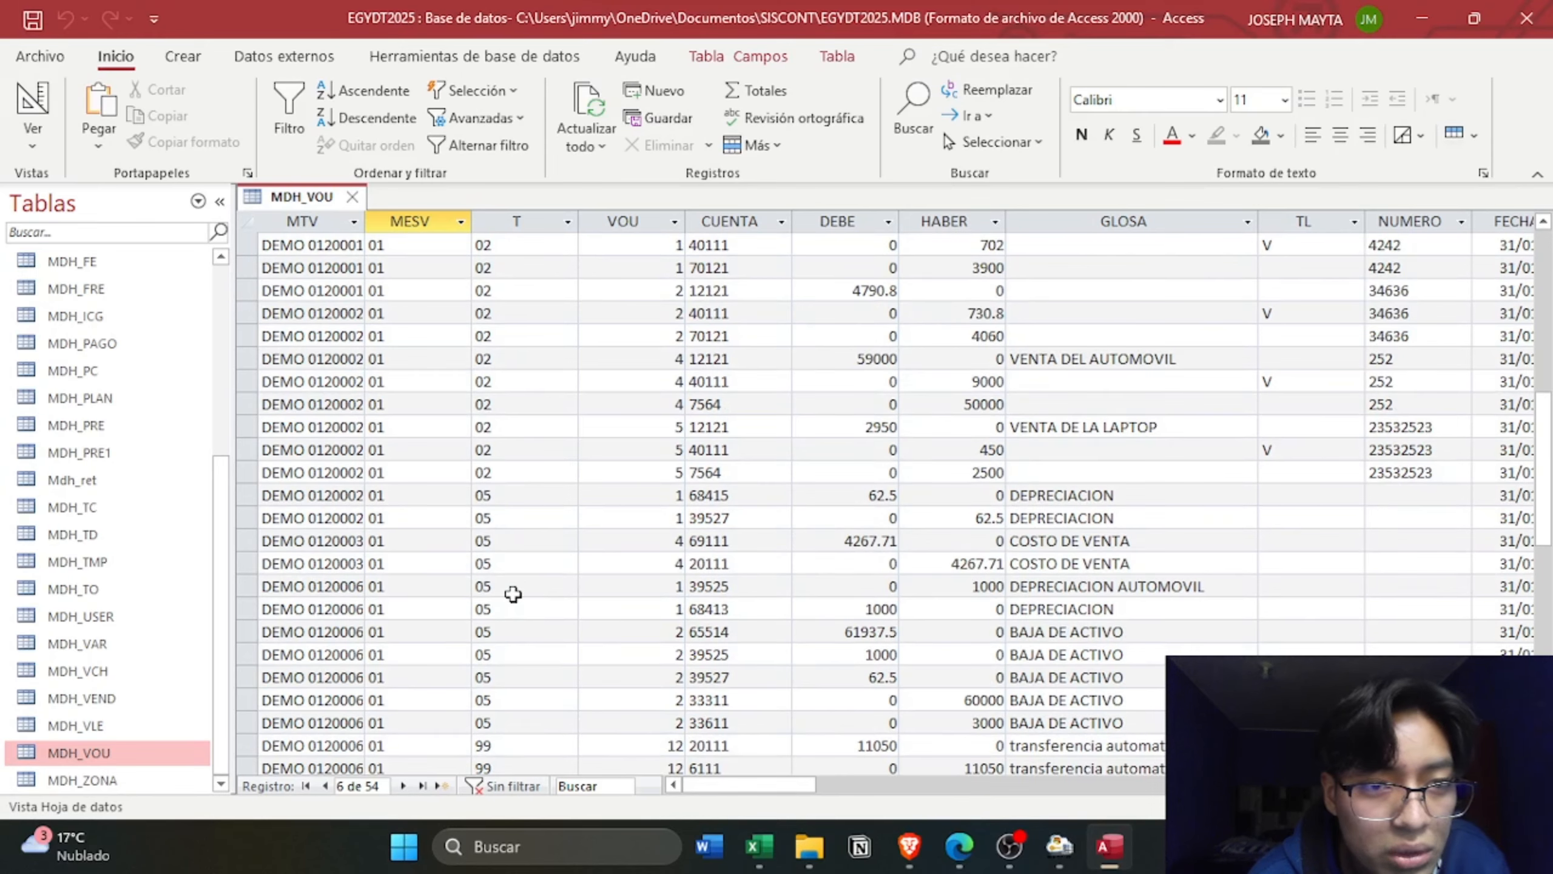
scroll(494, 476, down, 1)
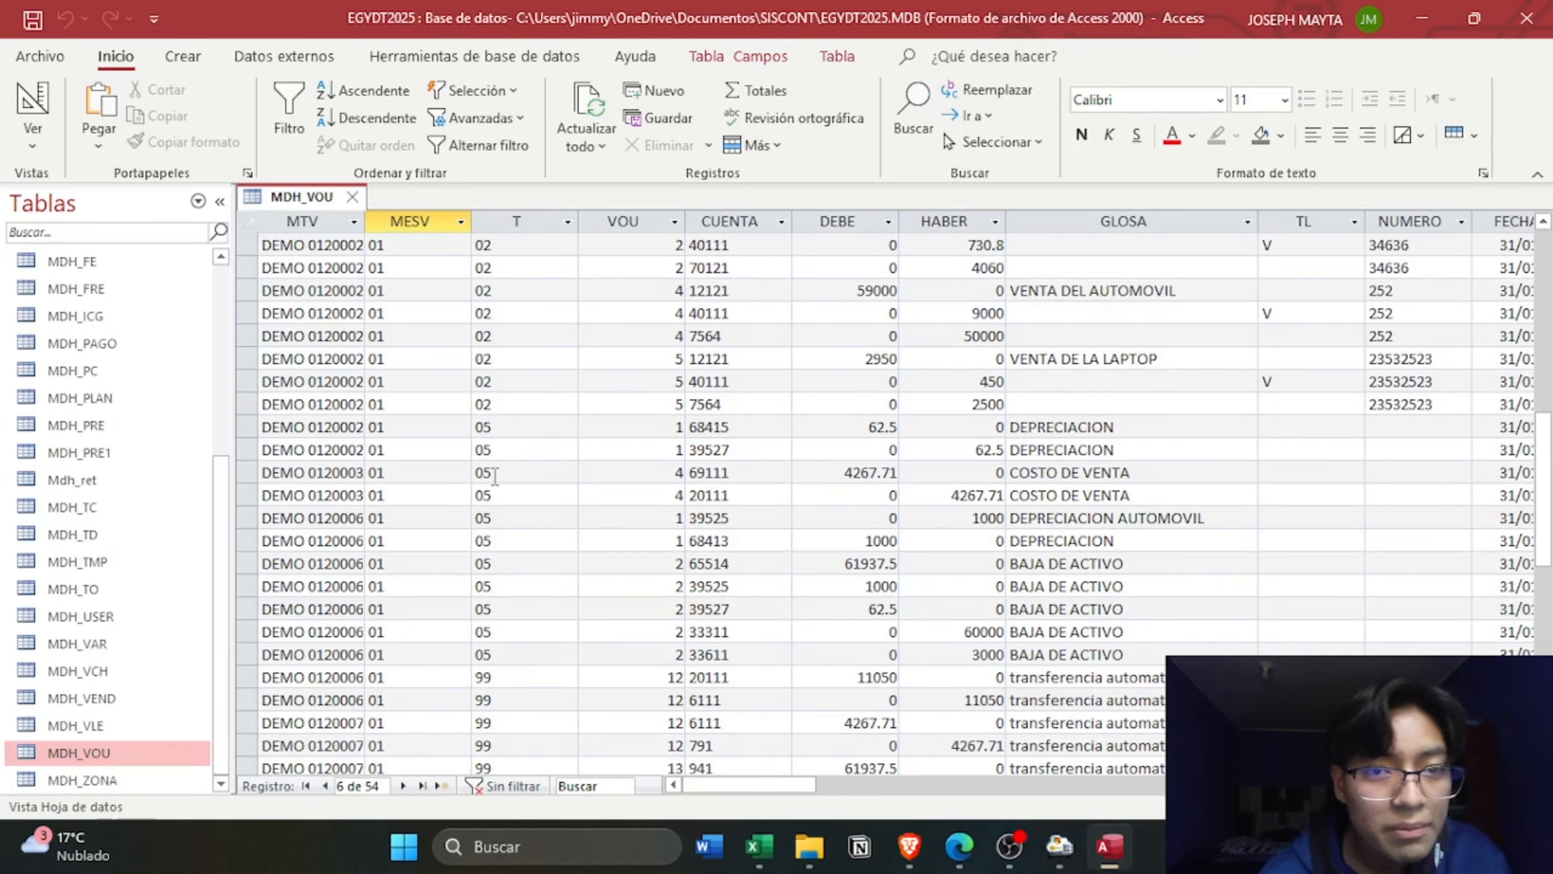
- Open the AGENCIA2025 database from the SISCONT folder, enable its content and open its MDH_VOU table
key(alt+Tab)
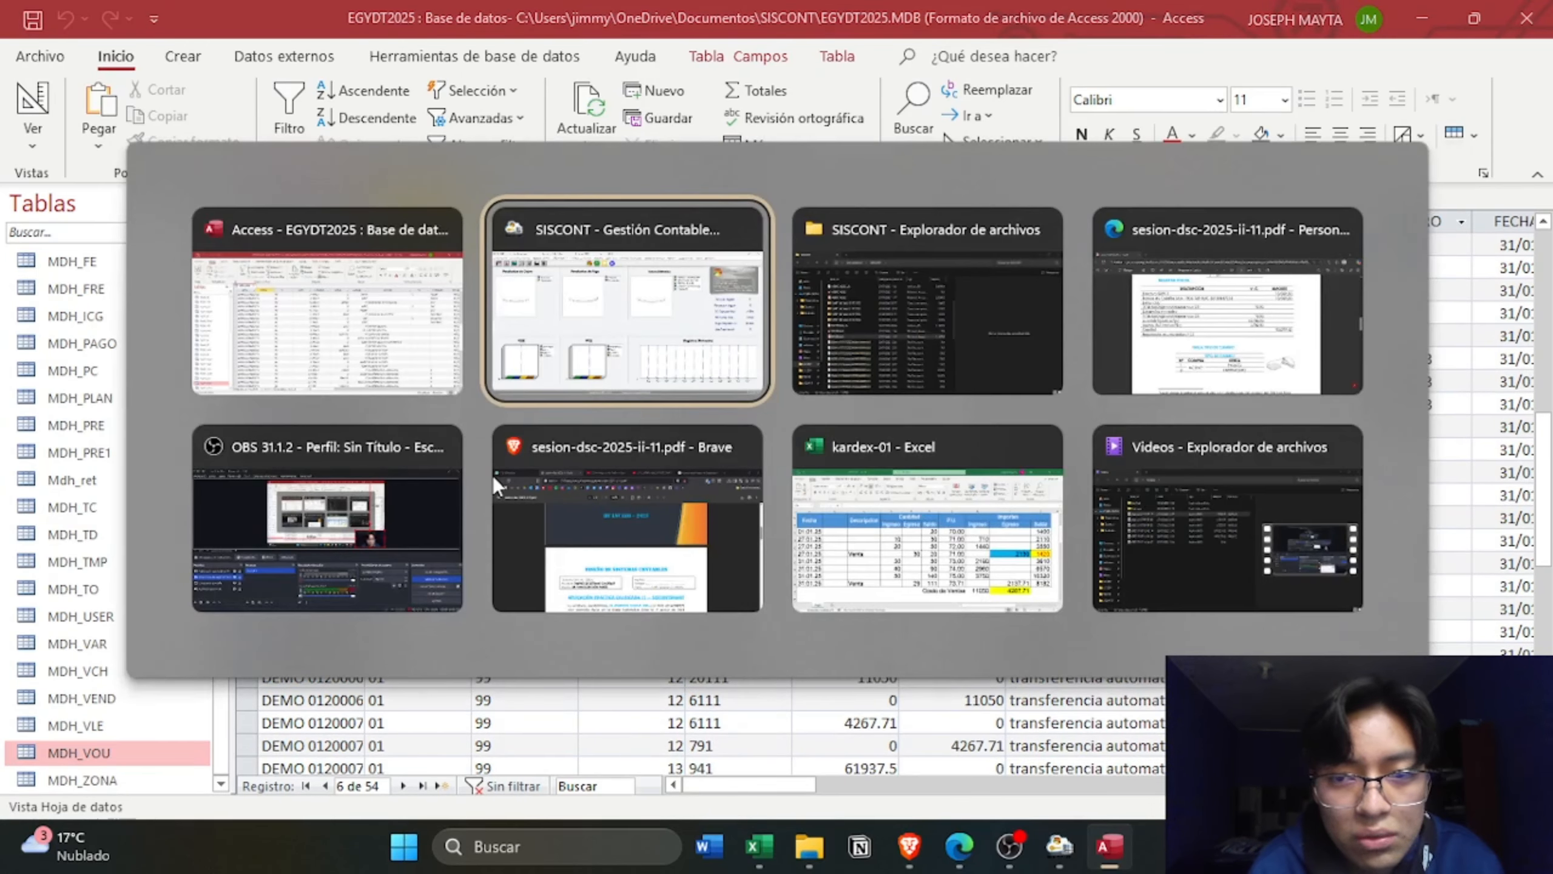
key(alt+Tab)
scroll(493, 476, down, 1)
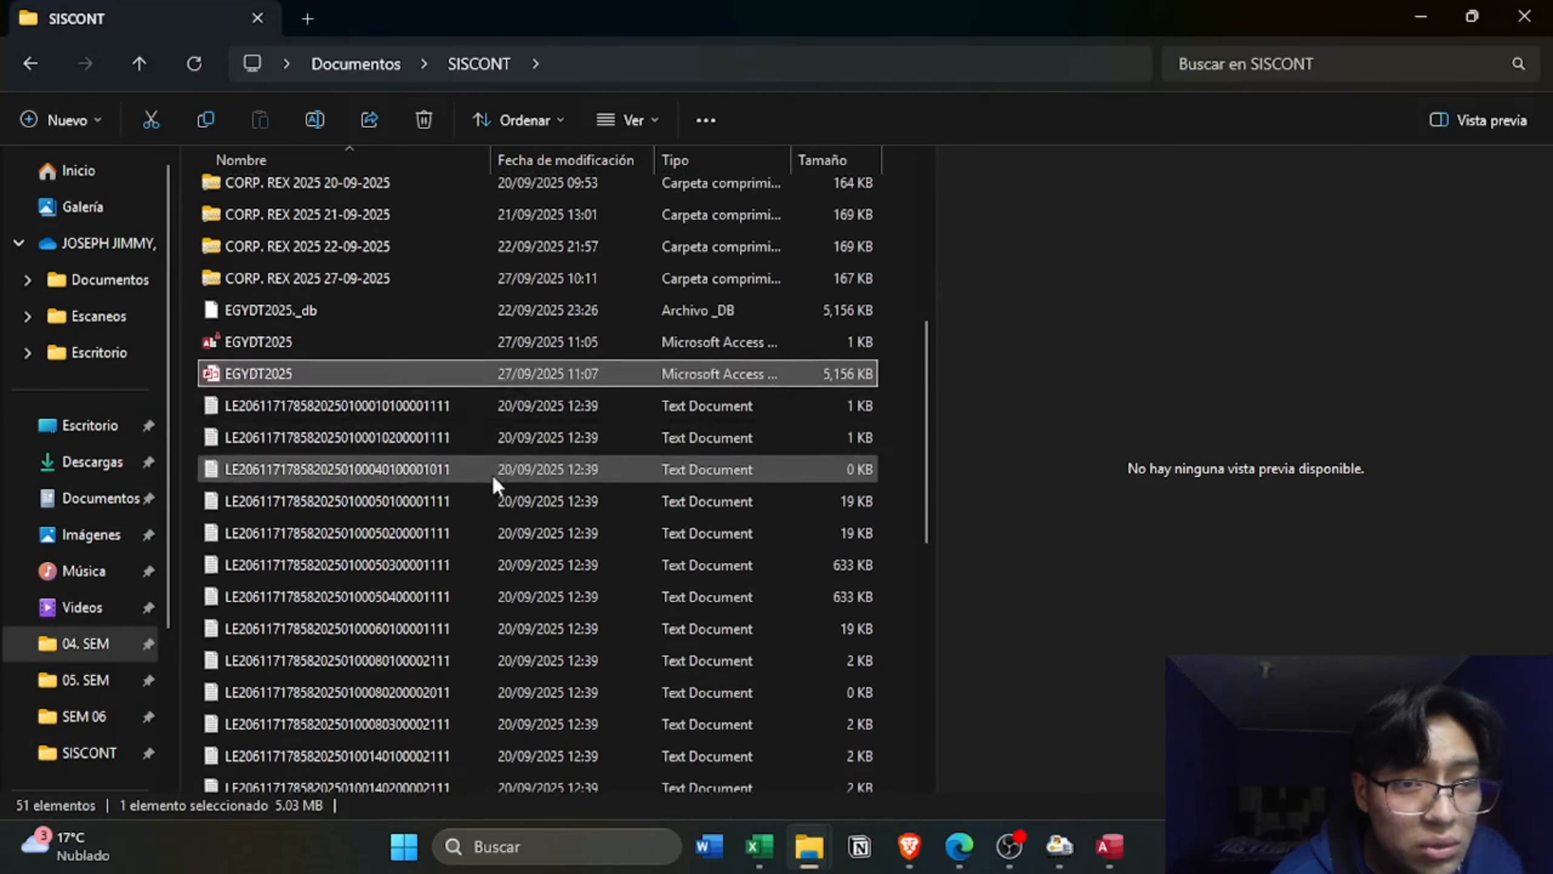
scroll(491, 474, up, 1)
double_click(328, 254)
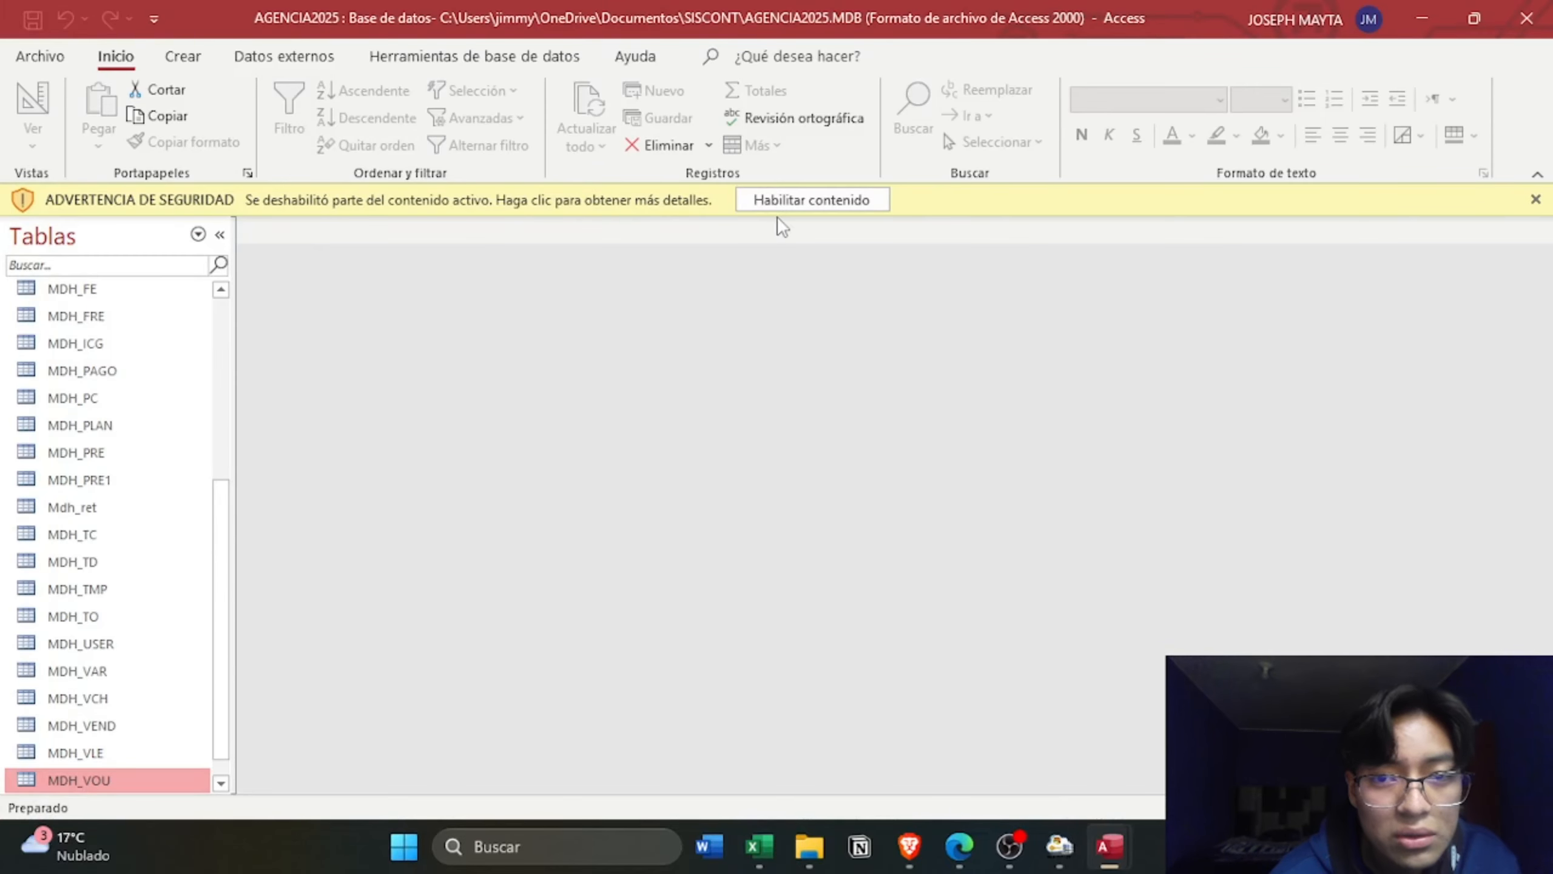
click(793, 205)
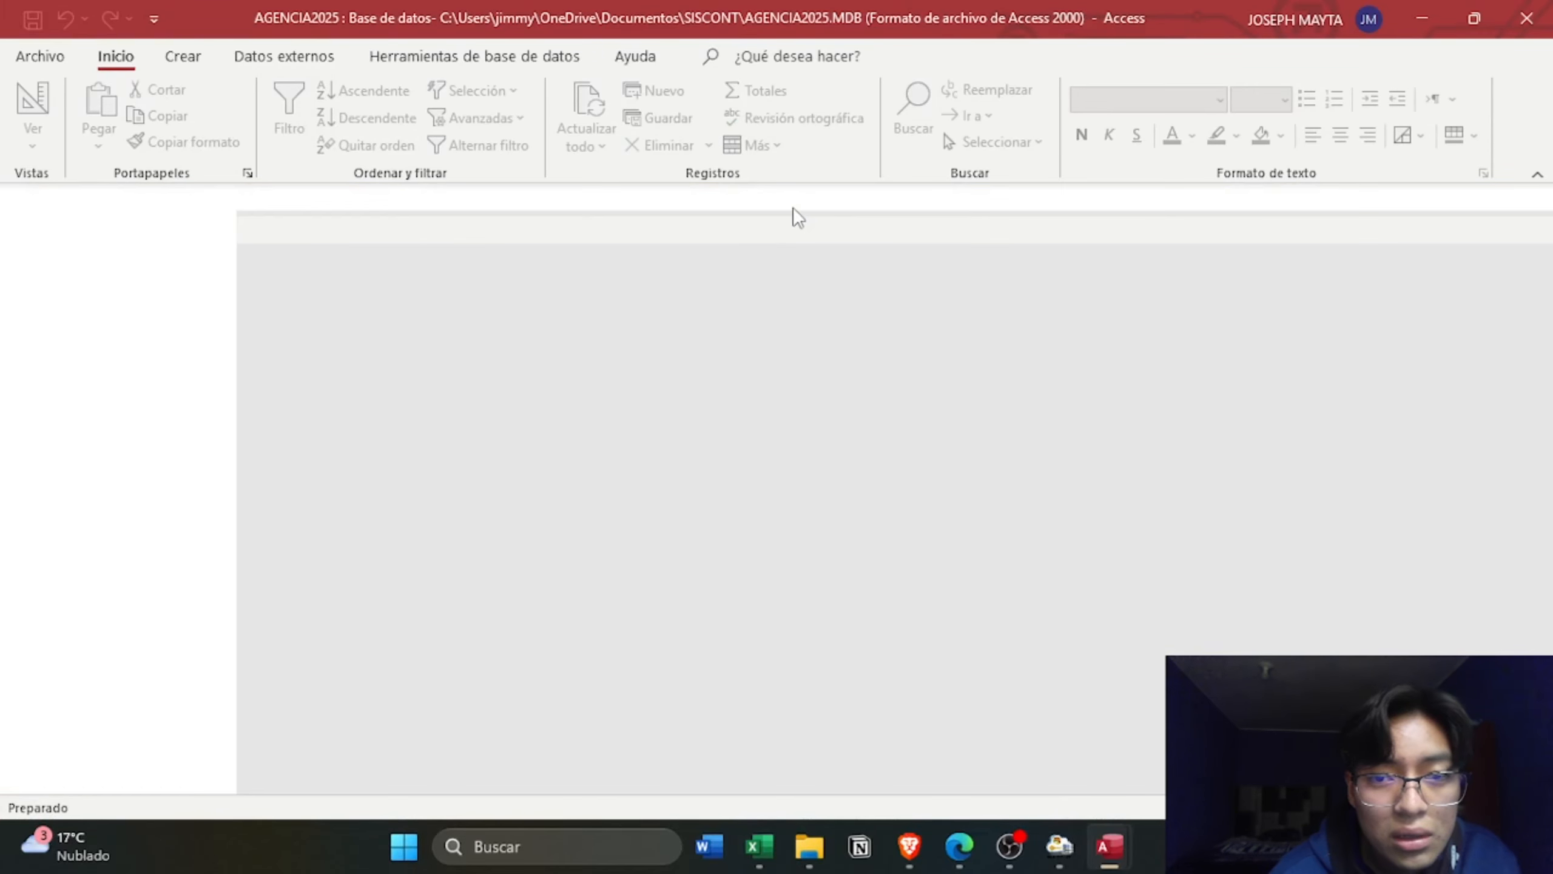
scroll(114, 638, down, 4)
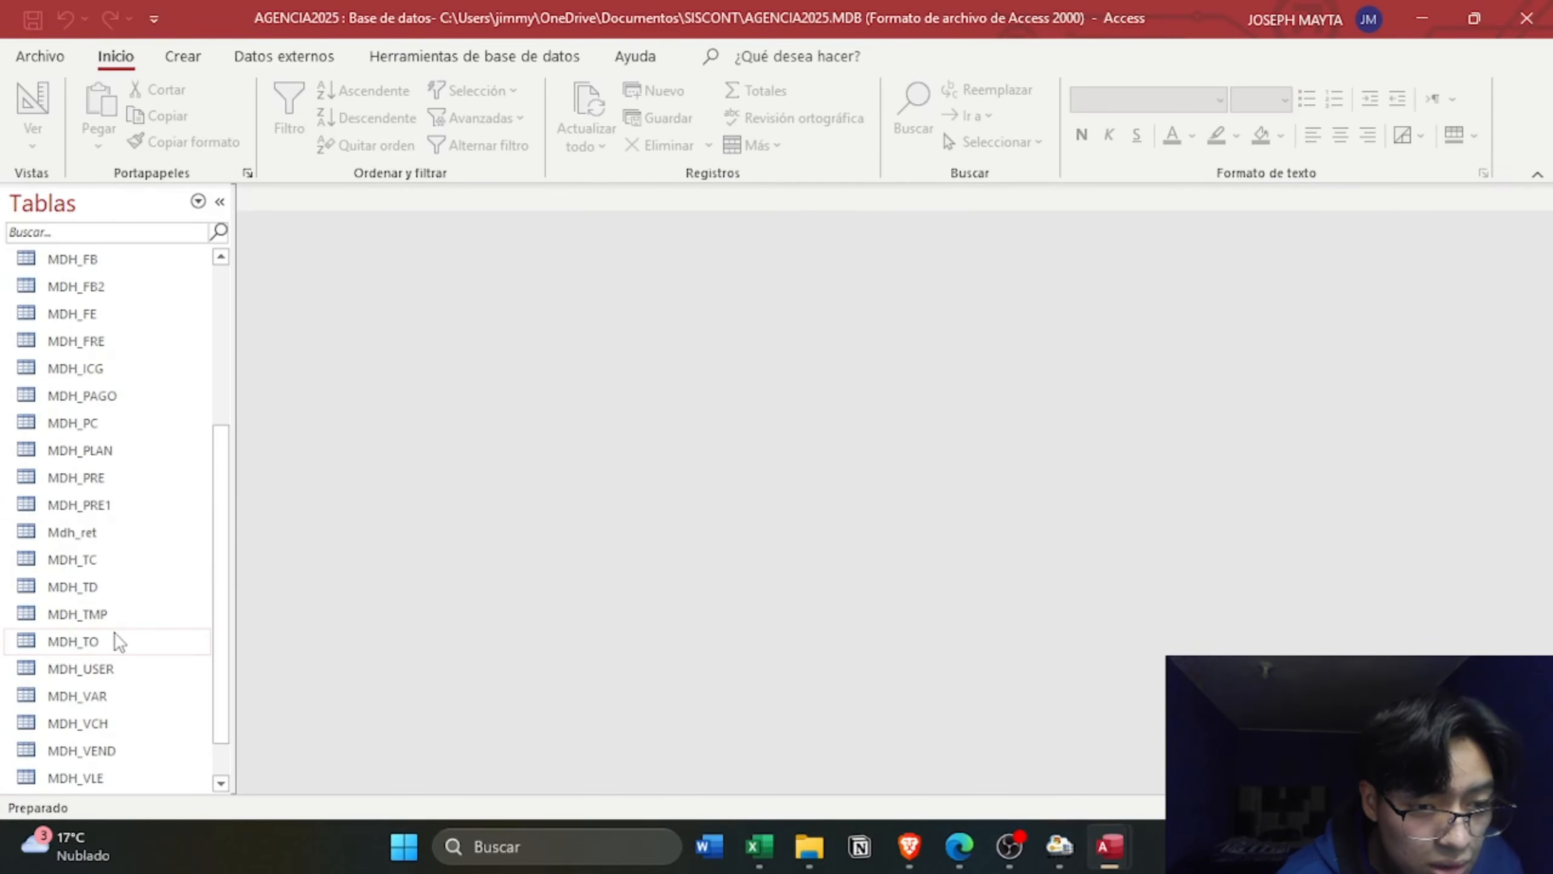
double_click(80, 753)
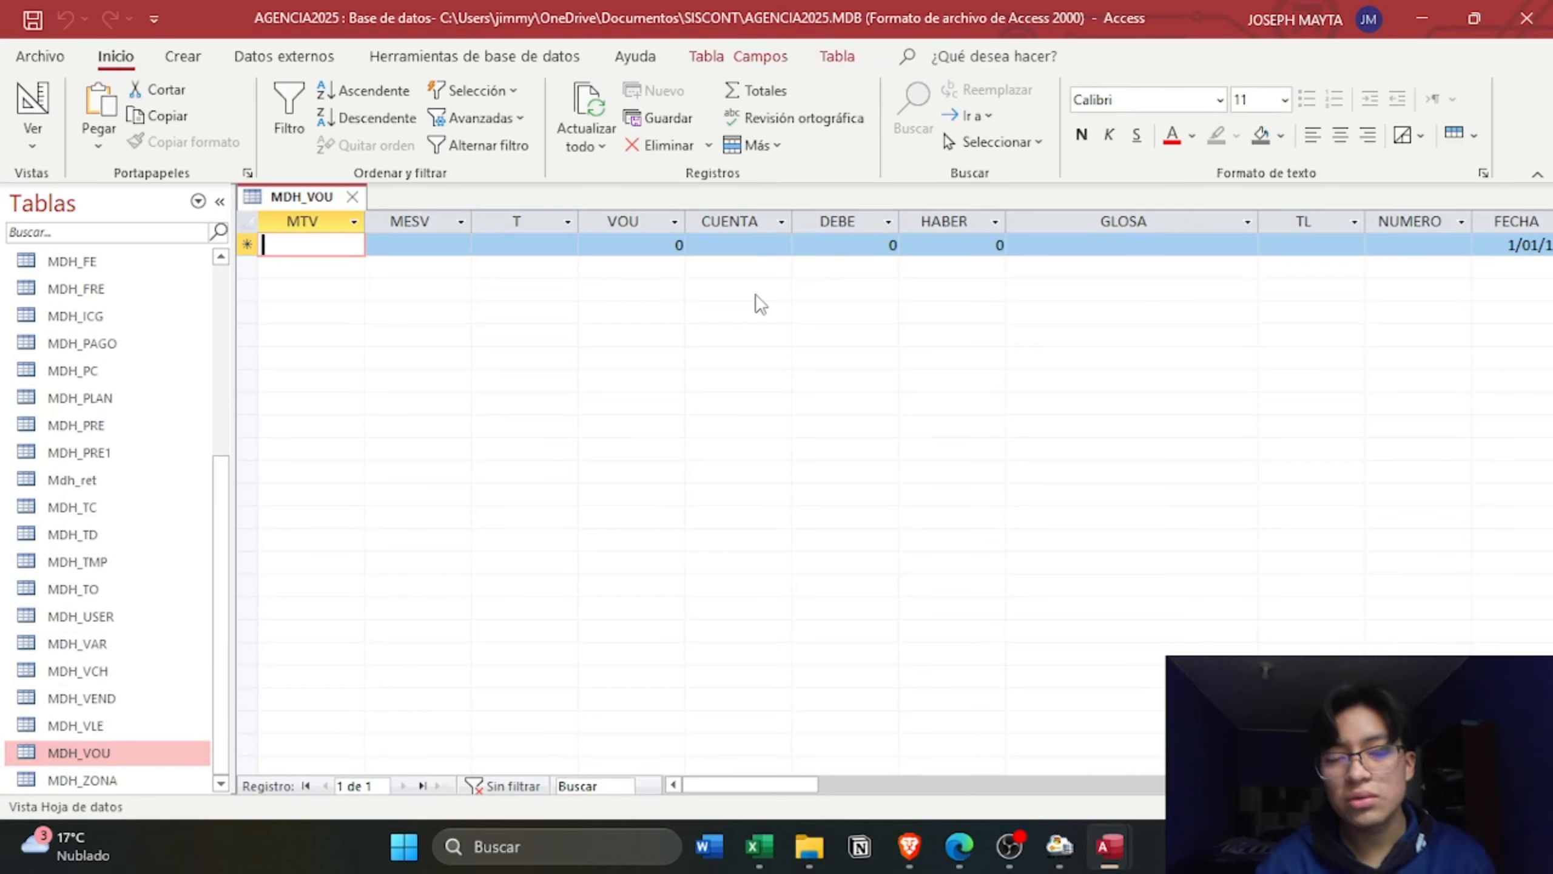
- Copy all voucher records from EGYDT2025's MDH_VOU table and paste them into AGENCIA2025's MDH_VOU table
key(alt+Tab)
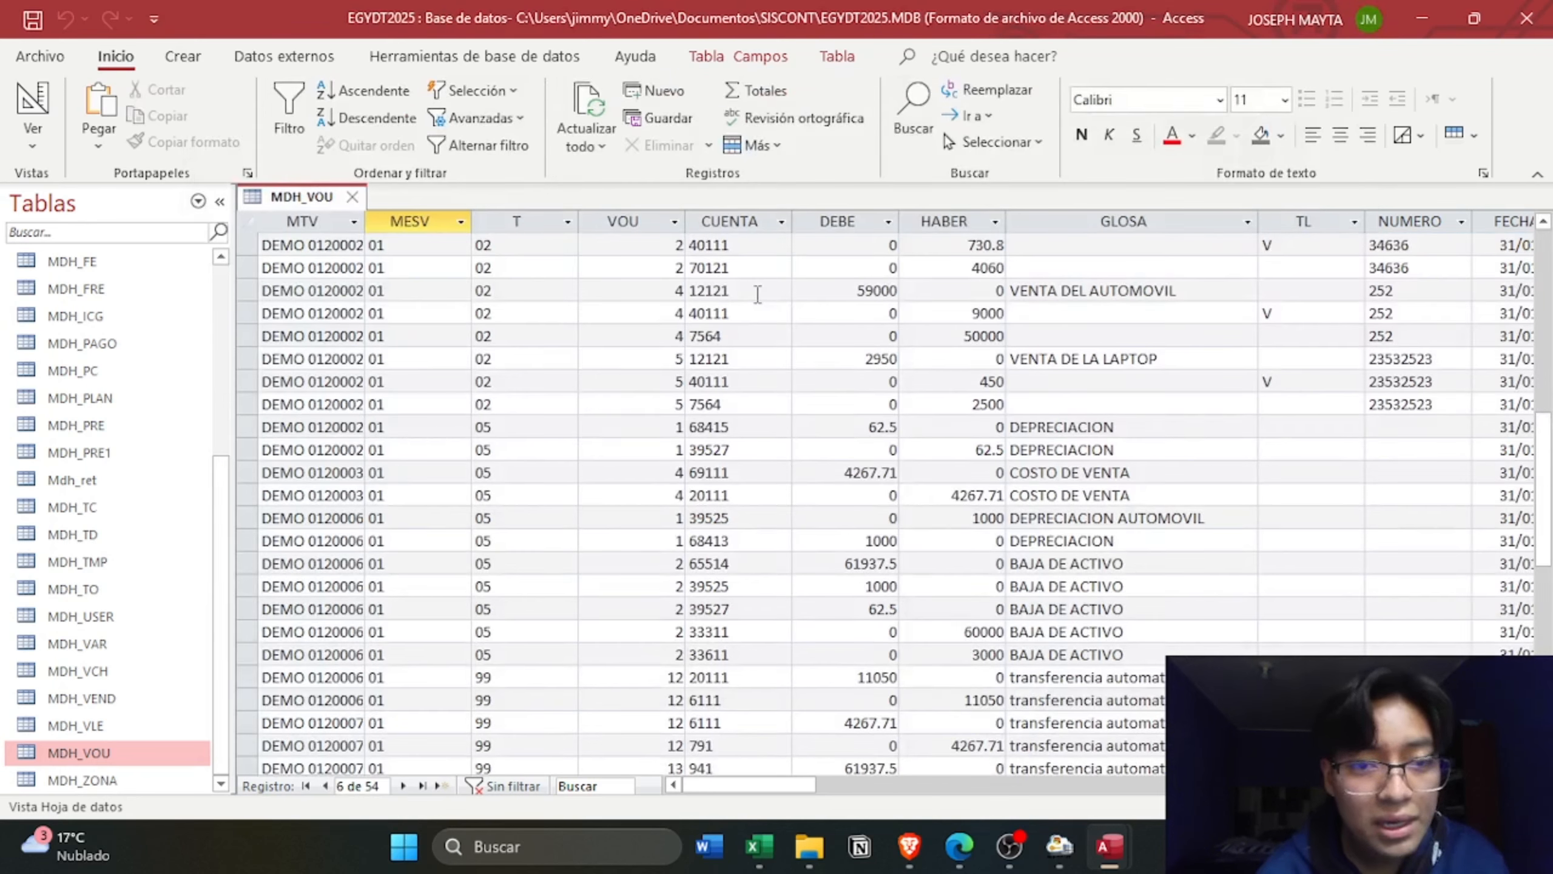
key(alt+Tab)
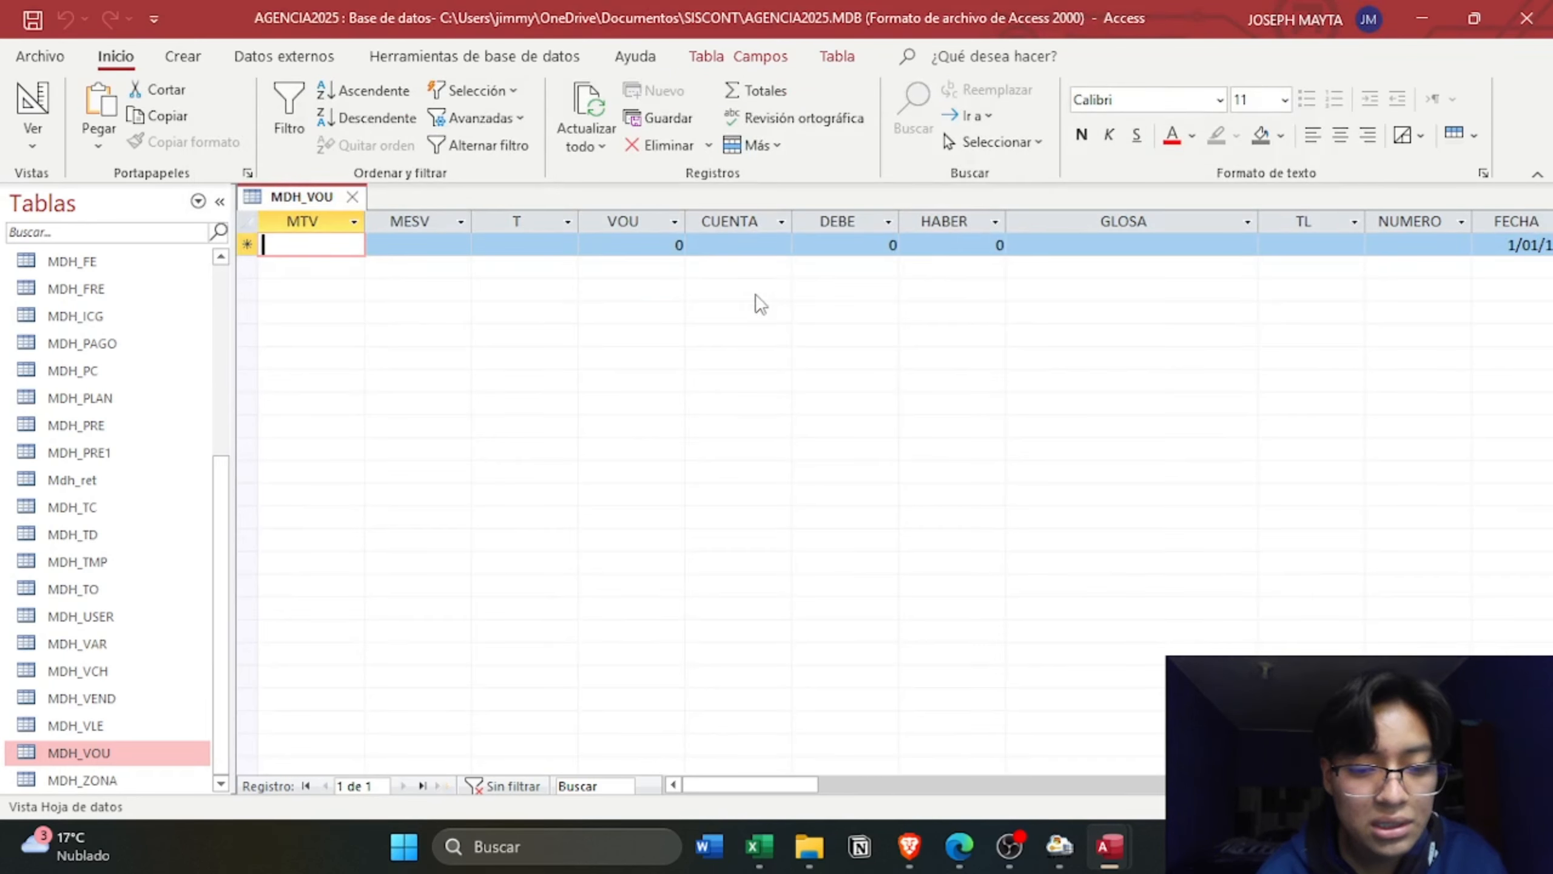
key(alt+Tab)
scroll(503, 428, up, 9)
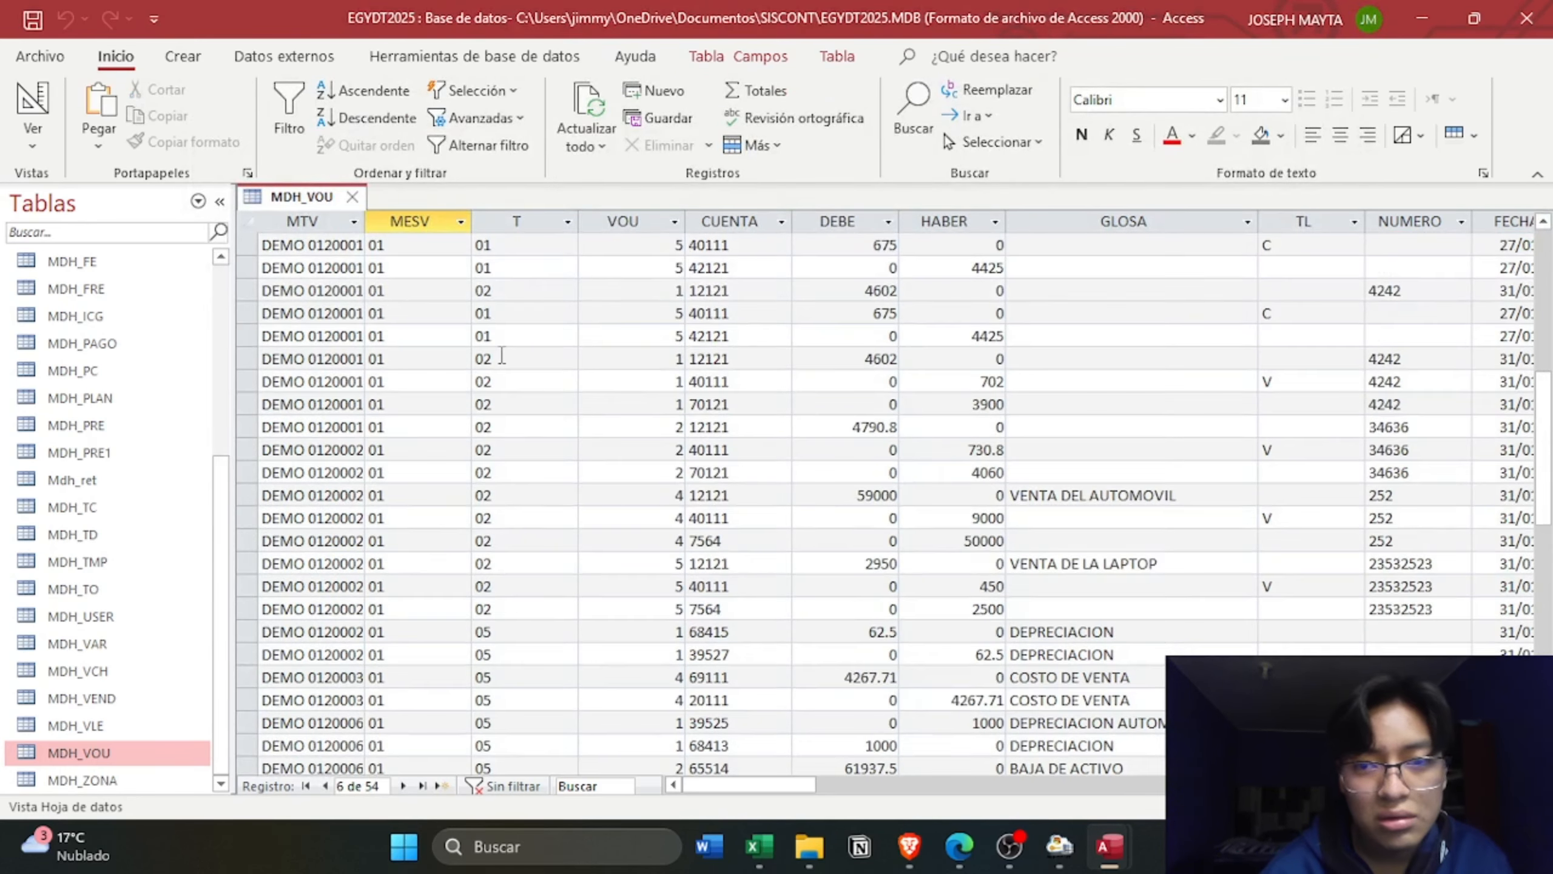
click(252, 244)
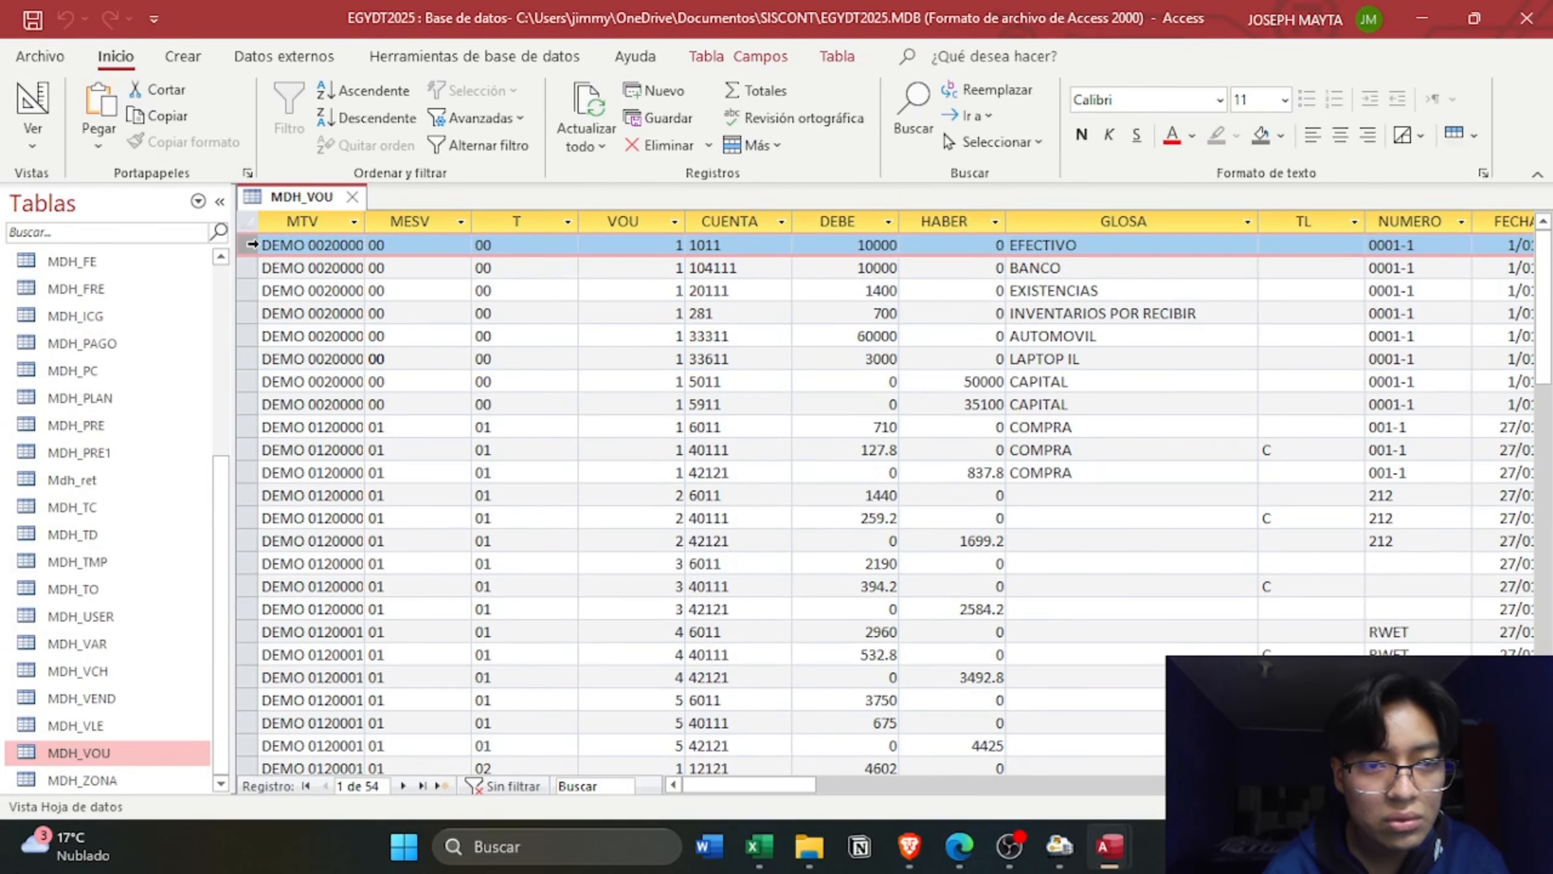
drag(251, 244, 247, 768)
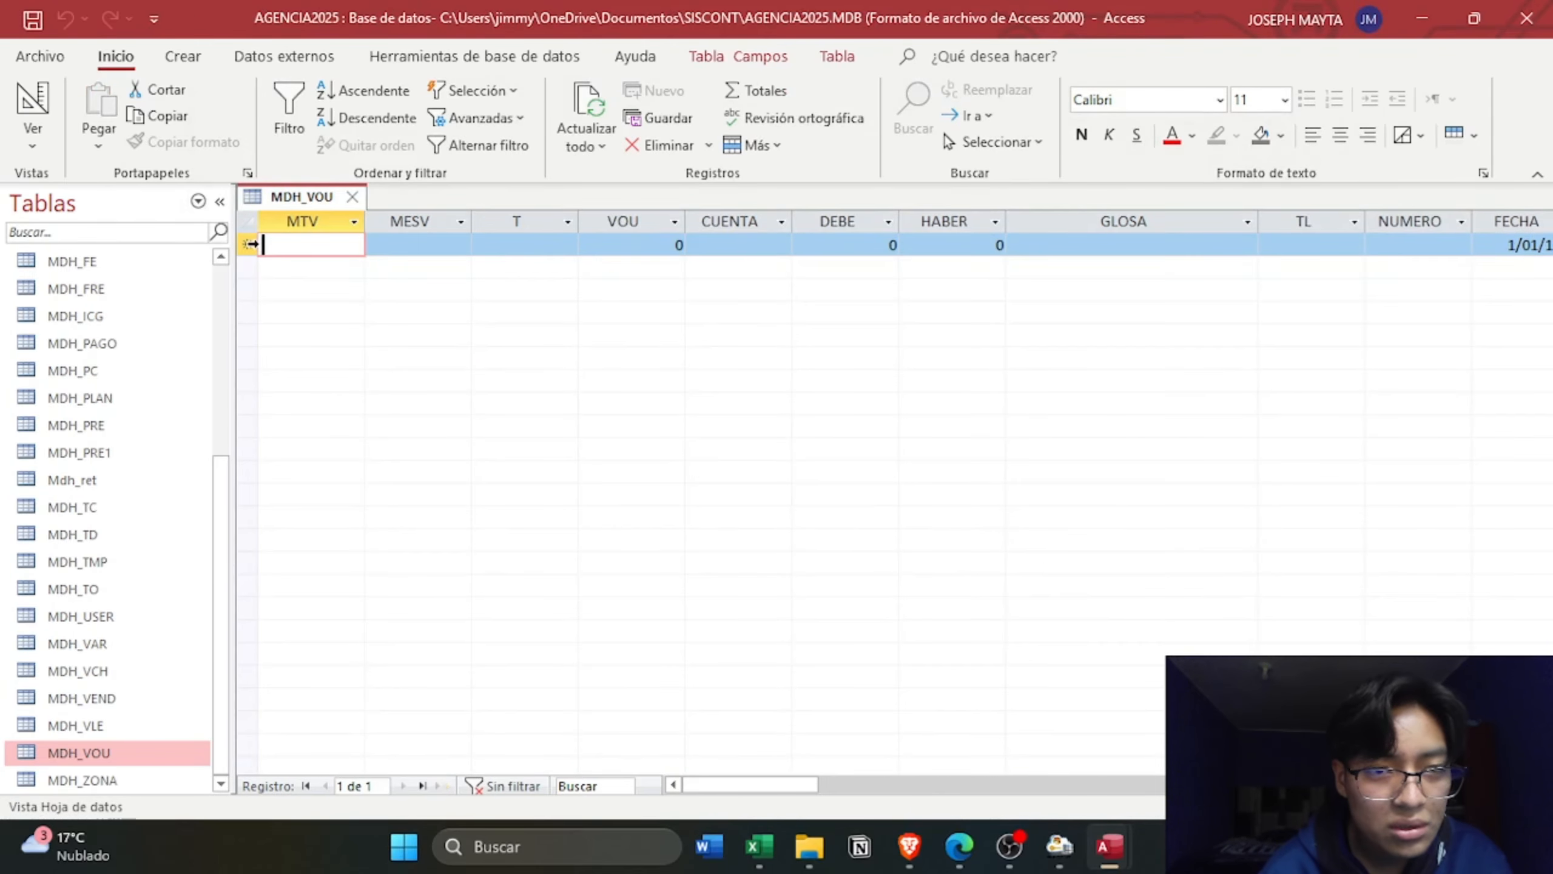
click(252, 244)
key(ctrl+v)
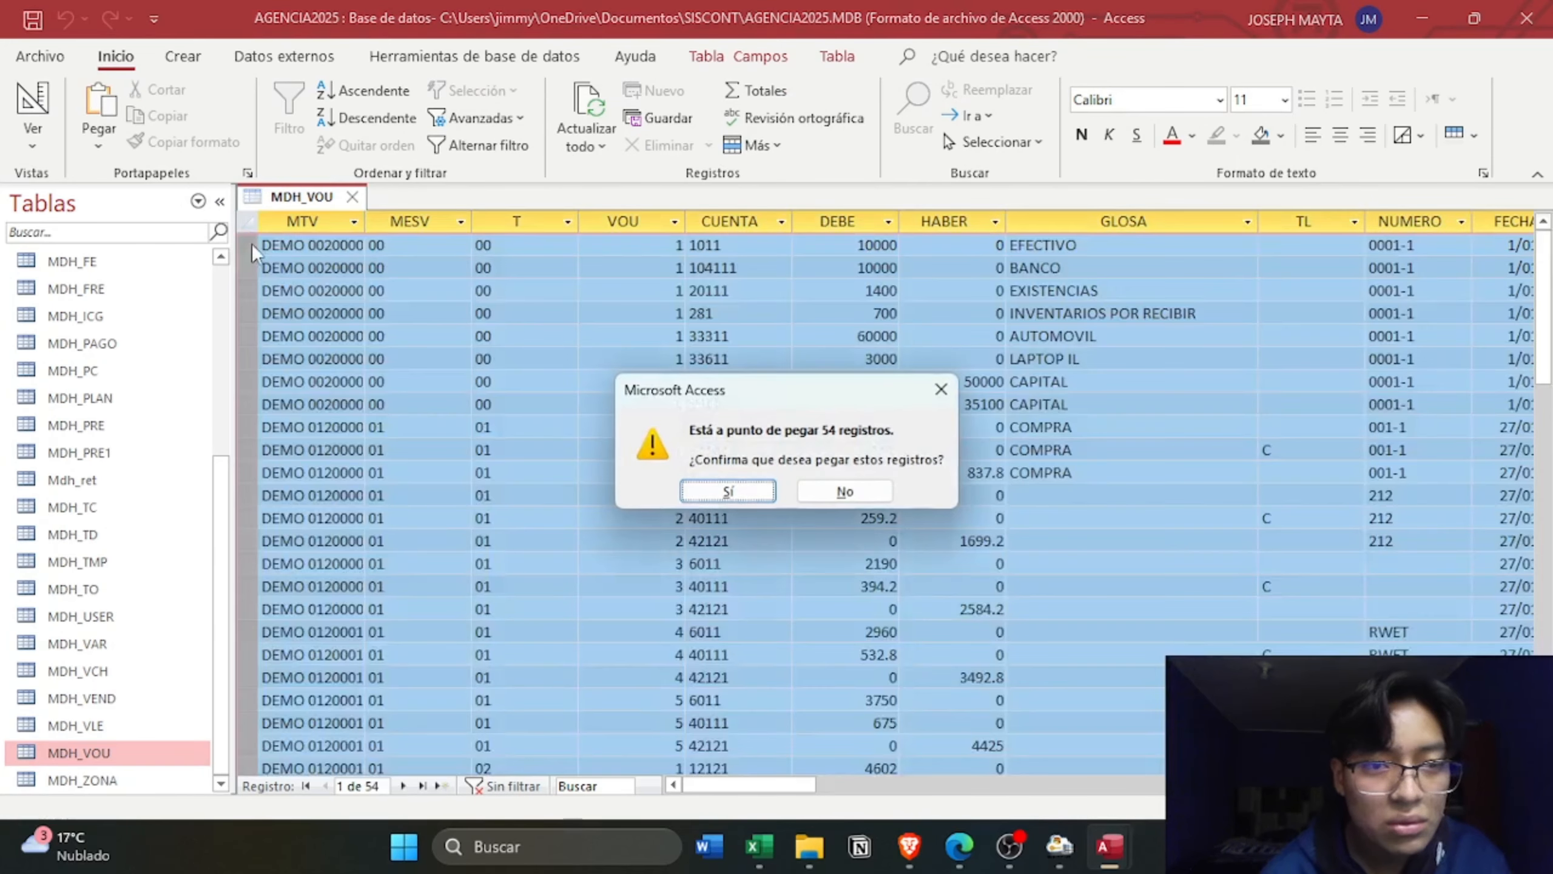
click(726, 492)
- Widen the MTV column to show its full codes and examine the DEMO prefix and month digits in the first record
click(563, 434)
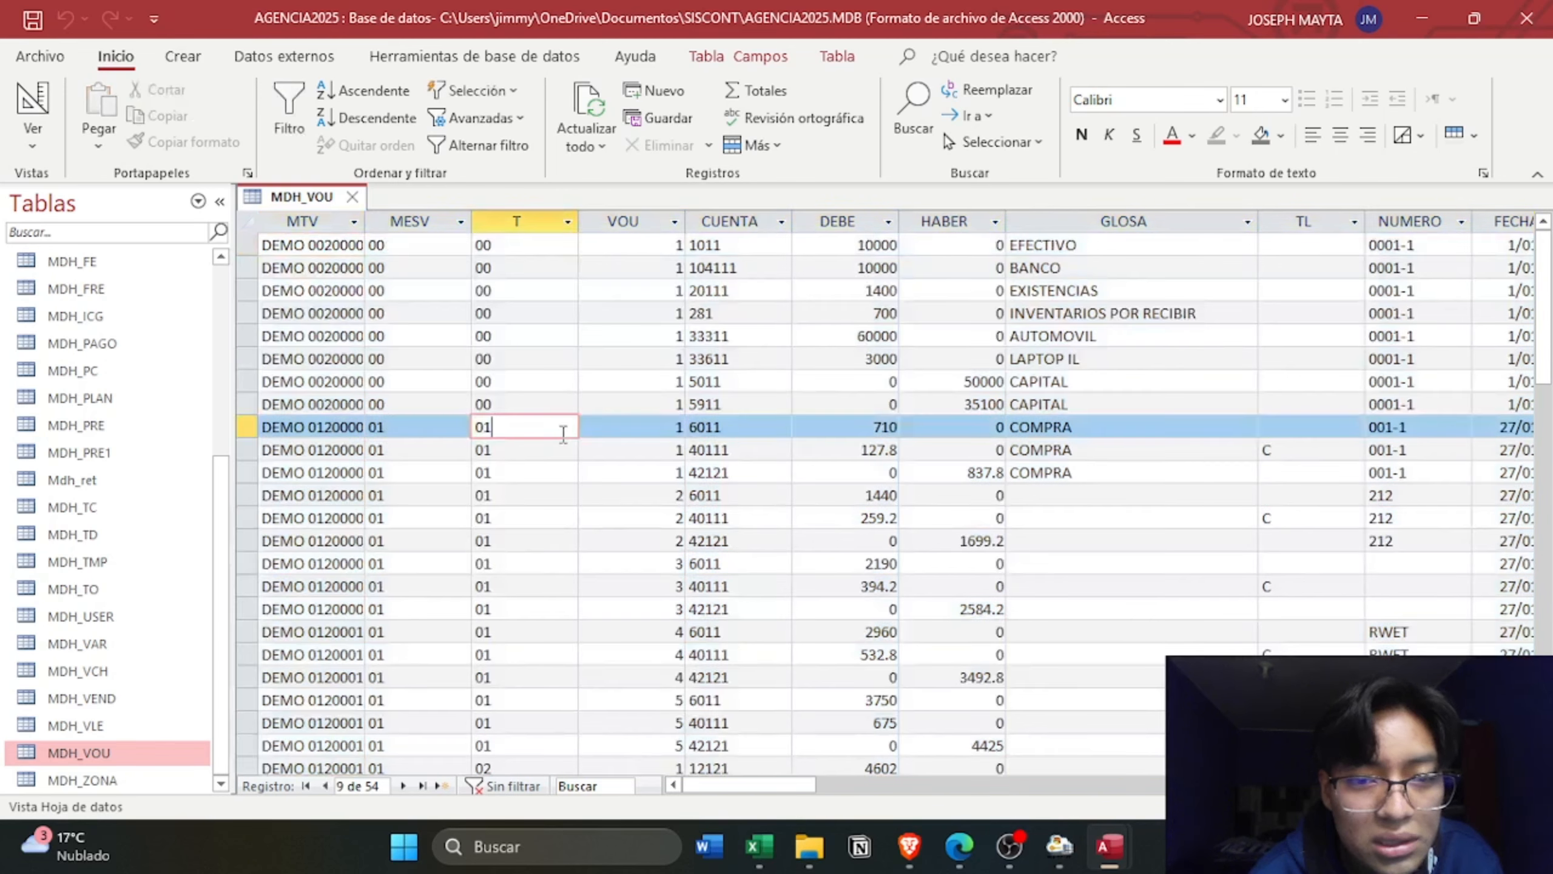
click(439, 427)
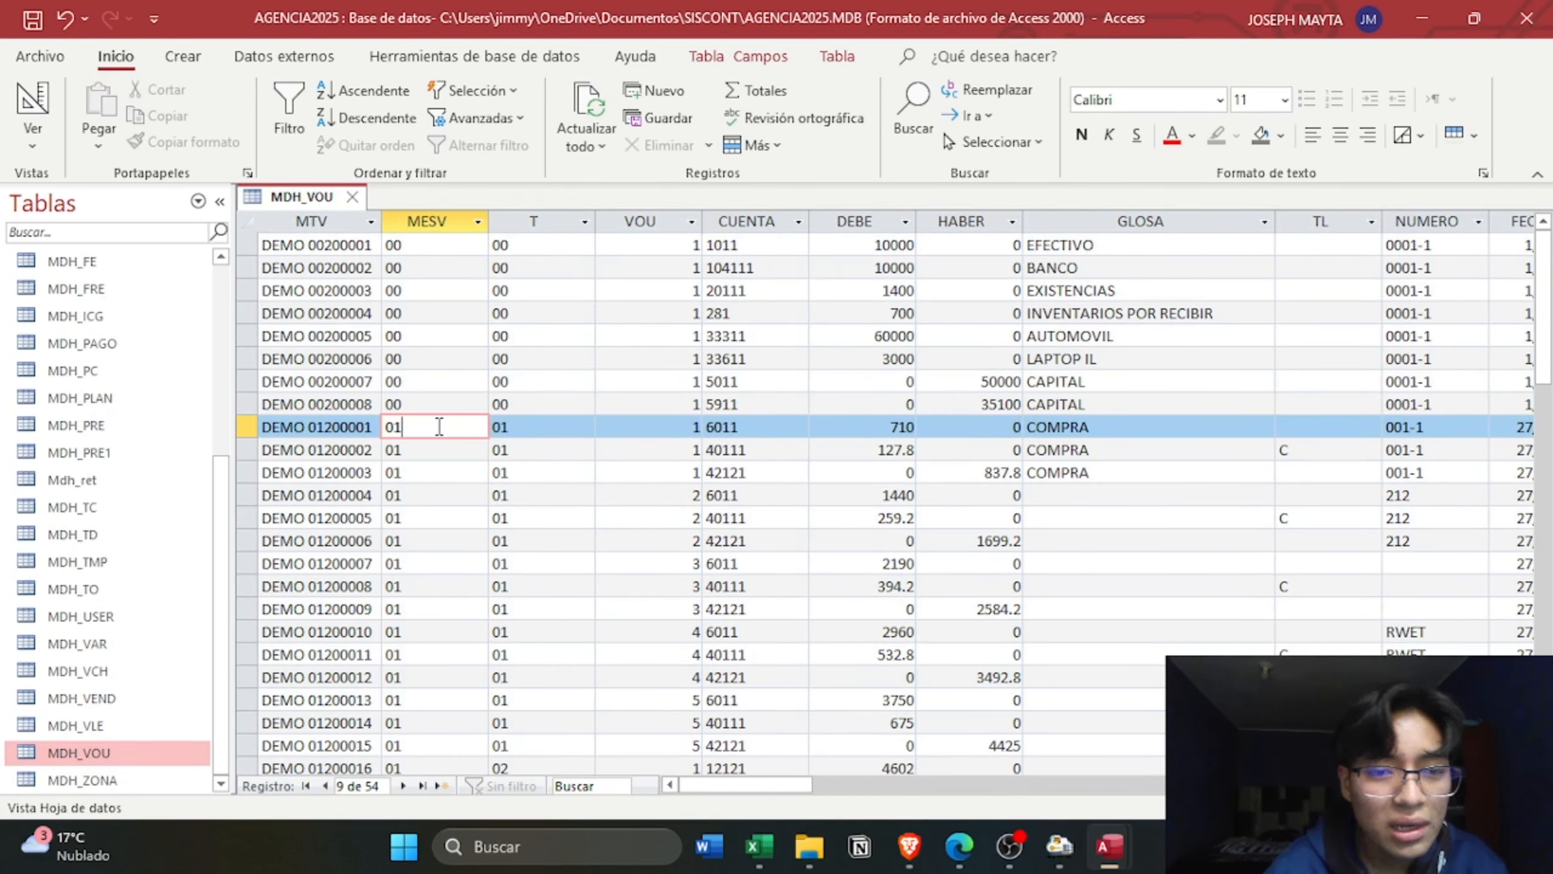
click(293, 221)
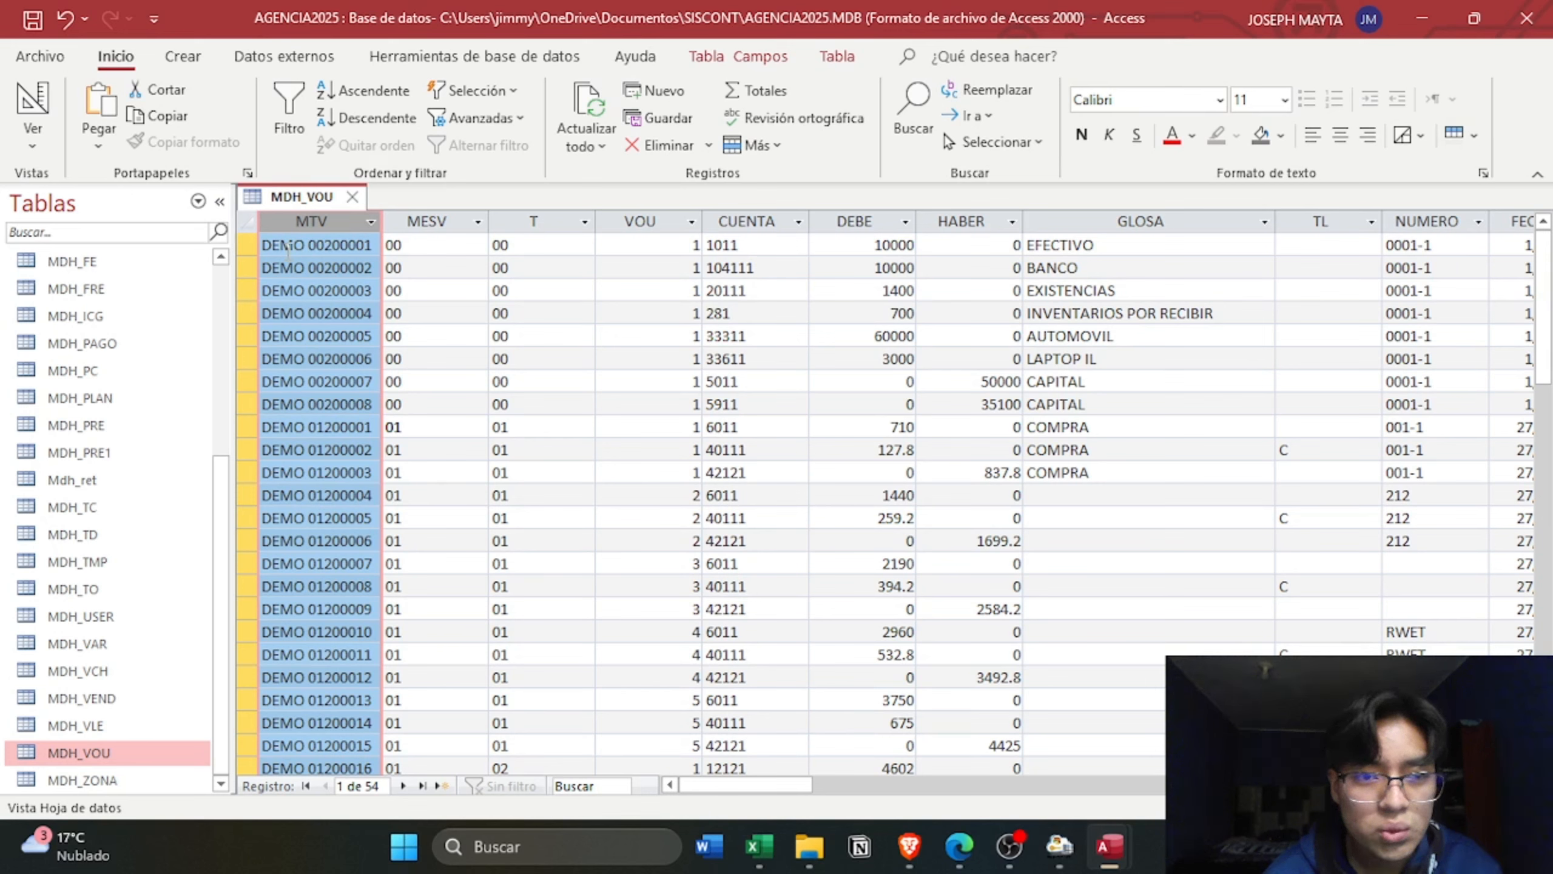
click(288, 247)
double_click(288, 248)
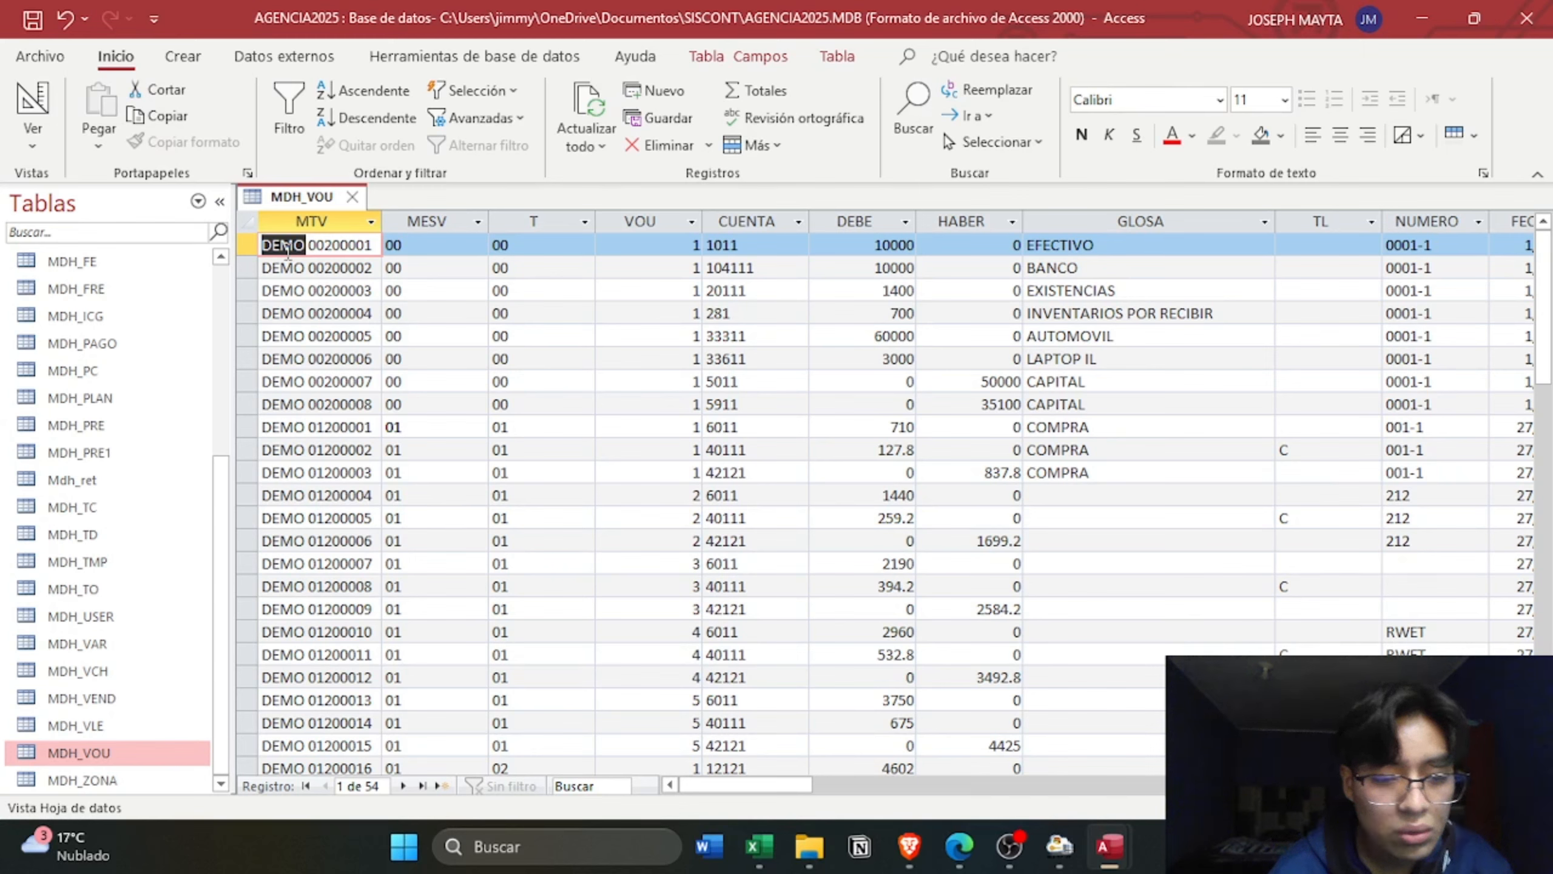
key(Right)
key(shift+Right)
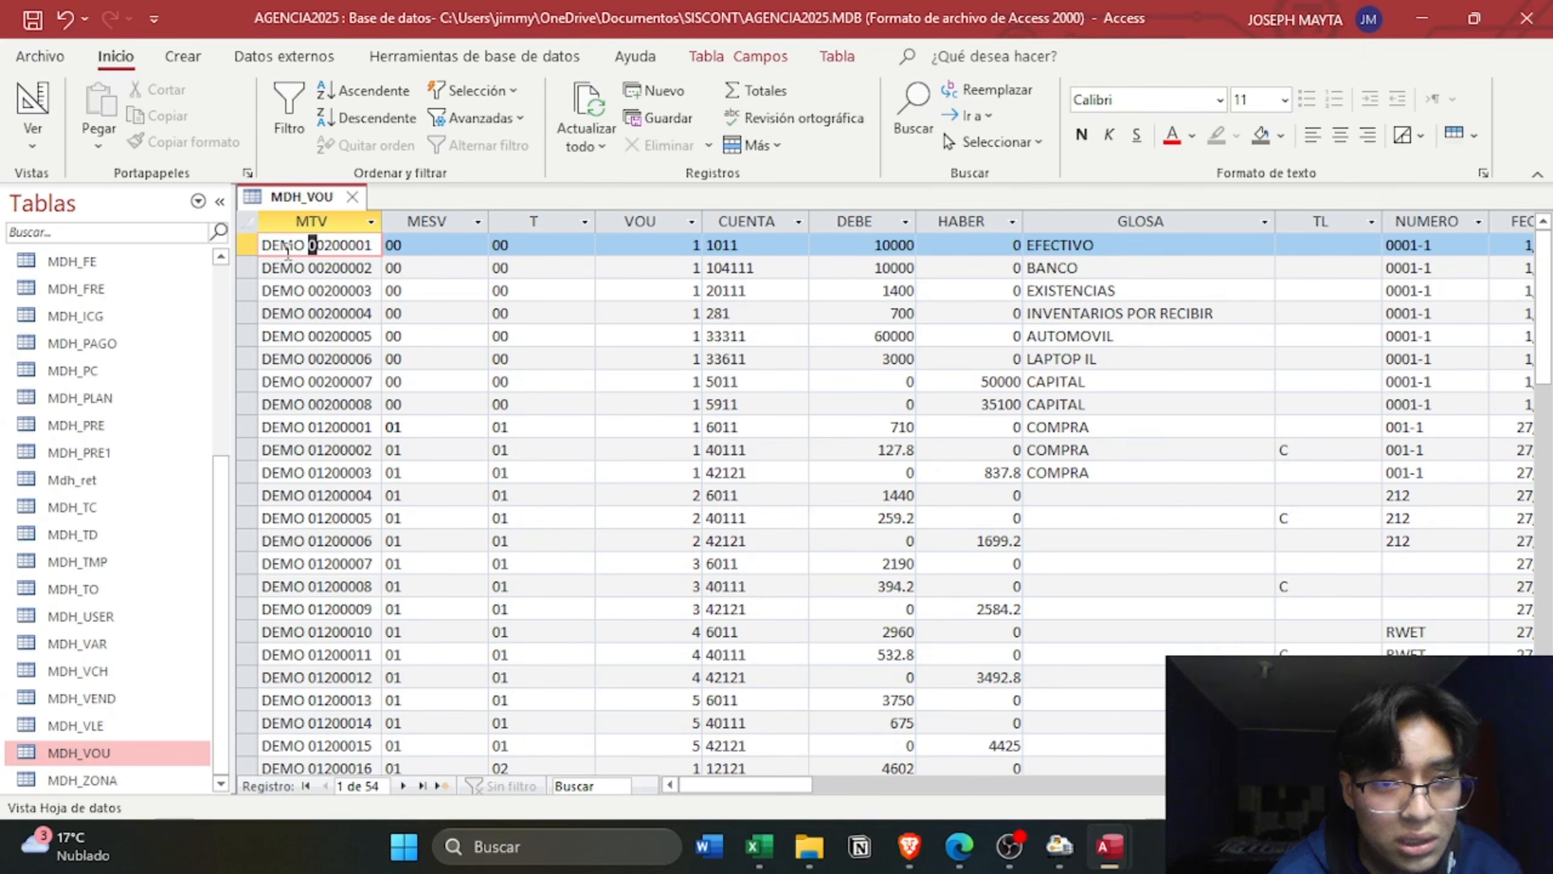
key(shift+Right)
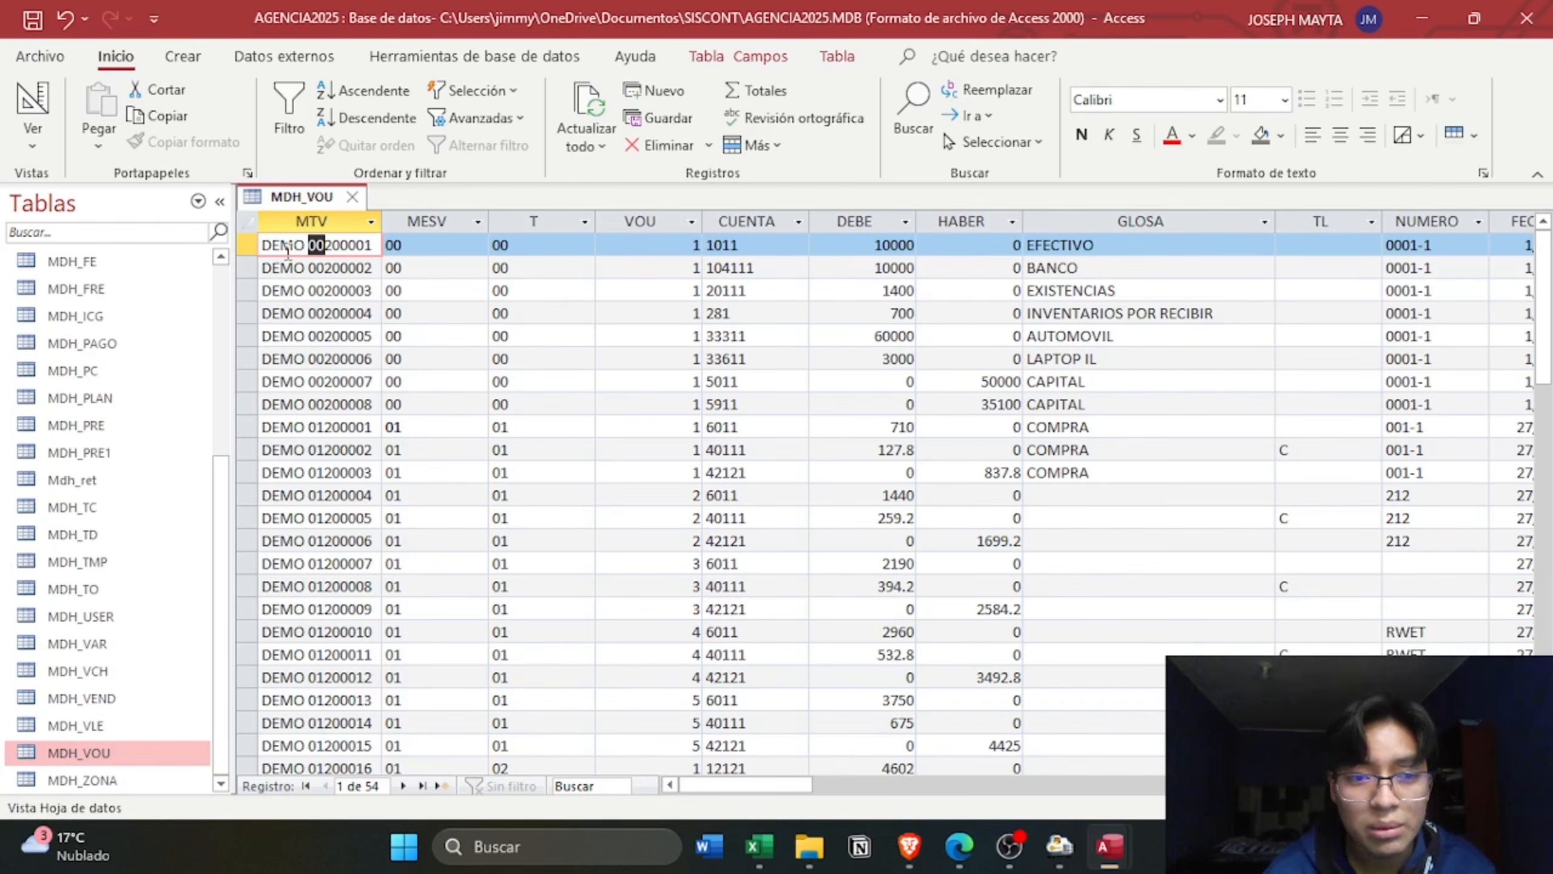
- Go down the MTV codes to the first COMPRA record and examine the month digits in its code
key(Down)
key(Down)
key(Down)
key(Down)
key(Down)
key(Down)
key(Down)
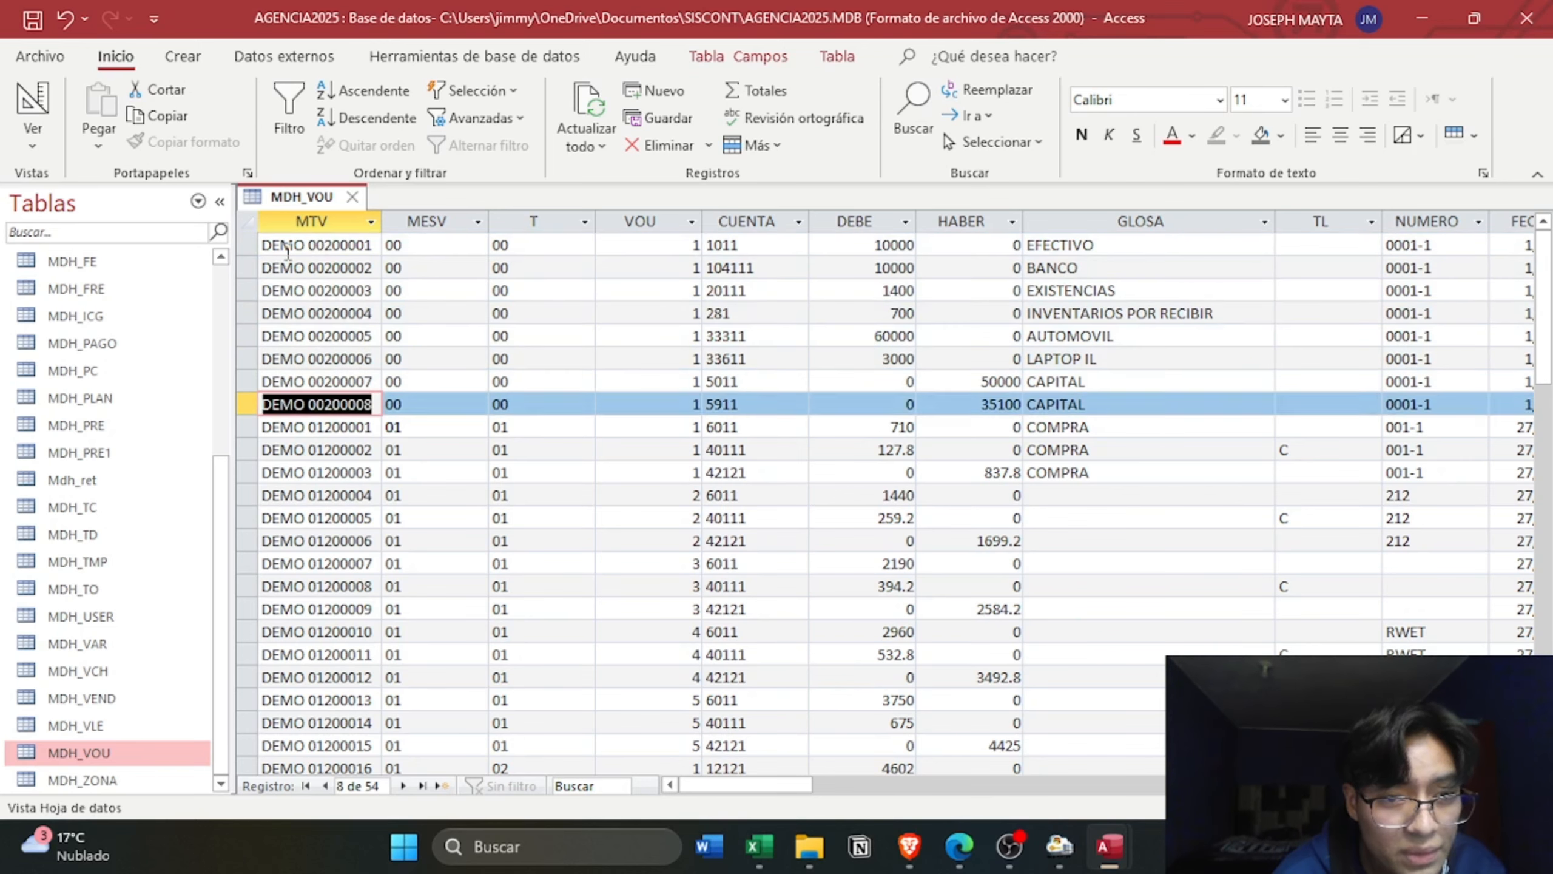
key(Down)
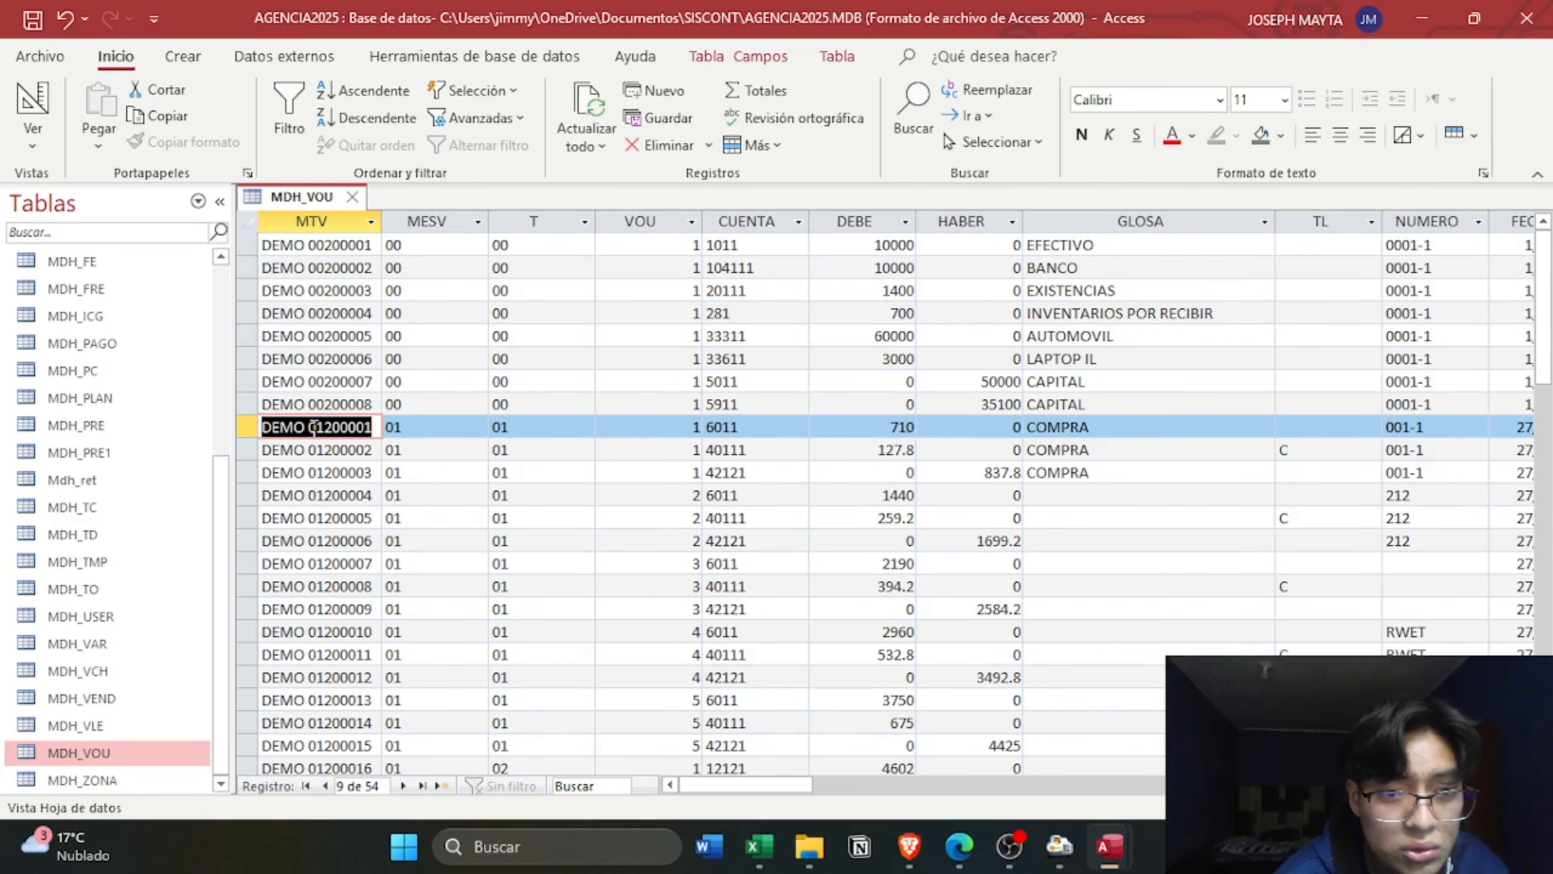
click(325, 426)
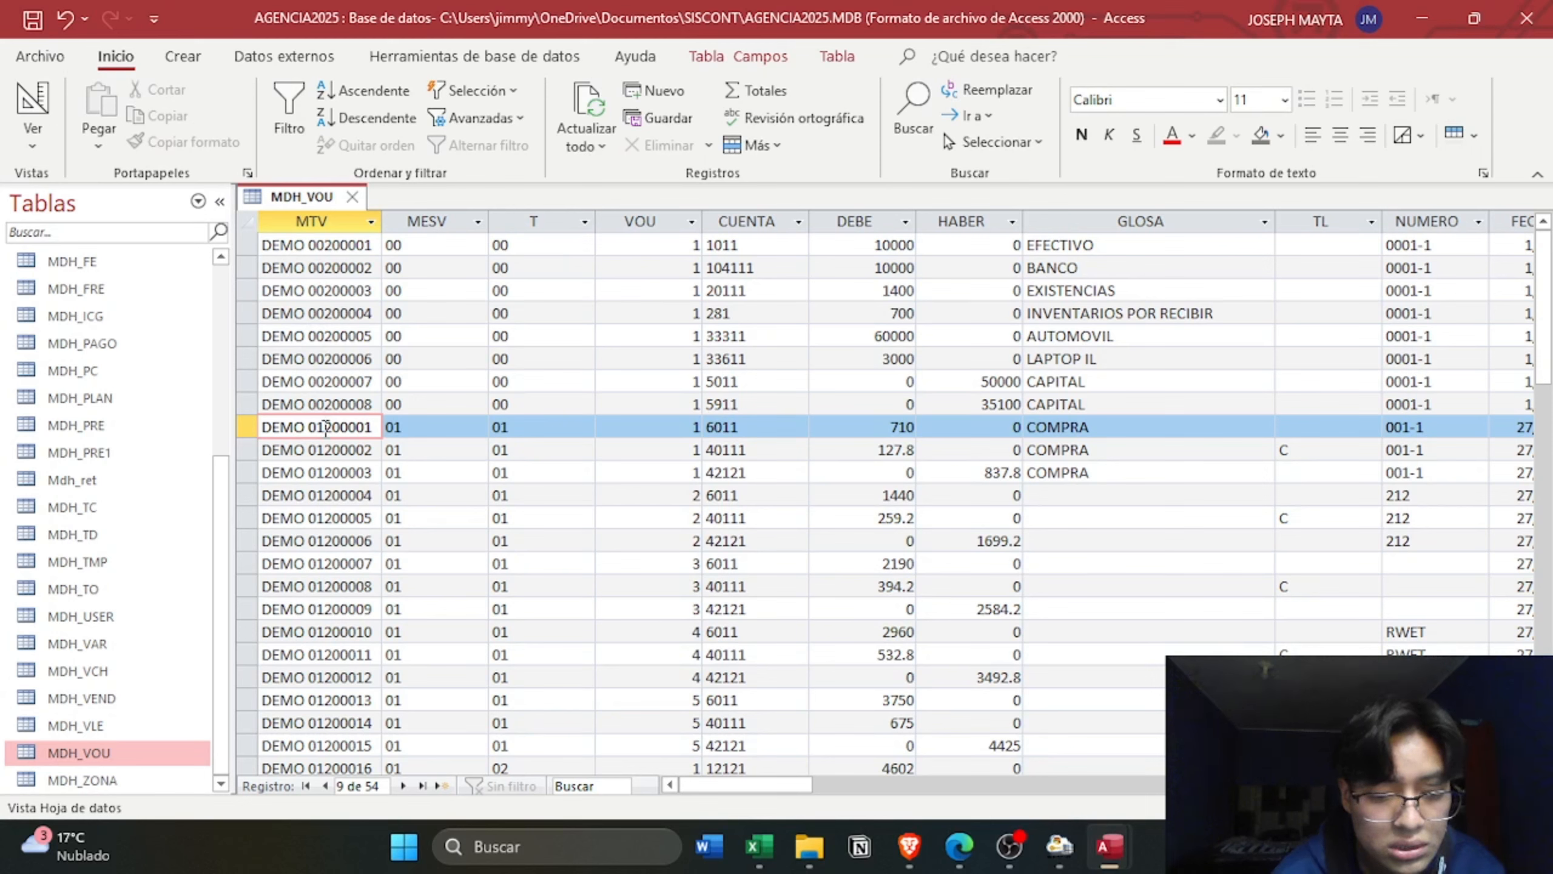
key(shift+Left)
key(shift+Left)
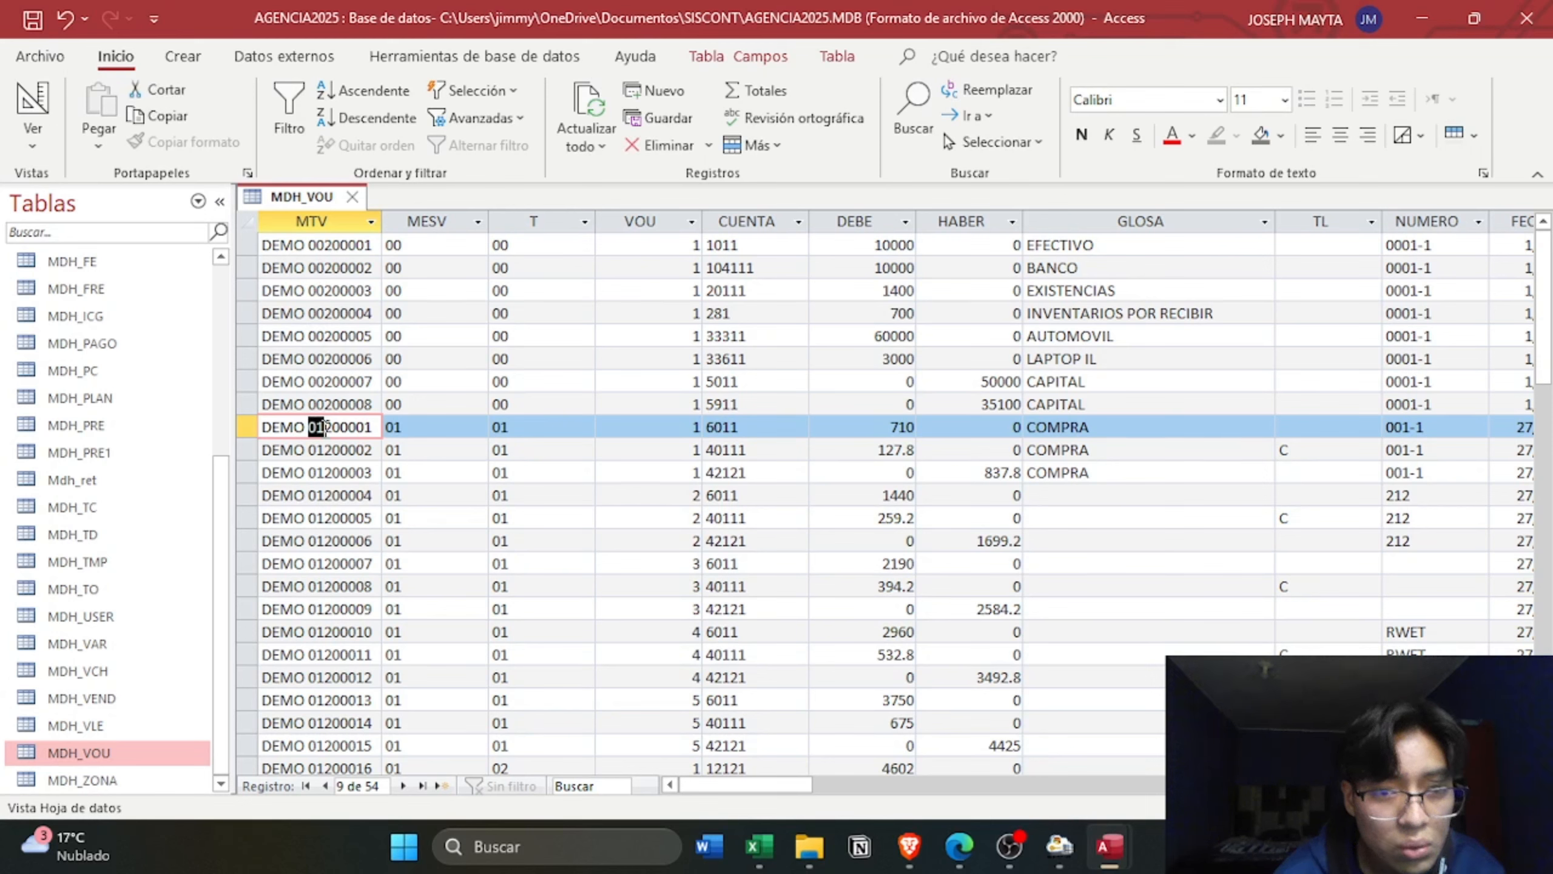
key(Right)
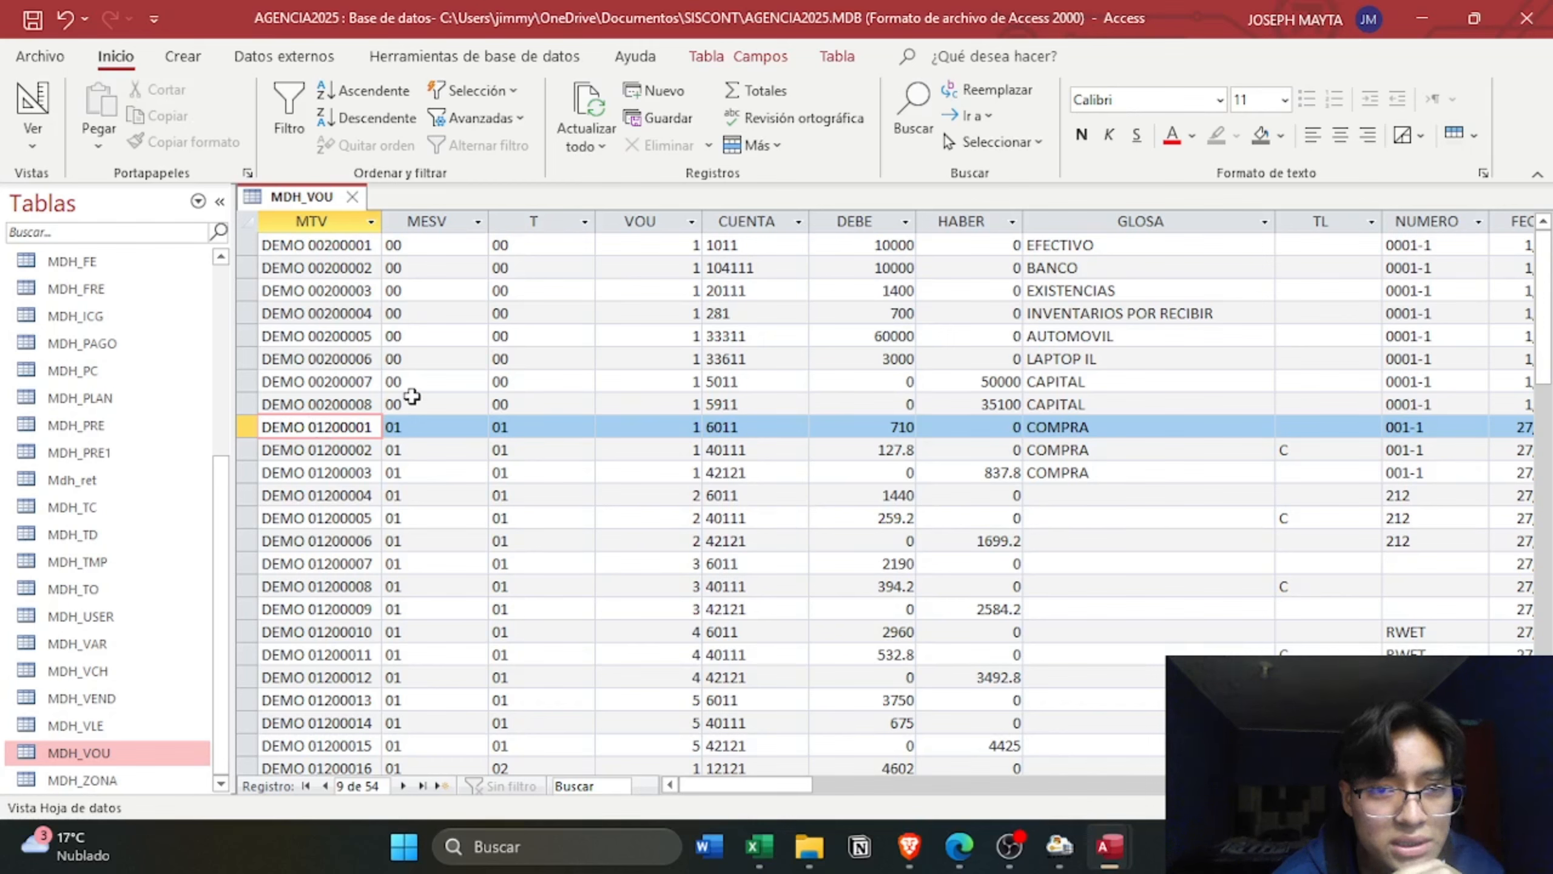
- Check the distinct values in the filter lists of the MESV, T and VOU columns without applying a filter
click(450, 227)
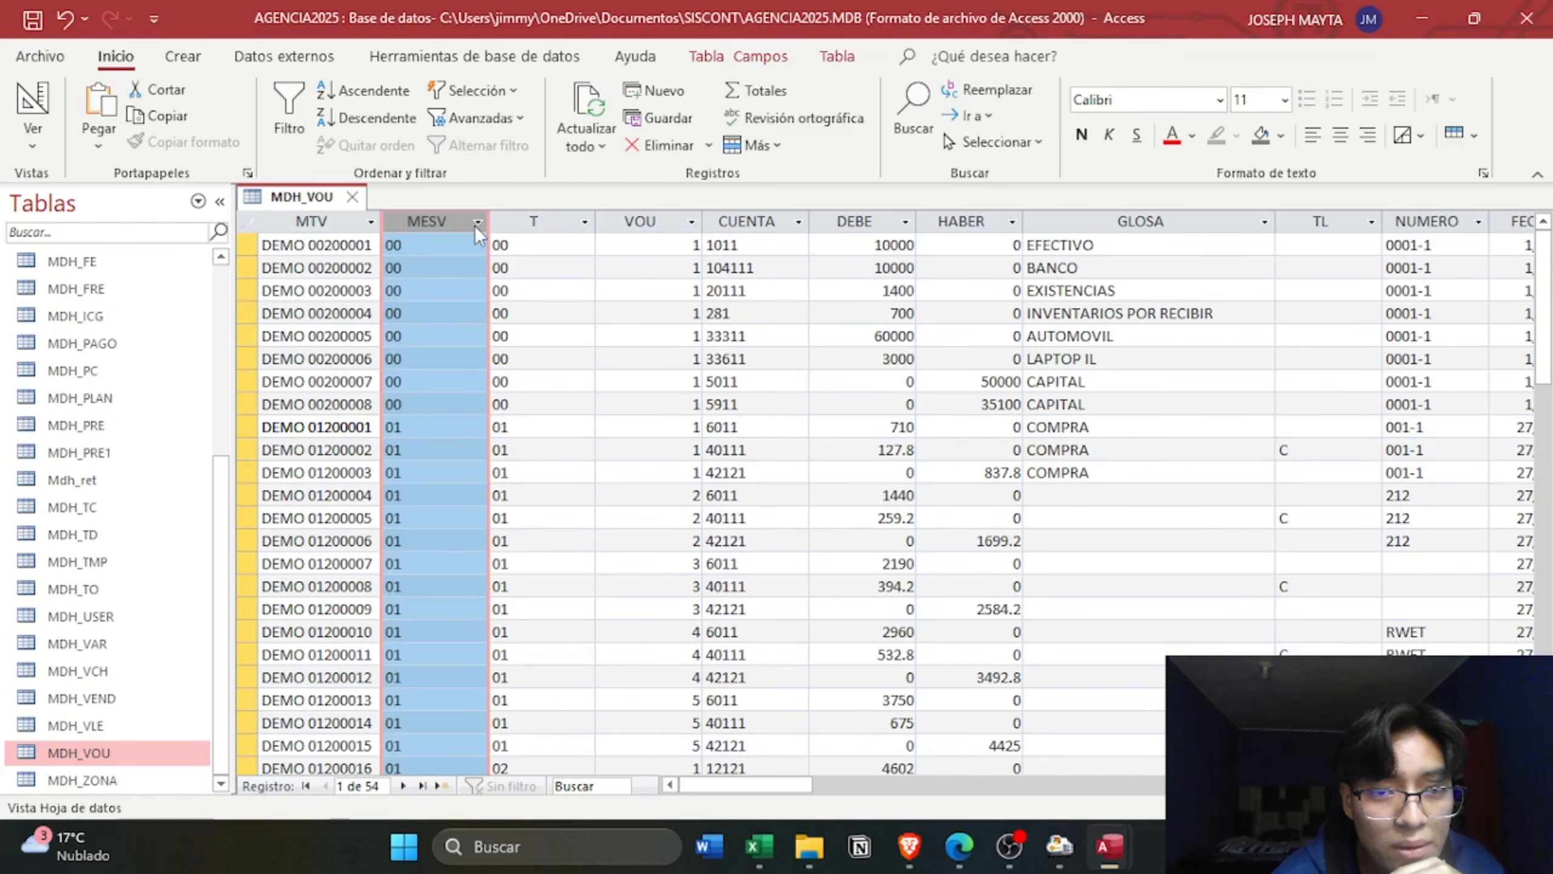
click(476, 224)
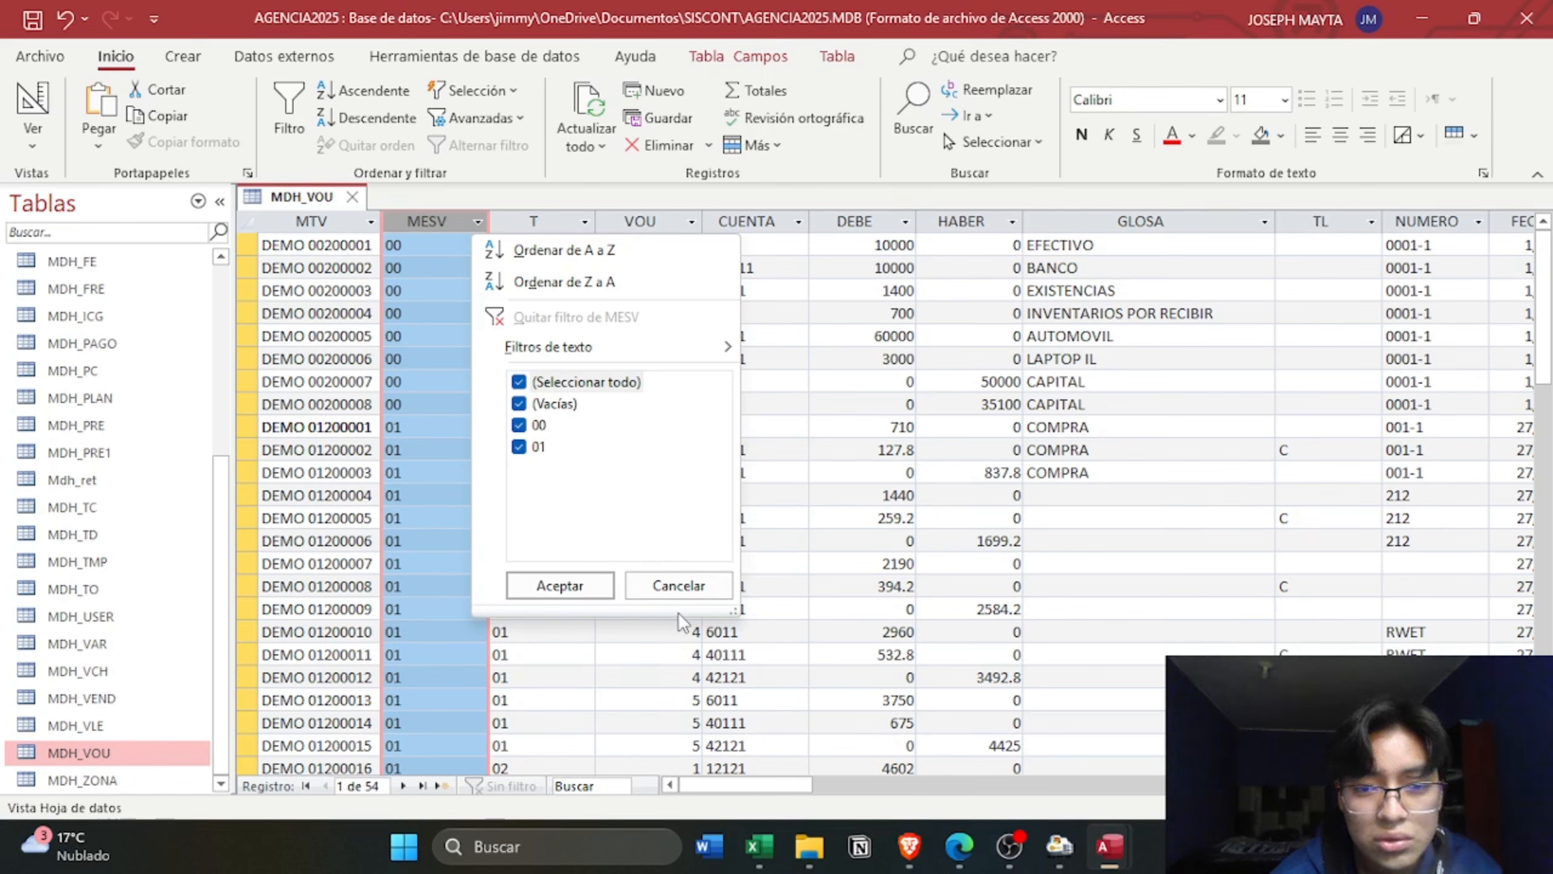
click(680, 586)
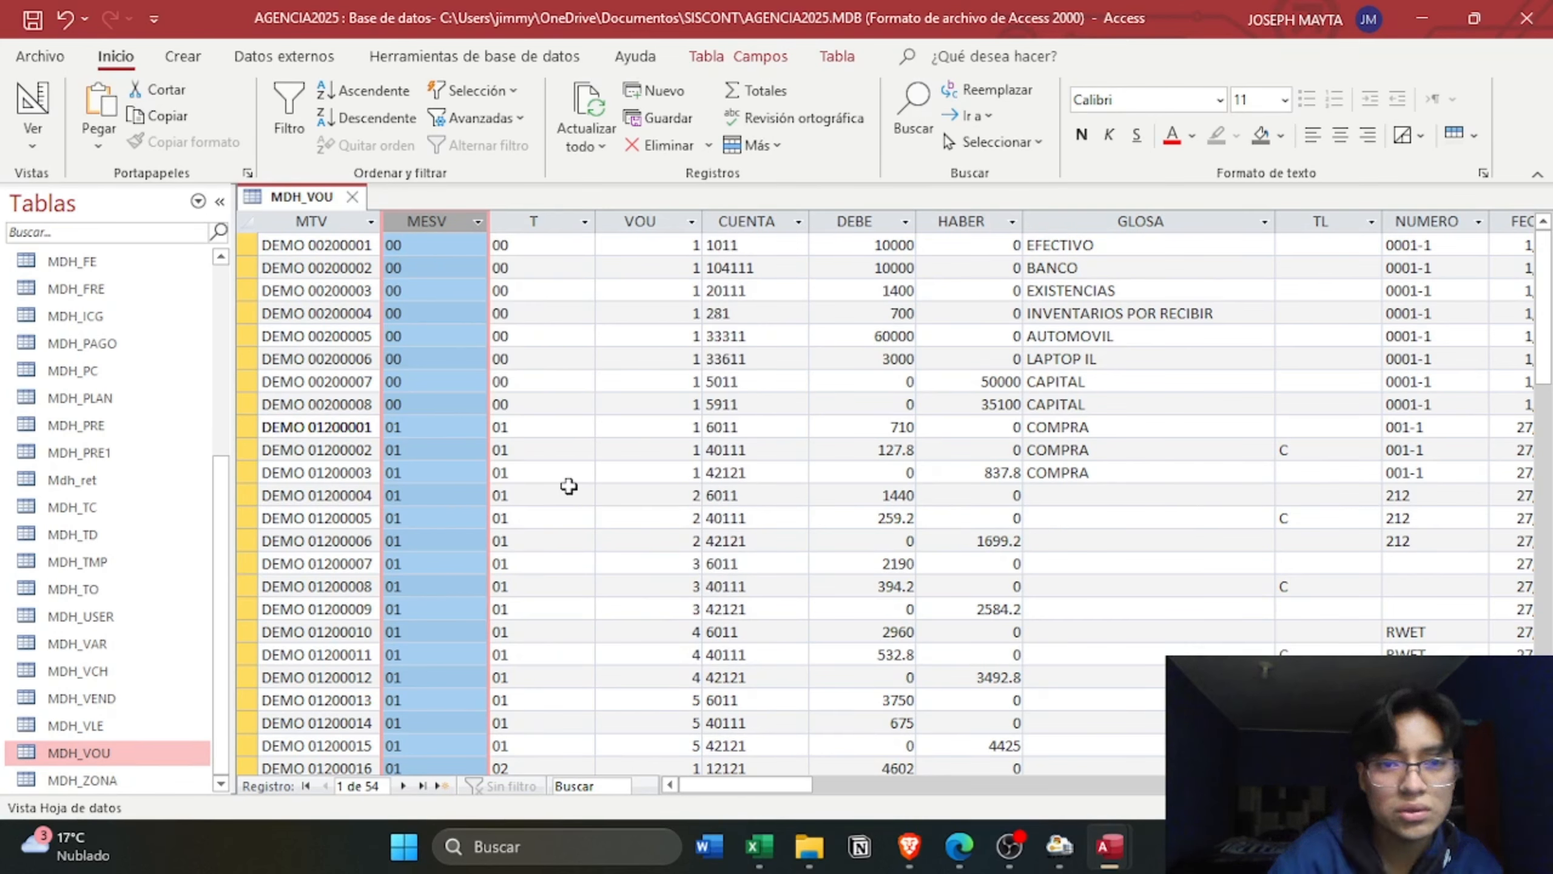
click(586, 222)
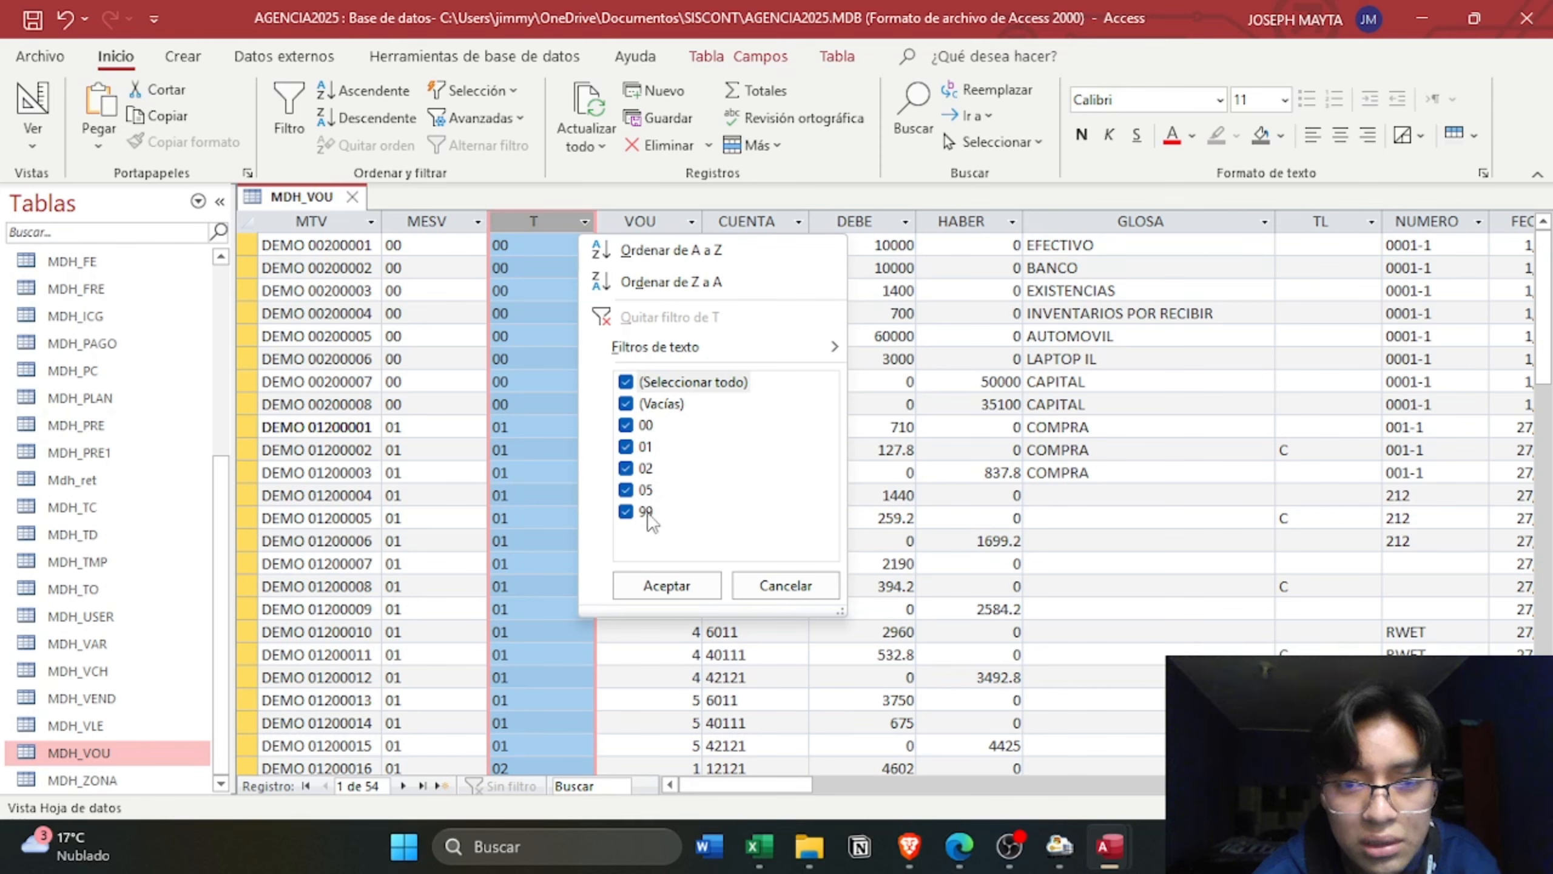
click(772, 586)
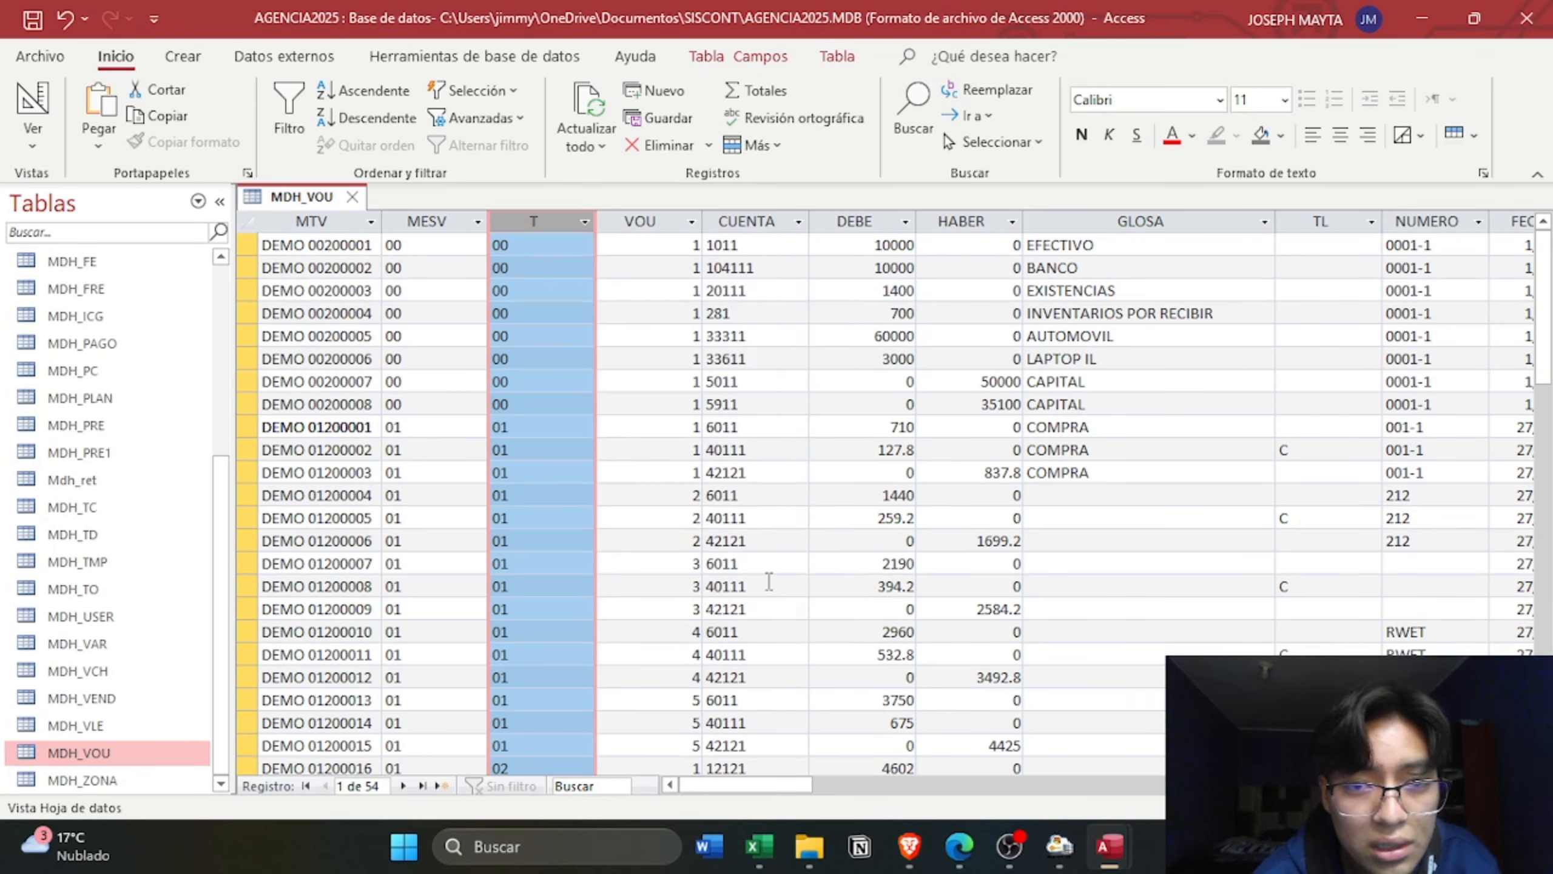
click(693, 221)
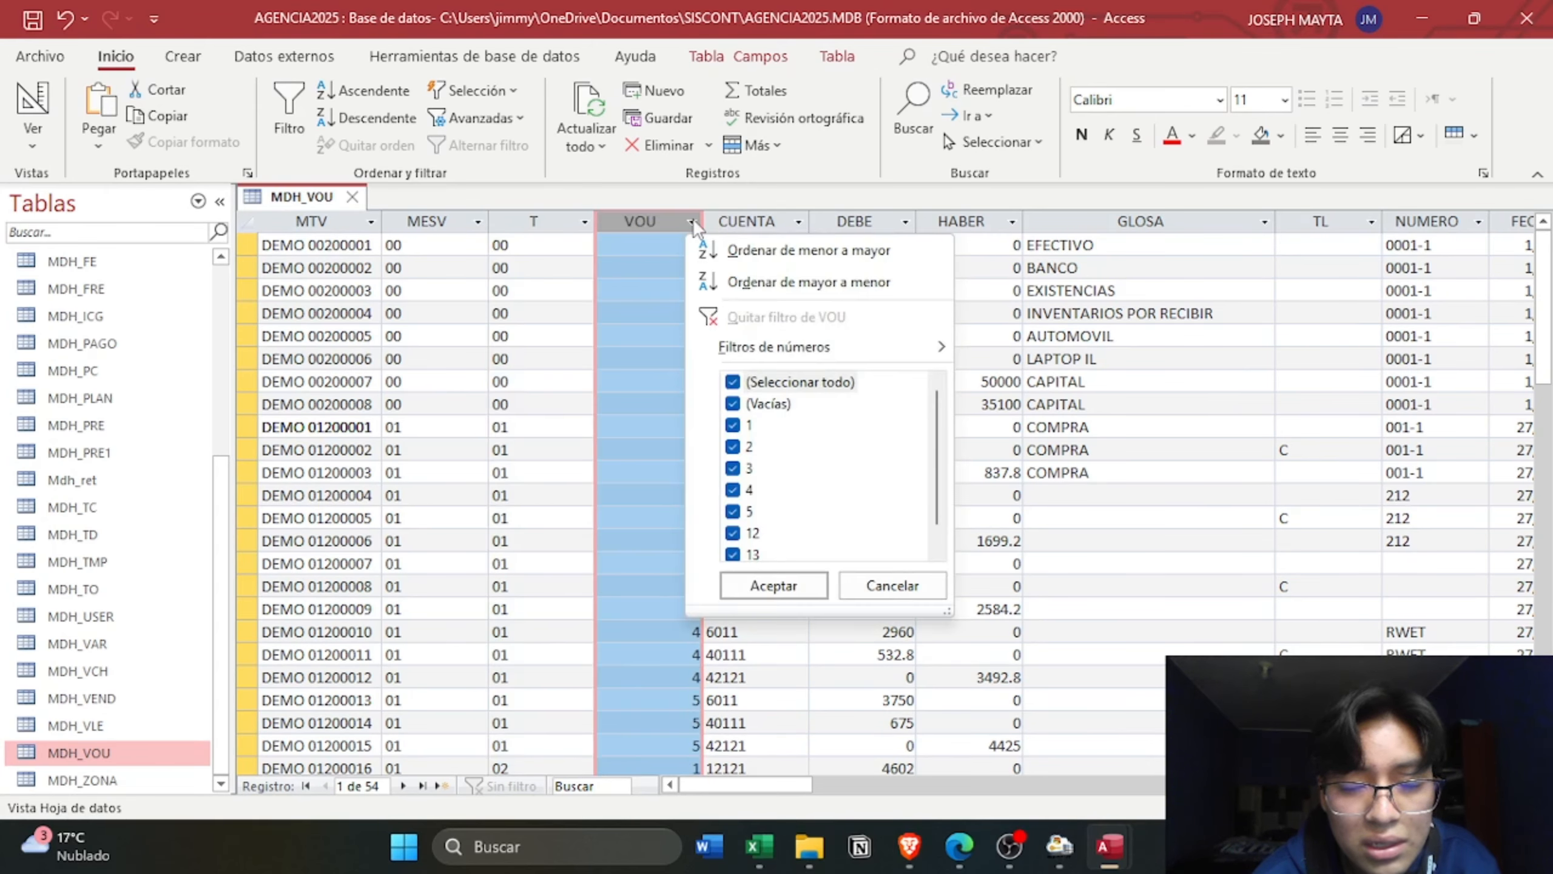
- Look at SISCONT's overview for the AGENCIA company and EGYDT2025's voucher records, and return to AGENCIA2025's MDH_VOU table in Access
key(alt+Tab)
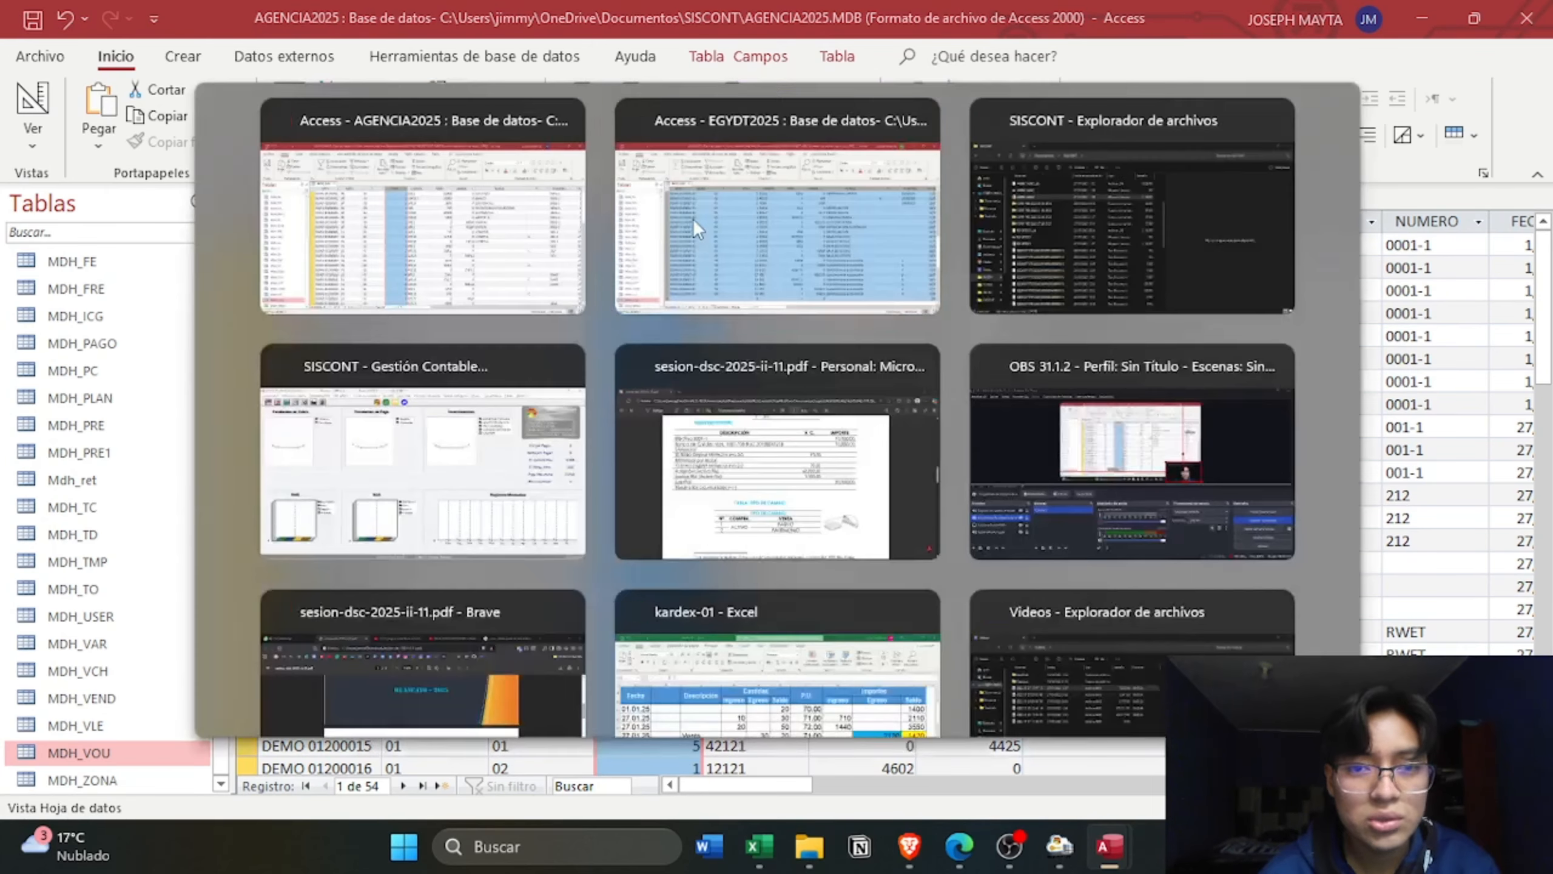
click(483, 422)
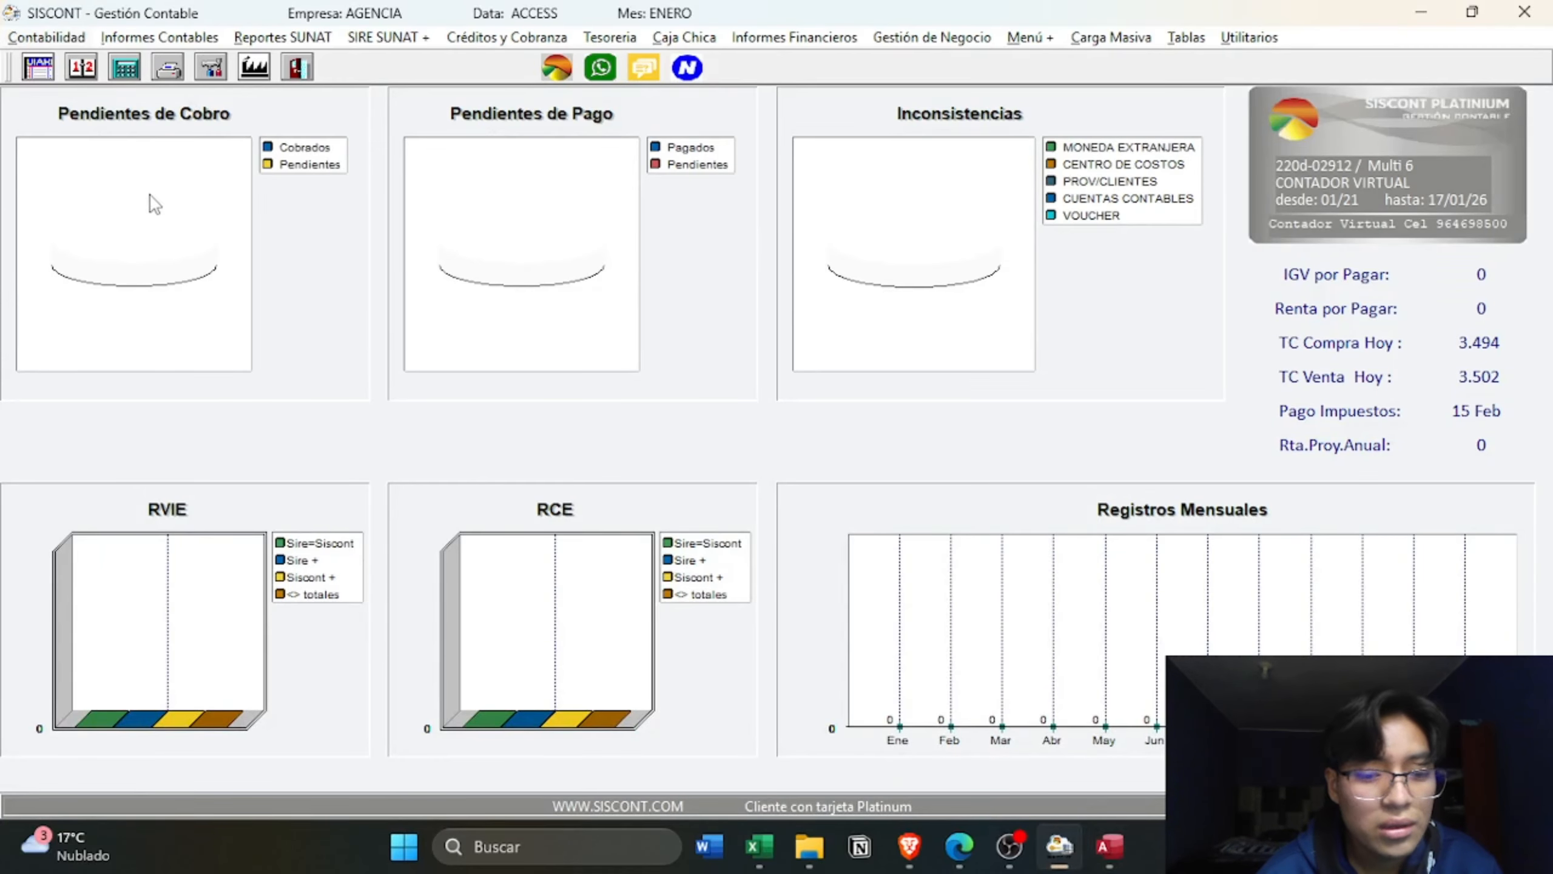
key(alt+Tab)
key(alt+Tab)
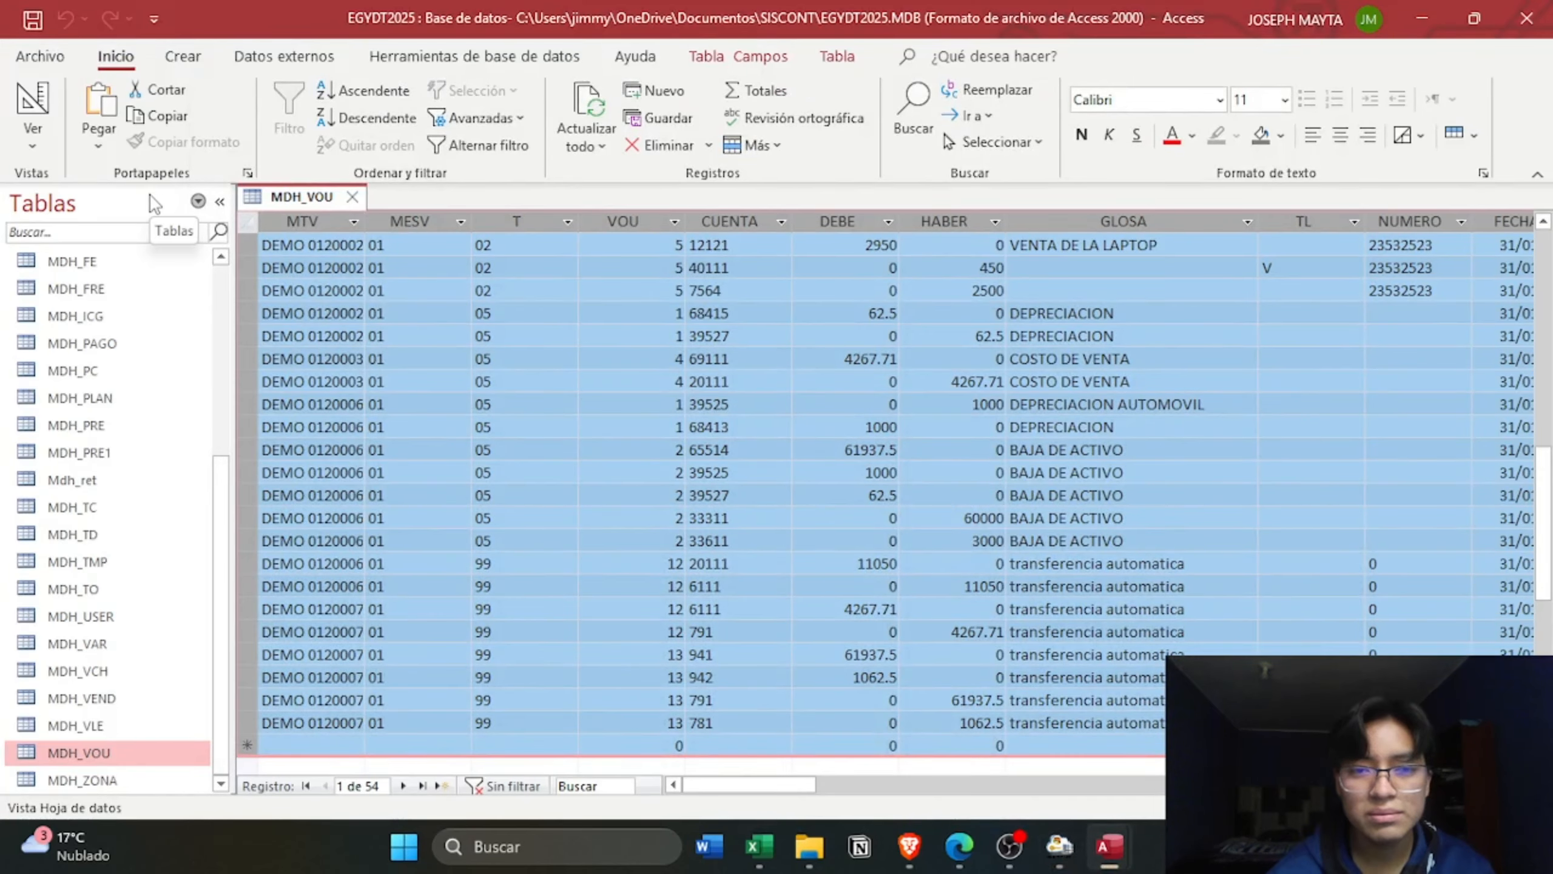
key(alt+Tab)
key(Tab)
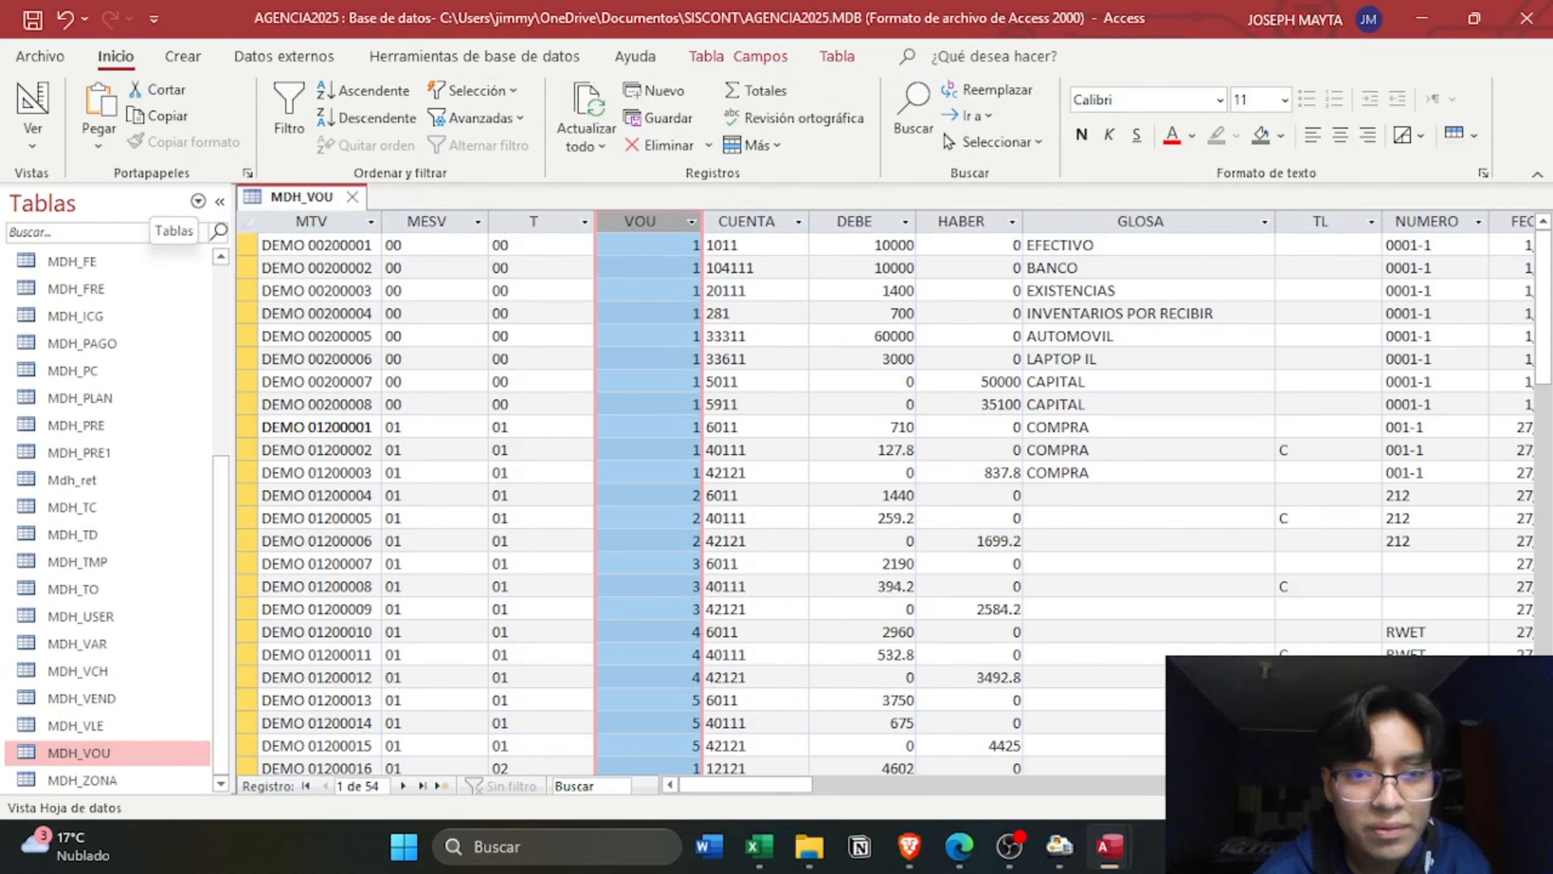
- Filter the MDH_VOU records to exclude MESV 00 and show only T value 02
click(476, 224)
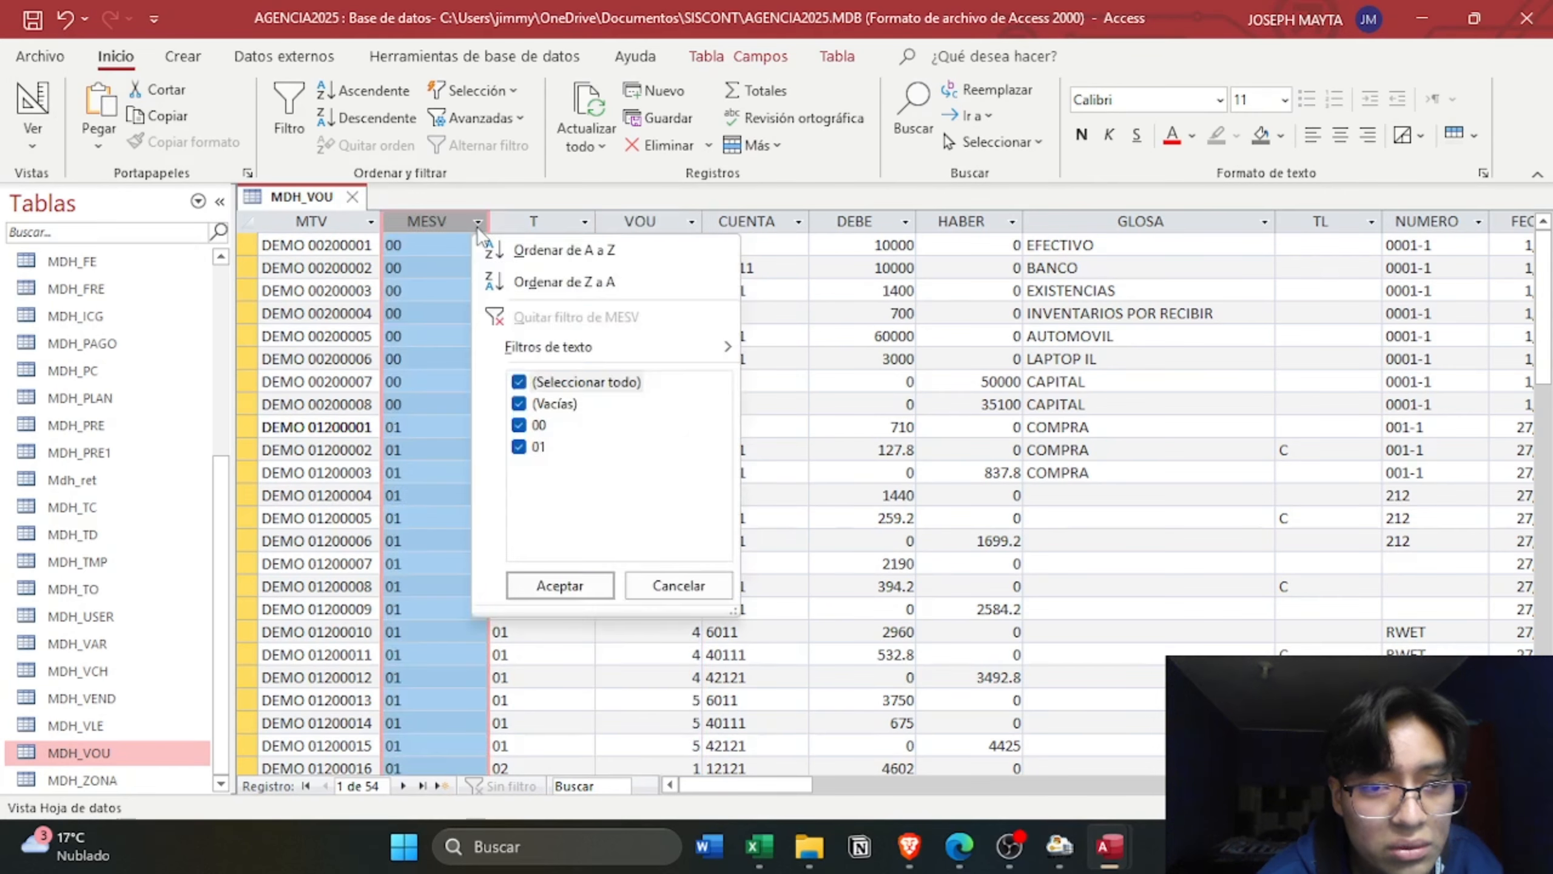
click(519, 425)
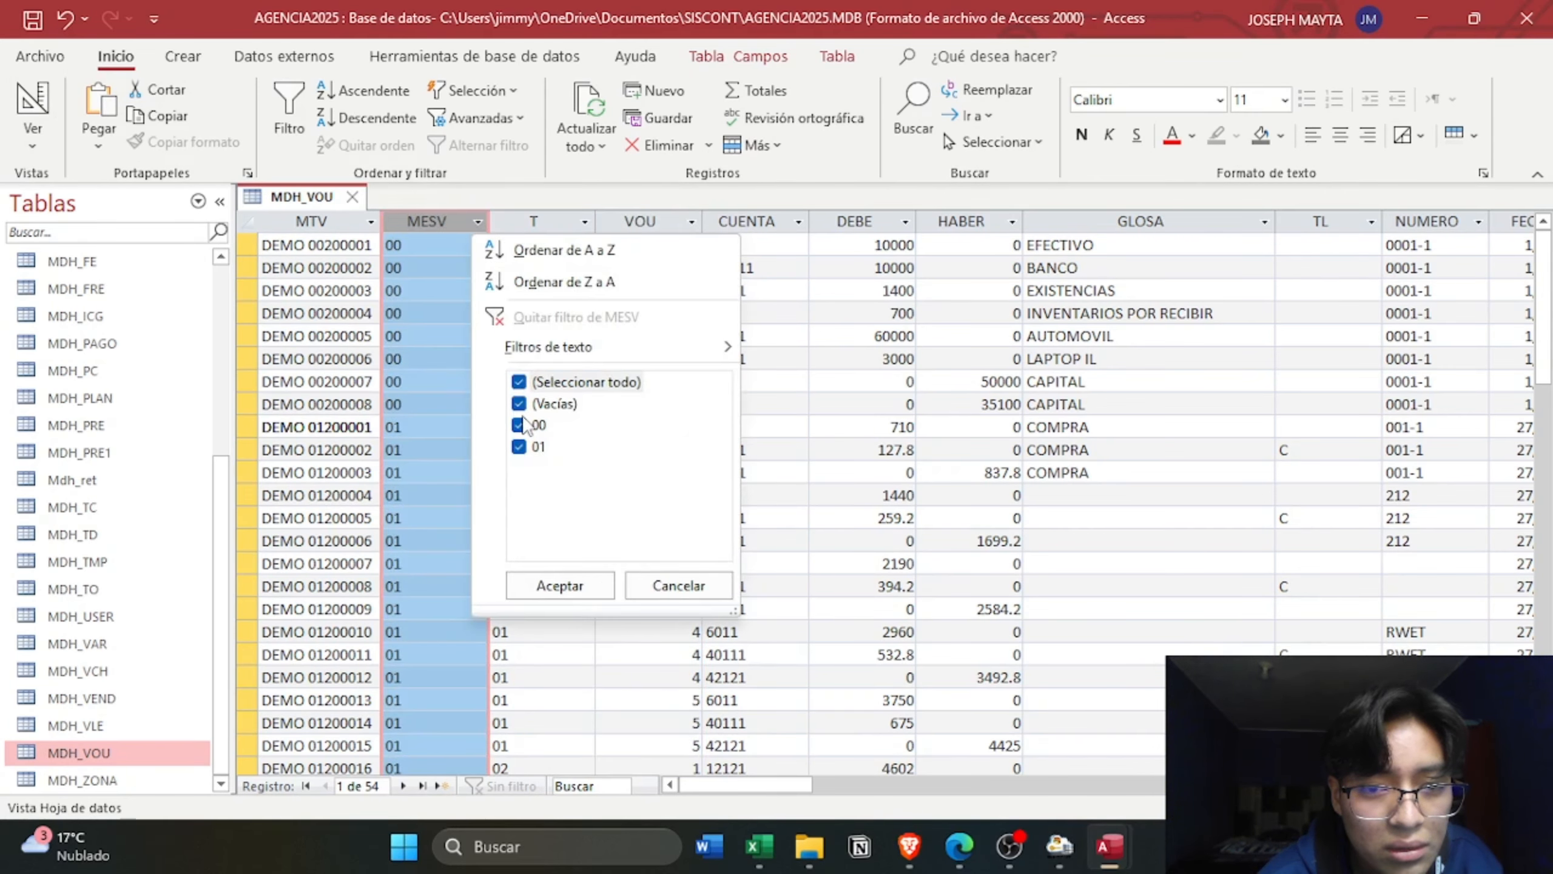
click(568, 592)
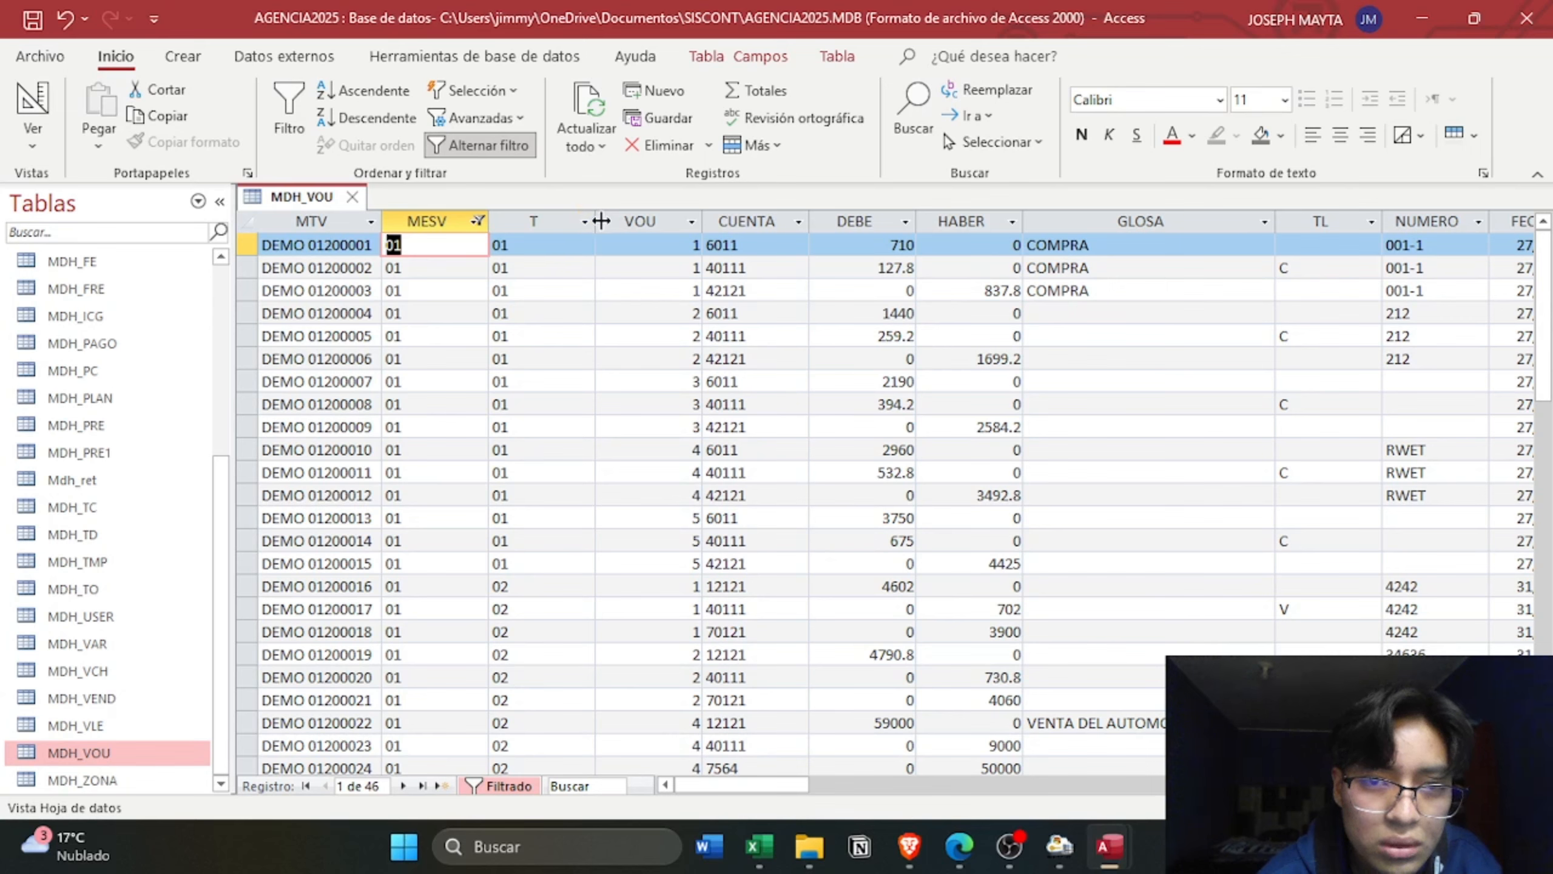
click(585, 222)
click(639, 382)
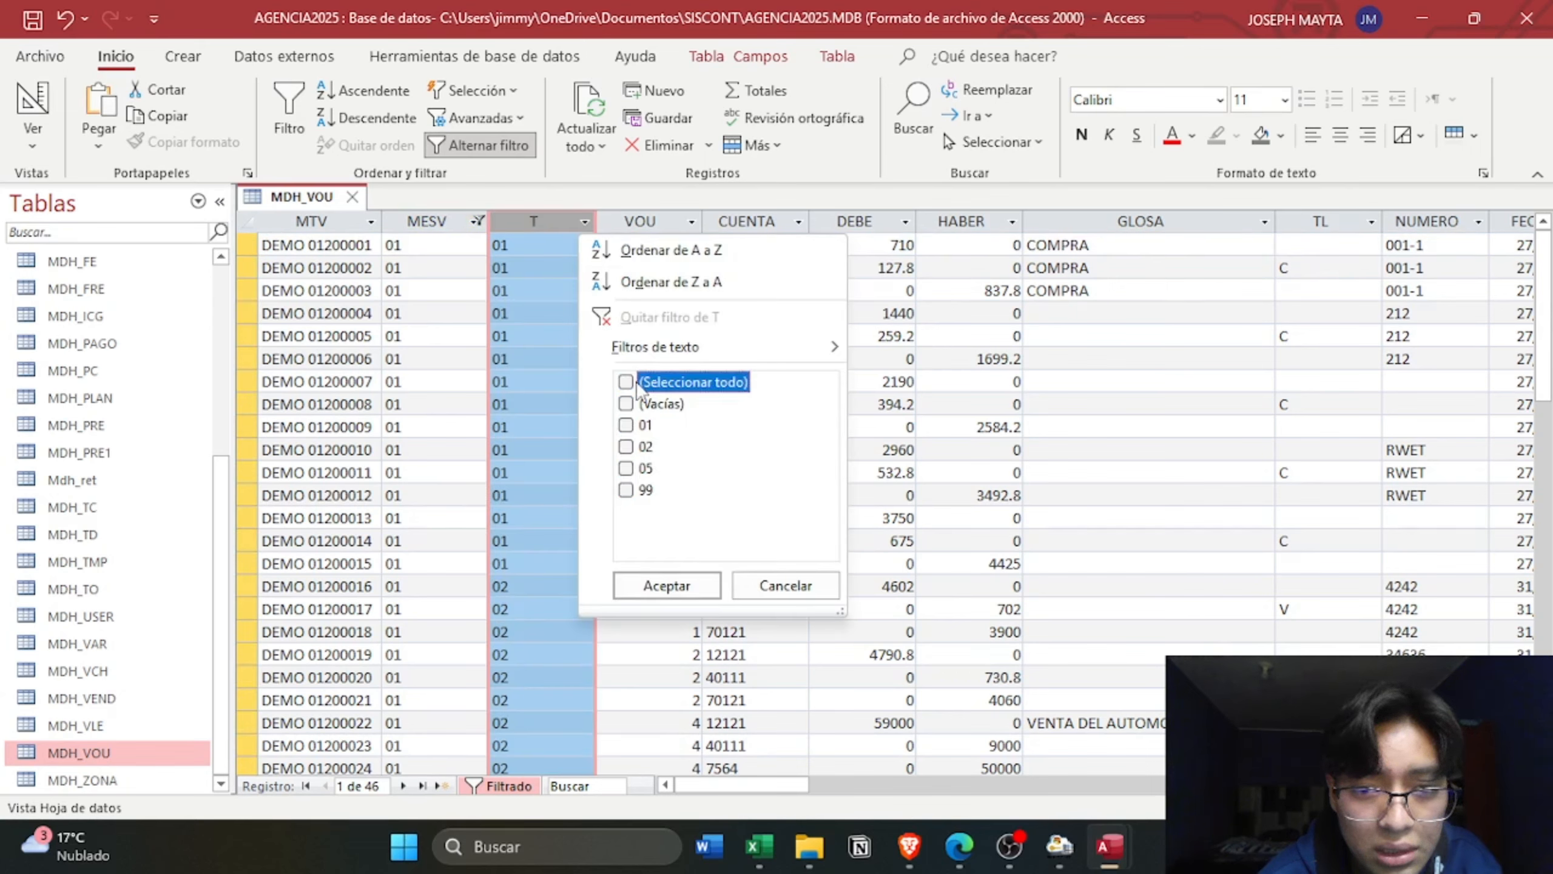
click(639, 447)
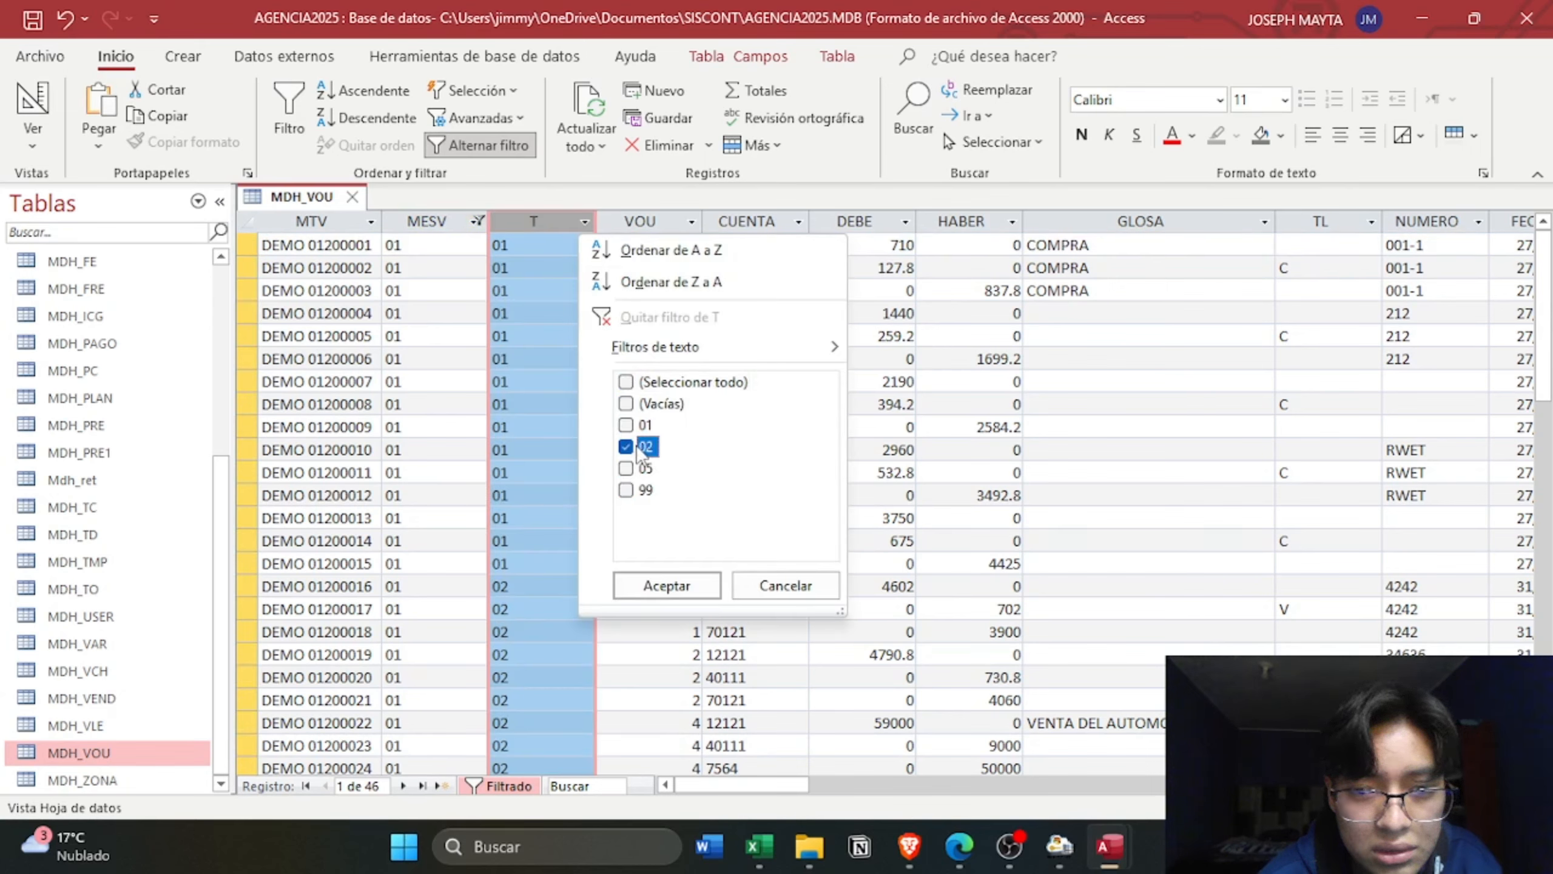
click(670, 591)
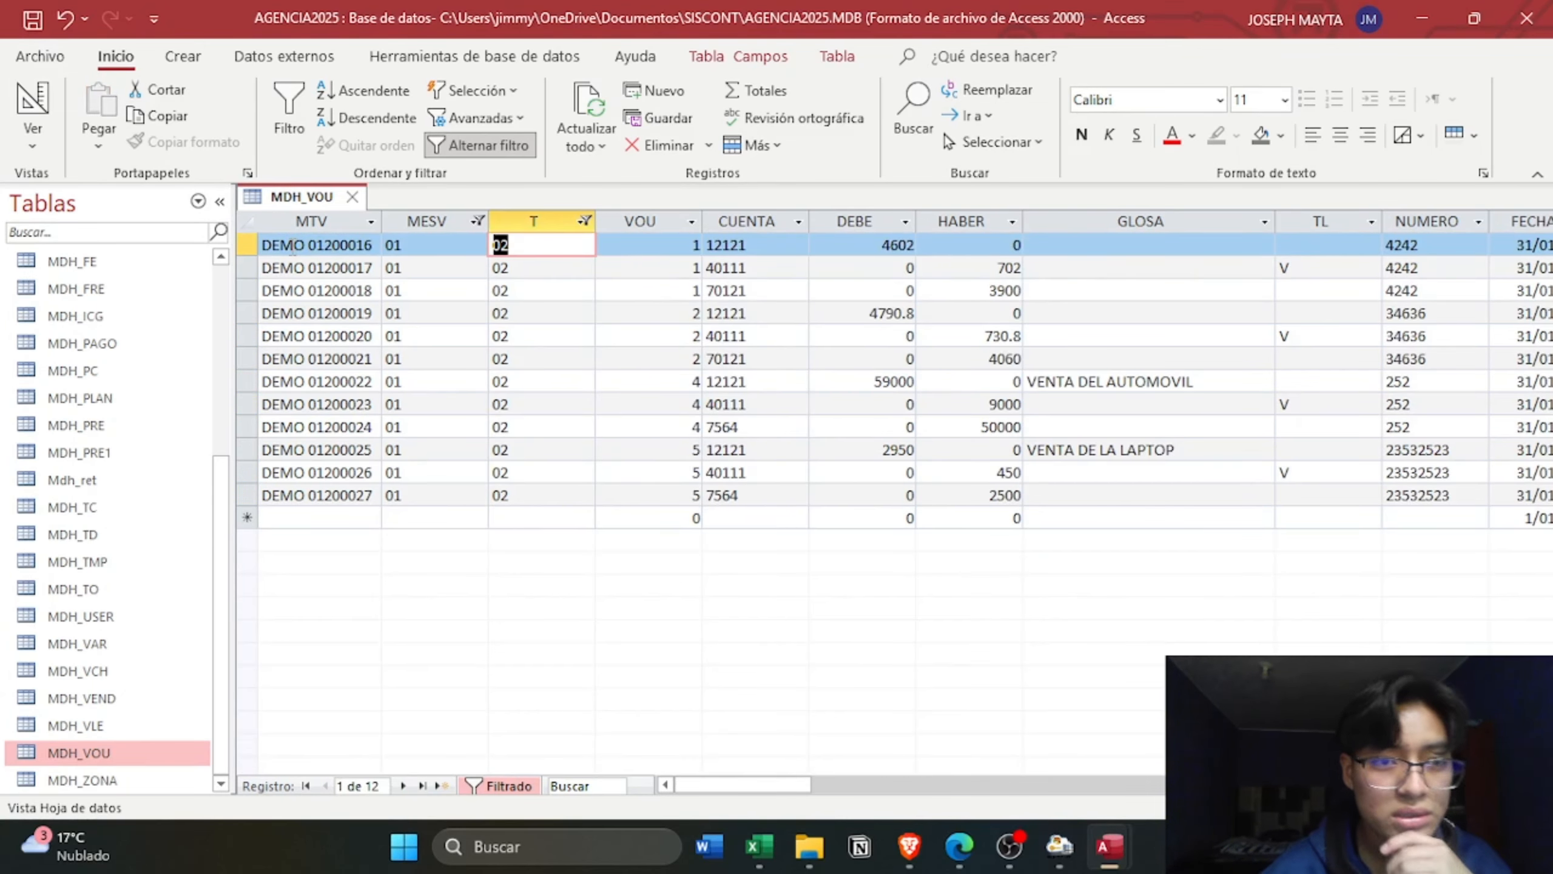
- Examine the first two sales voucher groups and check the distinct VOU numbers for gaps without applying a filter
click(252, 244)
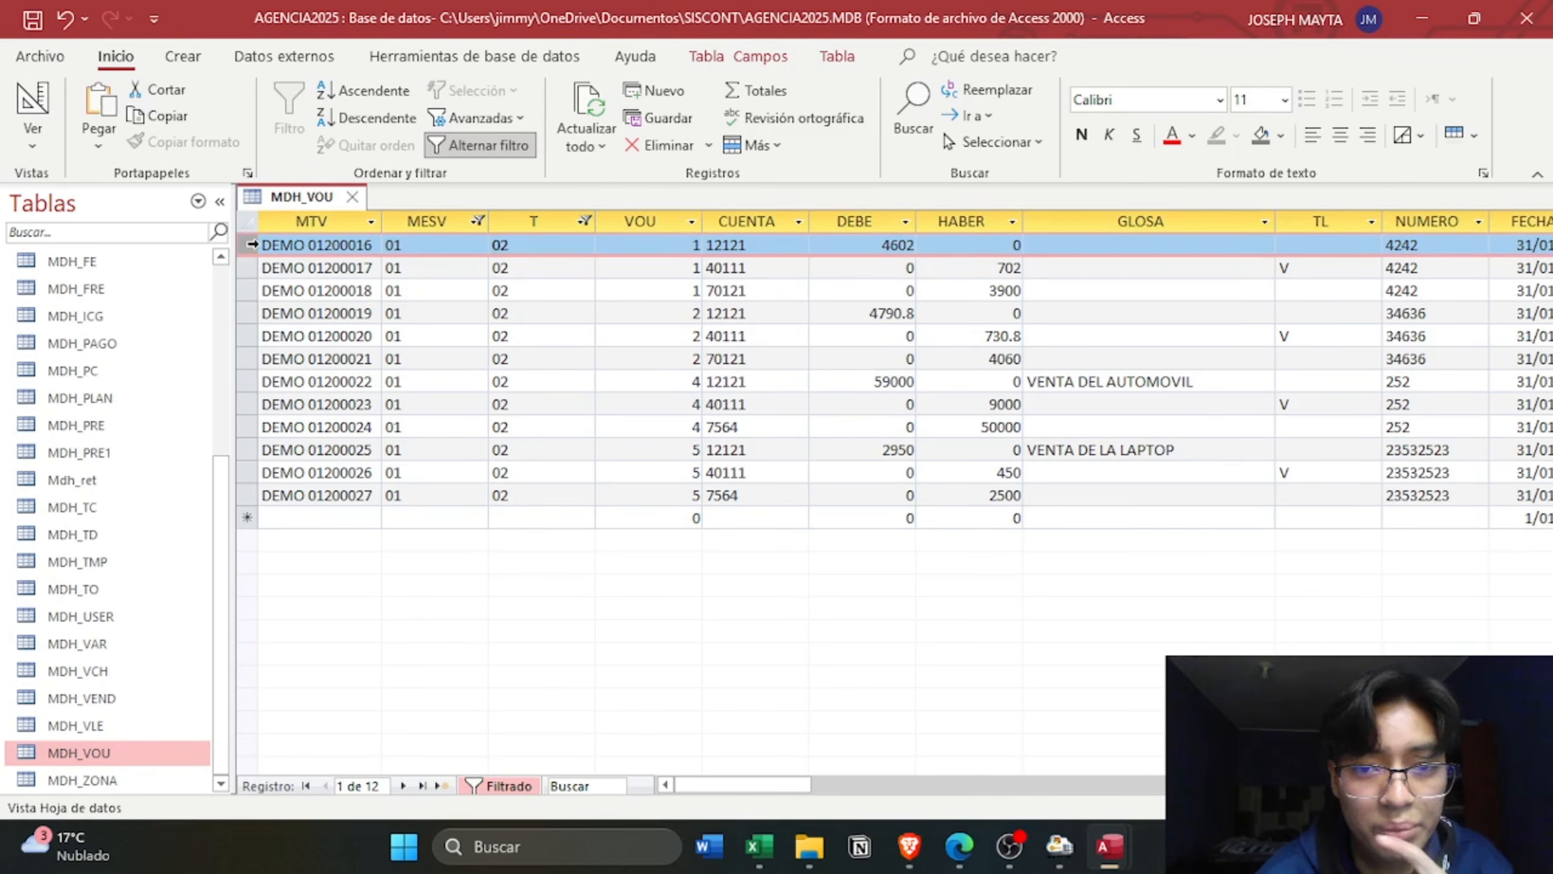
drag(252, 244, 247, 290)
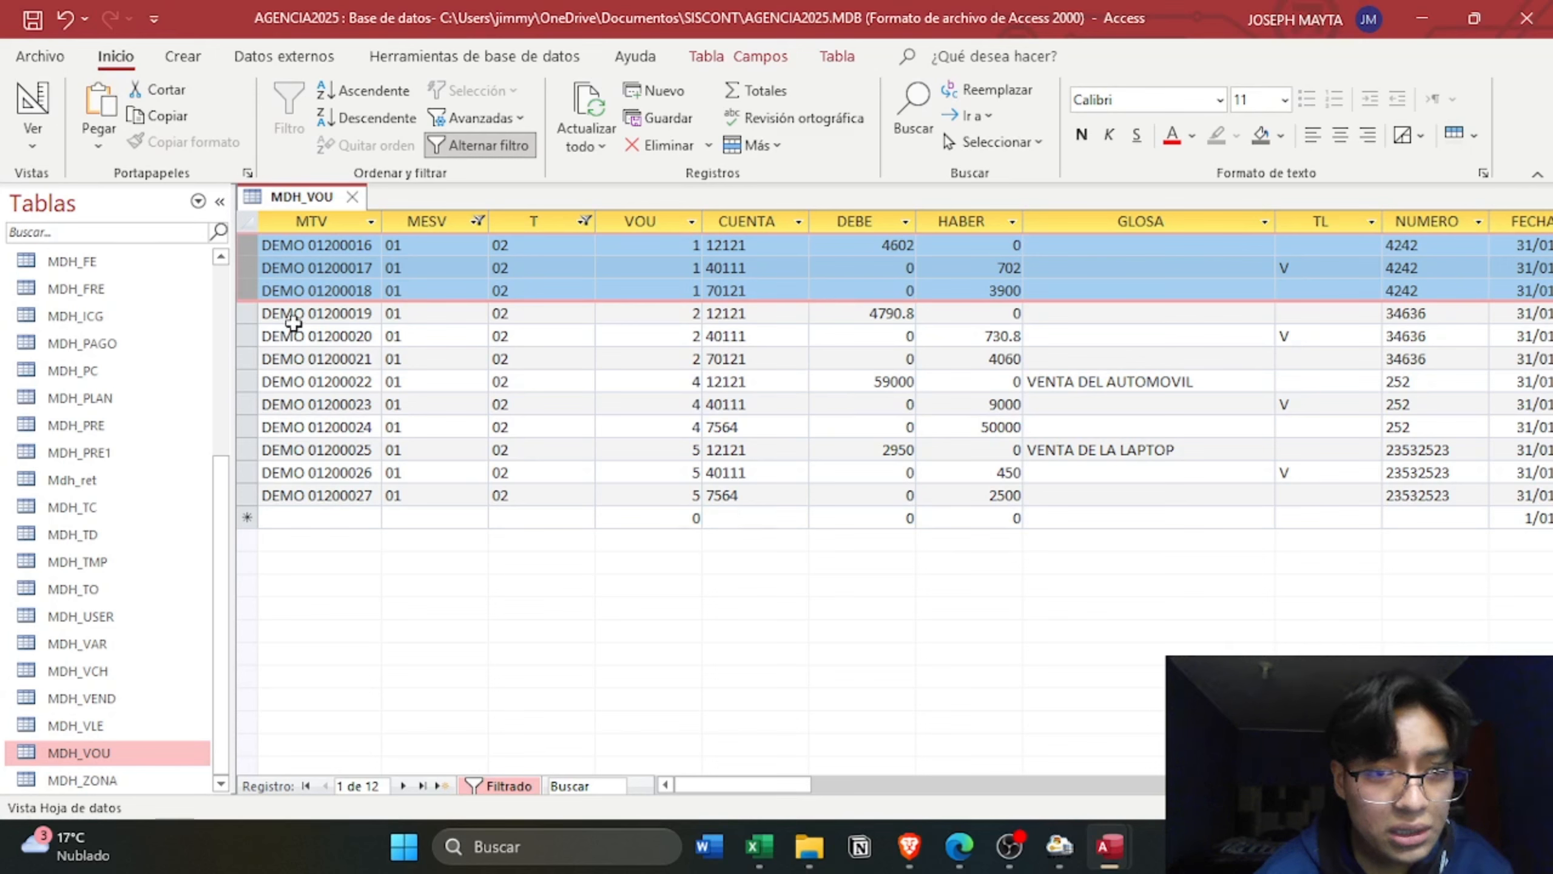
click(250, 312)
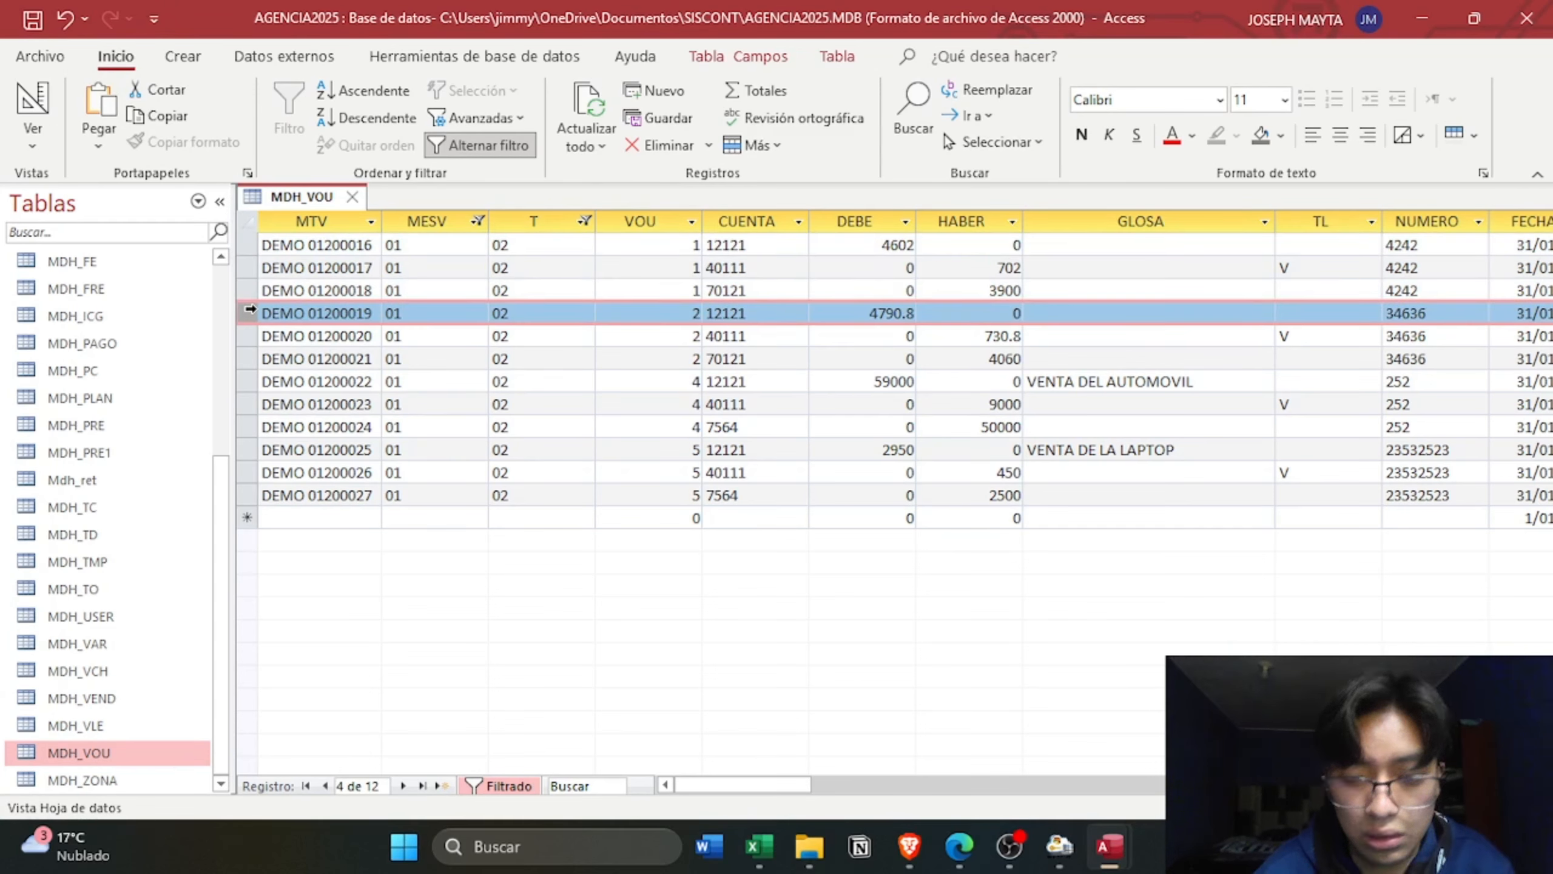
key(shift+Down)
key(shift+Down)
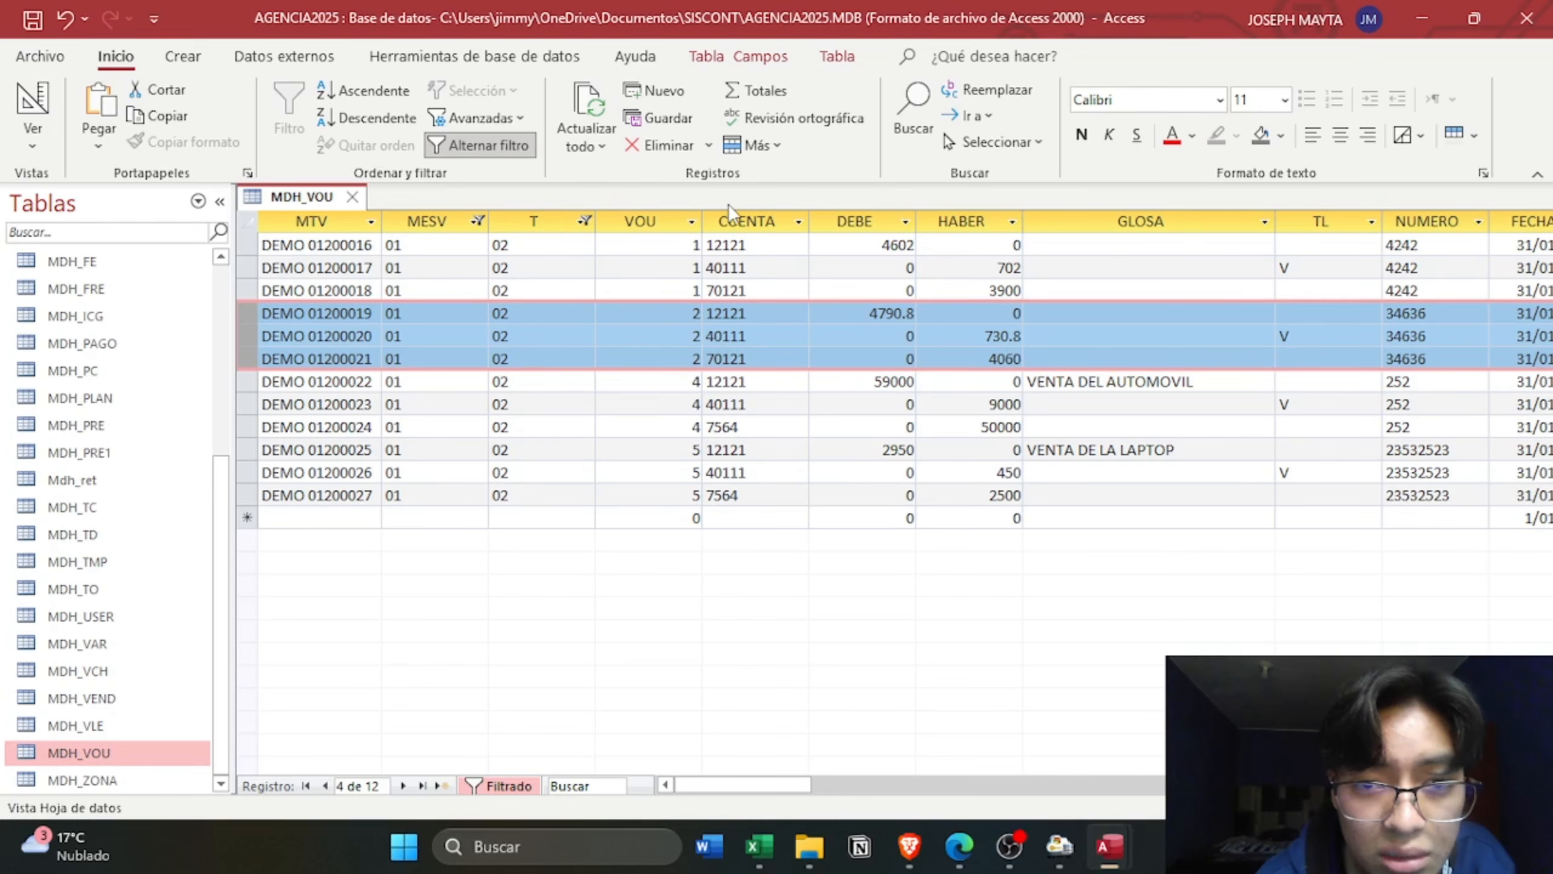
click(685, 226)
click(691, 222)
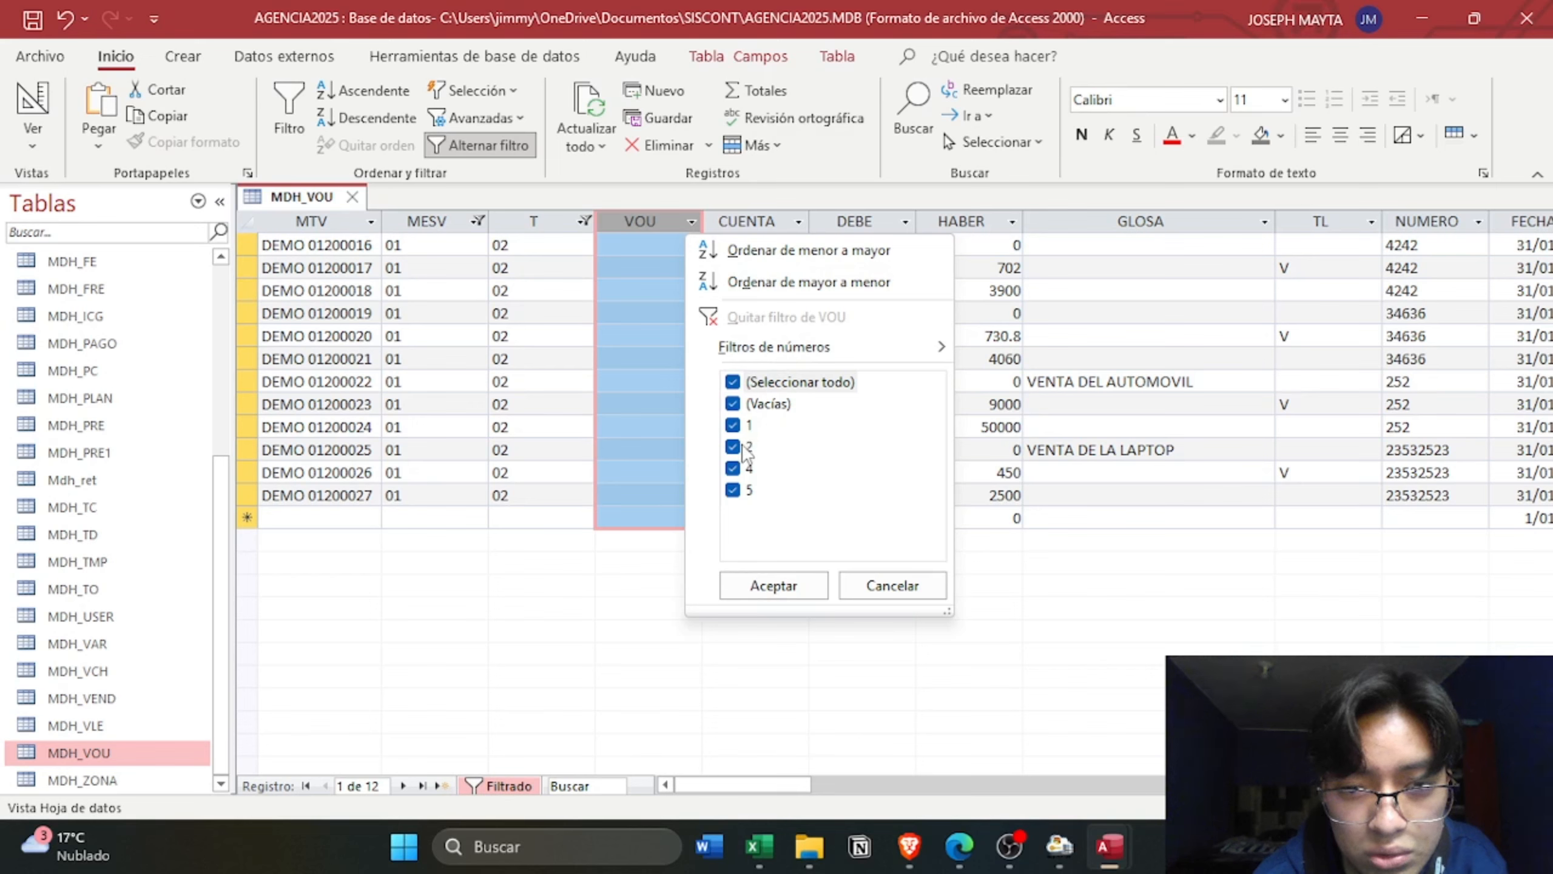
click(878, 584)
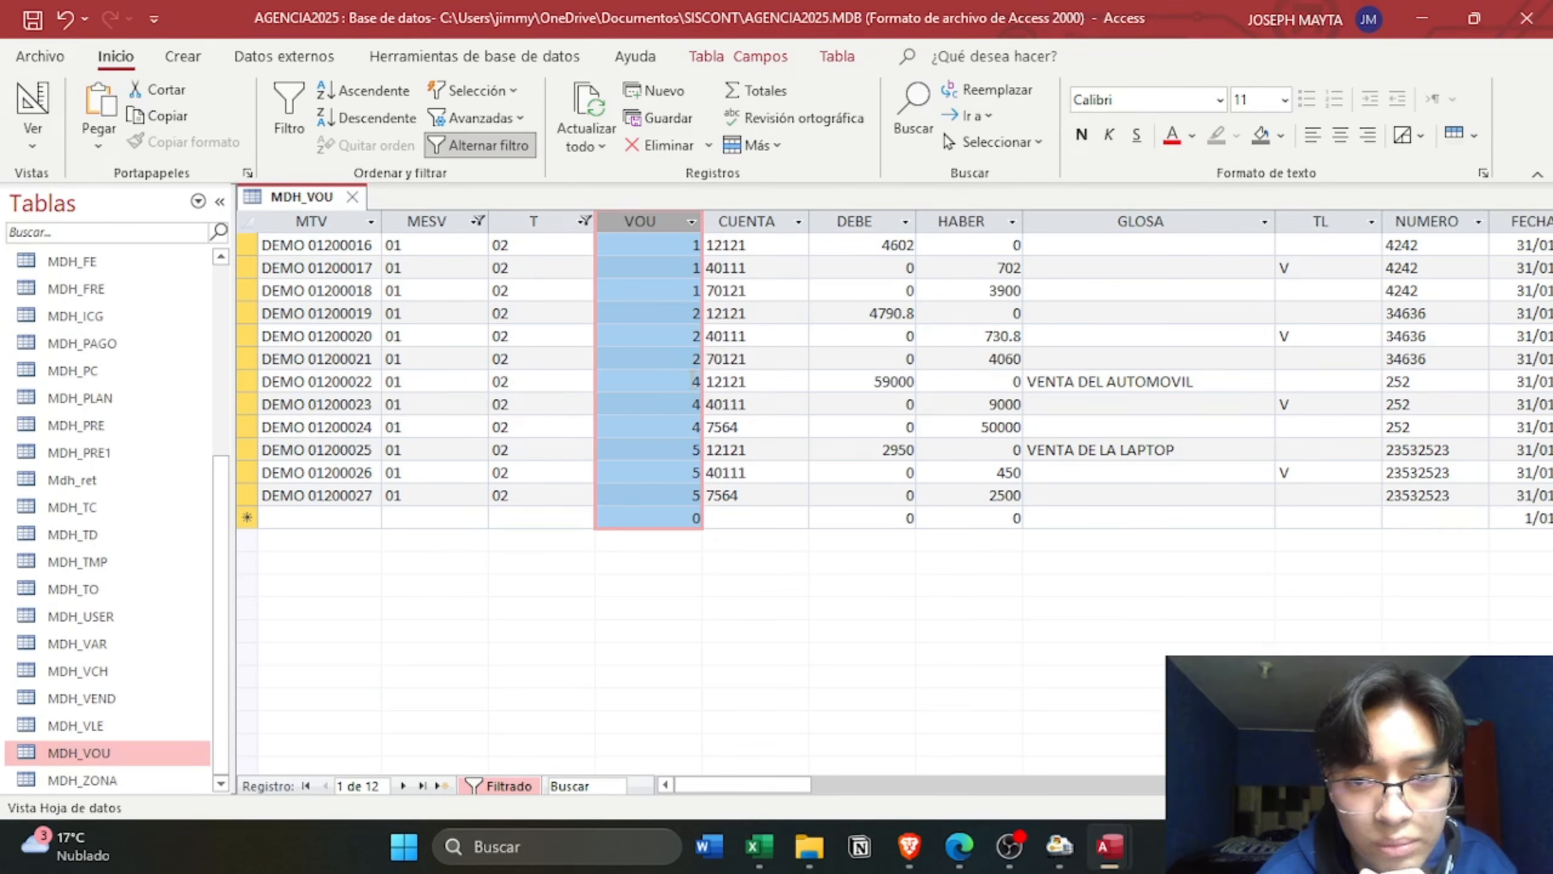
- Renumber the VOU of the three records of the VENTA DEL AUTOMOVIL voucher to 3
click(693, 380)
key(BackSpace)
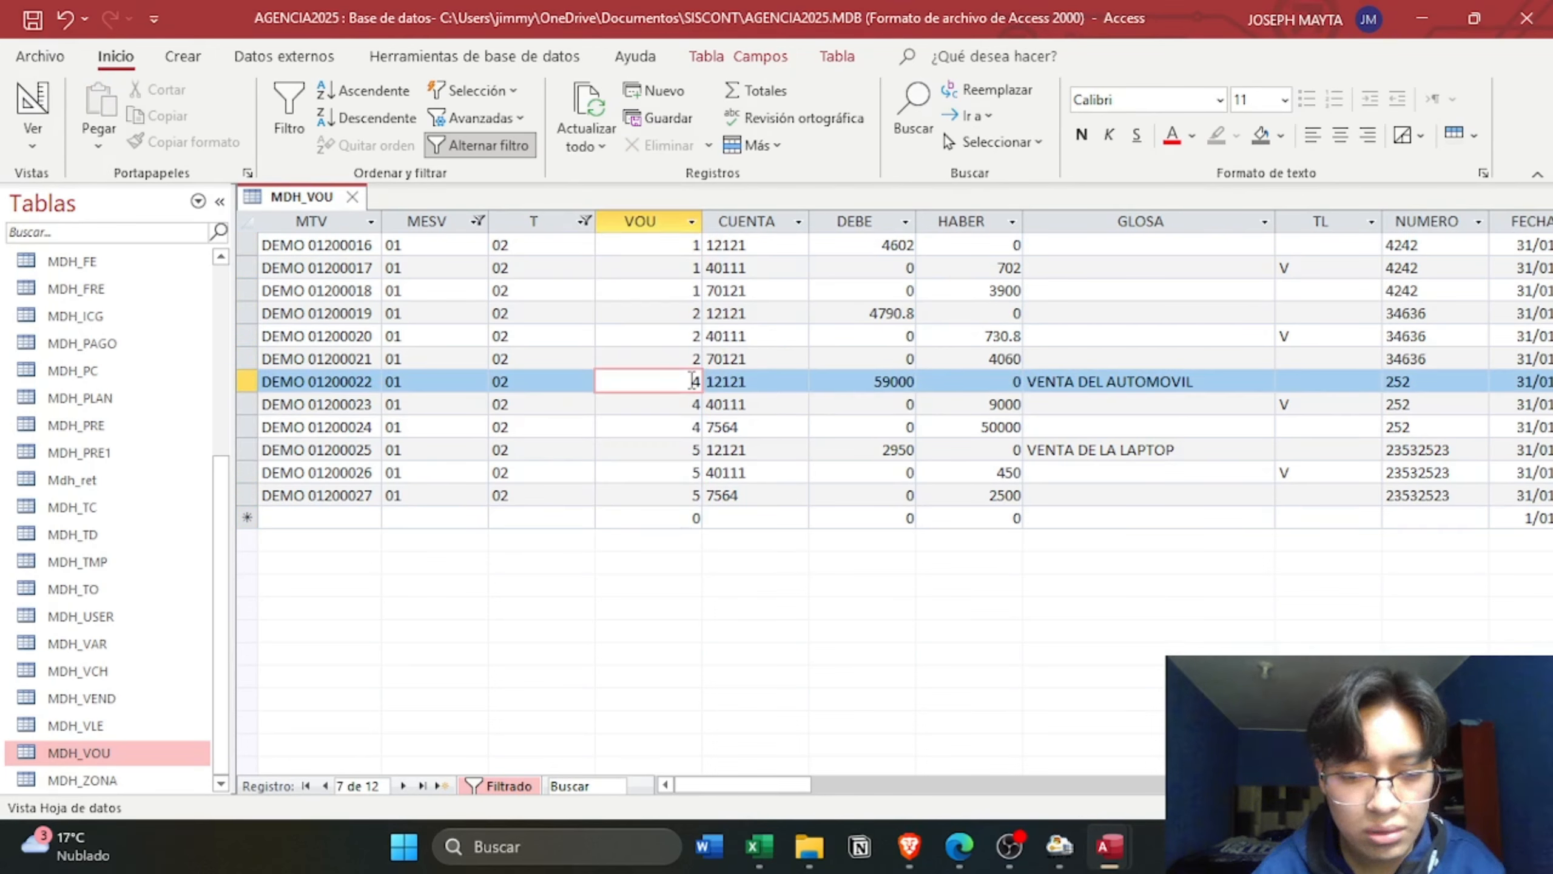
text(3)
key(Down)
text(3)
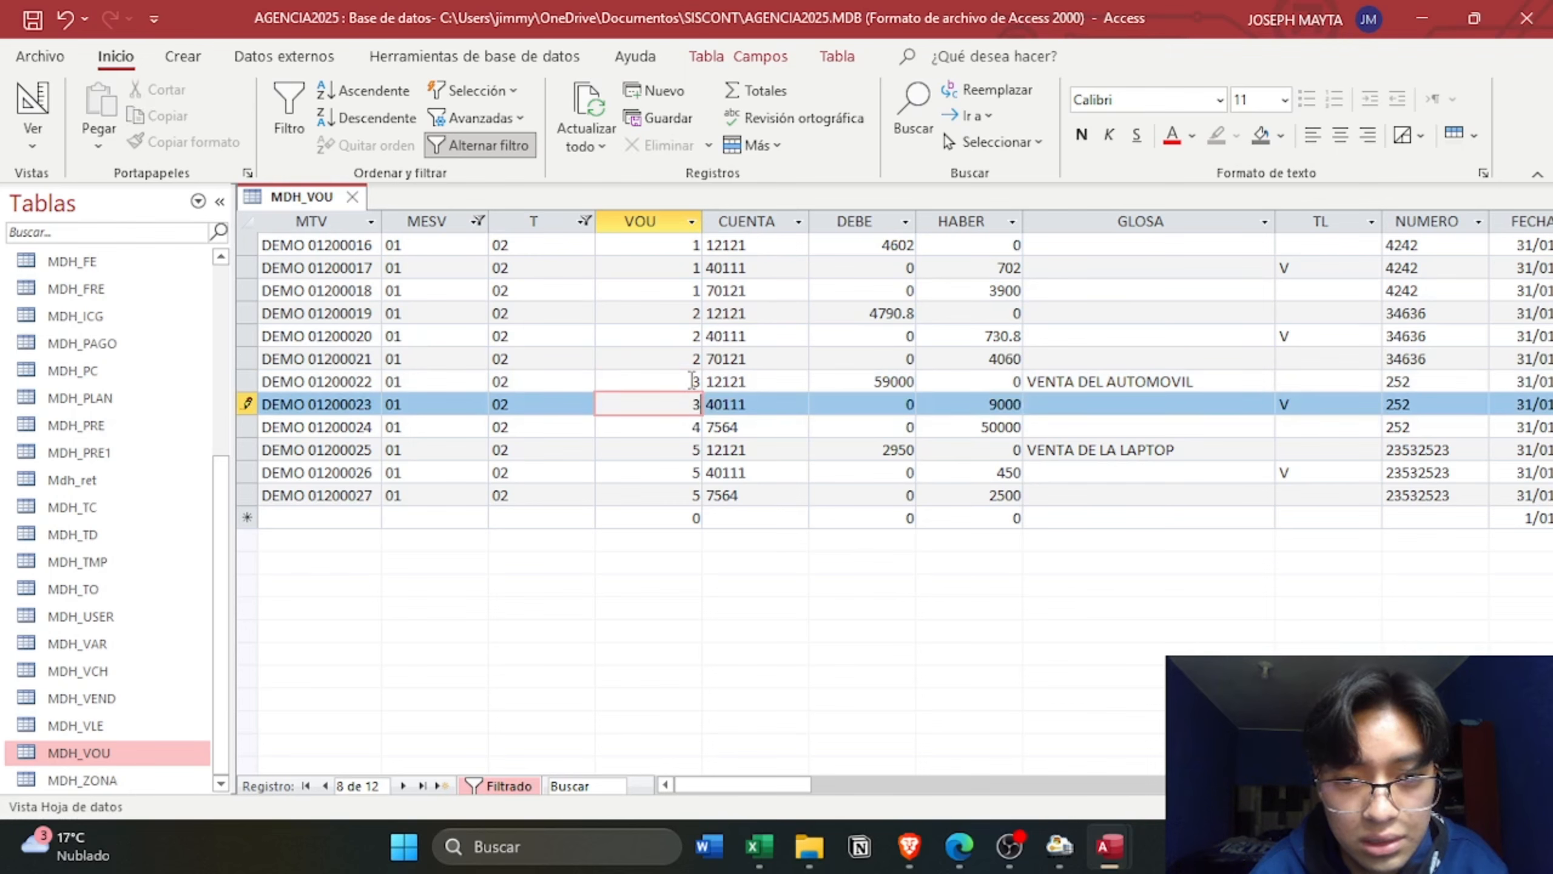
key(Down)
text(3)
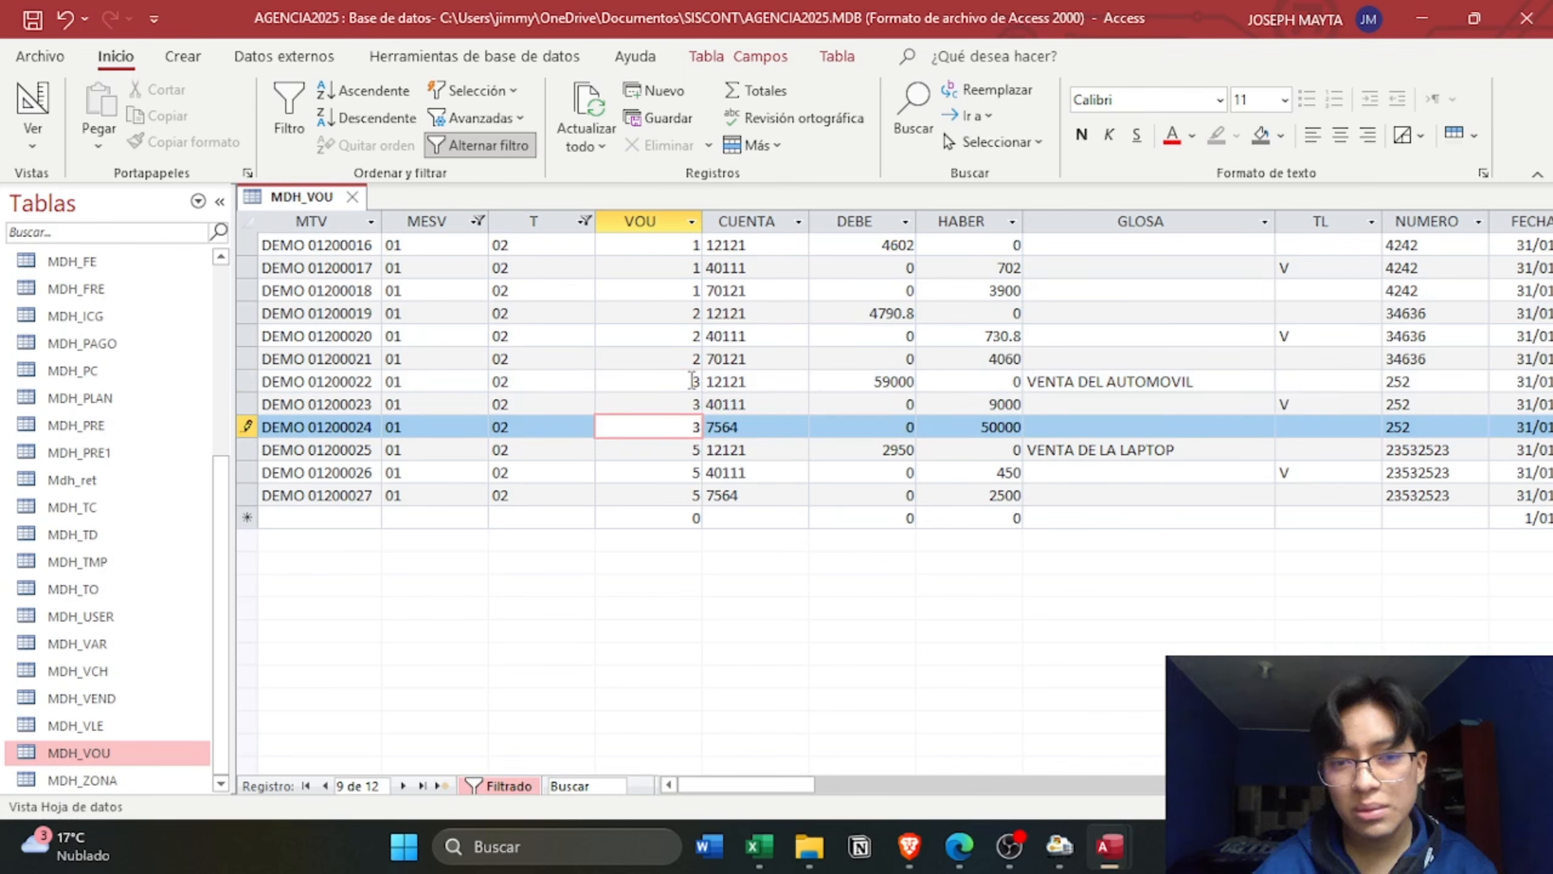
- Set the VOU of the three records of the VENTA DE LA LAPTOP voucher to 4
key(Down)
text(4)
key(Down)
text(4)
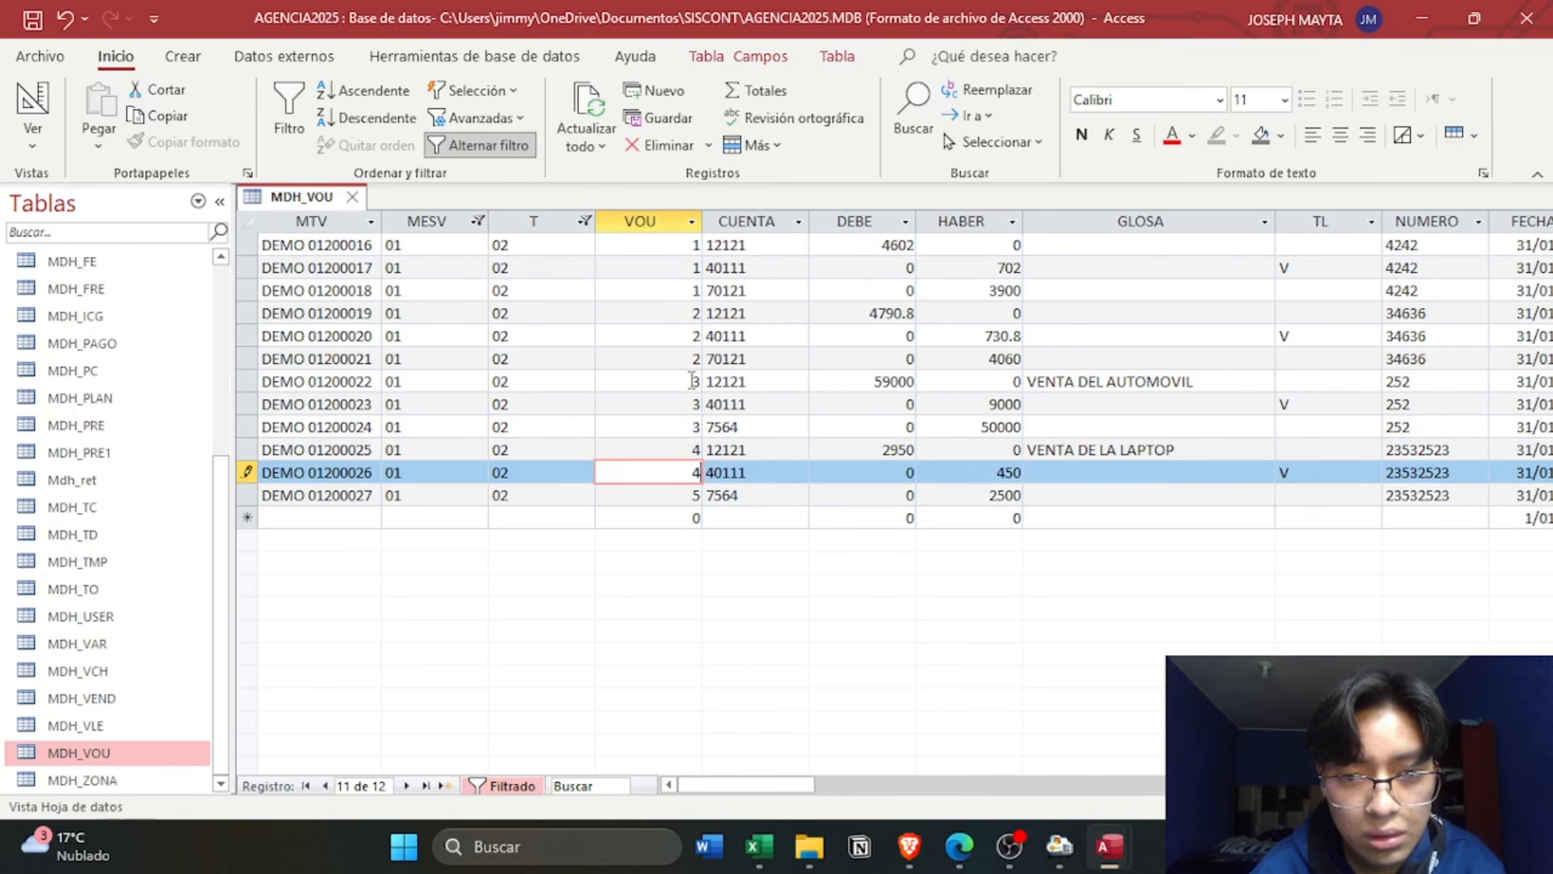
key(Down)
text(4)
key(Down)
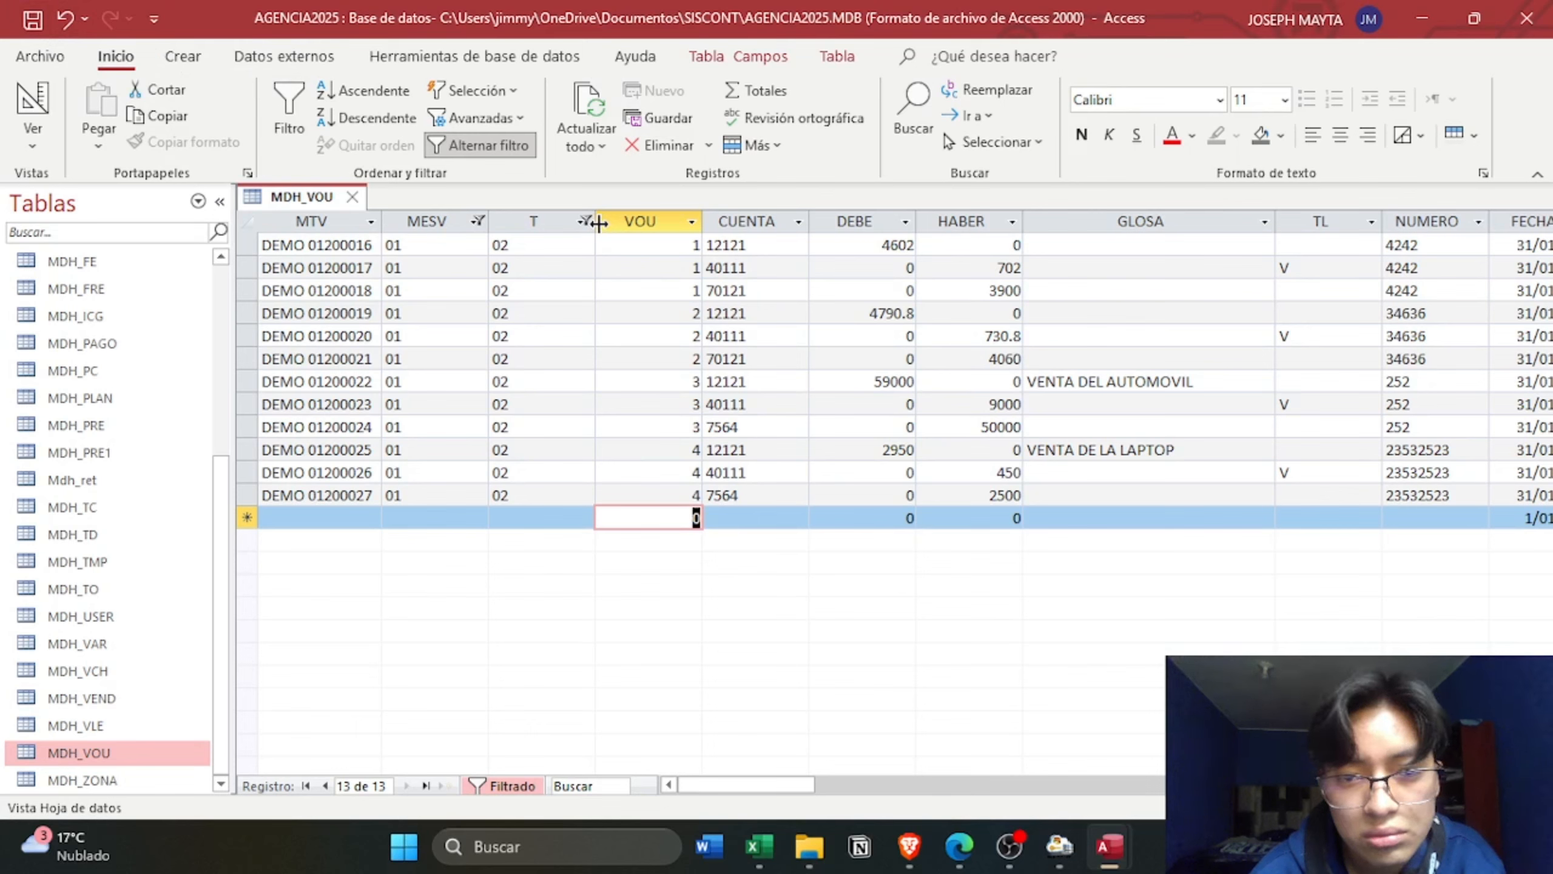
- Change the filter on column T from 02 to 05
click(585, 222)
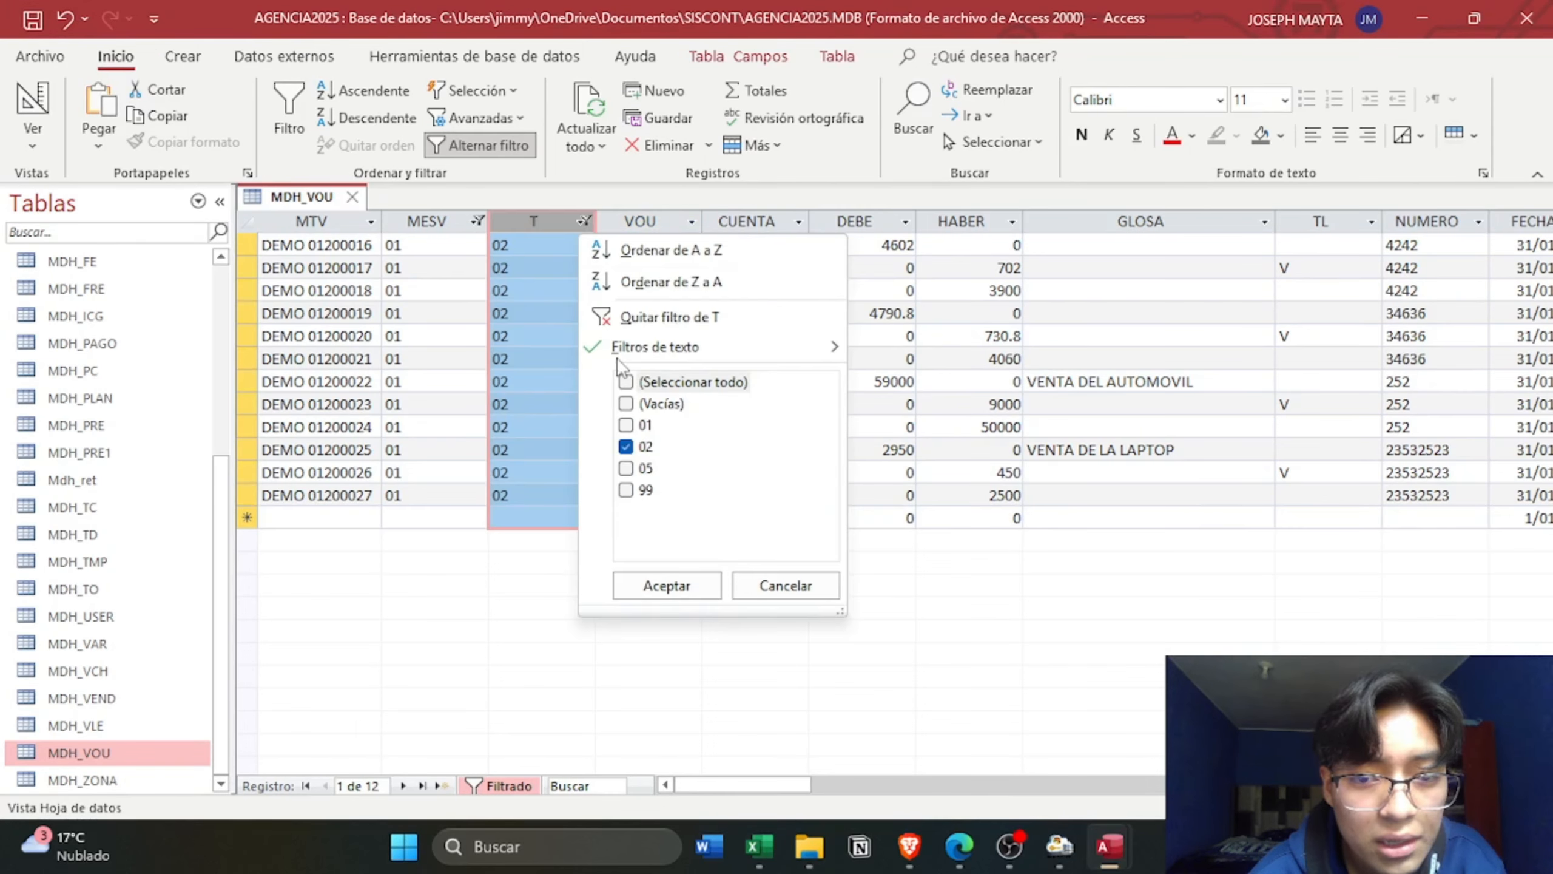
click(630, 449)
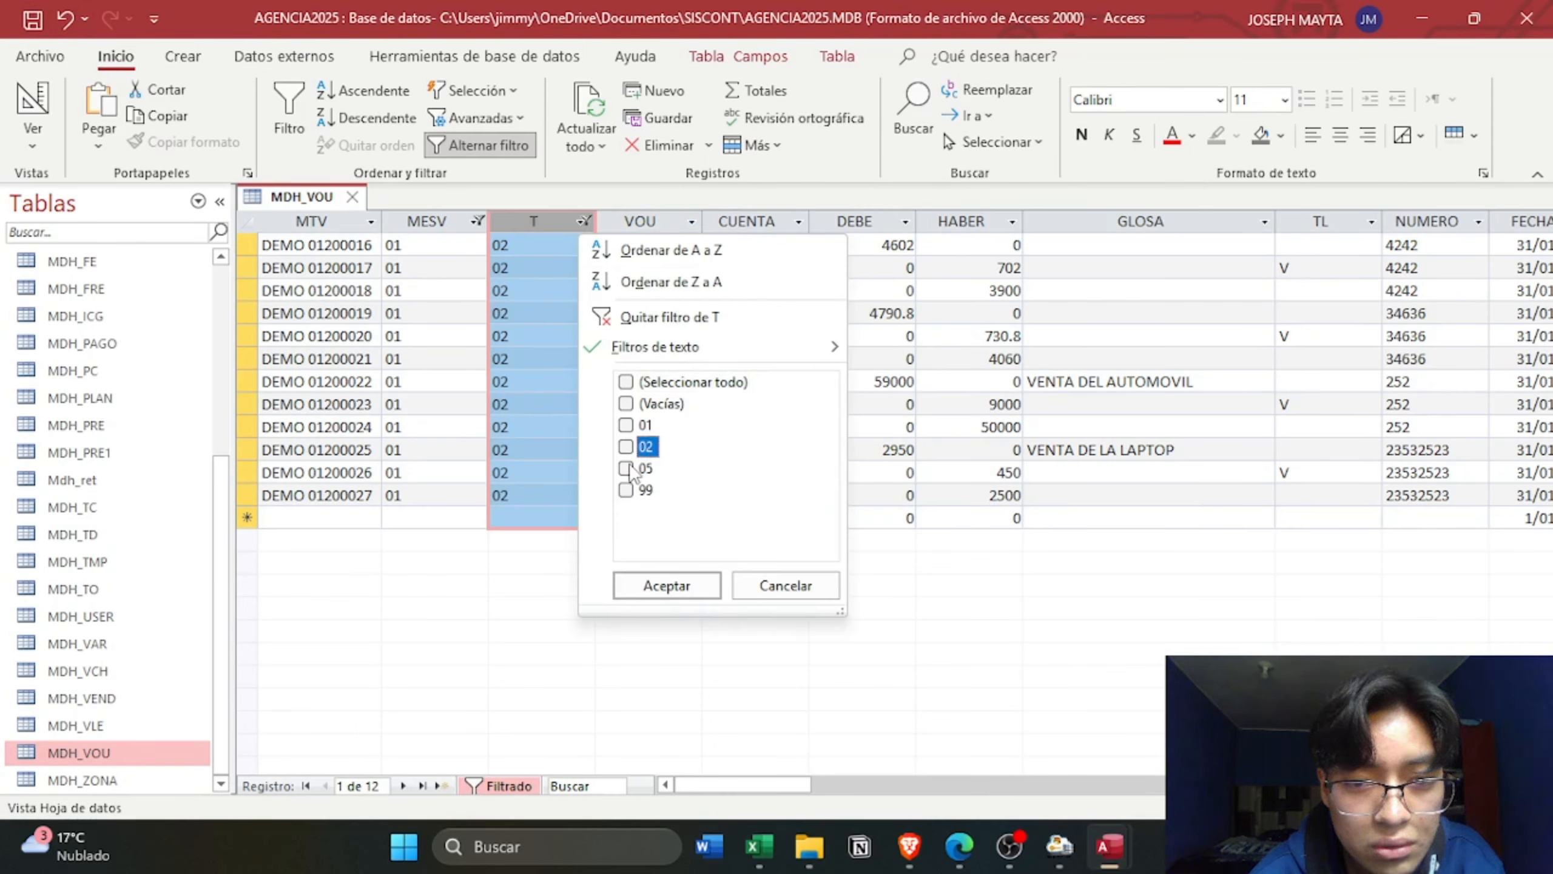
click(627, 468)
click(665, 586)
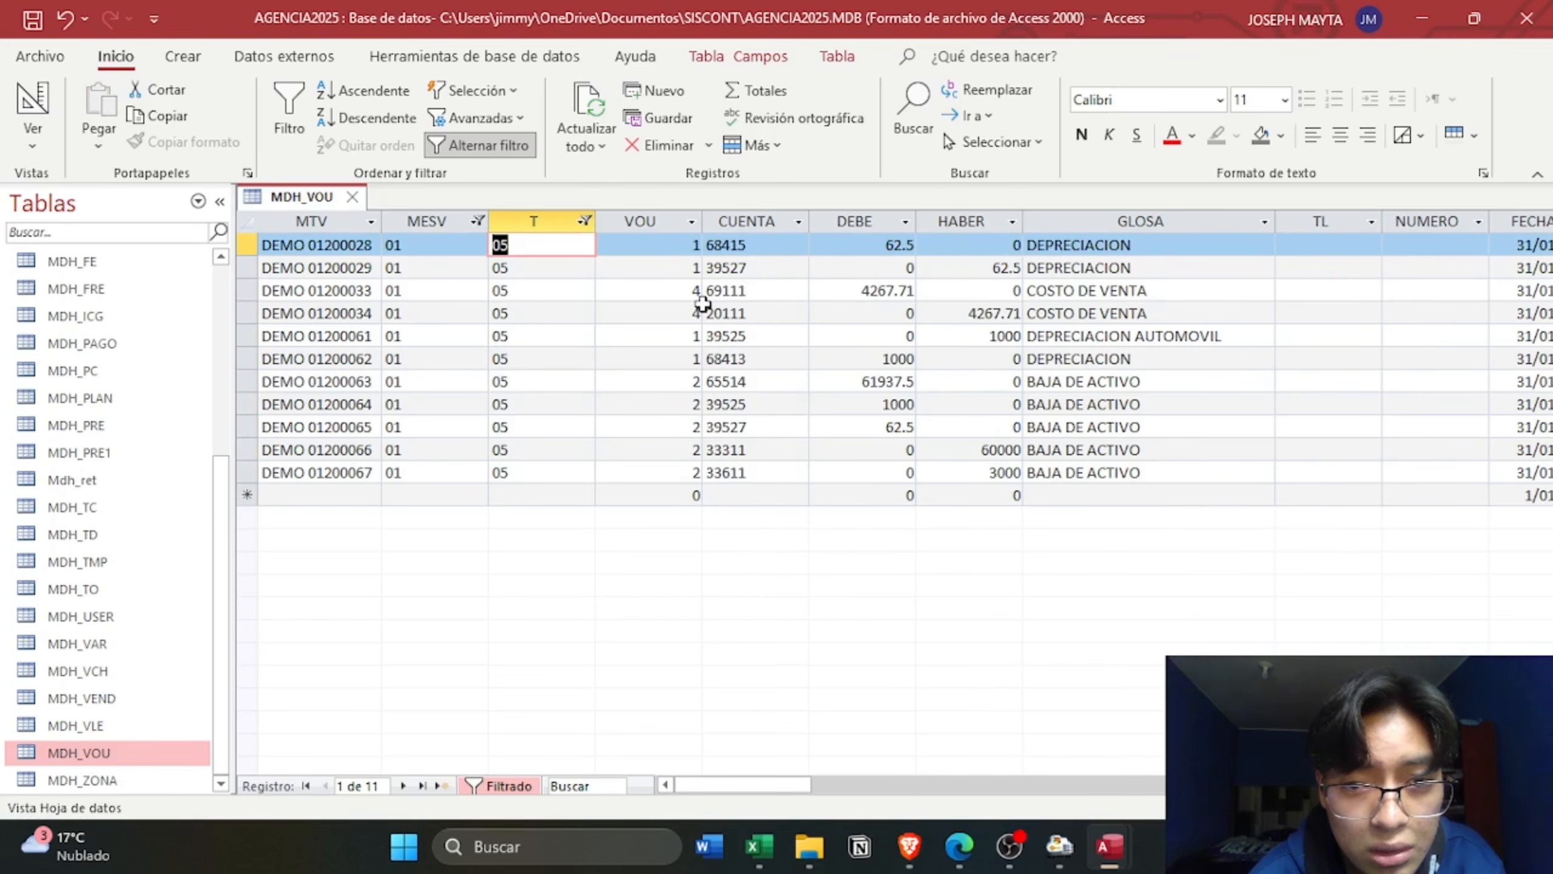
- Examine the two pairs of DEPRECIACION records, comparing their MTV codes and VOU numbers
click(682, 246)
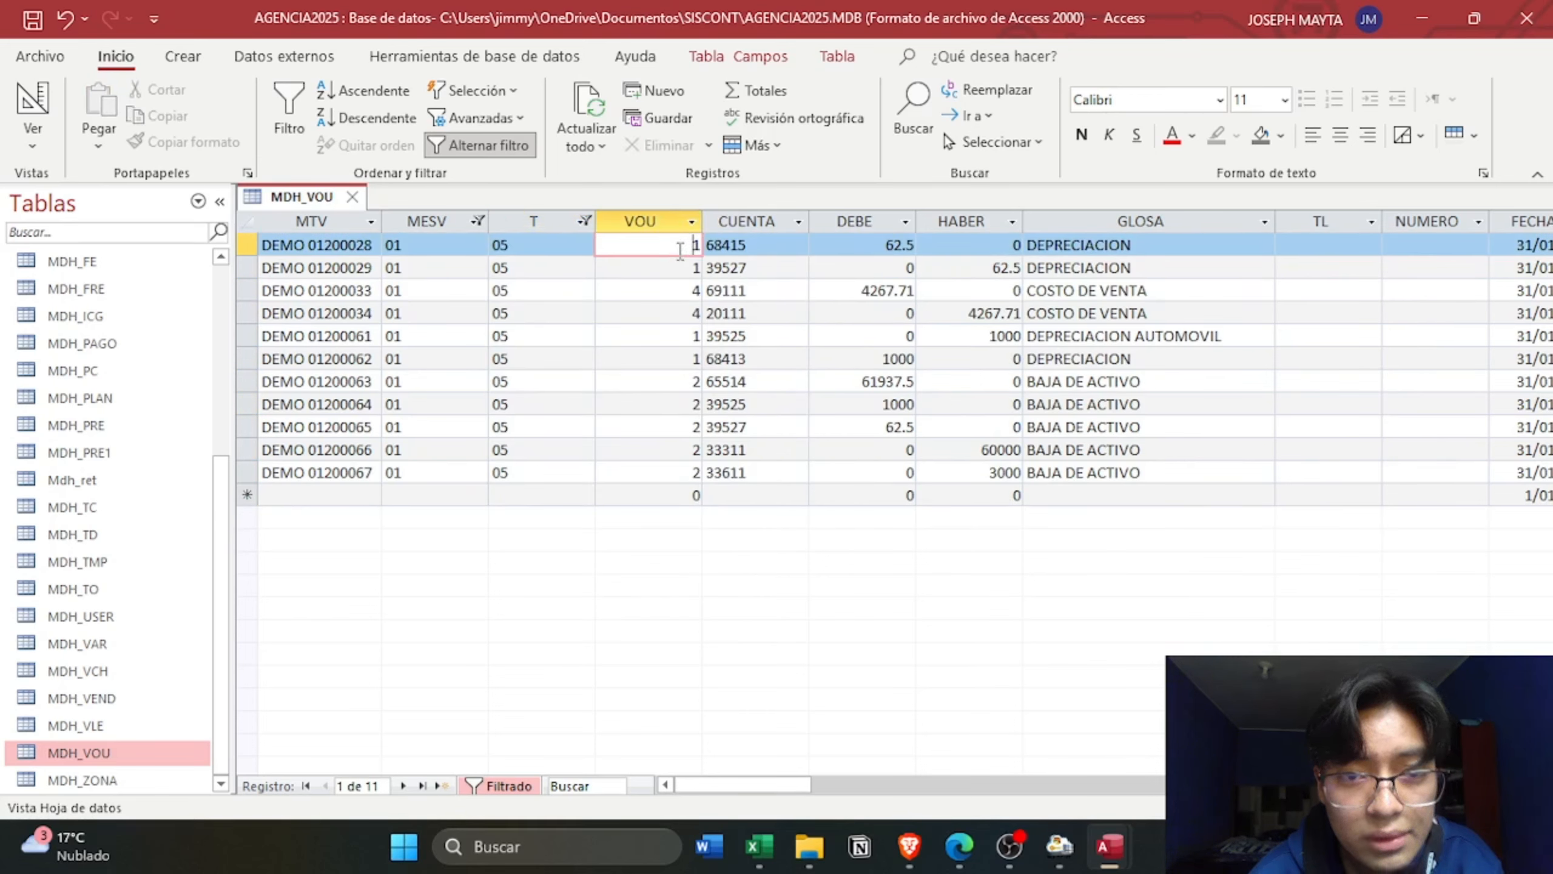
click(247, 244)
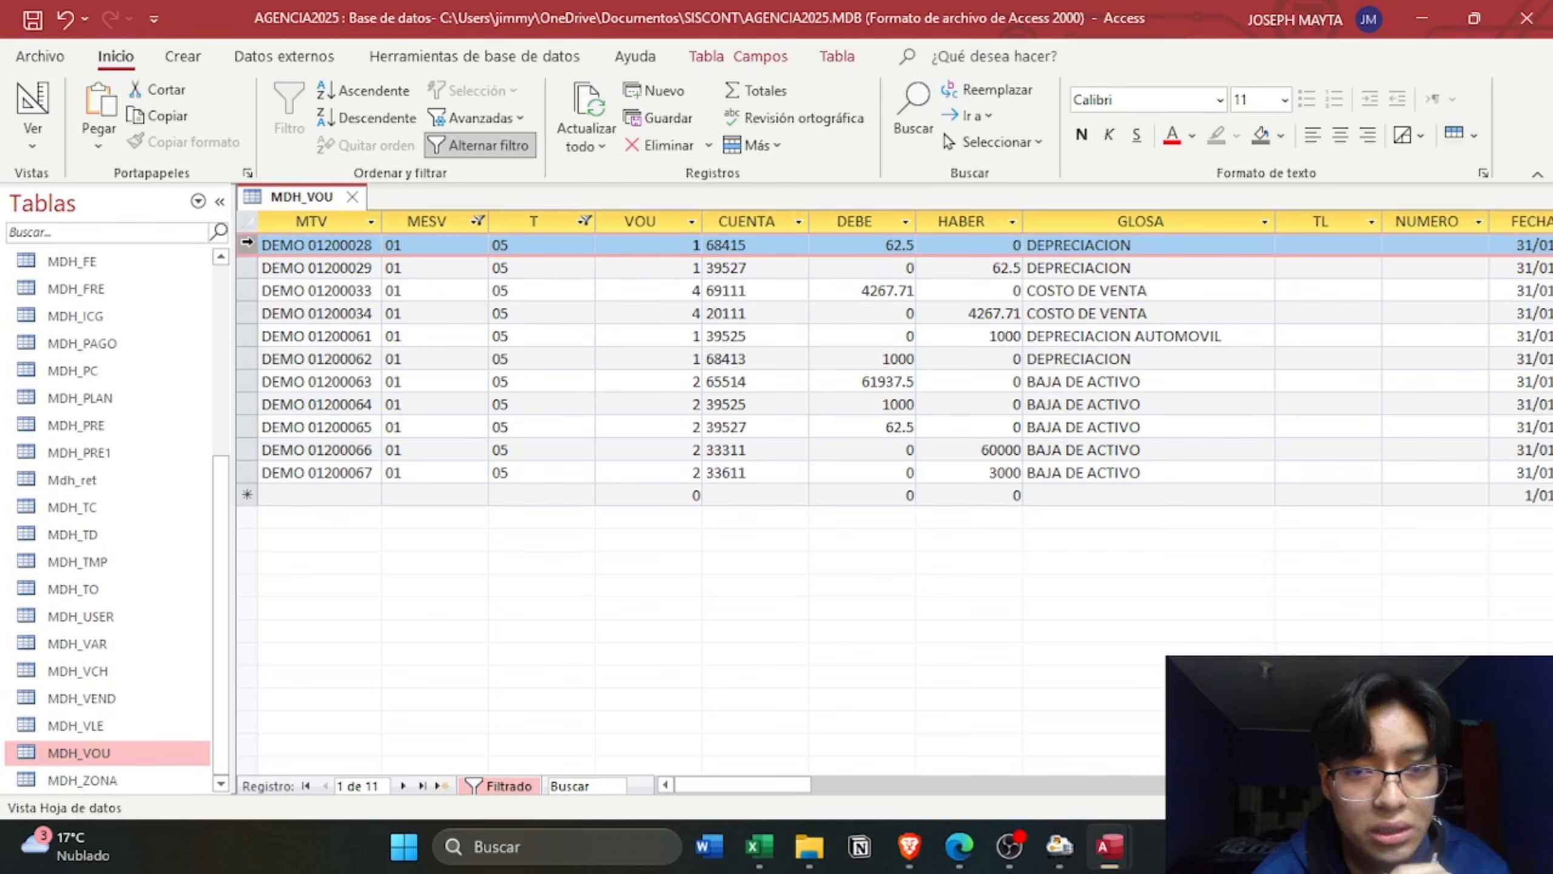
key(shift+Down)
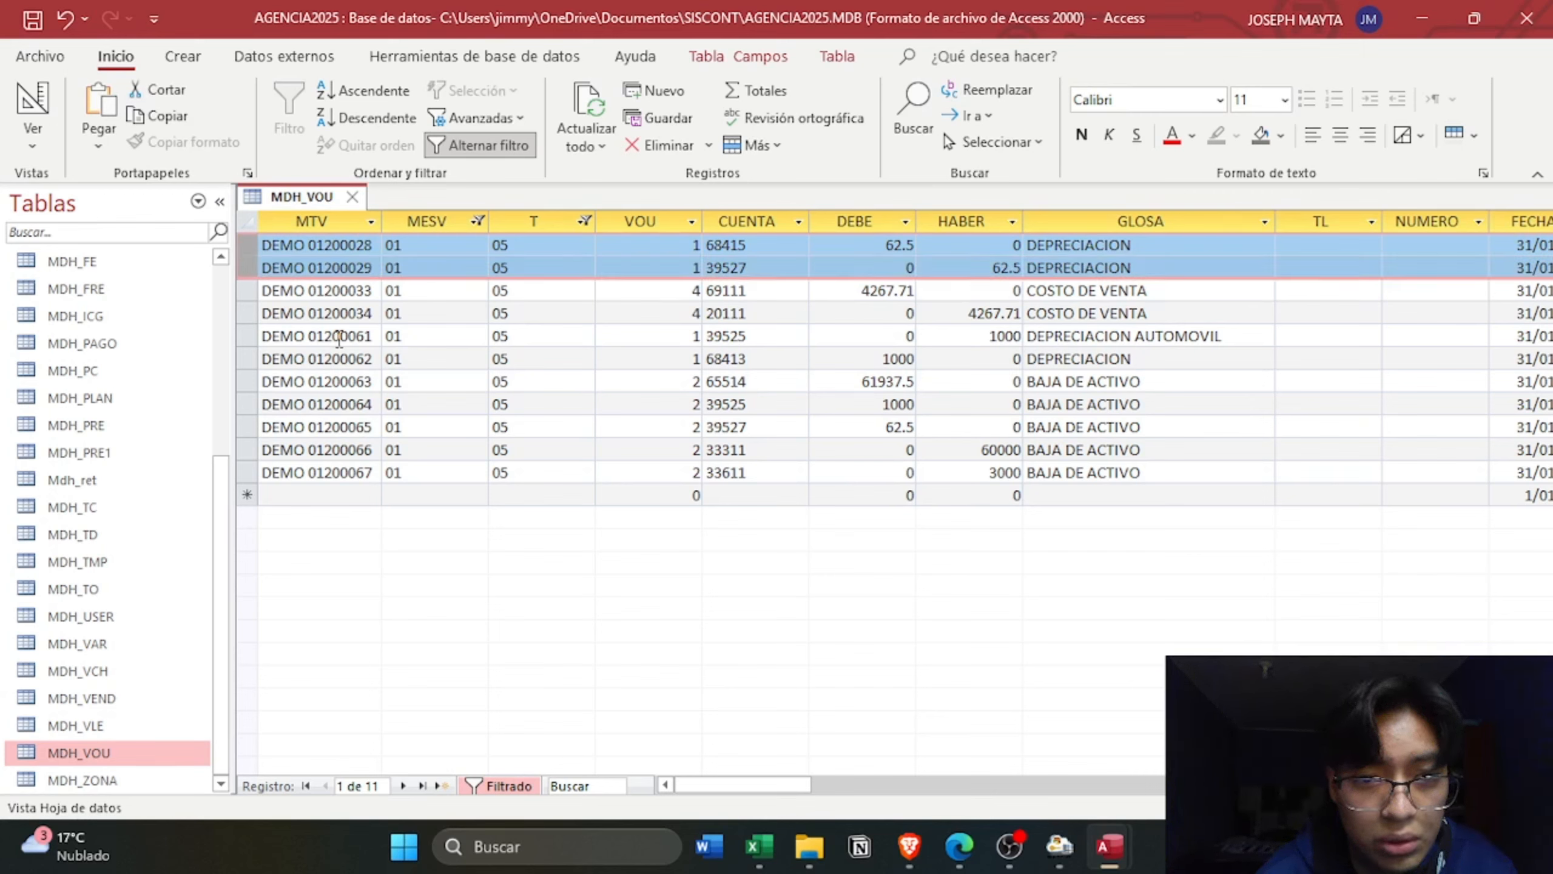
click(242, 336)
key(shift+Down)
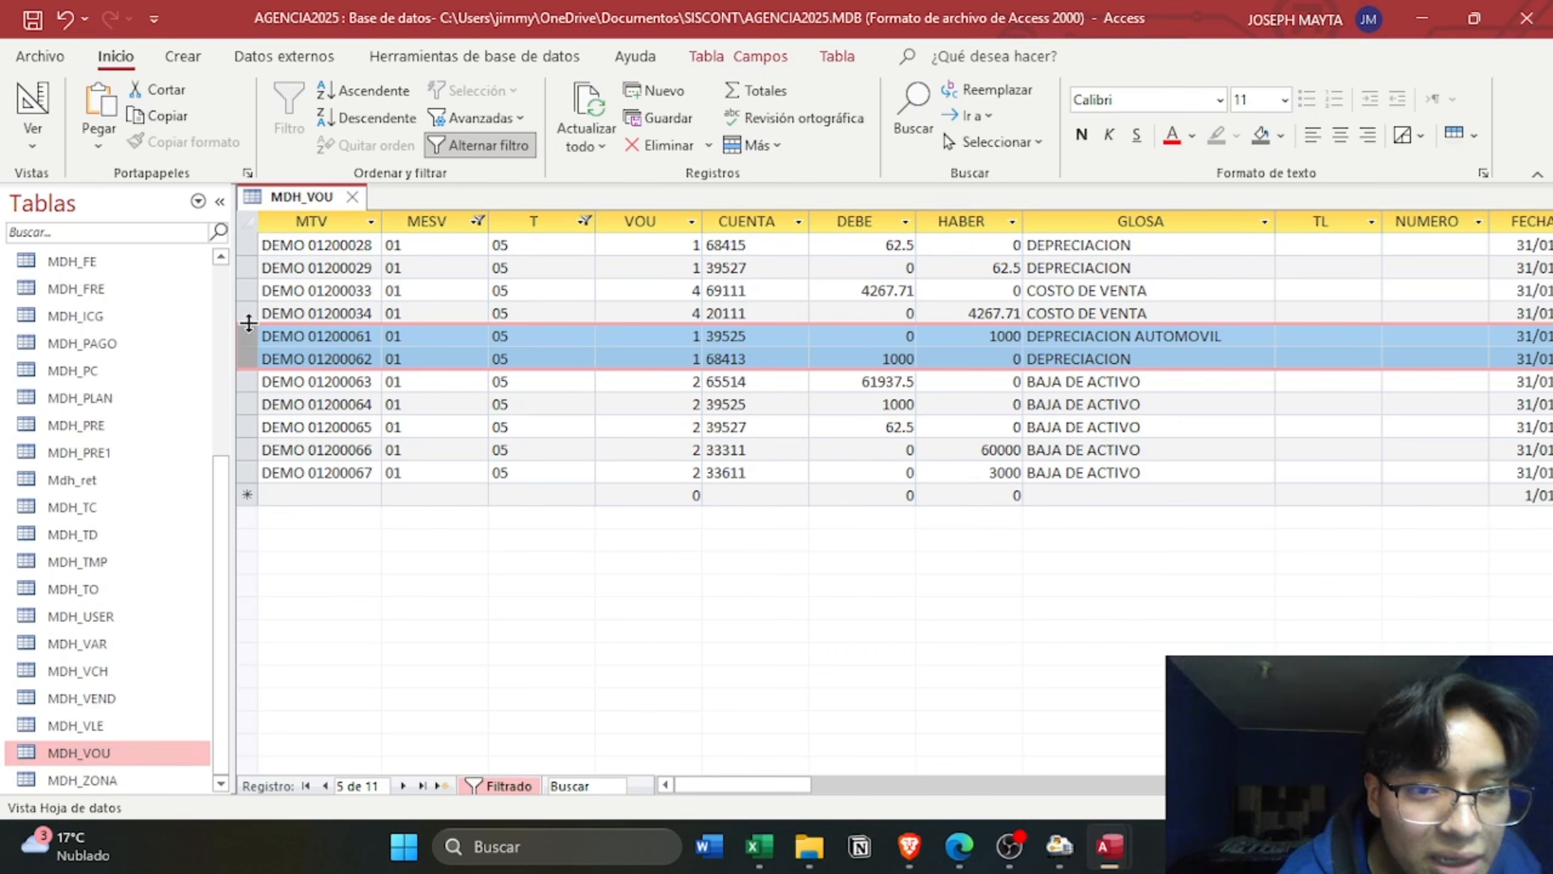
click(373, 244)
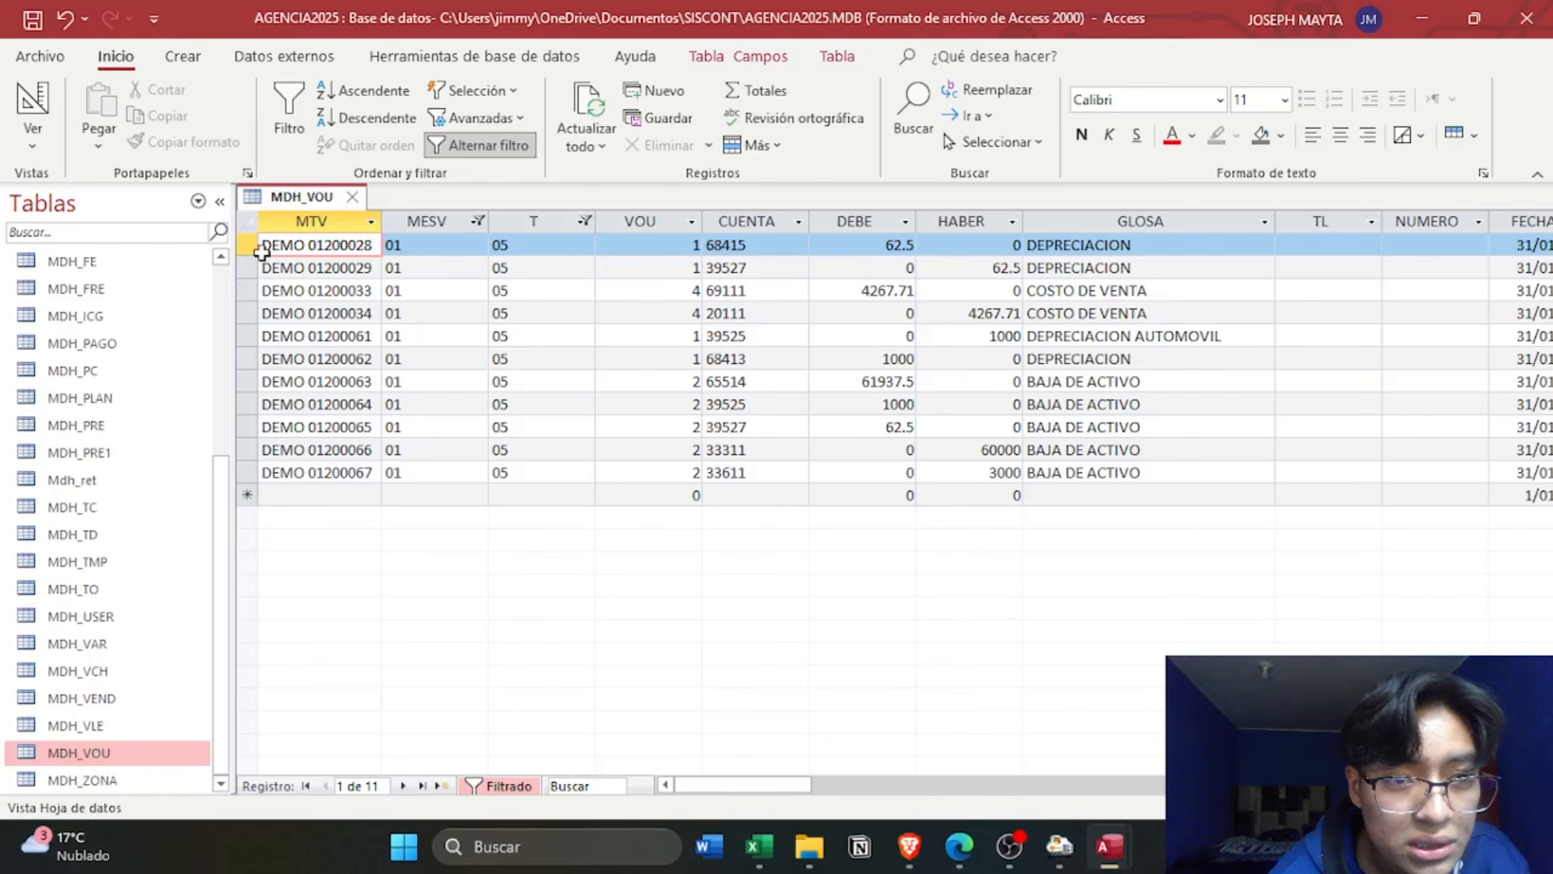
click(251, 246)
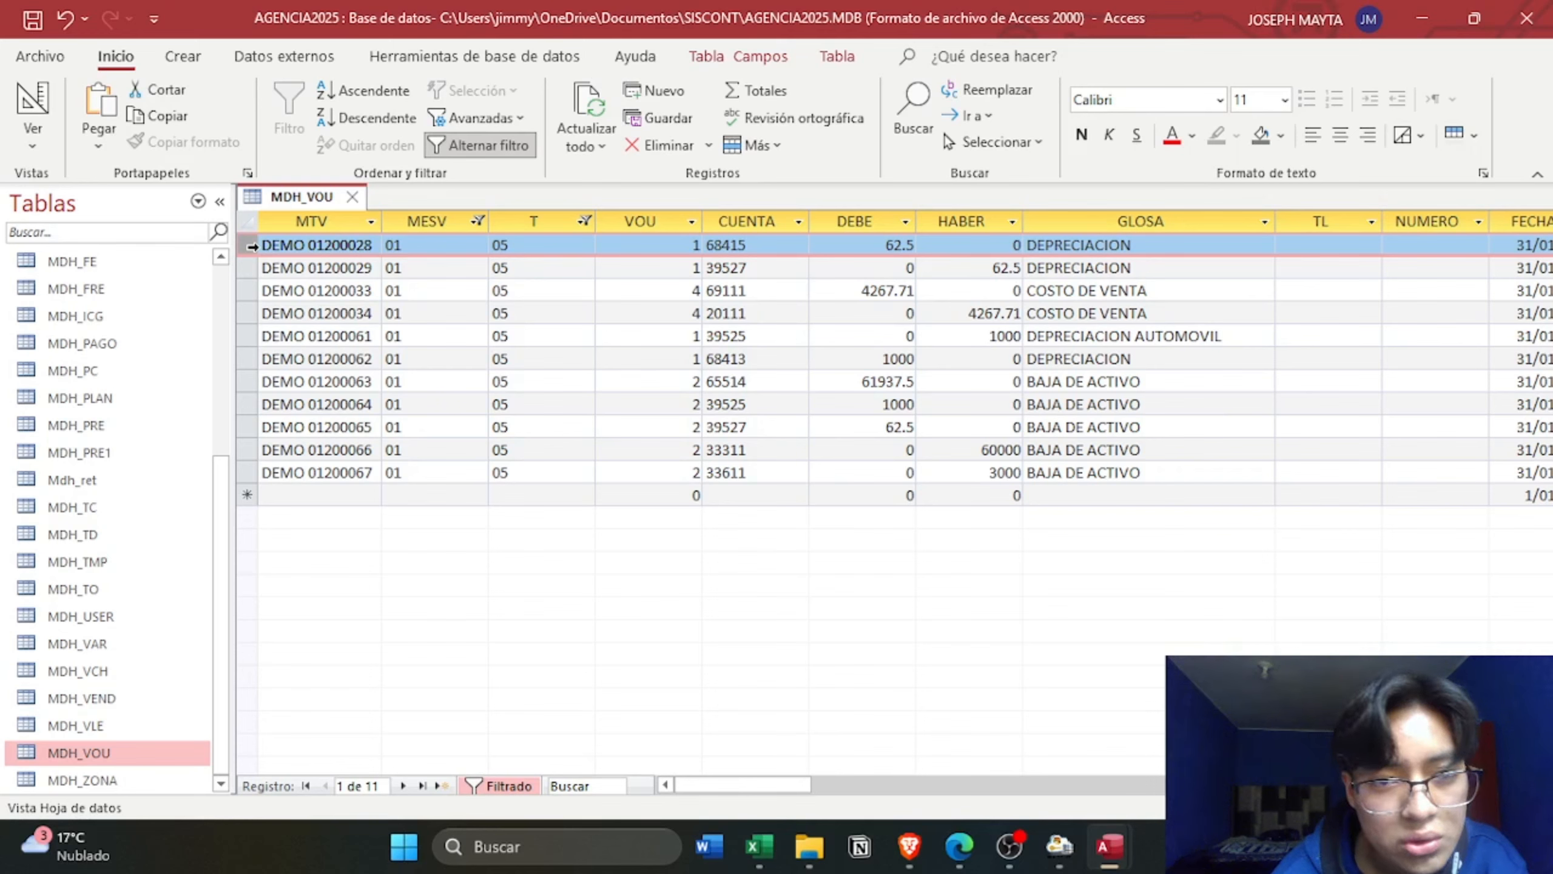
click(249, 268)
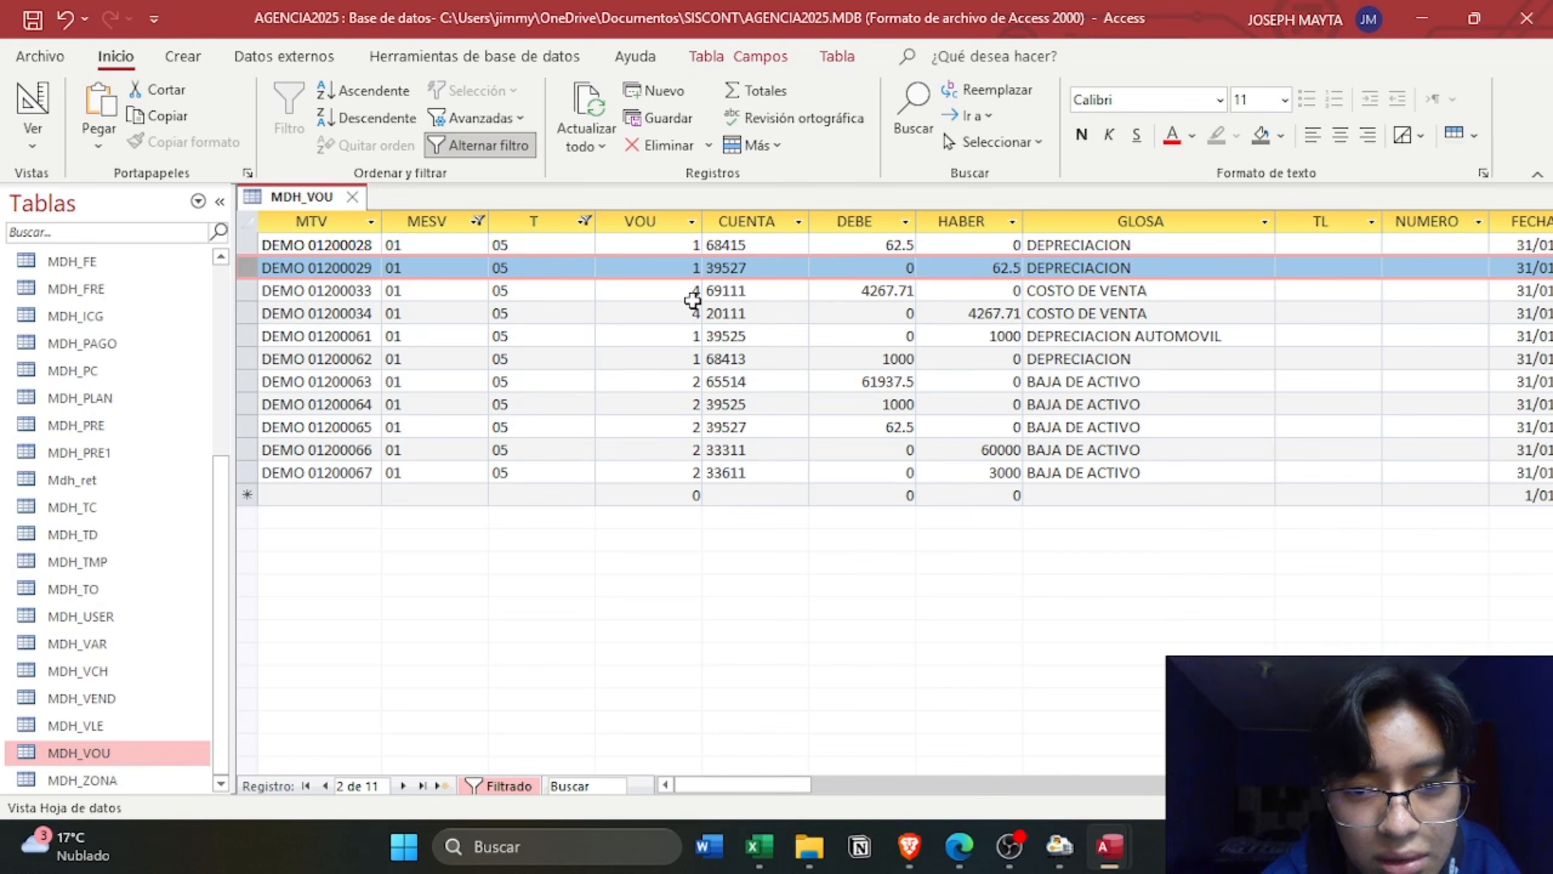
- Filter the T 05 records by VOU to show only voucher 4
click(692, 221)
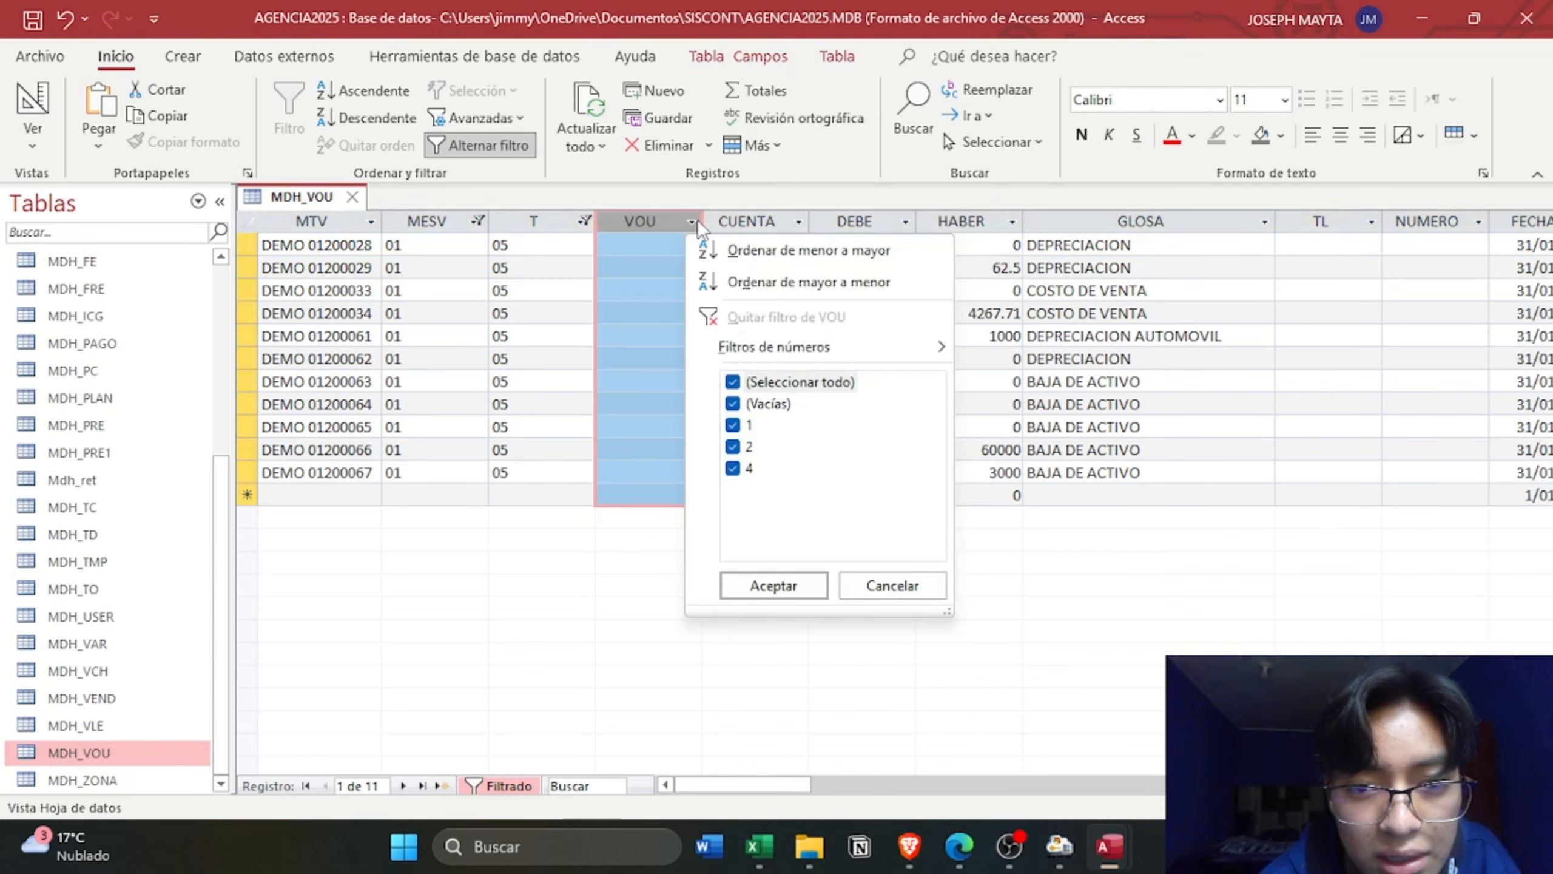
click(737, 390)
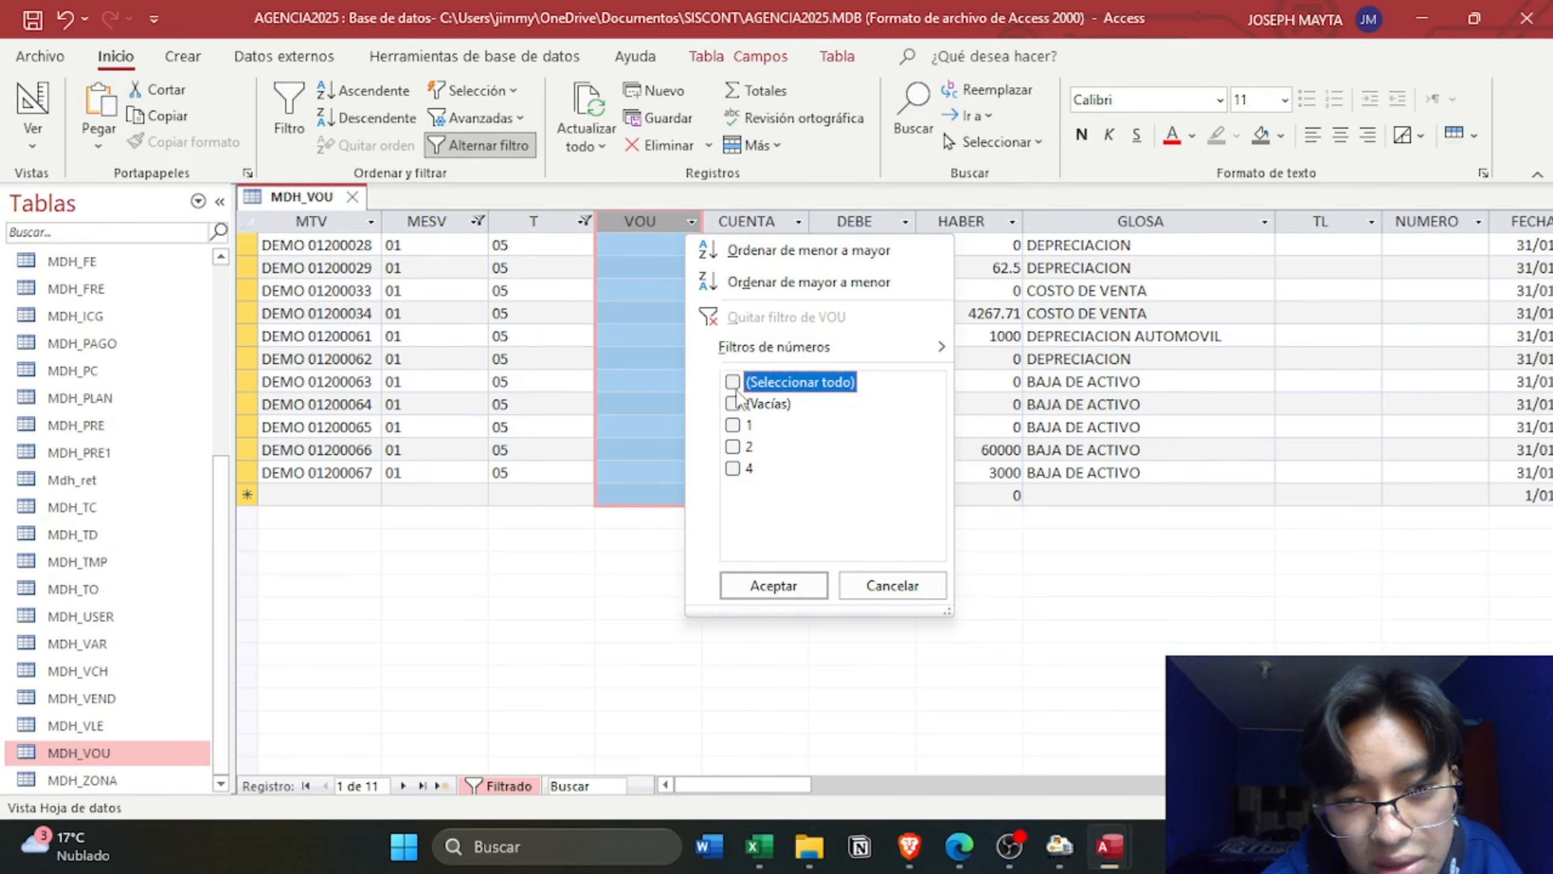
click(732, 467)
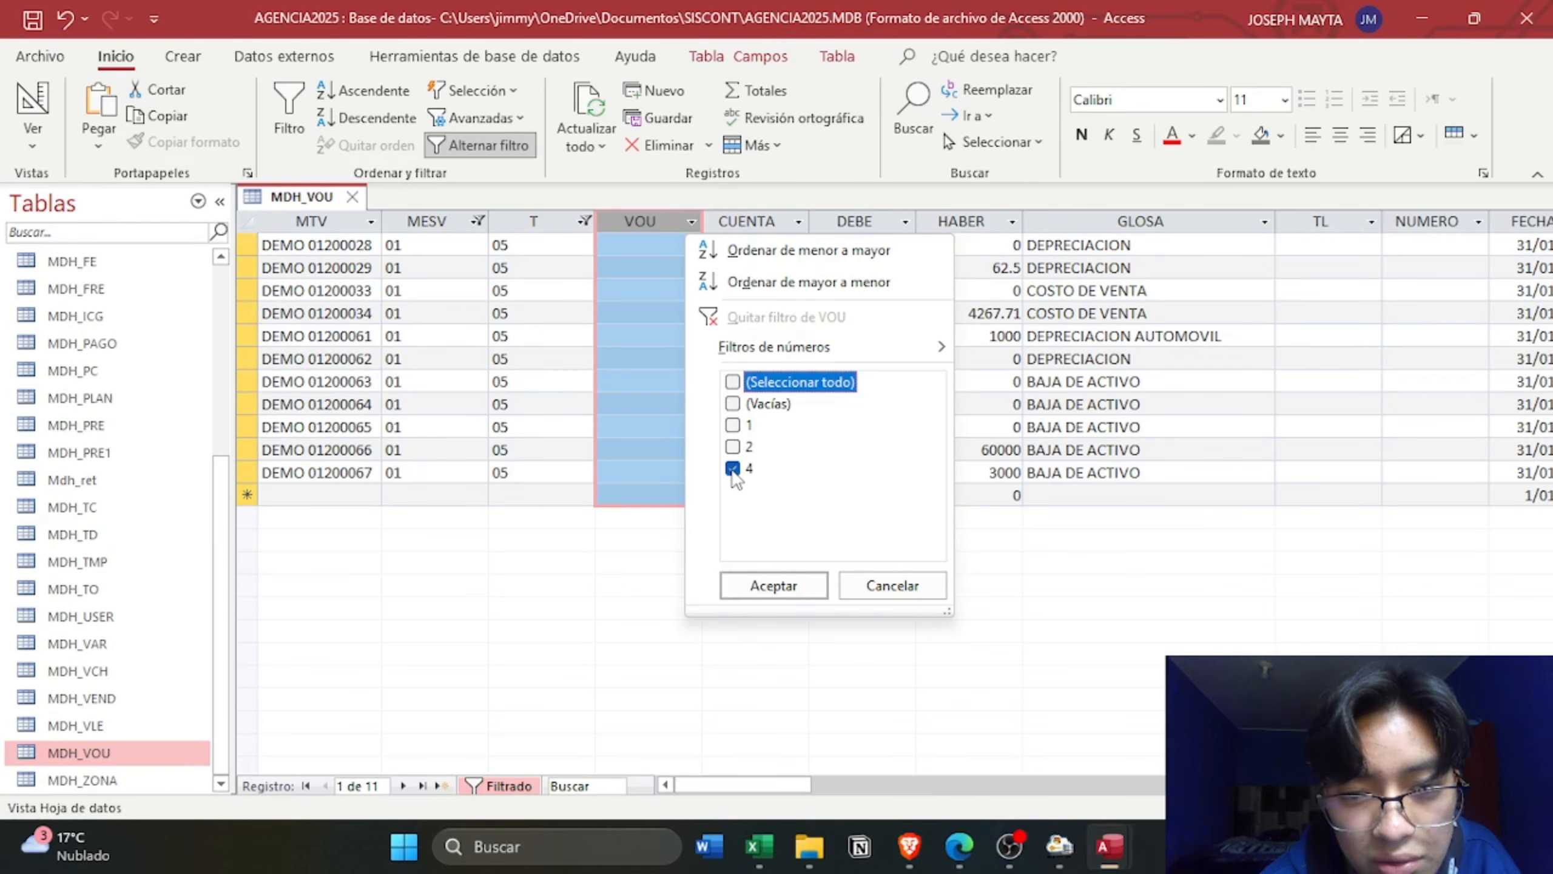
click(774, 586)
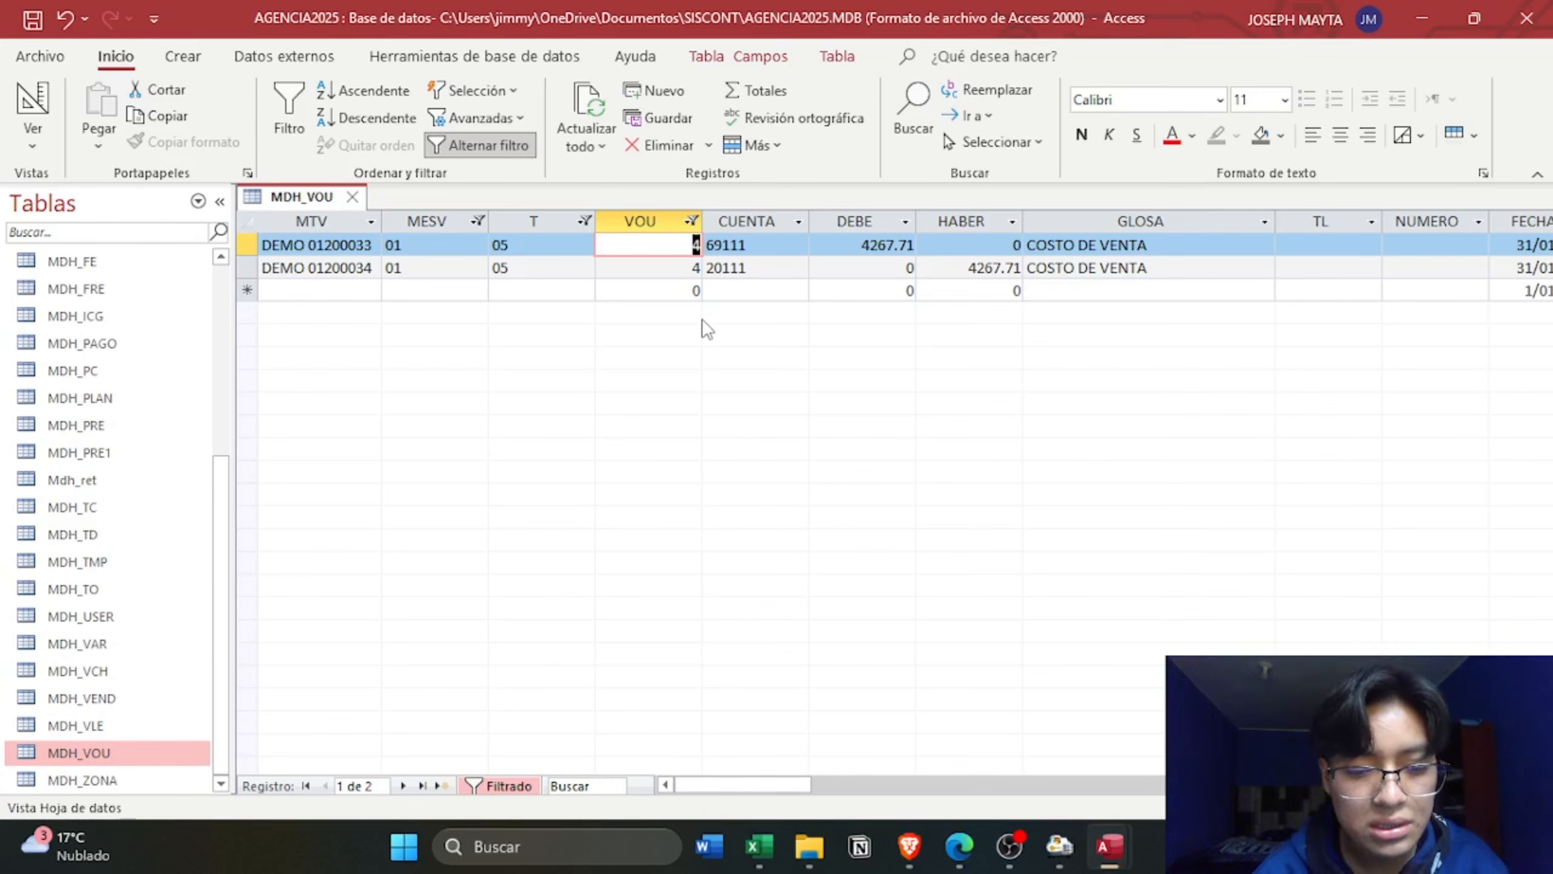
- Set the VOU of the two COSTO DE VENTA records to 3
text(3)
key(Down)
text(3)
key(Down)
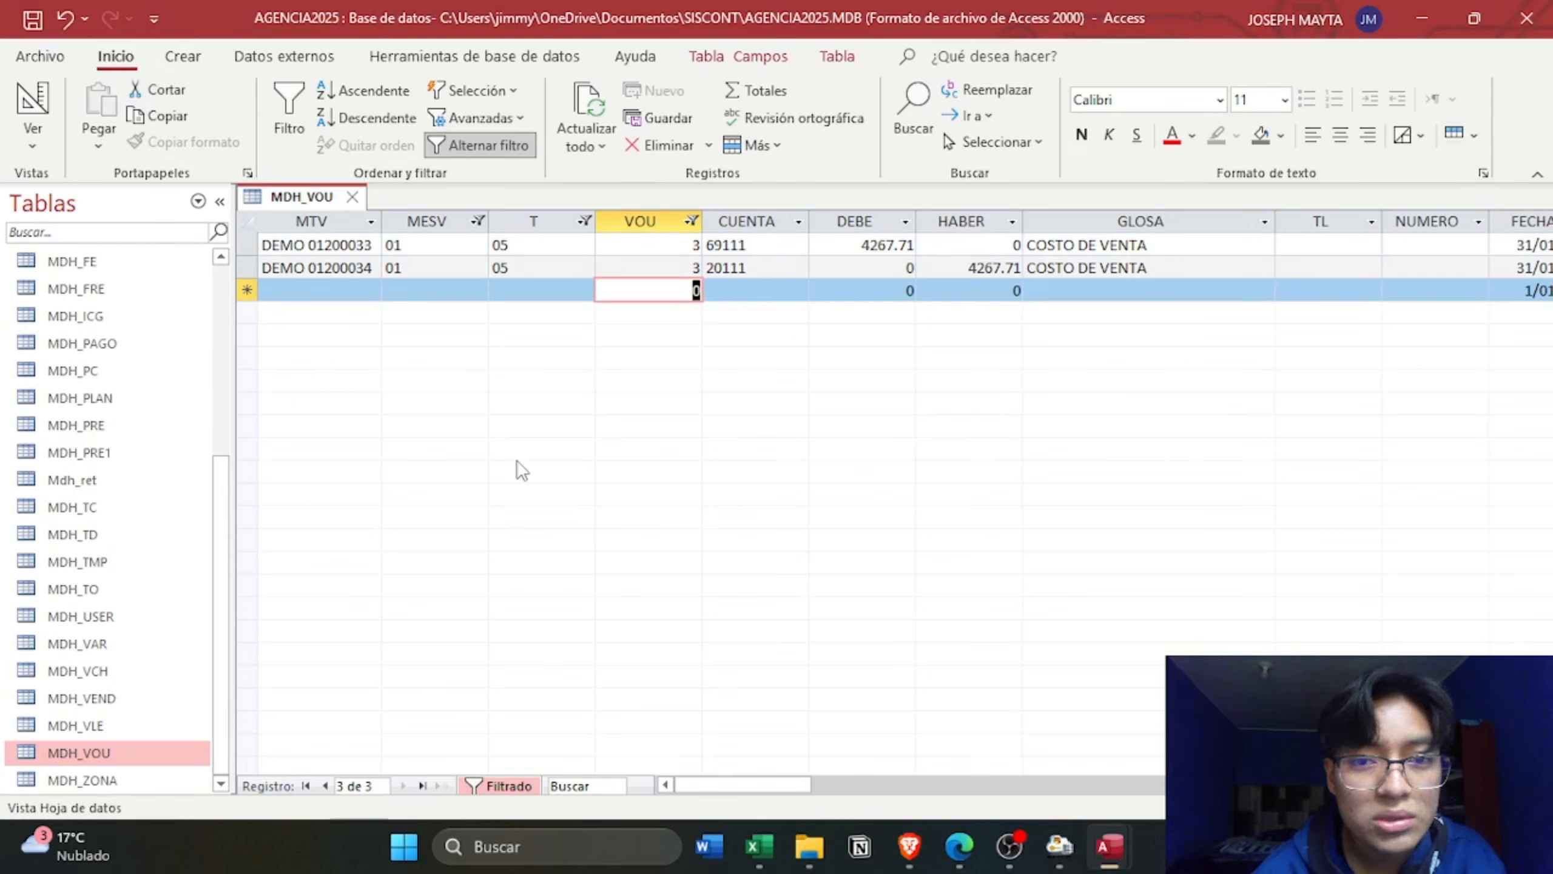
- Remove the filters from the VOU and T columns of MDH_VOU
click(691, 220)
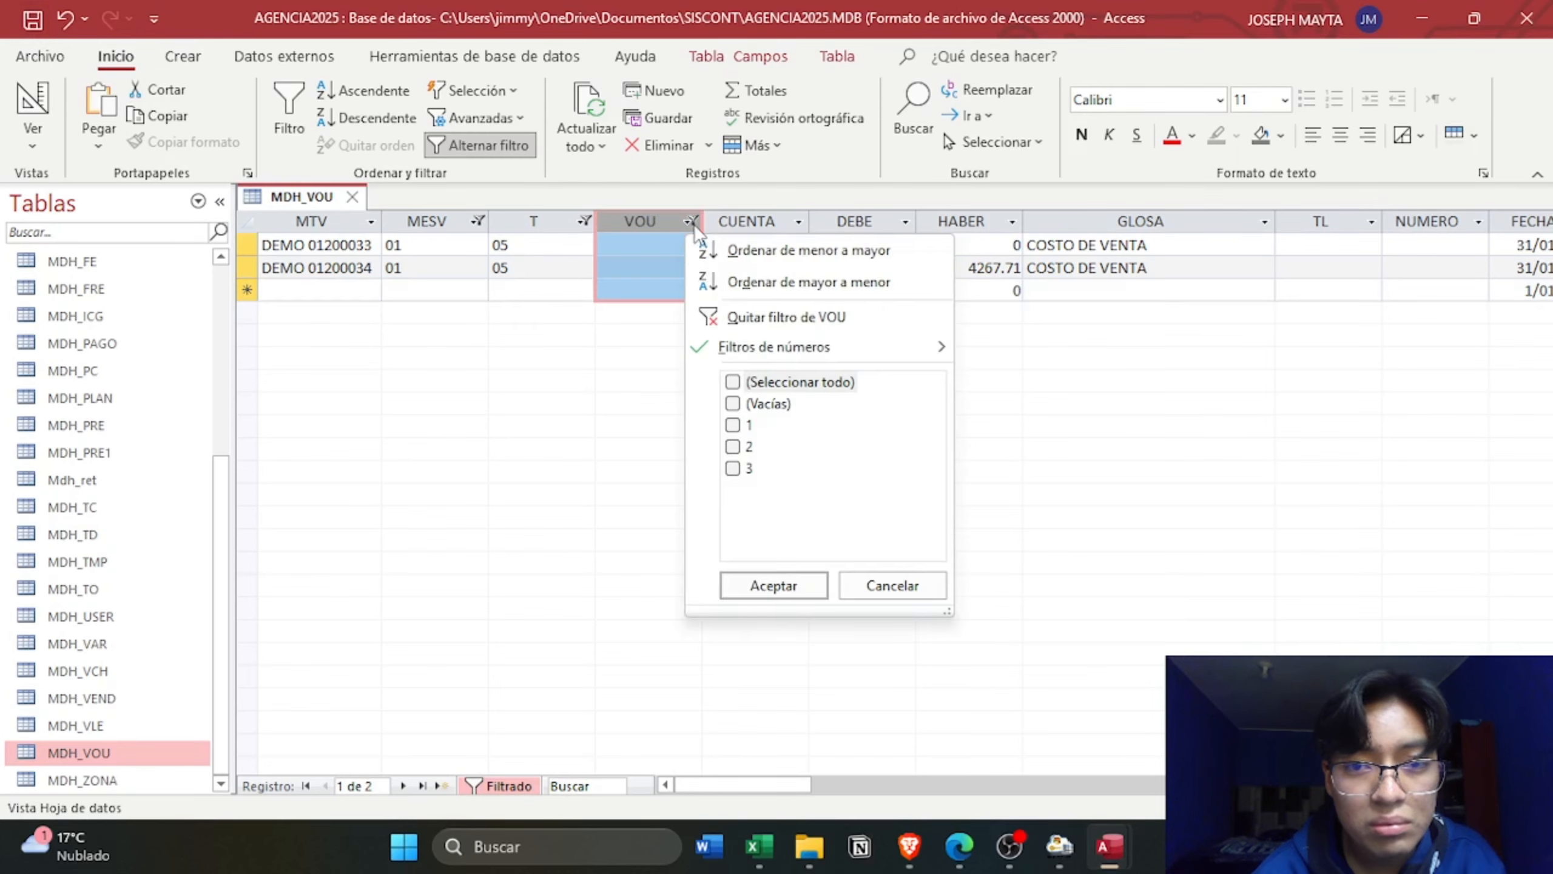
click(727, 318)
click(585, 221)
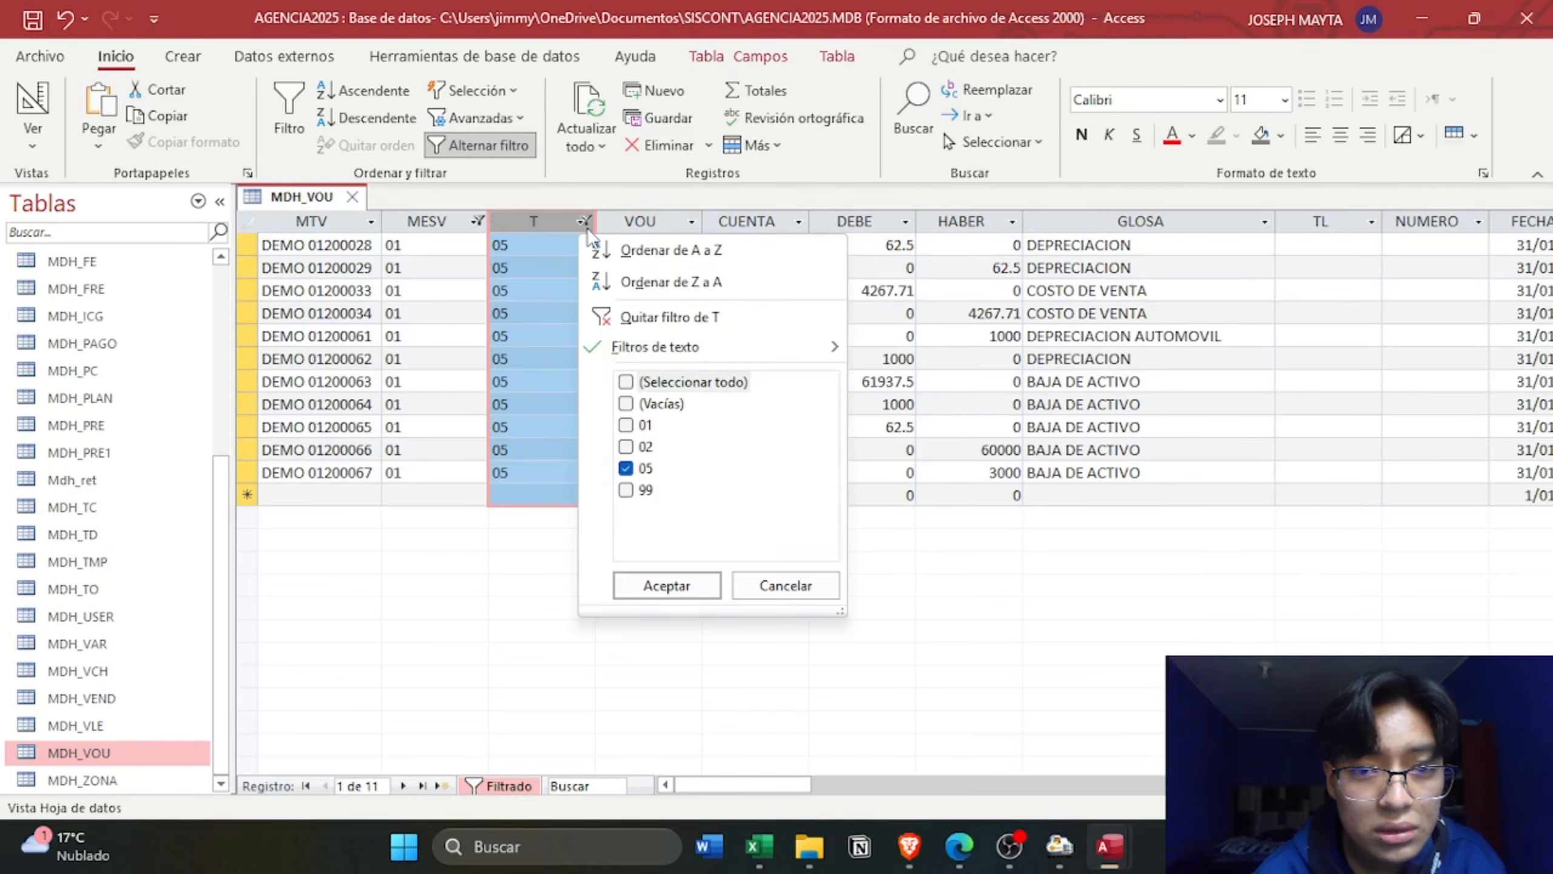
click(619, 318)
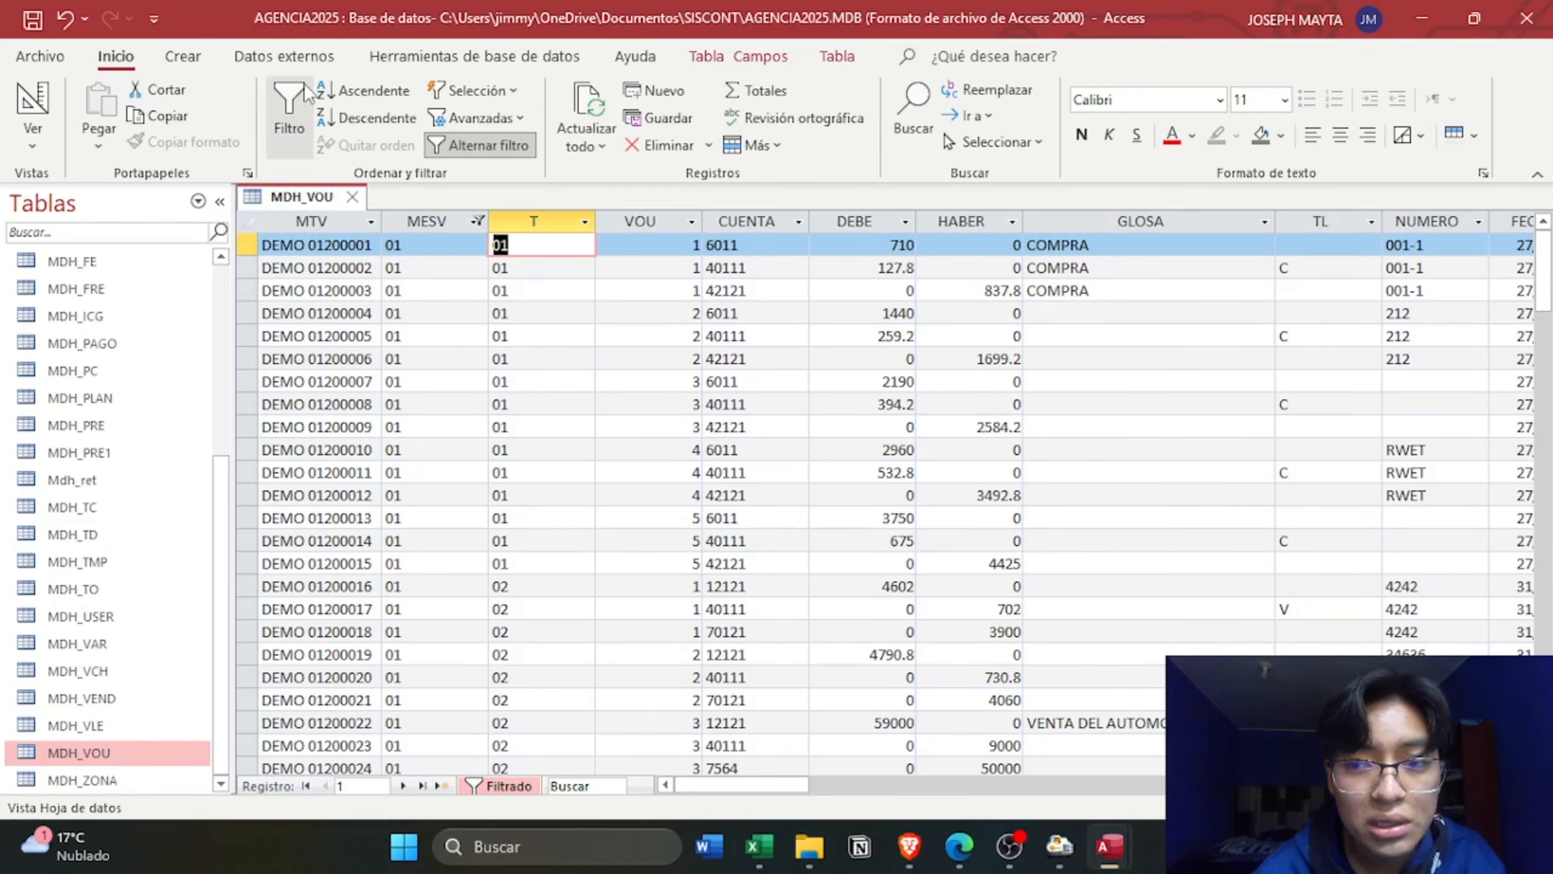
- Close the AGENCIA2025 and EGYDT2025 databases and return to SISCONT
click(1513, 11)
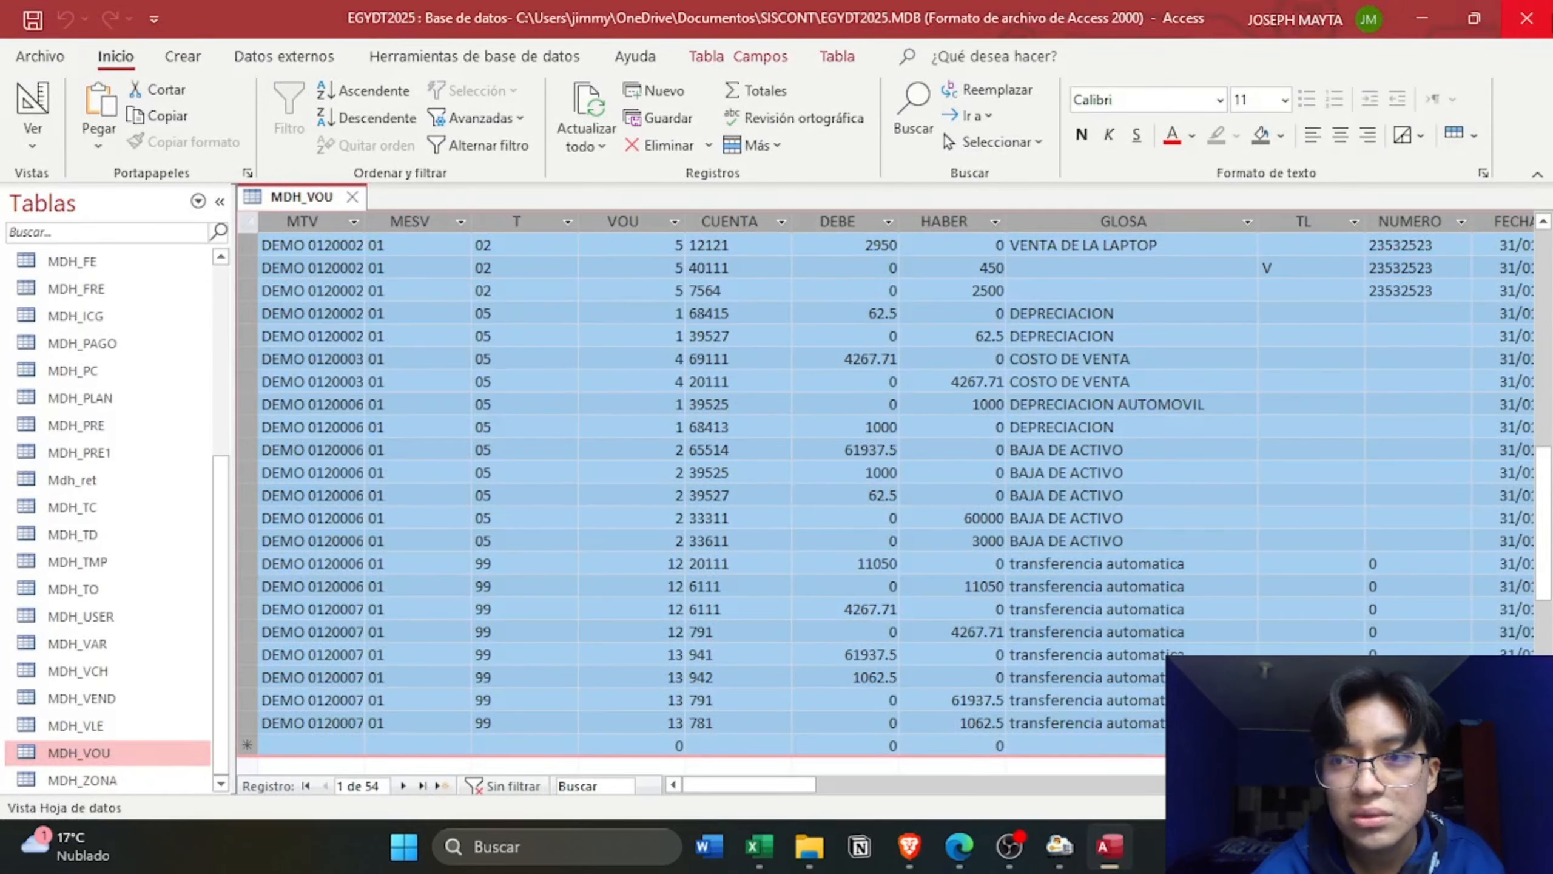
click(1527, 18)
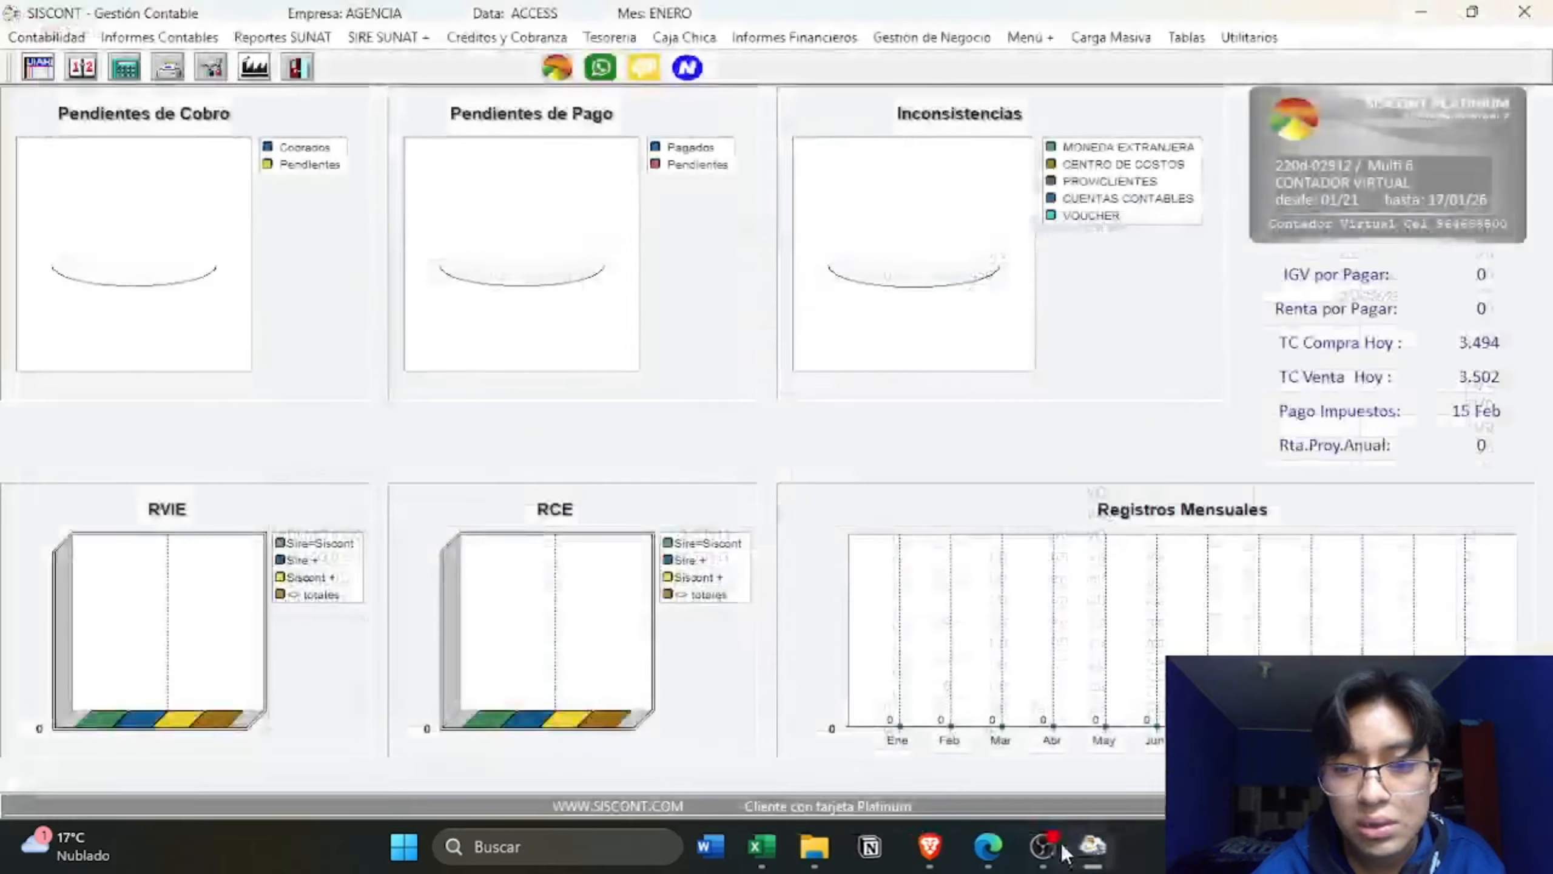
click(1060, 844)
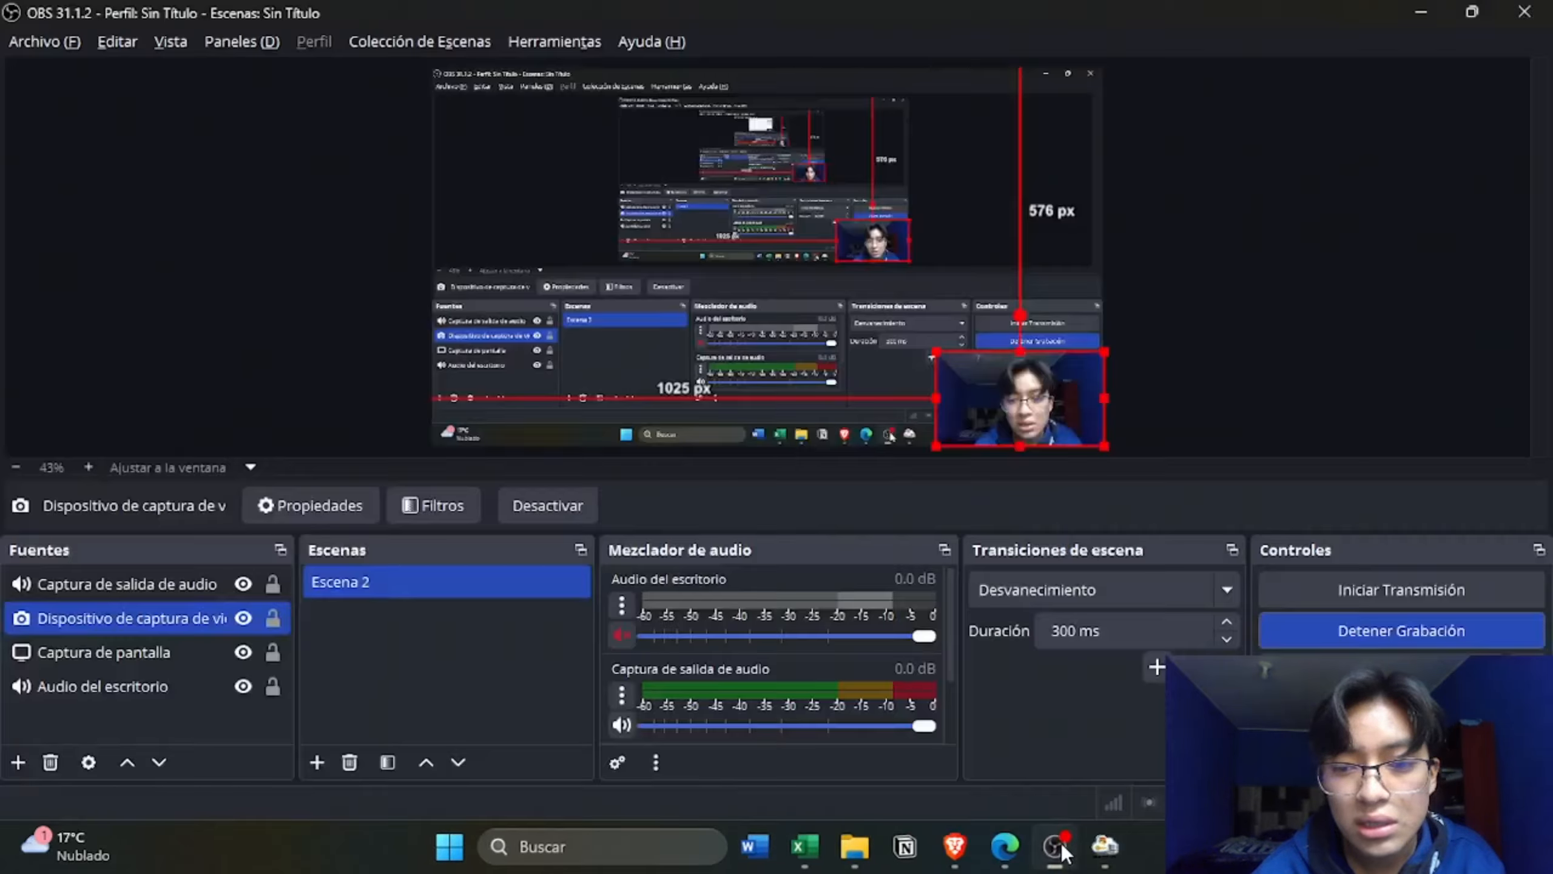
click(1056, 846)
- Run the Mantenimiento de Archivos process for the AGENCIA company
click(1240, 38)
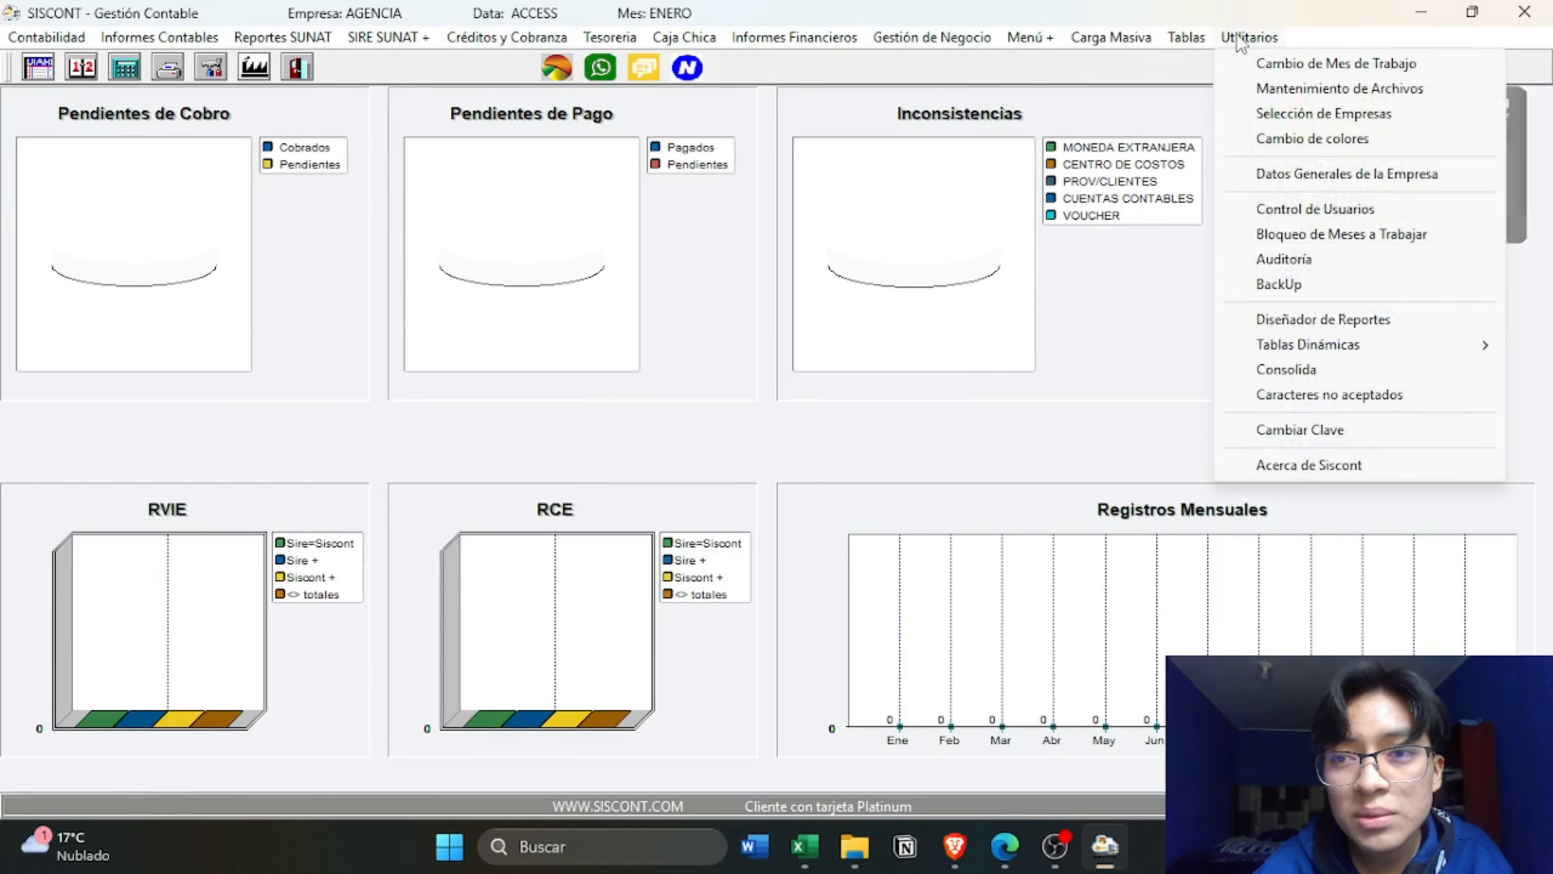
click(1321, 88)
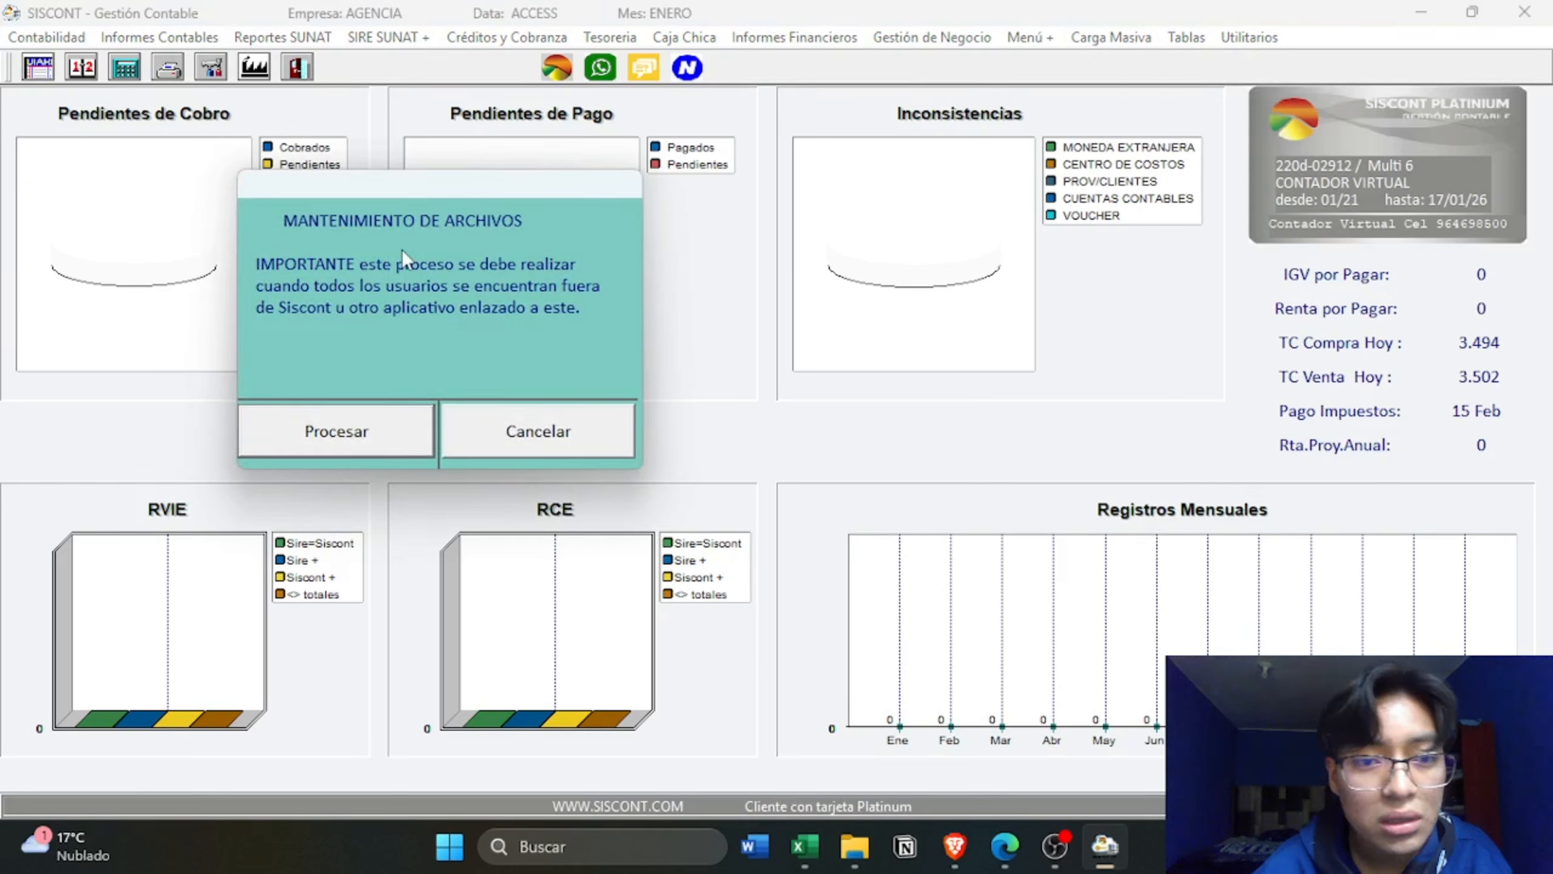
click(337, 433)
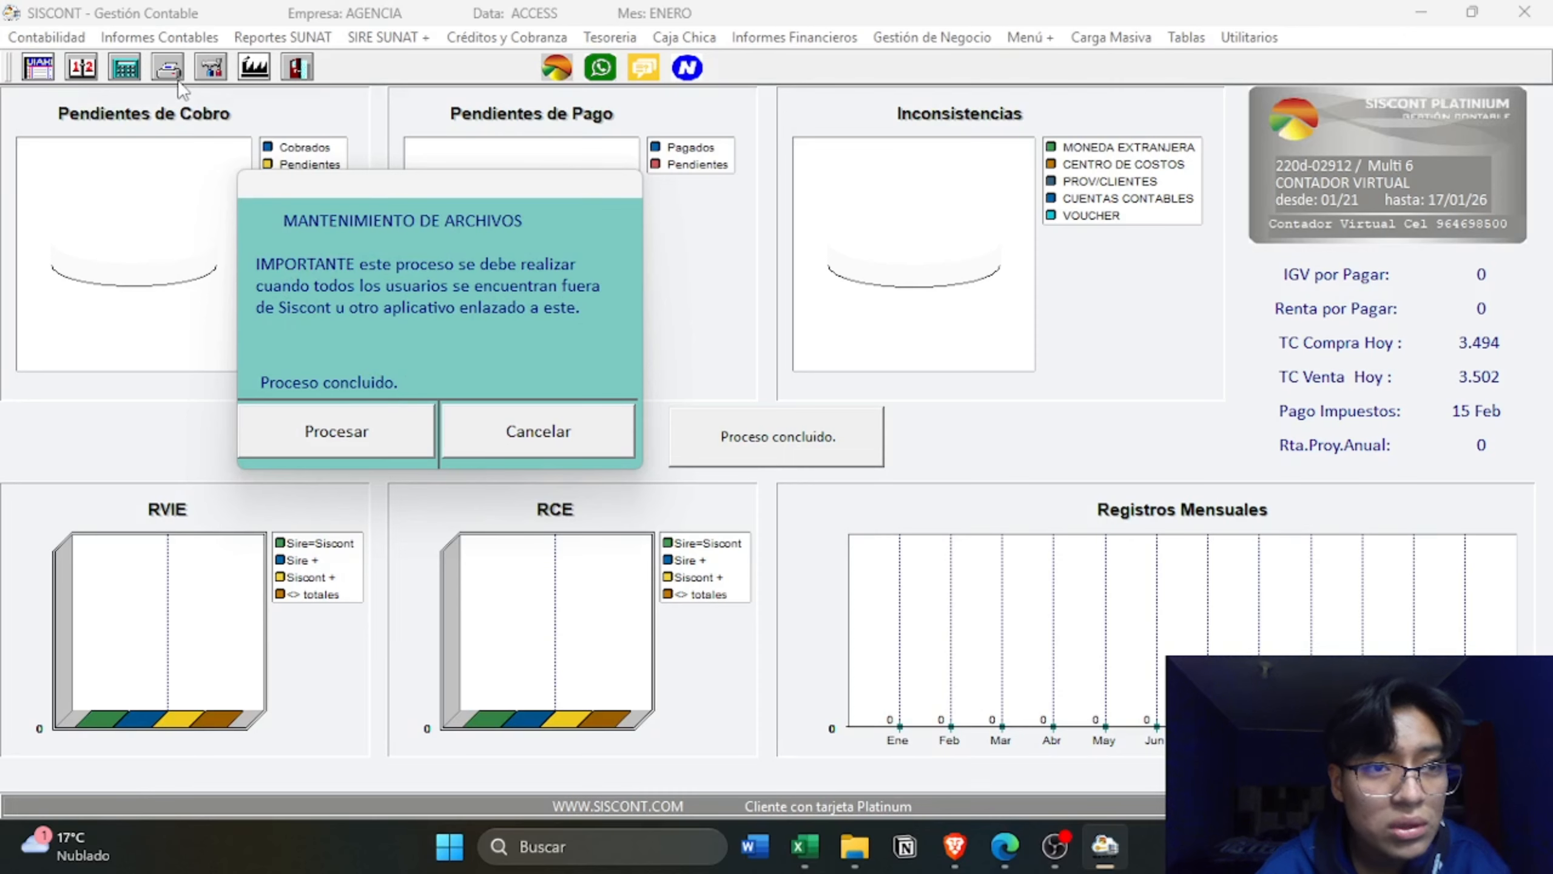
- Process the Hoja de Trabajo de 10 Columnas in Soles, Acumulado and by Registro
click(193, 47)
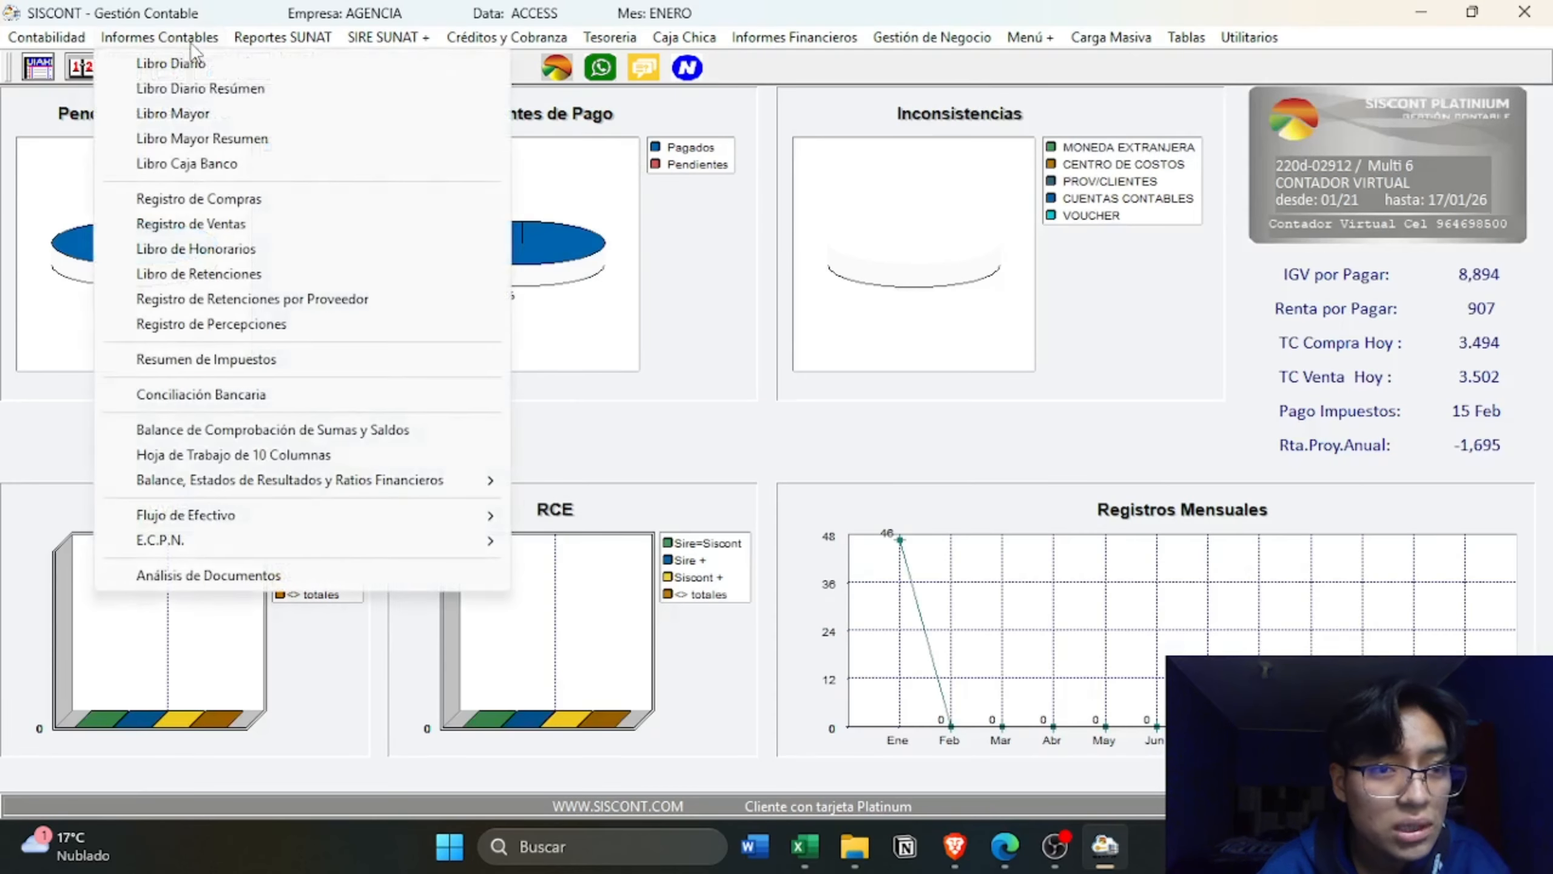
click(220, 454)
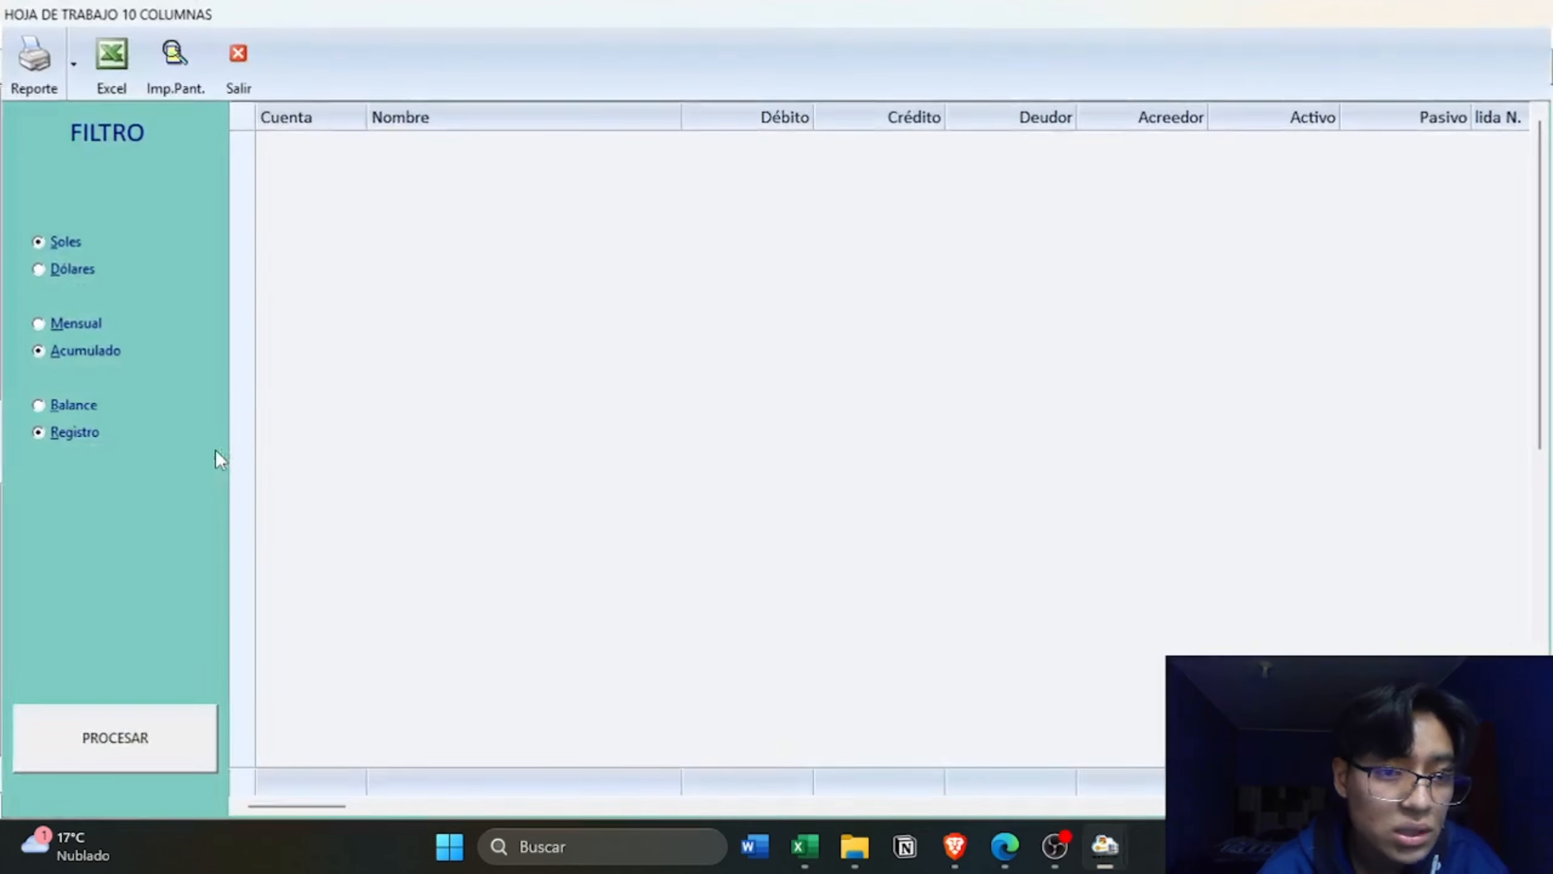
click(114, 740)
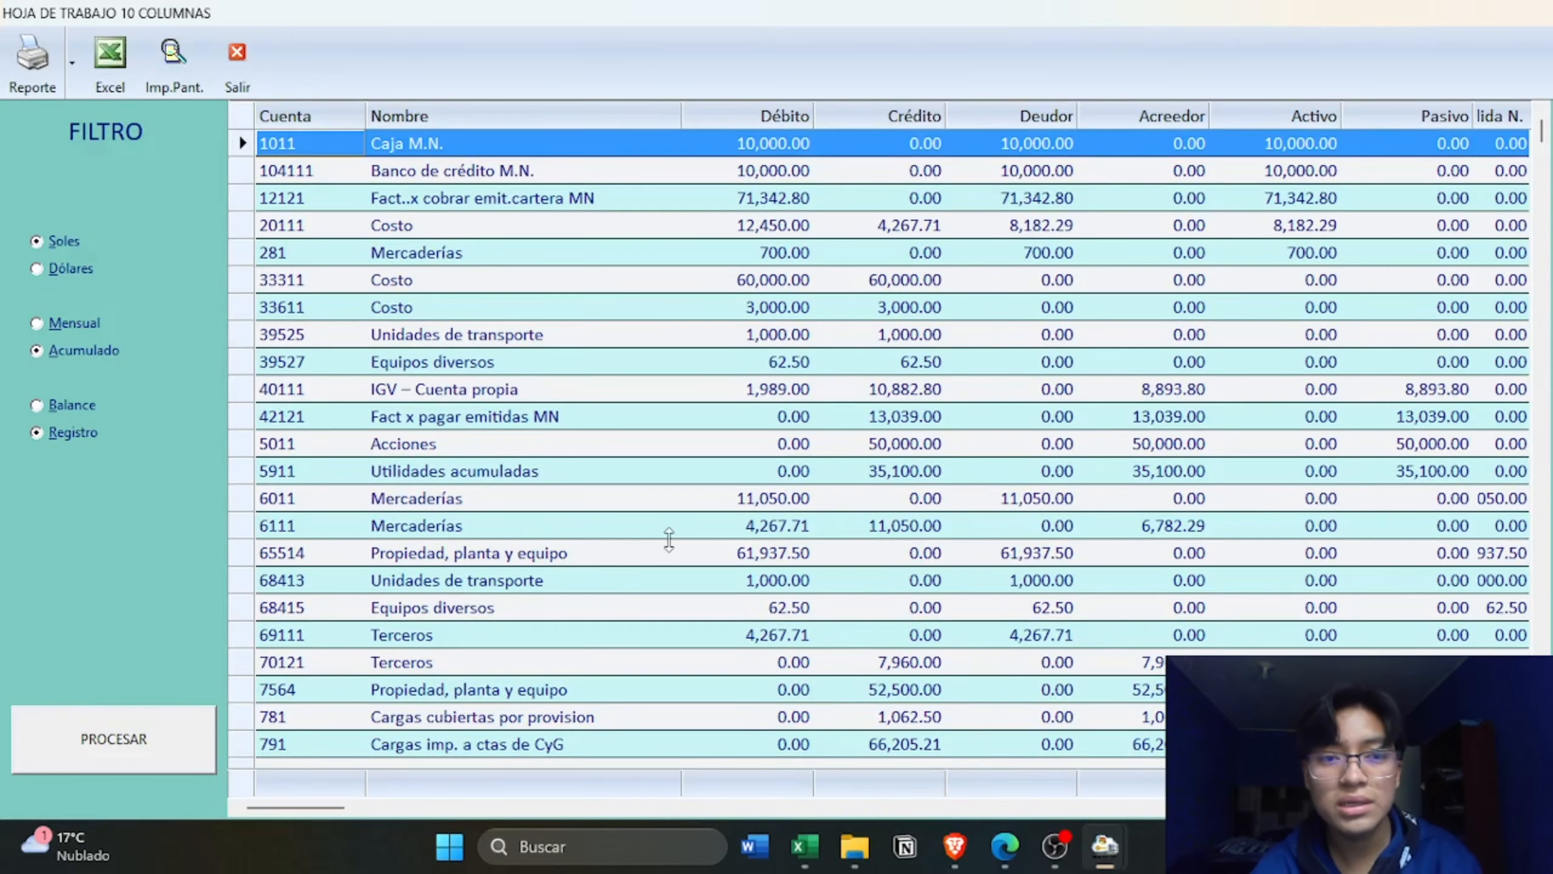
click(654, 478)
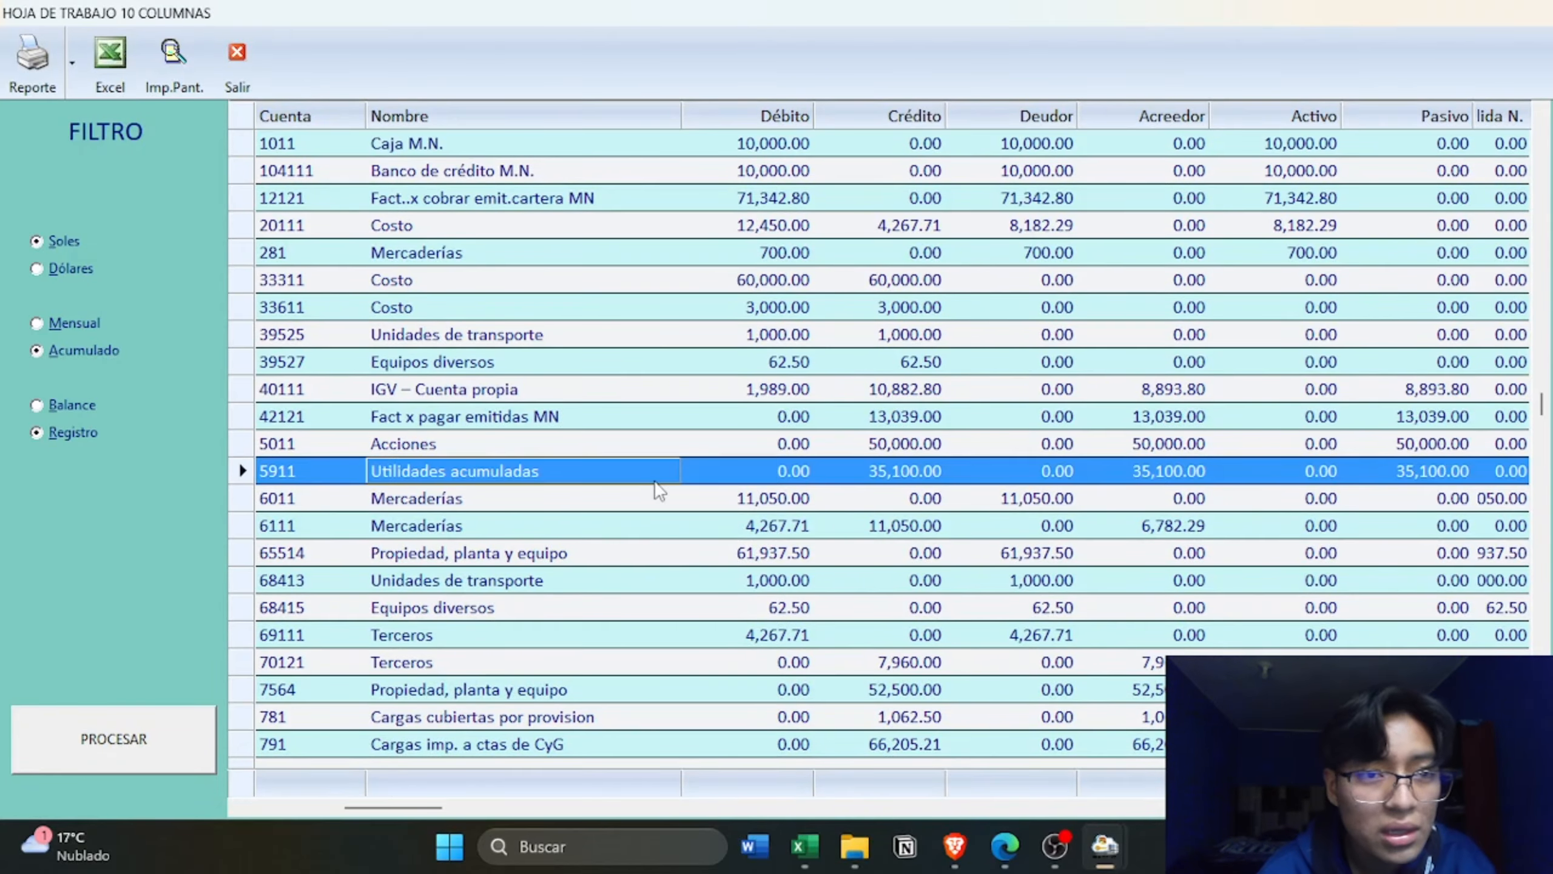
- Preview the ten-column worksheet report, examine its accounts and totals, and close the preview and the worksheet
click(7, 89)
click(78, 140)
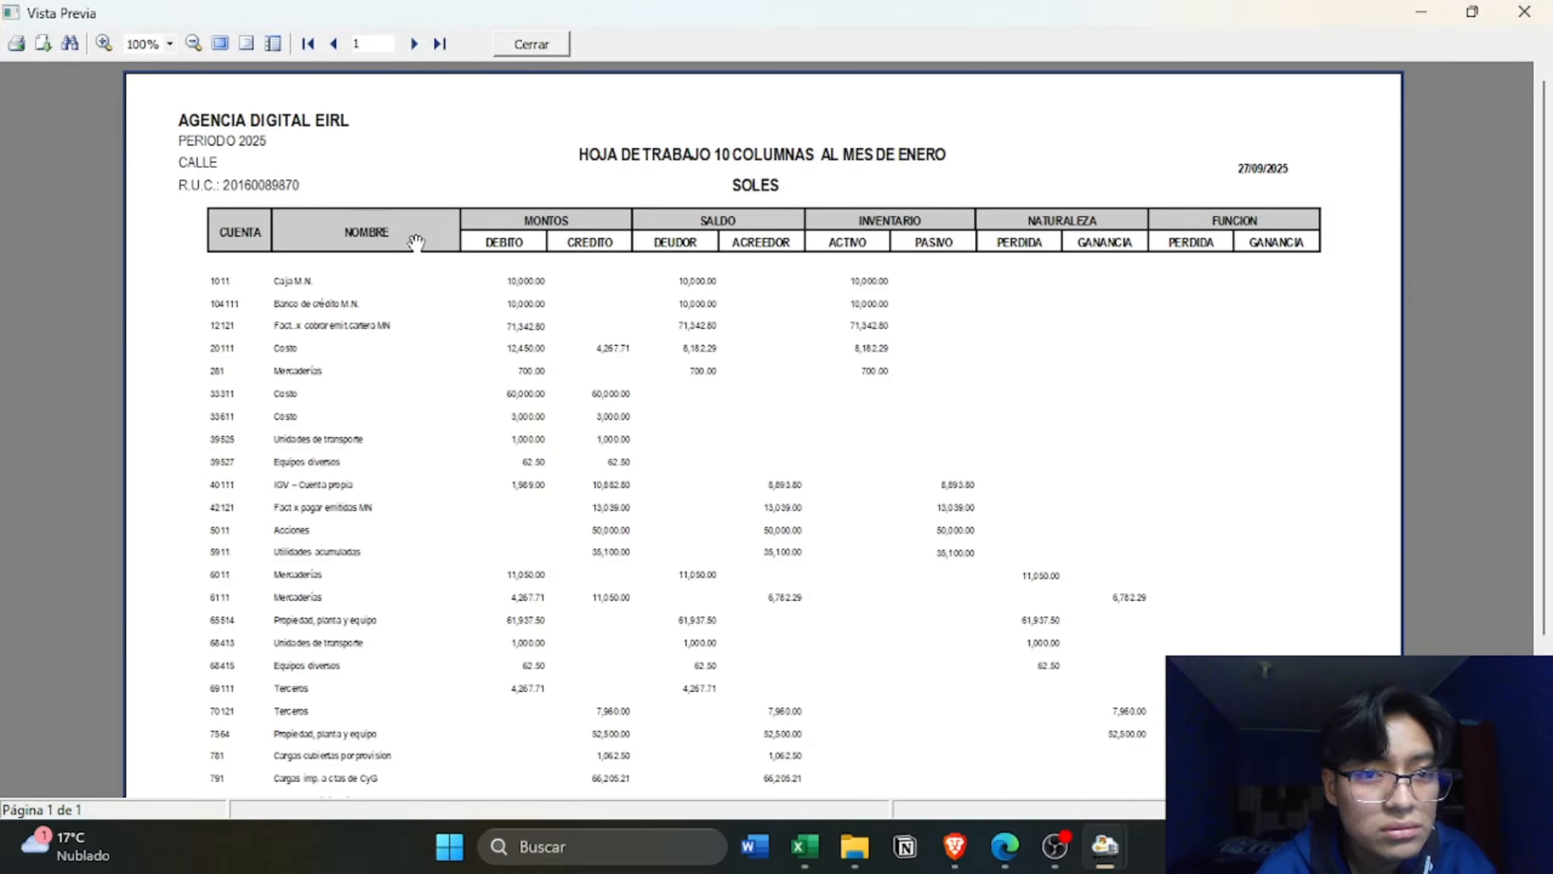
scroll(809, 480, down, 3)
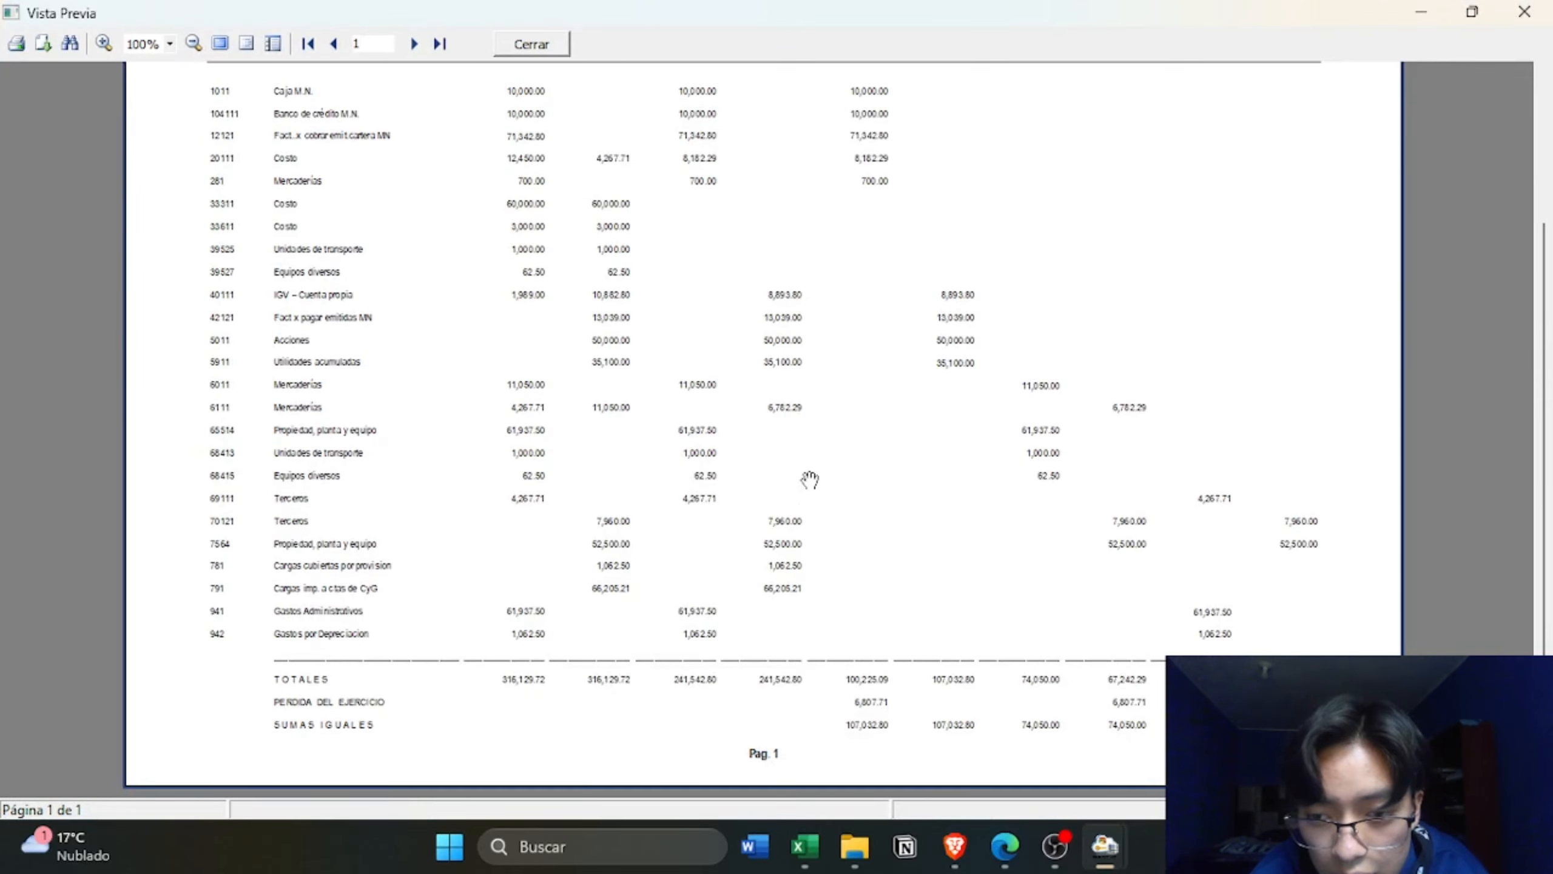
scroll(809, 479, up, 2)
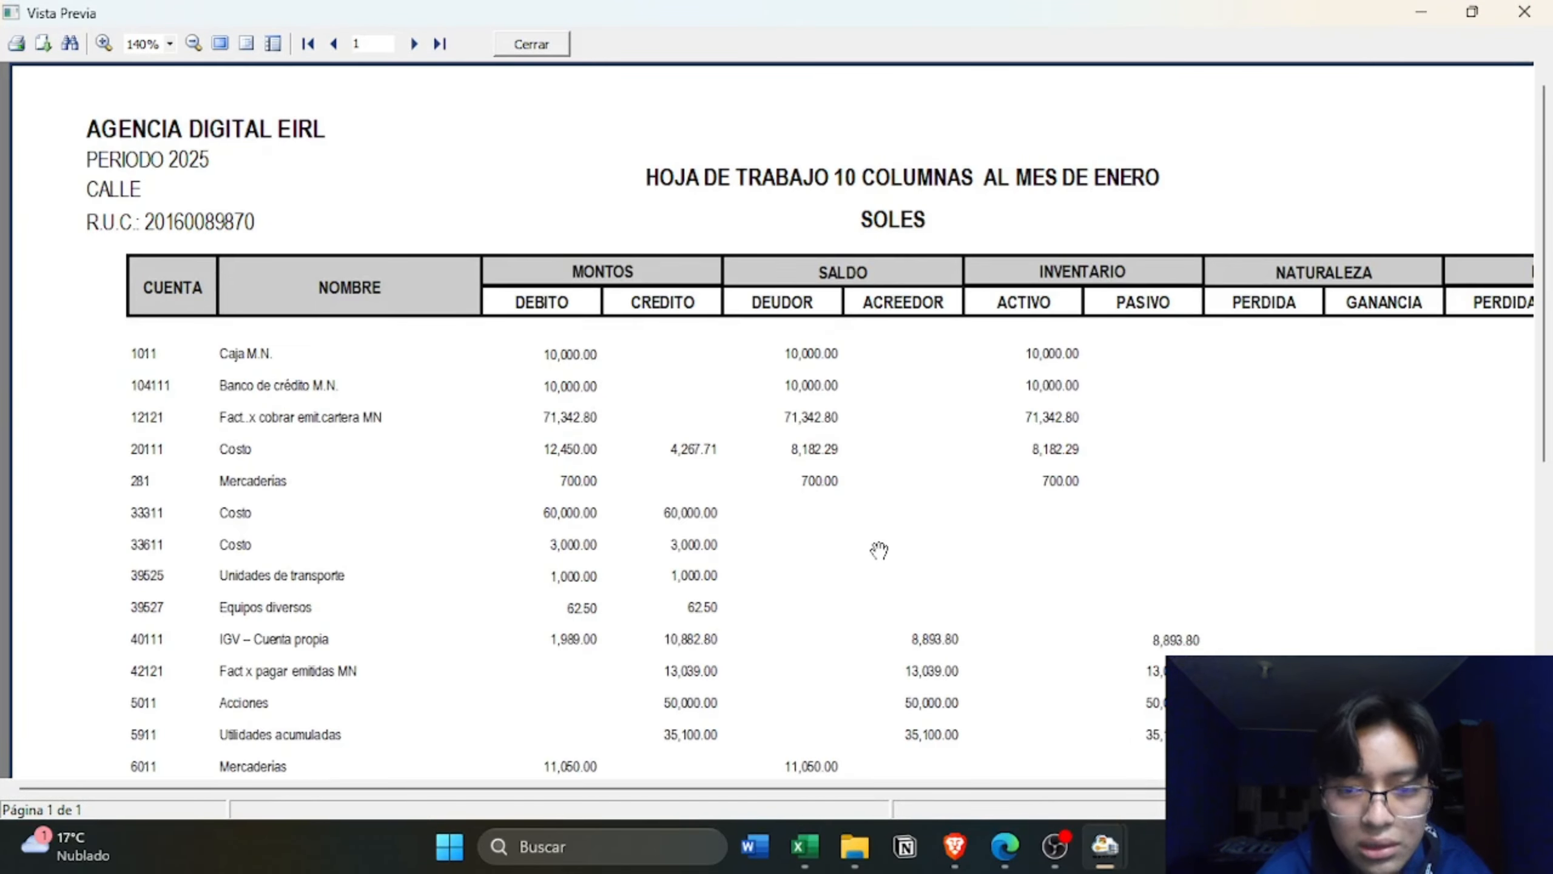
drag(879, 551, 693, 10)
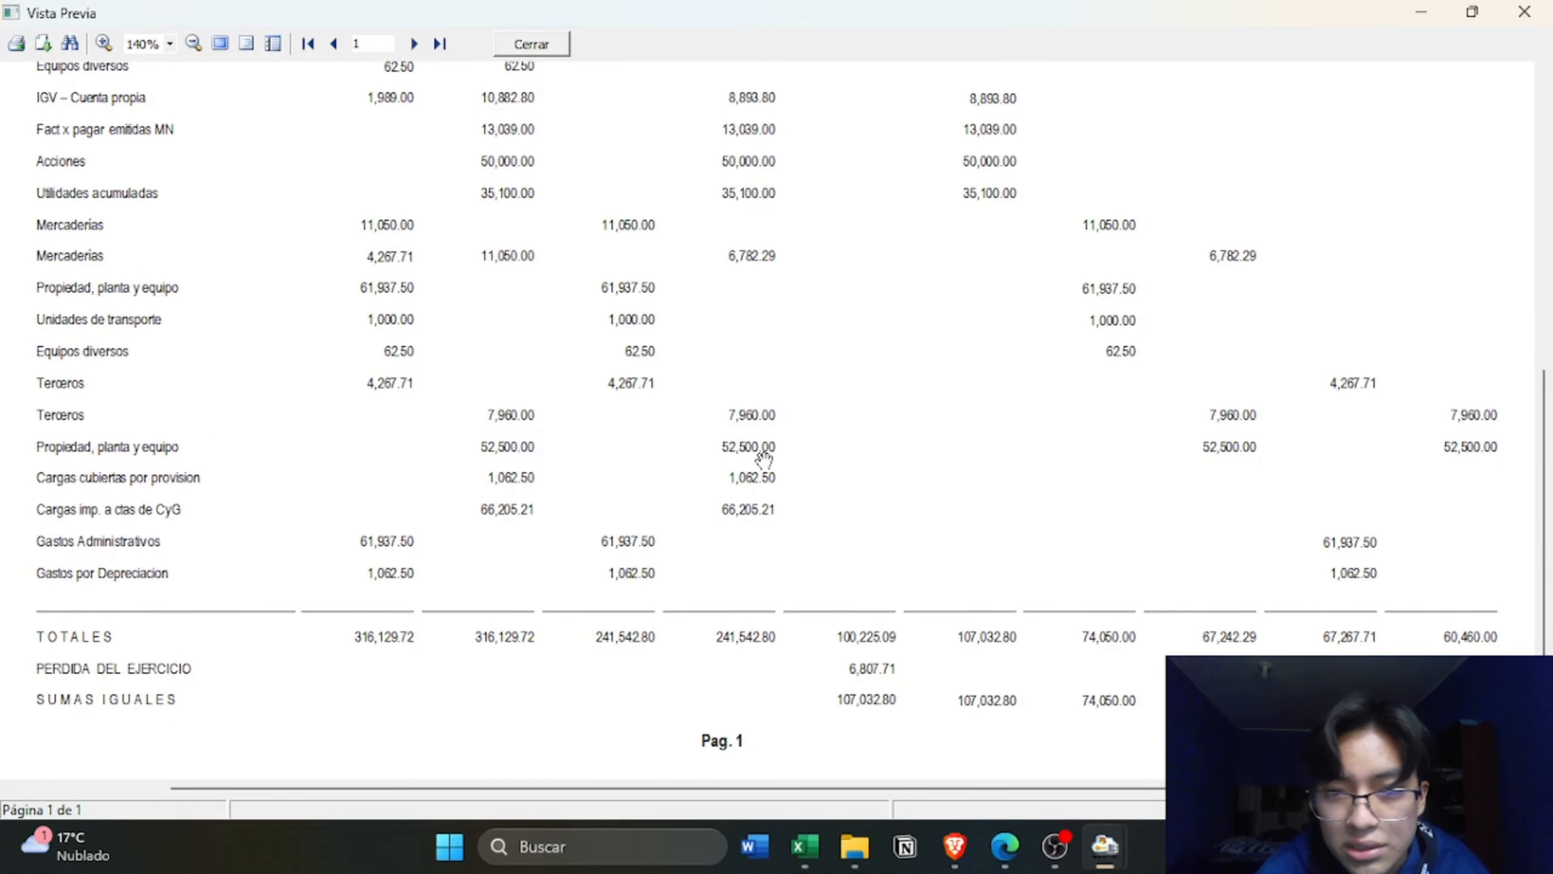
drag(764, 459, 1109, 783)
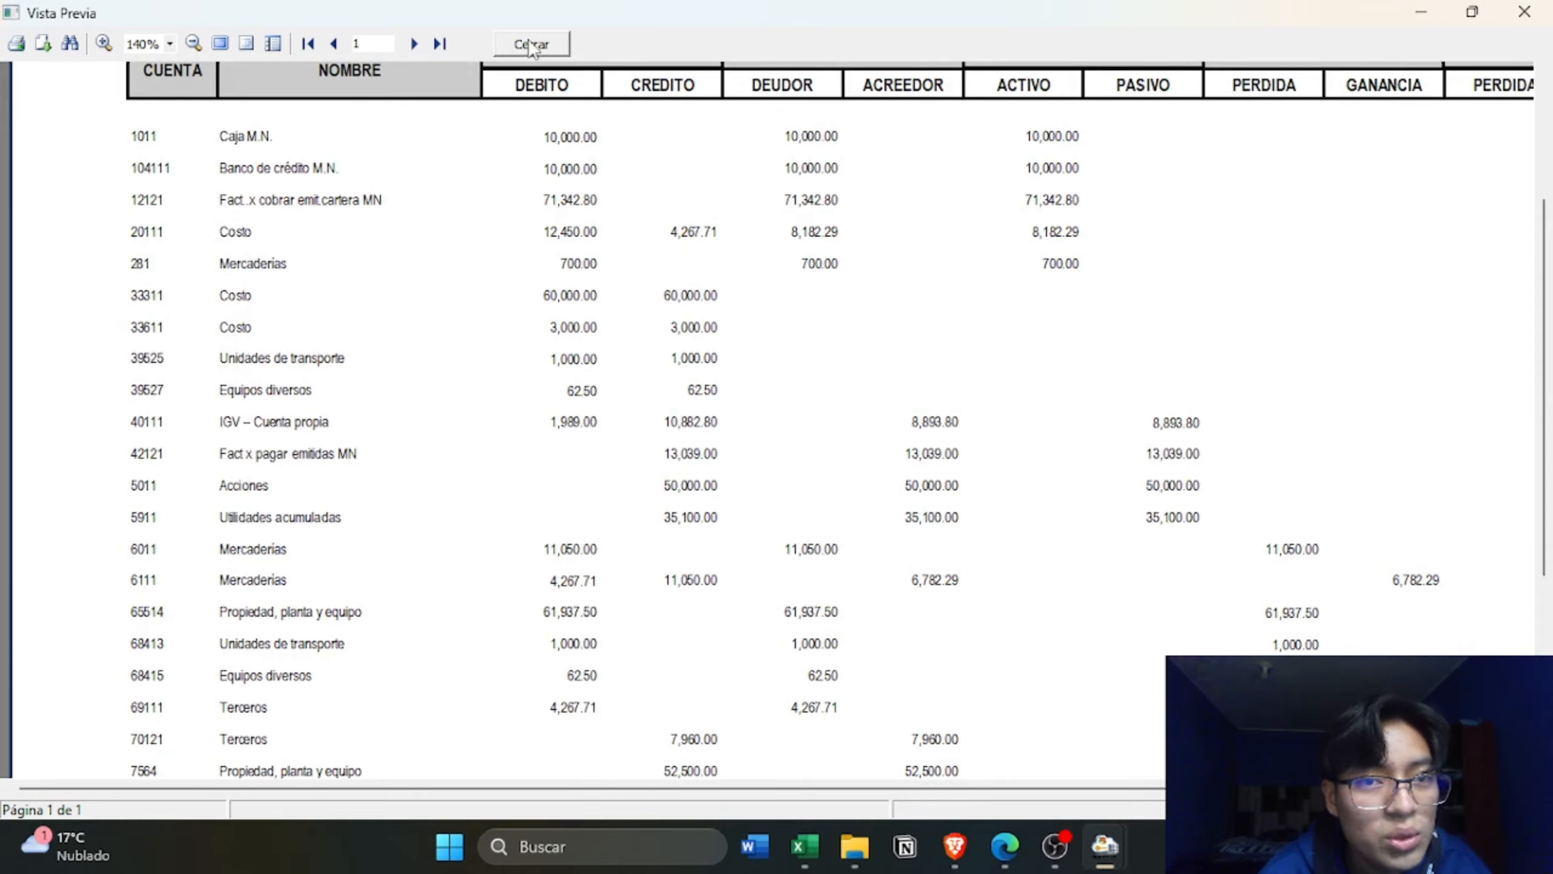
click(530, 44)
click(236, 52)
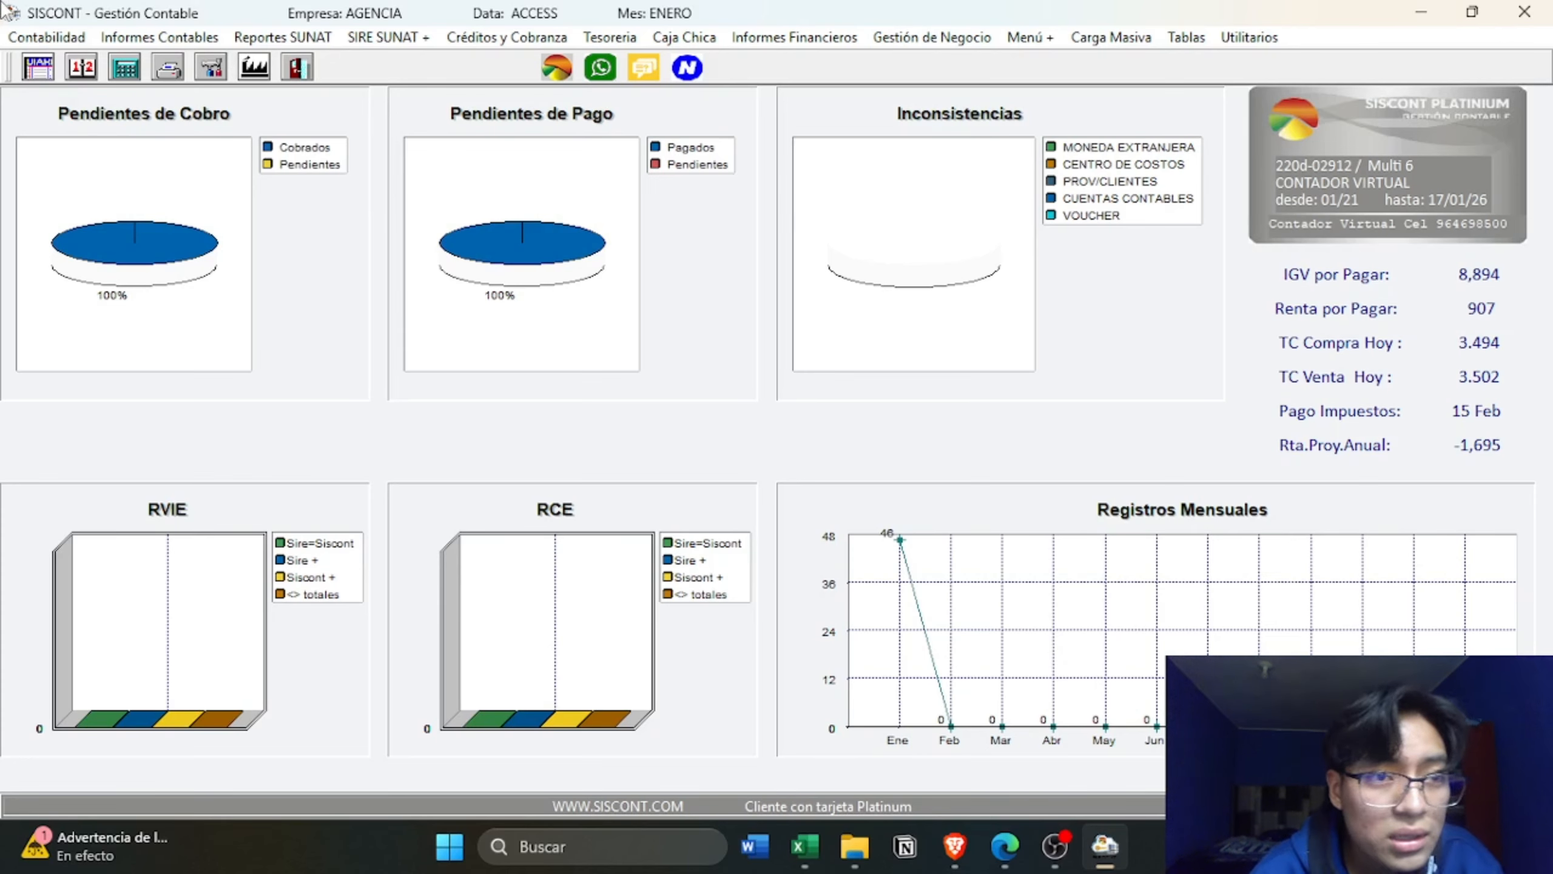
- Look up the 02 VENTAS vouchers by number from 1 up to 5 in Ingreso de Voucher, and close the form
click(43, 66)
key(Down)
key(Down)
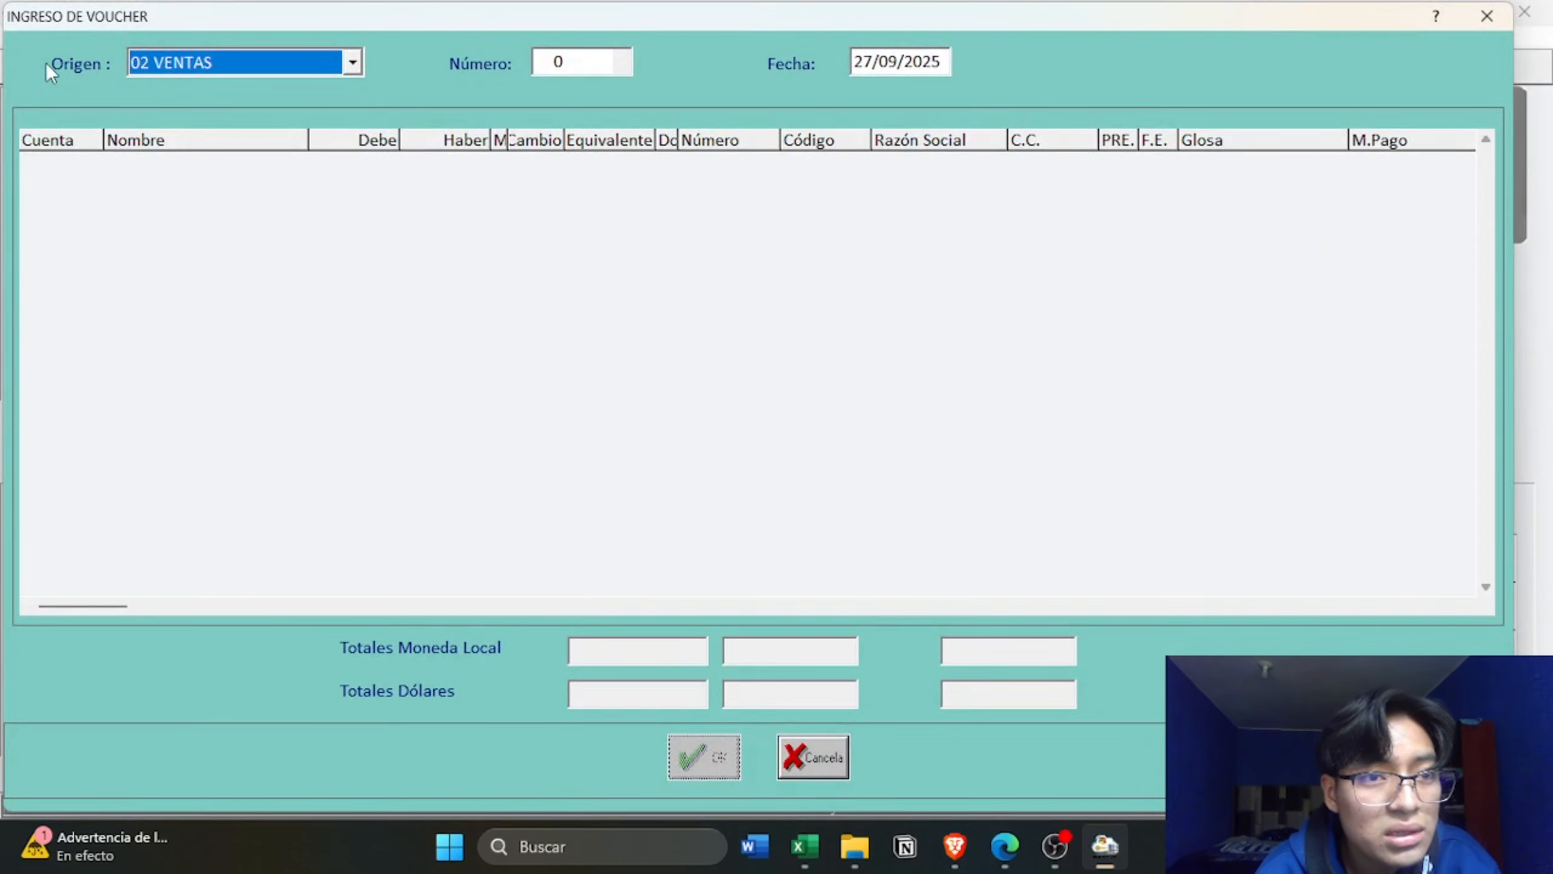
key(Return)
key(Return)
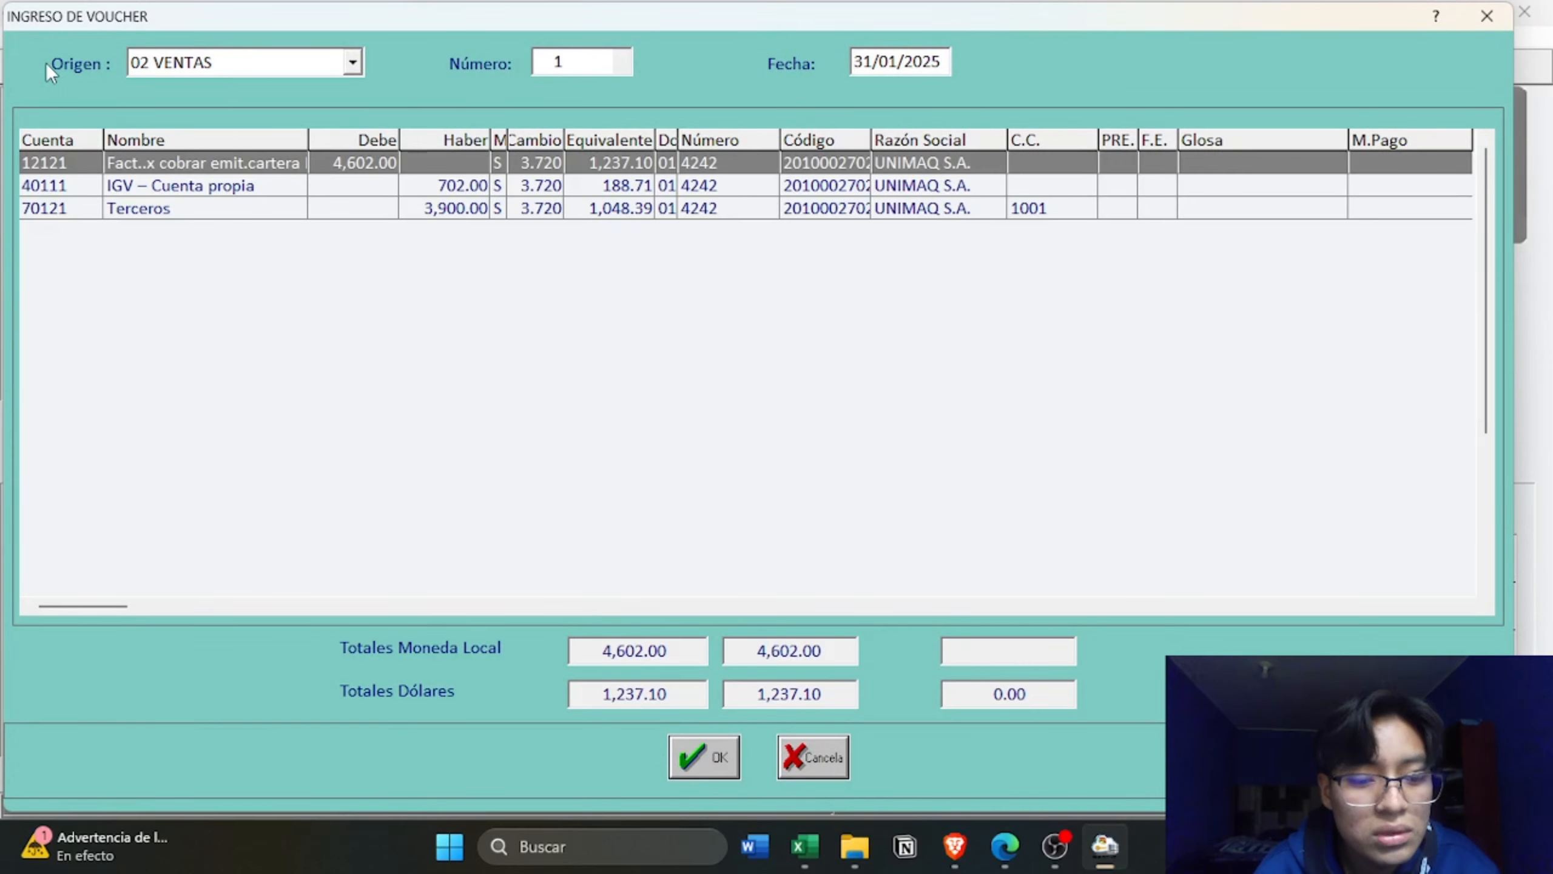
key(shift+Tab)
text(2)
key(Return)
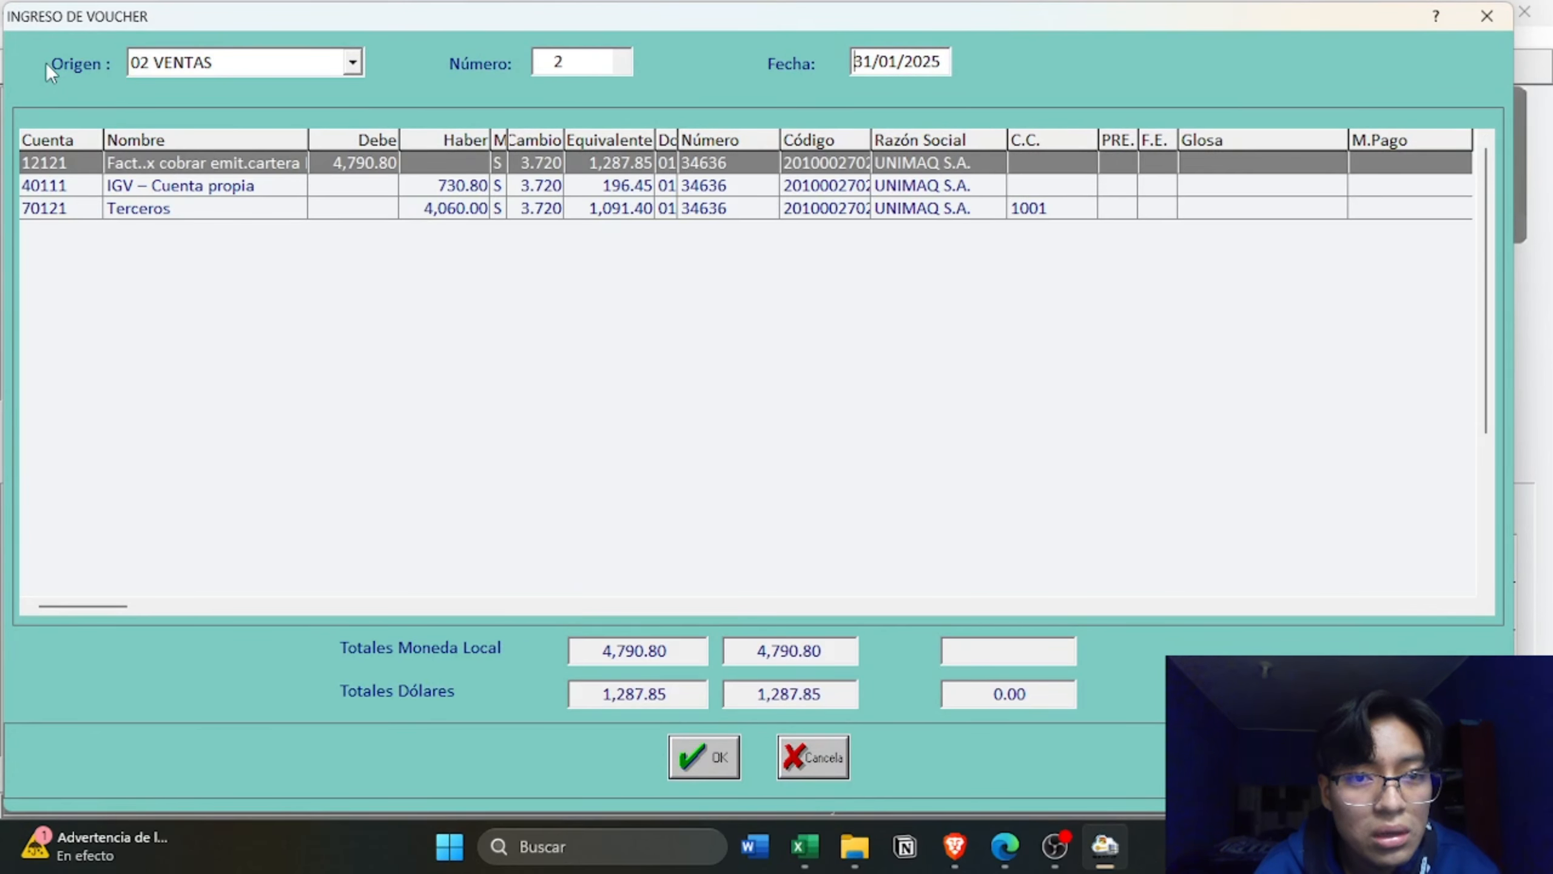
text(3)
key(Return)
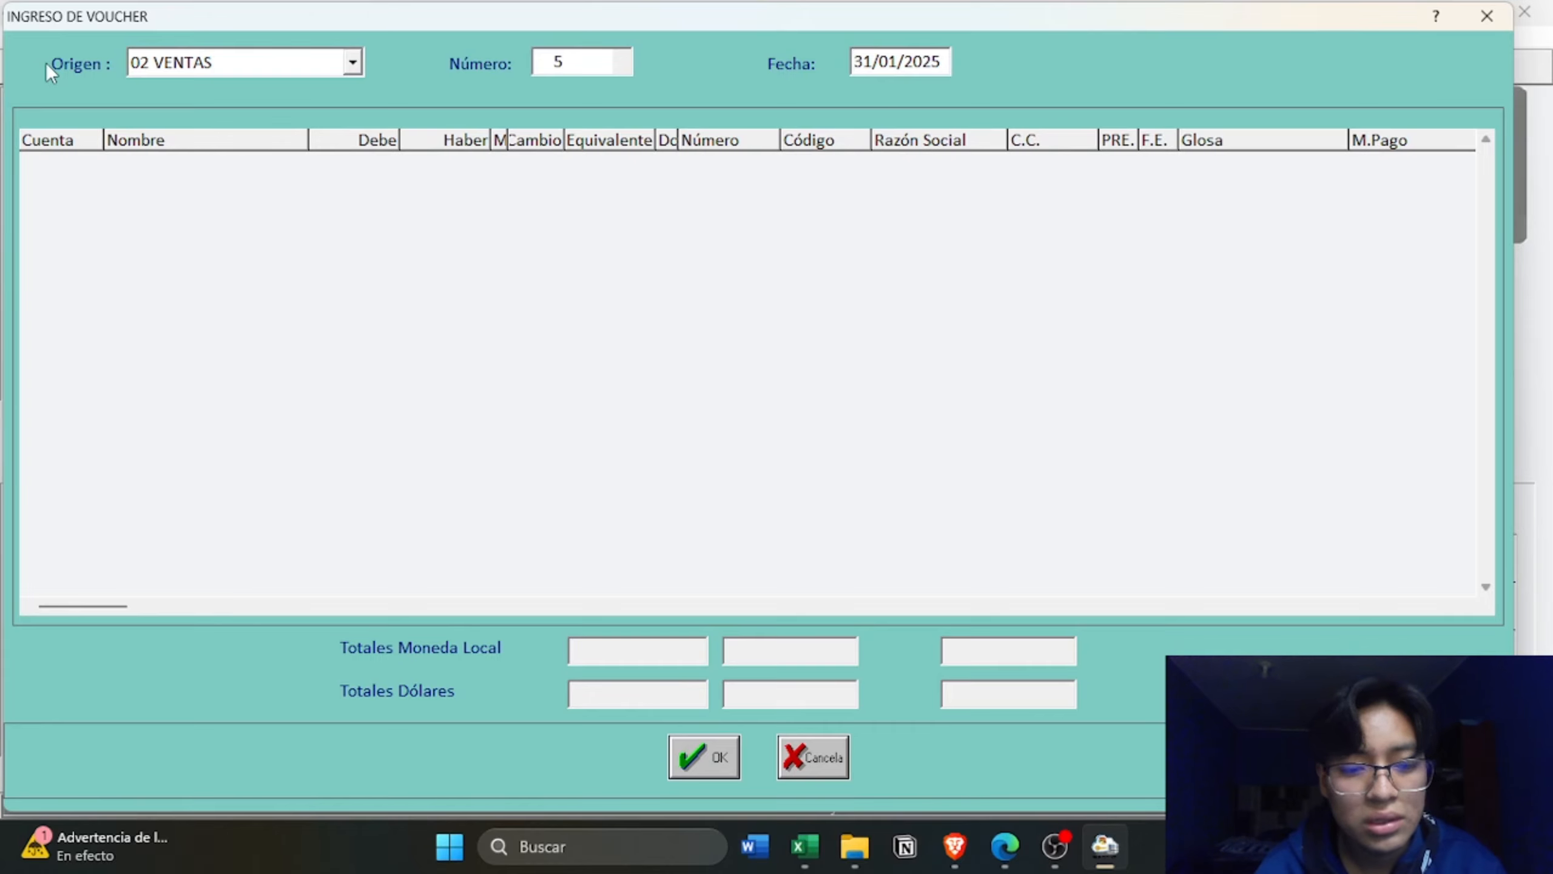
key(Escape)
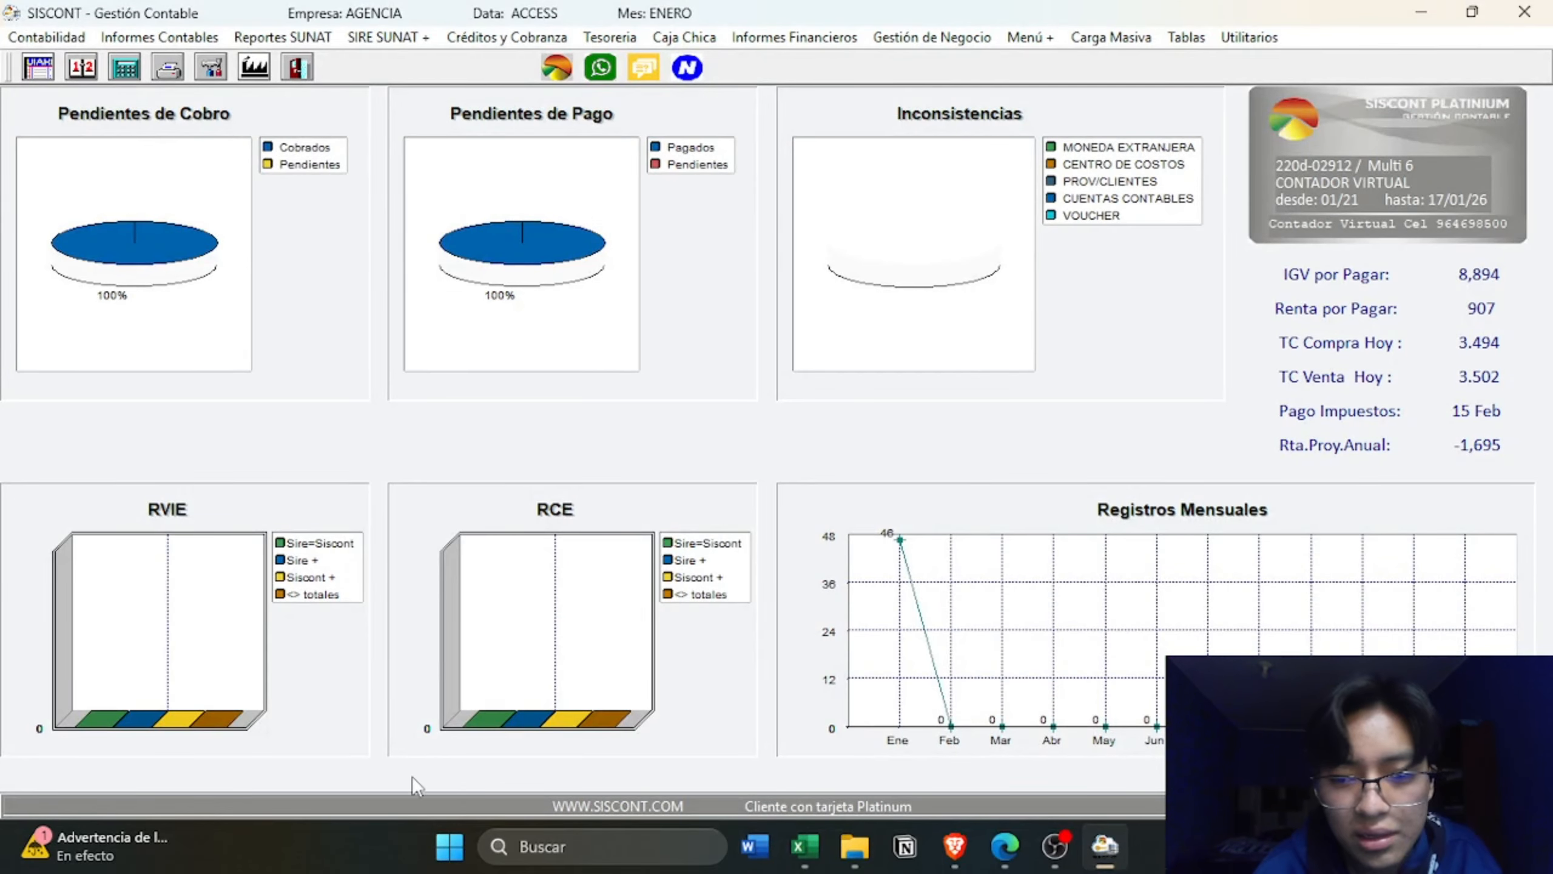
- Switch to the SISCONT folder in File Explorer
mouse_move(854, 846)
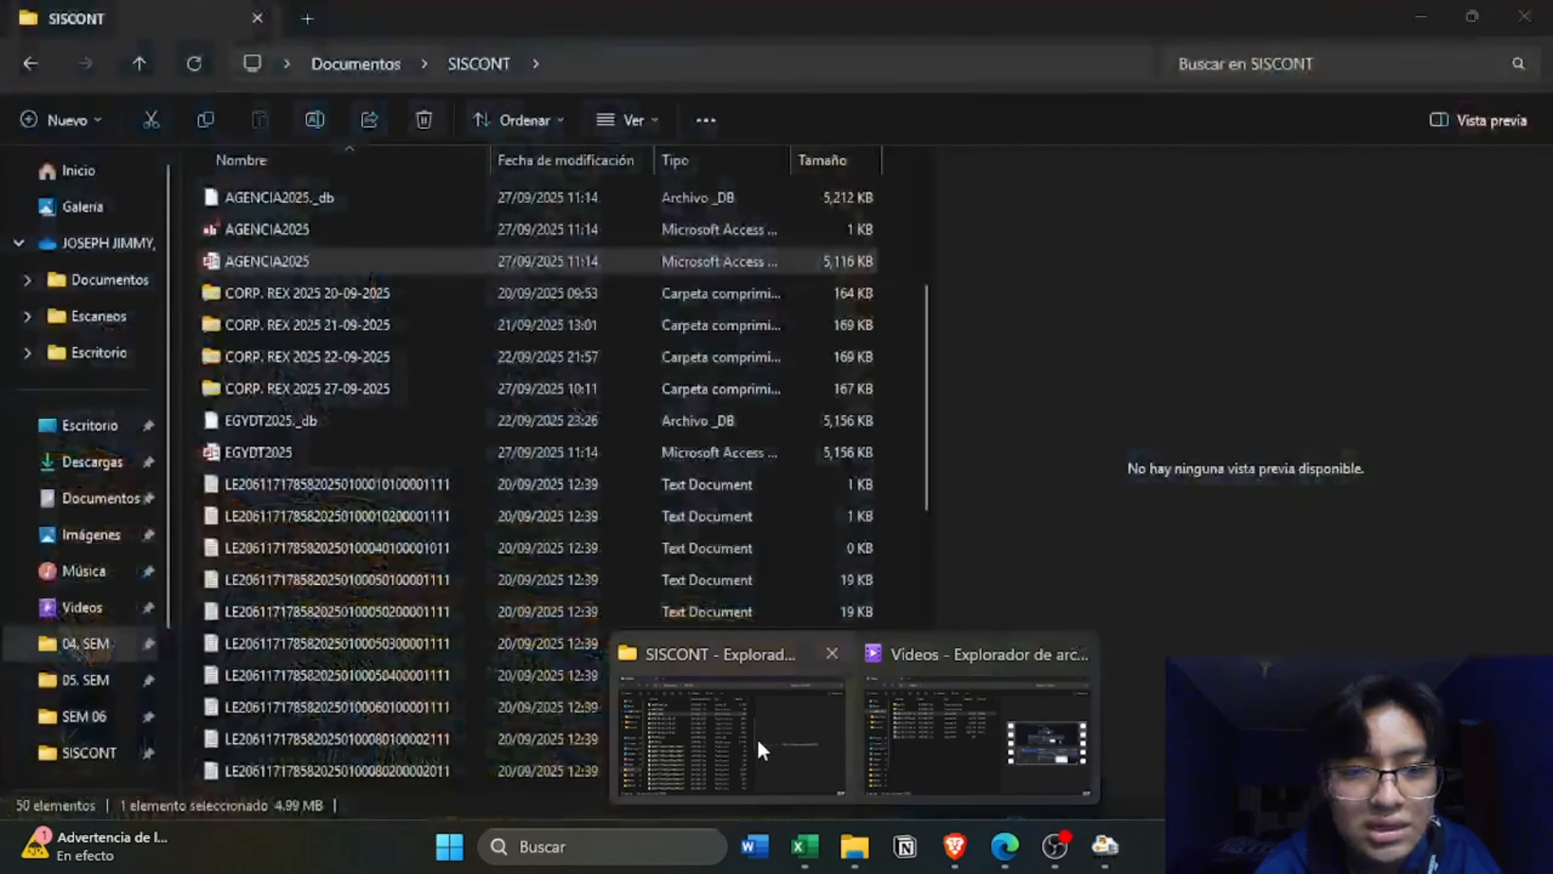
click(757, 737)
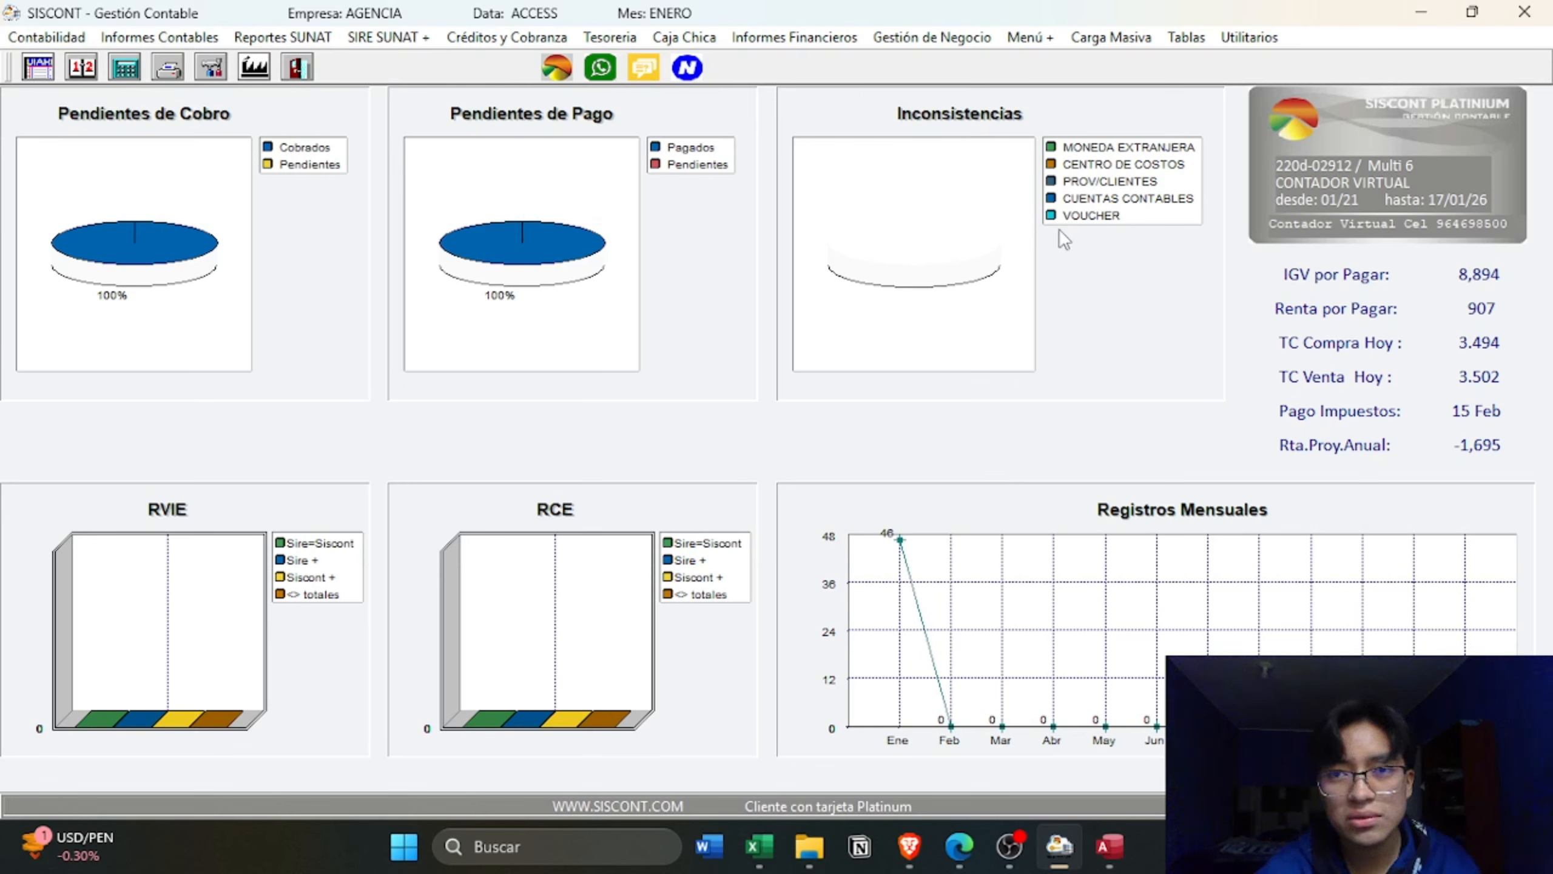
click(1131, 40)
mouse_move(1147, 67)
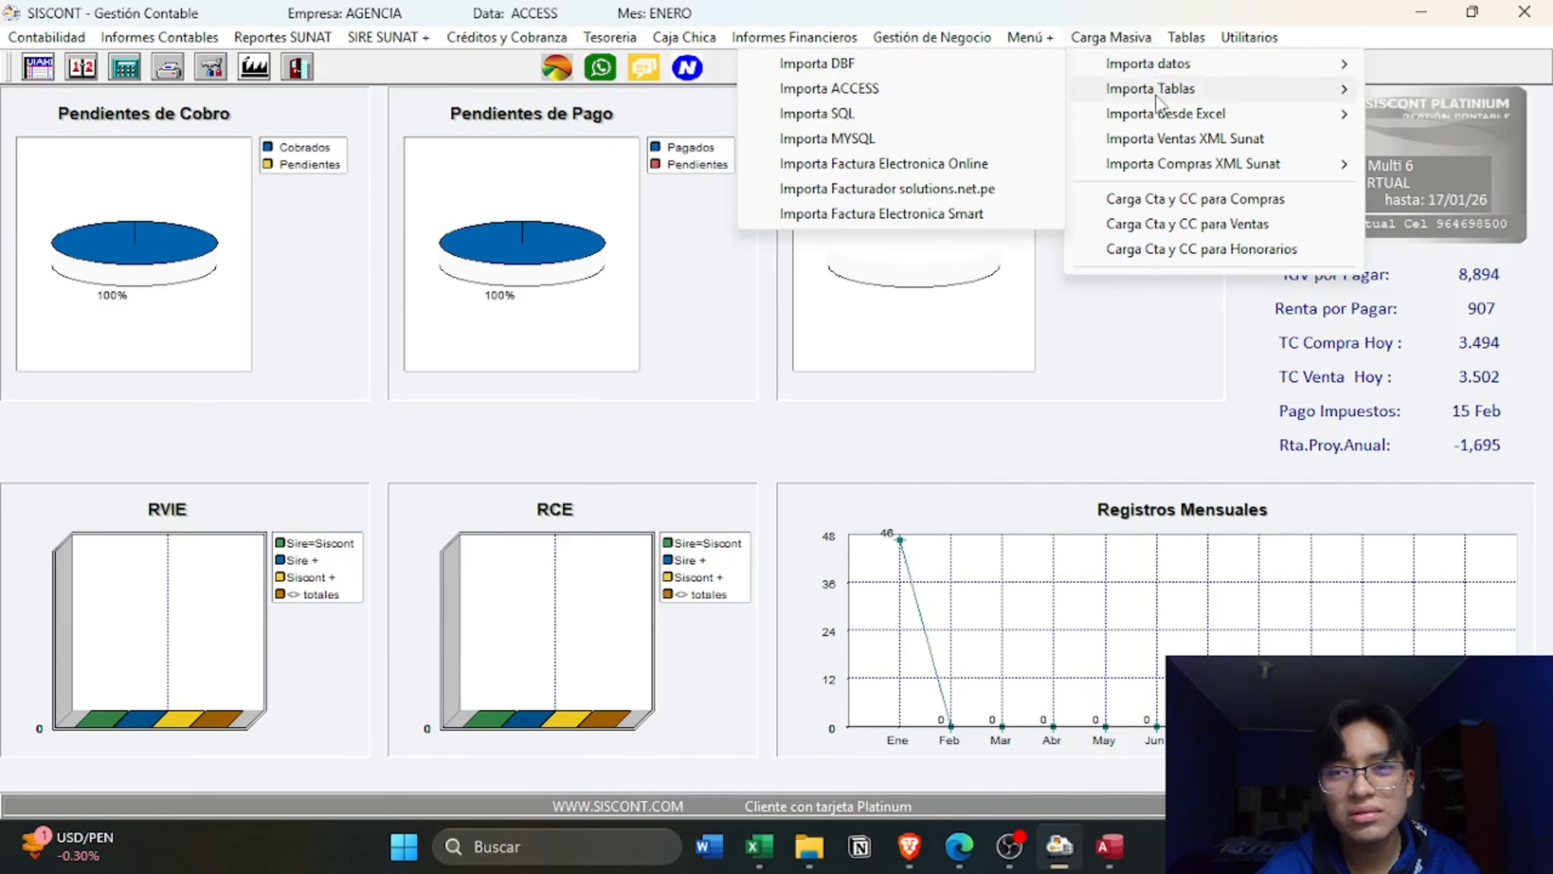
click(821, 311)
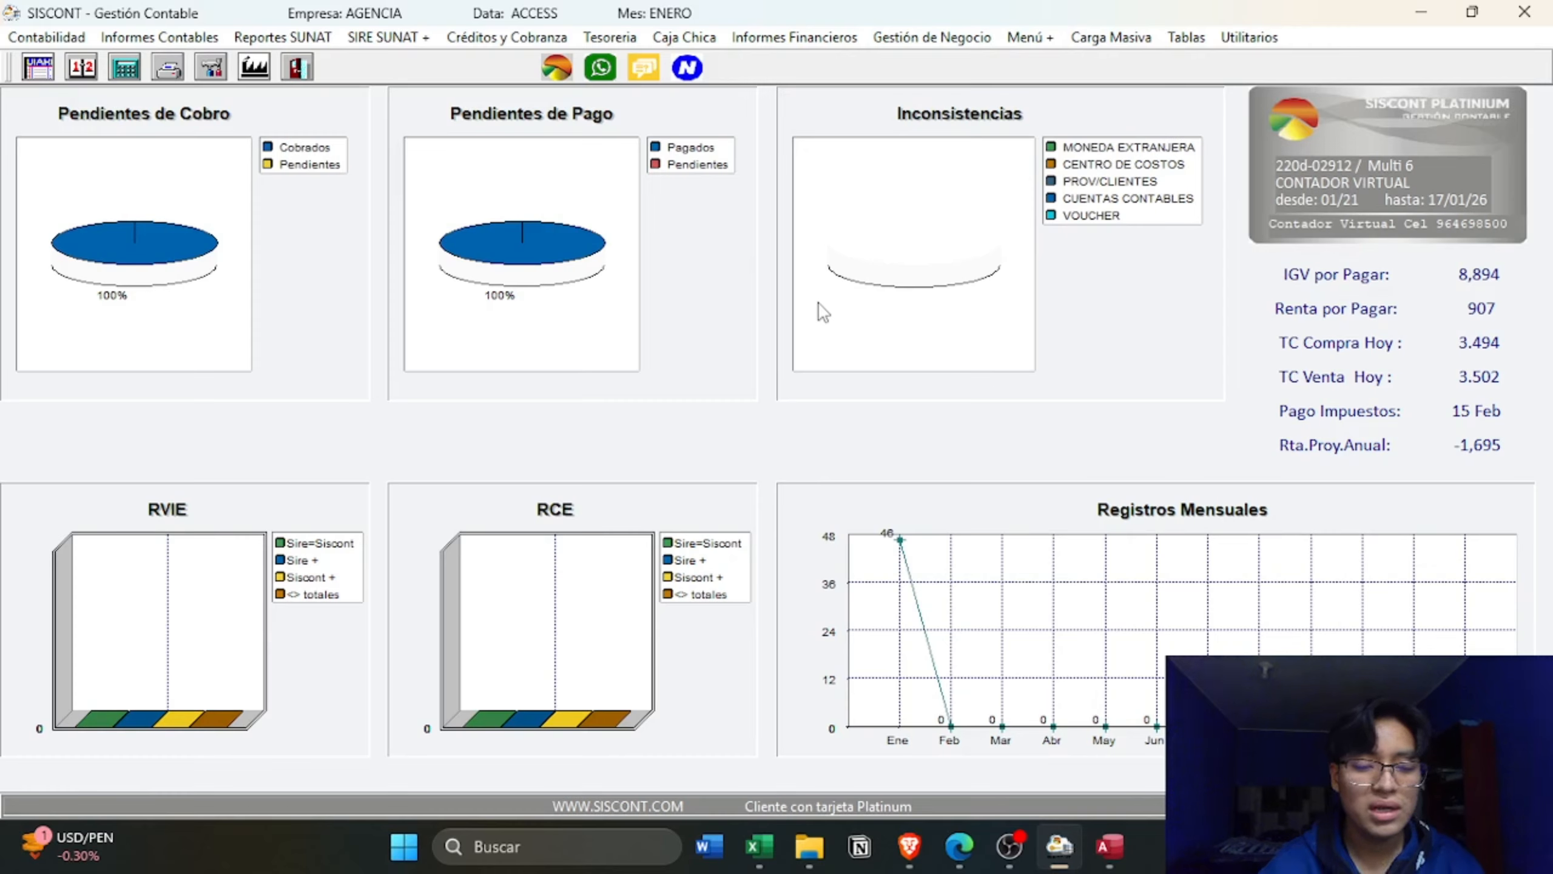
- Switch to the AGENCIA2025 database in Access and look over the MDH_VOU records and the list of tables
key(alt+Tab)
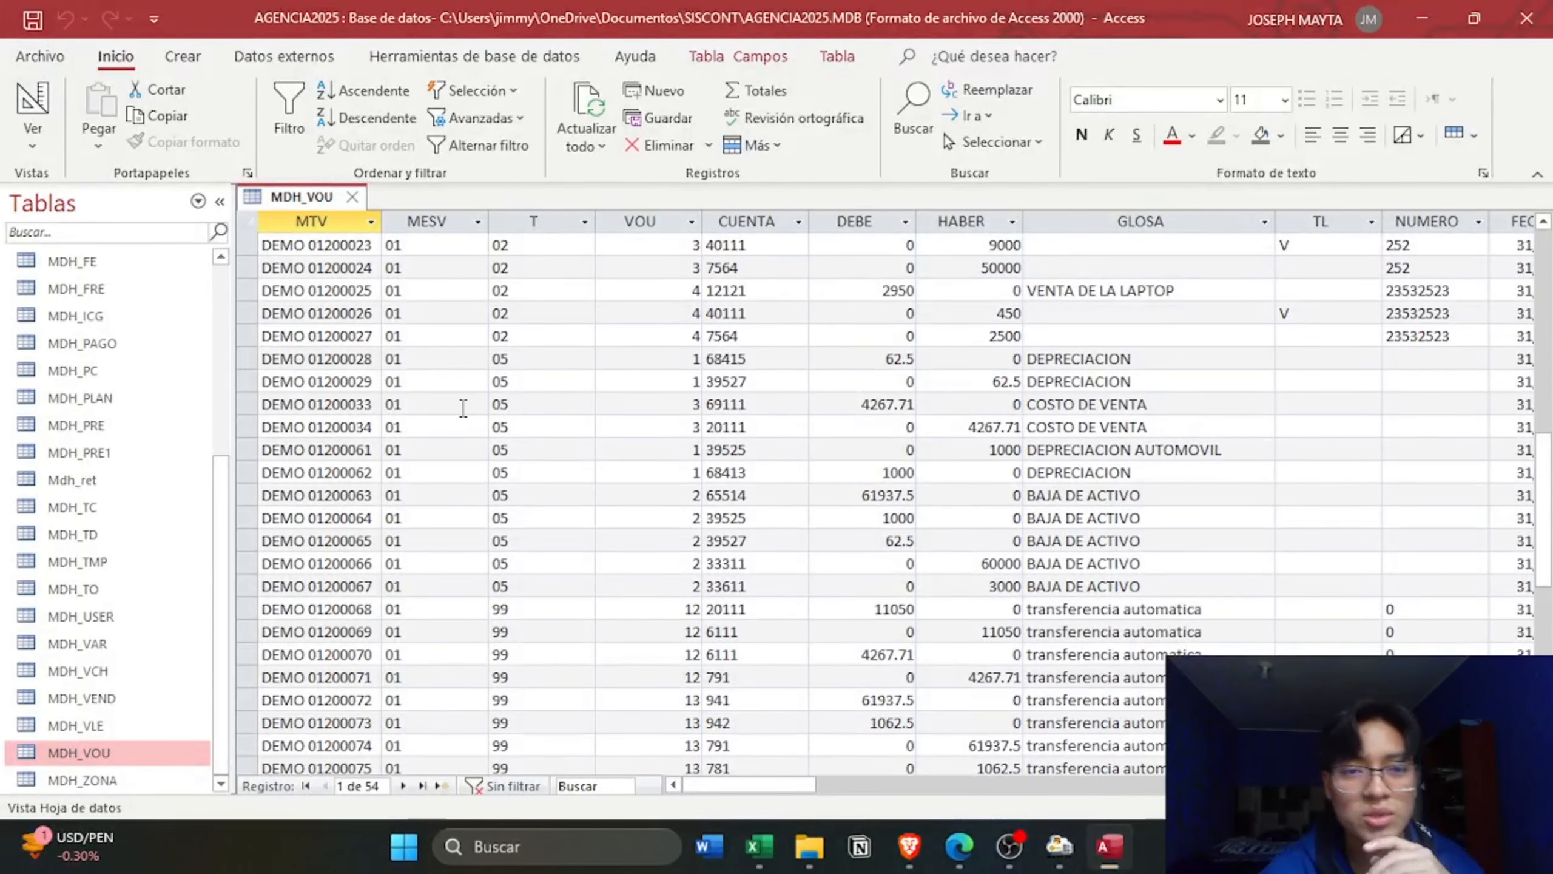
scroll(463, 408, up, 10)
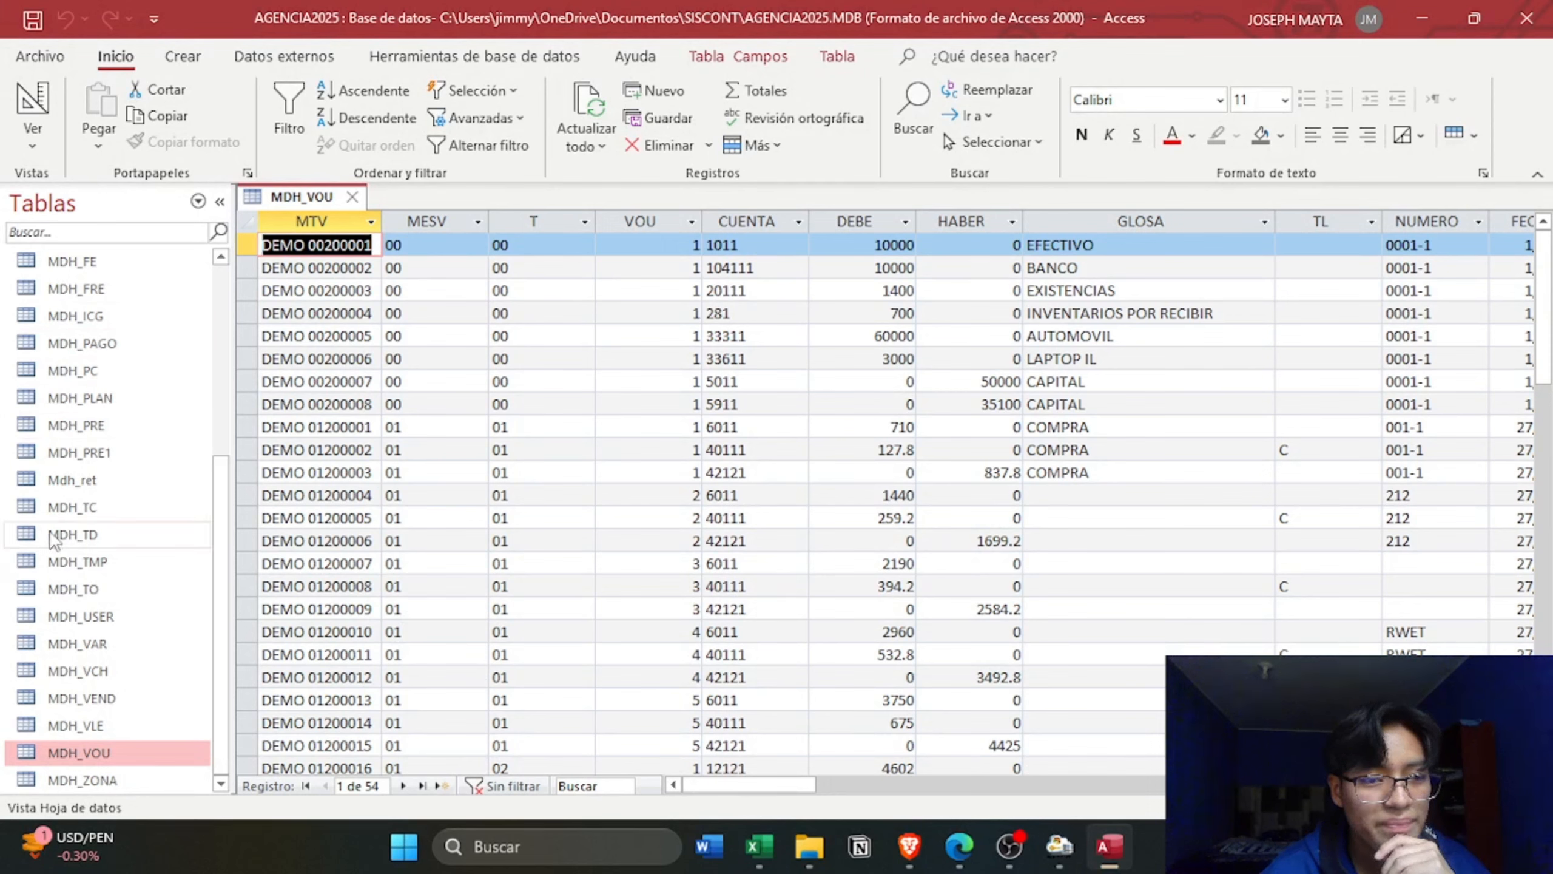
scroll(52, 538, up, 5)
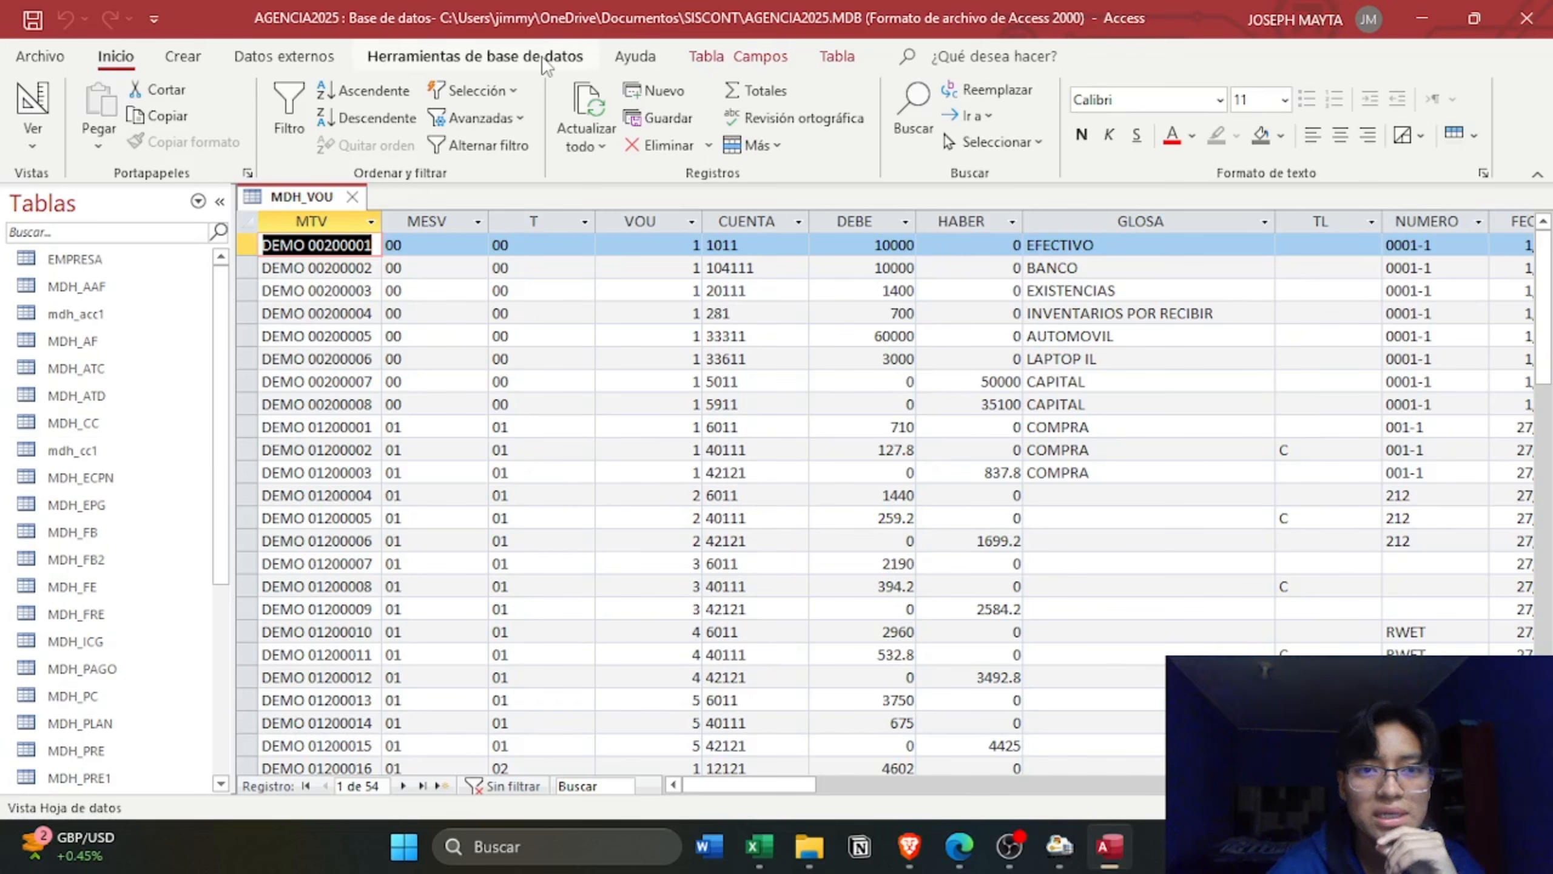
- Open the Visual Basic editor for AGENCIA2025 and examine the siscontsql project
click(474, 56)
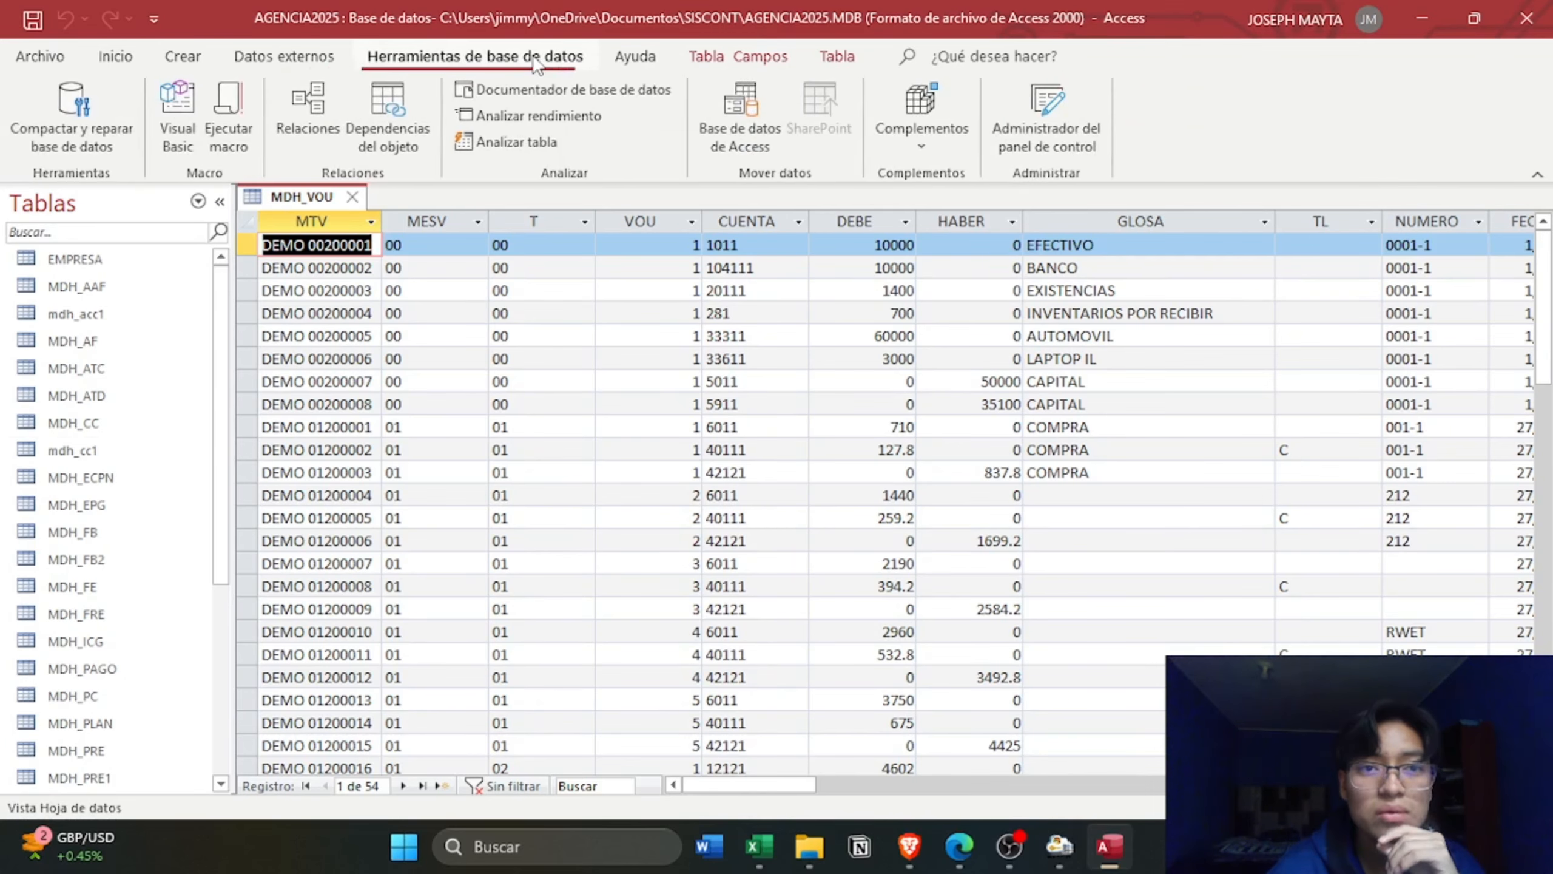
click(178, 114)
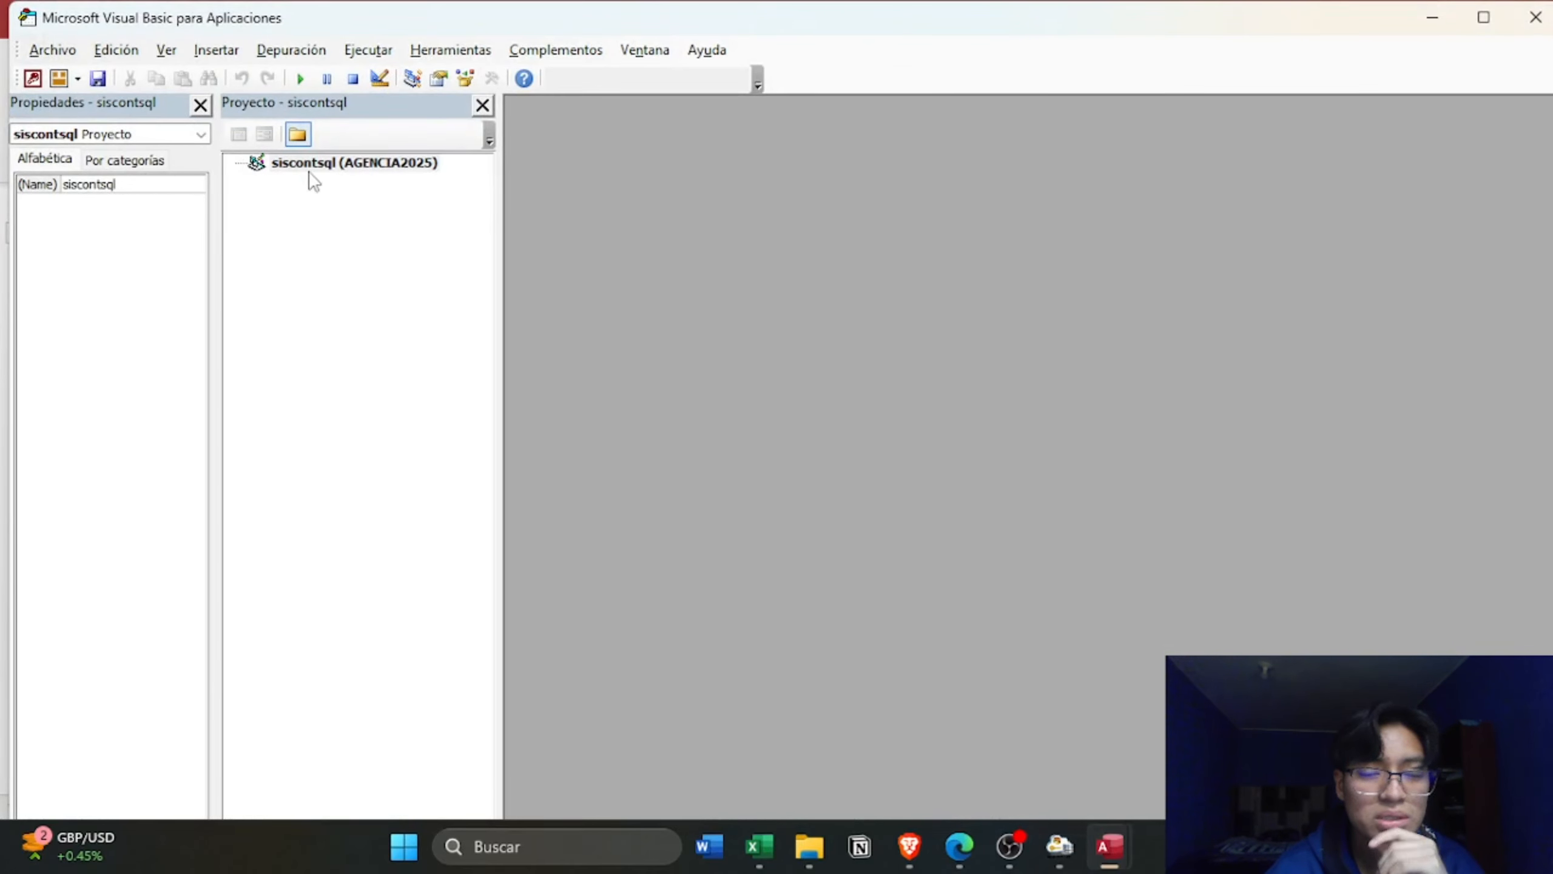
click(345, 240)
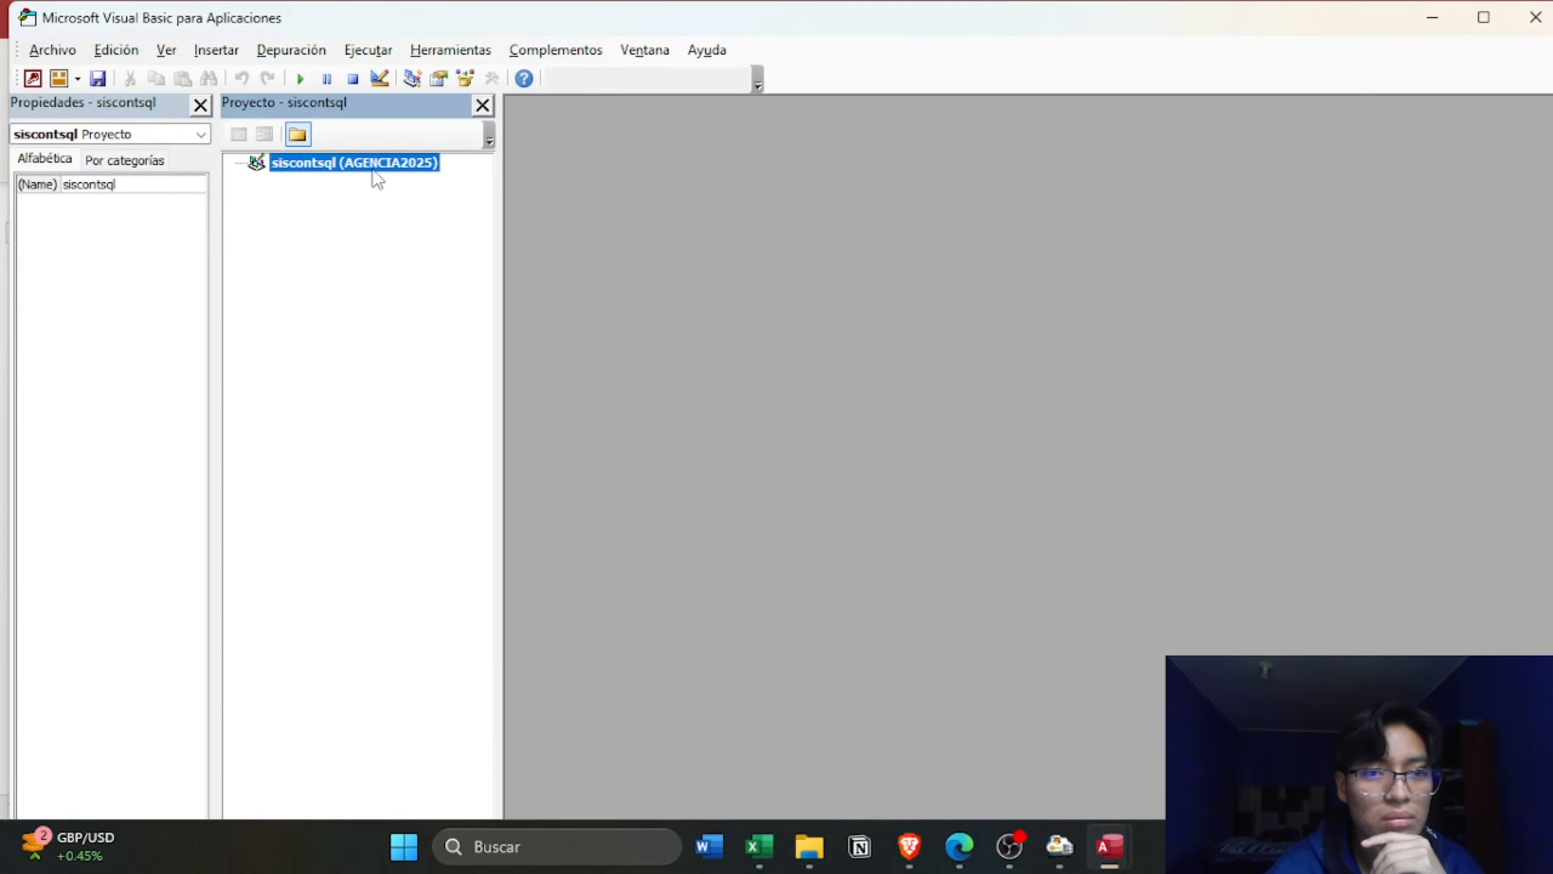
- Close the Visual Basic editor and open the MDH_CC and MDH_PC tables to view their records
click(1535, 17)
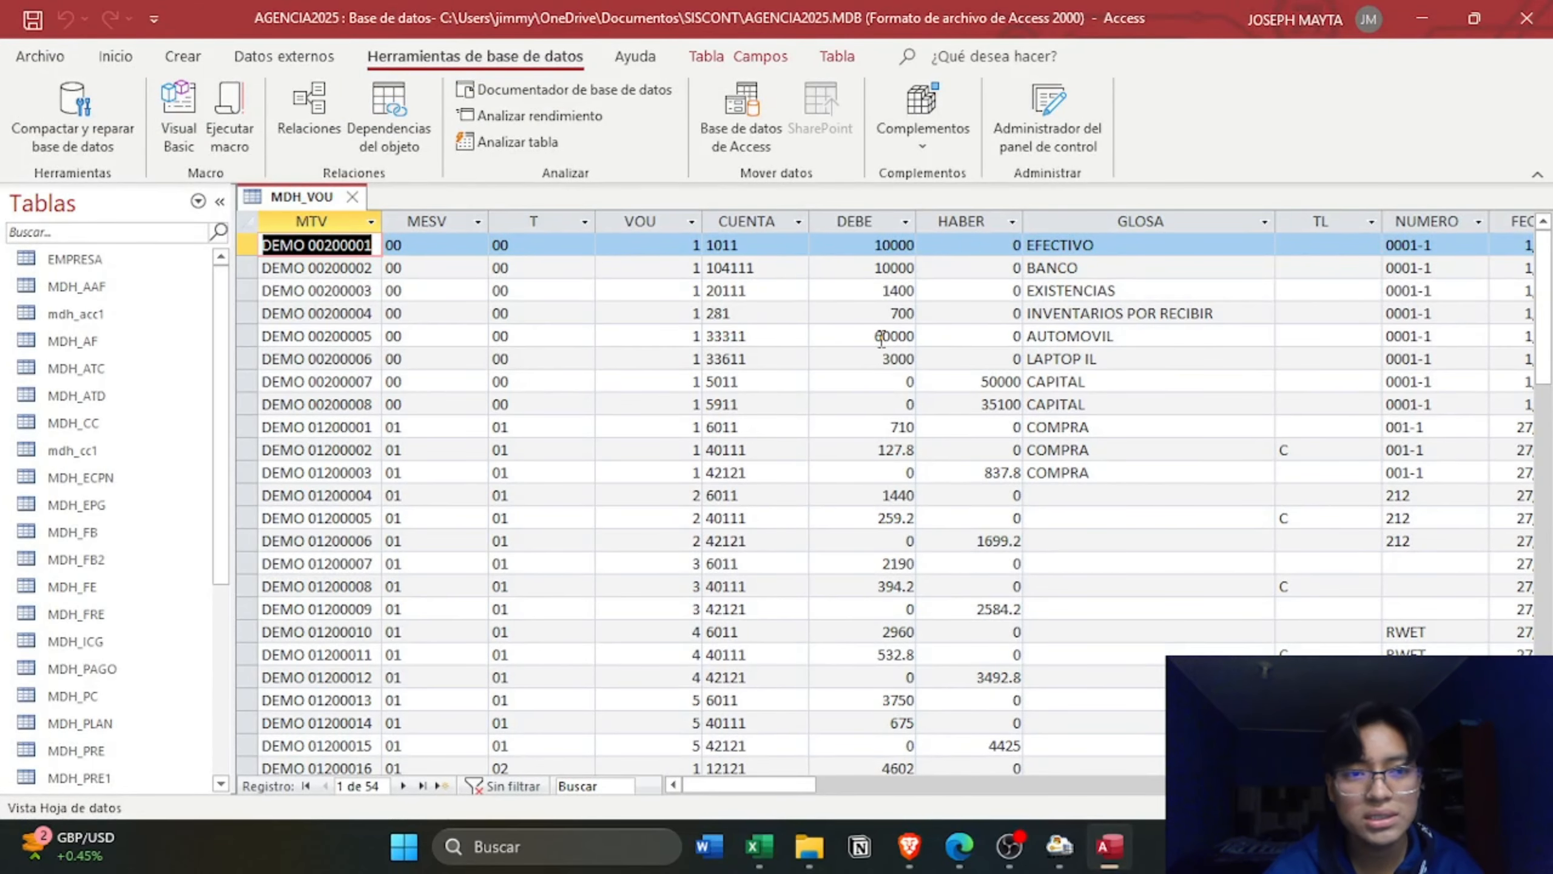
click(398, 427)
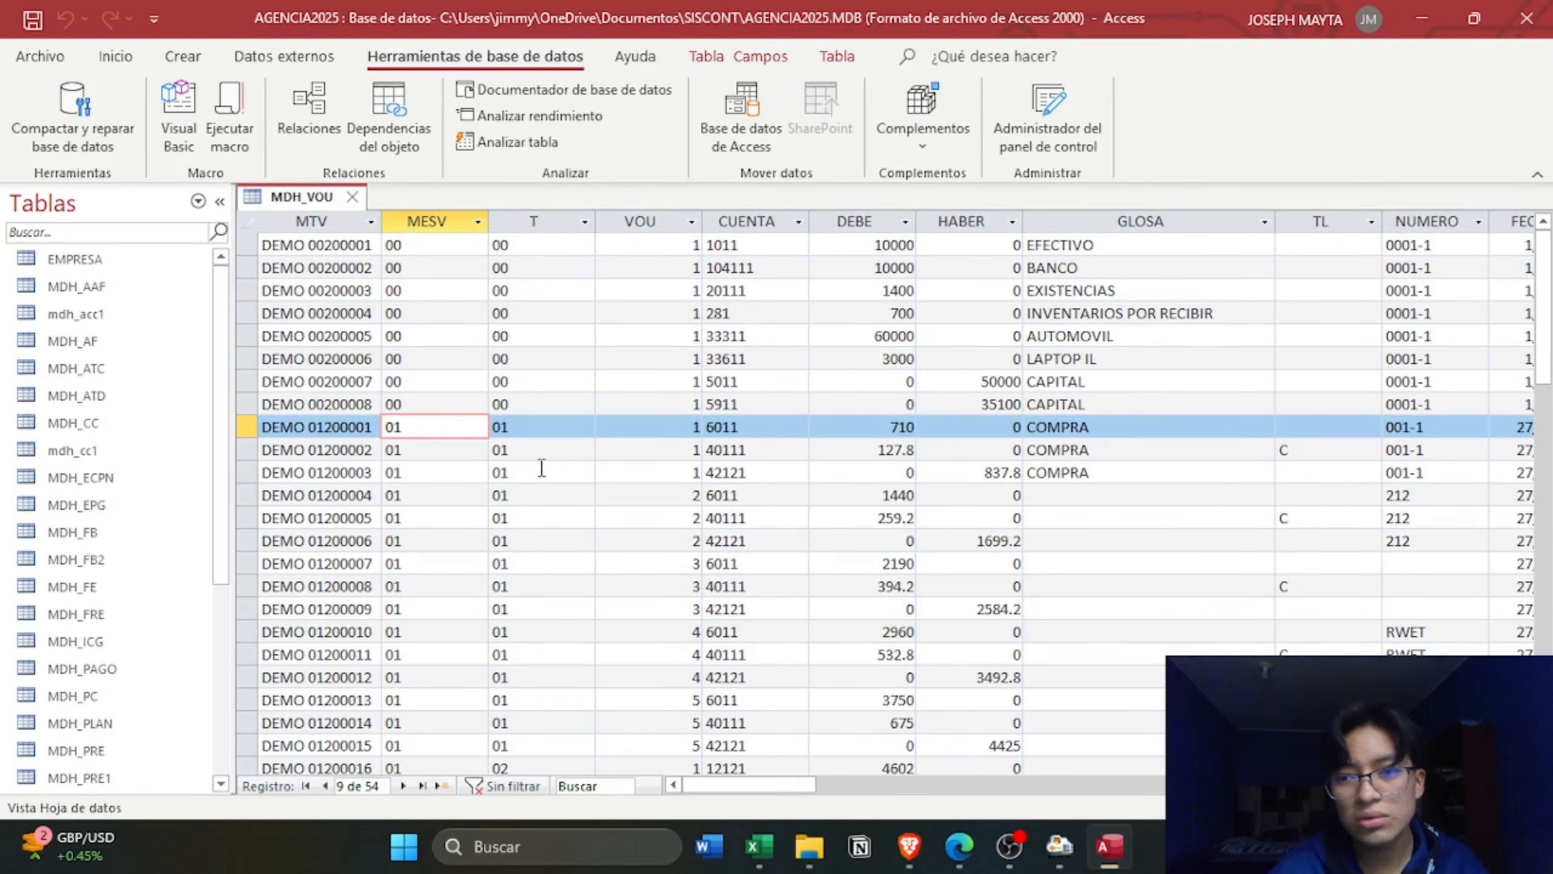
click(110, 427)
double_click(107, 422)
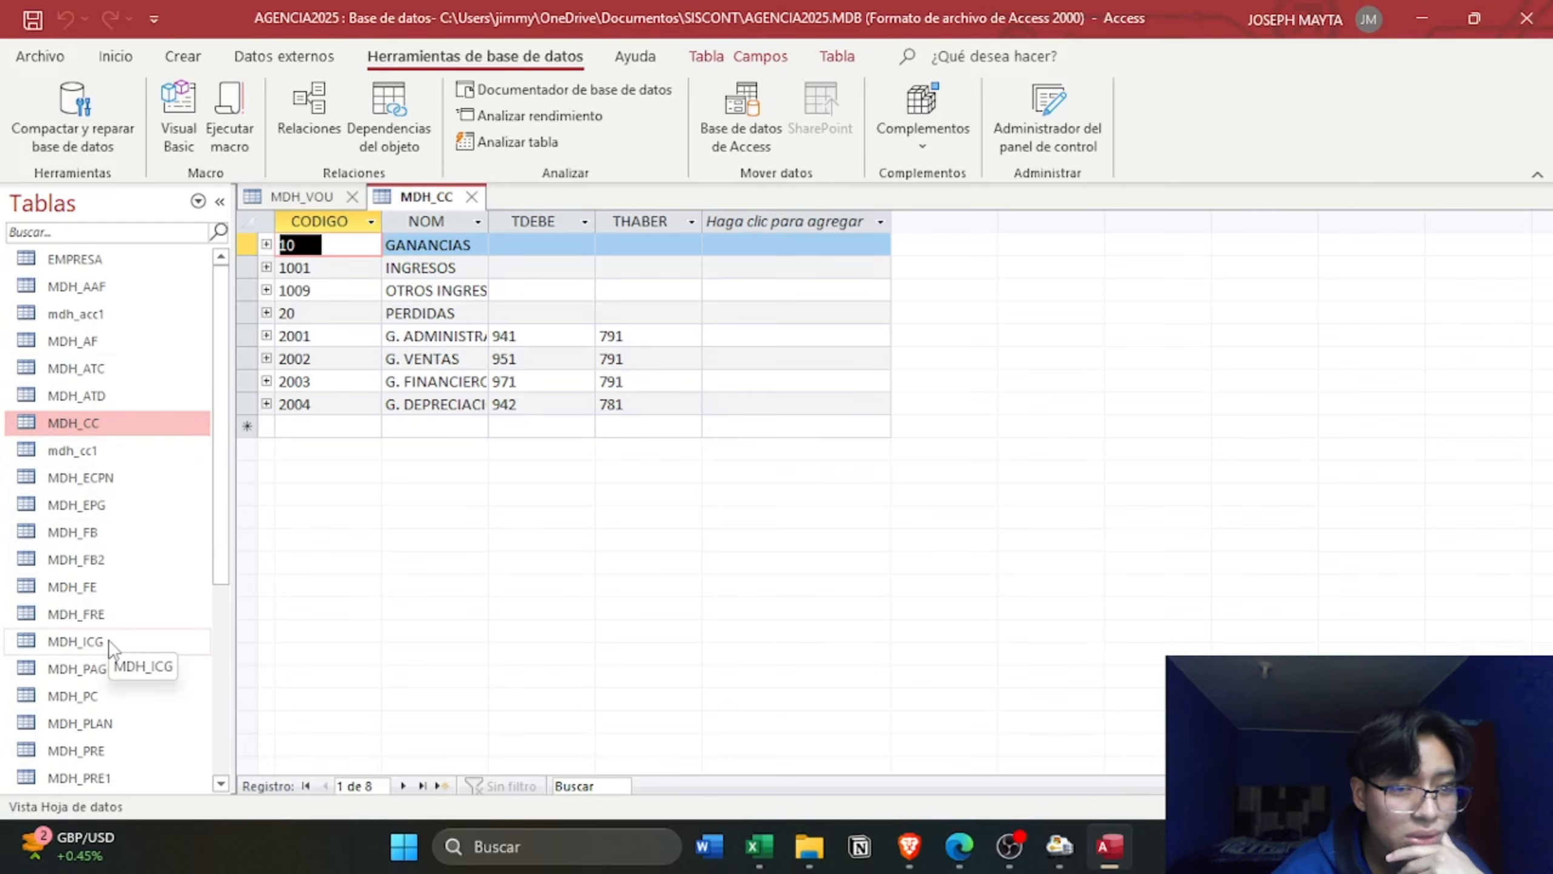
click(95, 696)
double_click(93, 694)
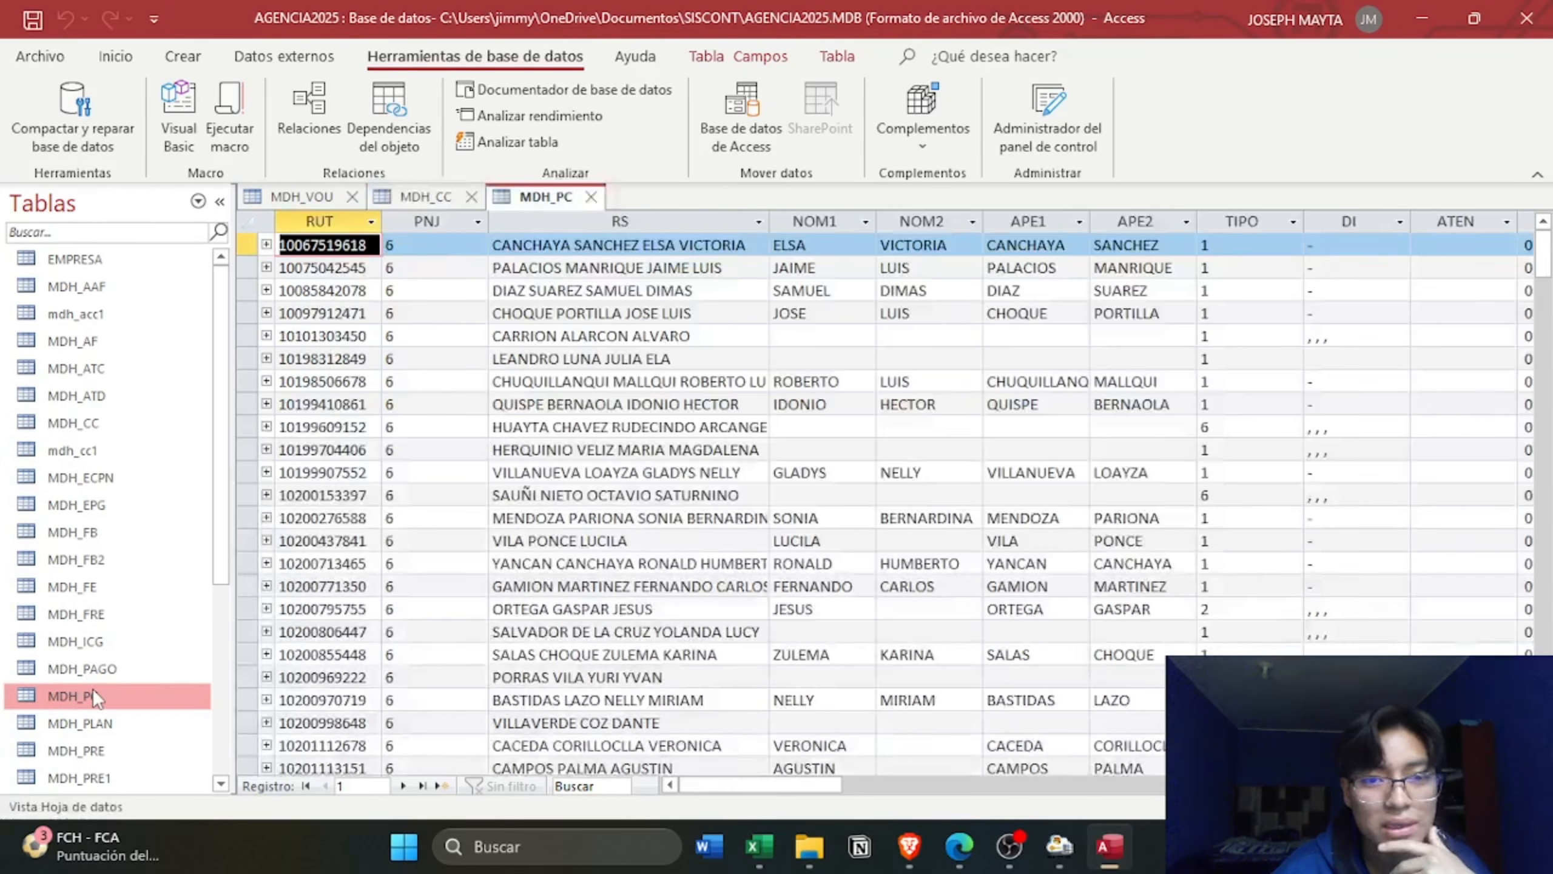
- Open the MDH_PLAN and MDH_TC tables to view their contents
scroll(206, 661, down, 3)
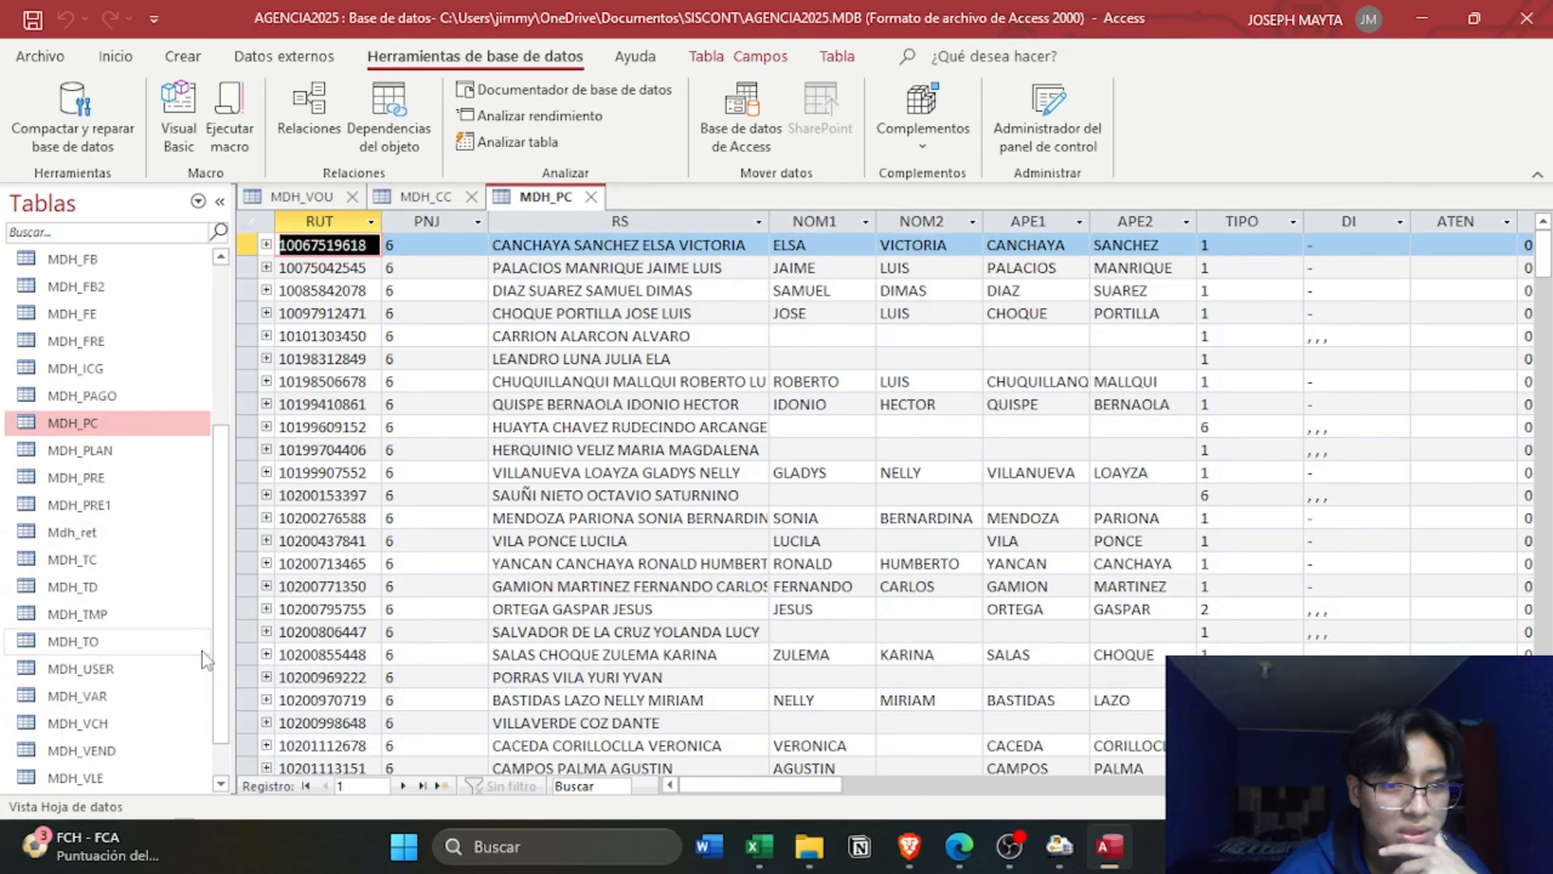
double_click(96, 455)
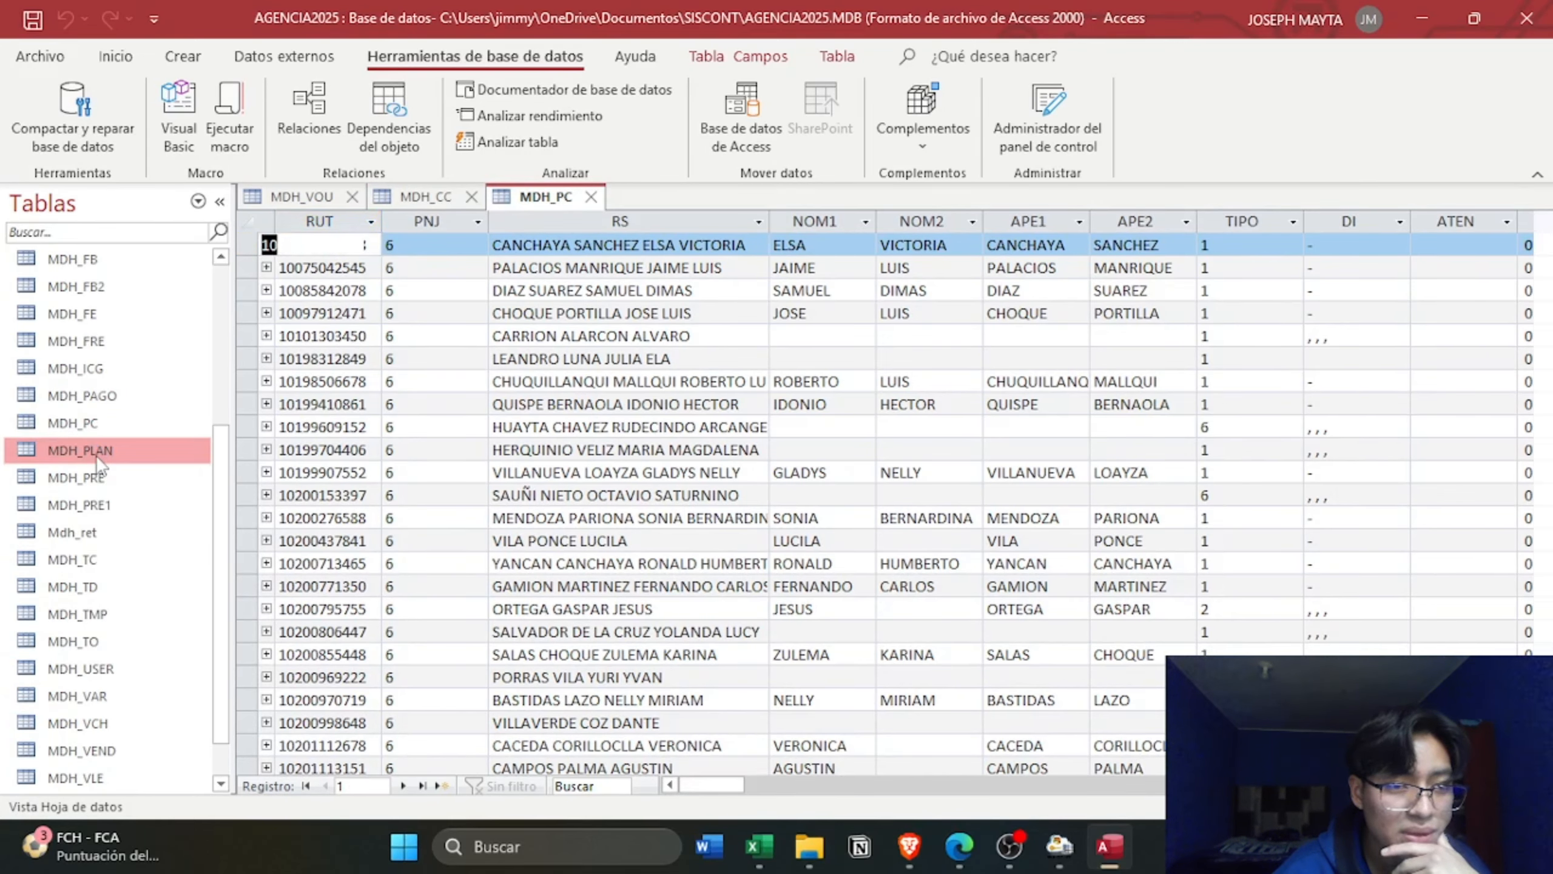
double_click(81, 562)
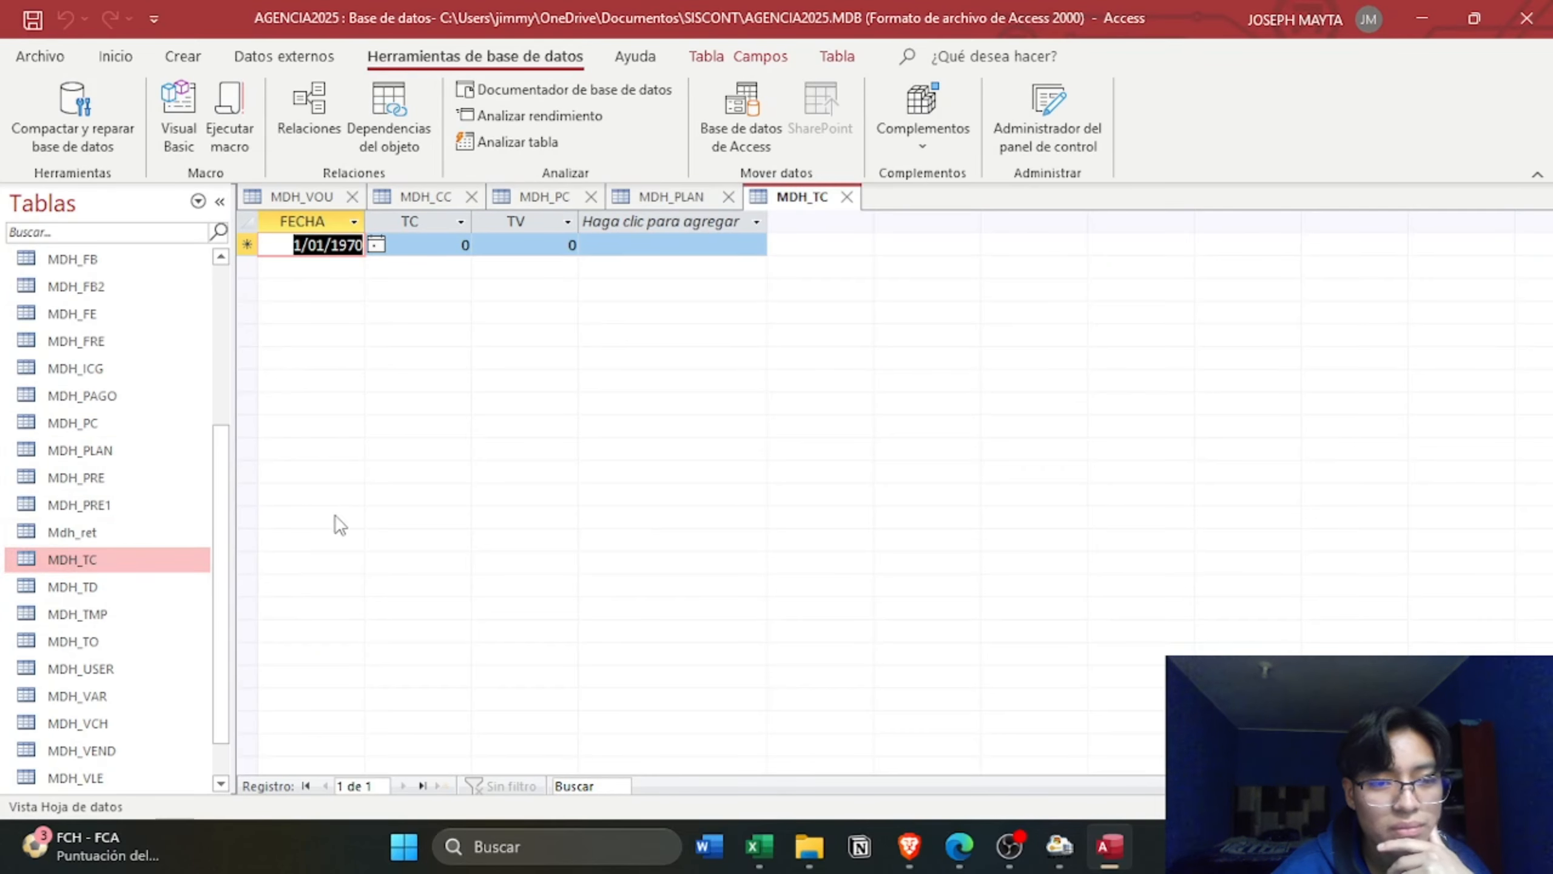
- Return to the MDH_VOU table, select all its records and look through them
scroll(92, 724, down, 1)
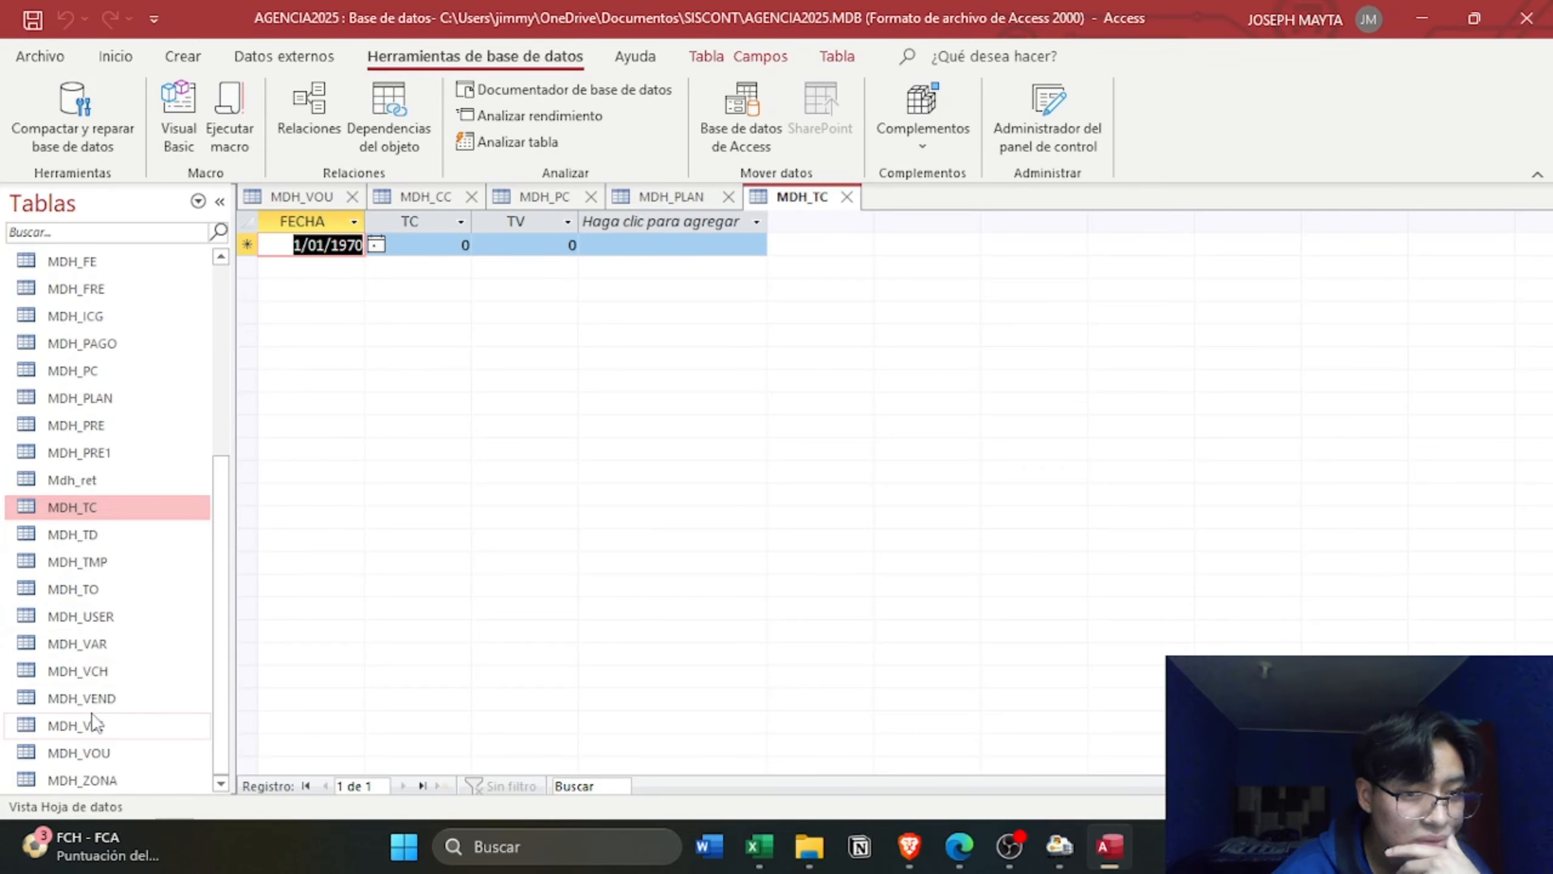
click(83, 751)
double_click(82, 750)
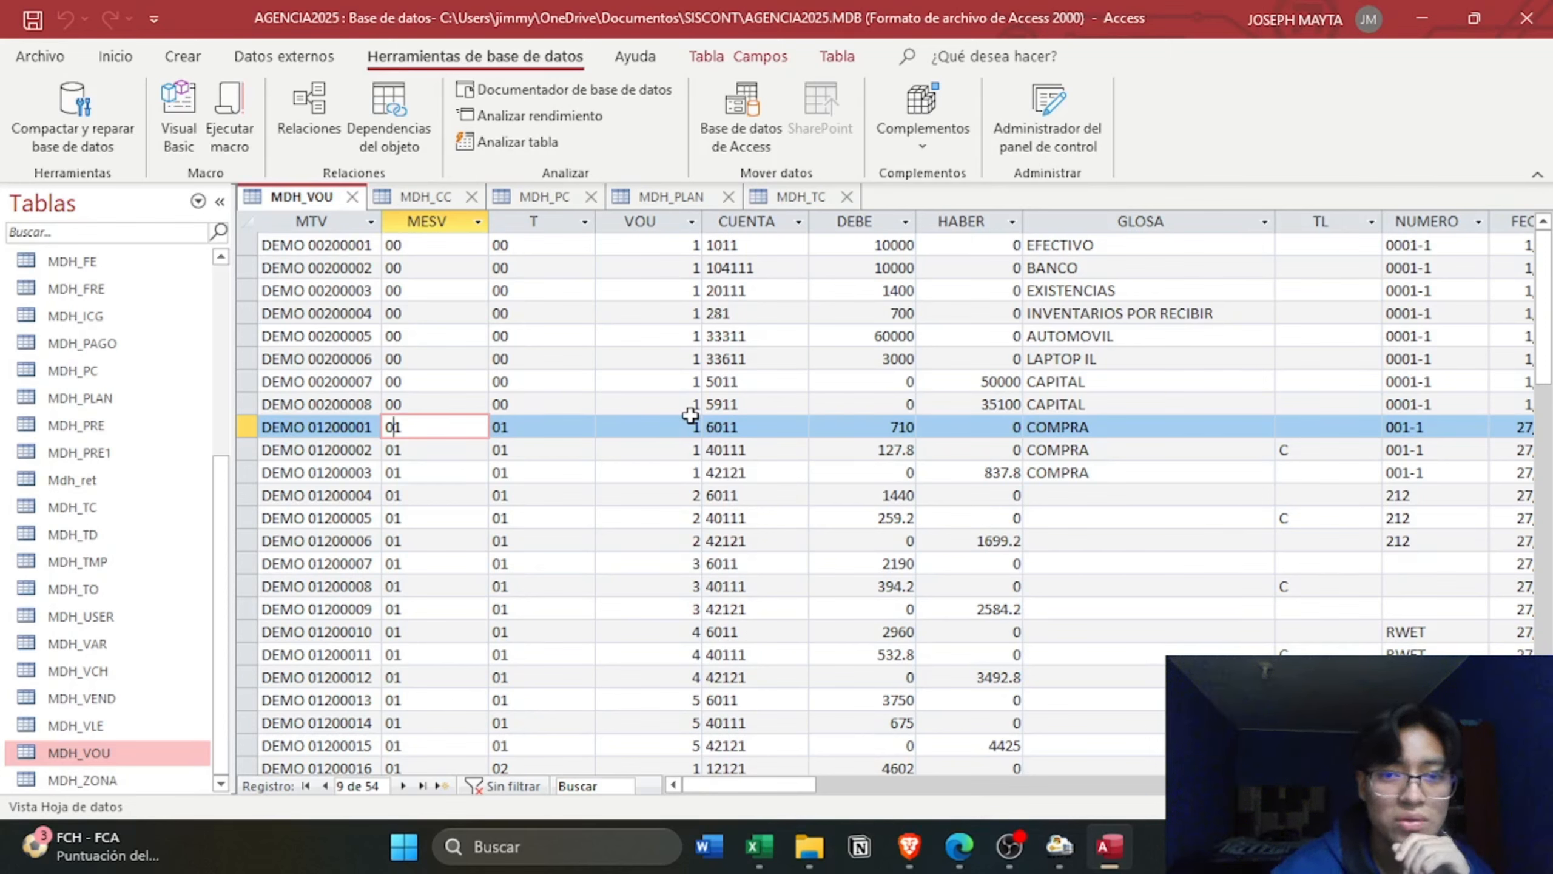
click(247, 219)
scroll(636, 457, down, 2)
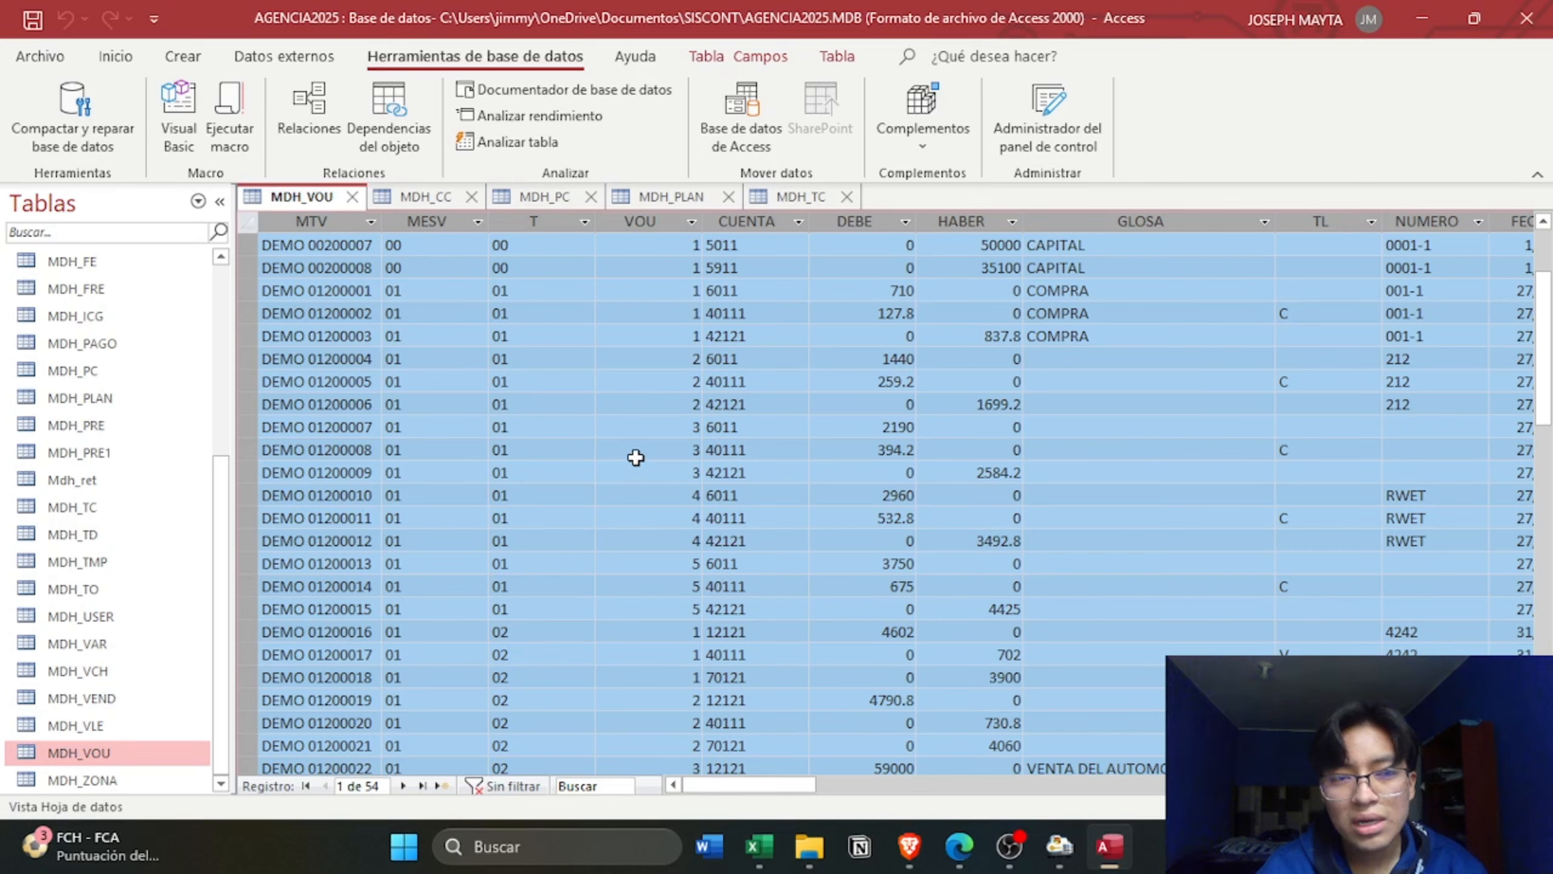
scroll(636, 457, up, 2)
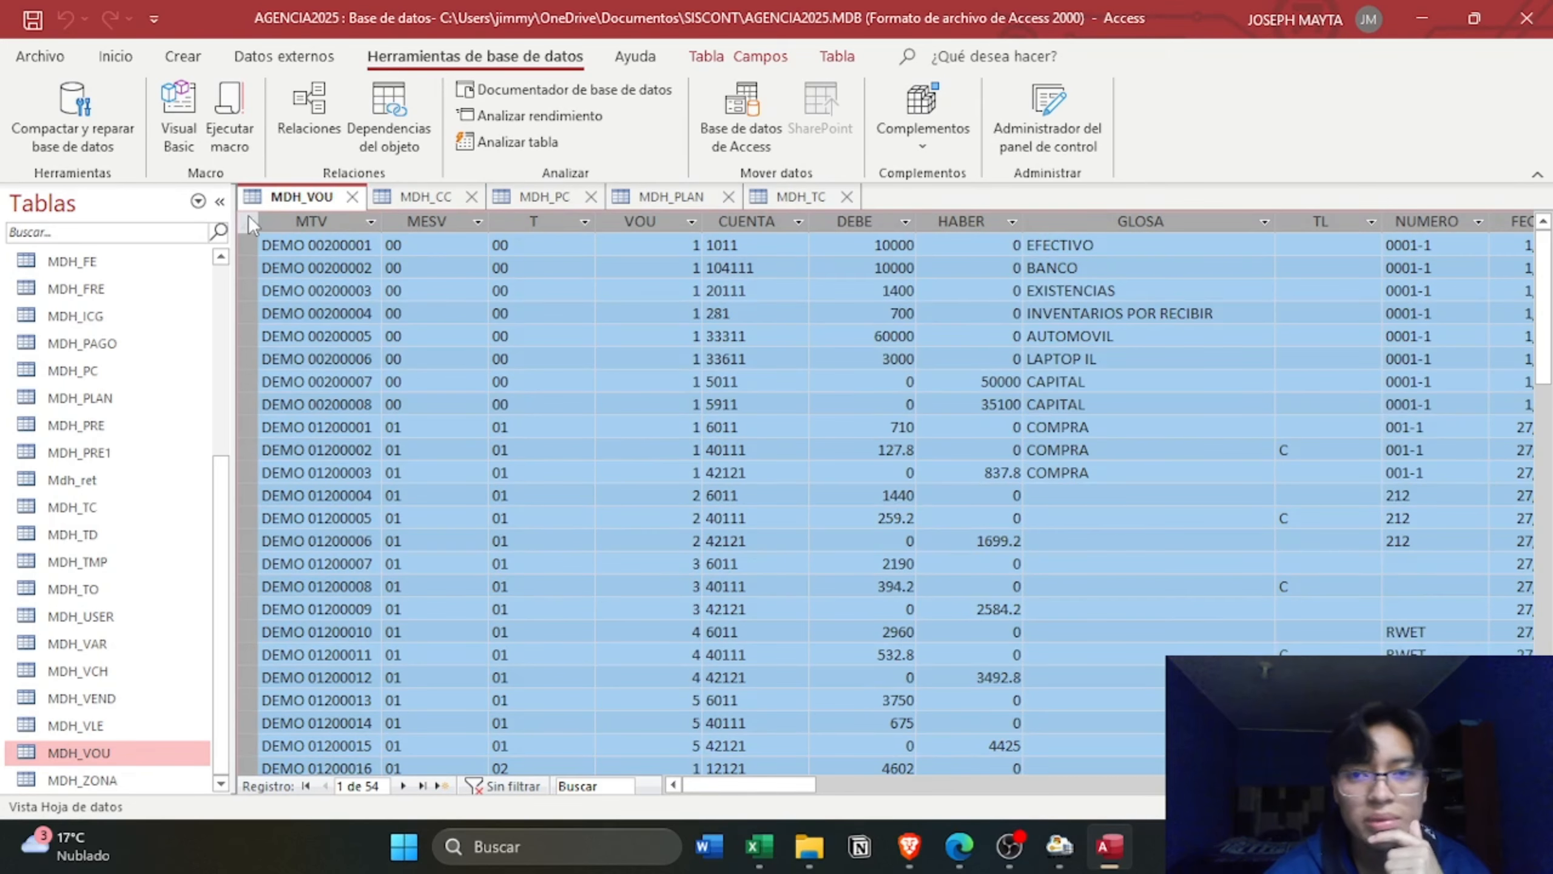